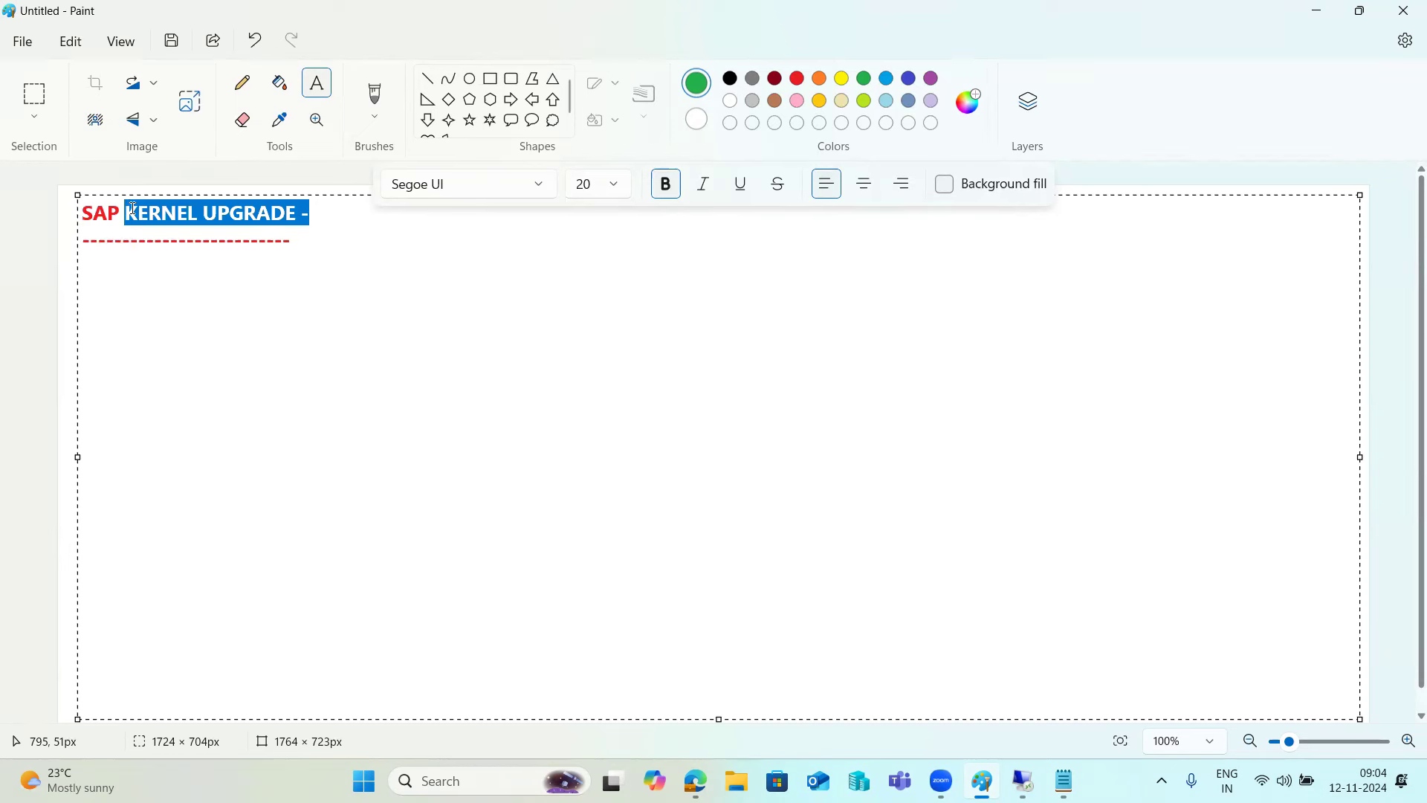
# Change the heading to SAP FILE SYSTEMS and add the lines /usr/sap and SID-NW1 beneath it.
pyautogui.write('FILE SYSTEMS')
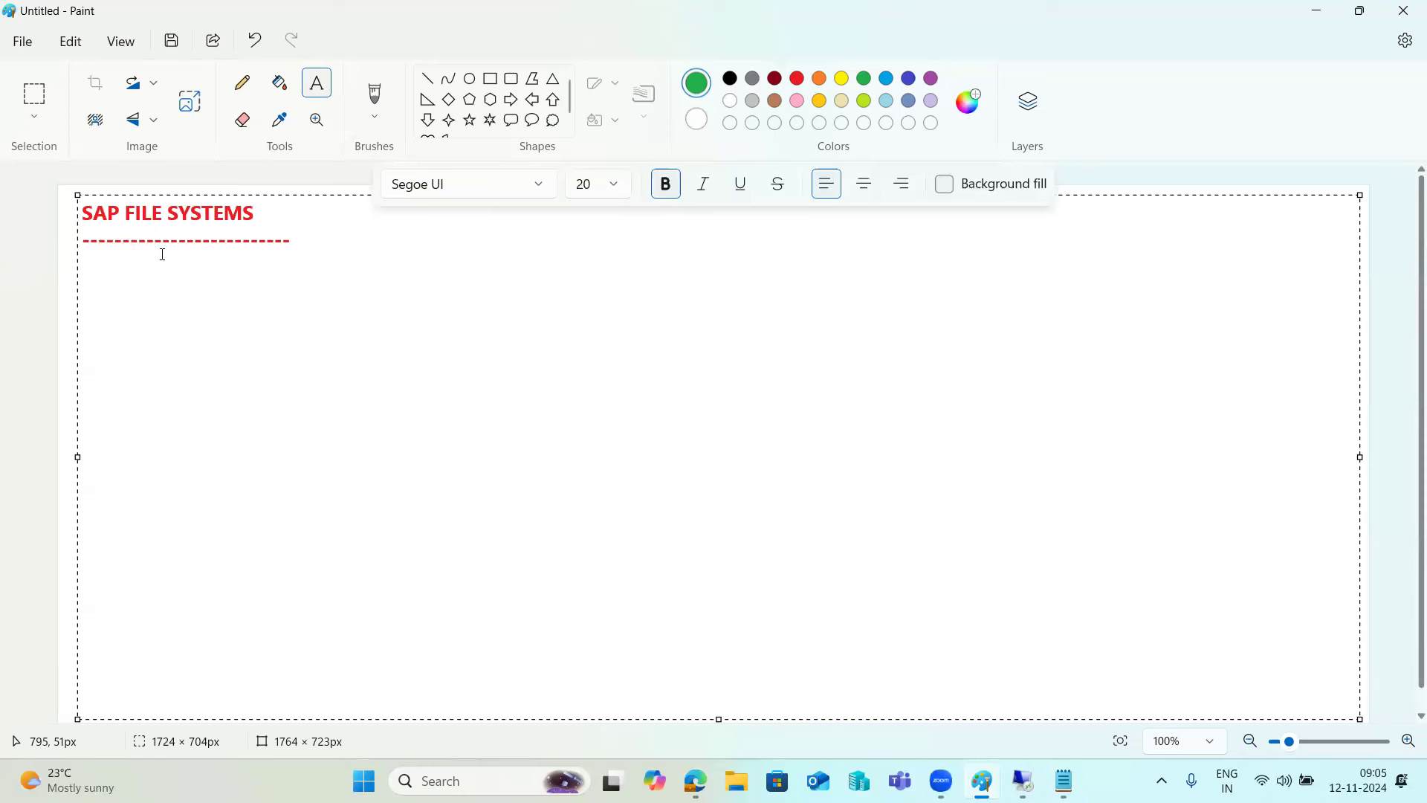
pyautogui.click(343, 241)
pyautogui.press('Return')
pyautogui.write('/usr/sap')
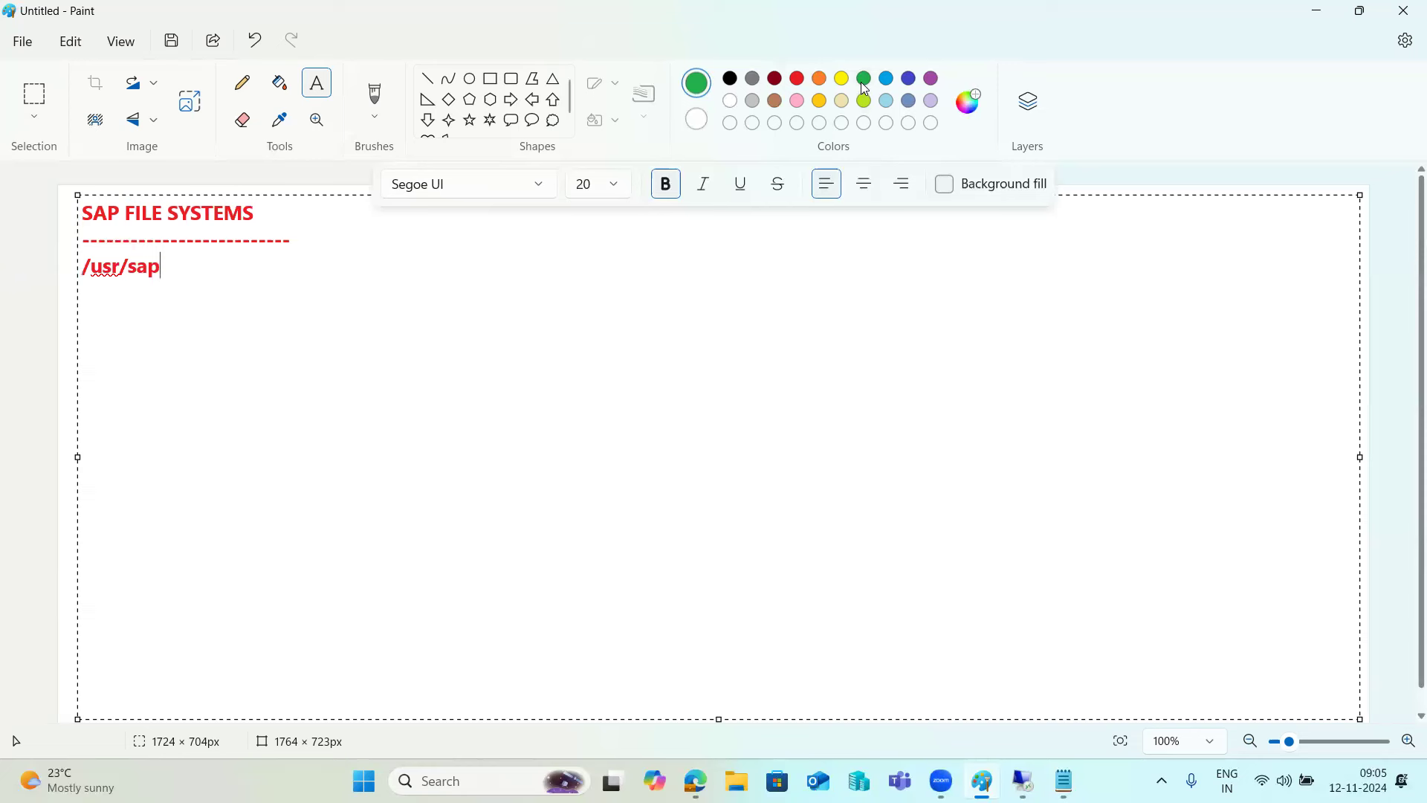
pyautogui.press('Return')
pyautogui.write('SID-NW1')
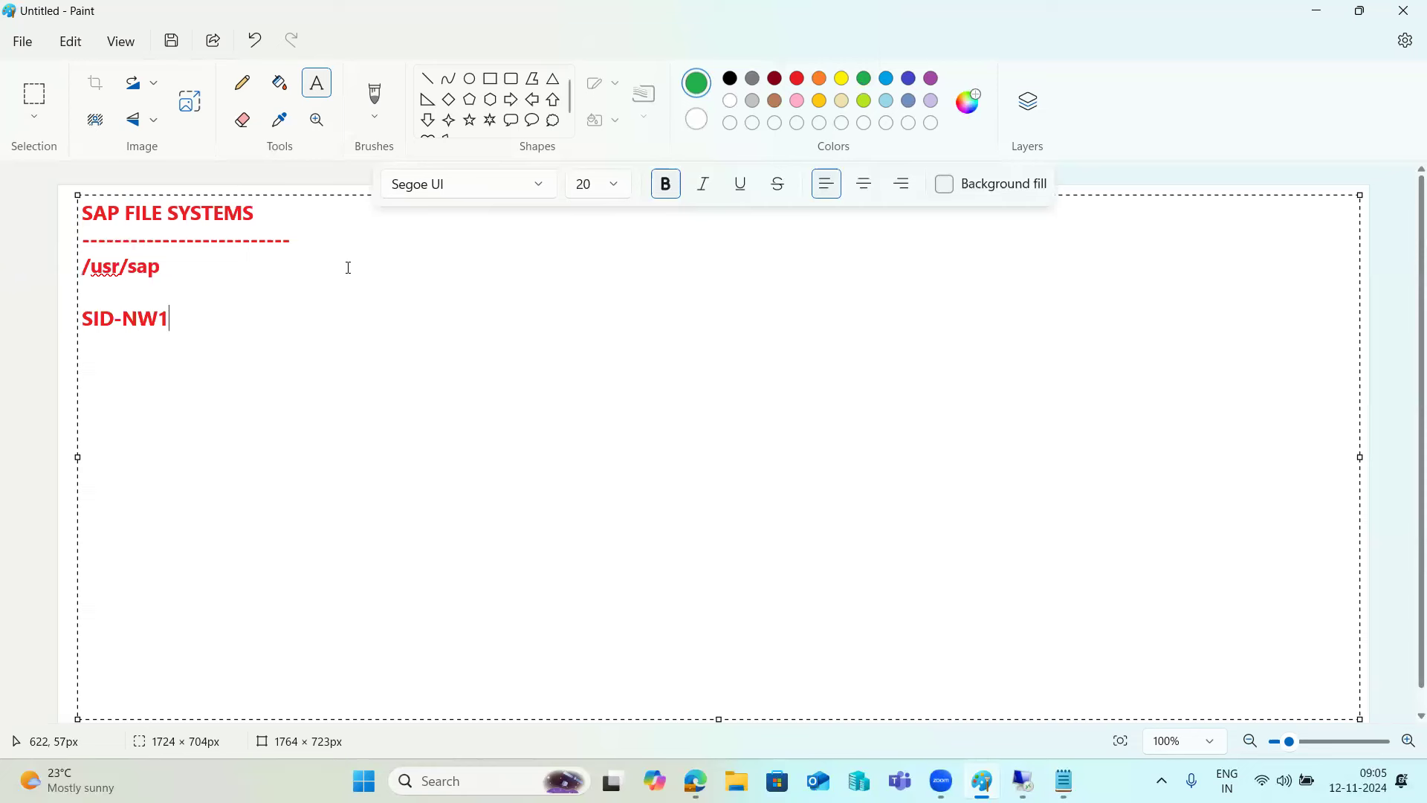
# Switch to the kpbaseserver remote session, close Server Manager and launch SAP Management Console.
pyautogui.moveTo(1023, 782)
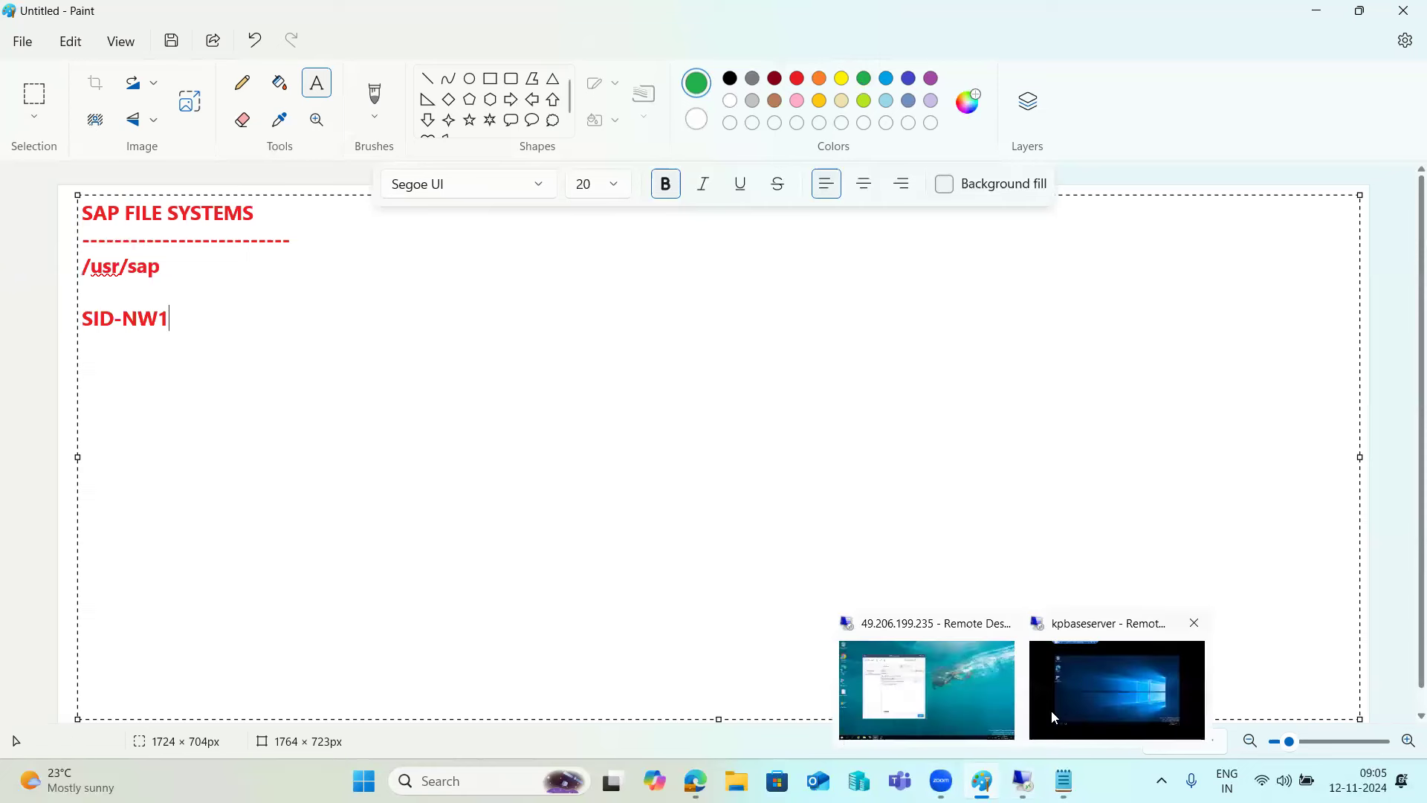
pyautogui.click(1041, 736)
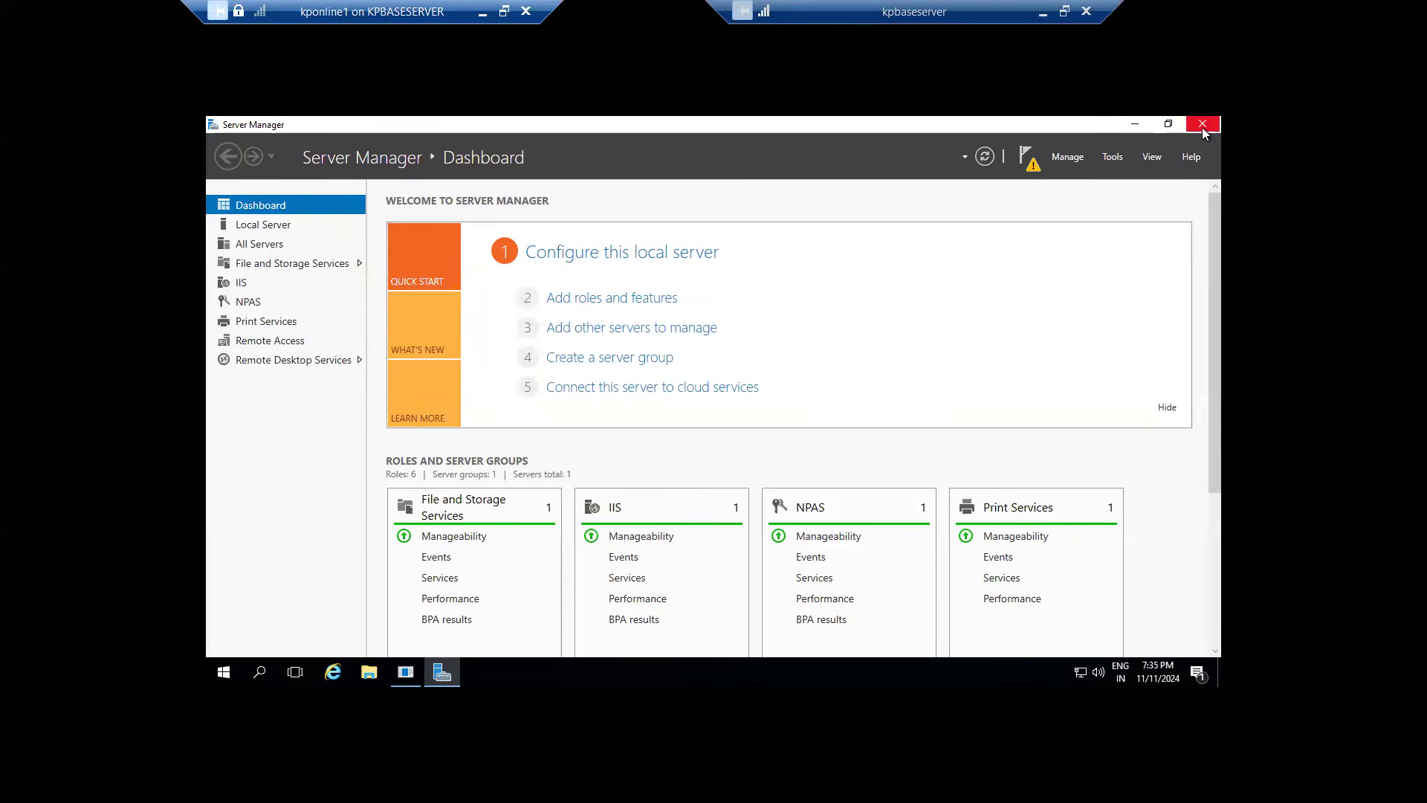
pyautogui.click(1204, 127)
pyautogui.click(785, 498)
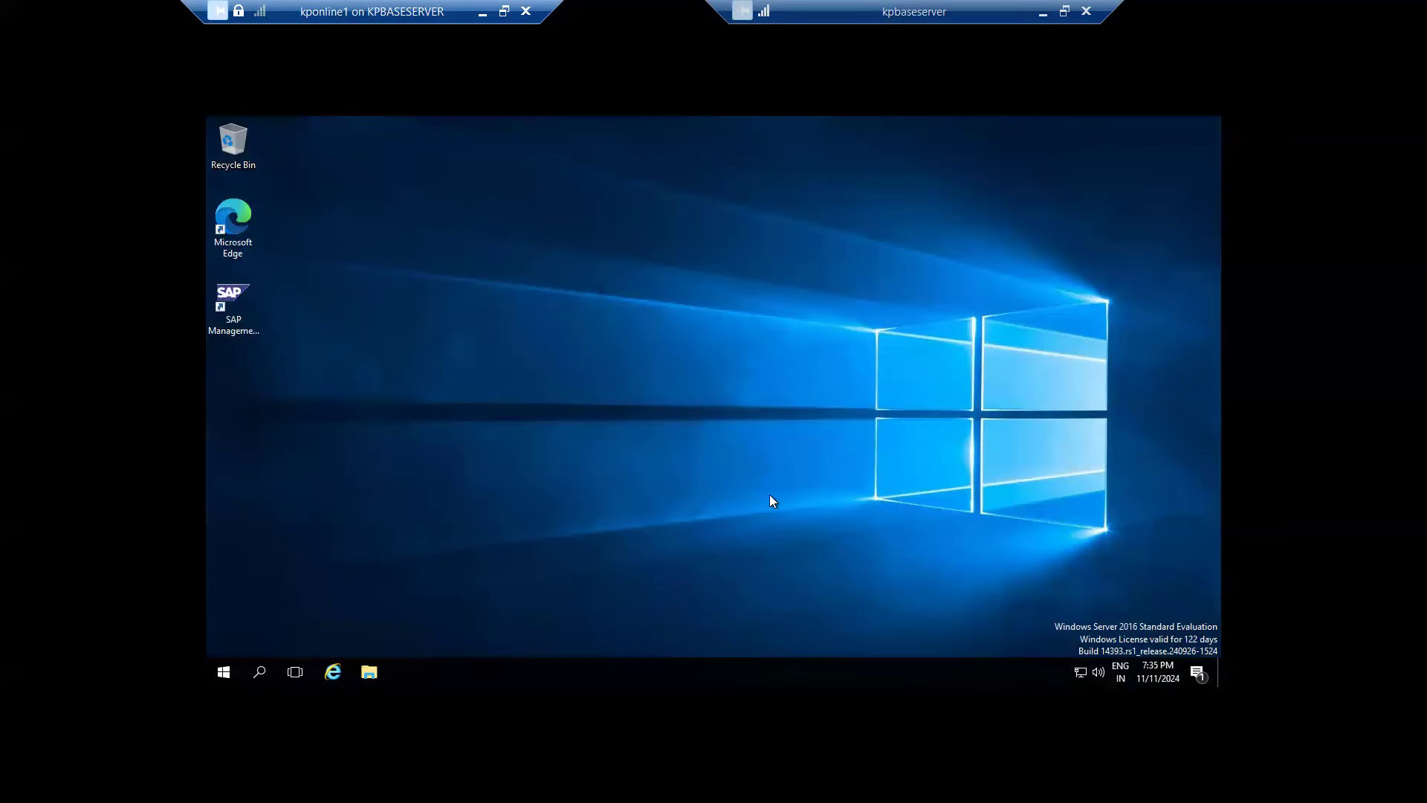
pyautogui.doubleClick(250, 302)
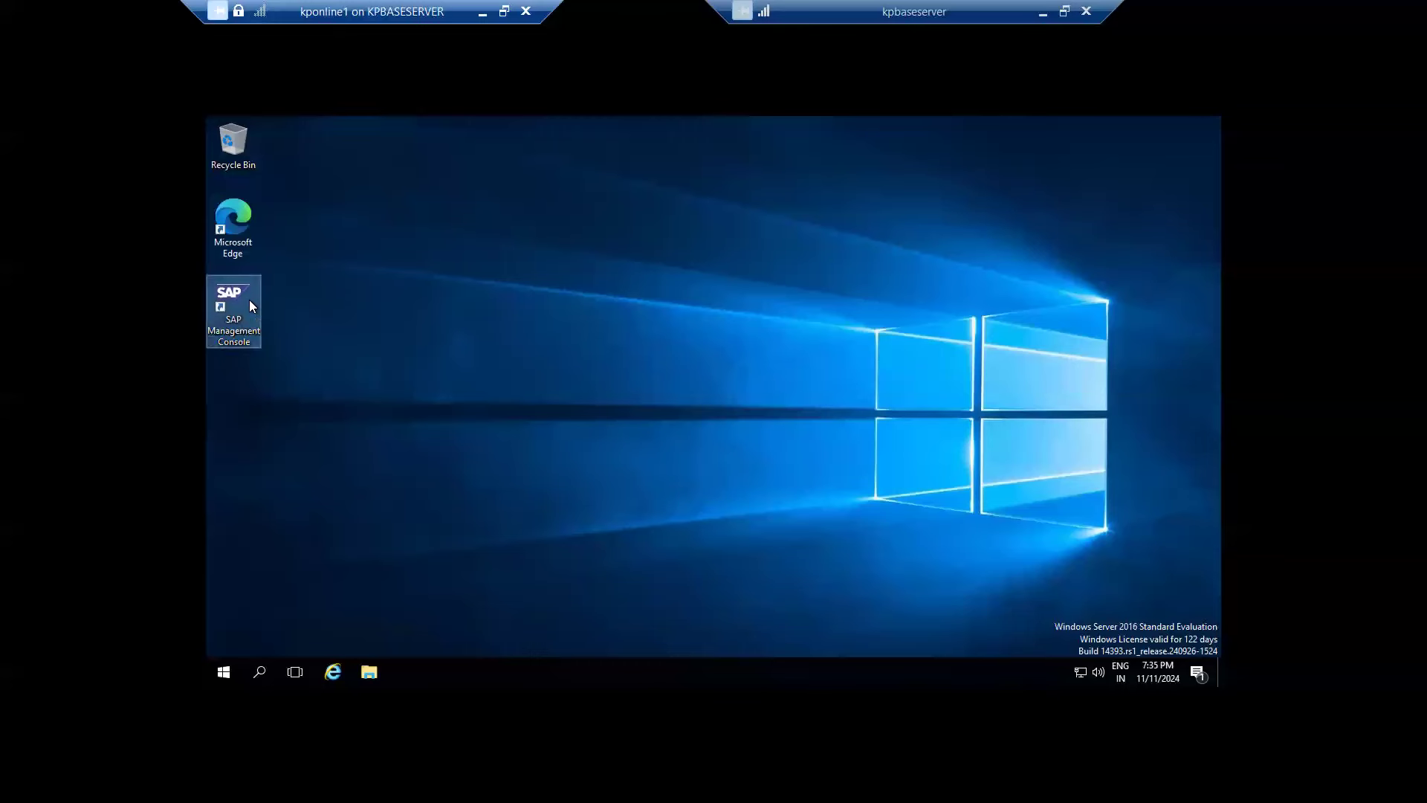
pyautogui.click(629, 500)
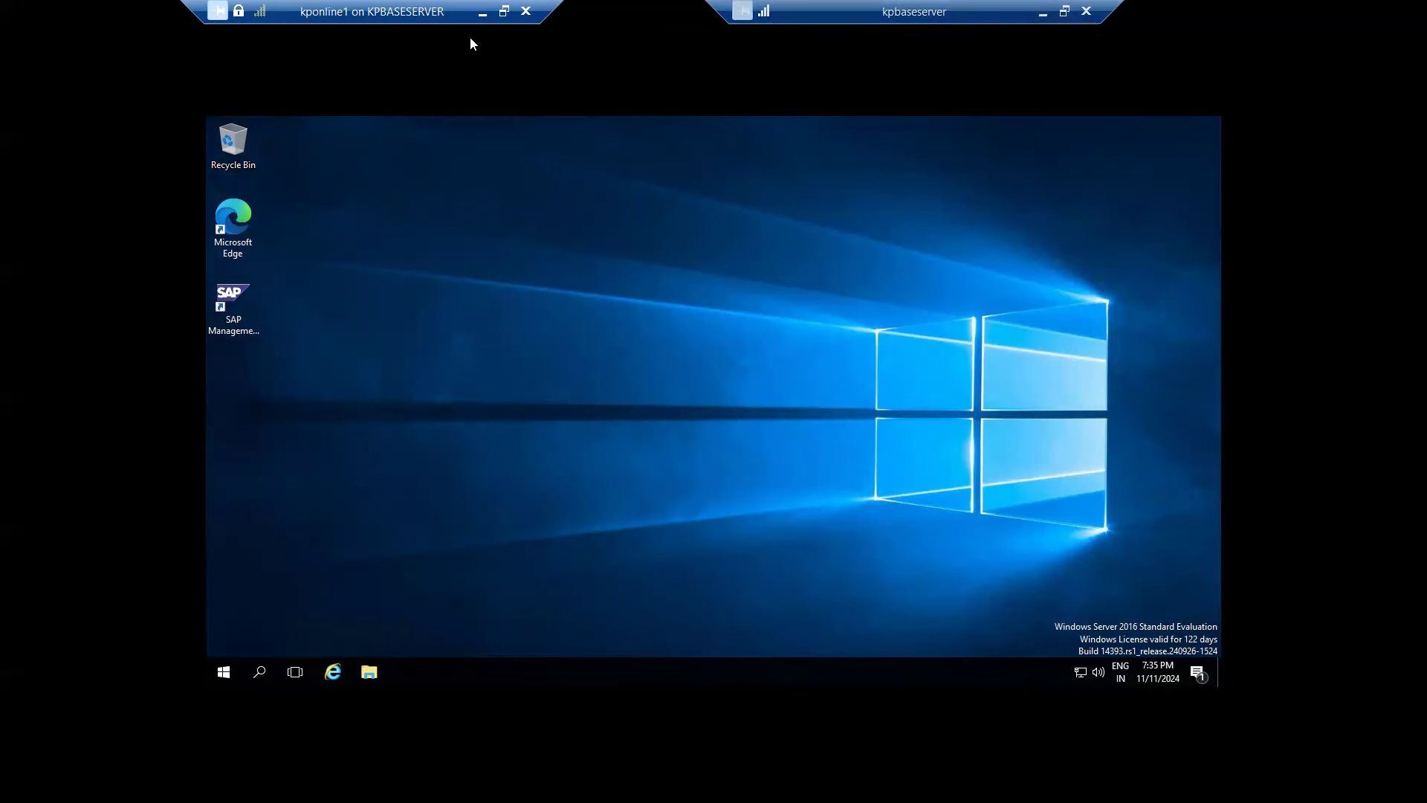
pyautogui.click(1043, 12)
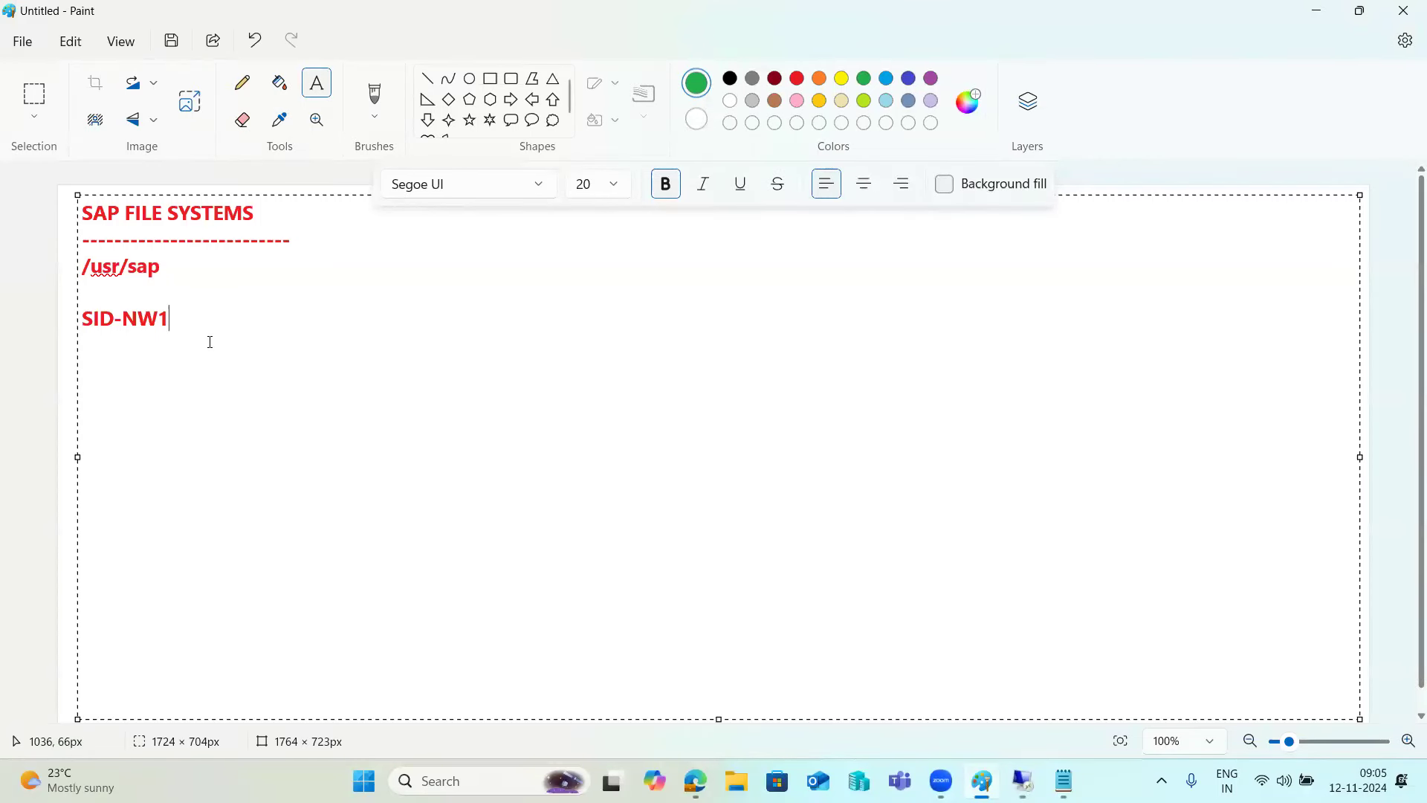
# In the Paint notes, add the entry 1)SYS below the SID-NW1 line, leaving a blank line between.
pyautogui.moveTo(171, 320); pyautogui.dragTo(125, 321)
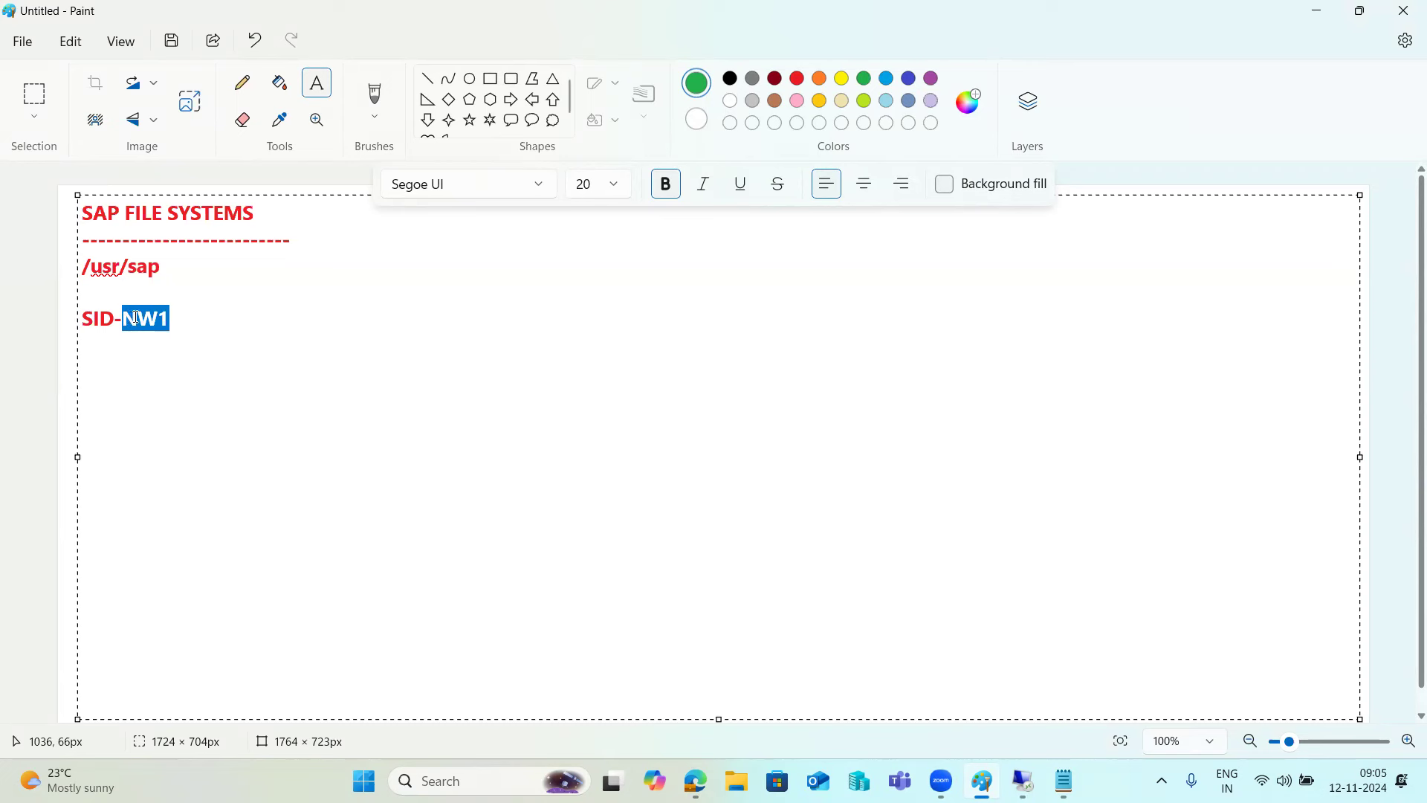
pyautogui.click(179, 313)
pyautogui.press('Return')
pyautogui.press('Return')
pyautogui.write('1')
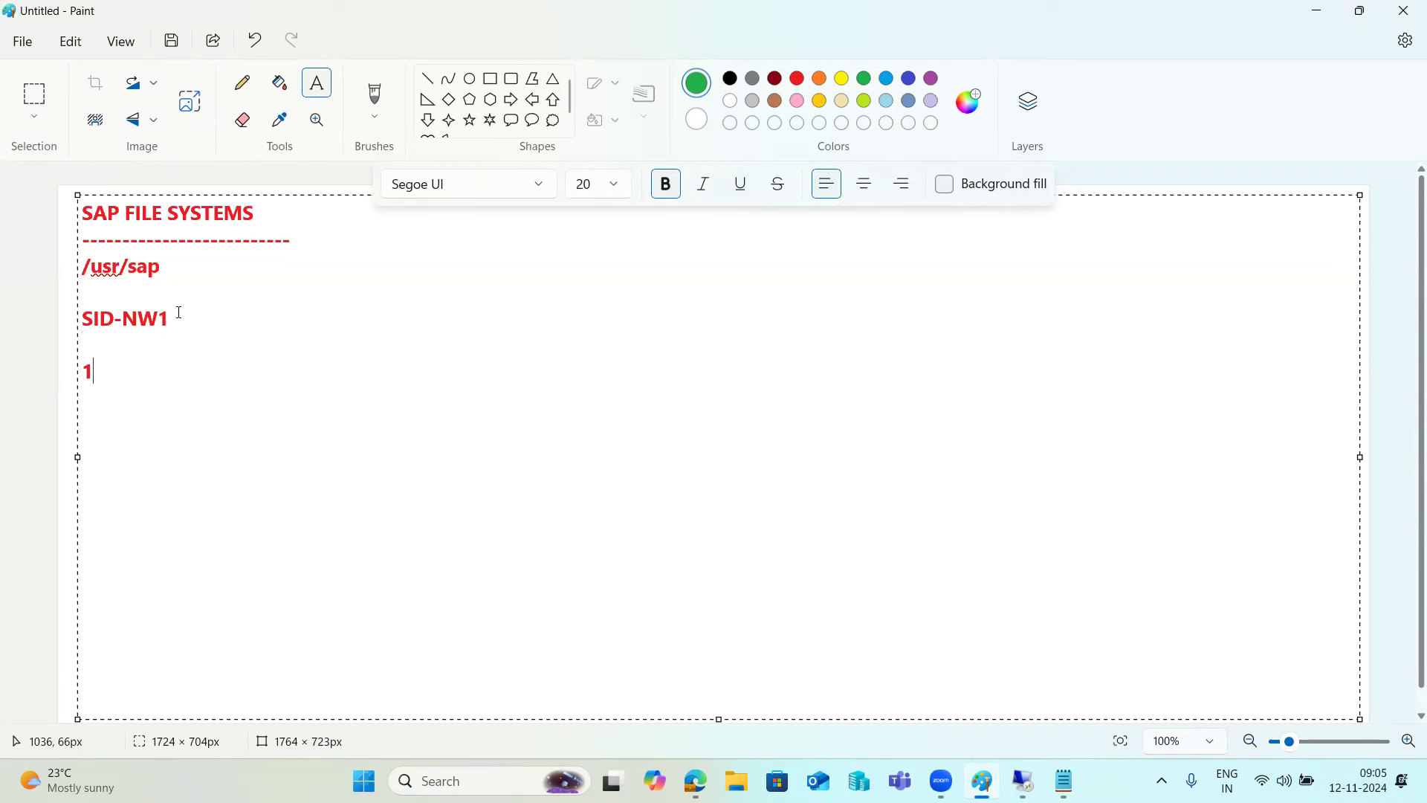
pyautogui.write(')SYS')
# Add the entries 2)D<IN> and 3)ASCS<IN> below 1)SYS, separated by blank lines.
pyautogui.press('Return')
pyautogui.press('Return')
pyautogui.press('Return')
pyautogui.write('2)D<I')
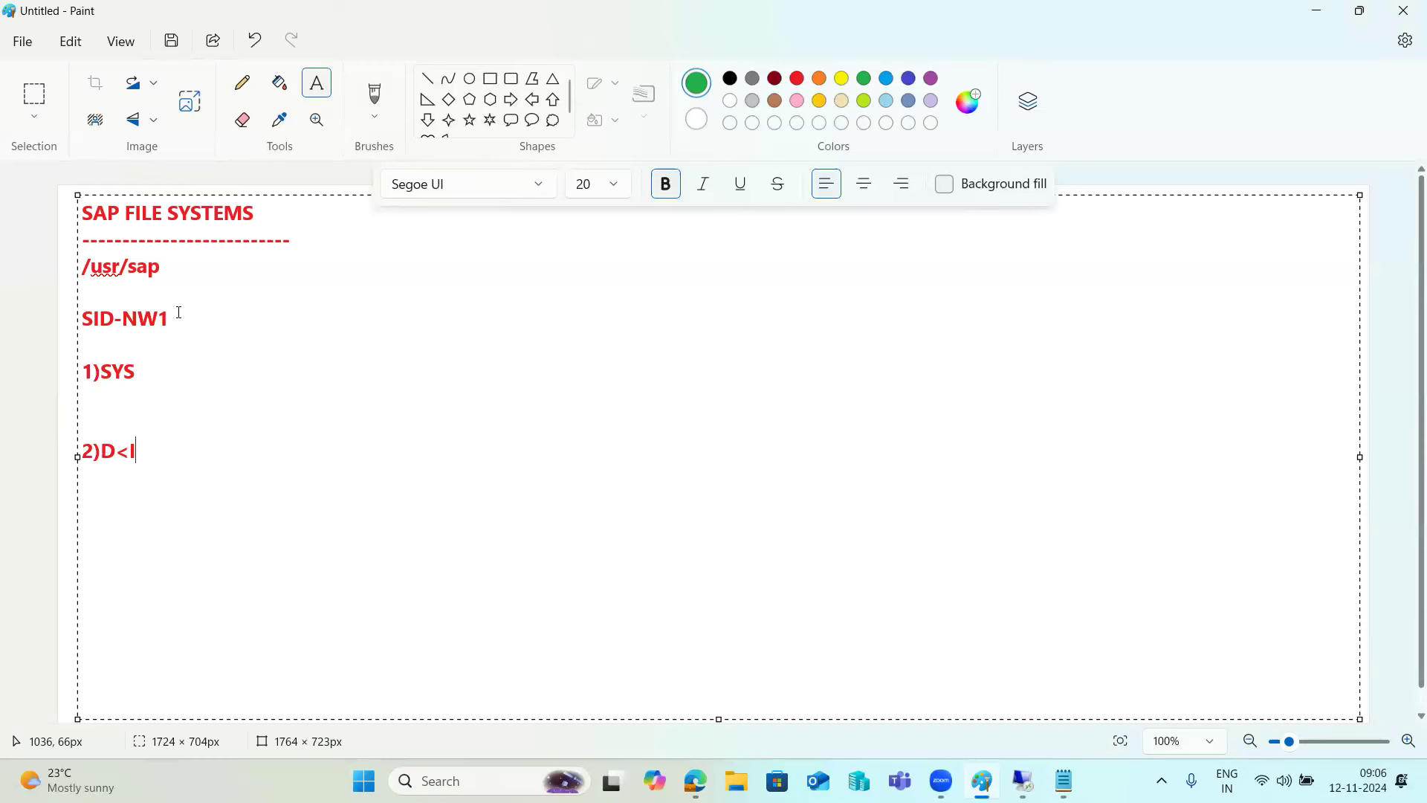
pyautogui.write('N>')
pyautogui.press('Return')
pyautogui.press('Return')
pyautogui.press('Return')
pyautogui.press('Return')
pyautogui.write('3)ASCS<IN>')
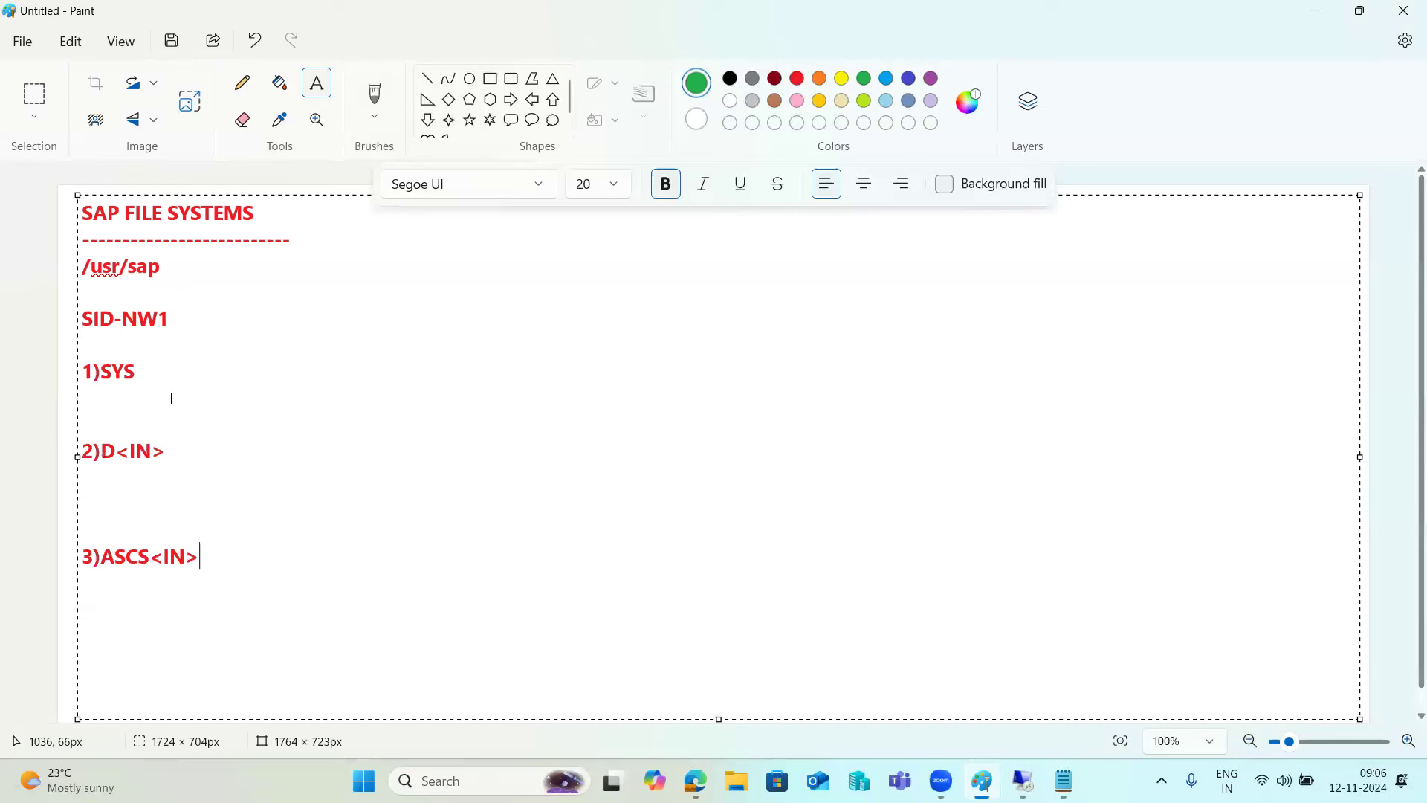
# In the kpbaseserver session's SAP Management Console, start the ECD system with the preset timeout and enter the OS user's password.
pyautogui.moveTo(171, 319); pyautogui.dragTo(73, 318)
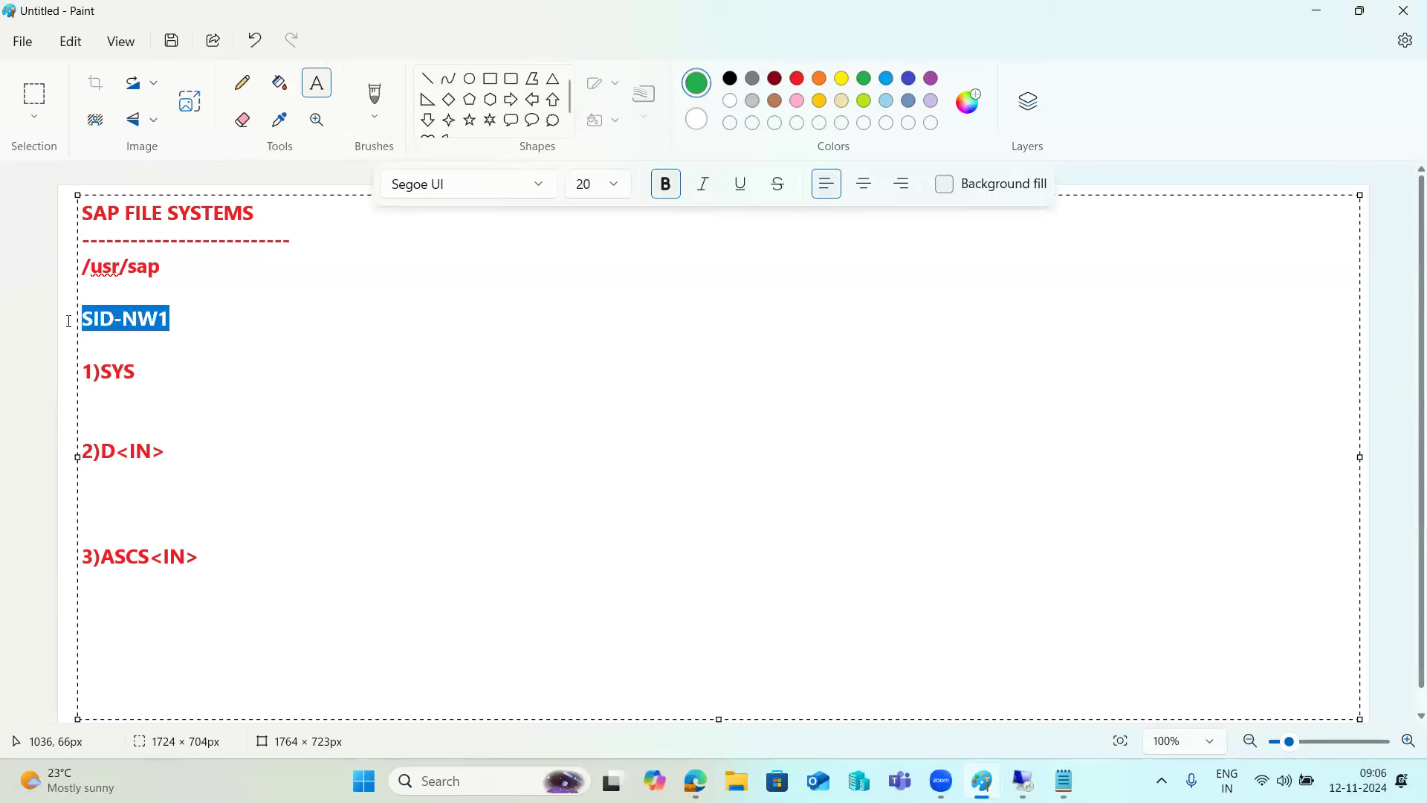
pyautogui.moveTo(1026, 779)
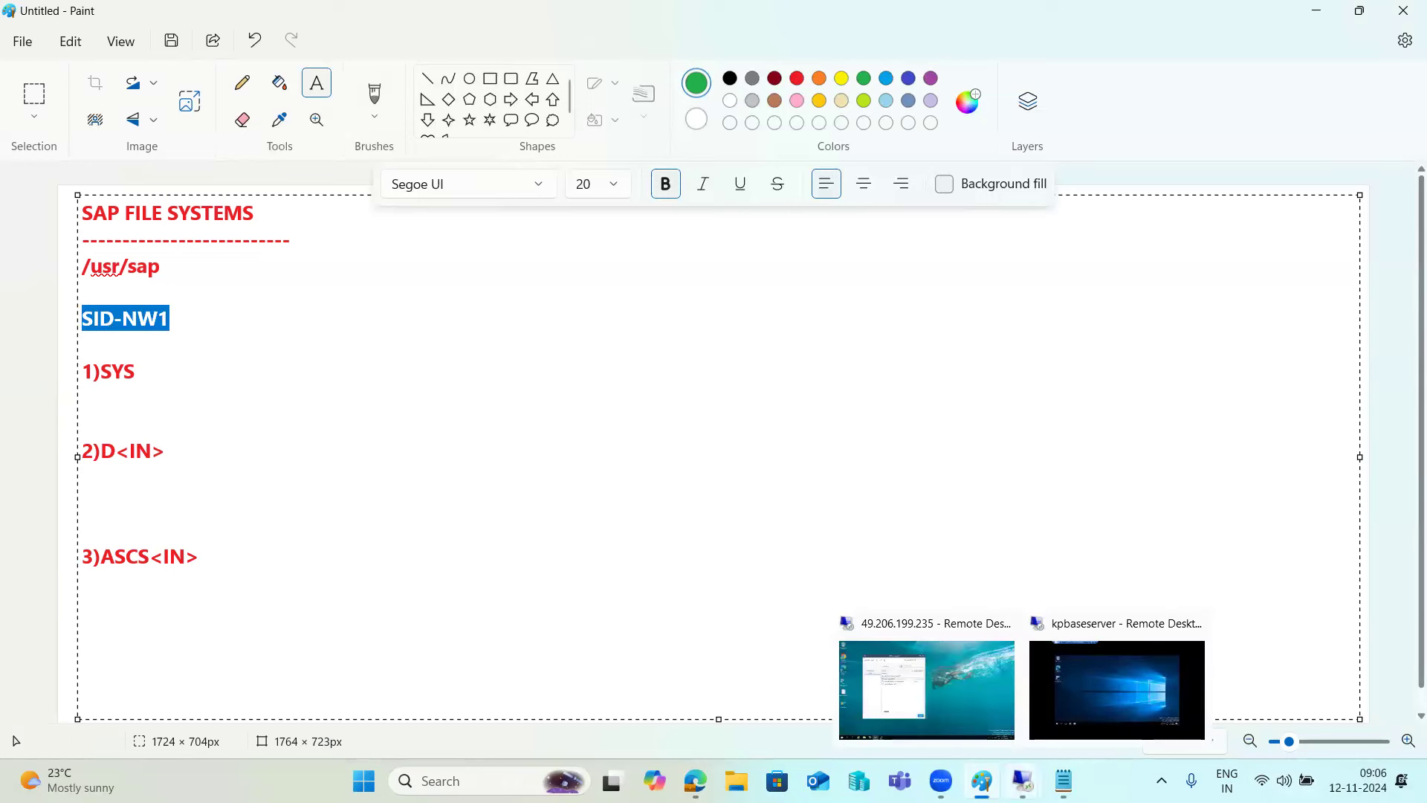
pyautogui.click(1083, 674)
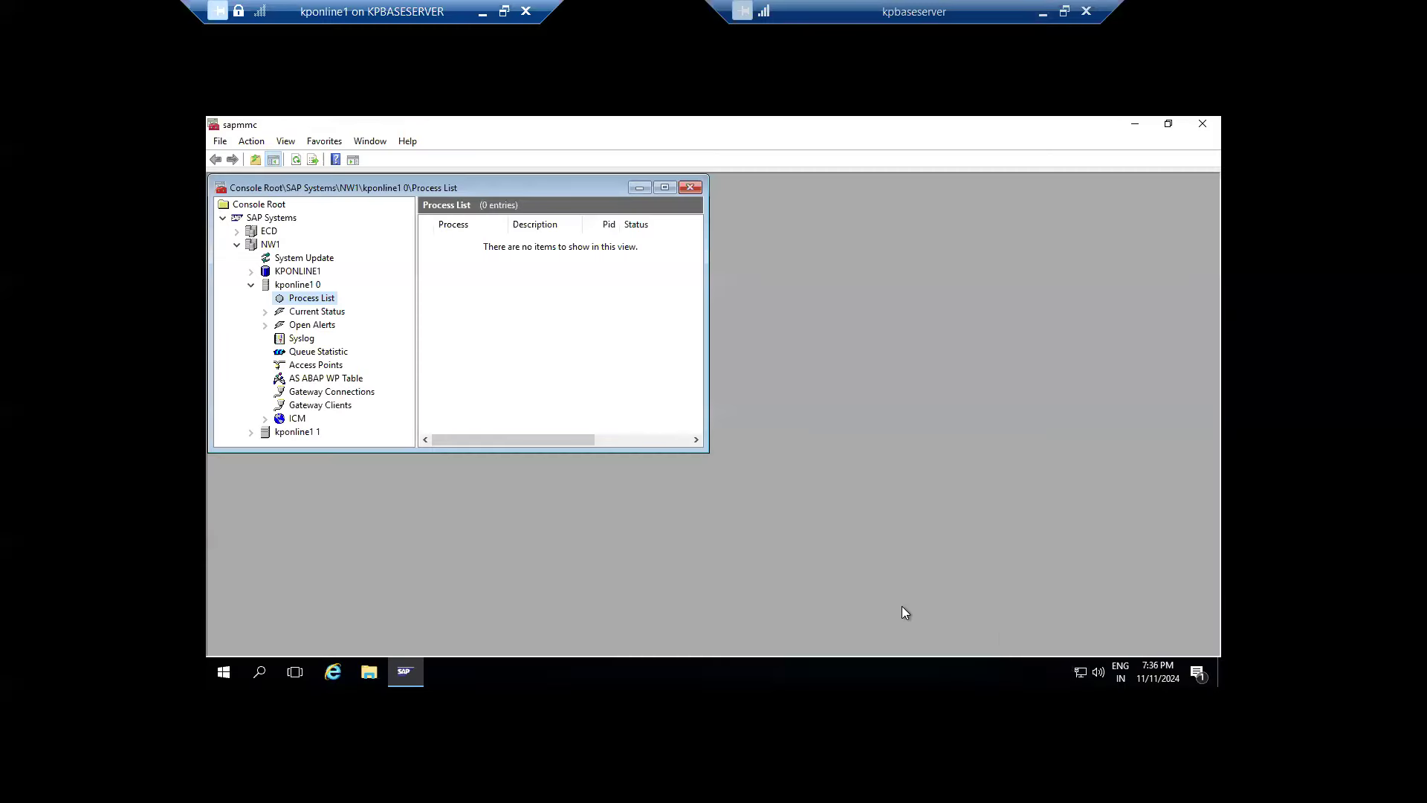
pyautogui.click(238, 231)
pyautogui.rightClick(252, 231)
pyautogui.click(291, 241)
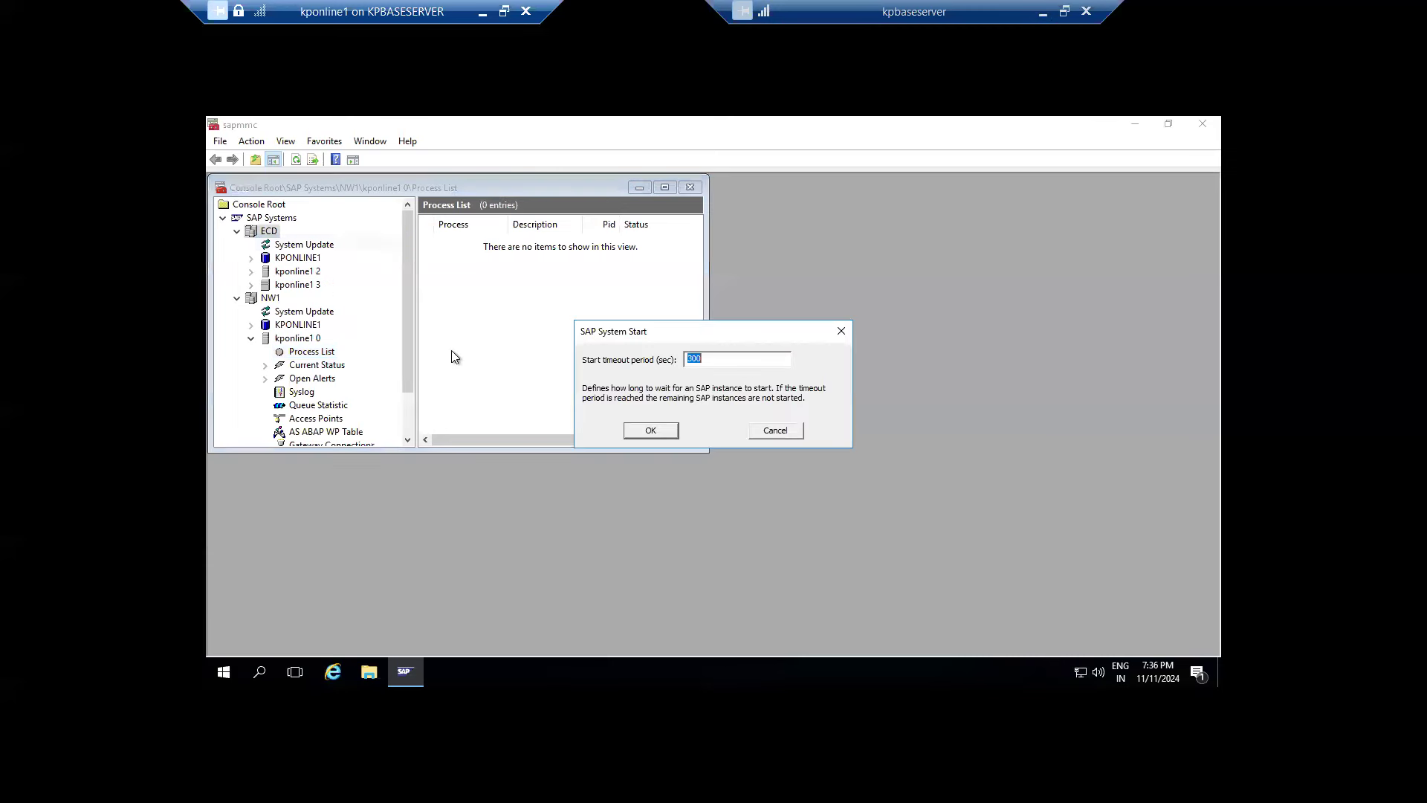
pyautogui.click(652, 430)
pyautogui.click(664, 402)
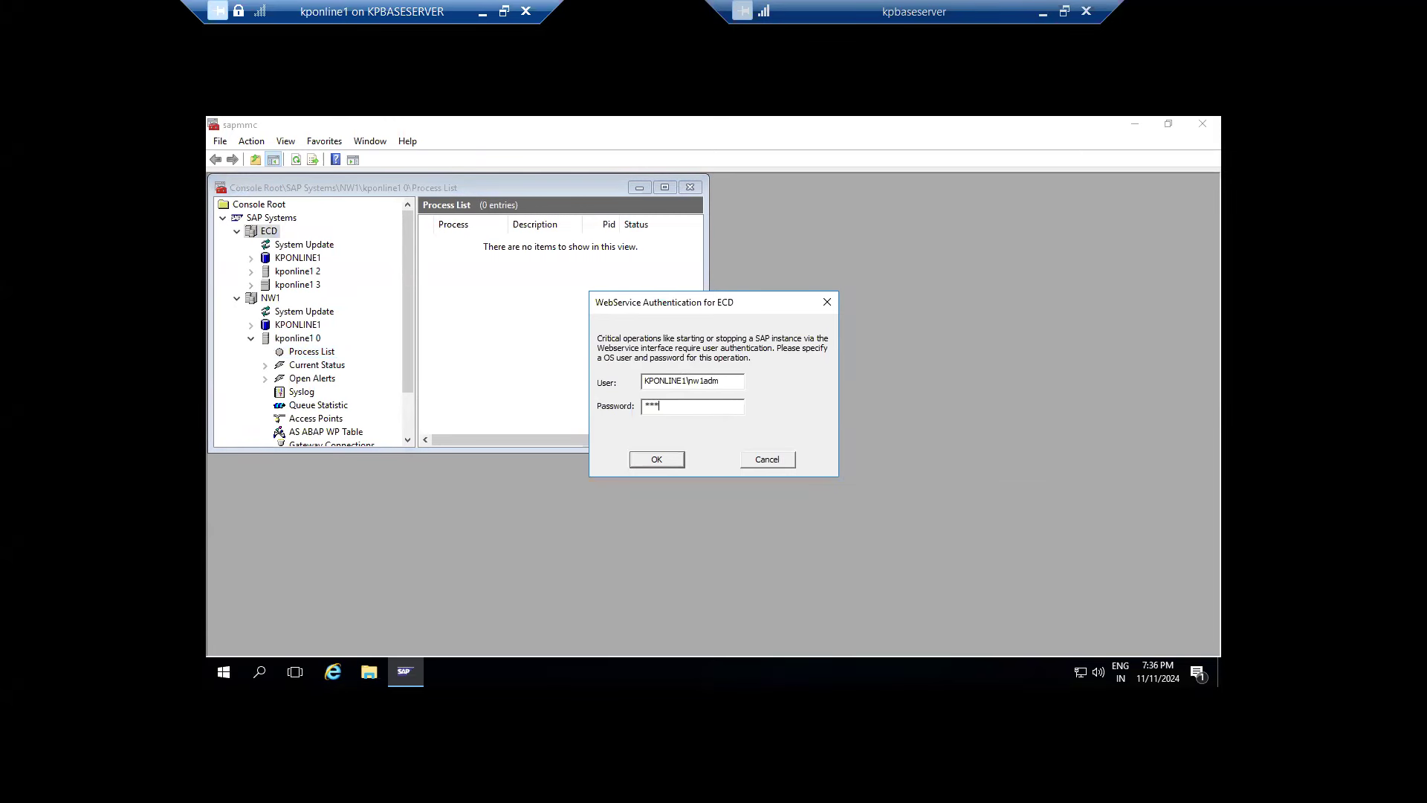
pyautogui.press('Return')
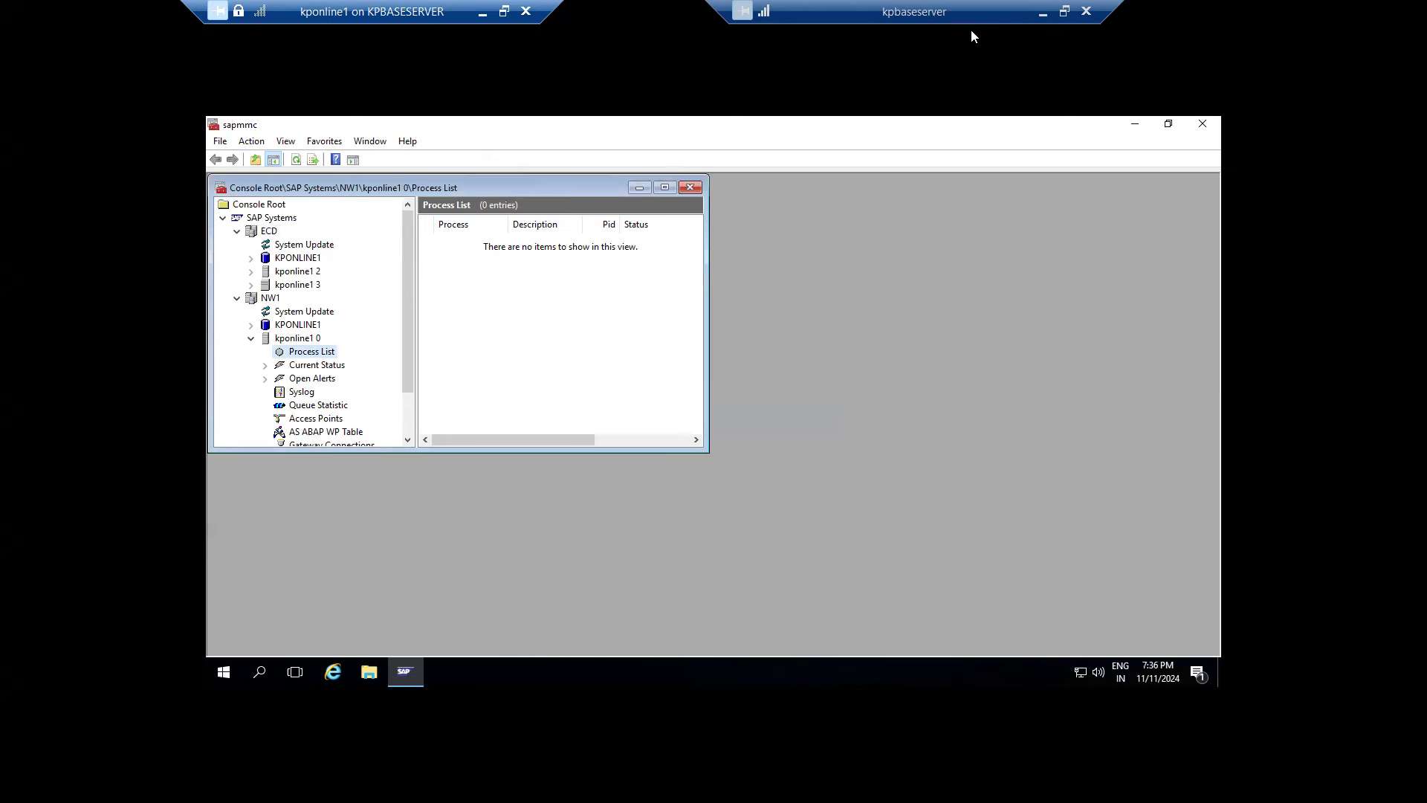
pyautogui.click(1043, 13)
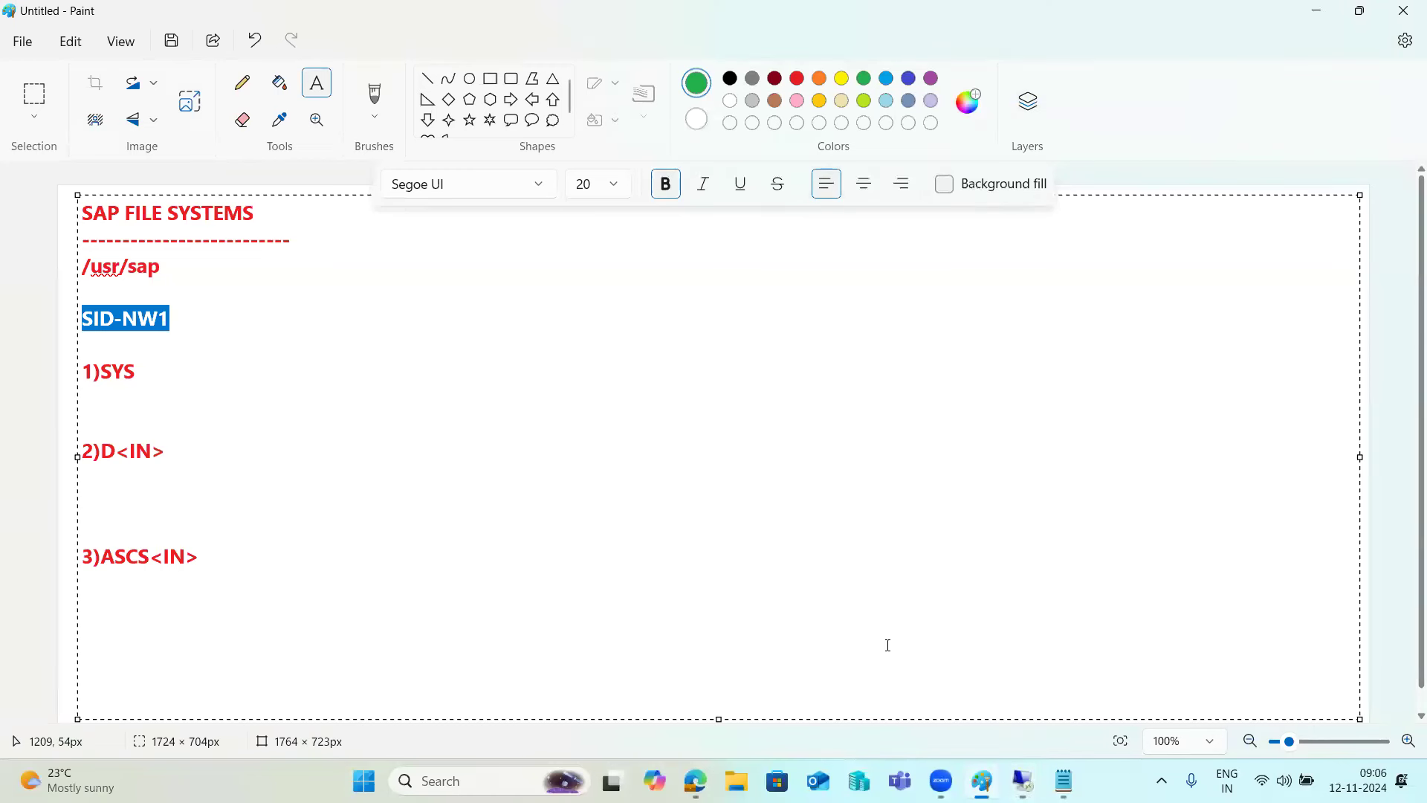
pyautogui.moveTo(1023, 780)
pyautogui.click(954, 685)
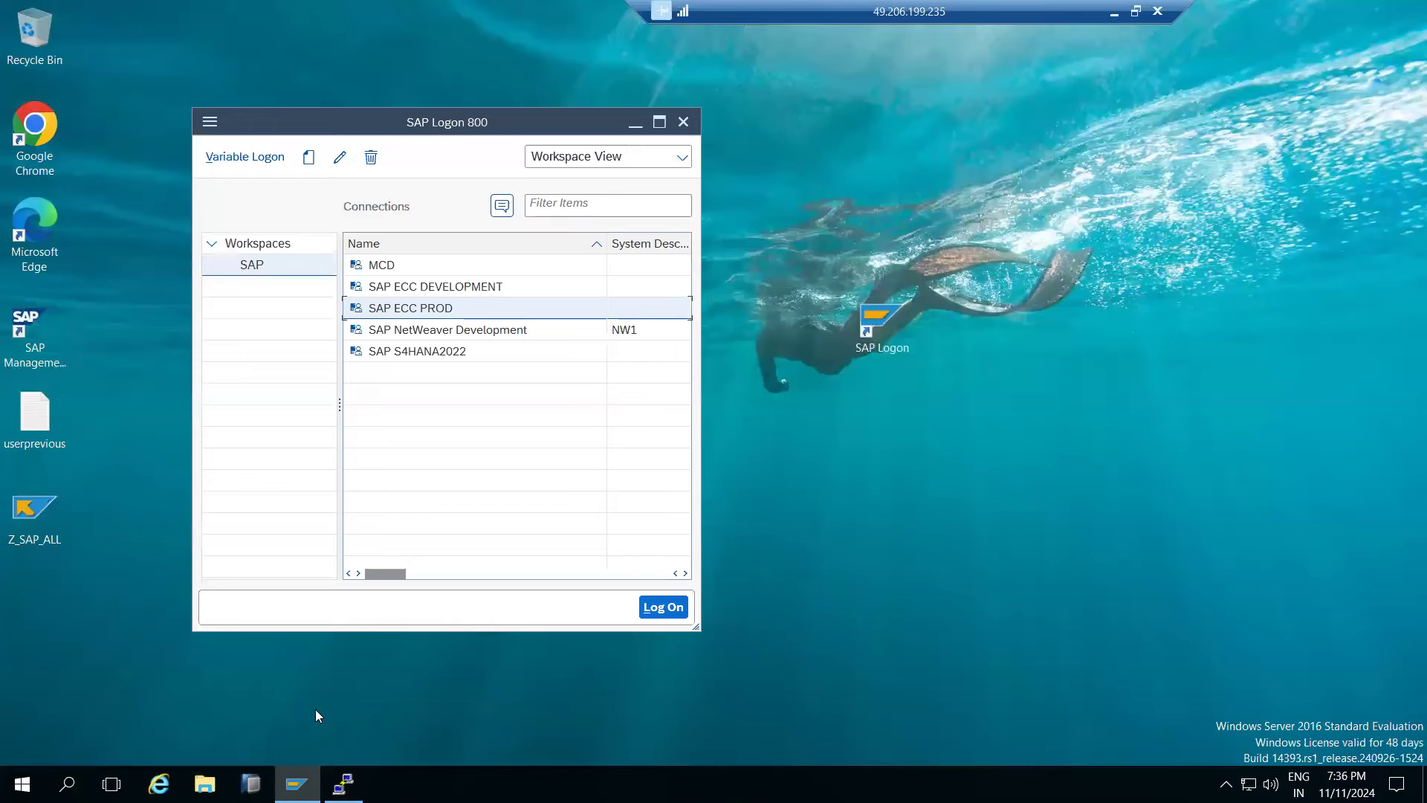
pyautogui.click(204, 783)
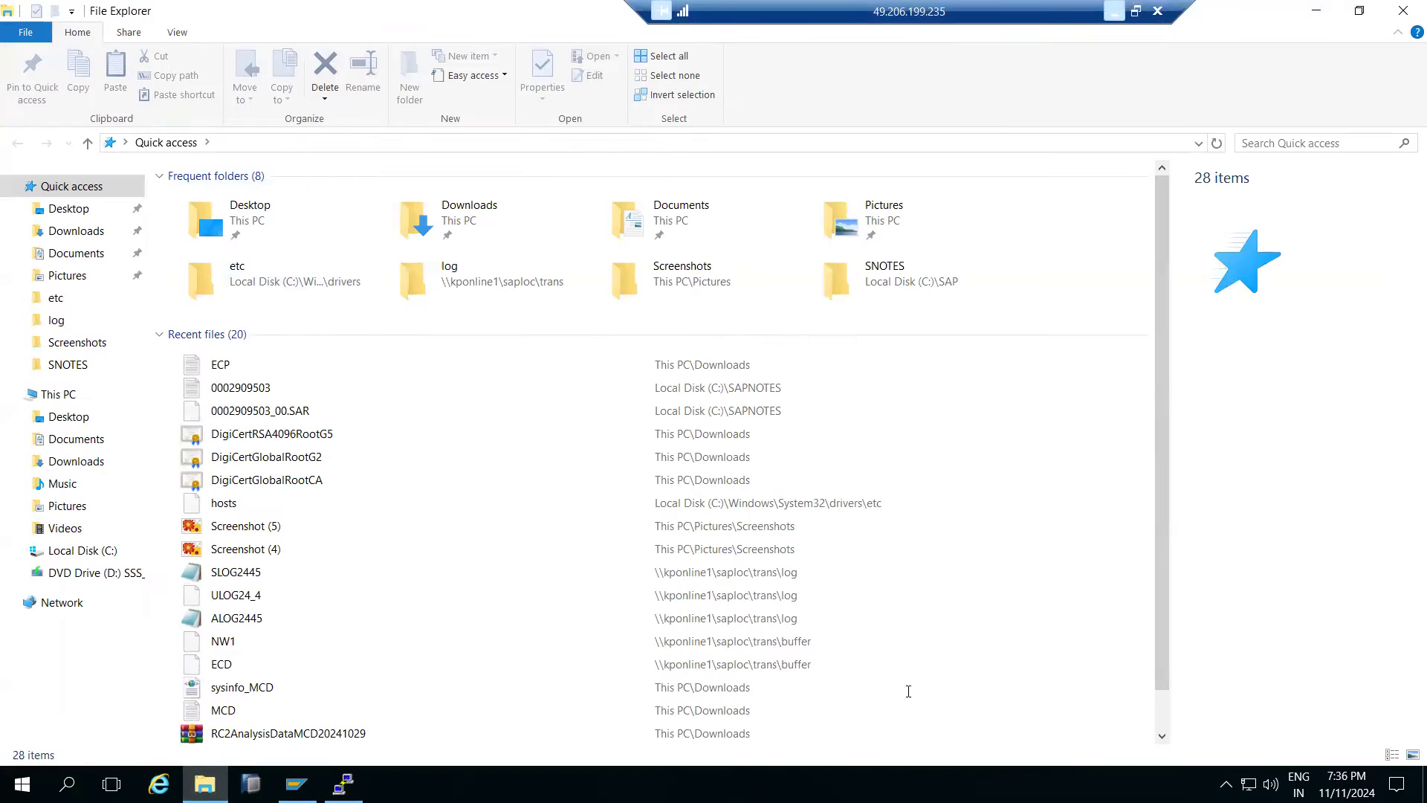
pyautogui.click(1115, 11)
pyautogui.moveTo(1023, 780)
pyautogui.click(1063, 698)
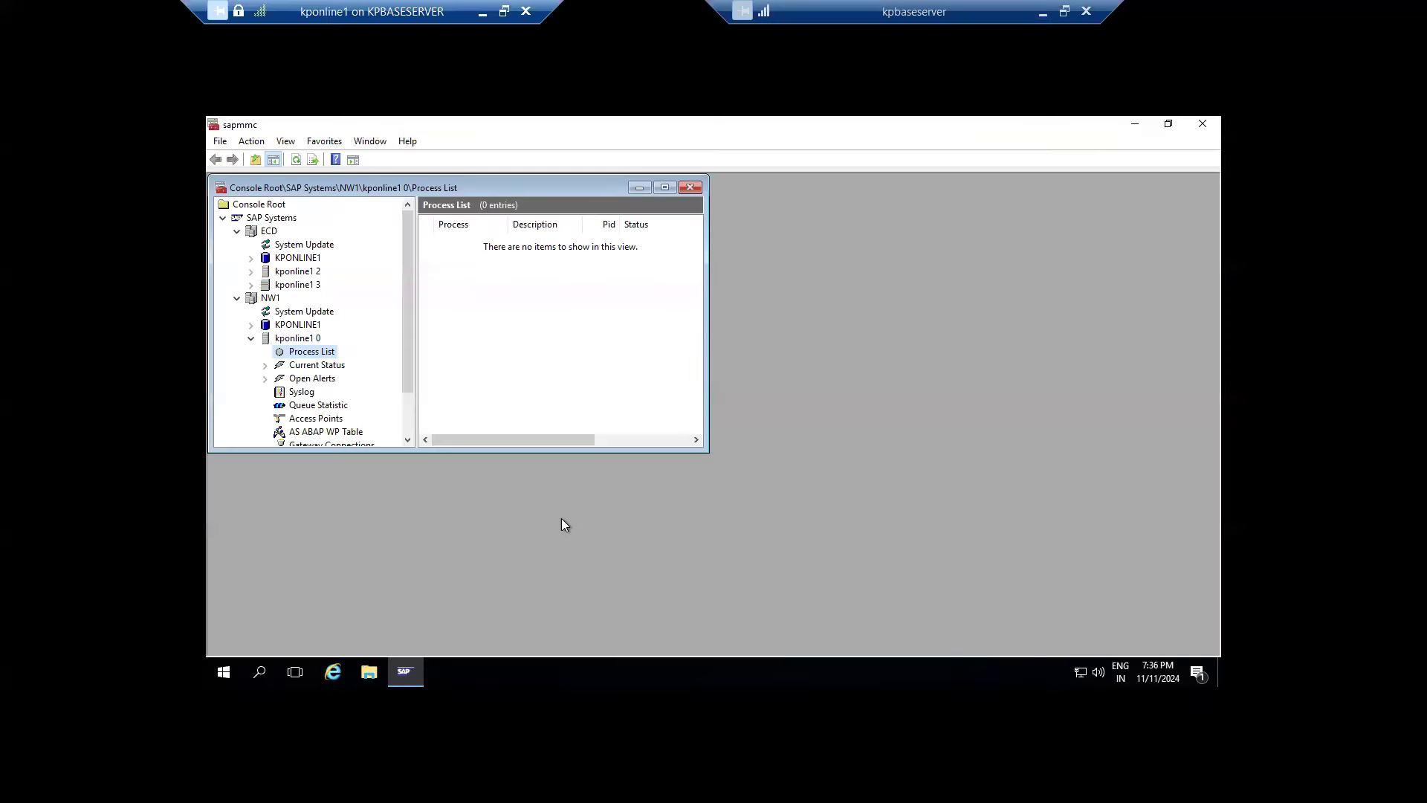
# Browse to usr\sap\NW1 on the server's SAP (E:) drive and point out the SYS, D00 and ASCS01 folders.
pyautogui.click(375, 669)
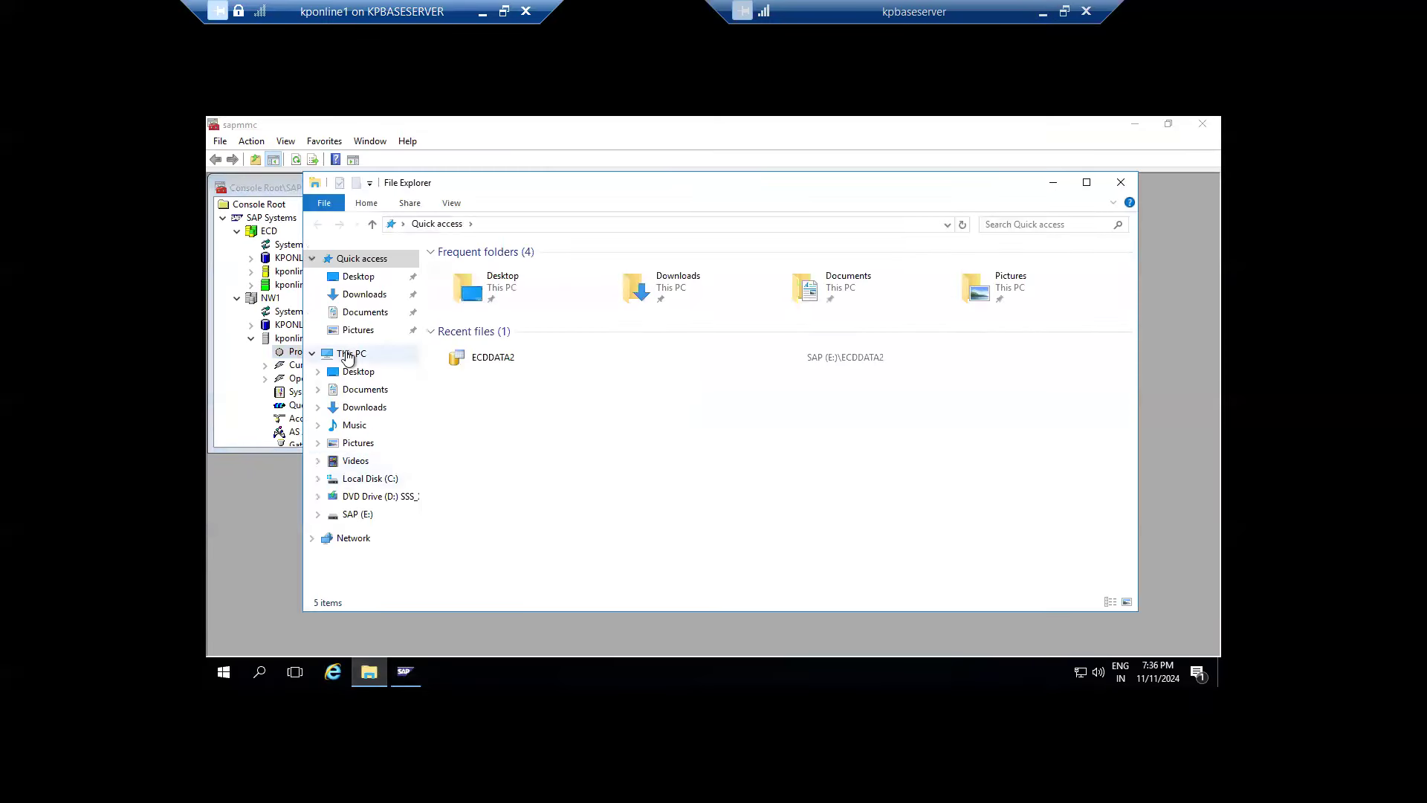
pyautogui.click(352, 355)
pyautogui.doubleClick(591, 424)
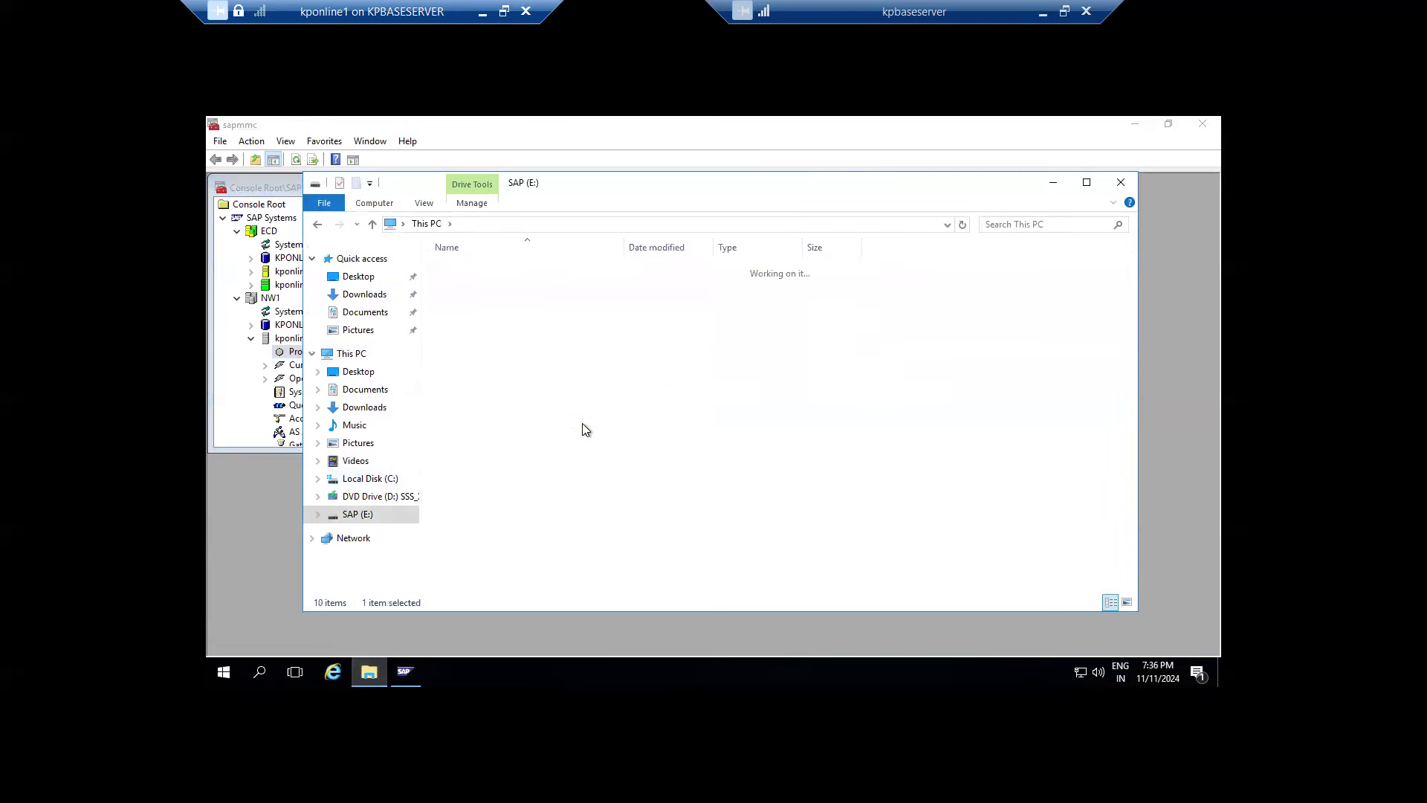
pyautogui.doubleClick(471, 440)
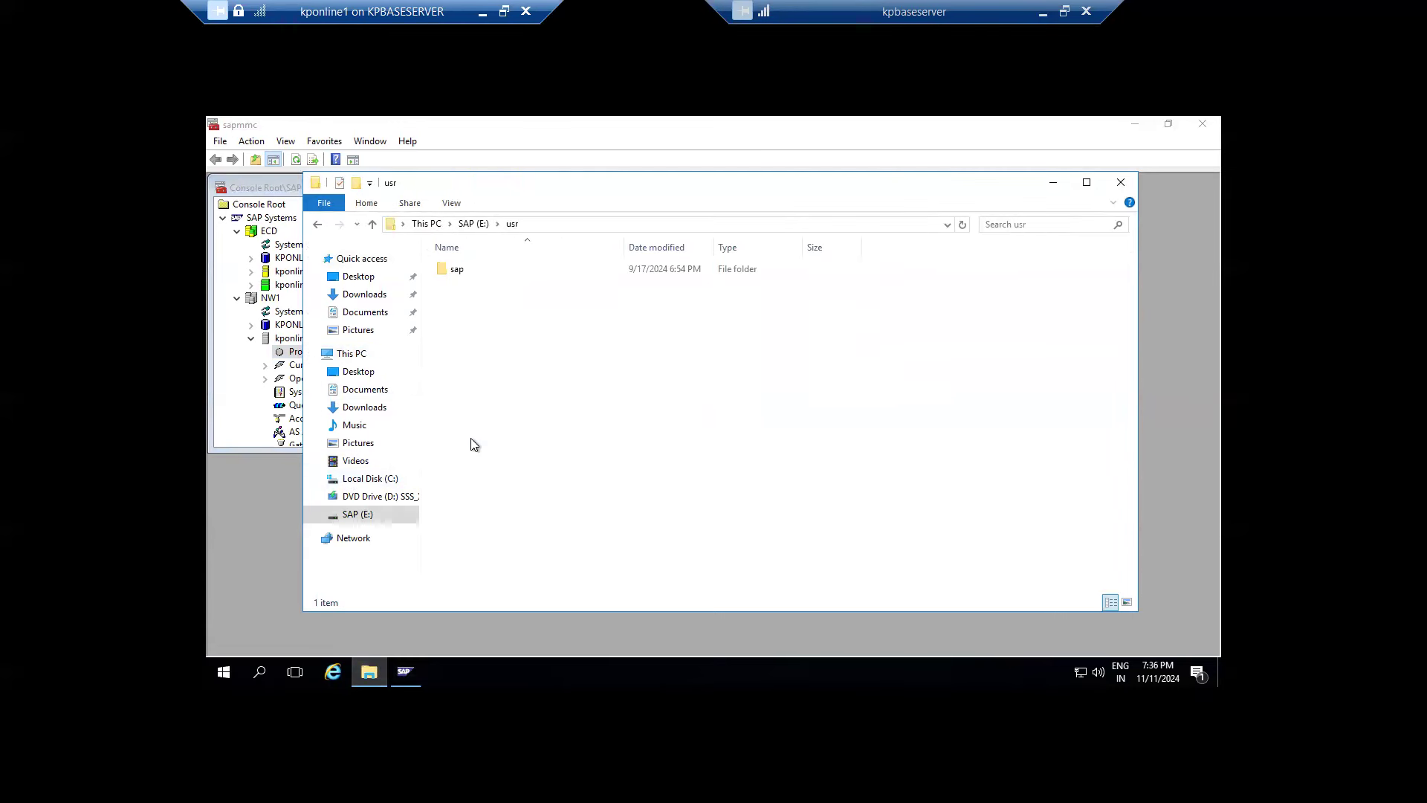
pyautogui.doubleClick(454, 270)
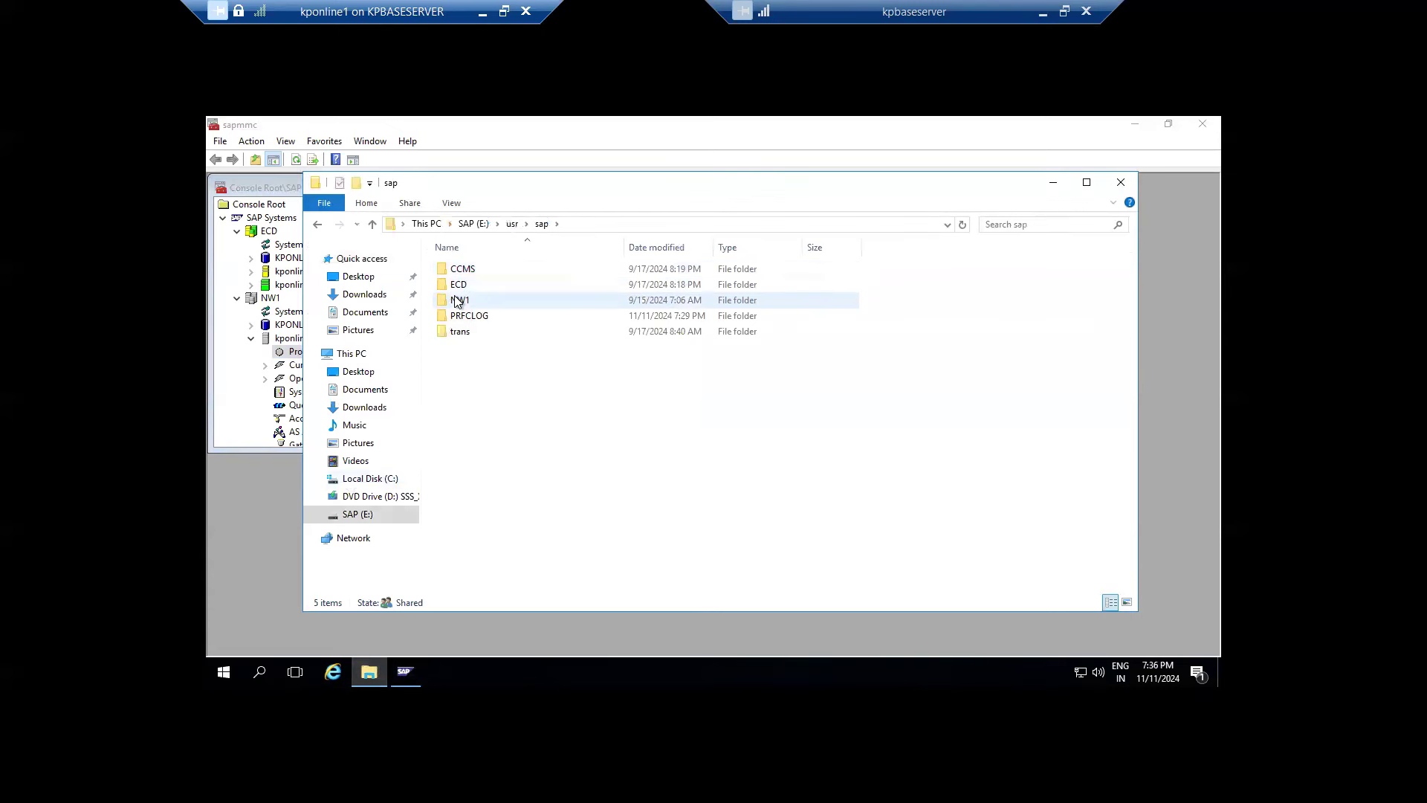
pyautogui.doubleClick(458, 299)
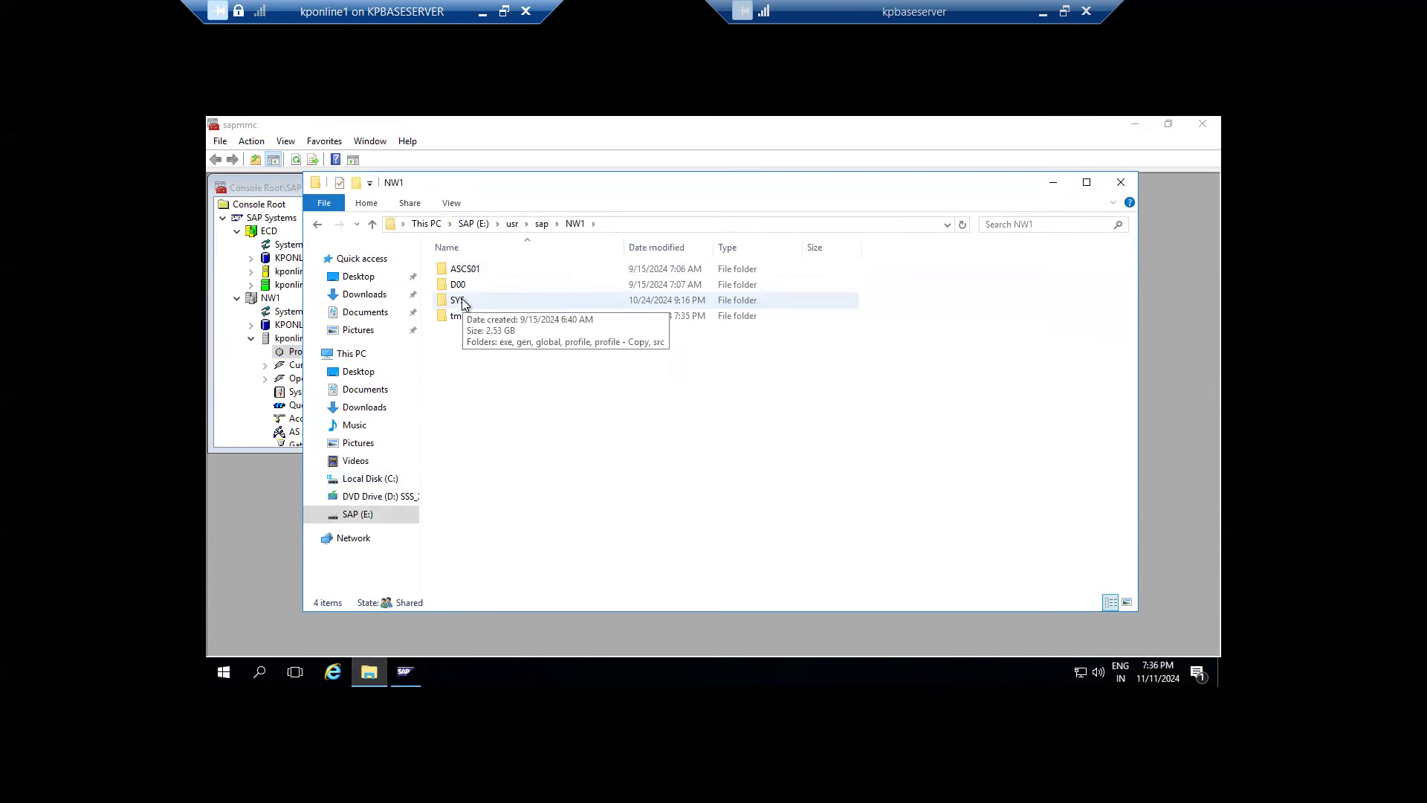
pyautogui.click(463, 302)
pyautogui.click(462, 286)
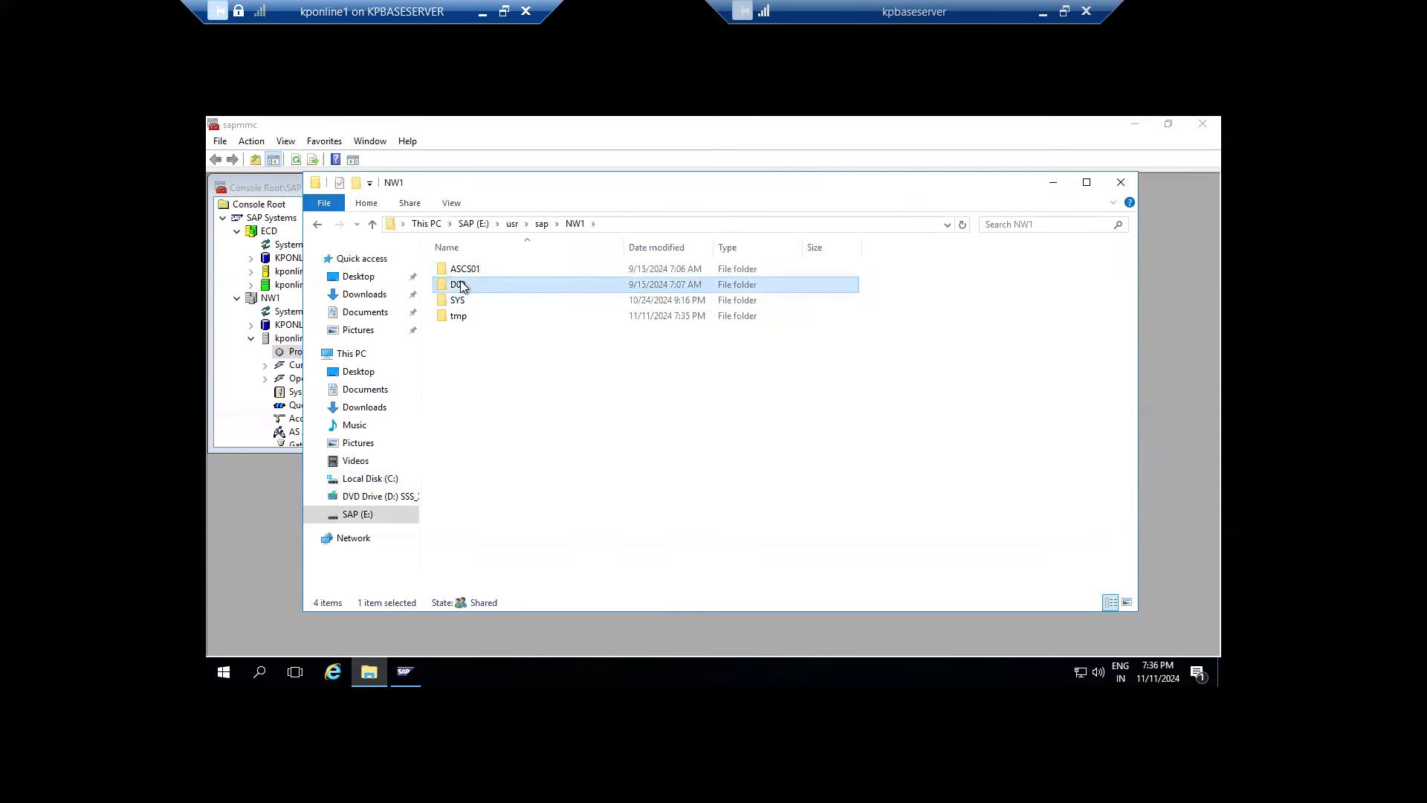
pyautogui.click(467, 272)
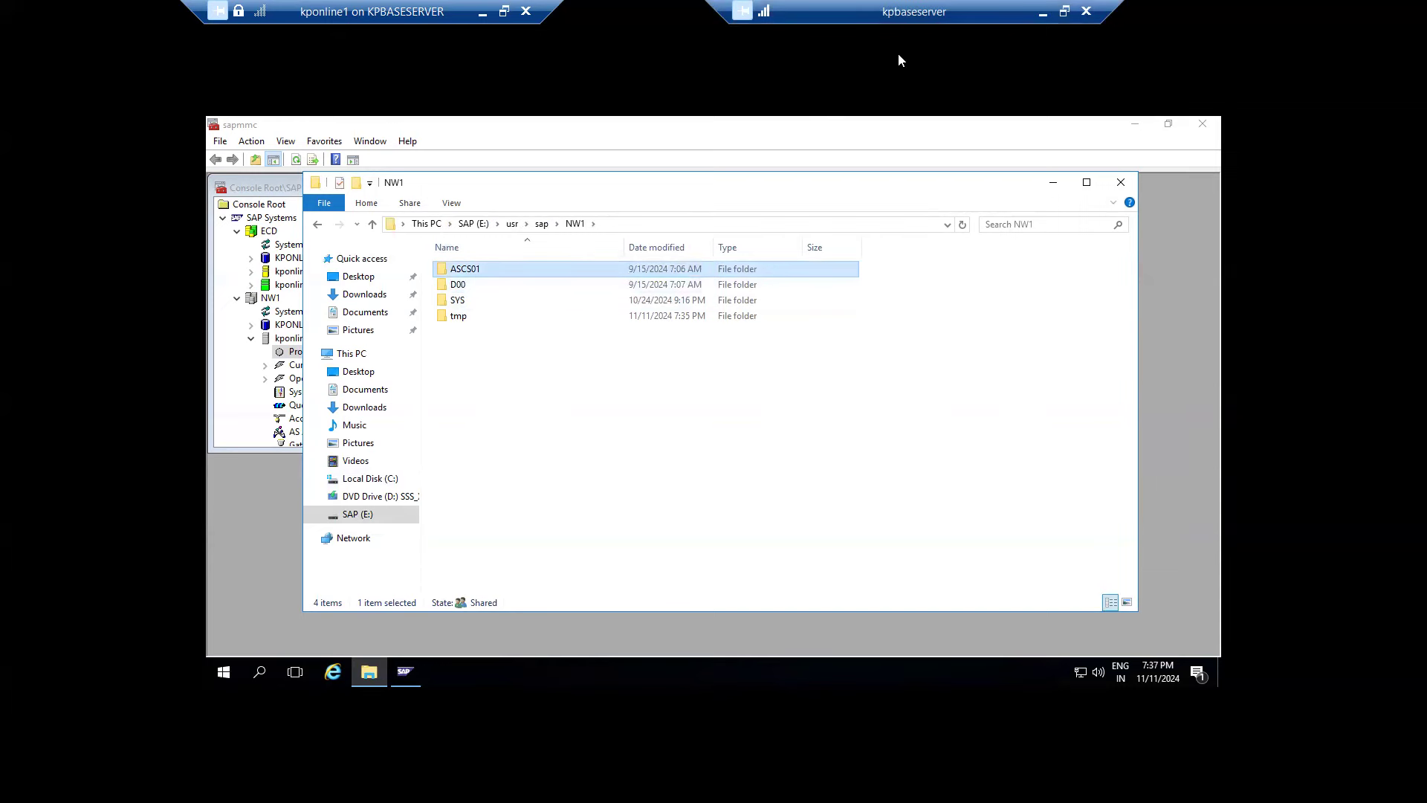
# In the Paint notes, extend the 1)SYS line with -----A)EXE B)PROFILE C)GLOBAL and highlight the added entries.
pyautogui.click(1043, 11)
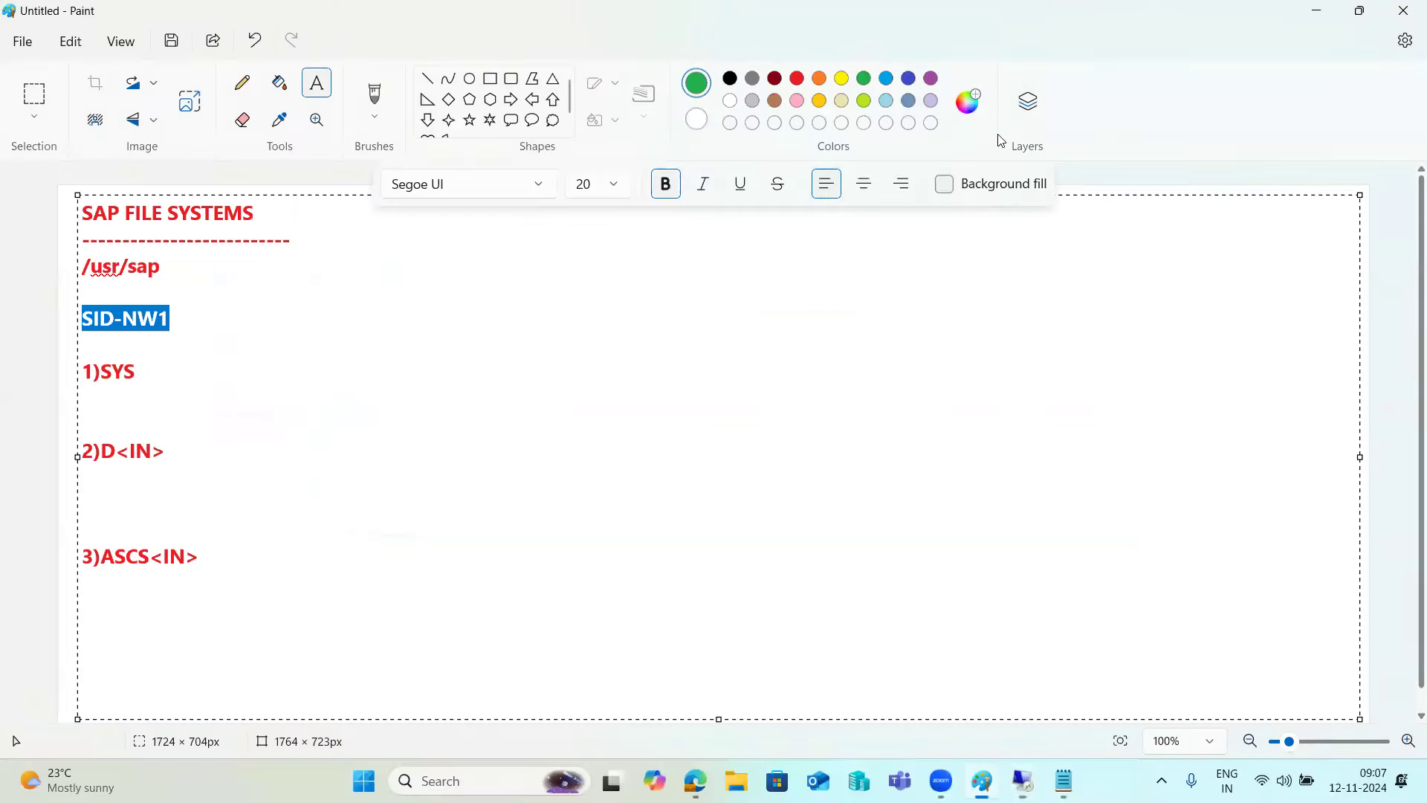
pyautogui.click(199, 363)
pyautogui.write('-')
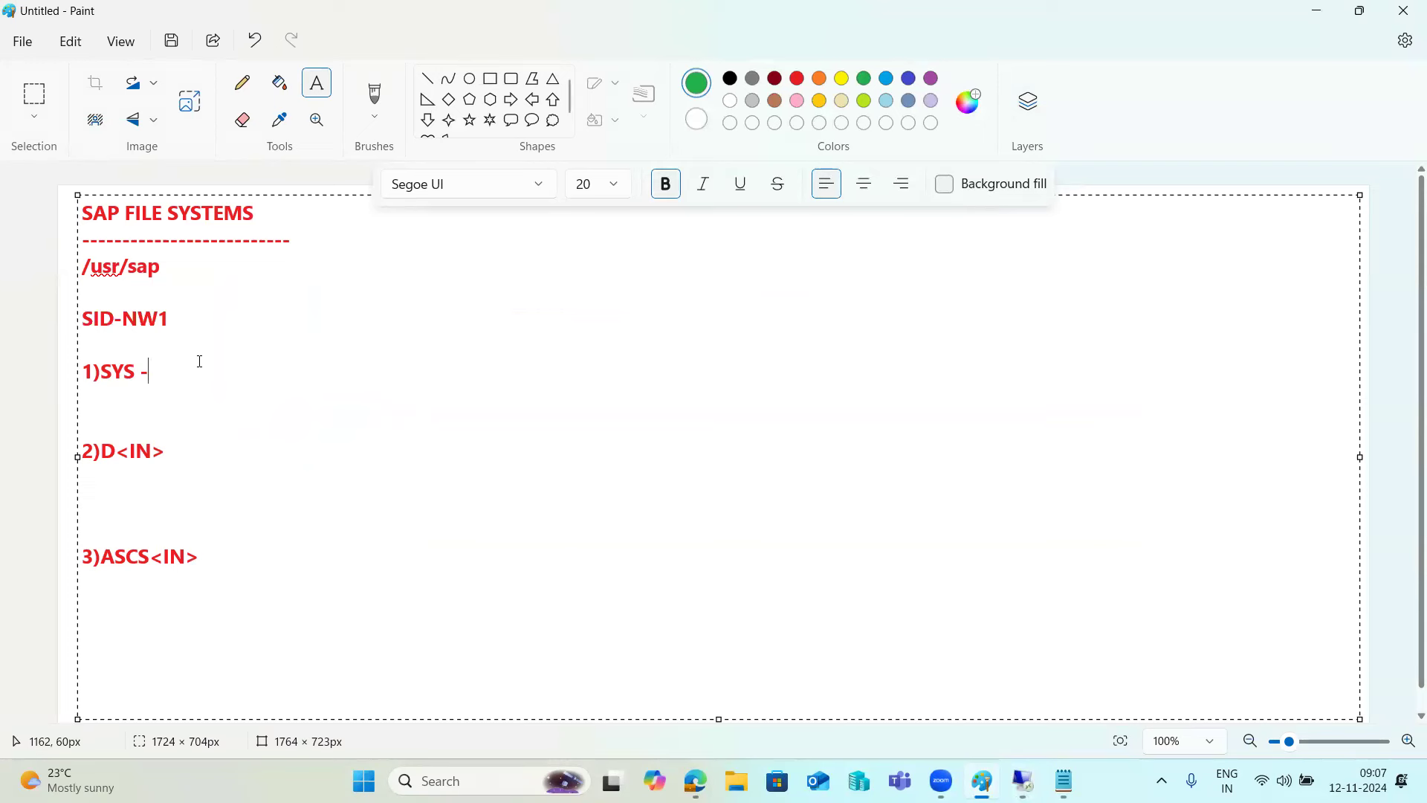
pyautogui.write('----A)EXE')
pyautogui.write('B)PROFILE    C)GLOBAL')
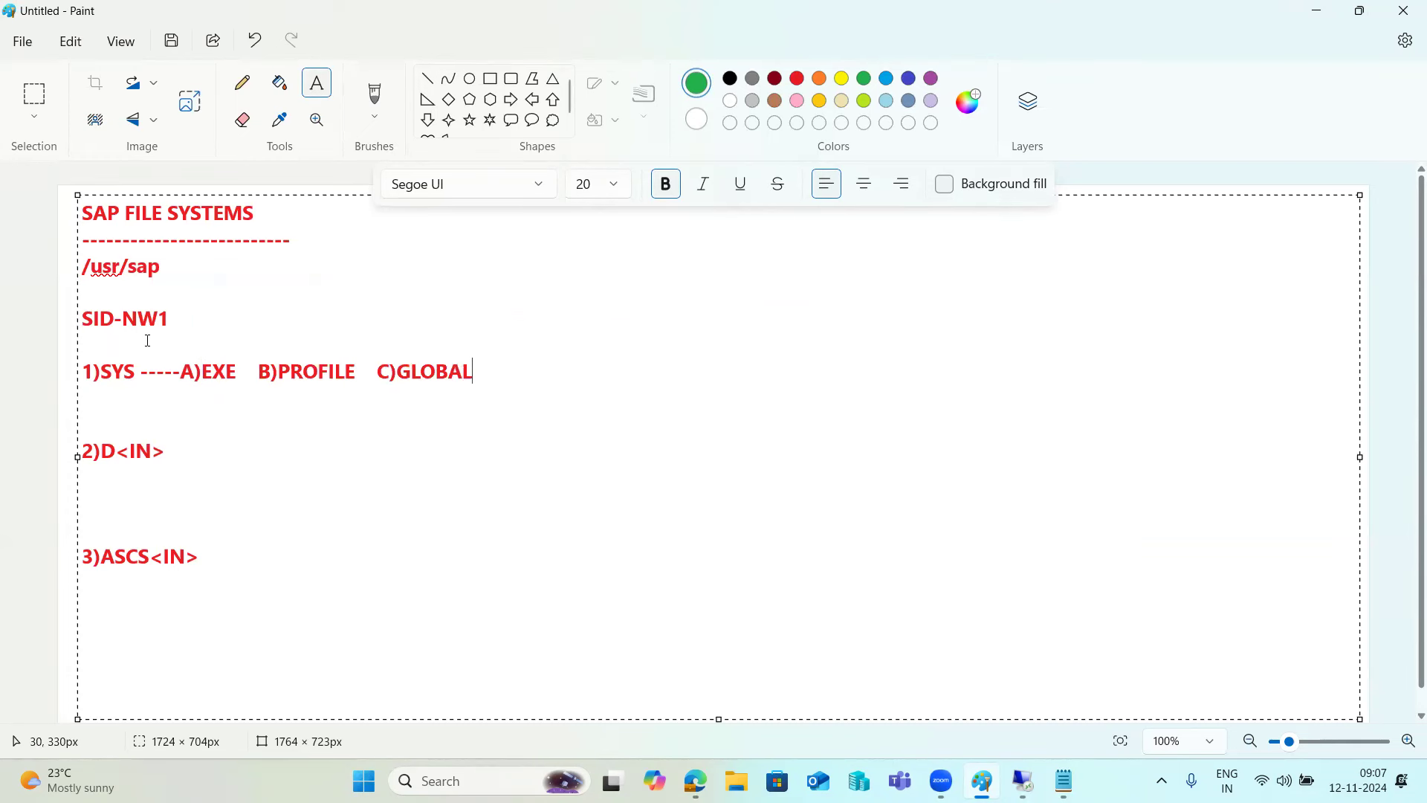
pyautogui.moveTo(181, 372); pyautogui.dragTo(448, 373)
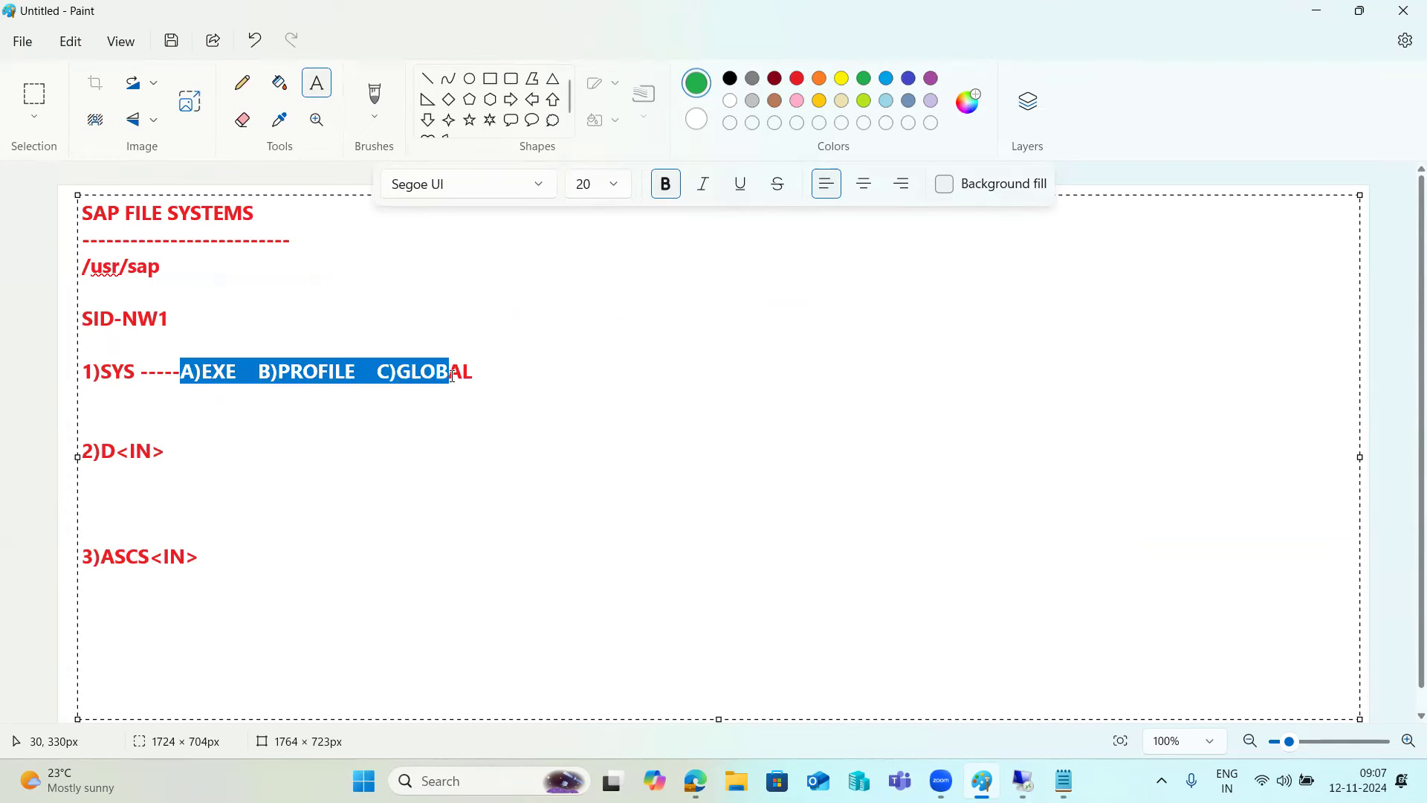
# Switch to the kpbaseserver remote session and open the SYS folder inside usr\sap\NW1.
pyautogui.moveTo(1023, 780)
pyautogui.click(1115, 691)
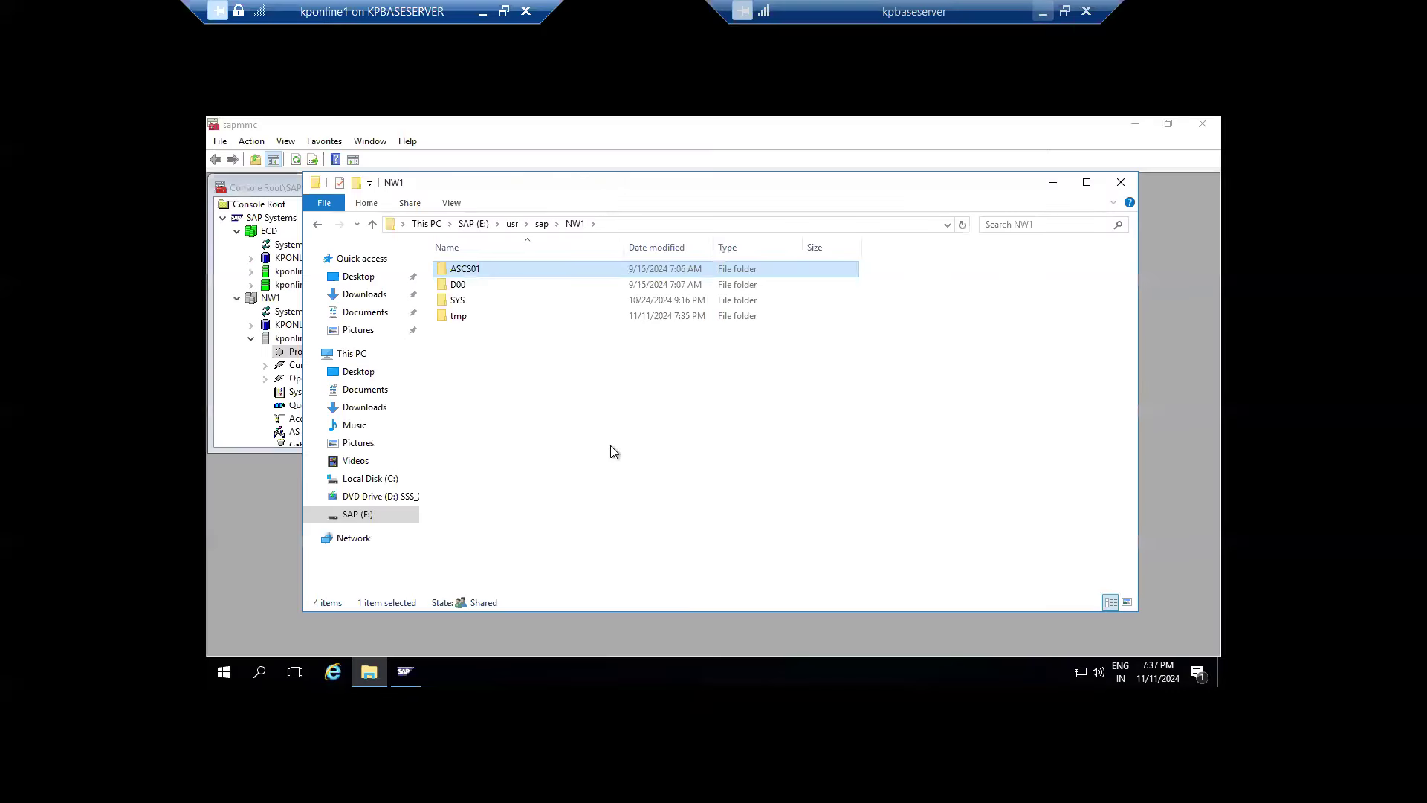
pyautogui.doubleClick(467, 302)
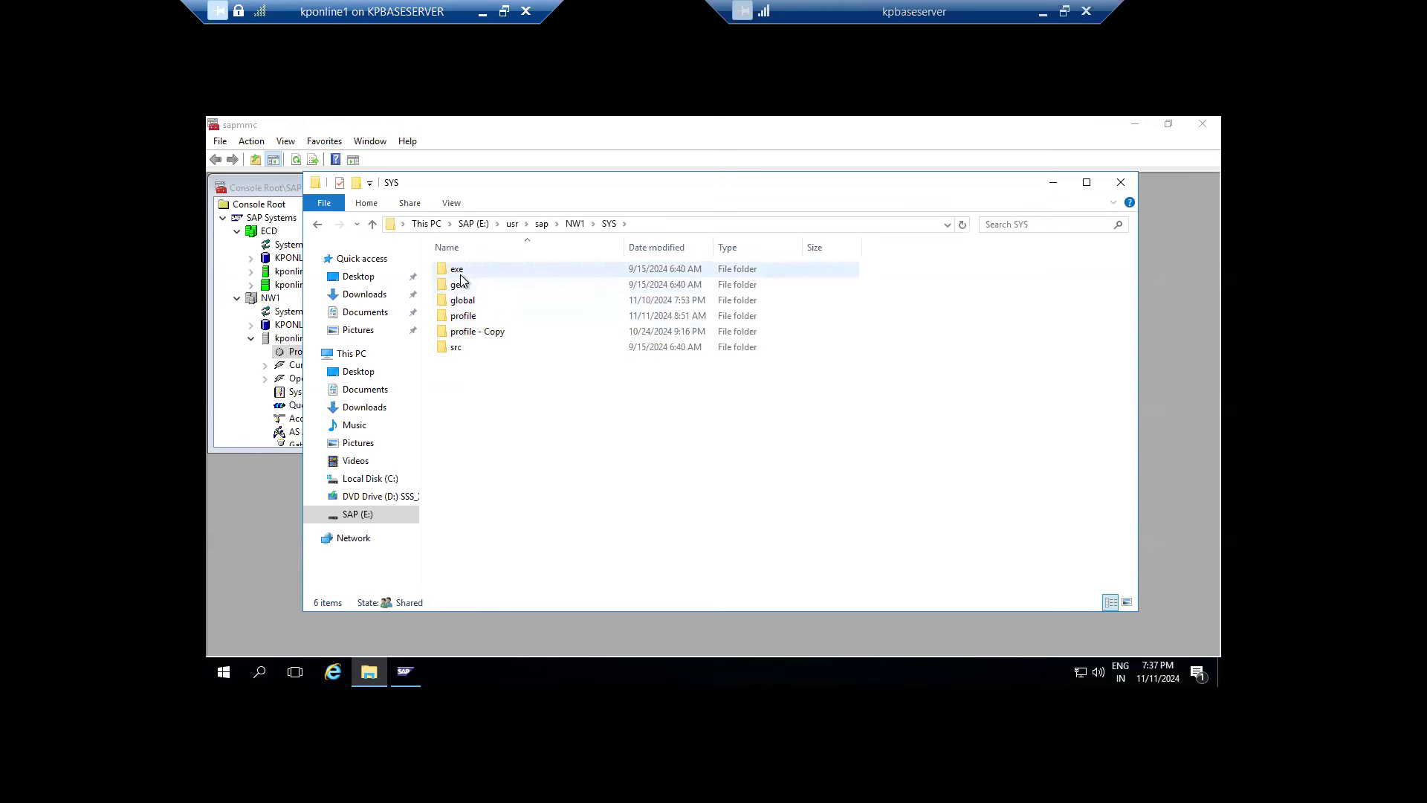
# Start the NW1 system in the SAP Management Console with the preset timeout, and minimize the console.
pyautogui.click(247, 298)
pyautogui.rightClick(251, 298)
pyautogui.click(282, 311)
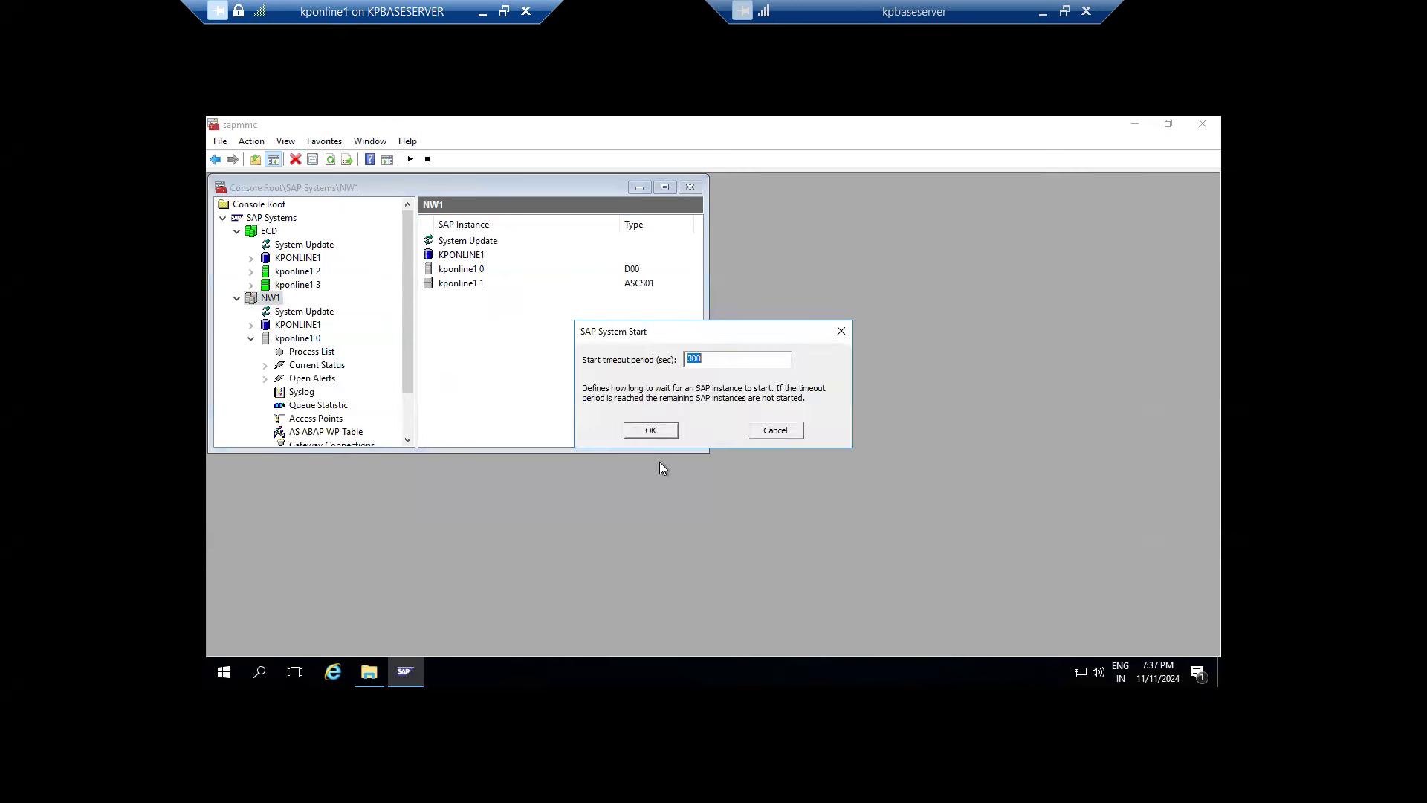
pyautogui.click(671, 431)
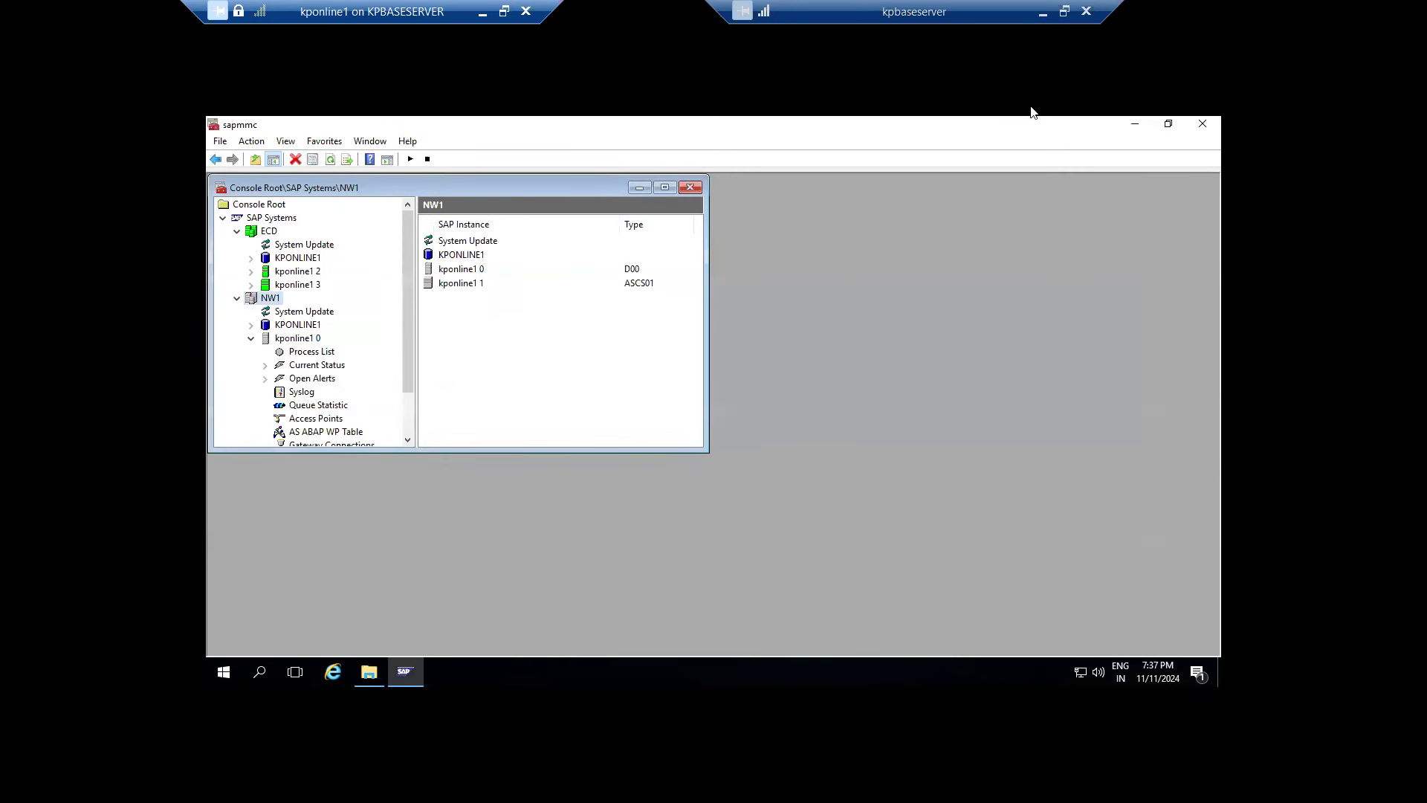
pyautogui.click(1132, 127)
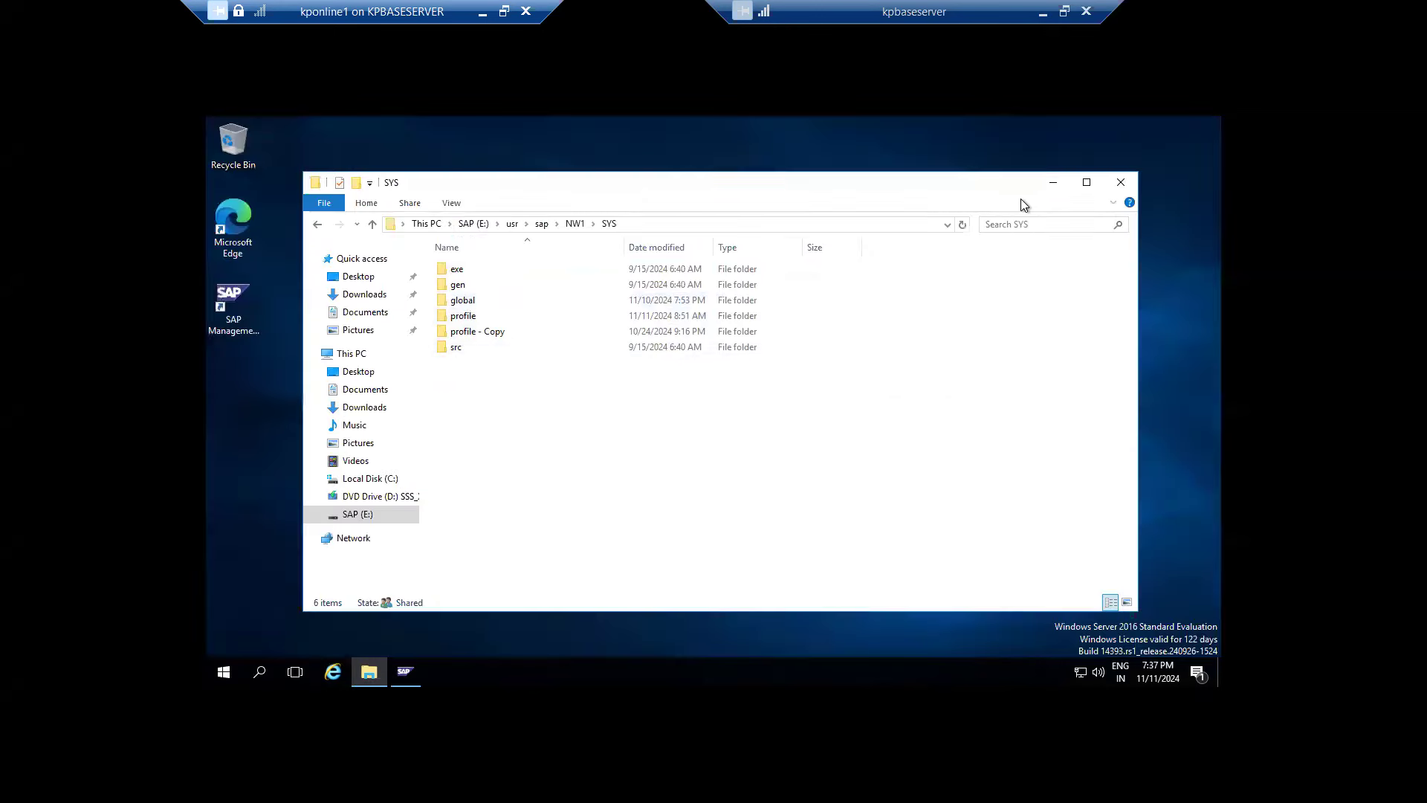
# Open the kernel directory exe\uc\NTAMD64 inside the SYS folder.
pyautogui.doubleClick(459, 270)
pyautogui.doubleClick(459, 271)
pyautogui.doubleClick(459, 271)
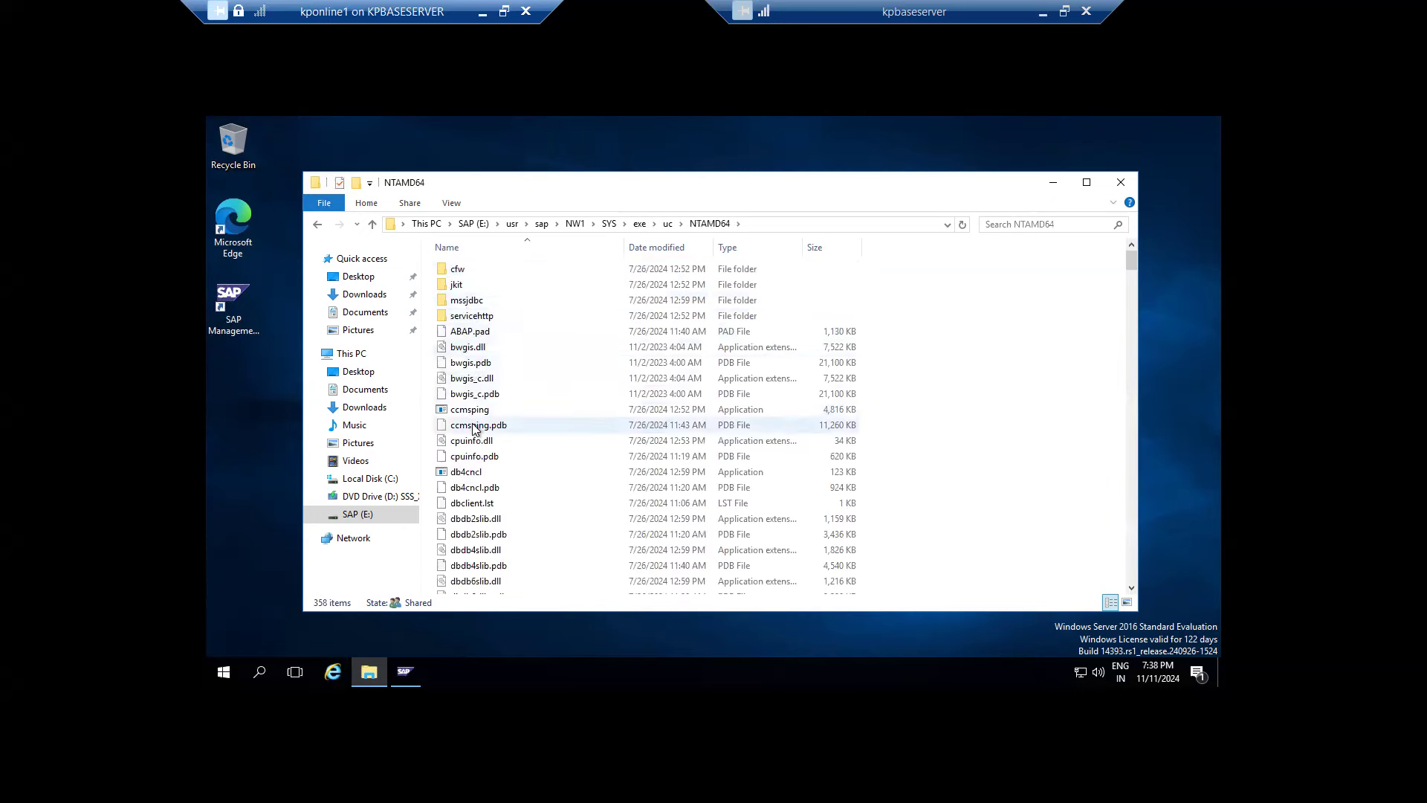
# Look through the kernel executables in the NTAMD64 folder and point out the disp+work application.
pyautogui.scroll(-1, 482, 461)
pyautogui.scroll(-13, 483, 476)
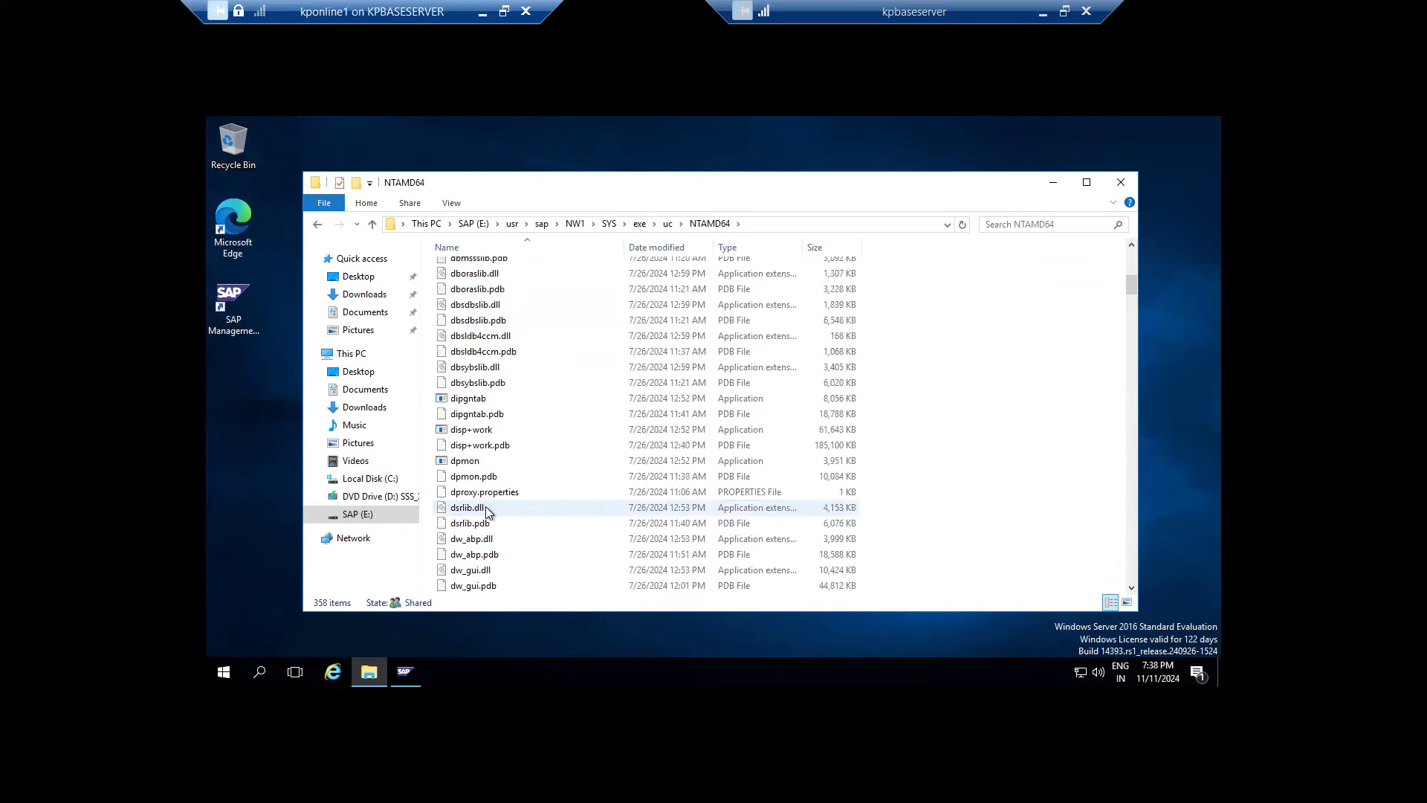
pyautogui.scroll(-15, 485, 502)
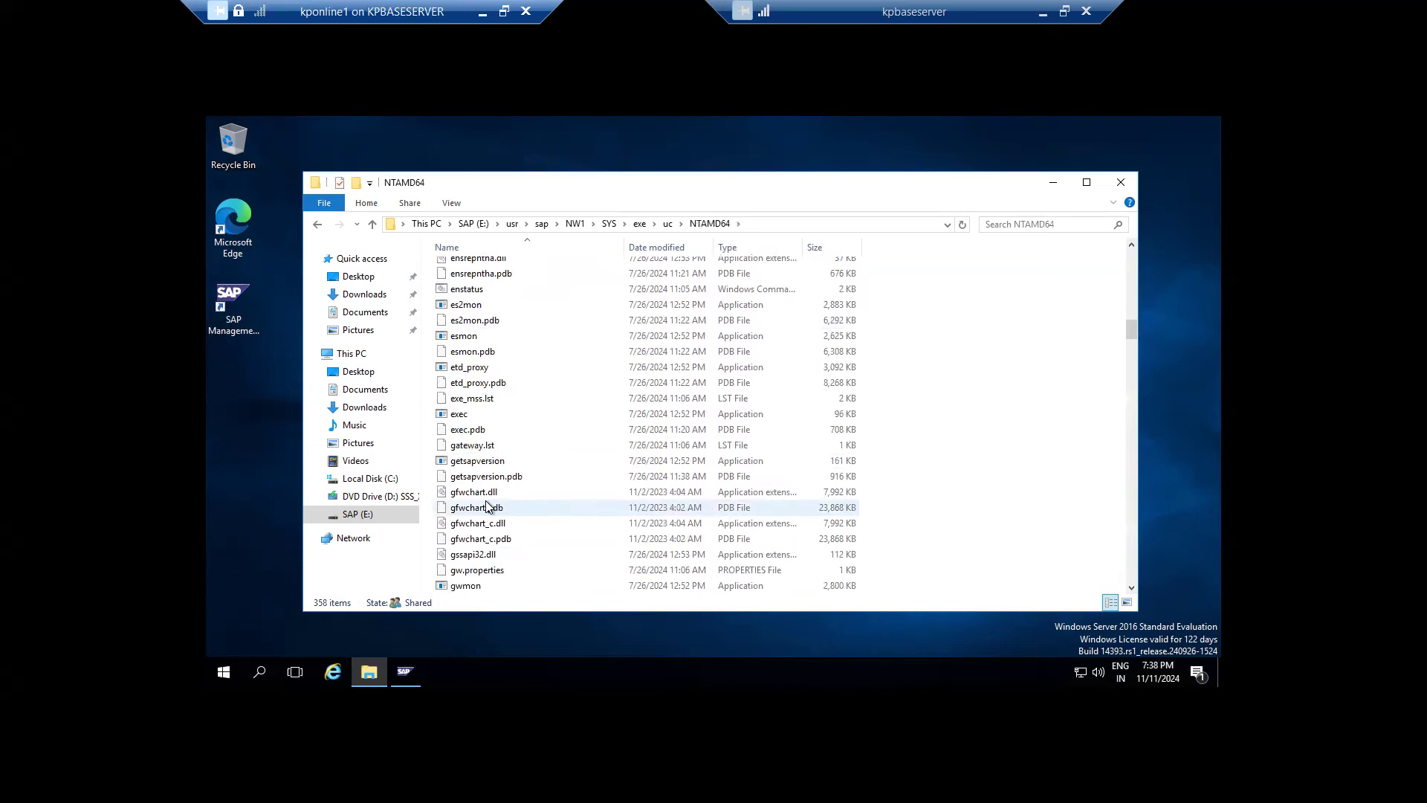
pyautogui.scroll(-8, 483, 496)
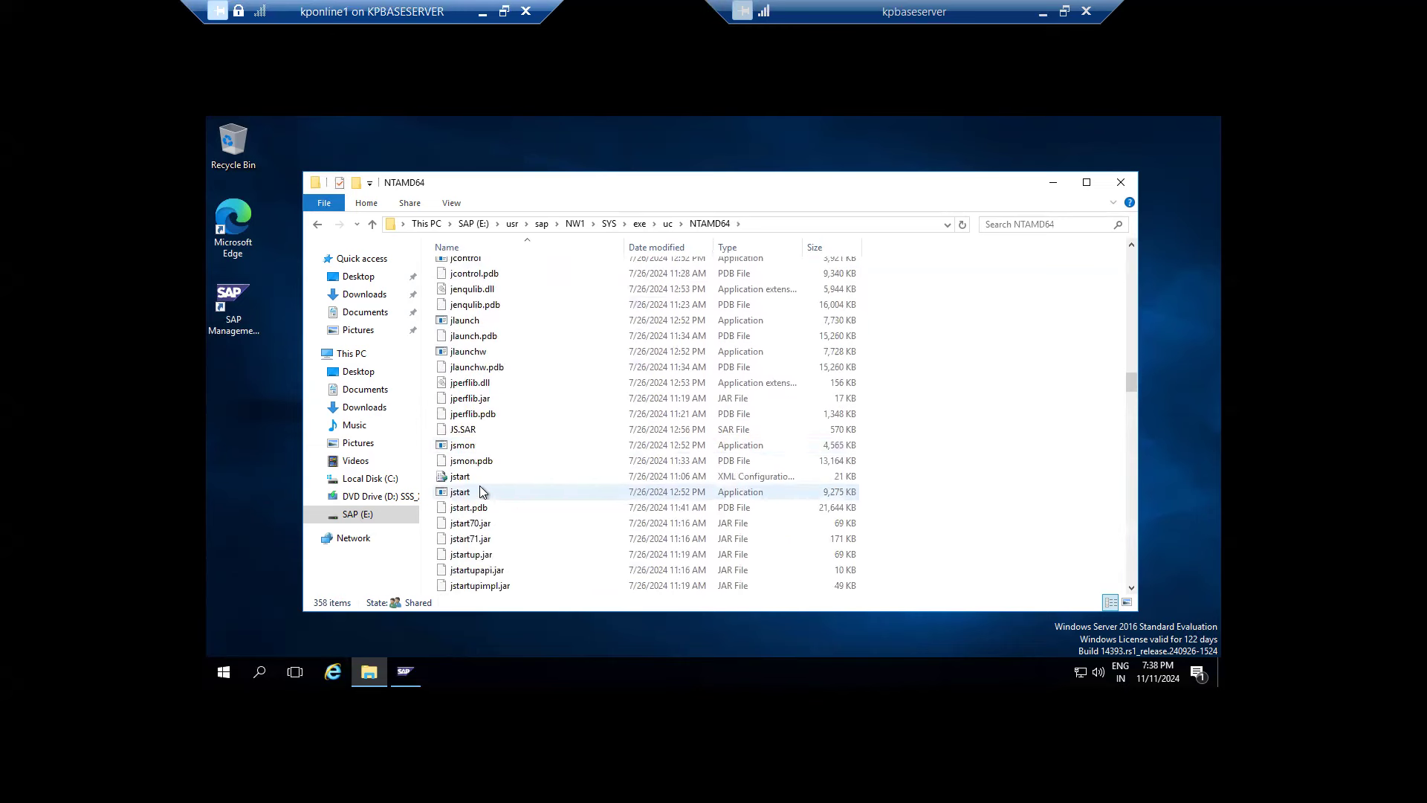
pyautogui.scroll(-2, 481, 492)
pyautogui.scroll(-20, 479, 491)
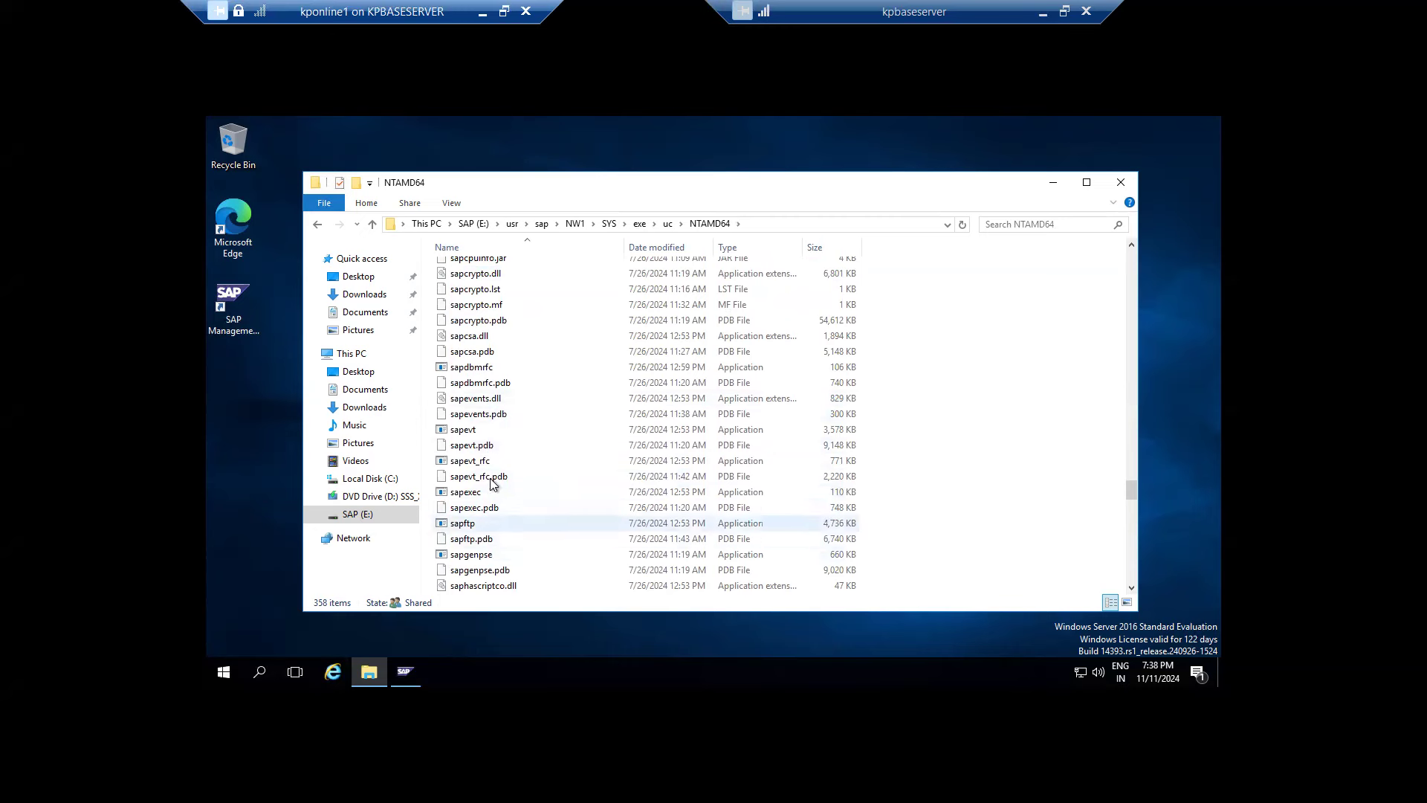
pyautogui.scroll(7, 507, 398)
pyautogui.scroll(18, 511, 391)
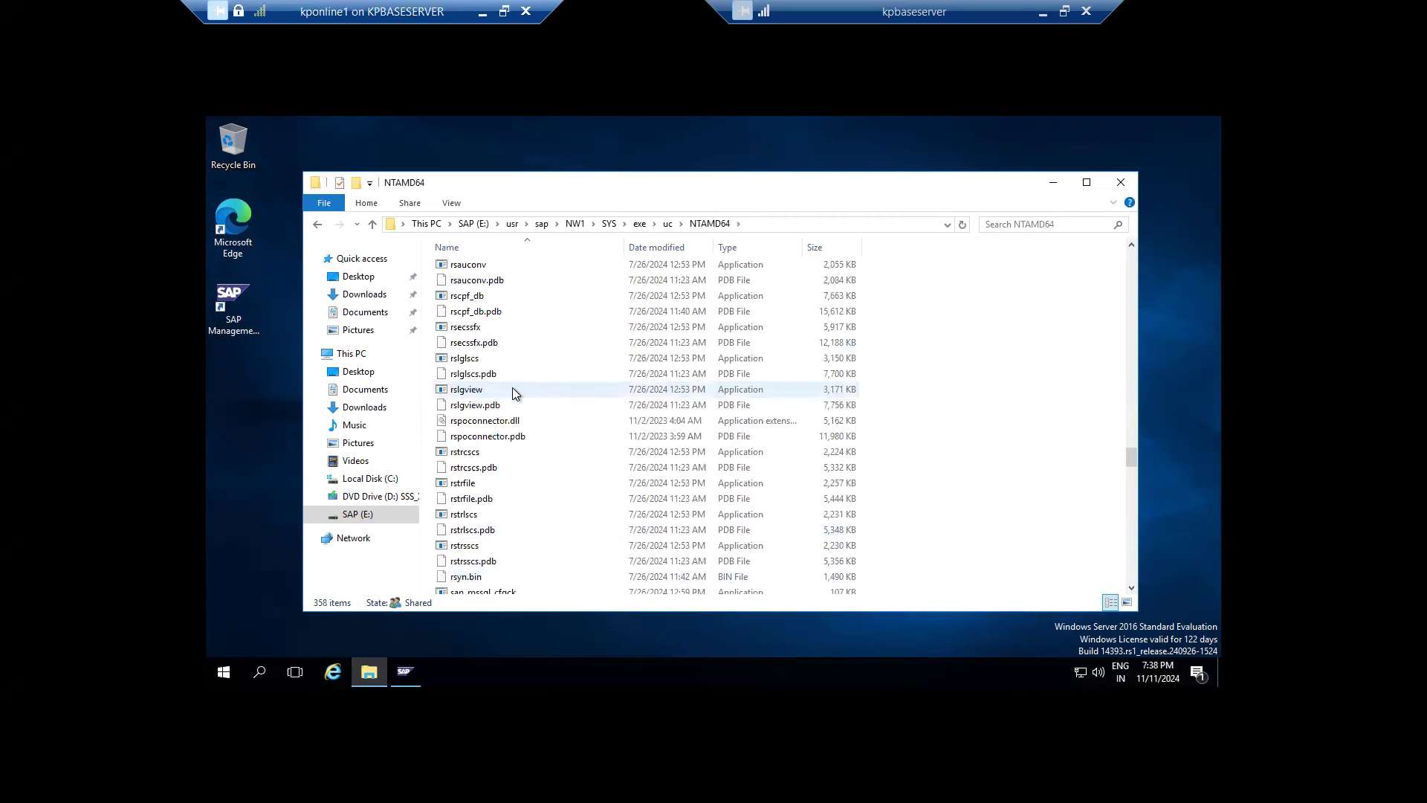
pyautogui.scroll(15, 515, 390)
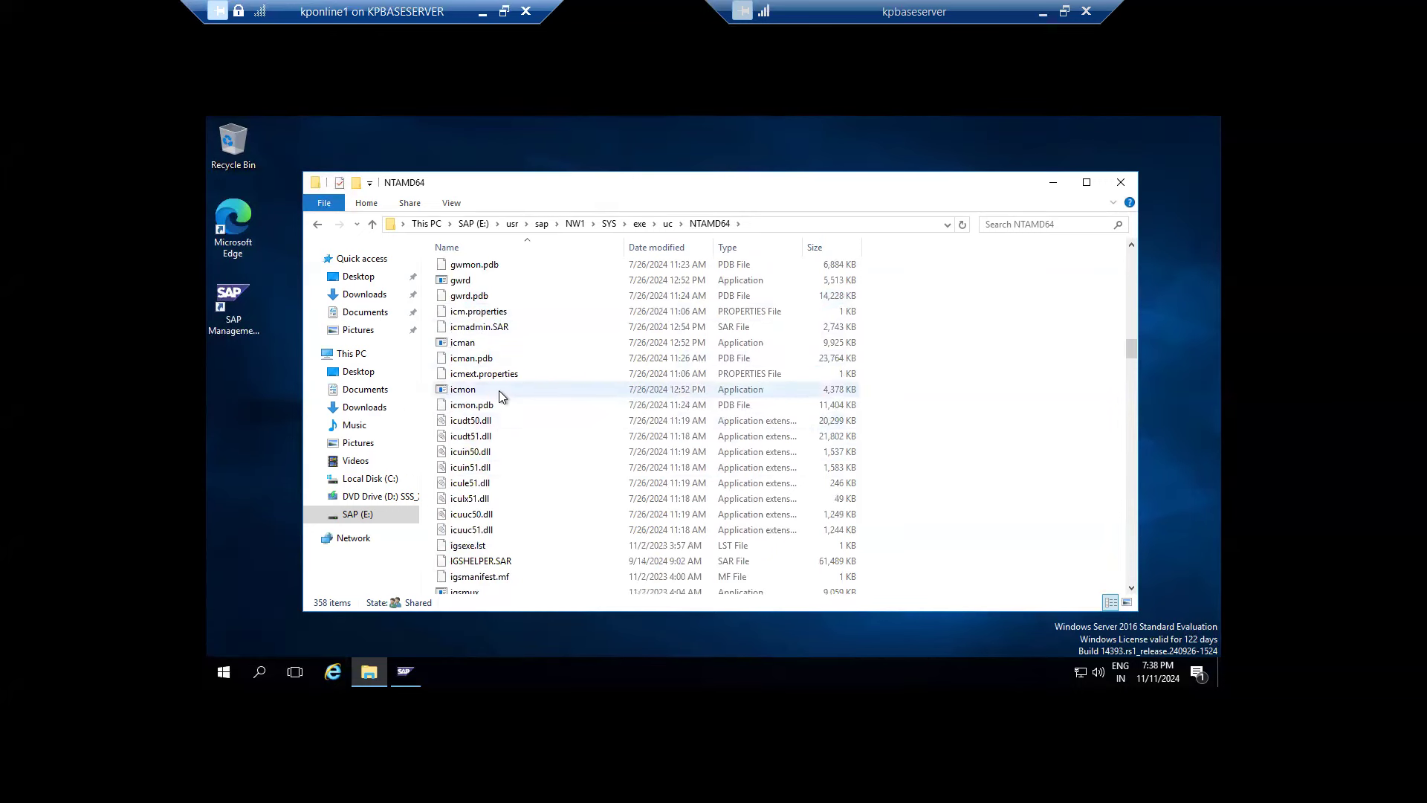
pyautogui.scroll(6, 498, 390)
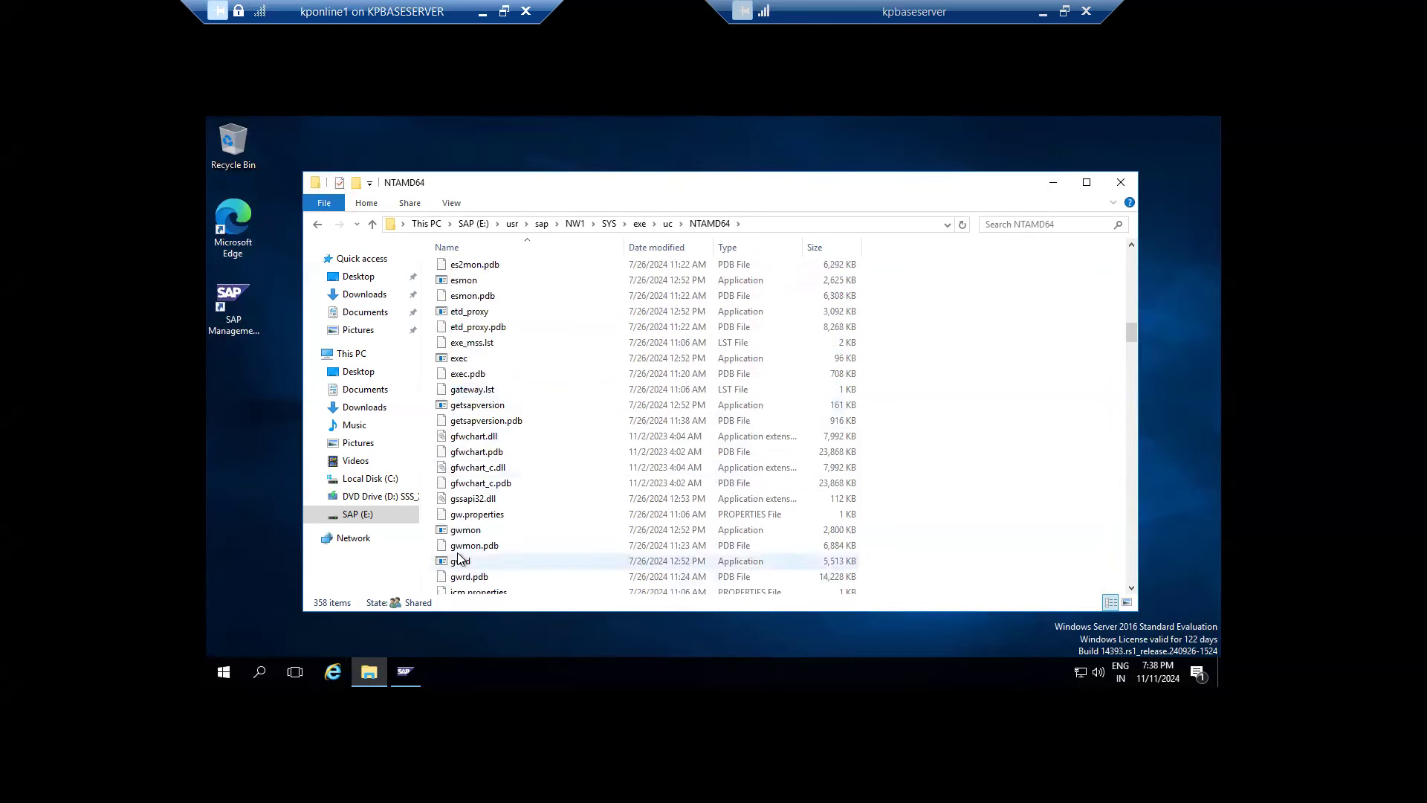
pyautogui.scroll(6, 468, 416)
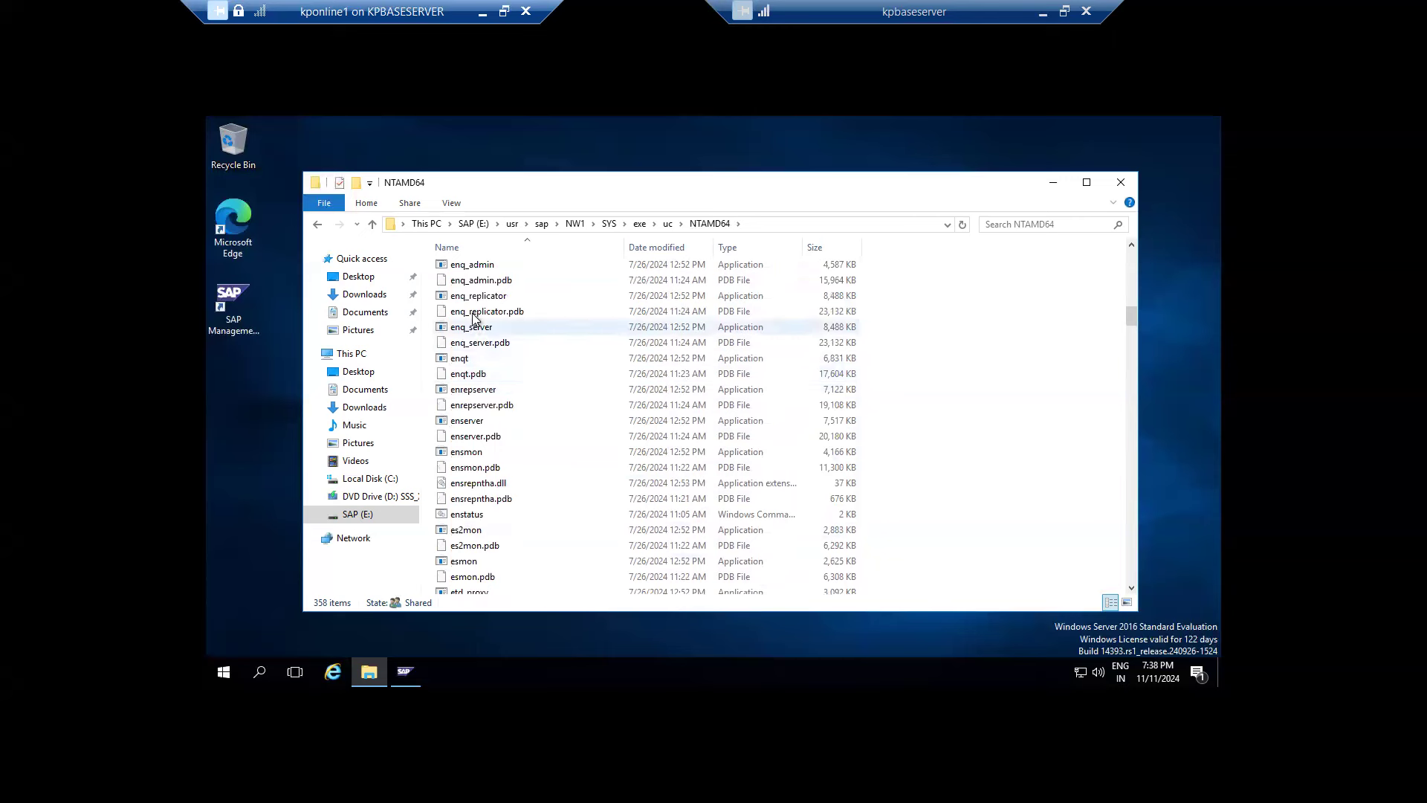
pyautogui.scroll(5, 482, 324)
pyautogui.scroll(5, 483, 324)
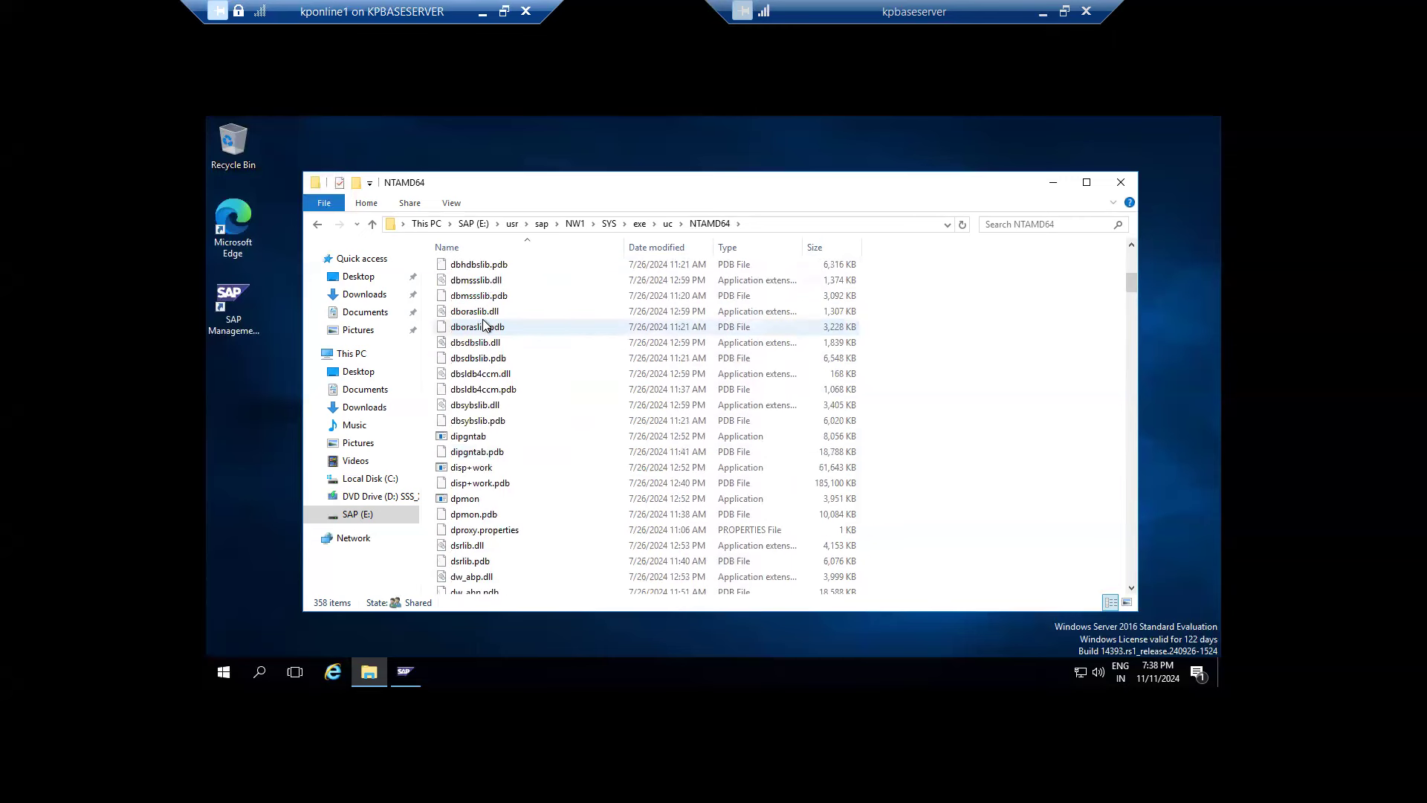
pyautogui.click(474, 468)
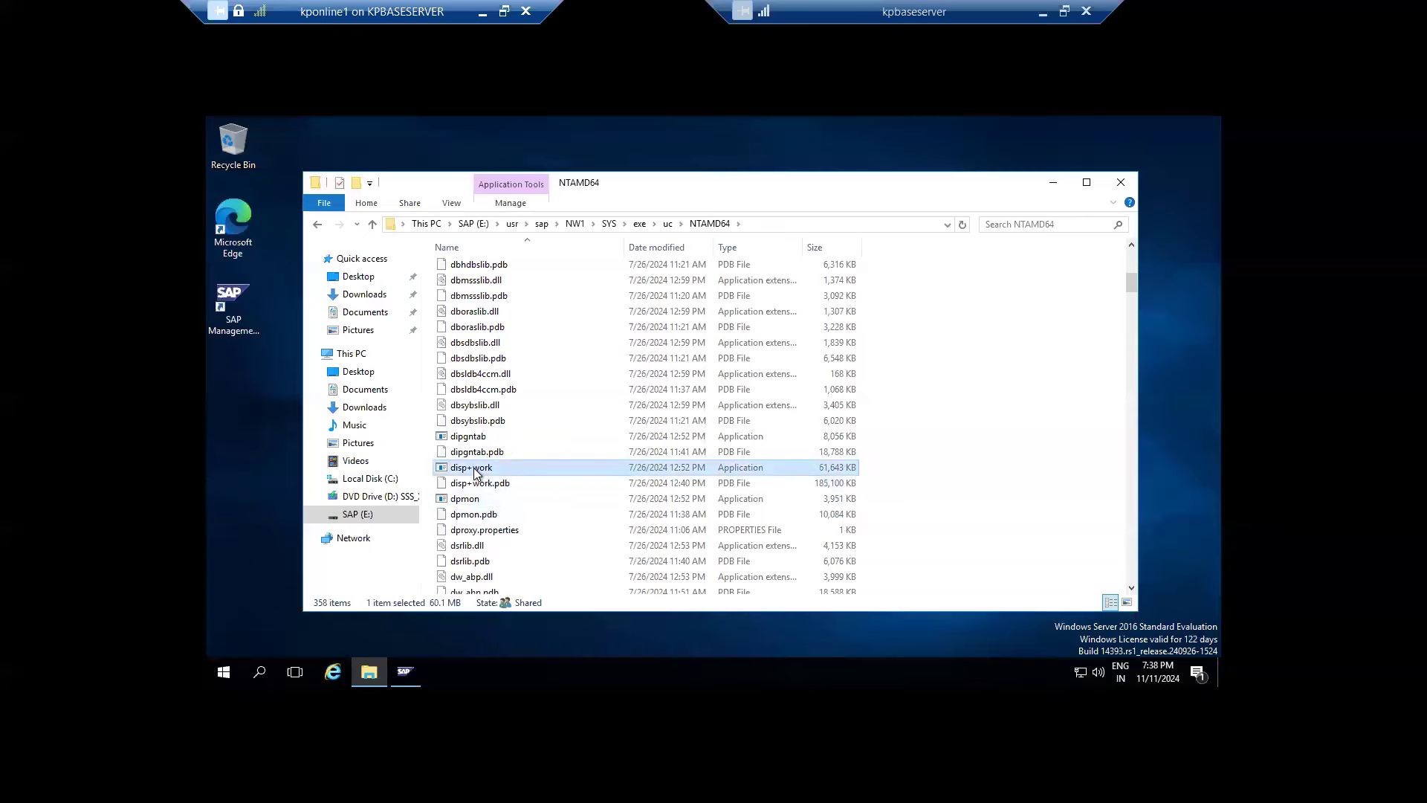
pyautogui.scroll(10, 504, 442)
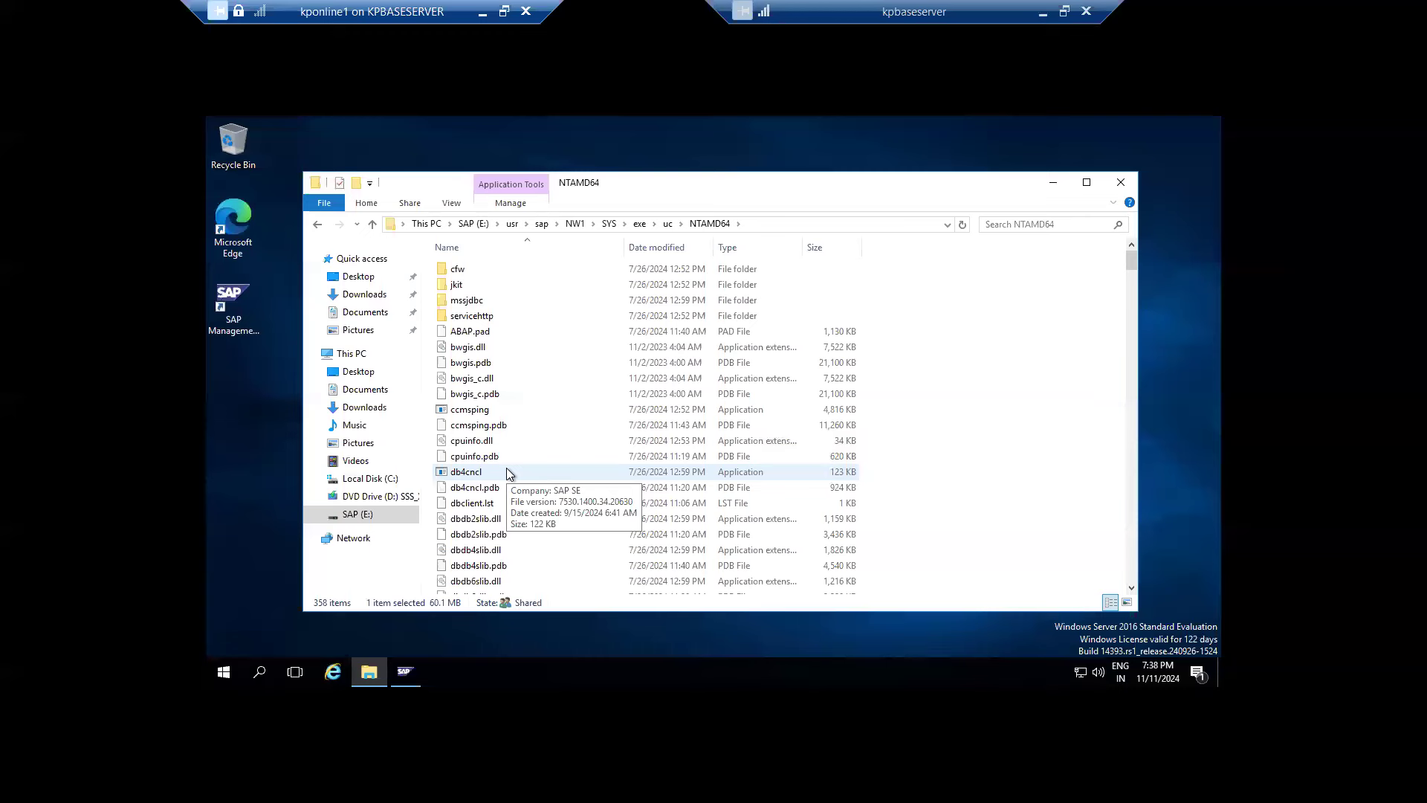
# Return to the SYS folder and examine the job log and security folders inside global.
pyautogui.click(606, 225)
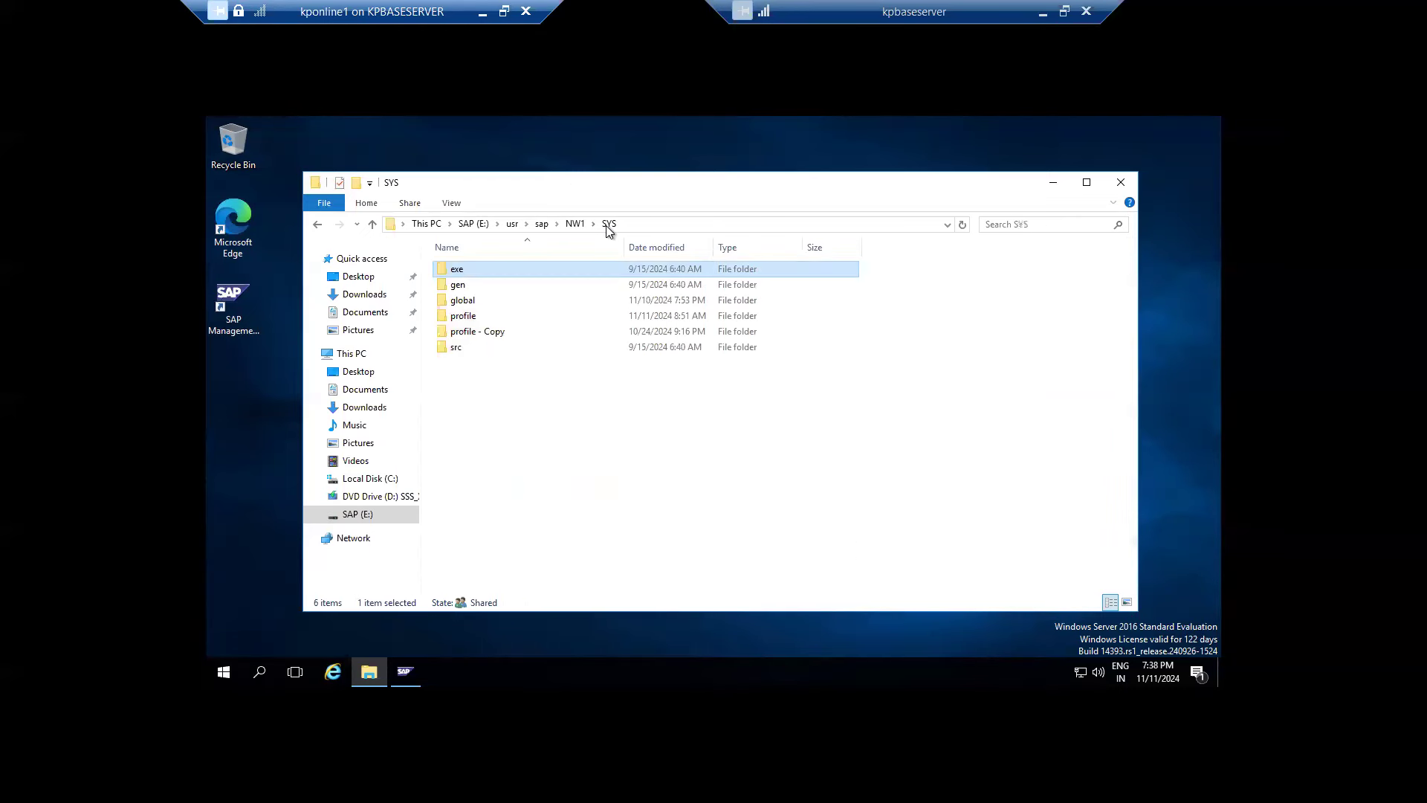
pyautogui.doubleClick(467, 303)
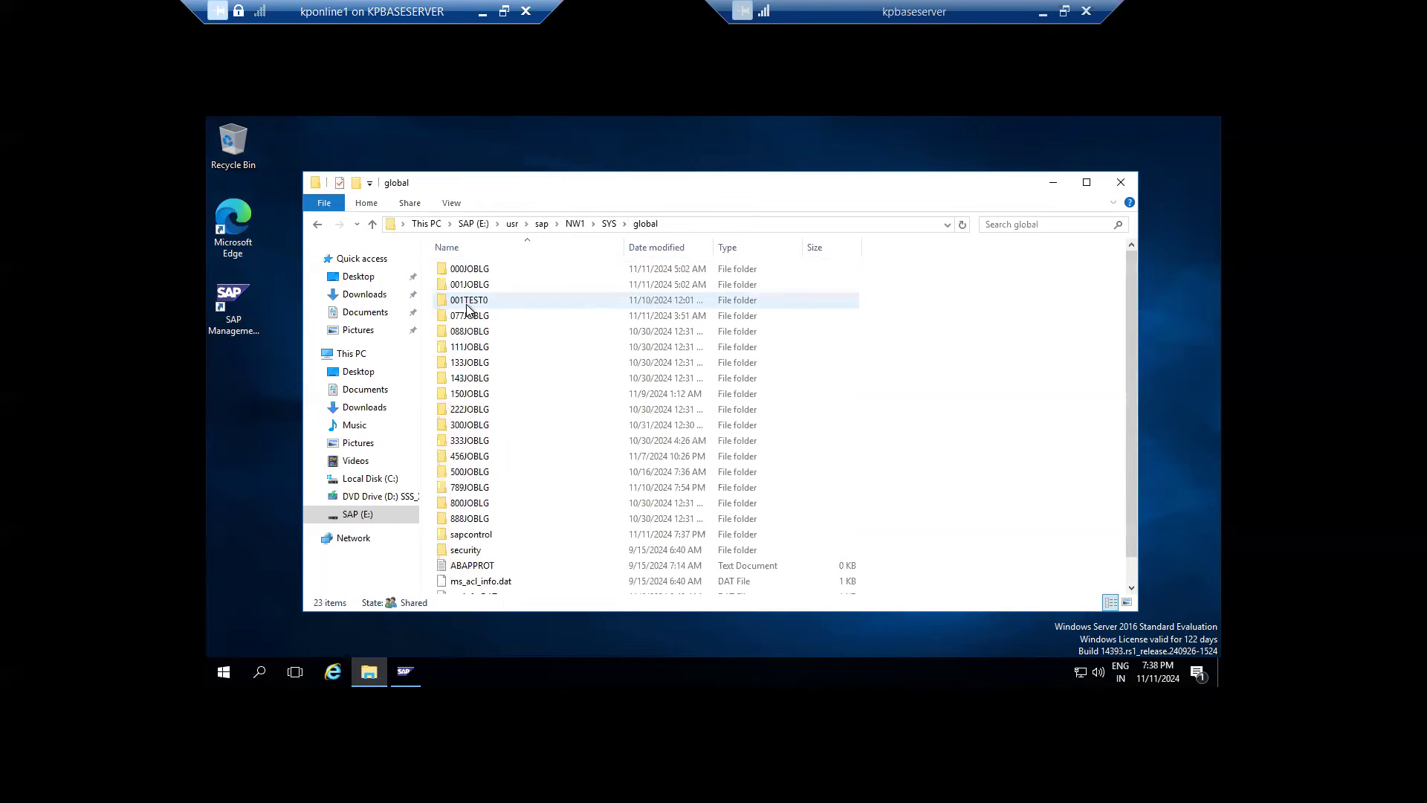
pyautogui.scroll(-1, 493, 468)
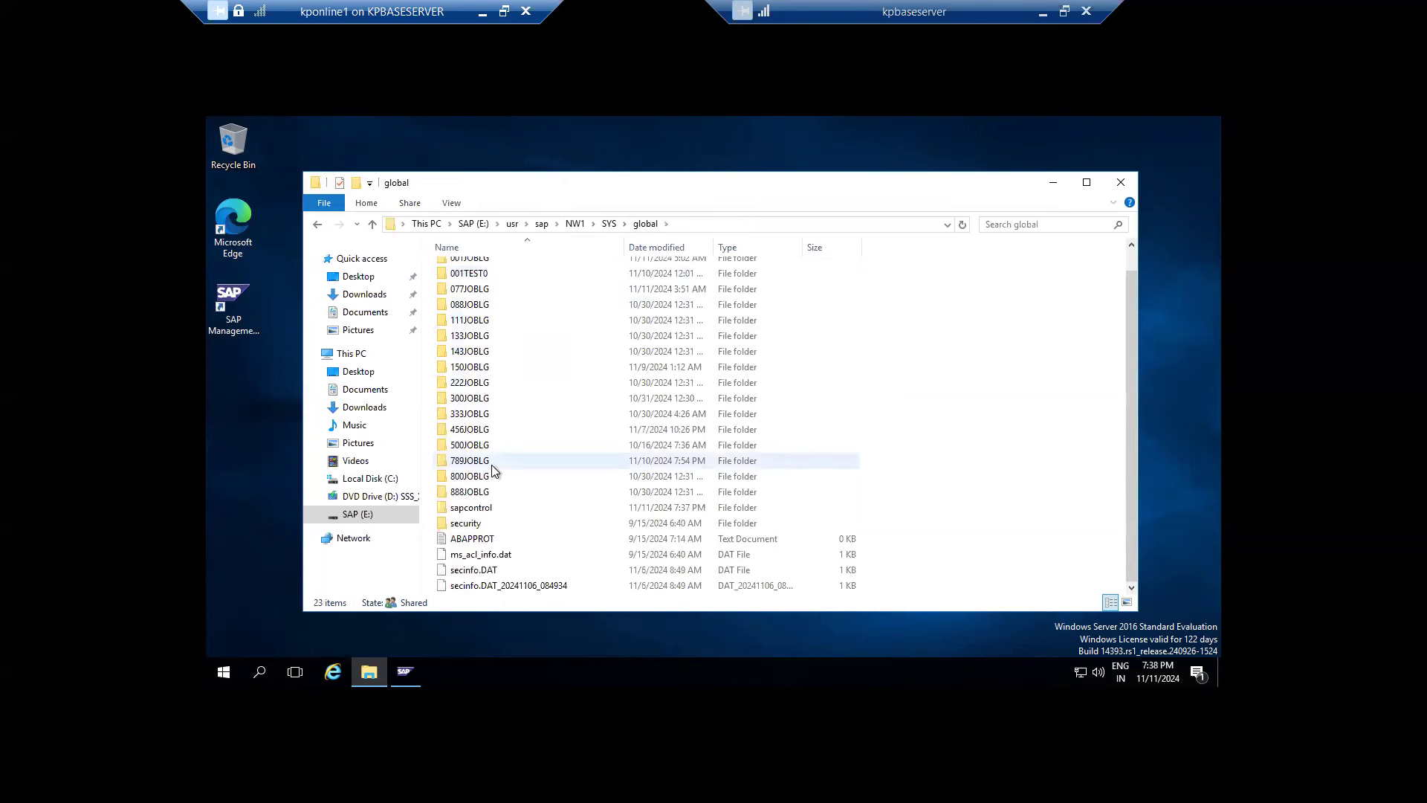
# In the Paint notes, add (job logs, spool job and security settings ) after C)GLOBAL and highlight the added text.
pyautogui.click(1033, 22)
pyautogui.click(500, 376)
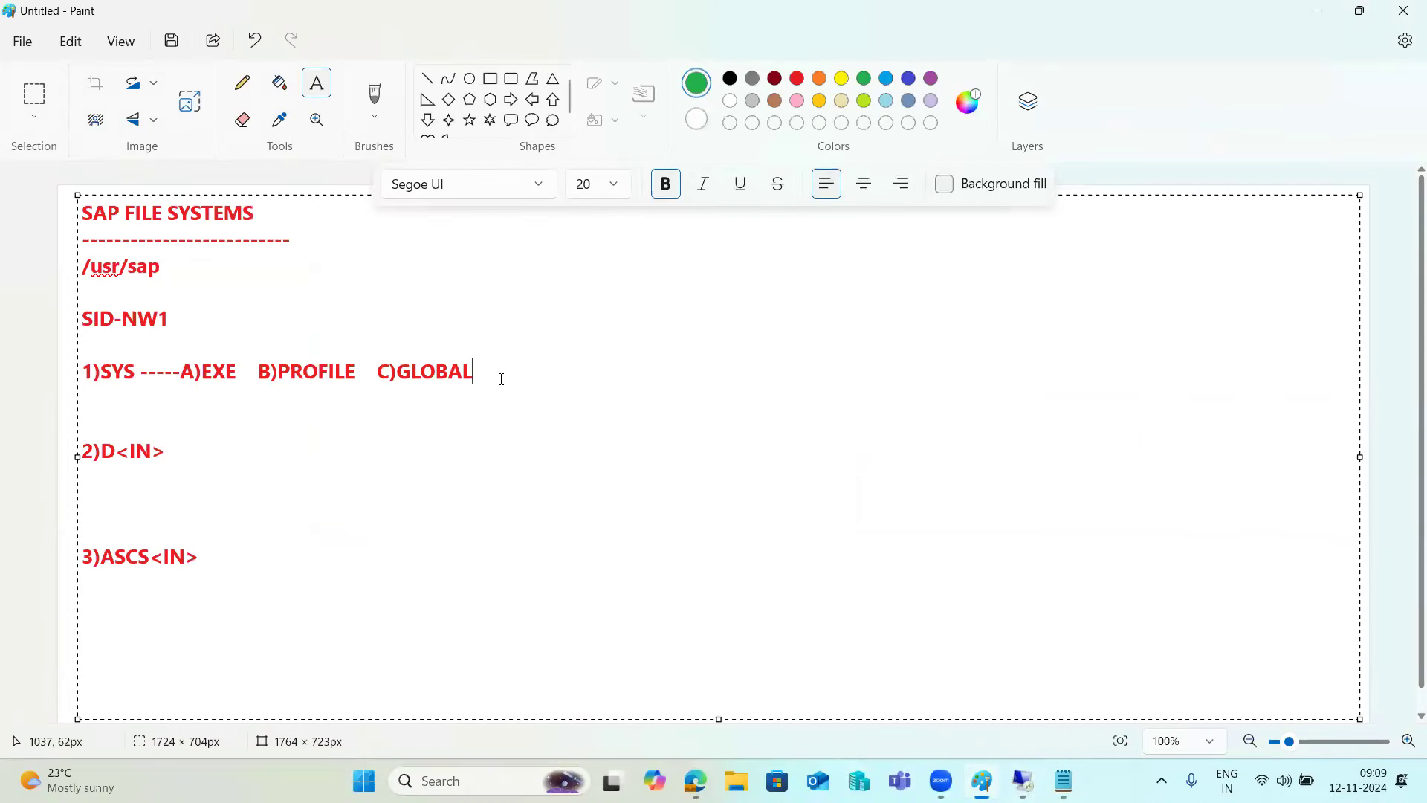
pyautogui.write('(job logs, spool job and security ')
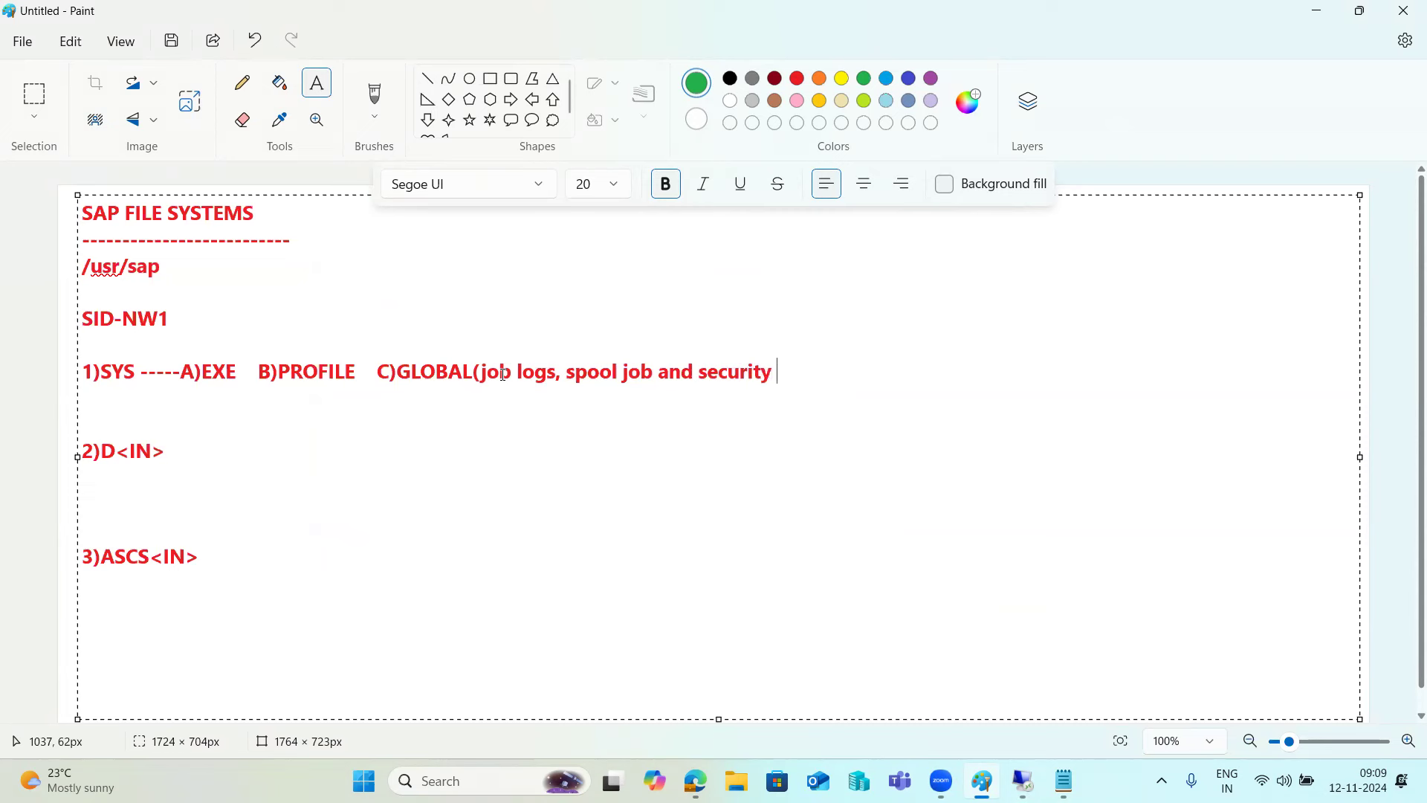
pyautogui.write('settings )')
pyautogui.moveTo(482, 373); pyautogui.dragTo(874, 382)
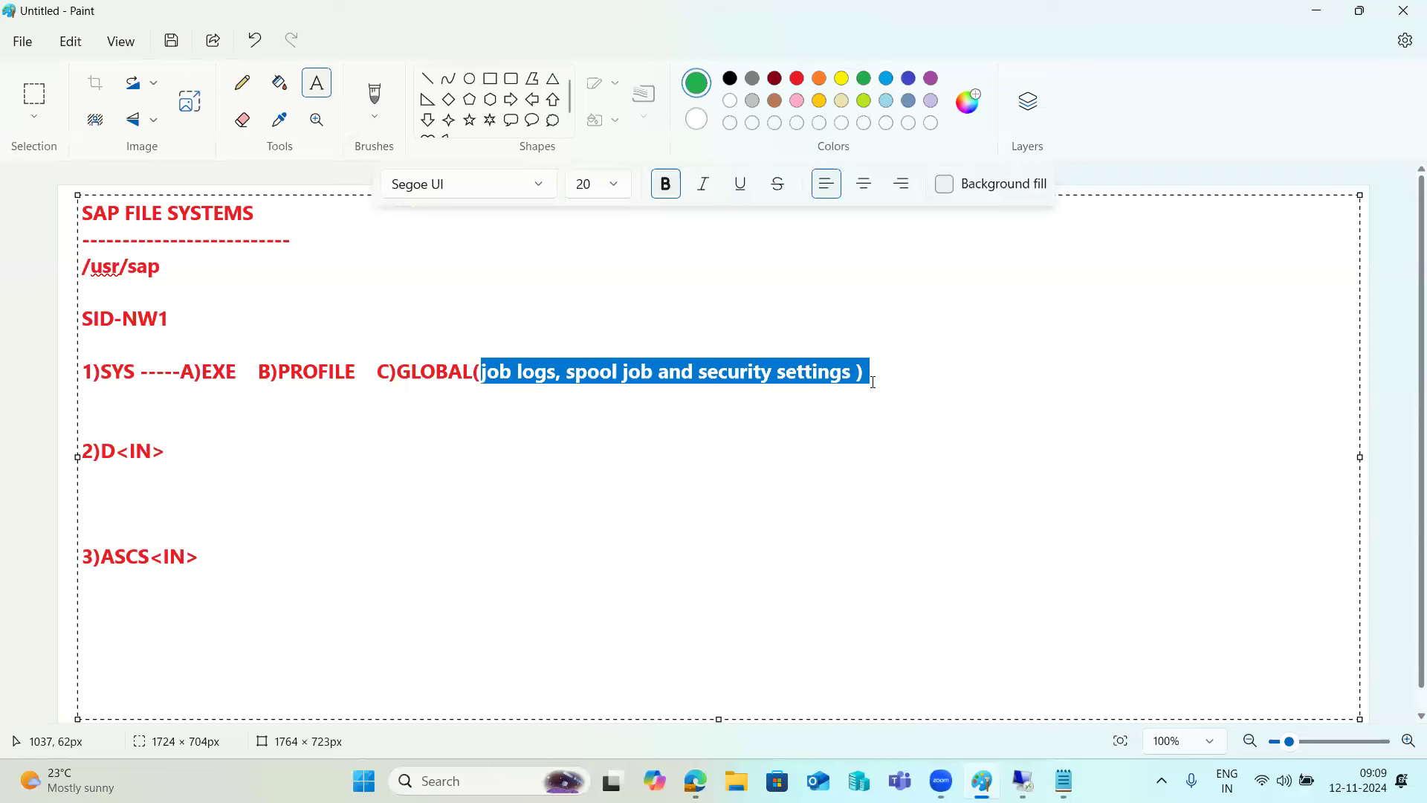
pyautogui.click(243, 374)
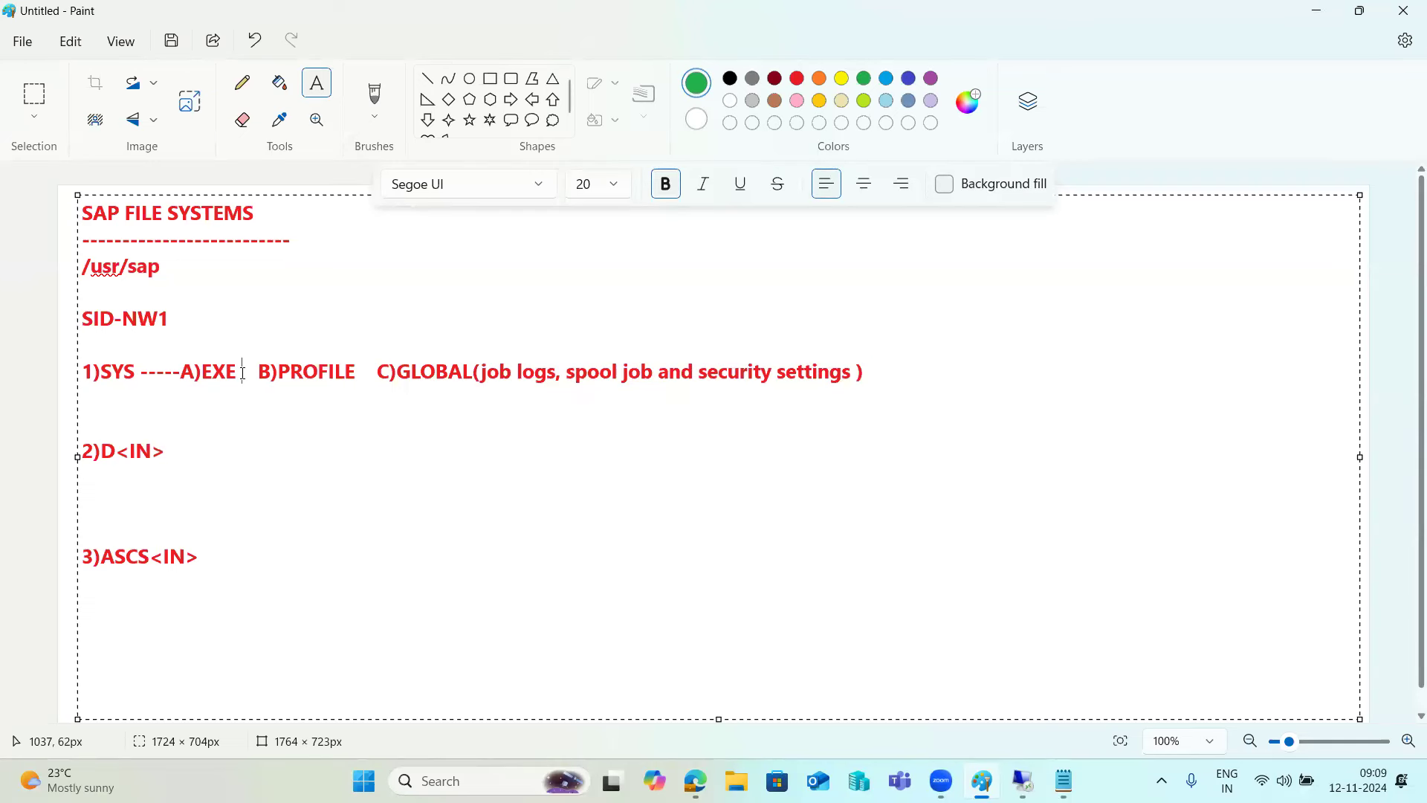
pyautogui.click(362, 371)
pyautogui.write('n')
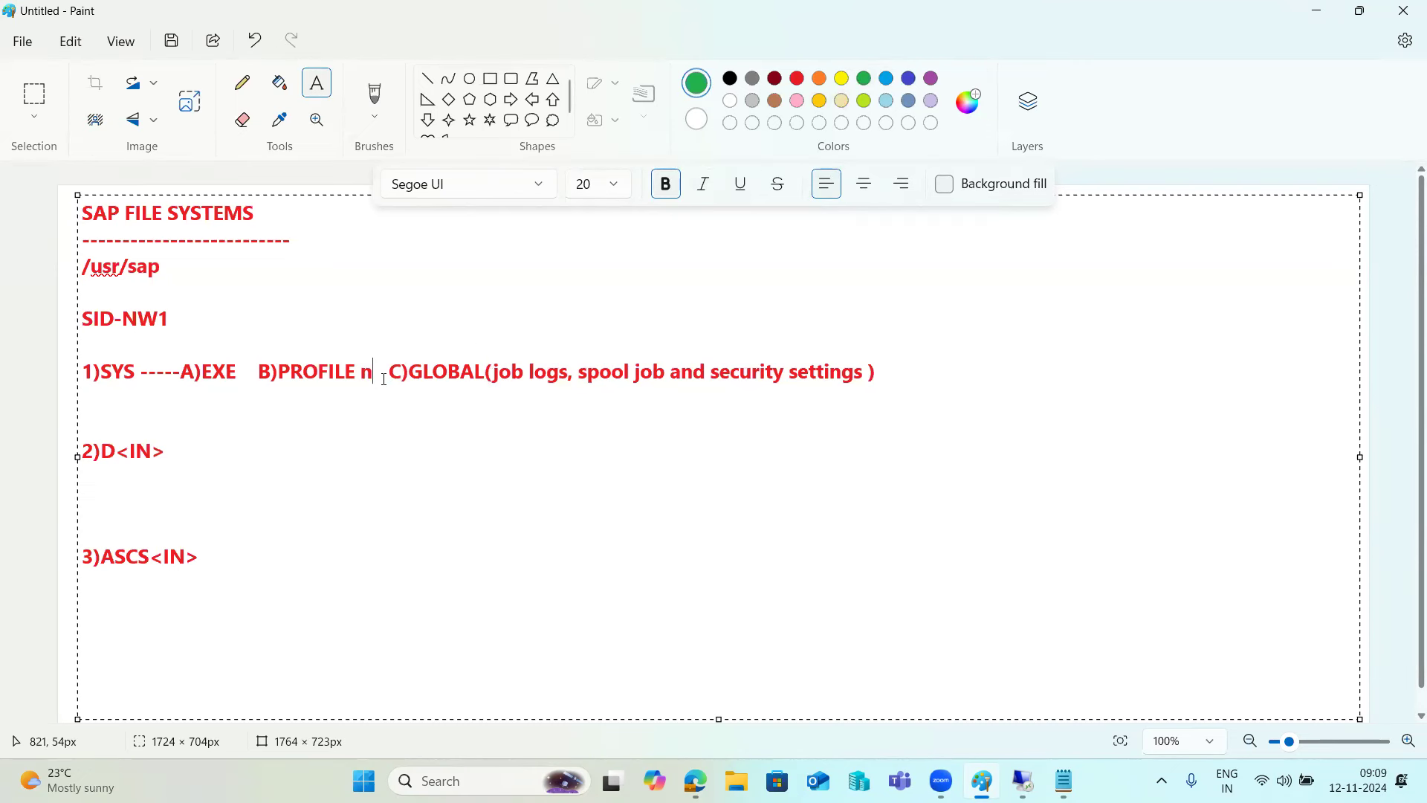
pyautogui.press('BackSpace')
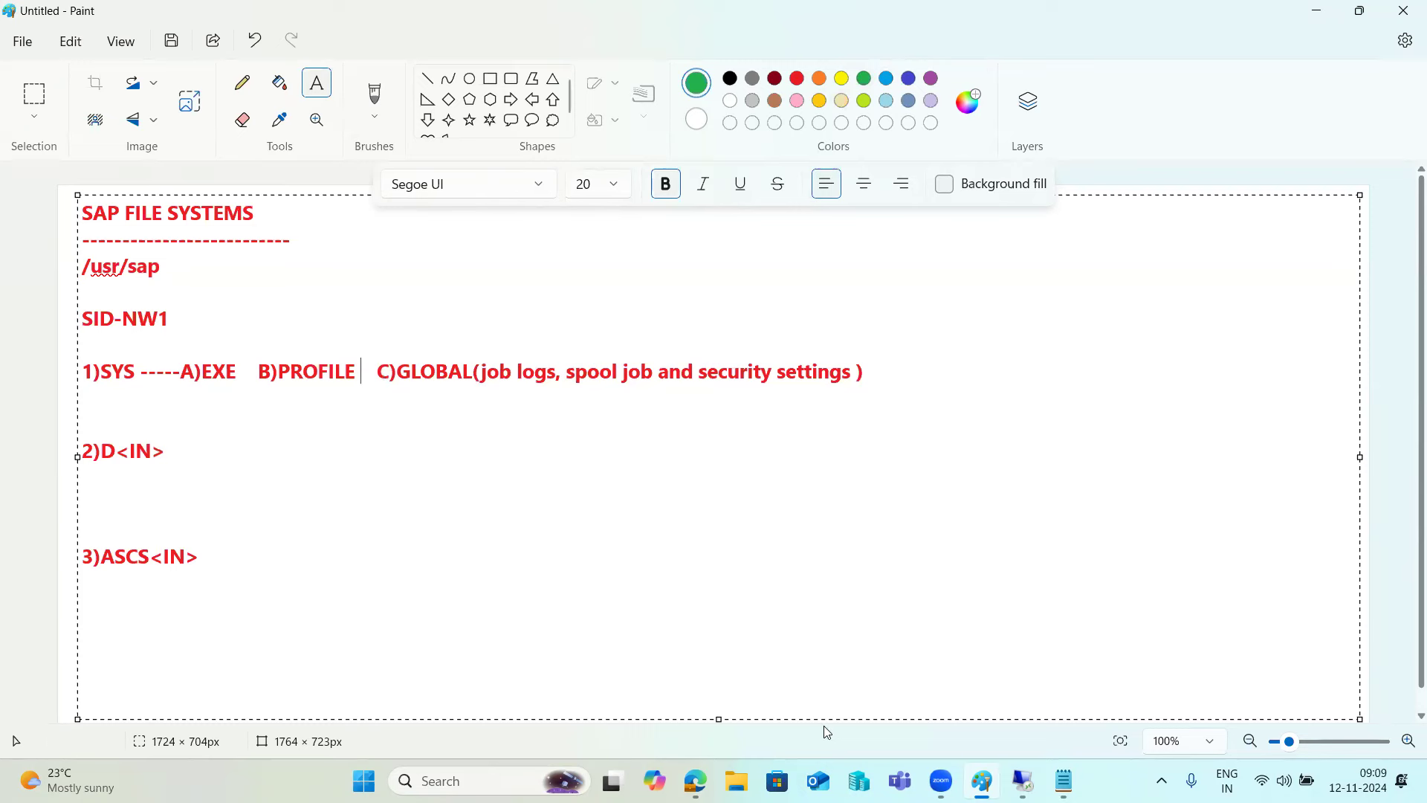
# Switch back to the kpbaseserver session and open the profile folder under NW1\SYS.
pyautogui.moveTo(1024, 780)
pyautogui.click(1028, 639)
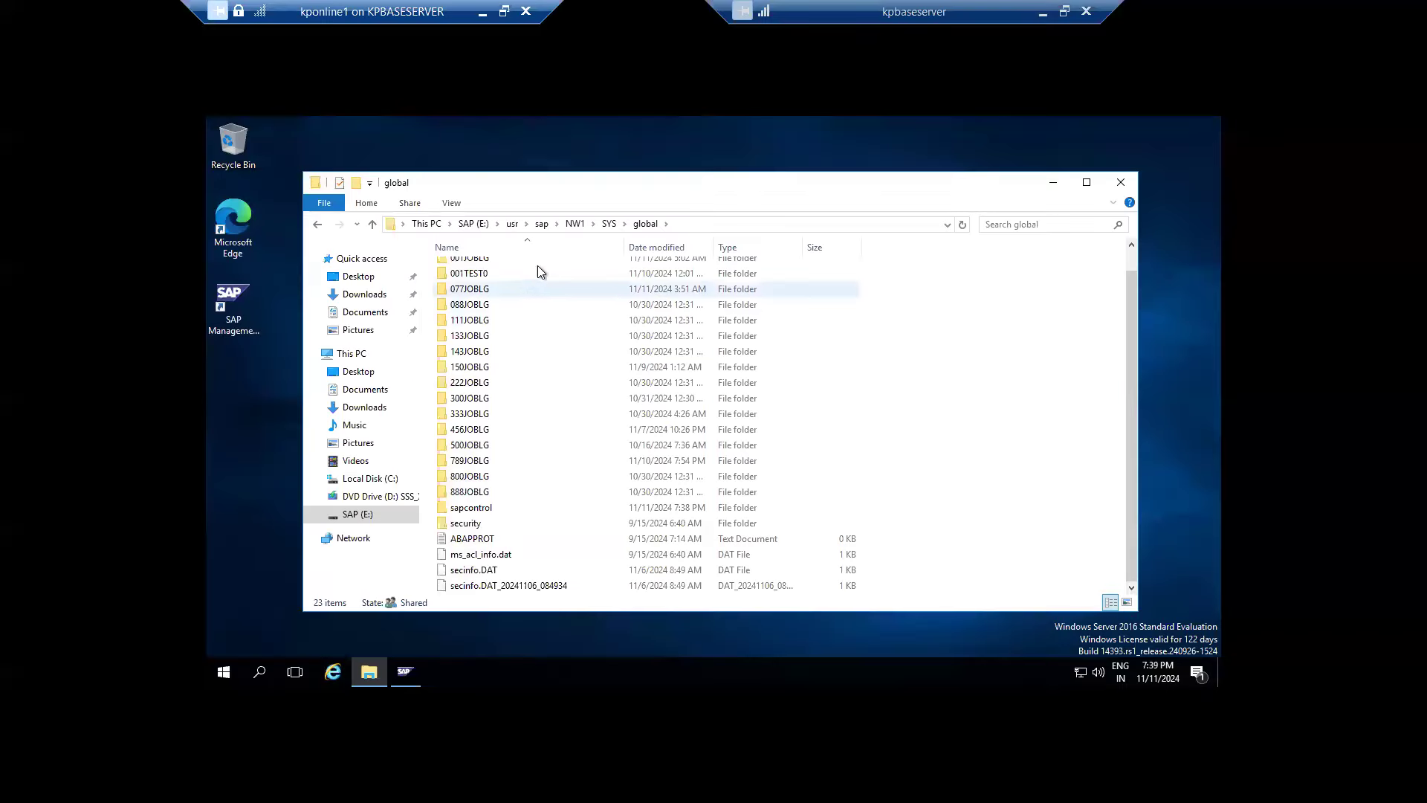
pyautogui.click(607, 224)
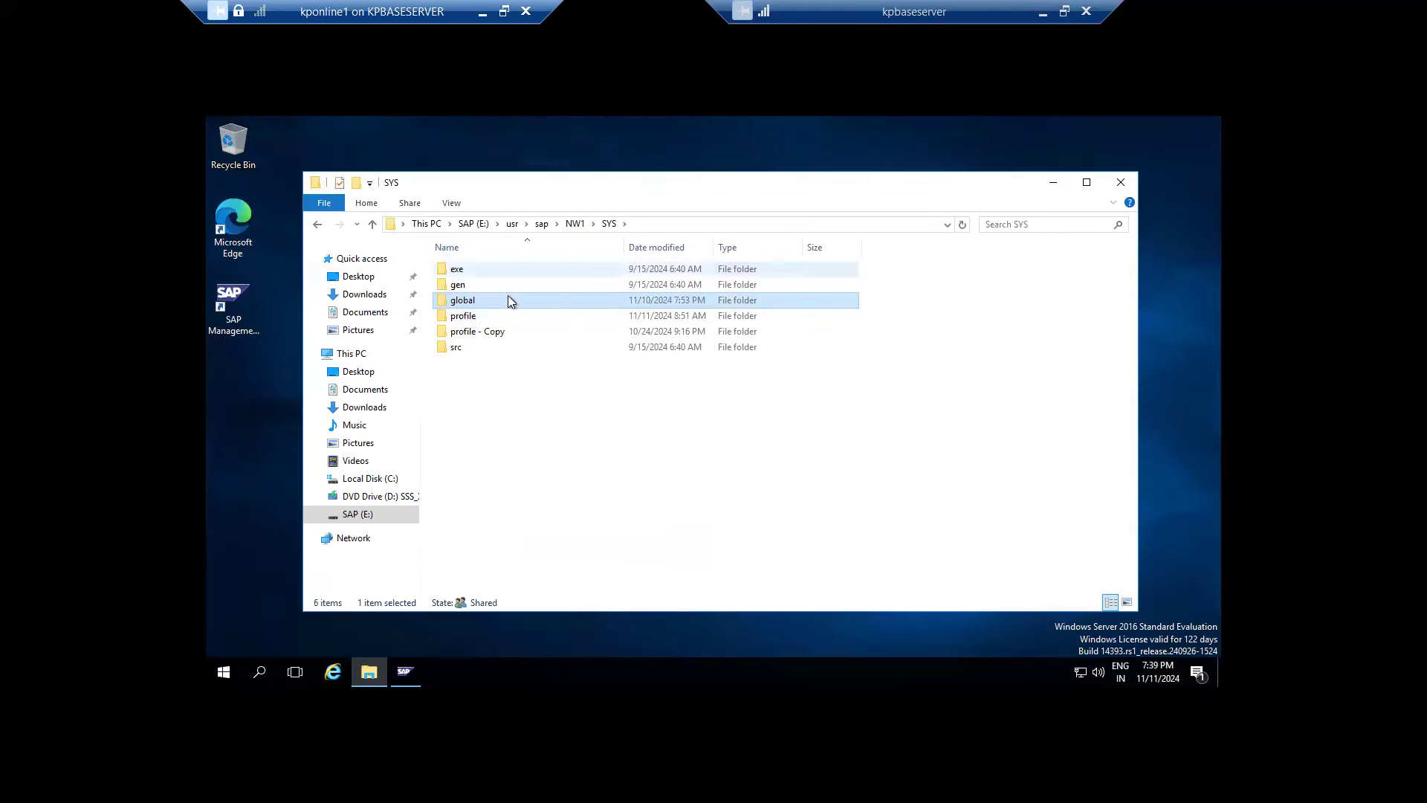
pyautogui.doubleClick(464, 316)
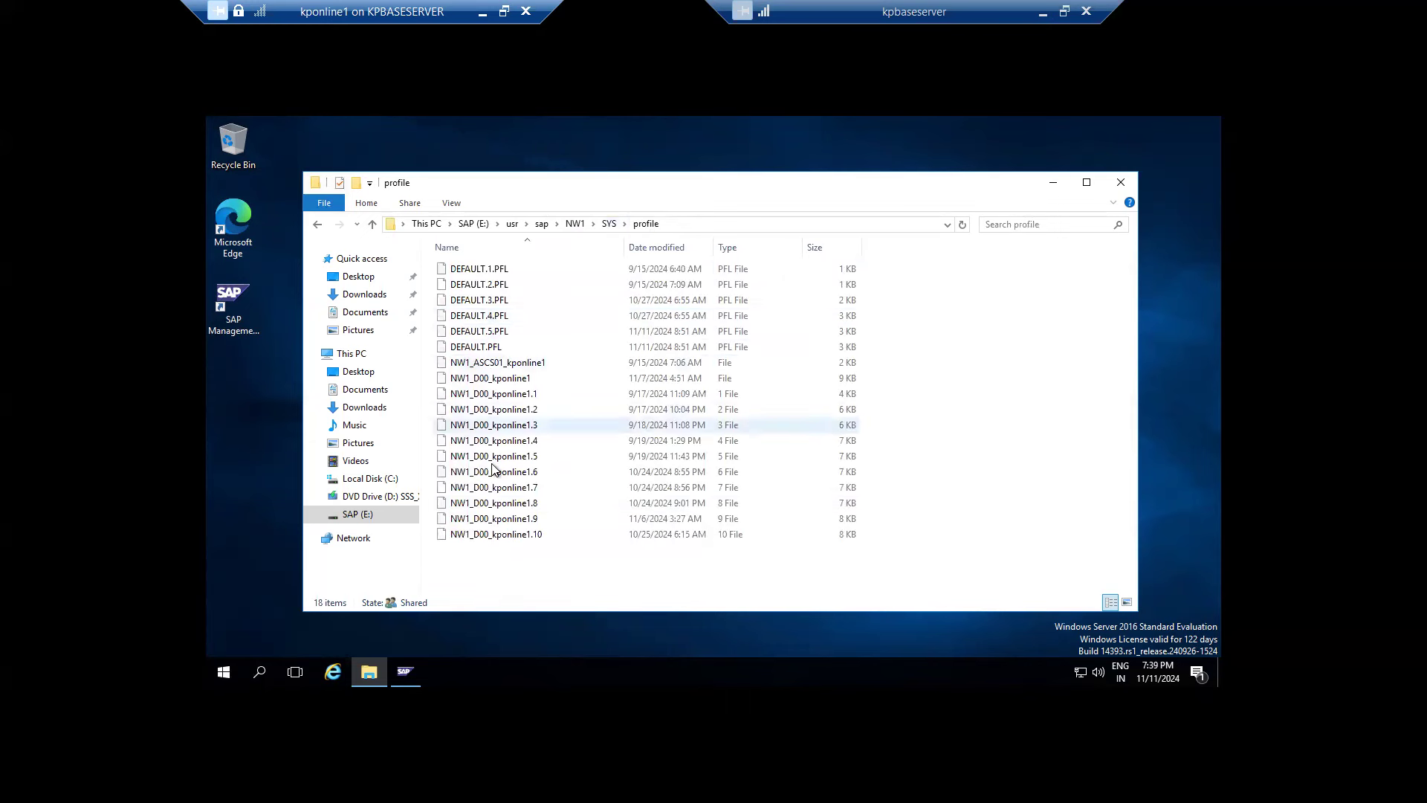
# Sort the profile files by modification date, newest first, and point out DEFAULT.PFL, NW1_D00_kponline1 and NW1_ASCS01_kponline1.
pyautogui.click(669, 247)
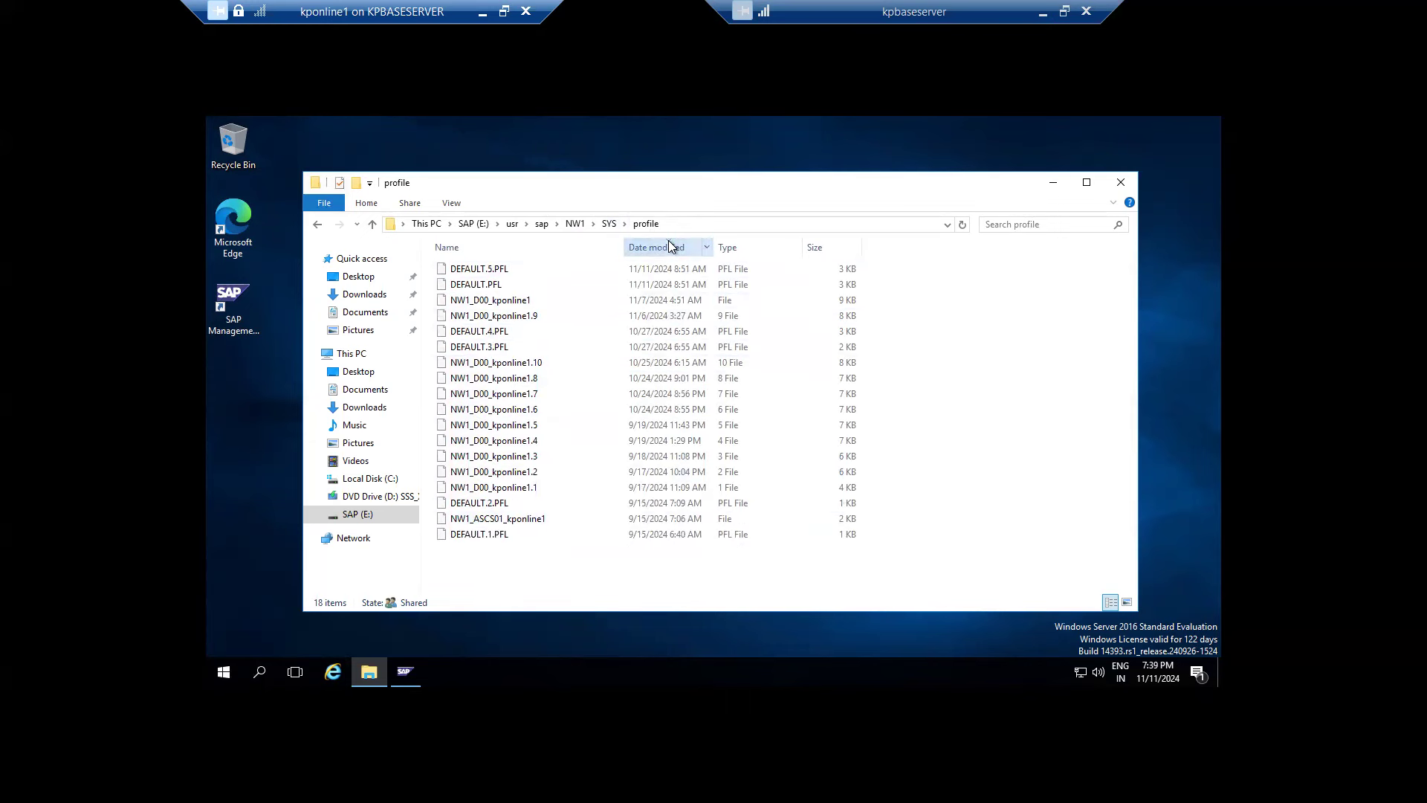
pyautogui.click(491, 286)
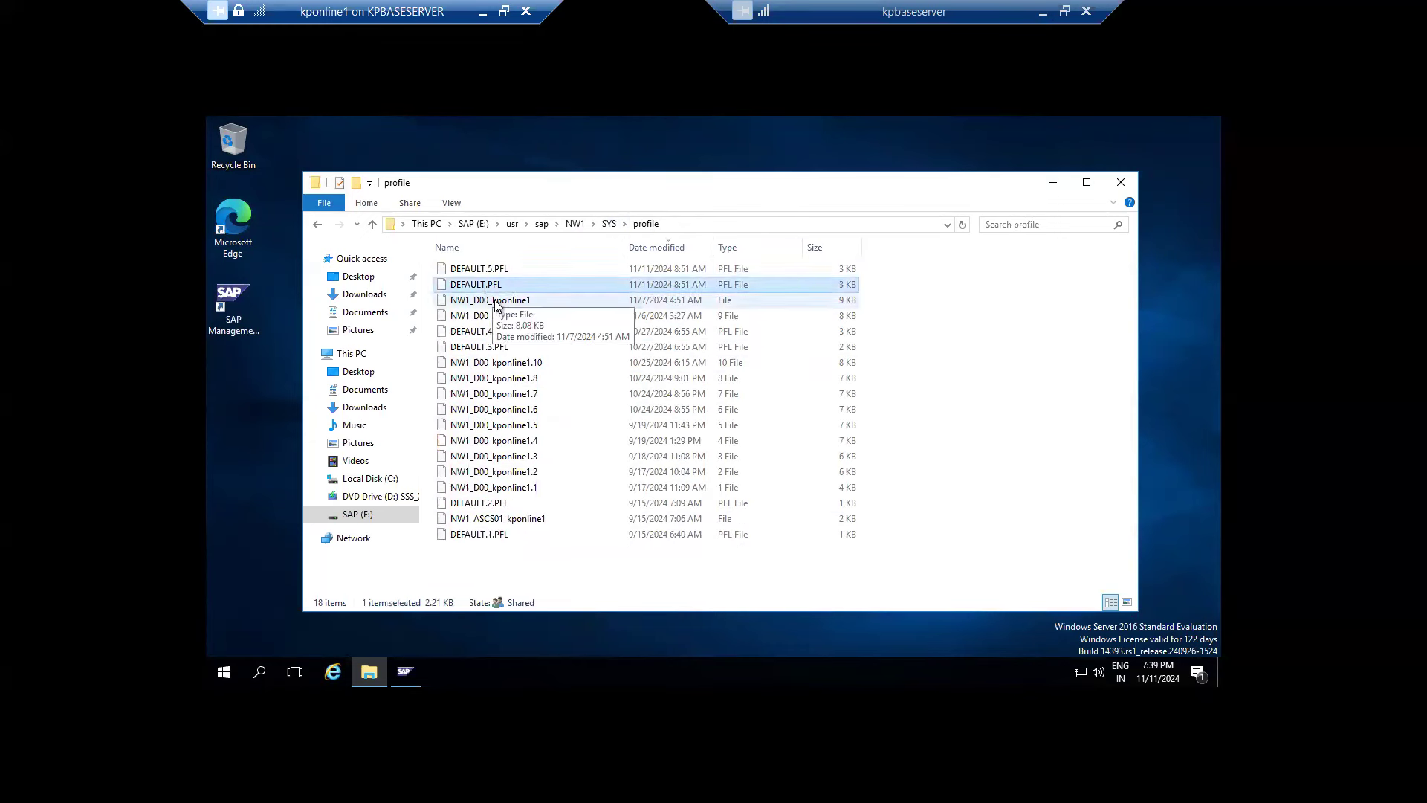
pyautogui.click(497, 301)
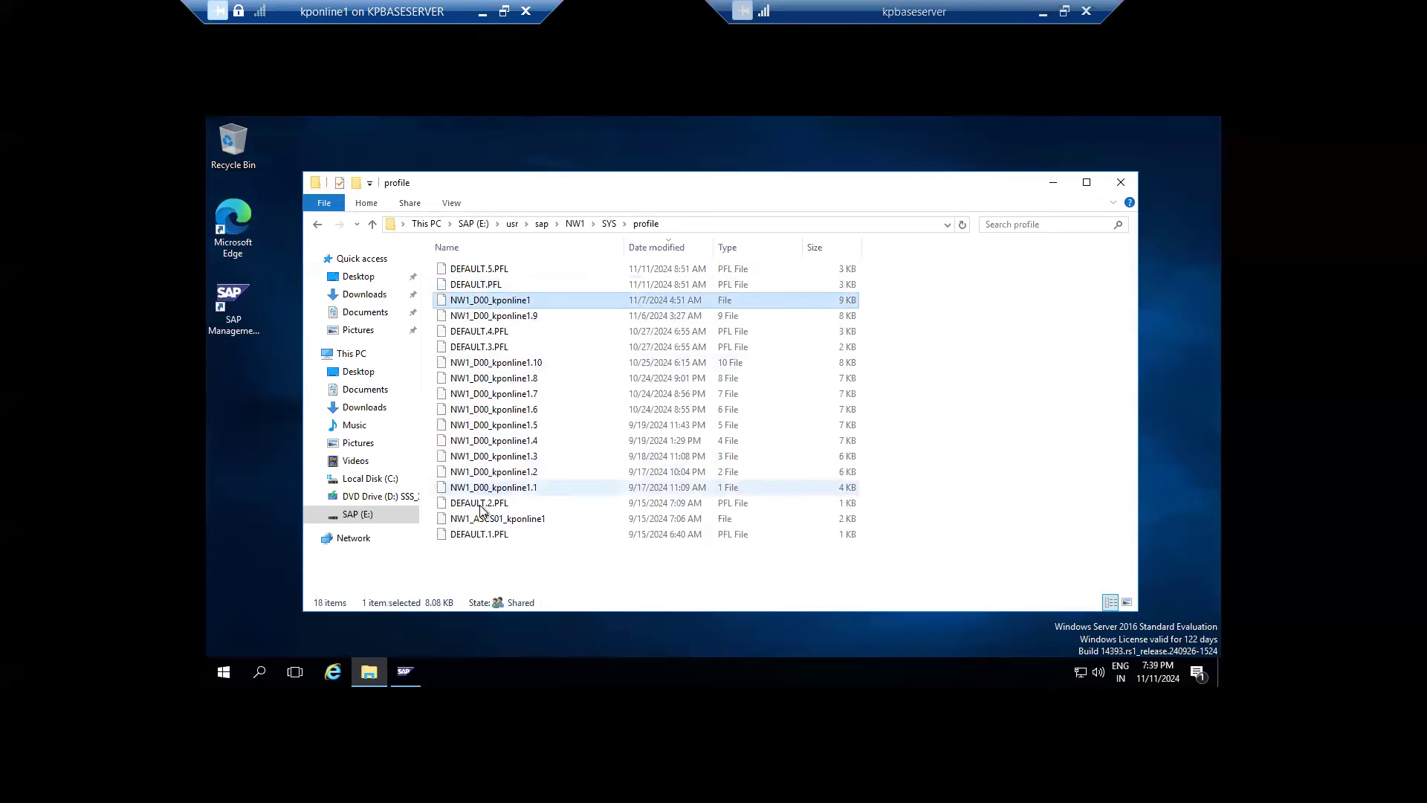
pyautogui.click(493, 520)
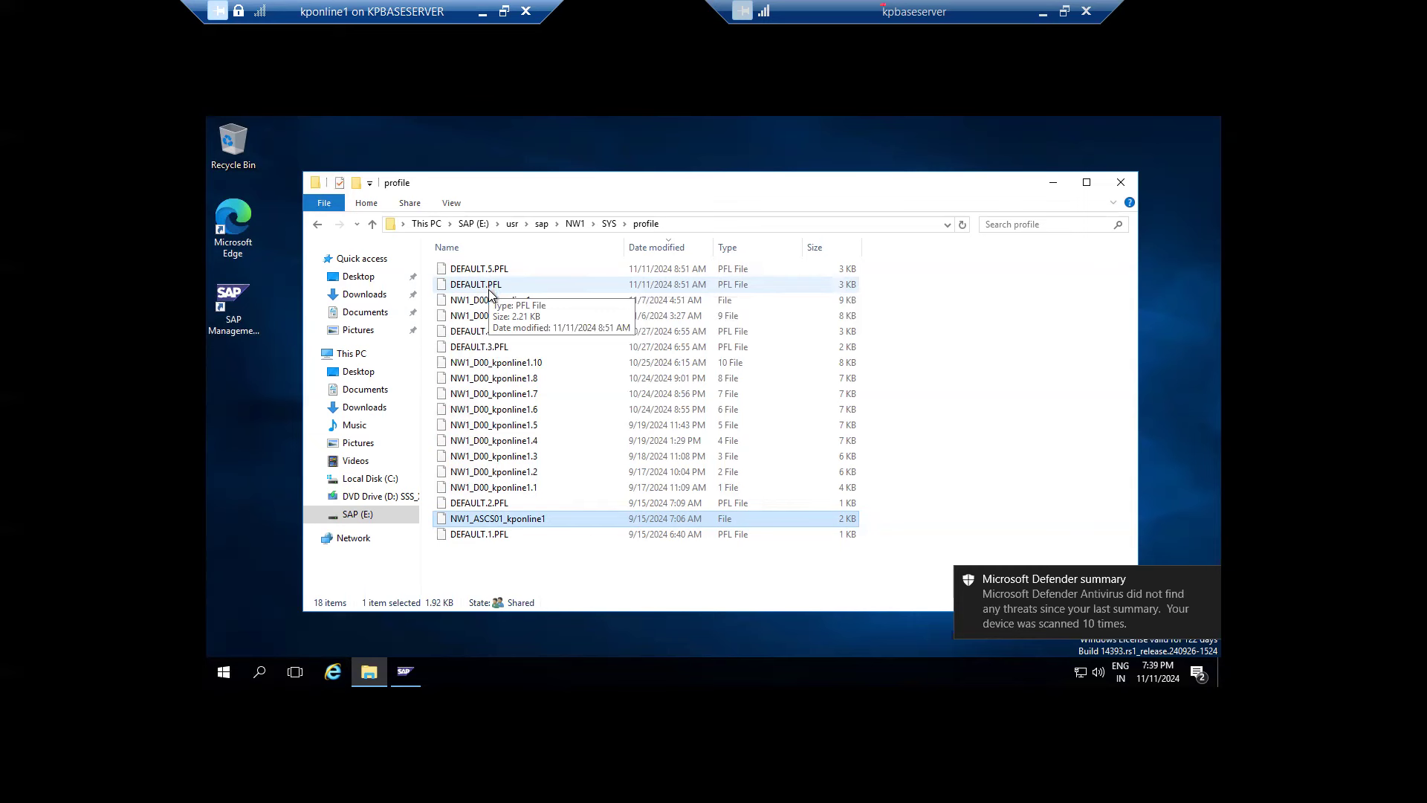
# Open DEFAULT.PFL in Notepad, dismiss the Defender notification, review the default profile parameters from SAPDBHOST to login/no_automatic_user_sapstar, and close the file.
pyautogui.doubleClick(488, 289)
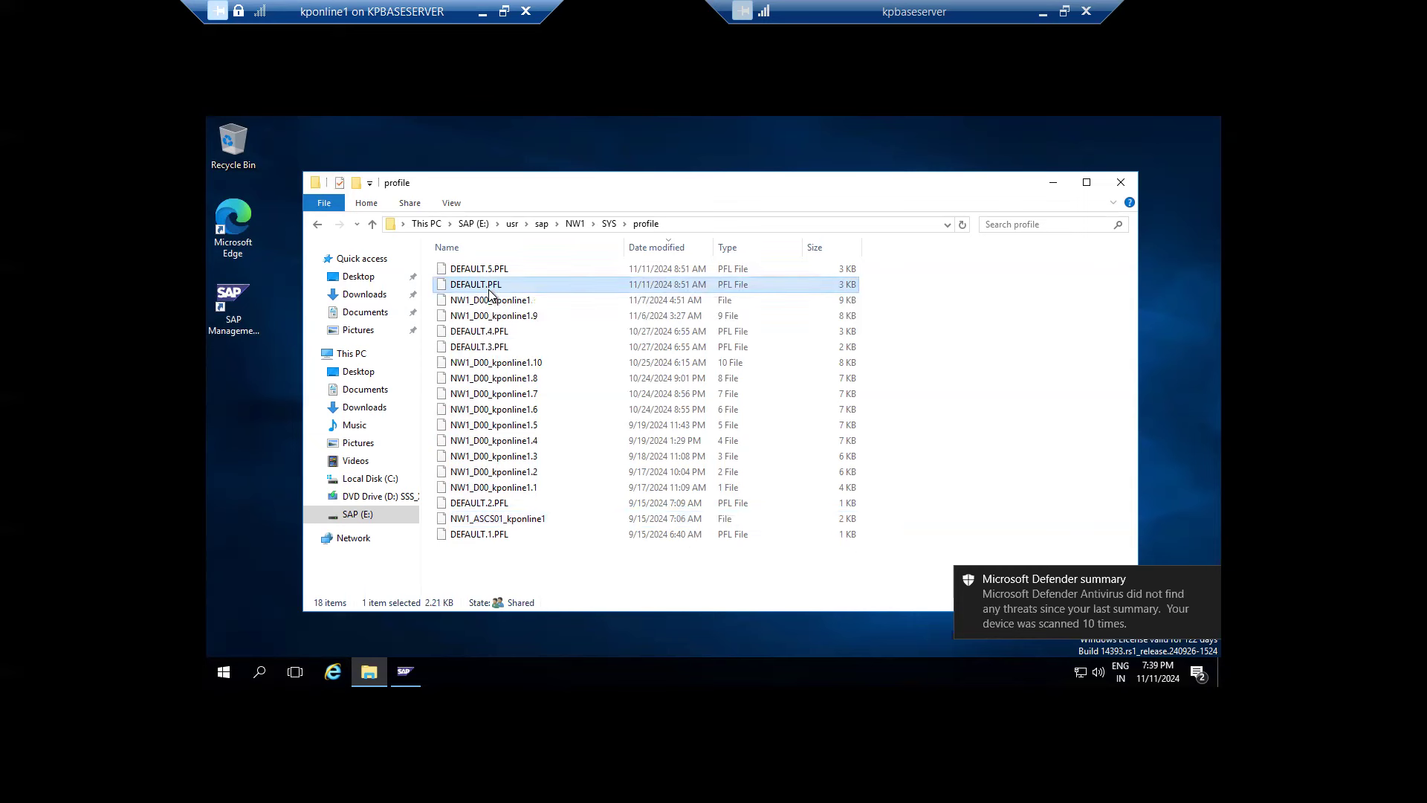
pyautogui.click(658, 339)
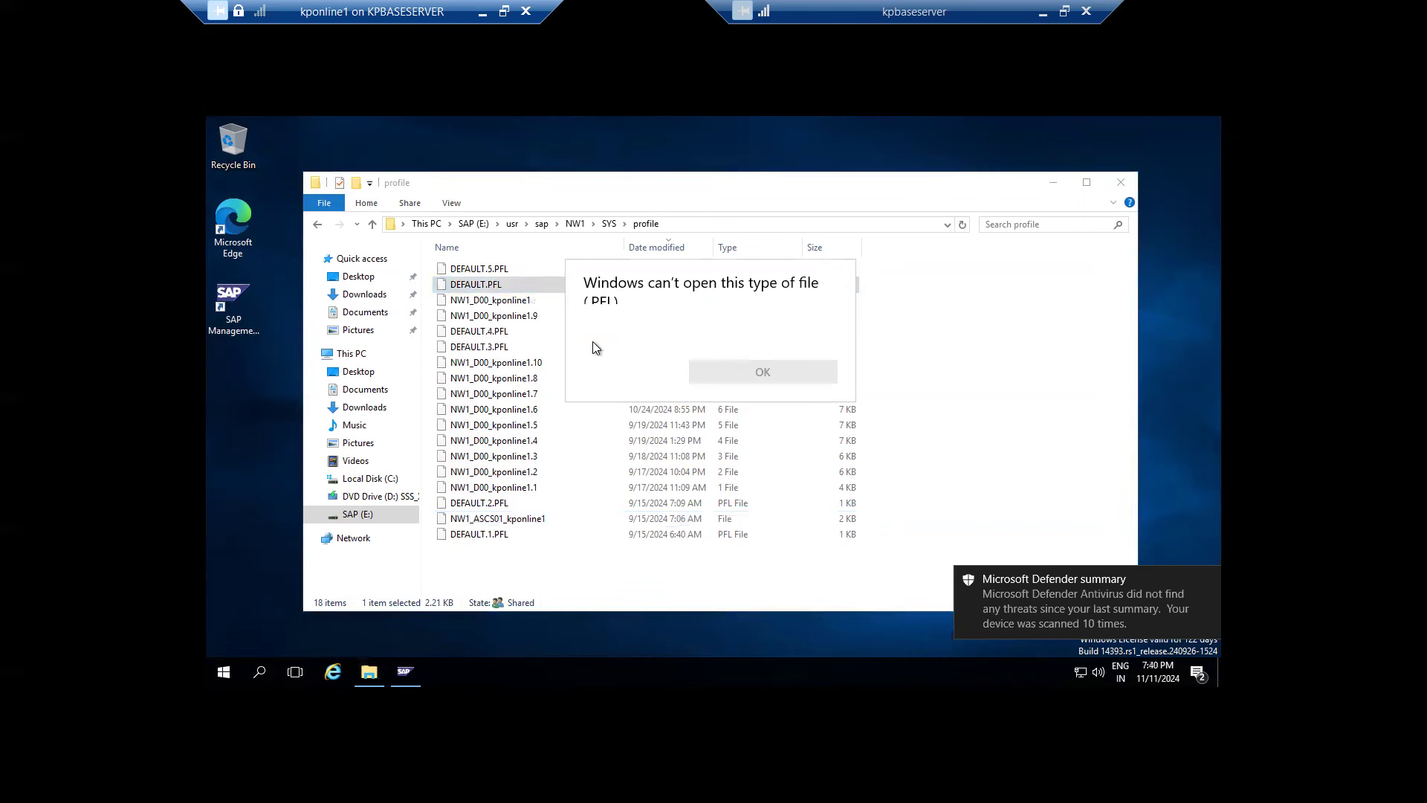
pyautogui.doubleClick(648, 440)
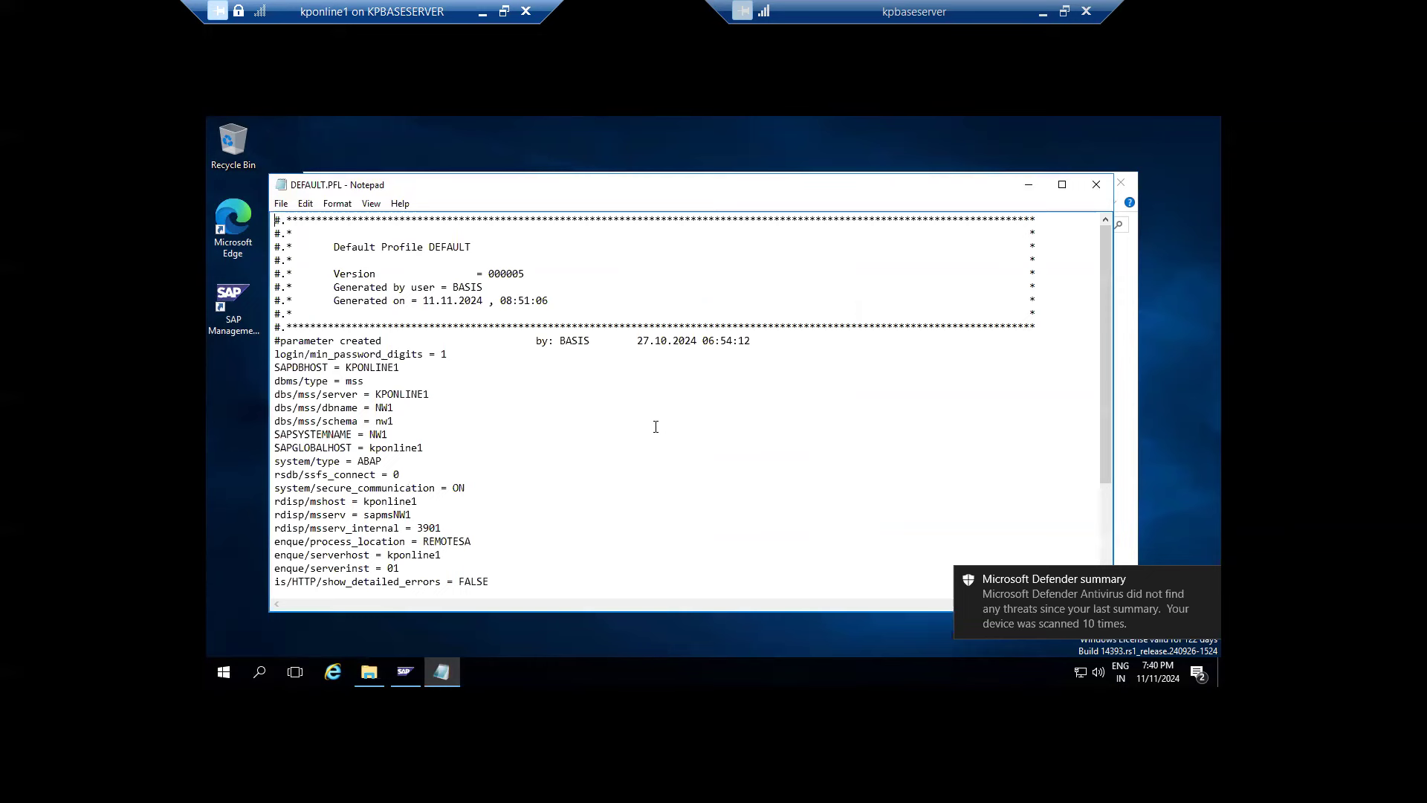
pyautogui.scroll(-4, 654, 430)
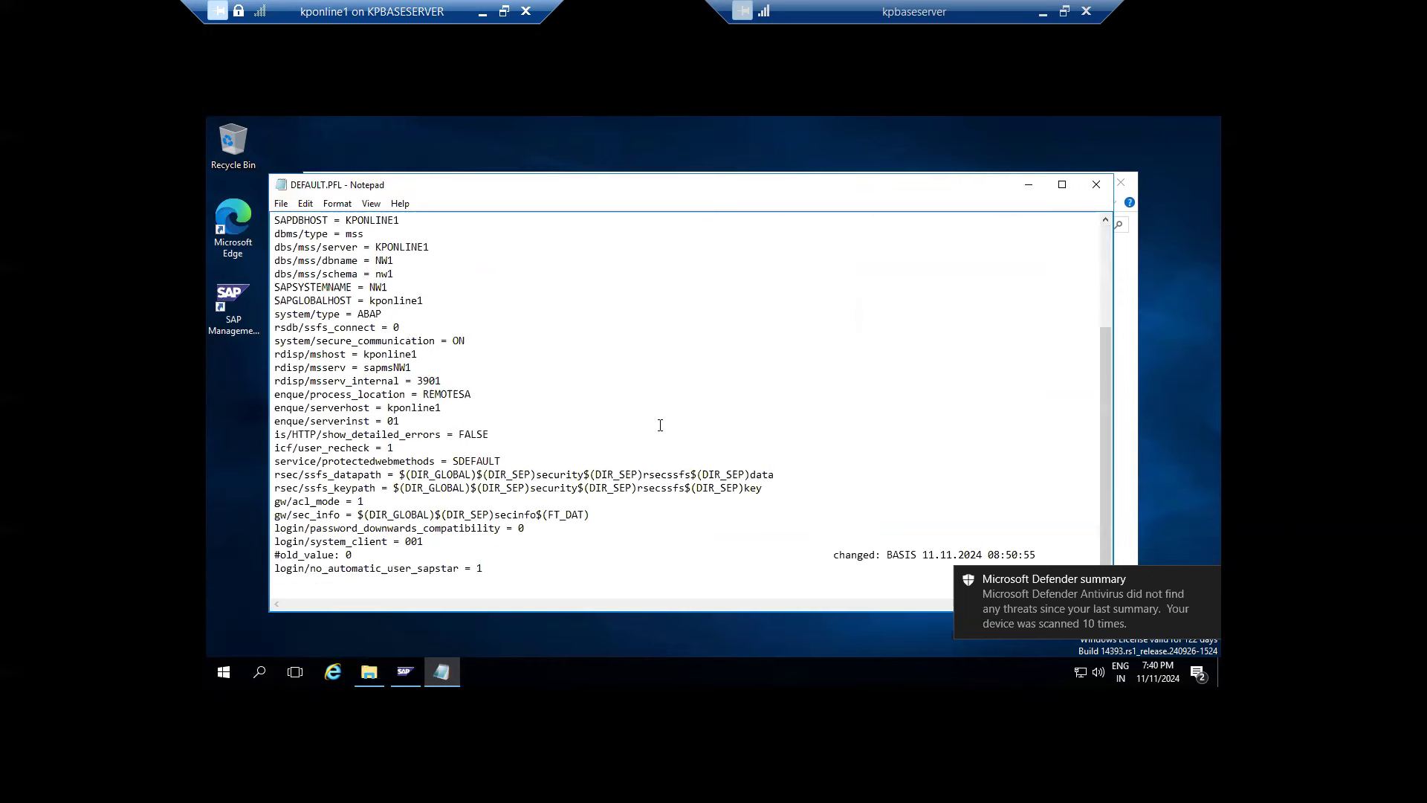
pyautogui.click(1208, 579)
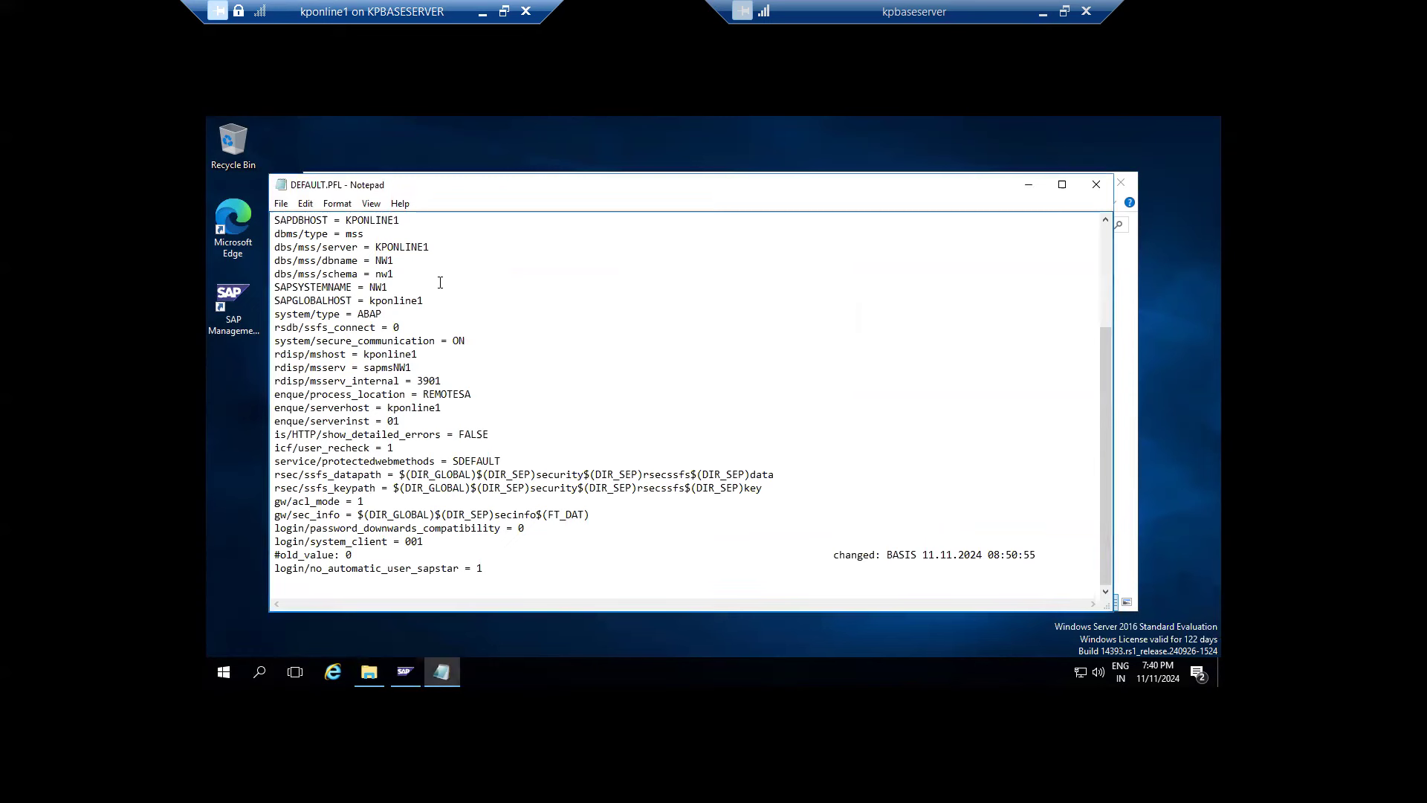
pyautogui.moveTo(513, 567); pyautogui.dragTo(287, 217)
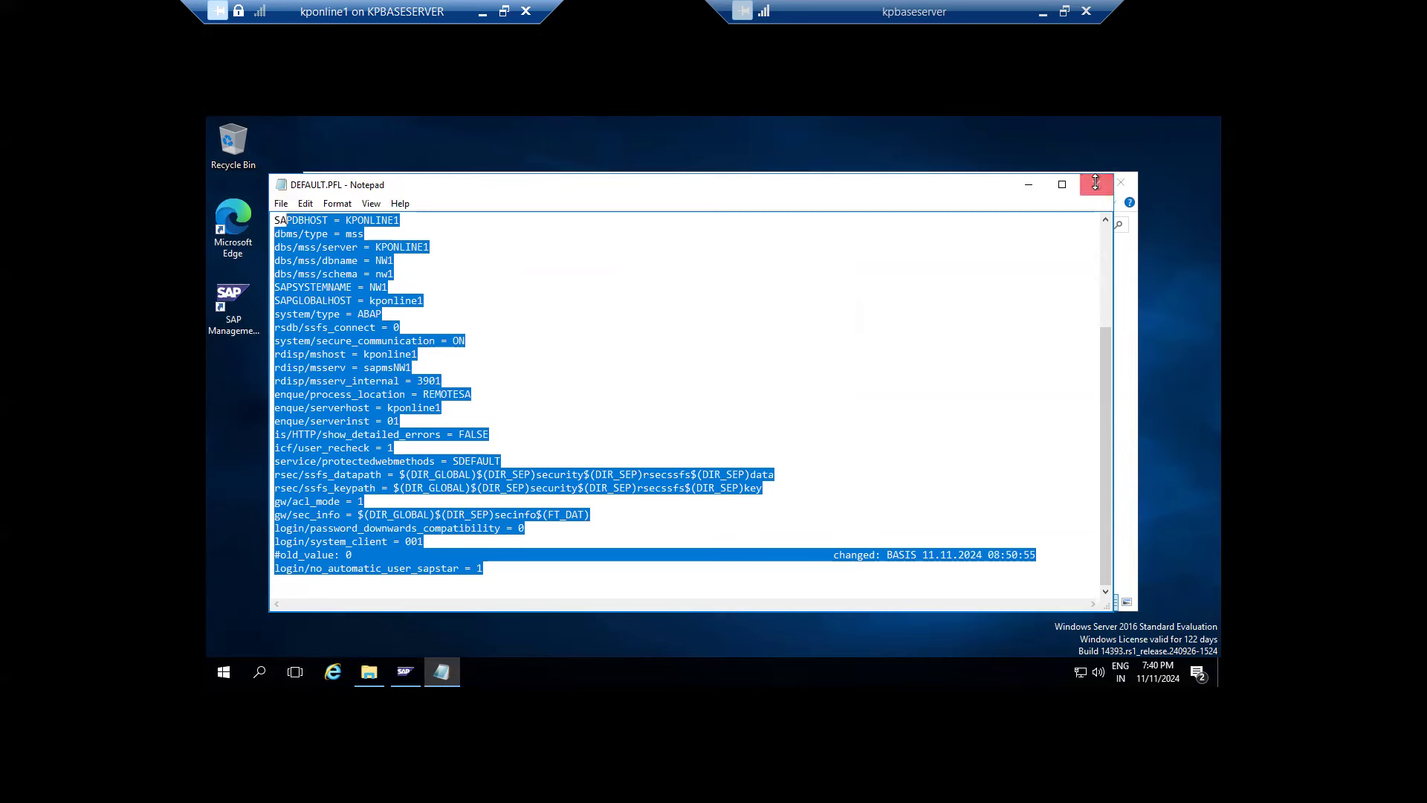
pyautogui.click(1096, 185)
# Open the NW1_D00_kponline1 instance profile in Notepad and examine the rdisp work process parameters.
pyautogui.click(496, 304)
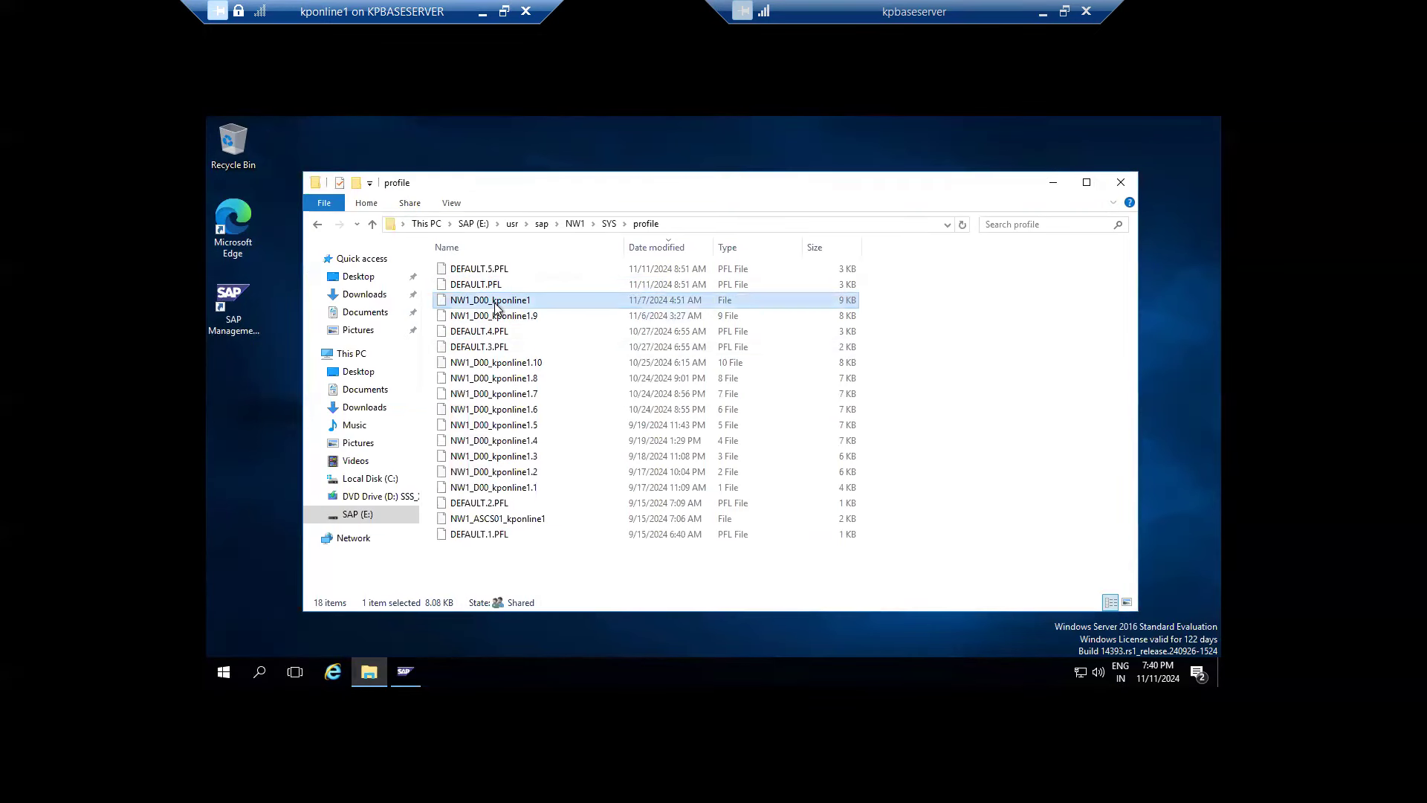
pyautogui.doubleClick(495, 305)
pyautogui.click(640, 429)
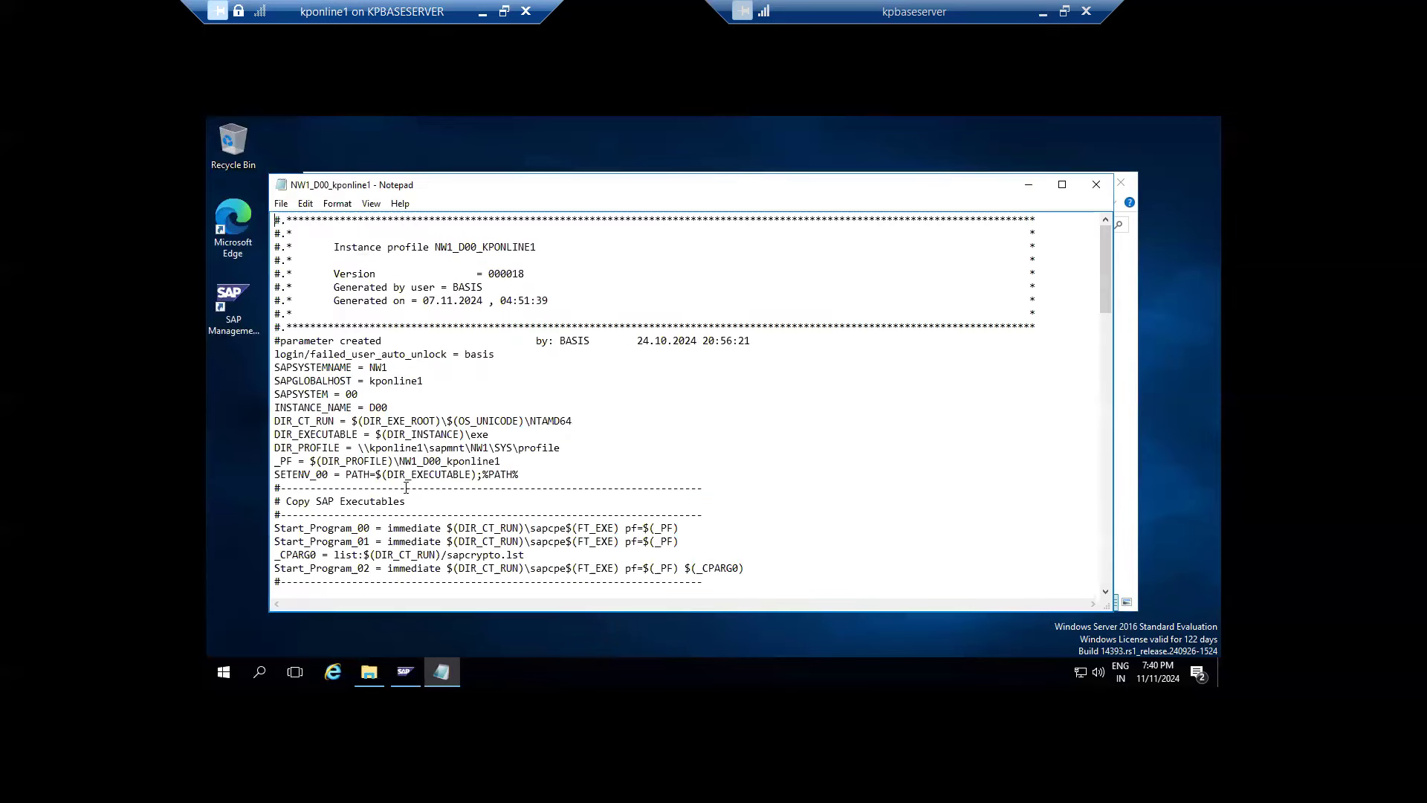
pyautogui.scroll(-6, 451, 473)
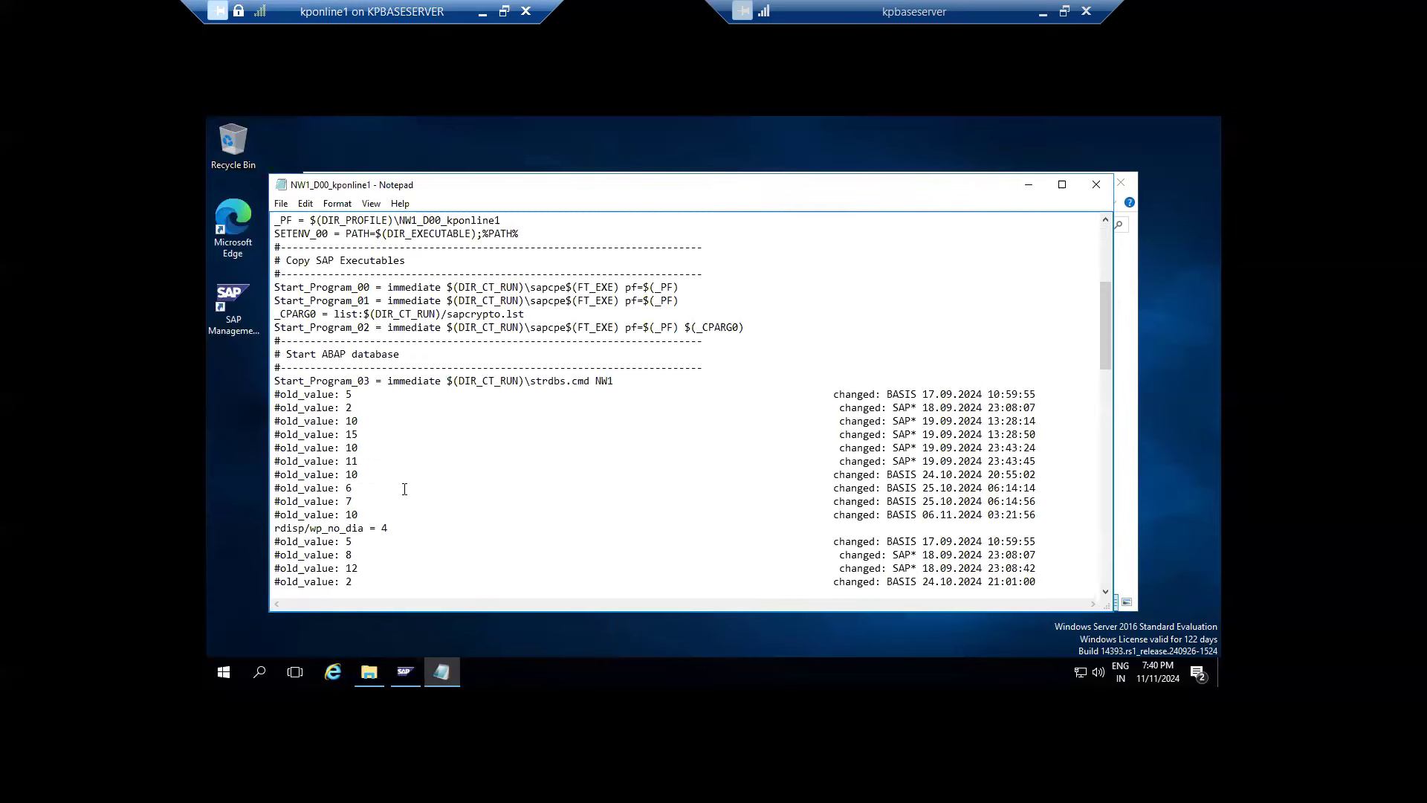
pyautogui.scroll(-2, 397, 524)
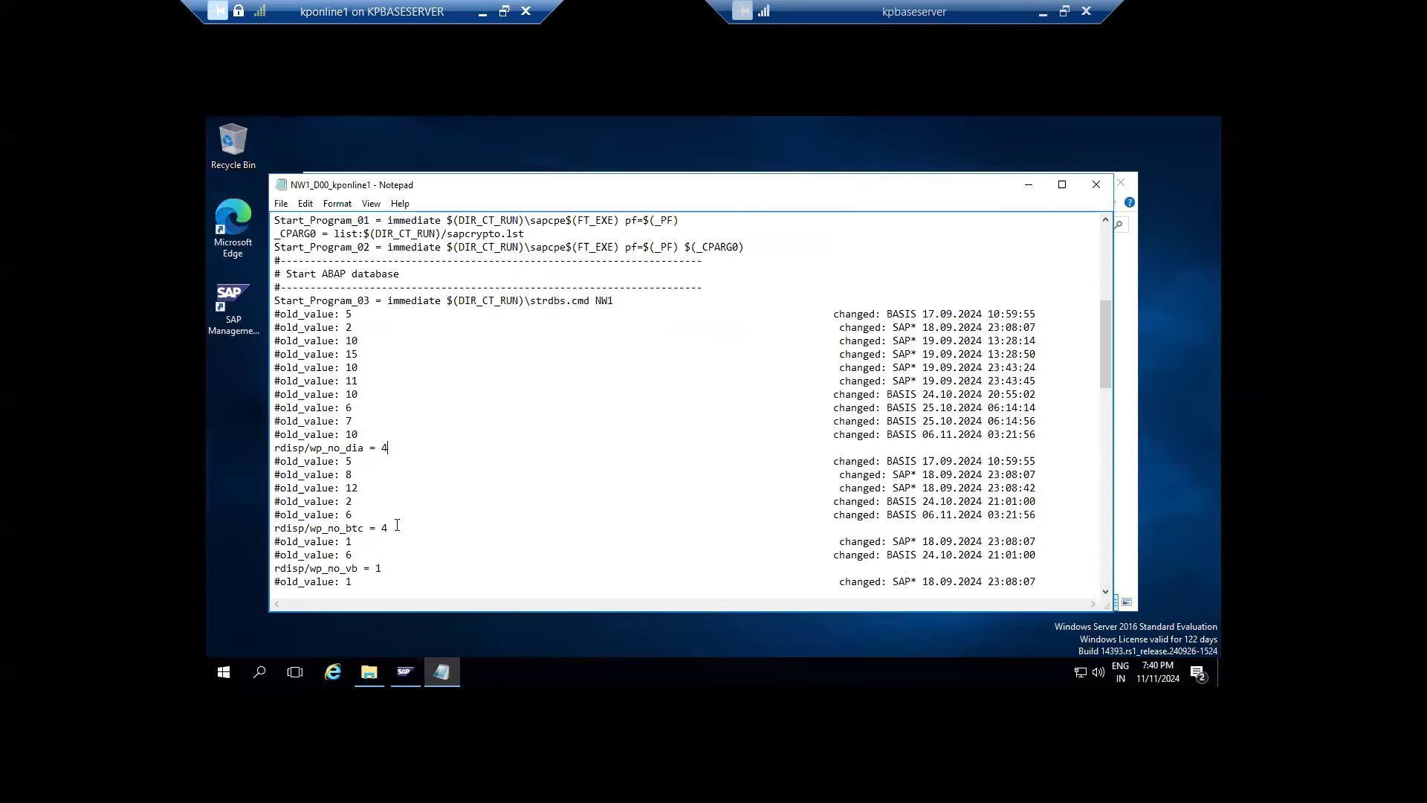
pyautogui.scroll(-4, 397, 525)
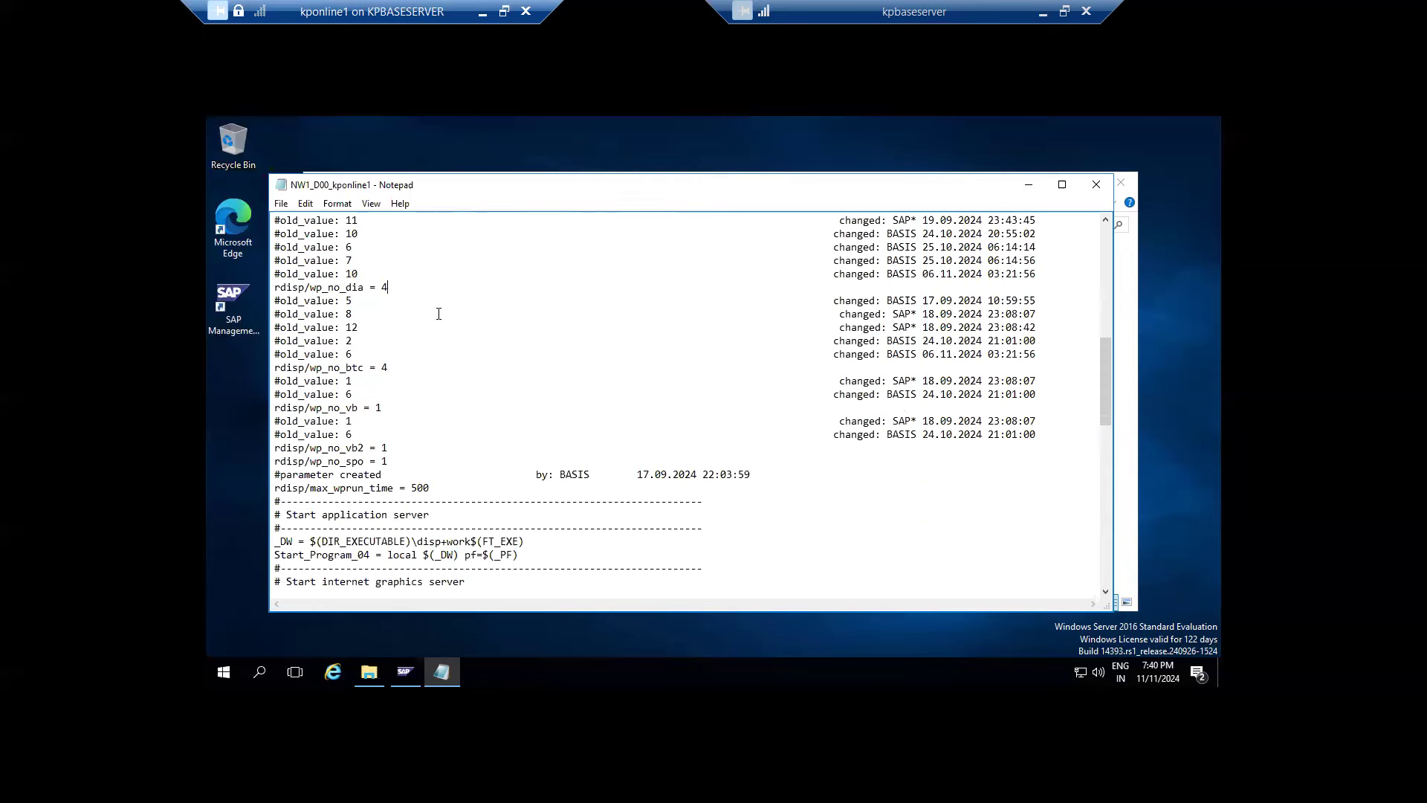
# Review the remaining instance profile parameters down to DIR_DATA, including the buffer settings, and close the file.
pyautogui.scroll(-17, 437, 344)
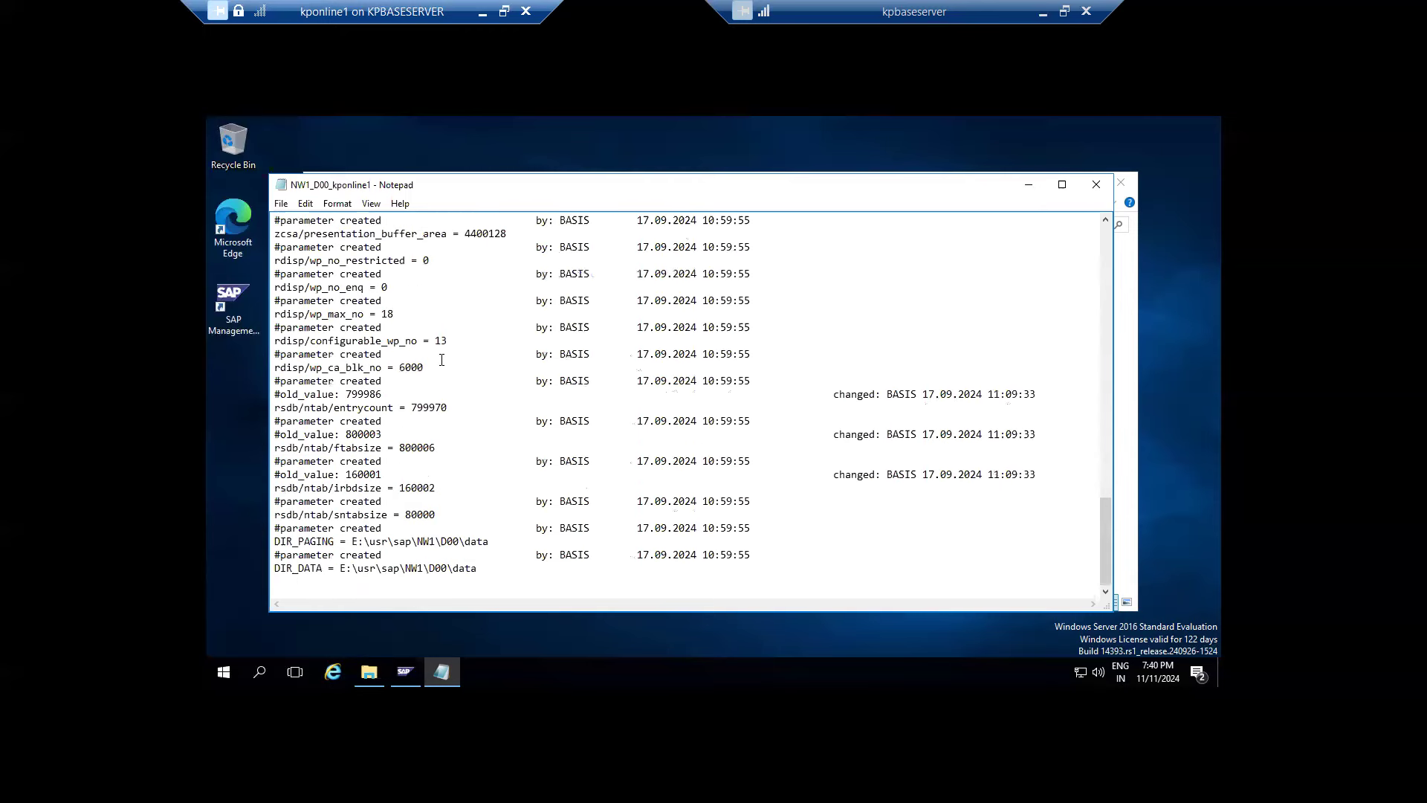
pyautogui.scroll(20, 447, 360)
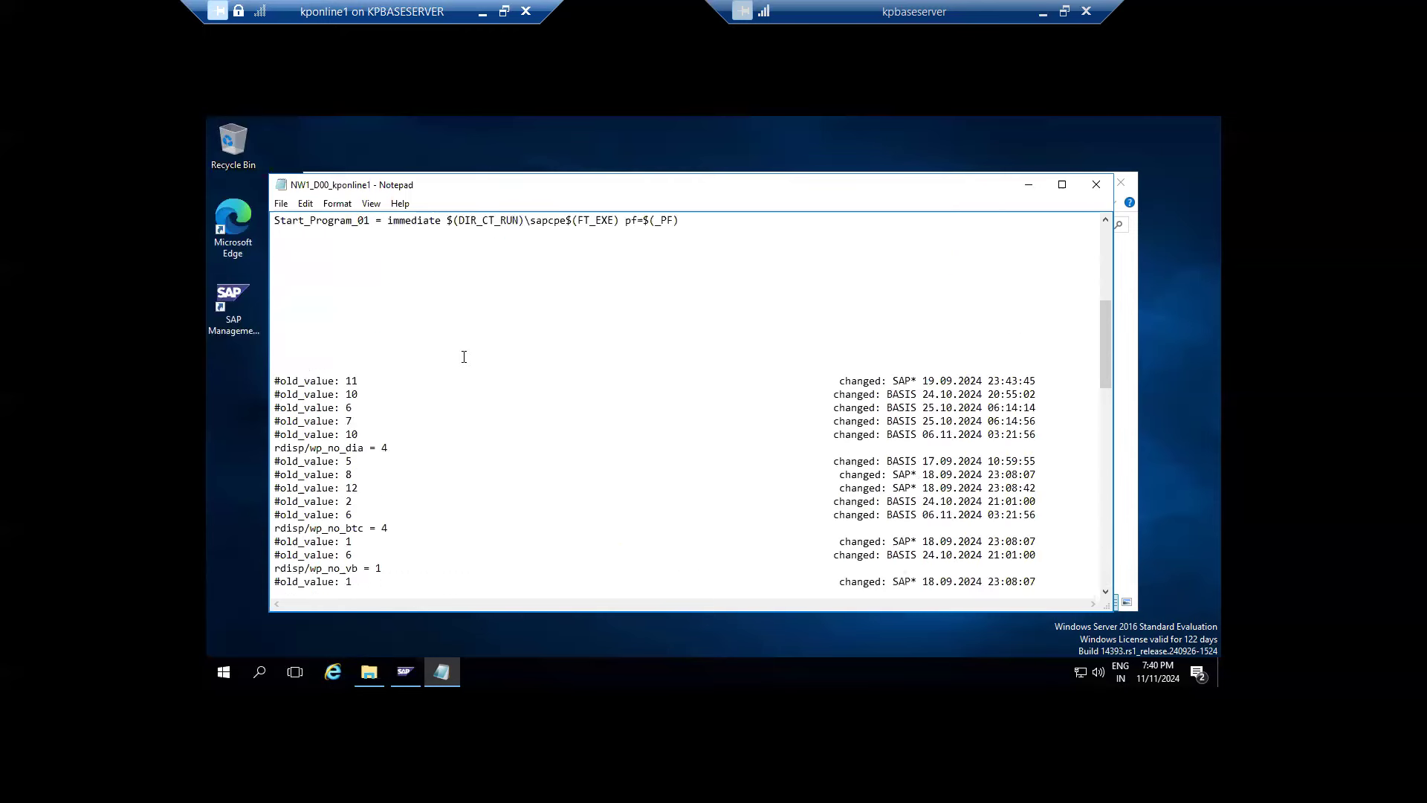
pyautogui.scroll(-5, 467, 358)
pyautogui.scroll(-15, 467, 359)
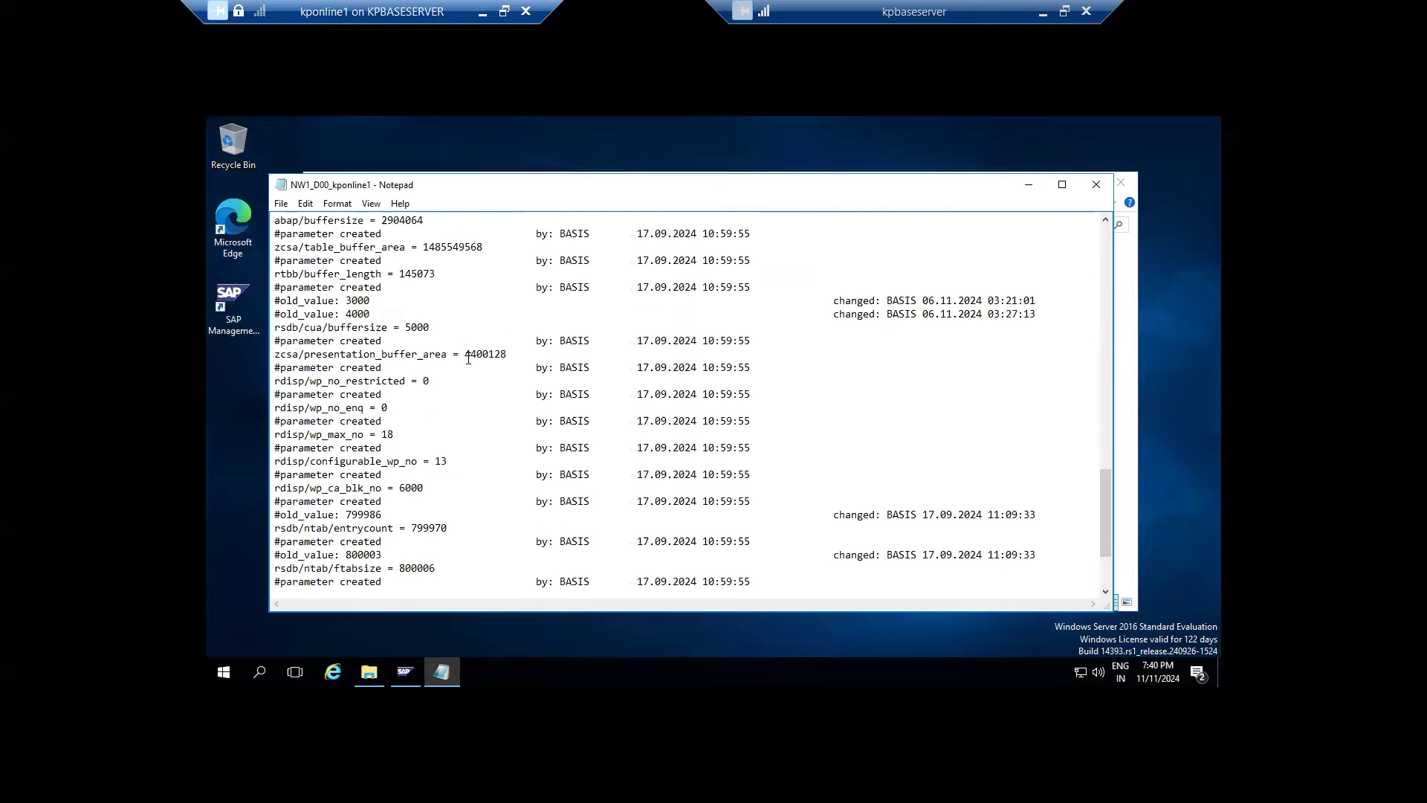
pyautogui.scroll(6, 468, 359)
pyautogui.click(1094, 183)
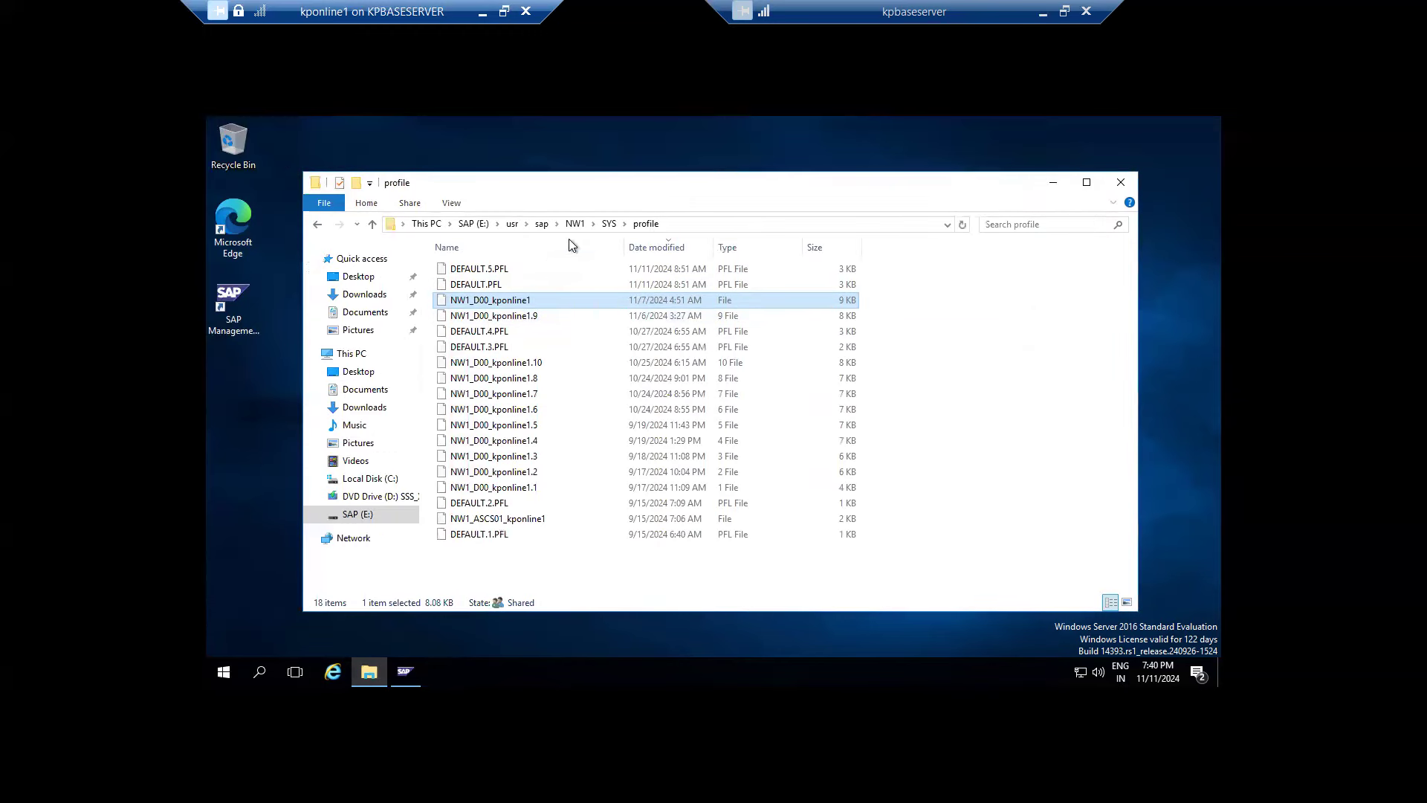
# Go back up from the profile folder through SYS to NW1 and open the D00 instance folder.
pyautogui.click(653, 224)
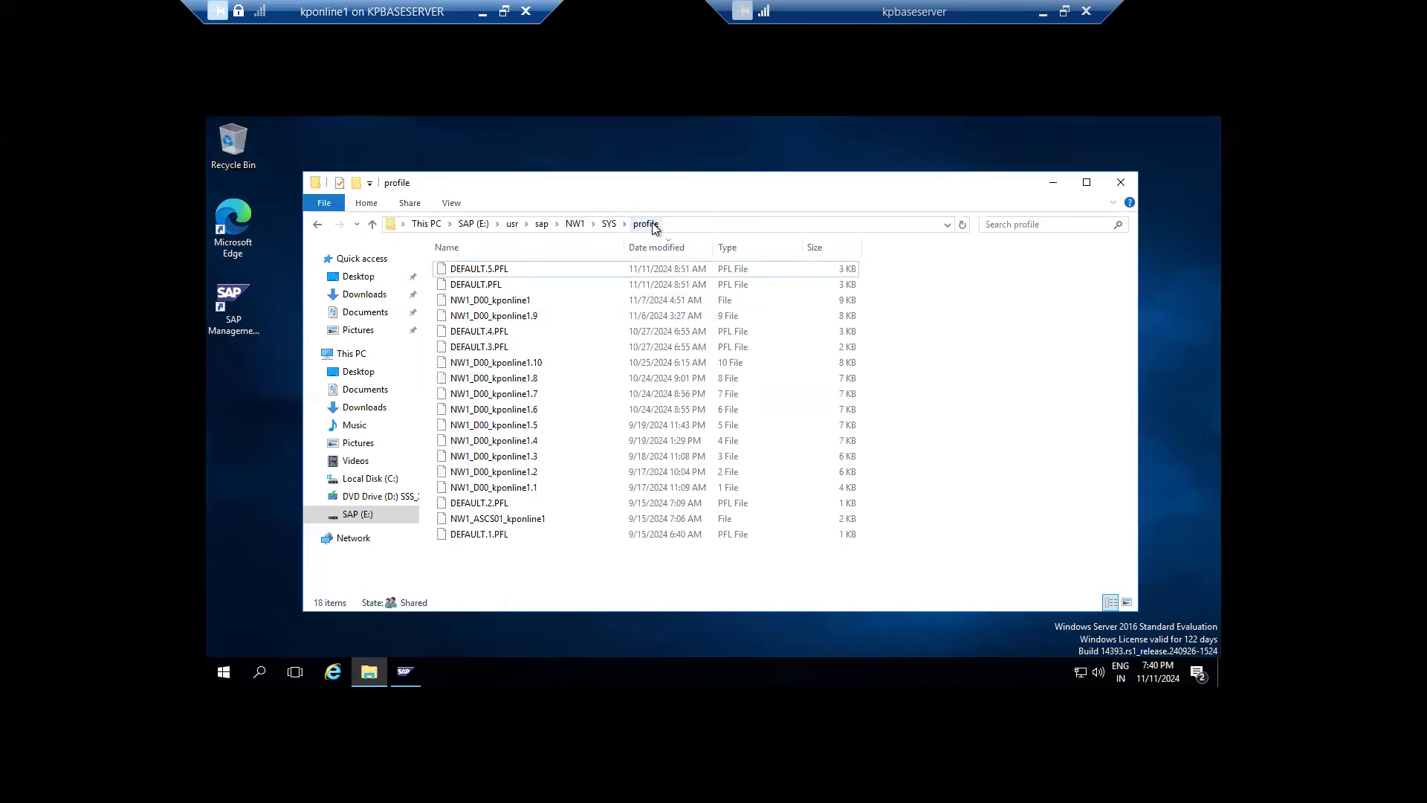
pyautogui.click(609, 224)
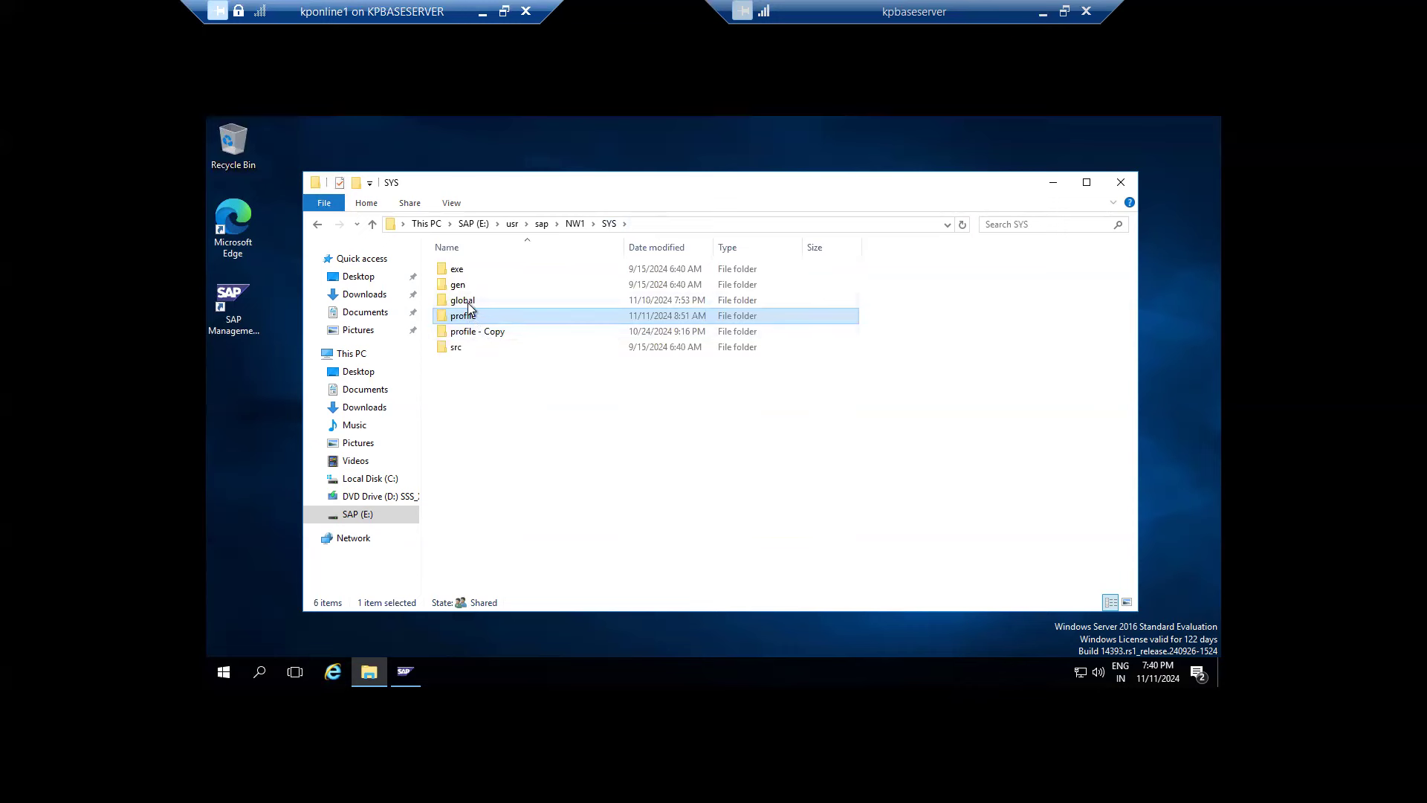
pyautogui.moveTo(469, 305)
pyautogui.click(574, 225)
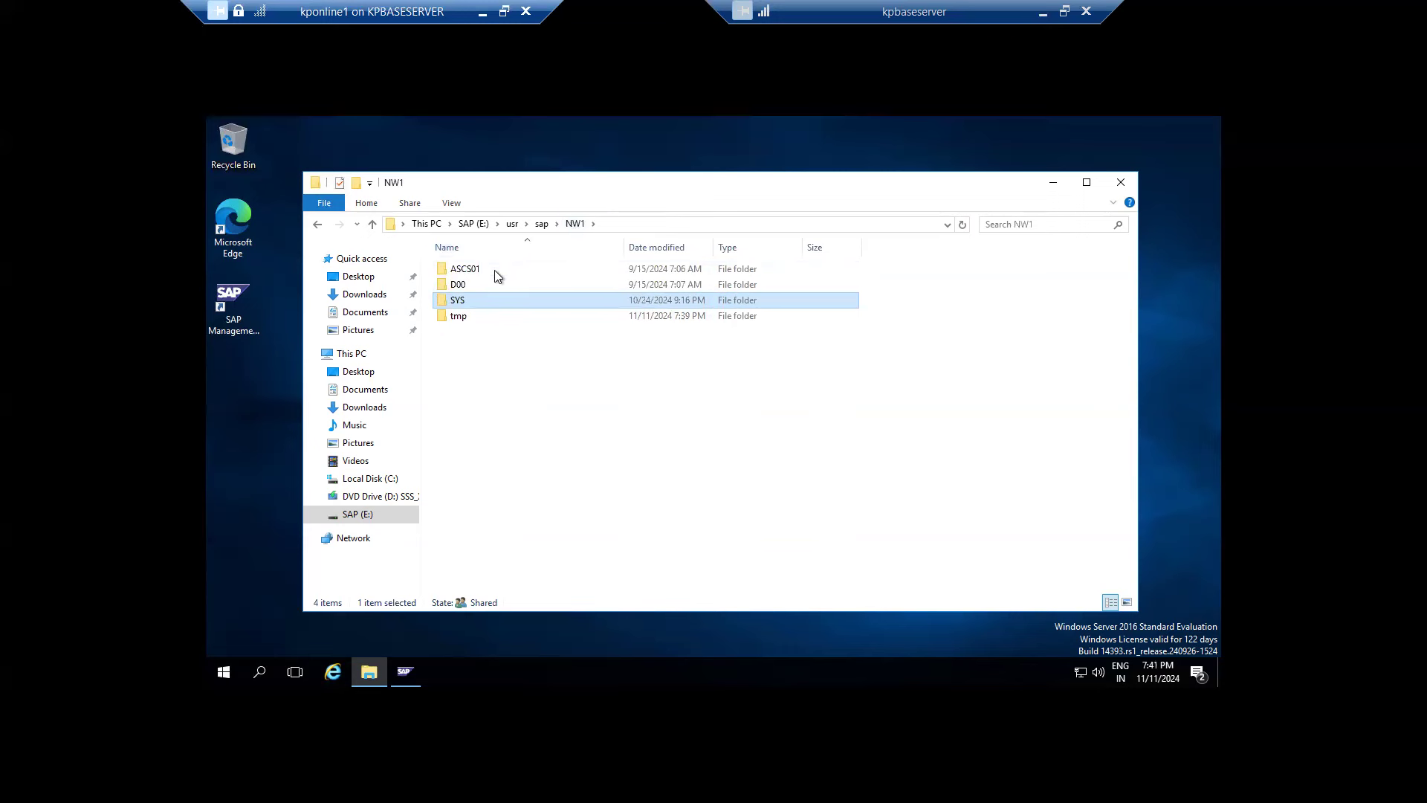
pyautogui.doubleClick(455, 285)
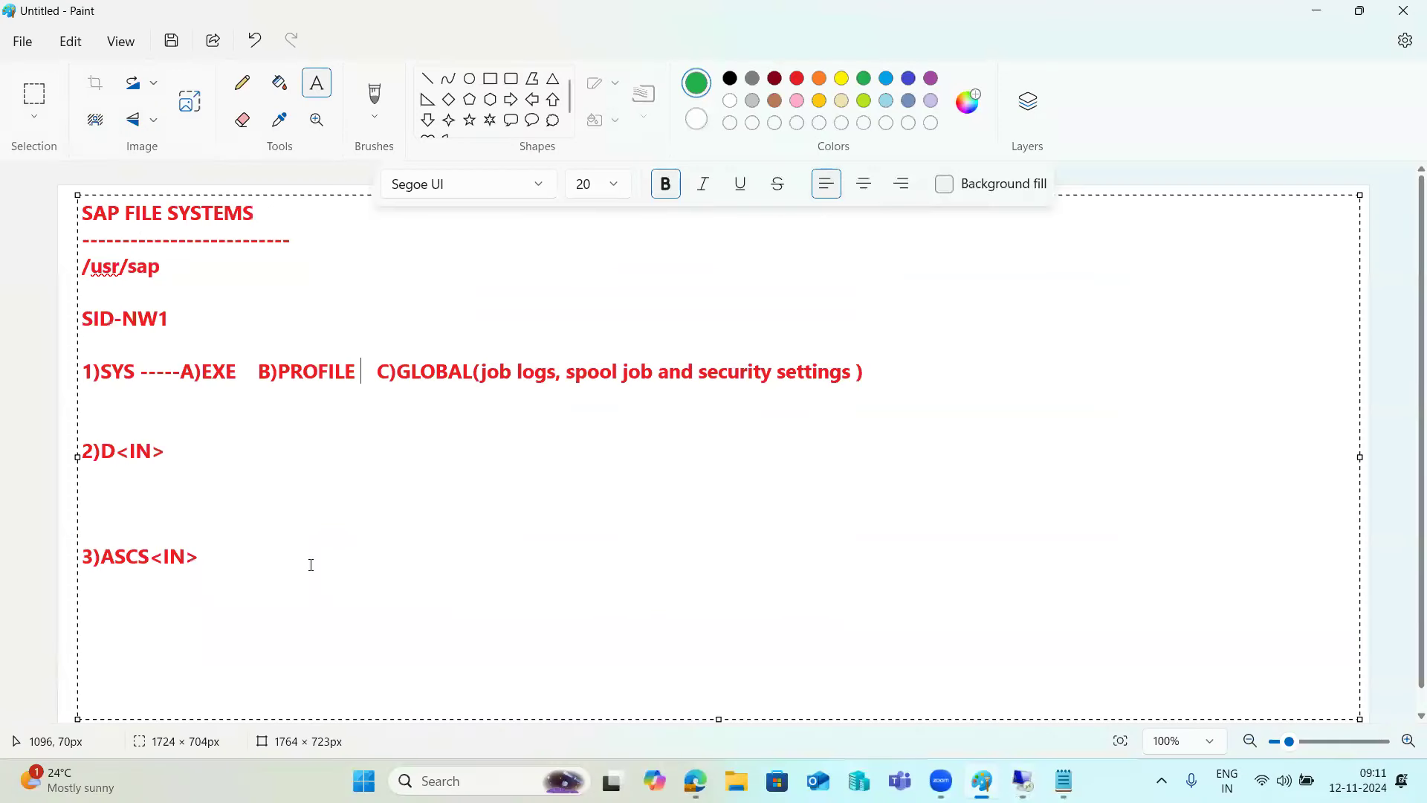
# In the Paint notes, add ---A)EXE B)Log C)SEC D)WORK after 2)D<IN>.
pyautogui.click(261, 439)
pyautogui.write('---A)EXE   B)')
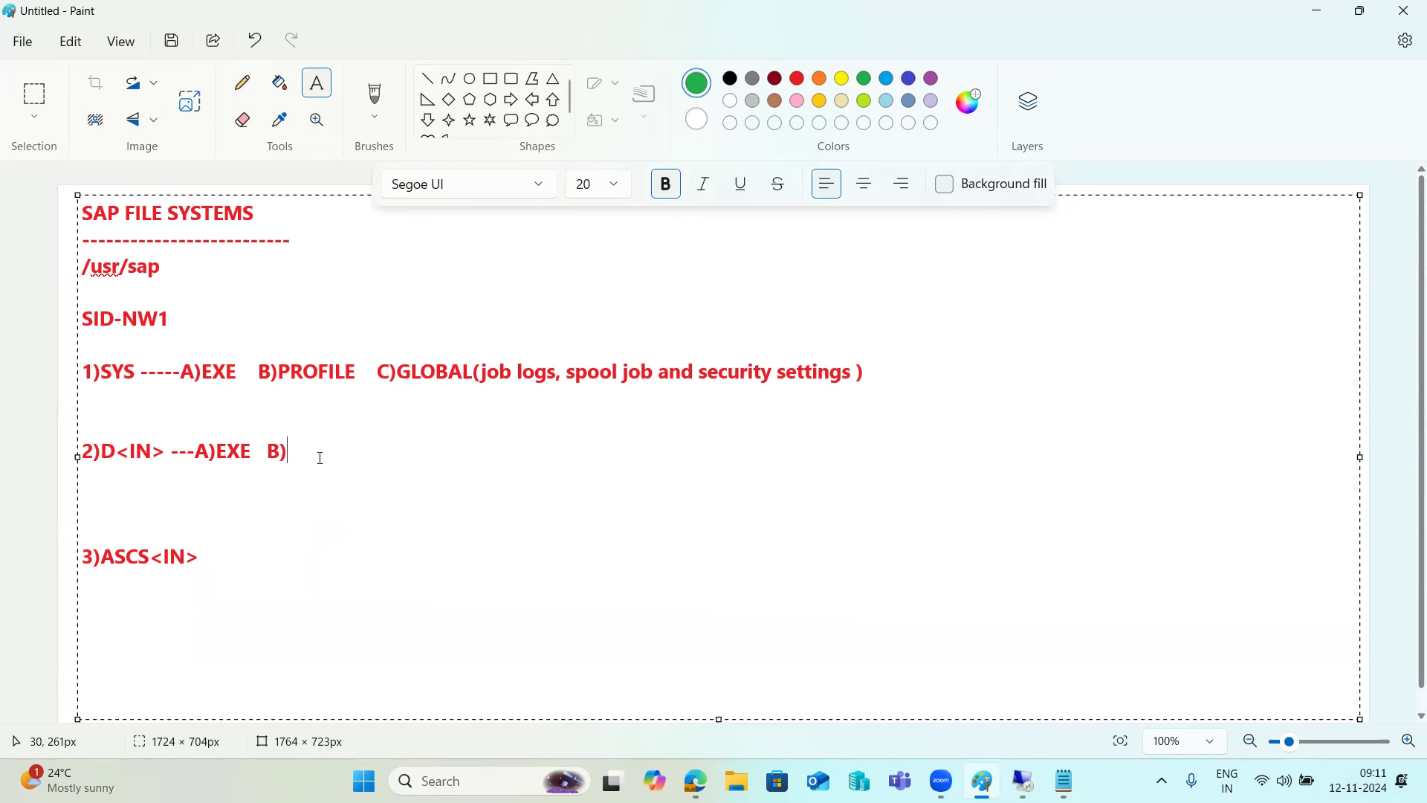
pyautogui.write('Log C)SEC   D)WORK')
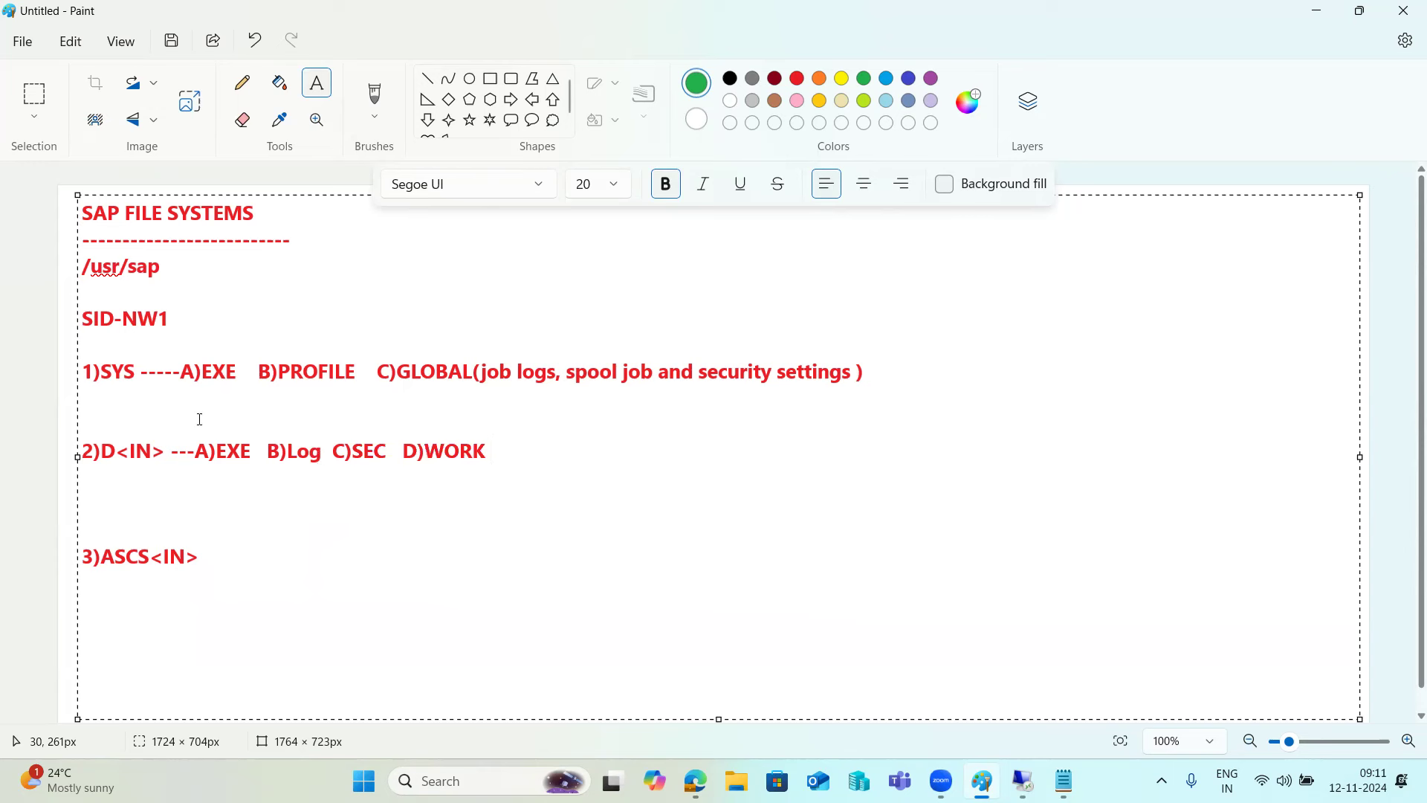
# Point out the EXE and SEC entries in the notes and recolor the word WORK green.
pyautogui.doubleClick(210, 446)
pyautogui.click(203, 373)
pyautogui.moveTo(352, 452); pyautogui.dragTo(389, 462)
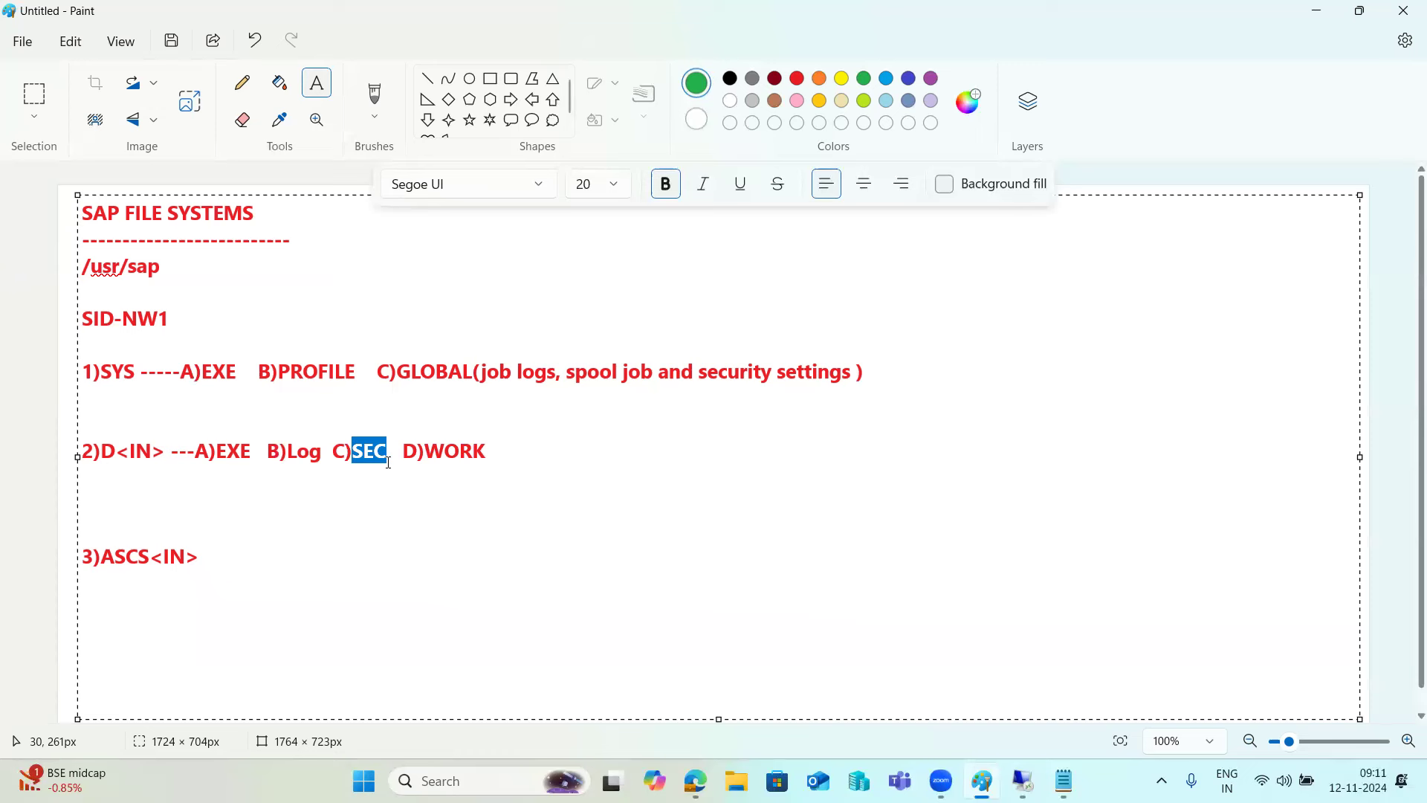
pyautogui.doubleClick(381, 453)
pyautogui.click(381, 454)
pyautogui.doubleClick(455, 454)
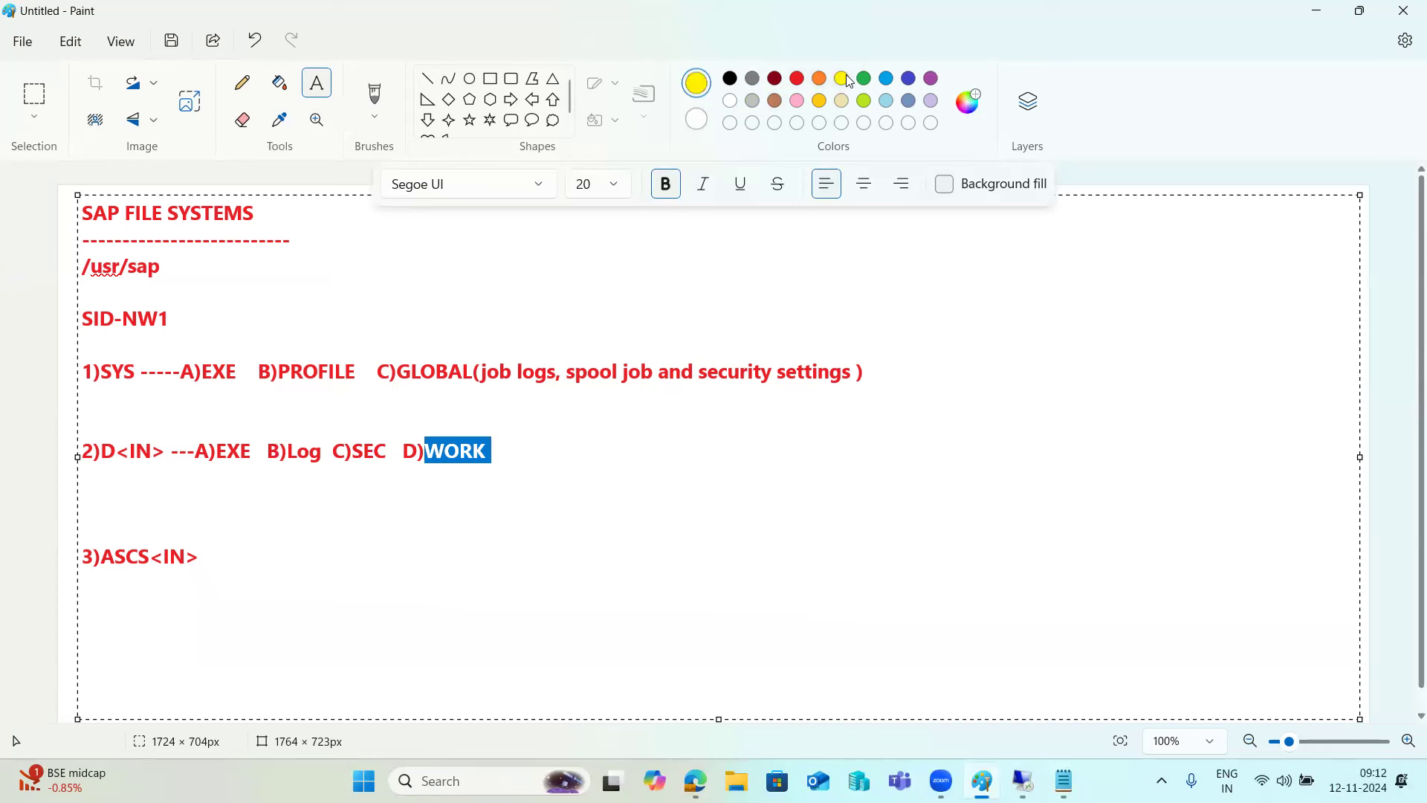
pyautogui.click(460, 483)
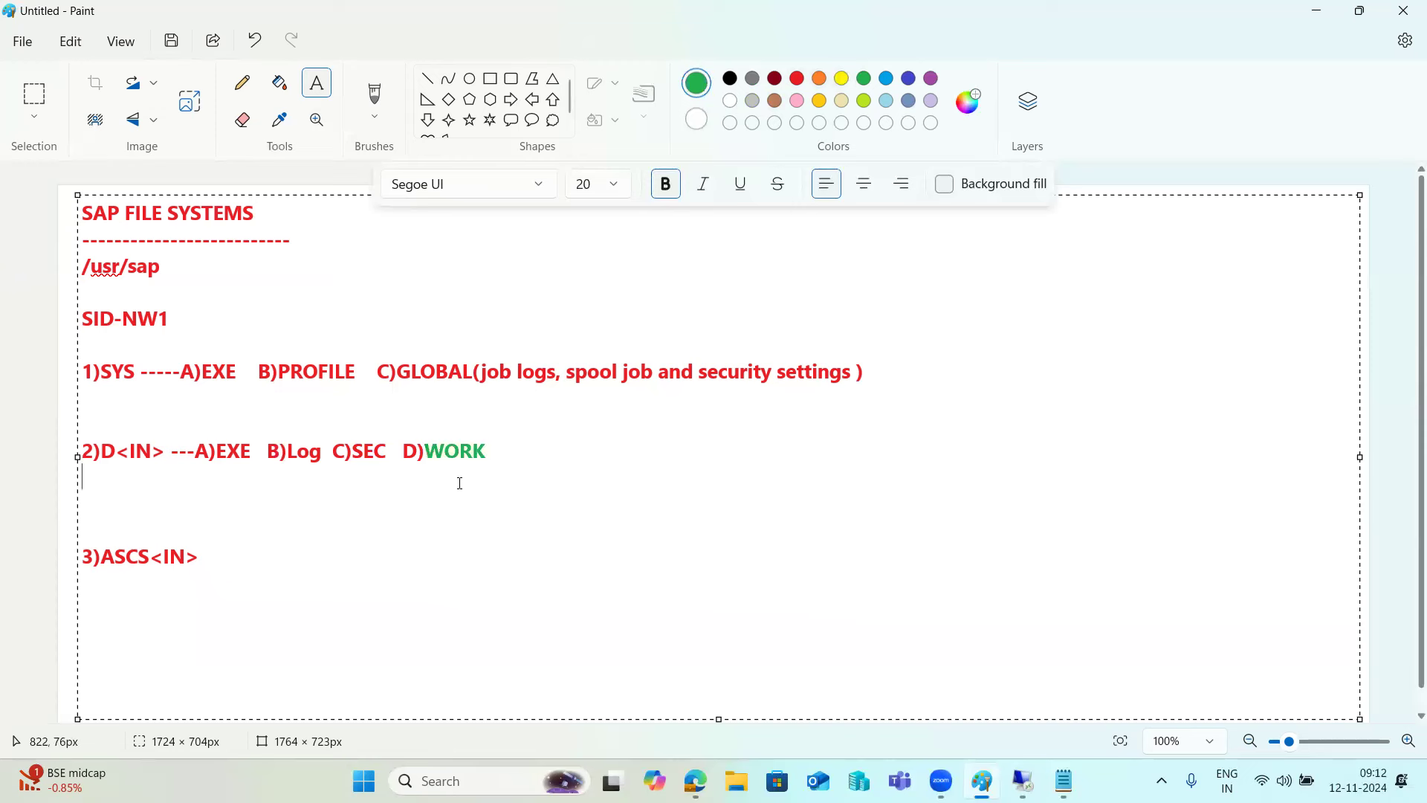
pyautogui.click(533, 458)
# Switch back to the kpbaseserver session, point out the work, sec, log and exe folders in D00, and open the work folder.
pyautogui.moveTo(1040, 764)
pyautogui.click(1074, 699)
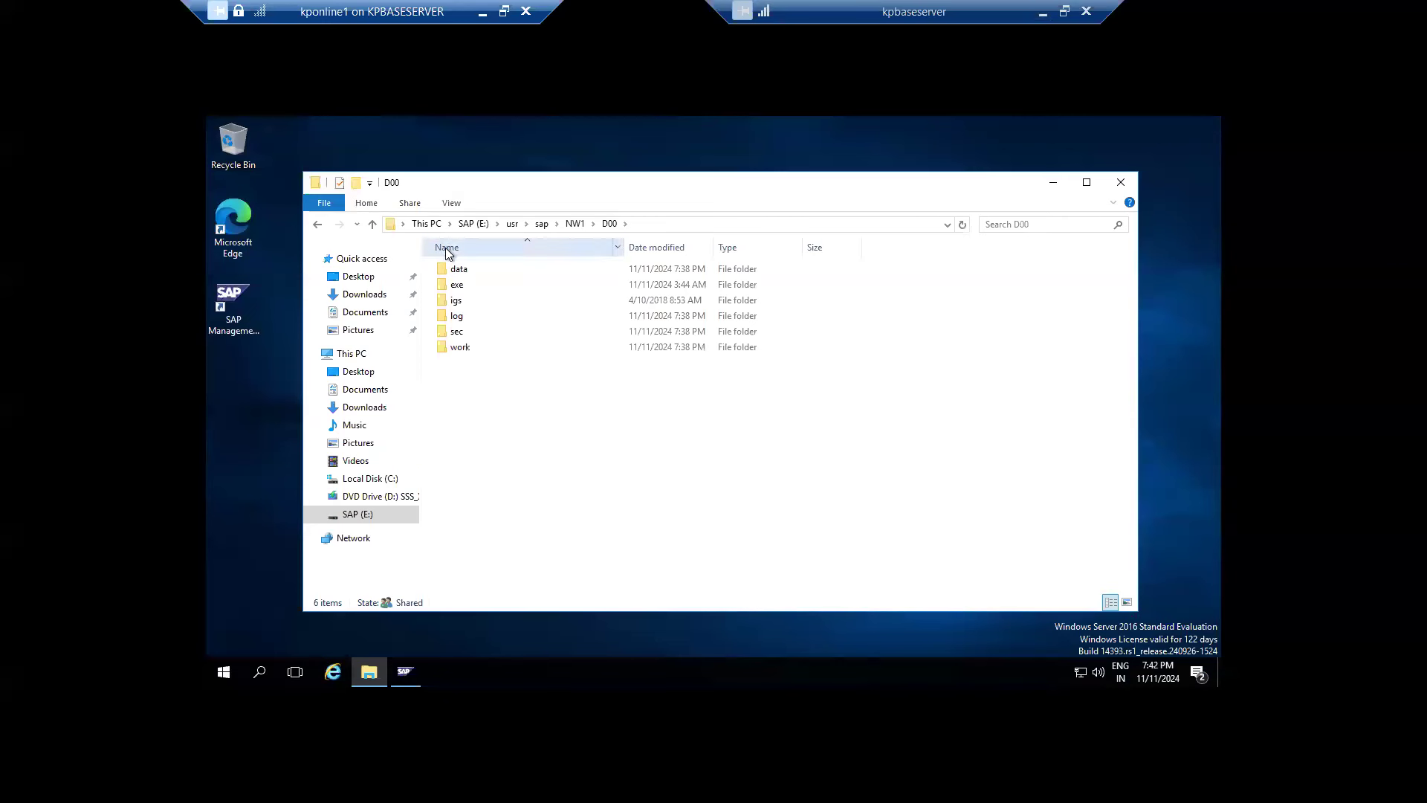
pyautogui.click(459, 345)
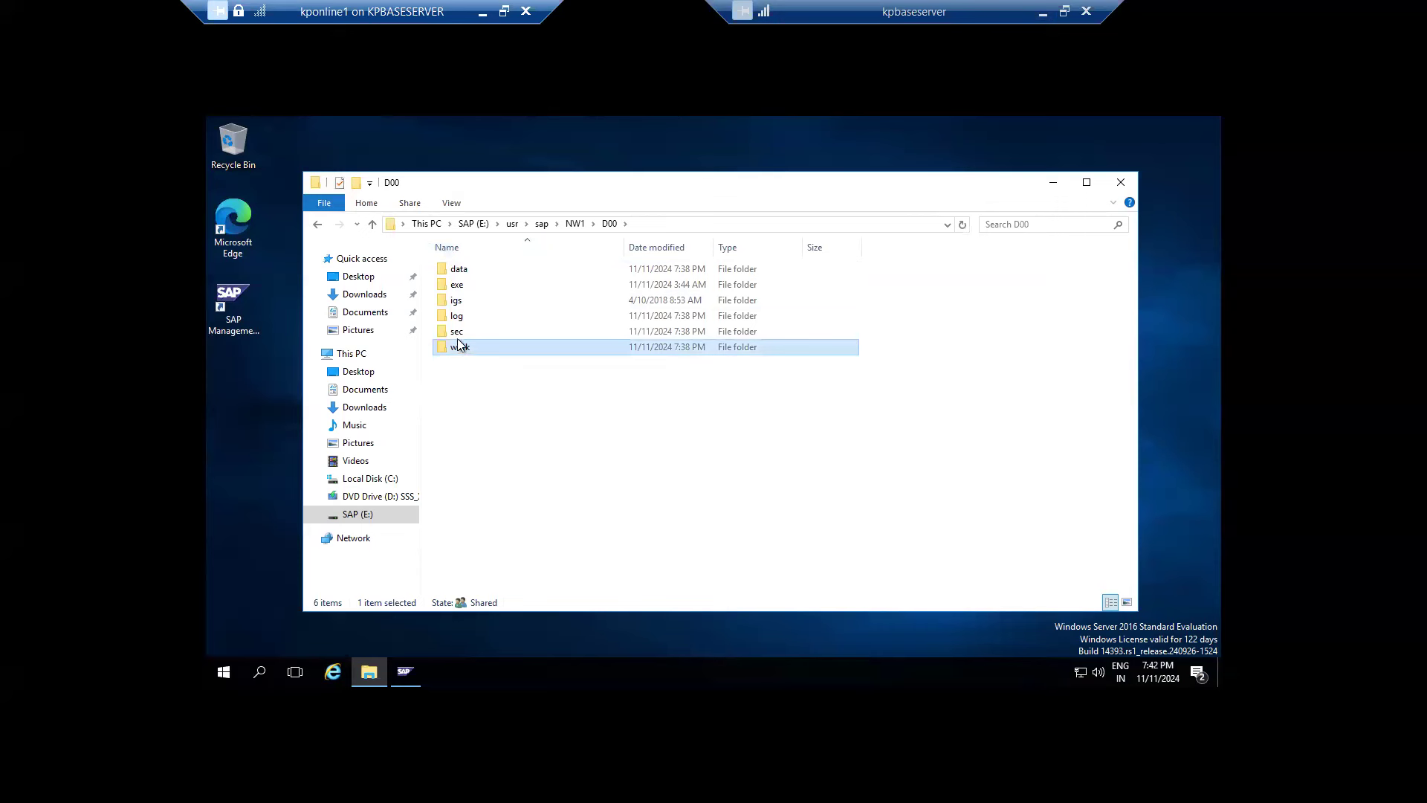
pyautogui.click(457, 331)
pyautogui.click(457, 315)
pyautogui.click(457, 286)
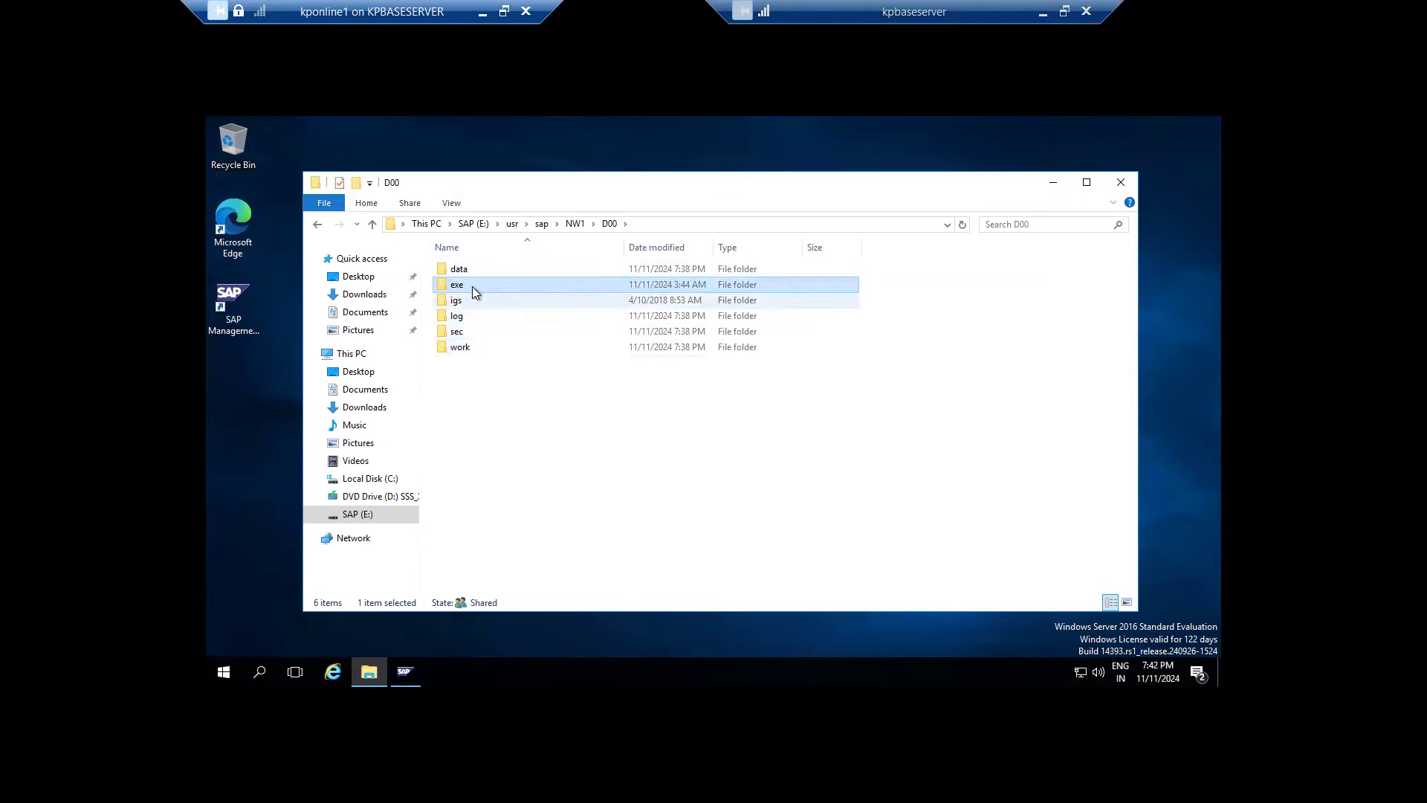
pyautogui.doubleClick(467, 347)
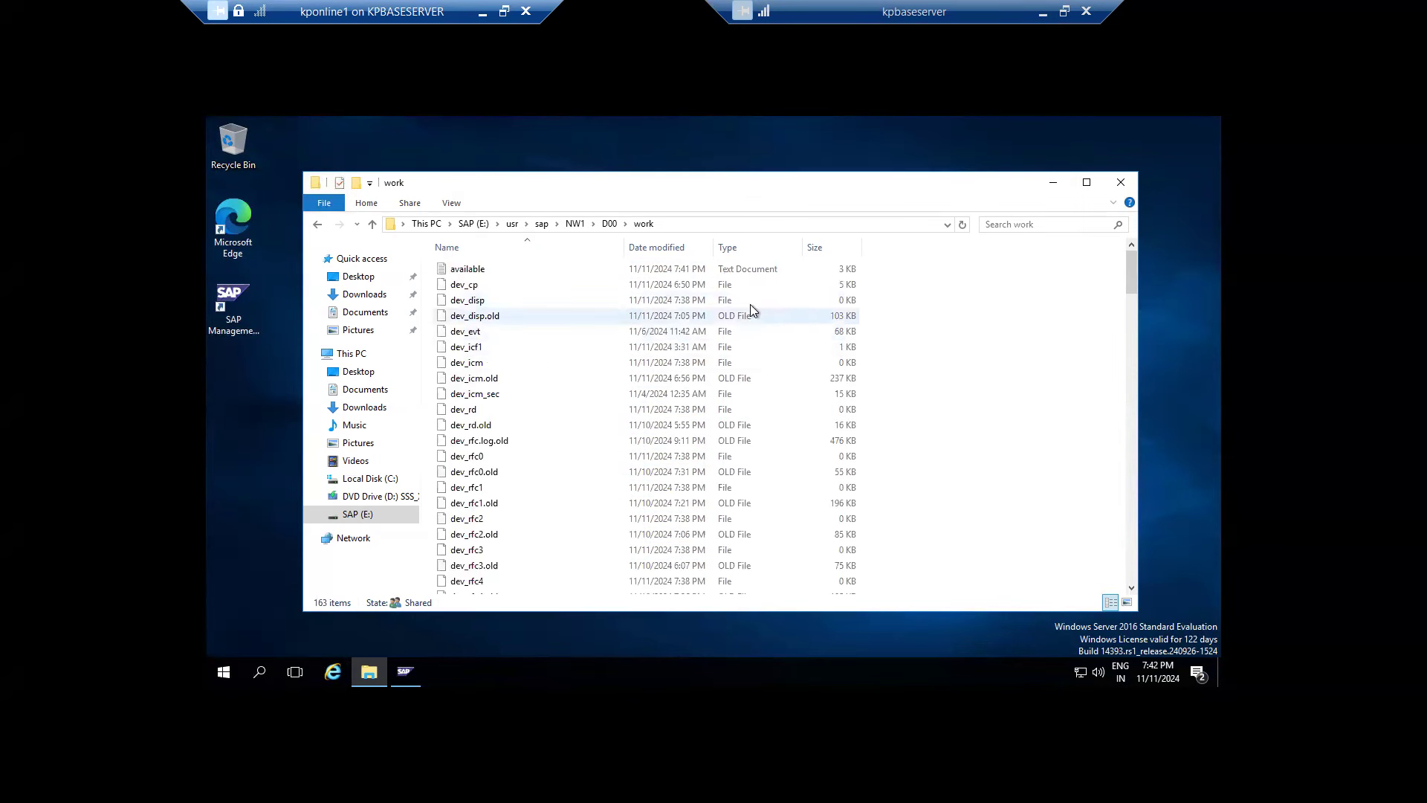
# Sort the work folder by modification date, newest first, then view the dev_disp trace file in Notepad and close it.
pyautogui.click(661, 246)
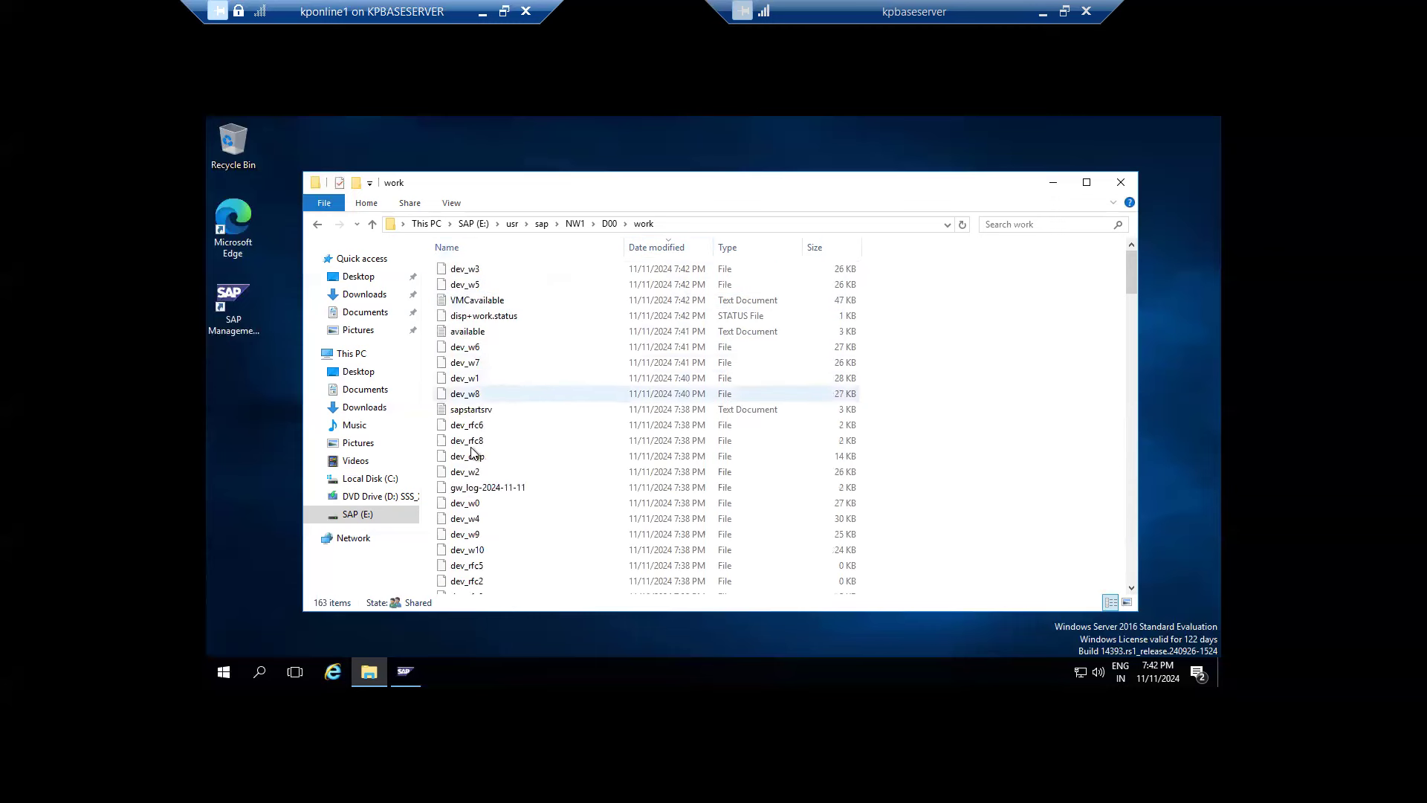
pyautogui.doubleClick(472, 458)
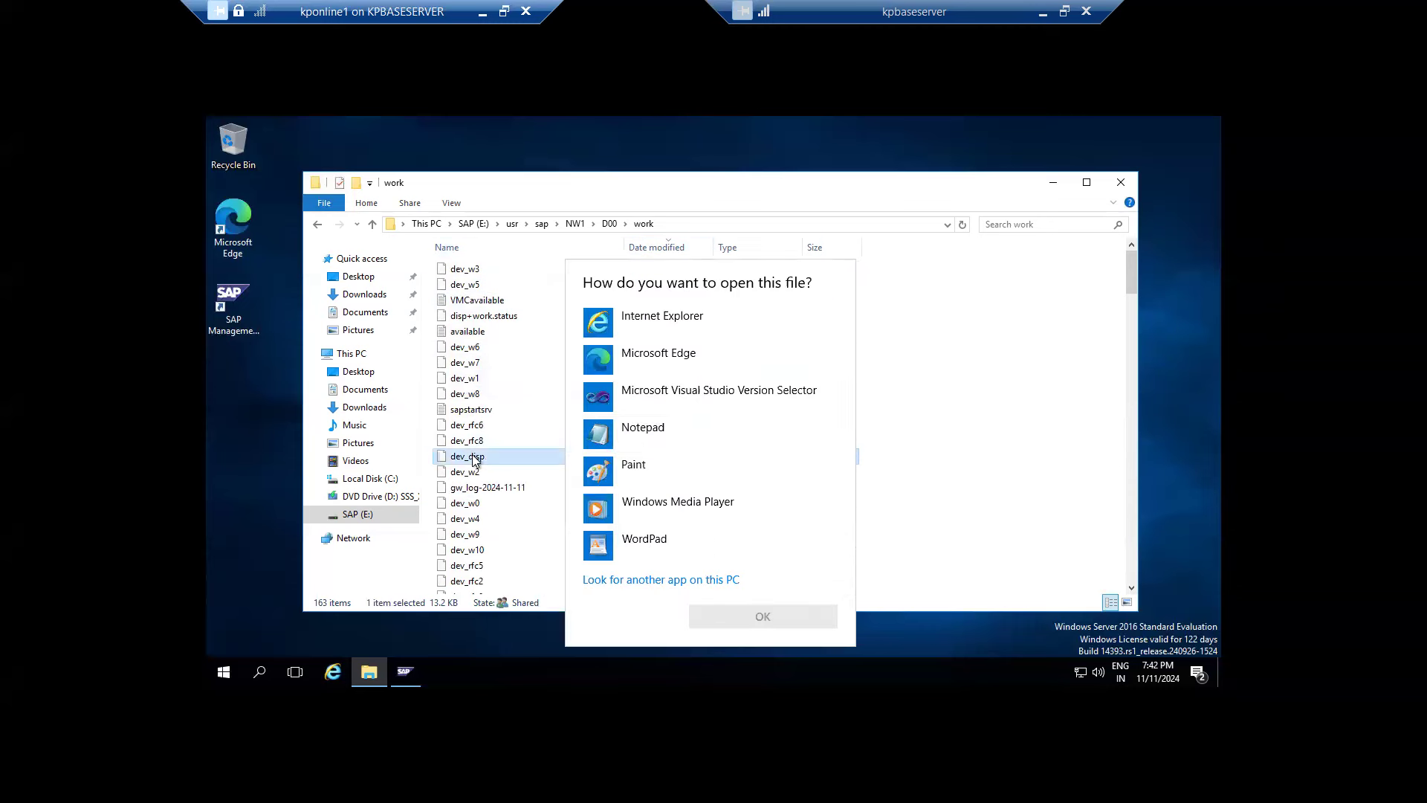
pyautogui.doubleClick(668, 440)
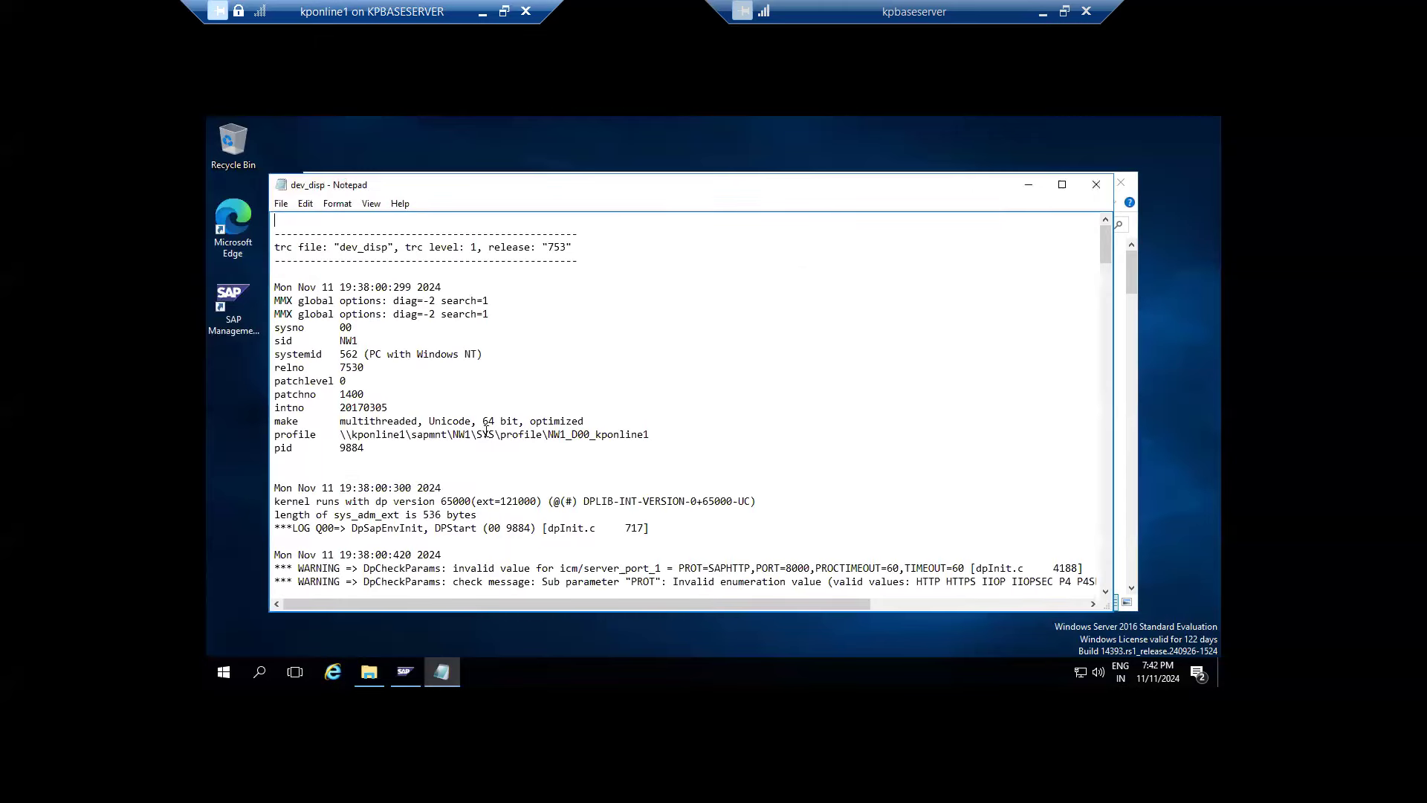
pyautogui.click(1095, 185)
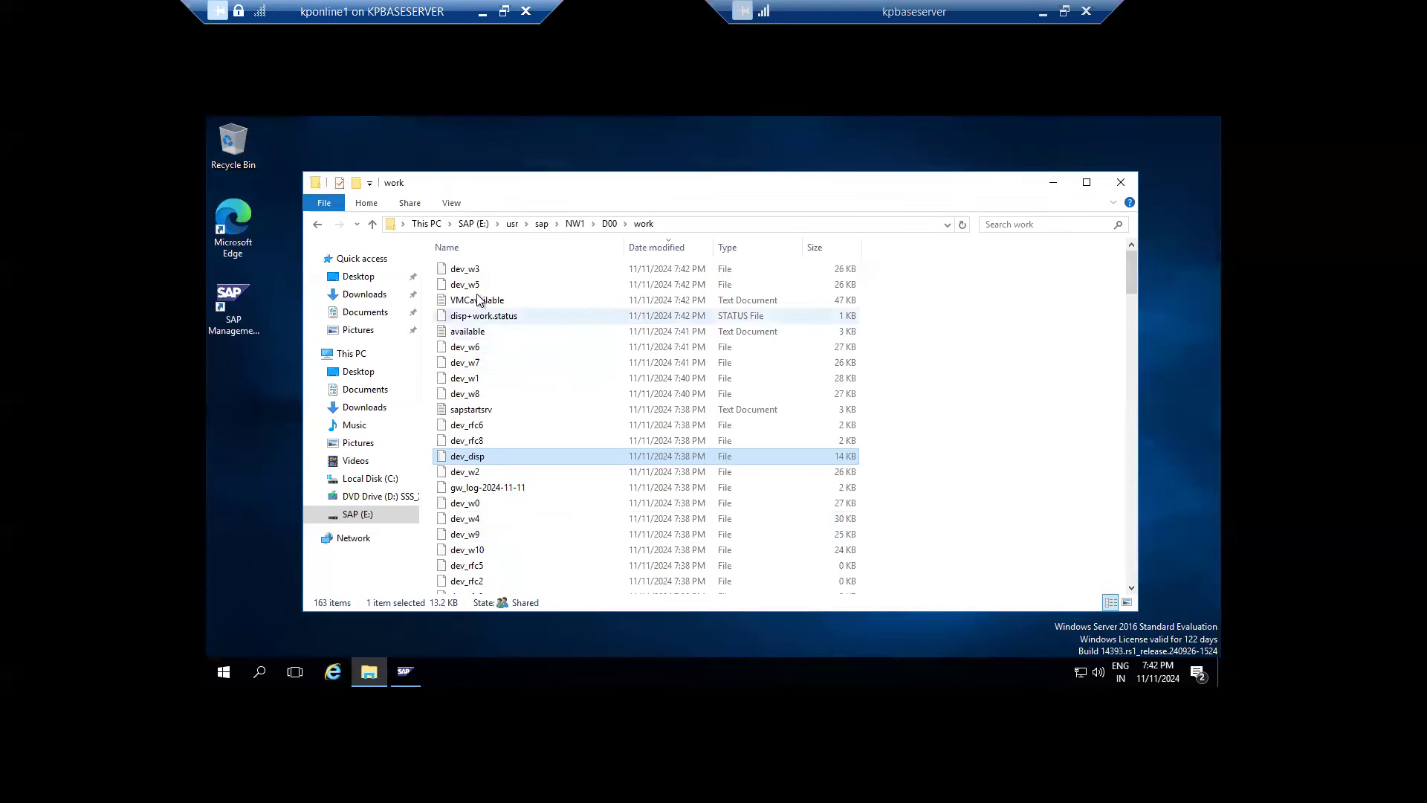
# Look through the files in the work folder, then open the dev_disp trace in Notepad and go to its end.
pyautogui.scroll(-5, 480, 358)
pyautogui.scroll(-10, 479, 357)
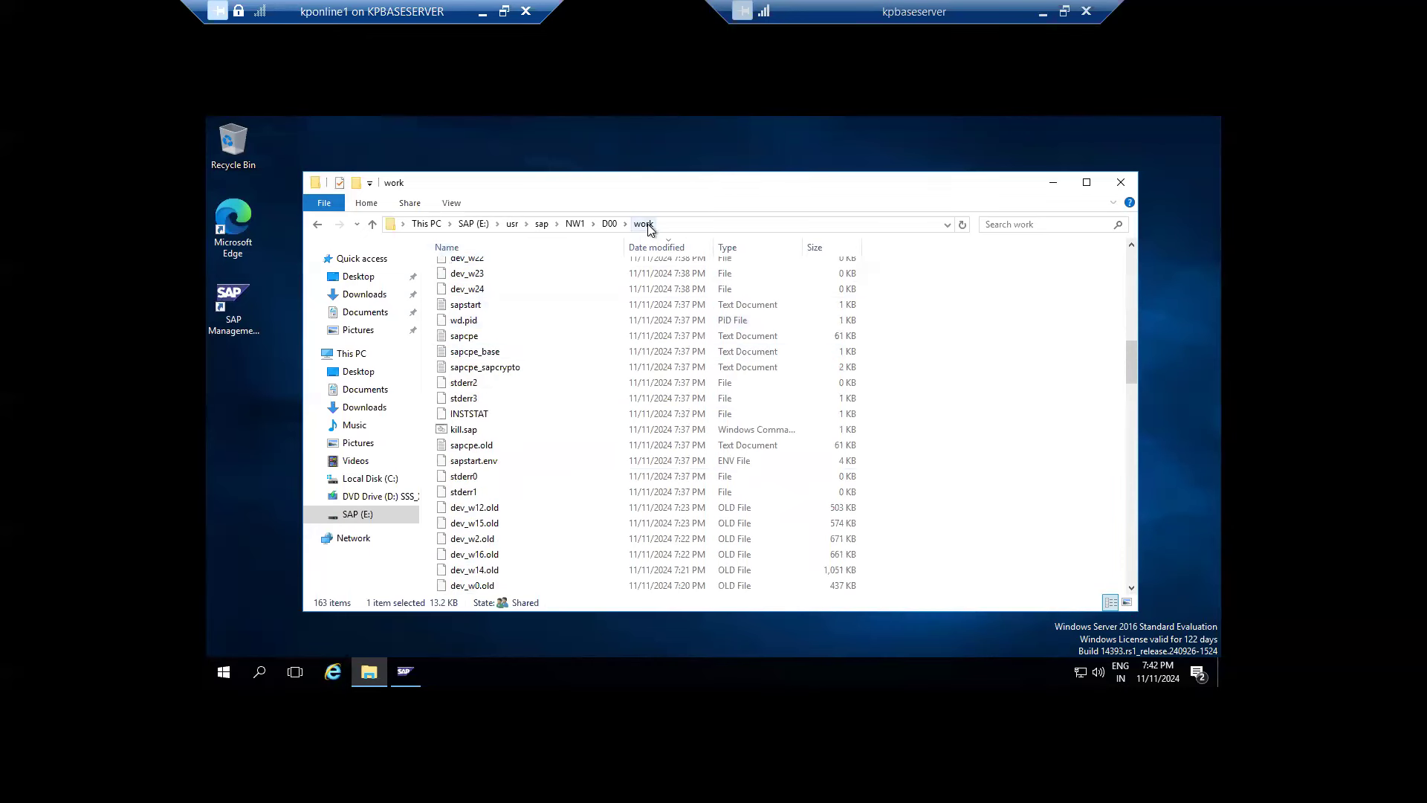
pyautogui.scroll(15, 476, 446)
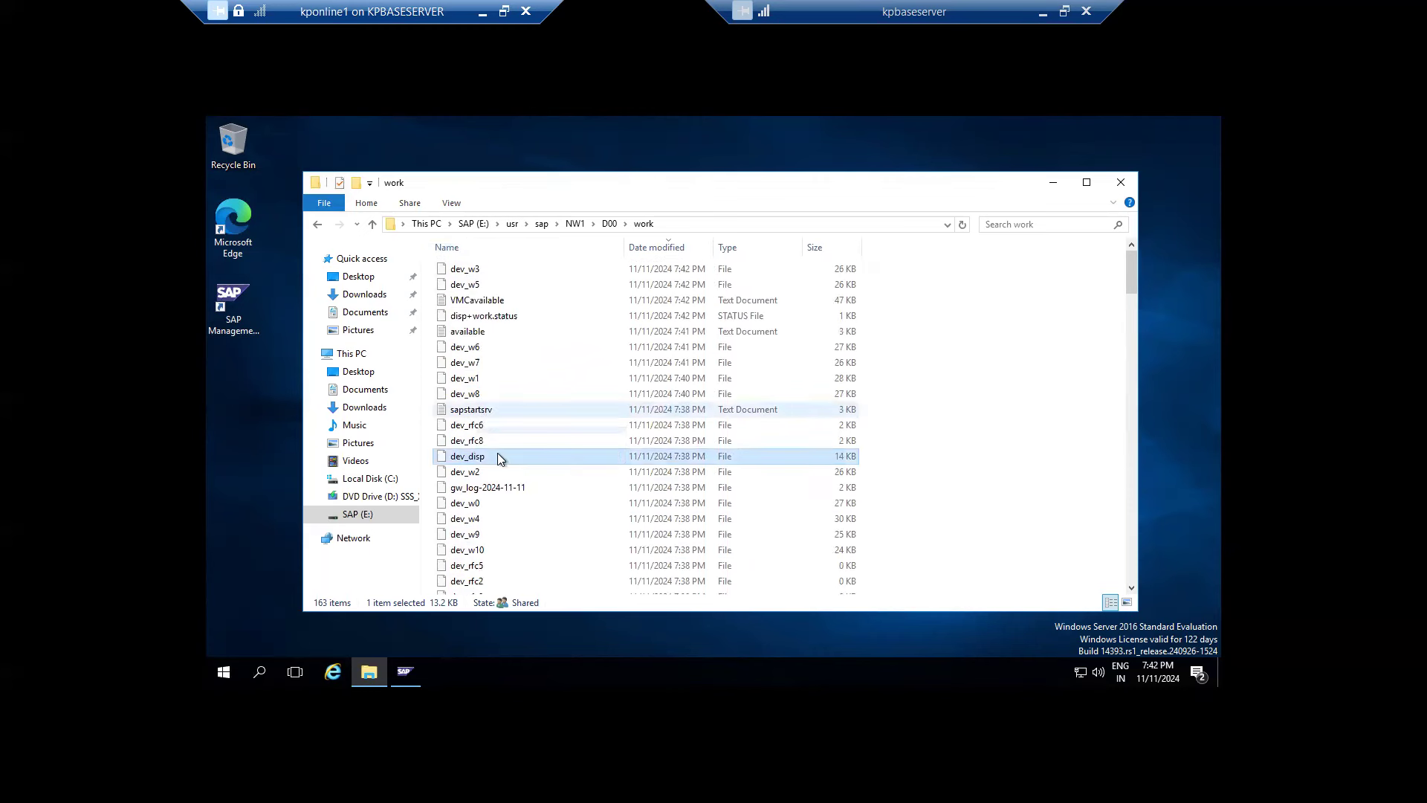
pyautogui.doubleClick(467, 458)
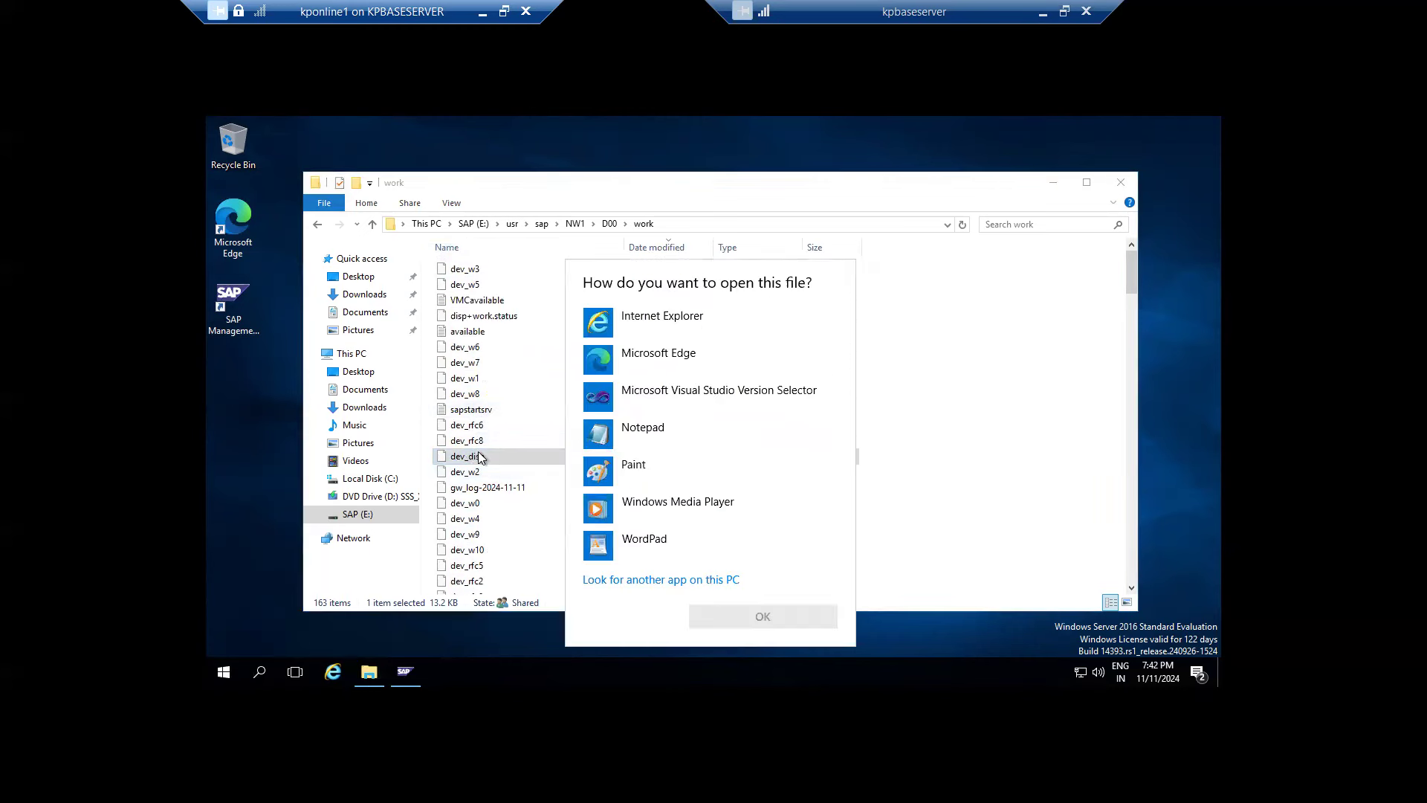
pyautogui.doubleClick(637, 431)
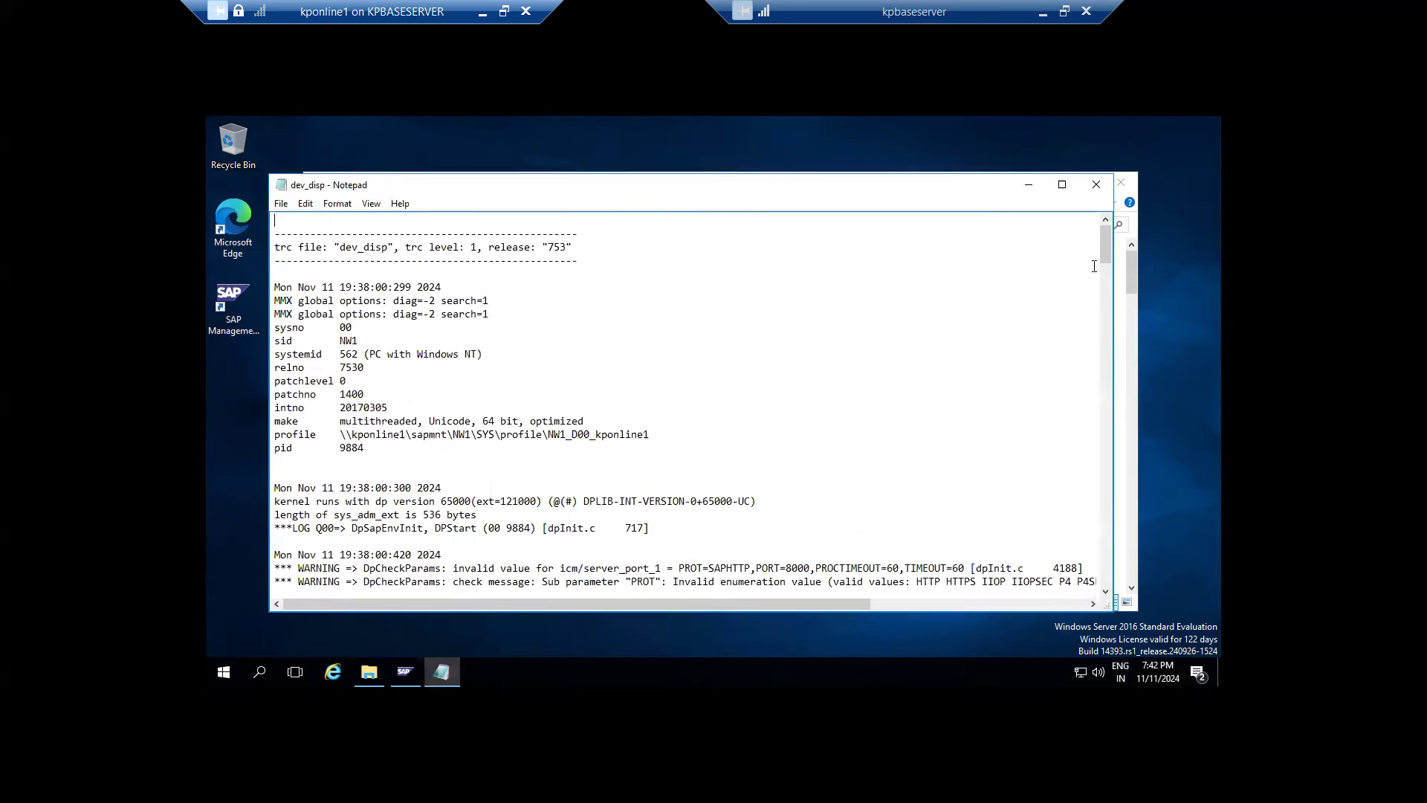
pyautogui.moveTo(1107, 240); pyautogui.dragTo(1102, 579)
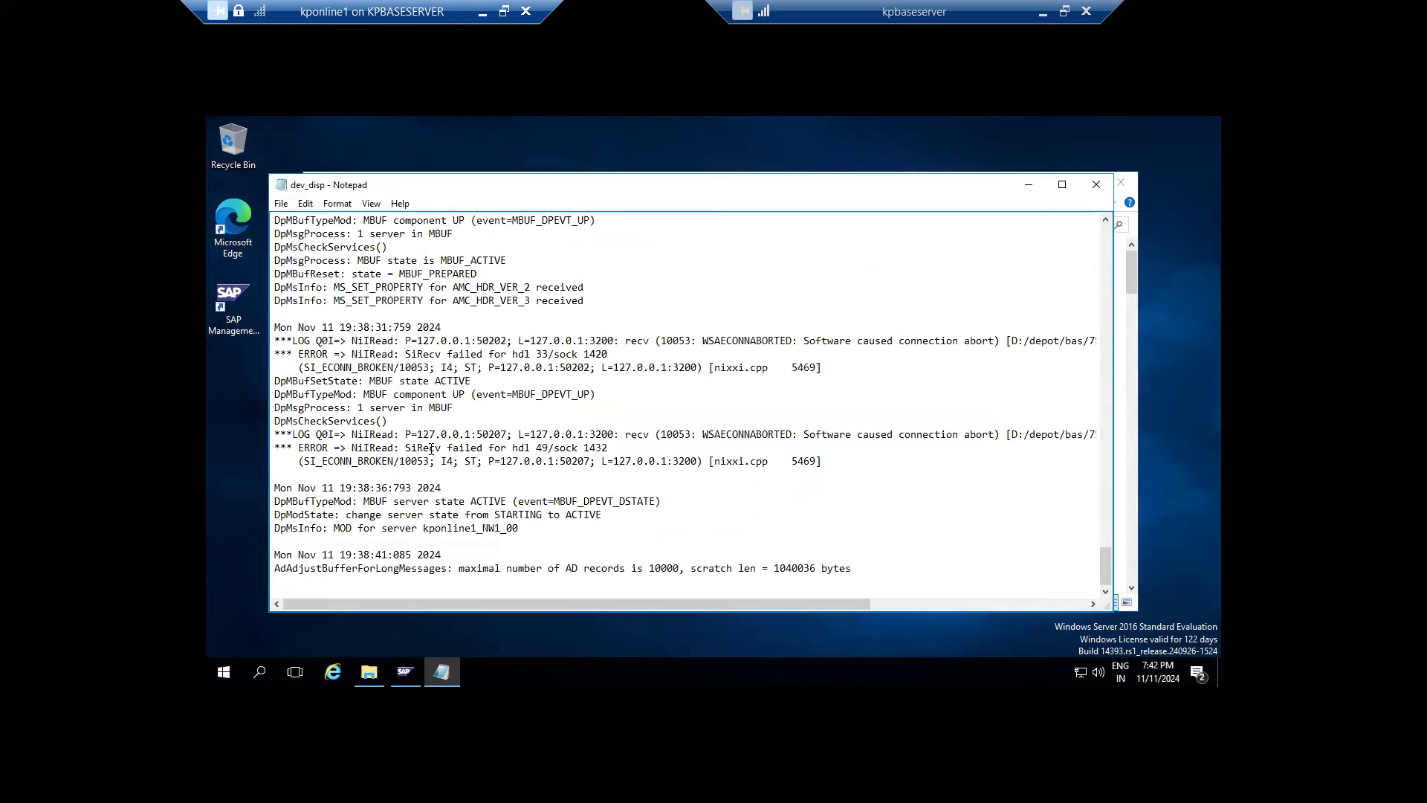
# Review the dev_disp trace from the NiIRead error entries at its end back up to the header, then close it.
pyautogui.moveTo(431, 449); pyautogui.dragTo(524, 461)
pyautogui.click(524, 461)
pyautogui.scroll(5, 608, 457)
pyautogui.scroll(12, 609, 458)
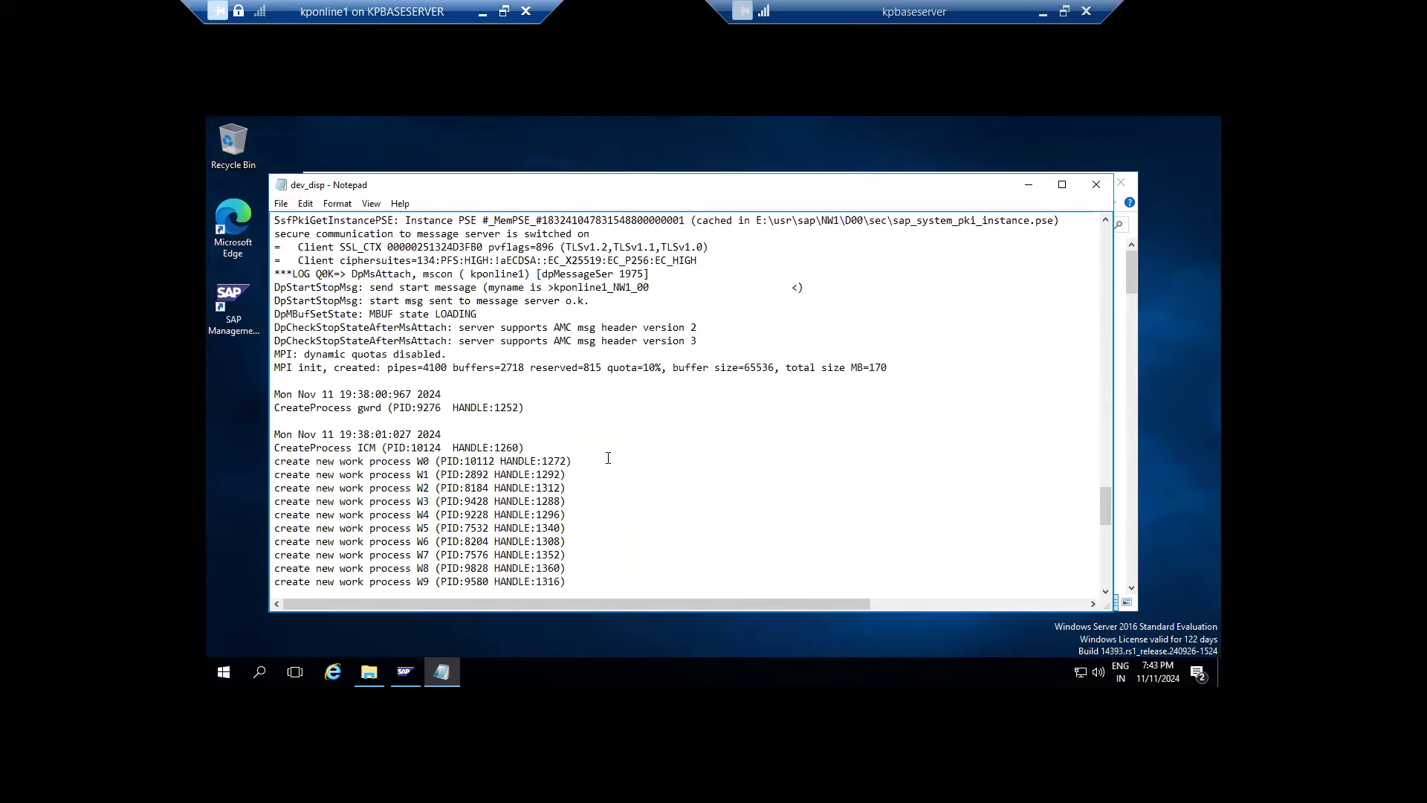
pyautogui.scroll(12, 608, 458)
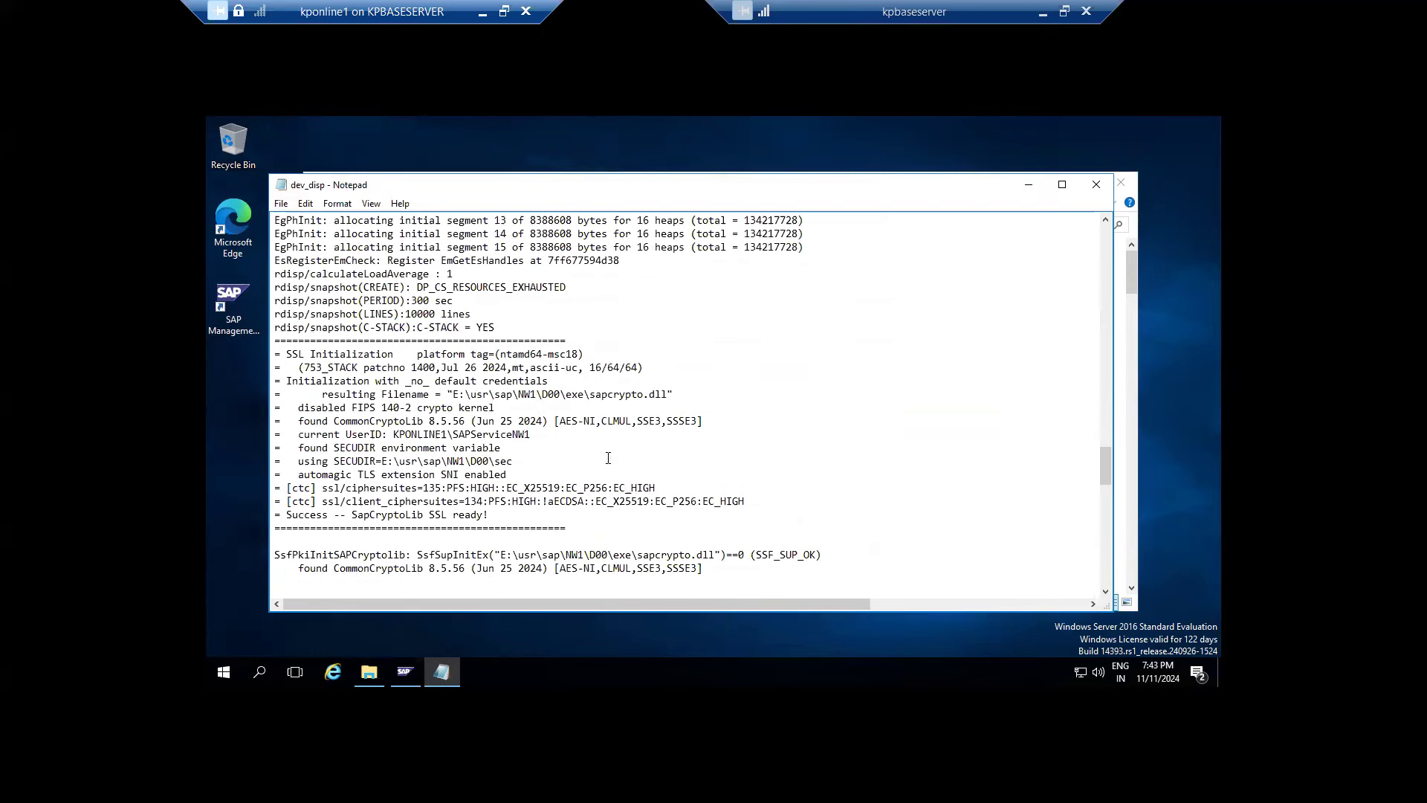
pyautogui.scroll(15, 609, 455)
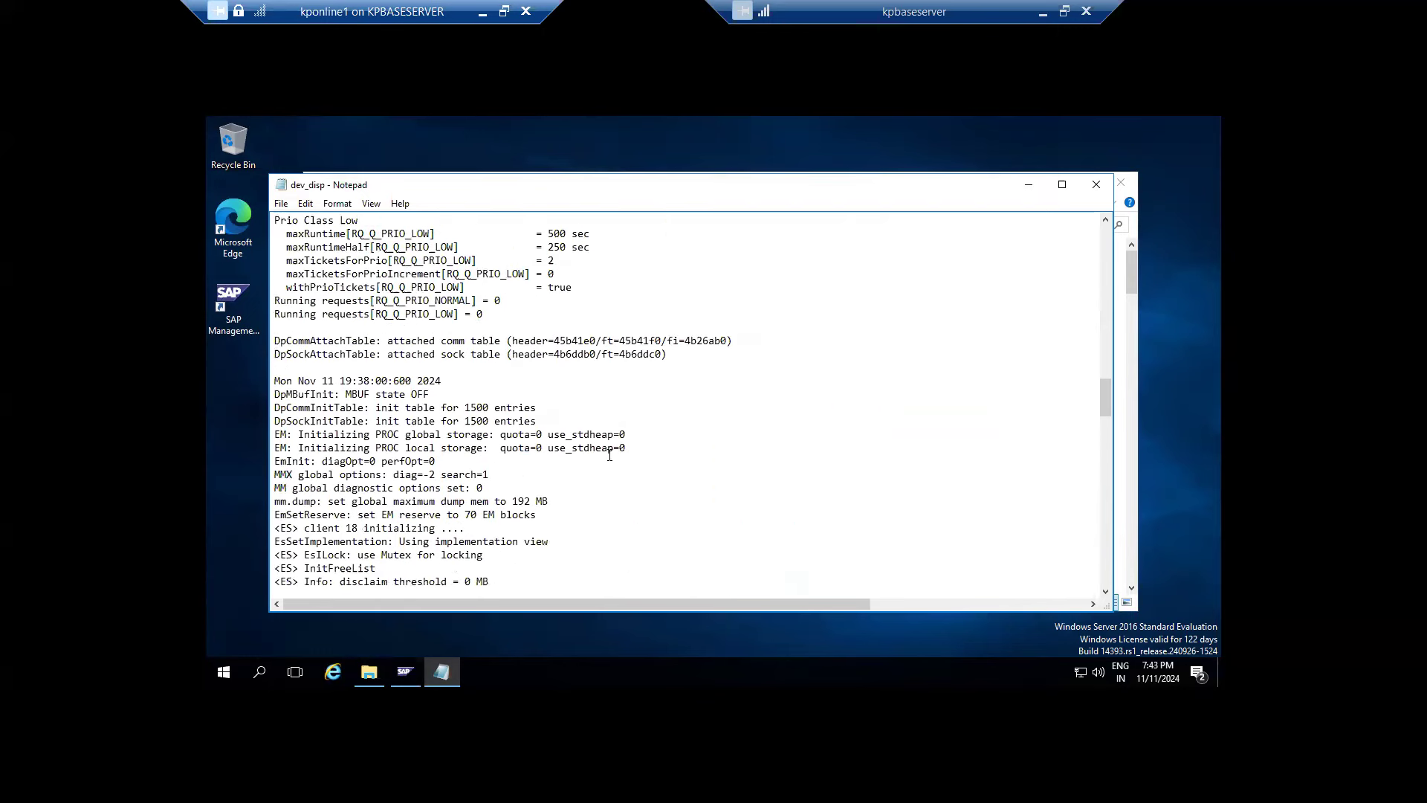
pyautogui.scroll(15, 614, 449)
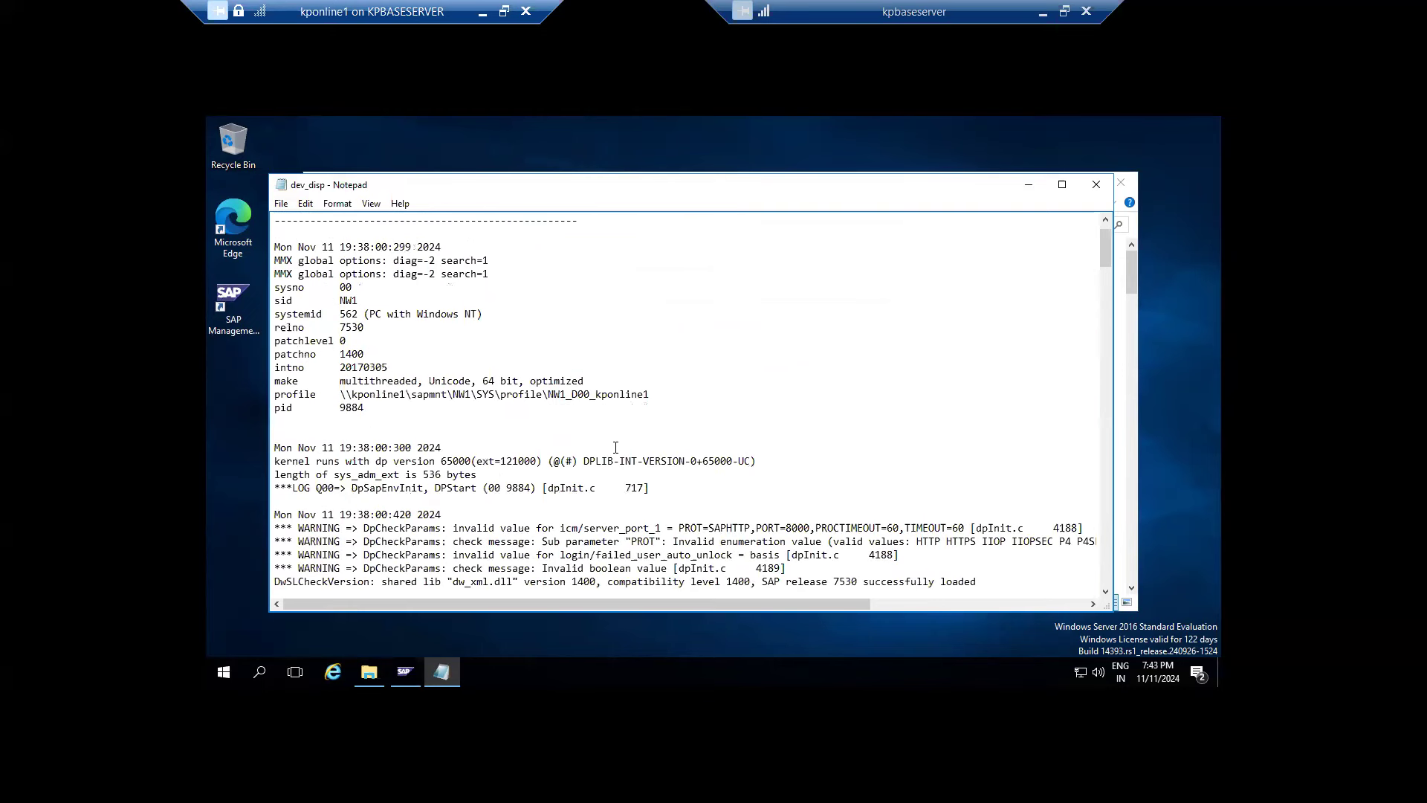
pyautogui.scroll(1, 615, 447)
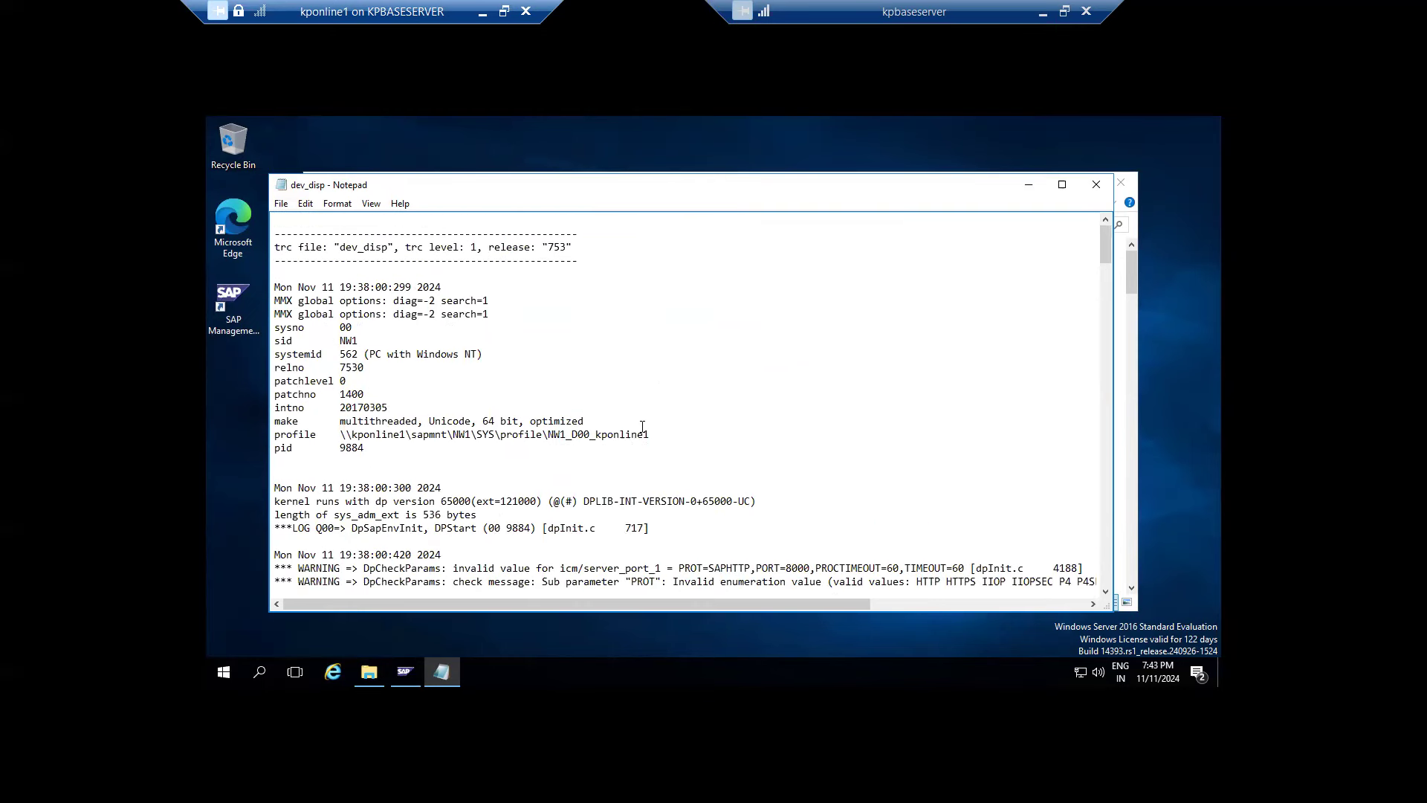
pyautogui.click(1092, 183)
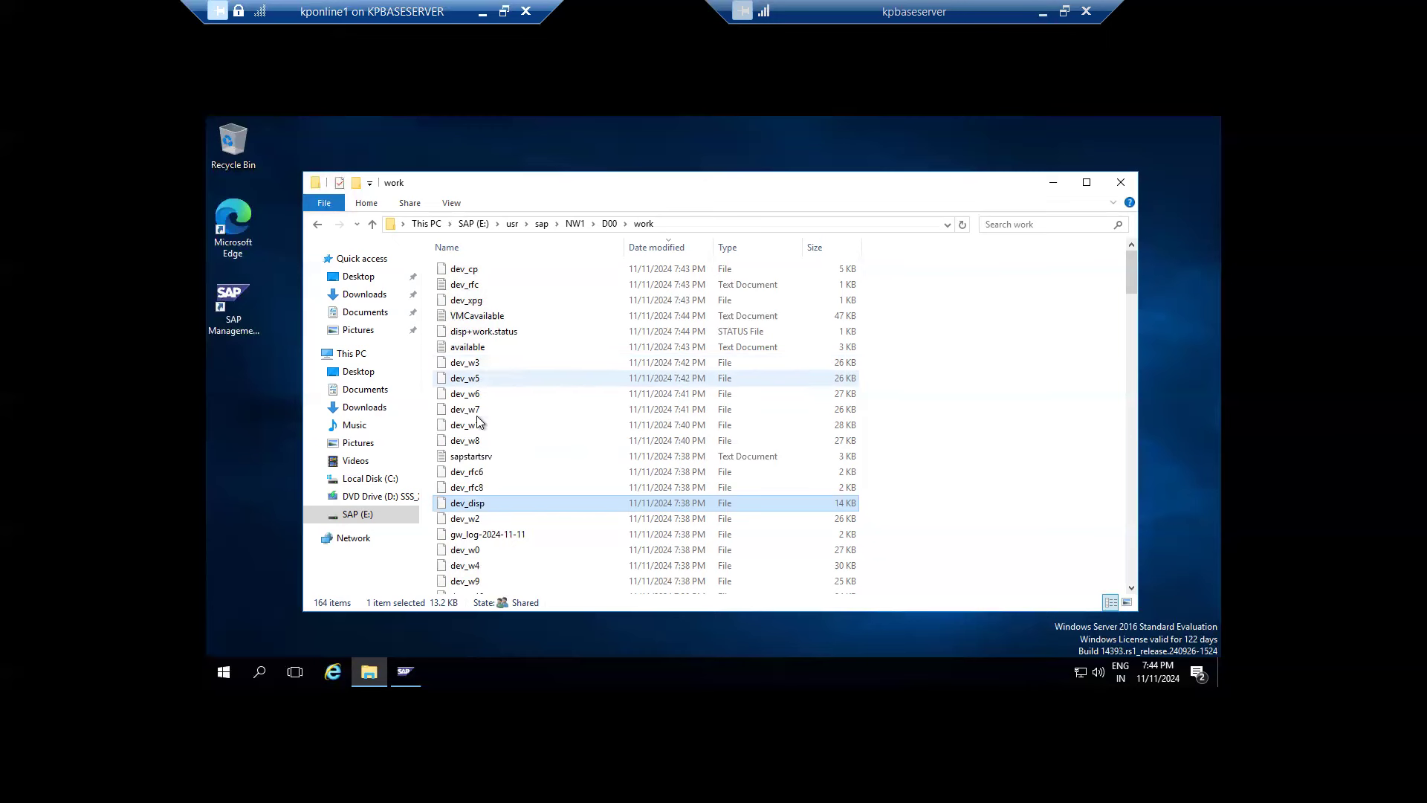
# Return from work to the D00 folder and look into its sec and log subfolders.
pyautogui.scroll(-4, 485, 395)
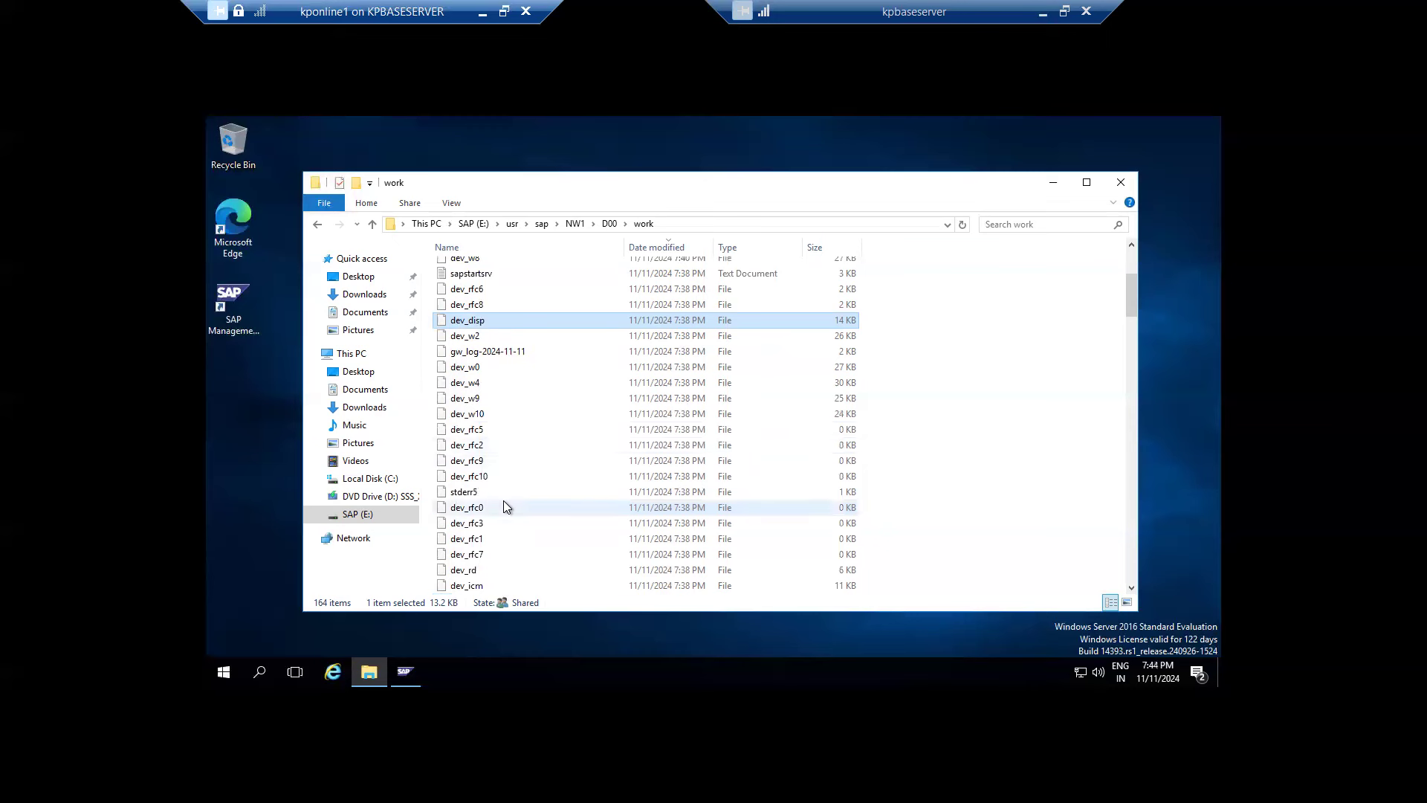
pyautogui.click(600, 224)
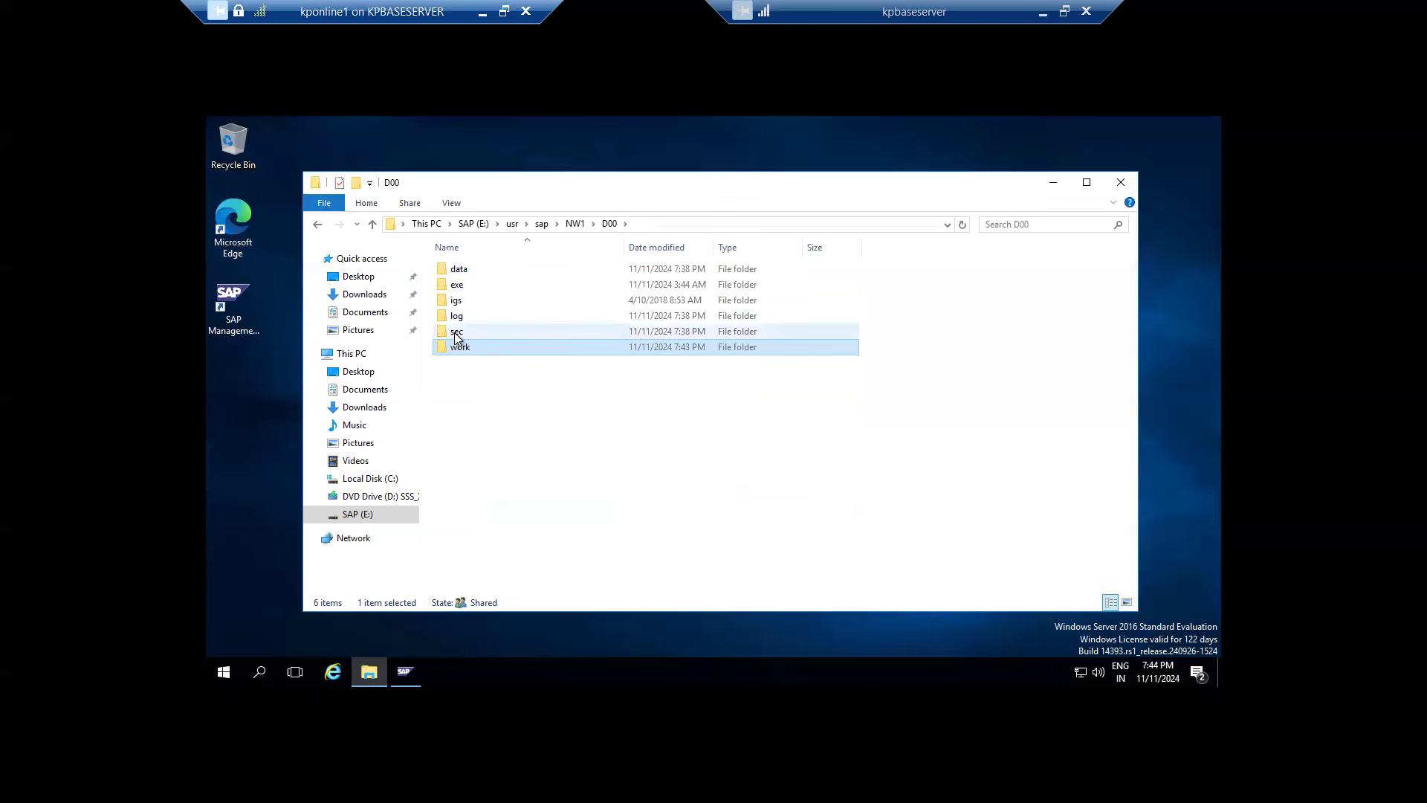
pyautogui.doubleClick(457, 334)
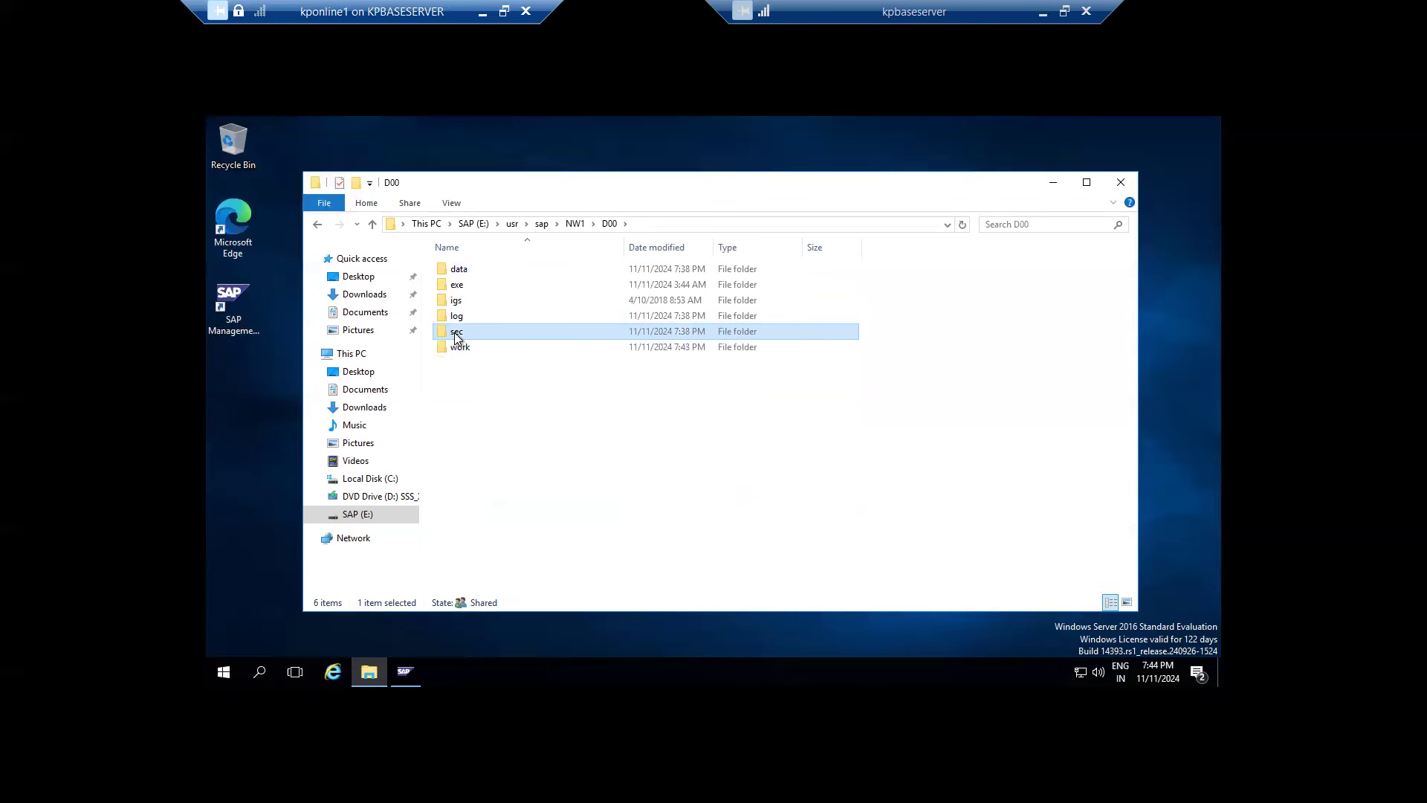
pyautogui.click(609, 223)
pyautogui.doubleClick(448, 318)
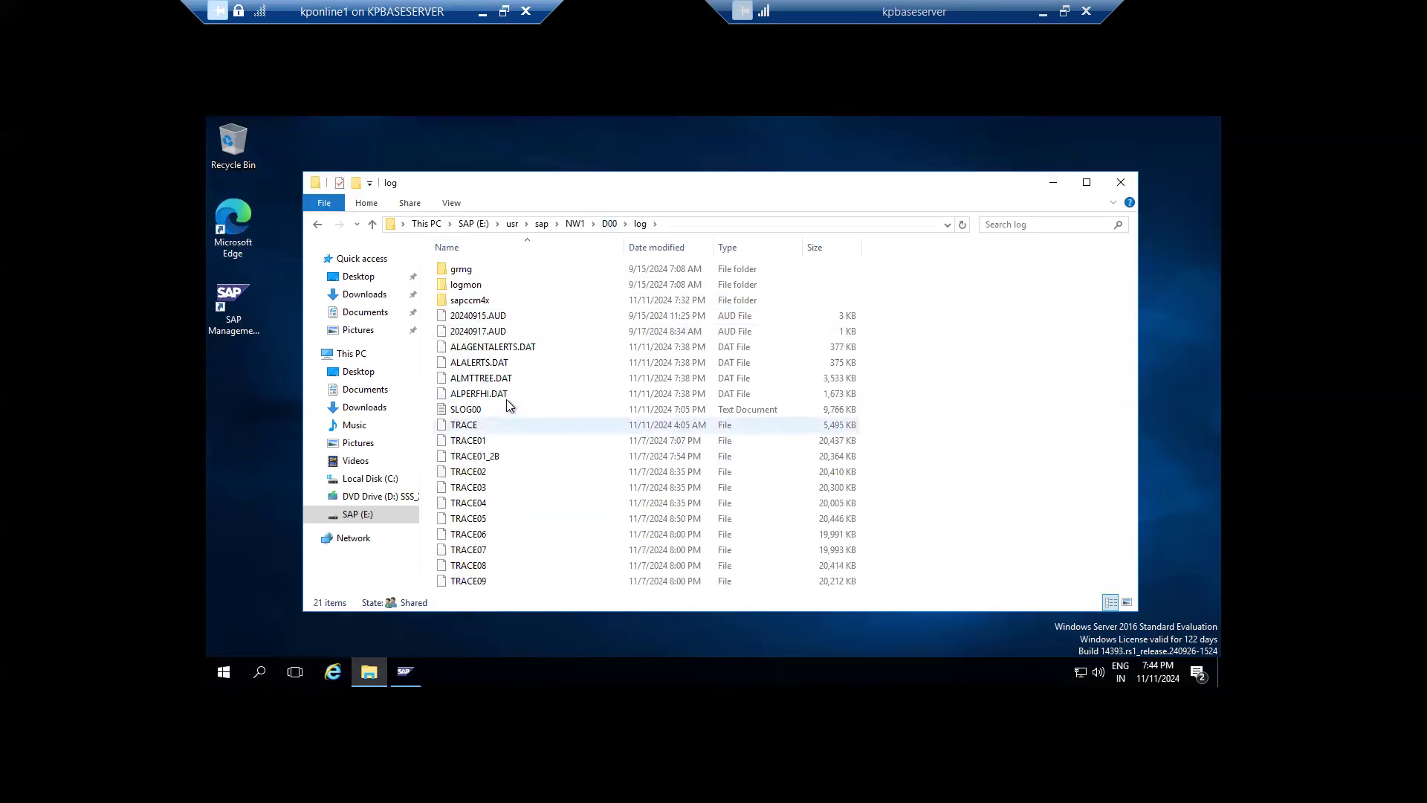
pyautogui.click(610, 224)
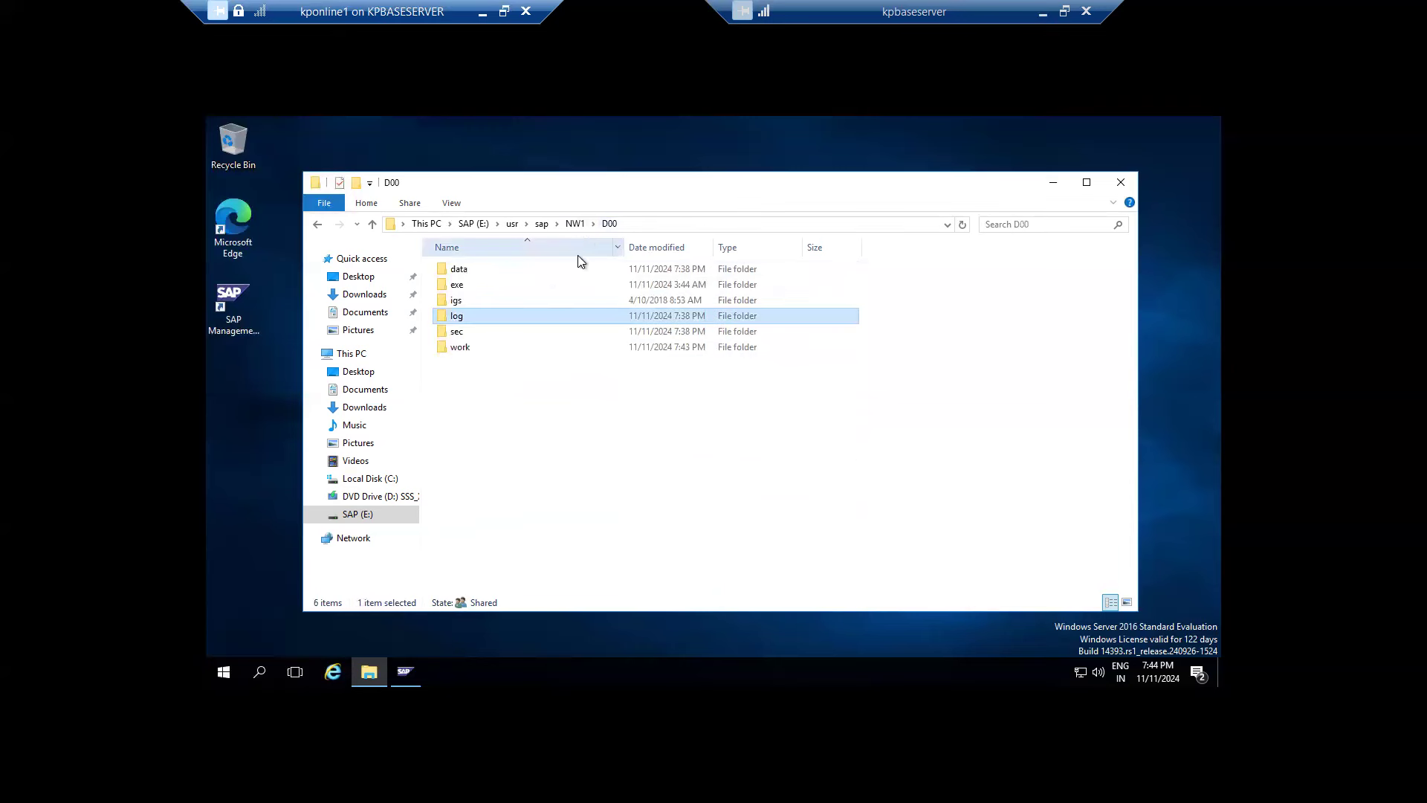
# View the contents of the data and work folders in D00, returning to D00 after each.
pyautogui.click(456, 273)
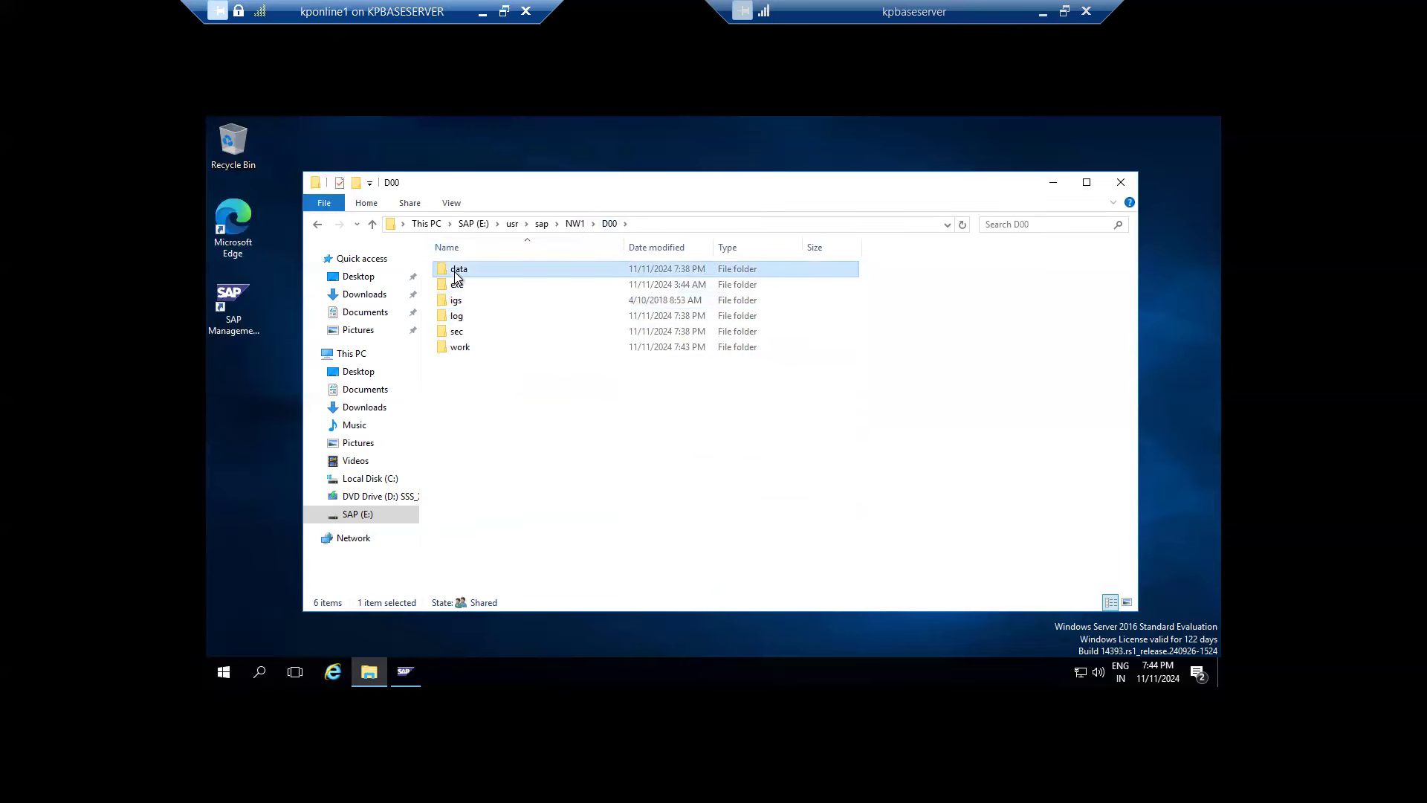
pyautogui.doubleClick(455, 272)
pyautogui.scroll(-4, 520, 416)
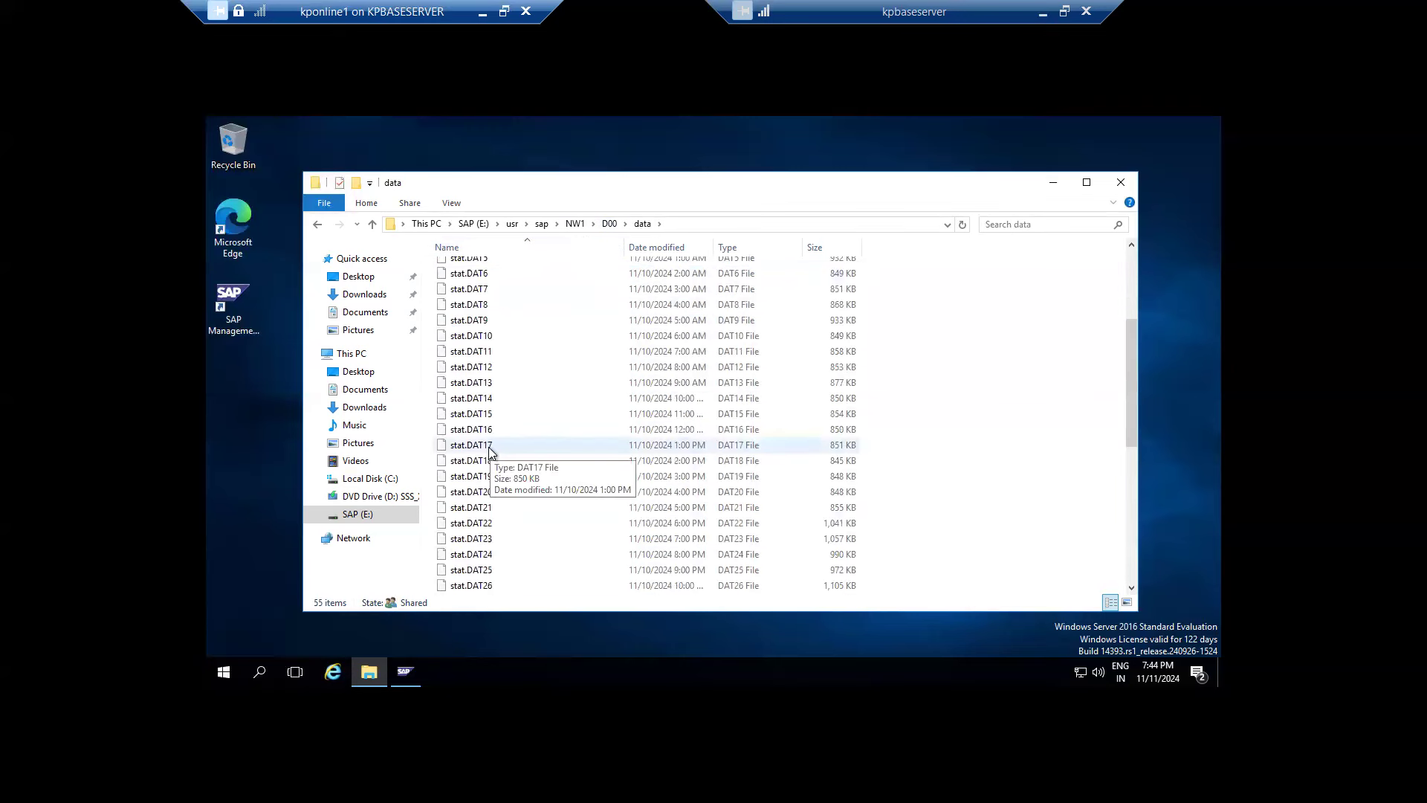
pyautogui.scroll(4, 512, 402)
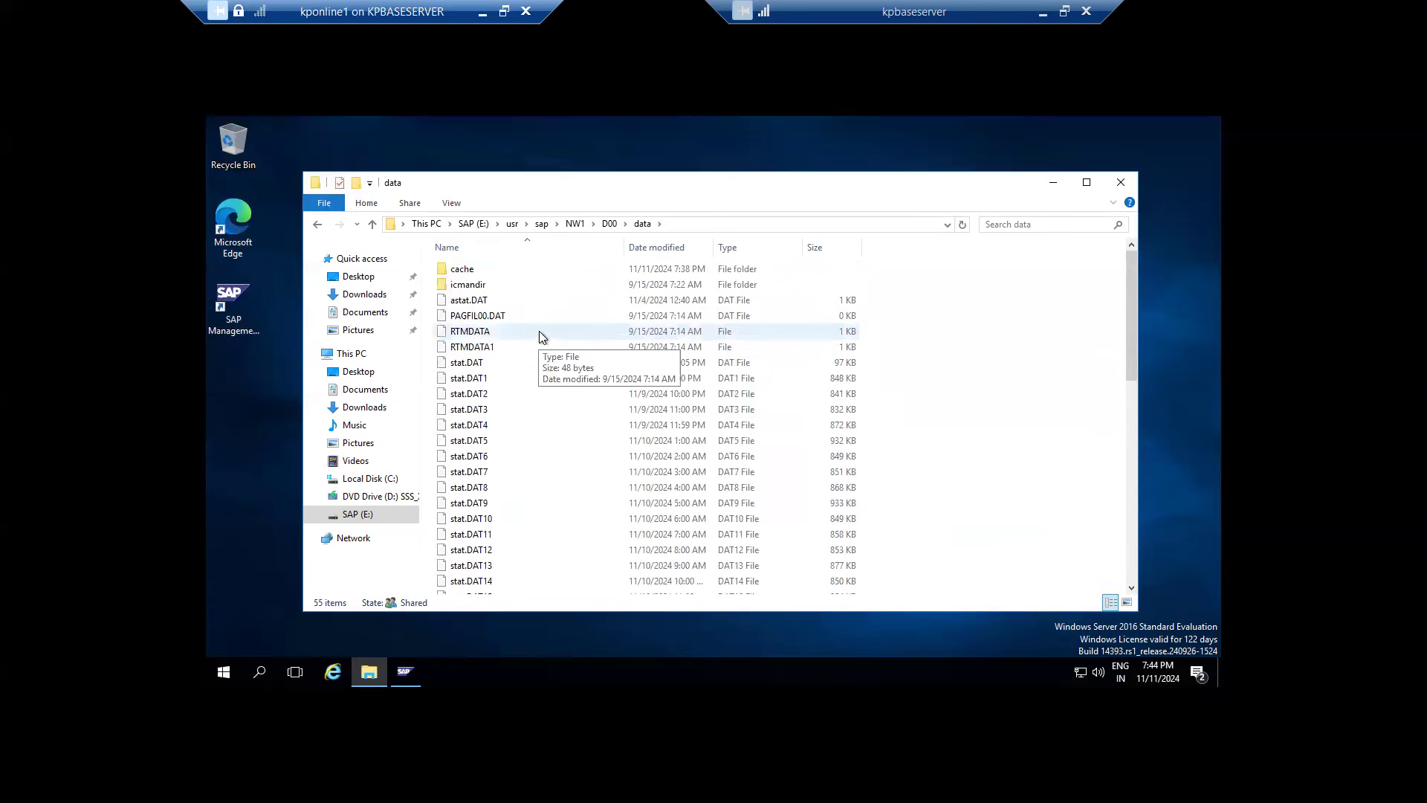
pyautogui.click(610, 224)
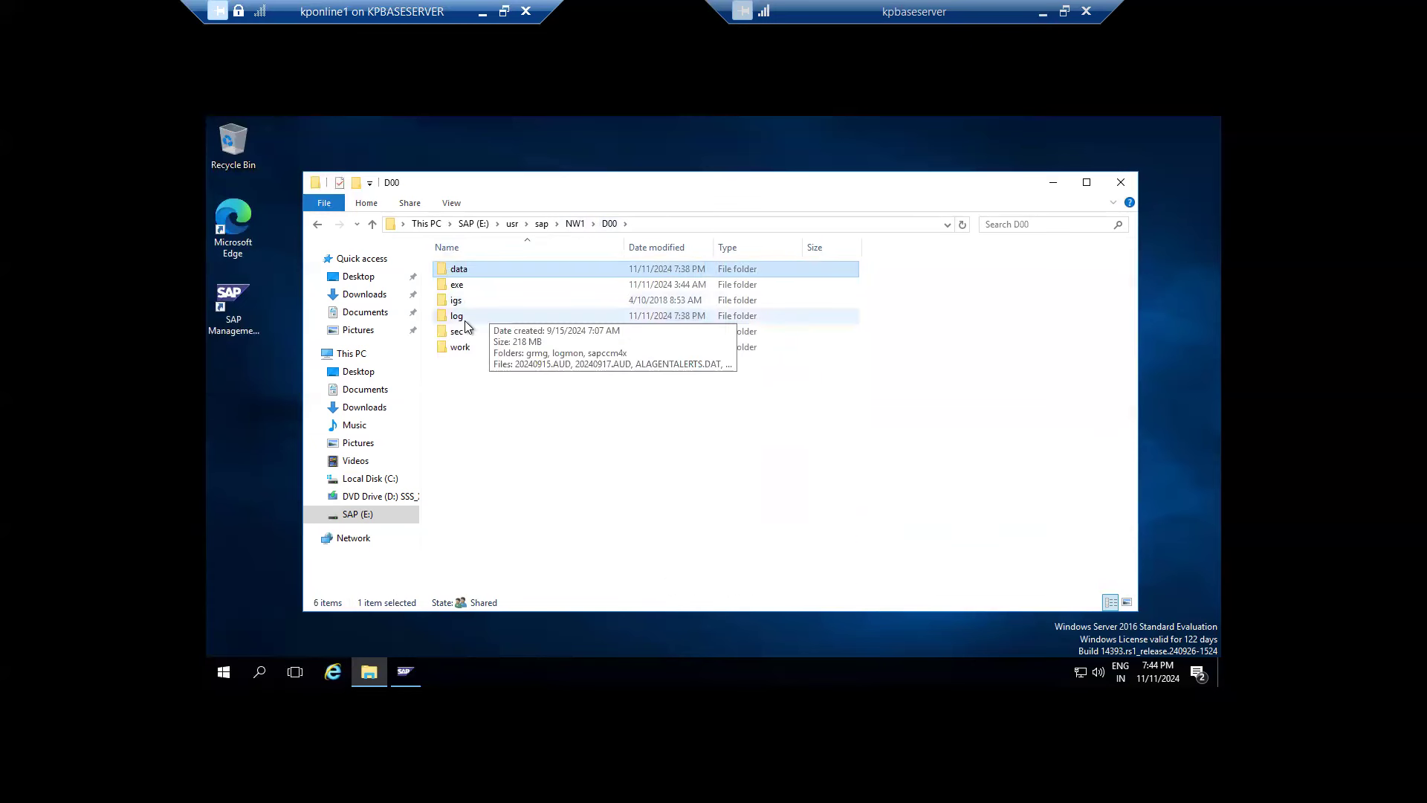
pyautogui.doubleClick(455, 348)
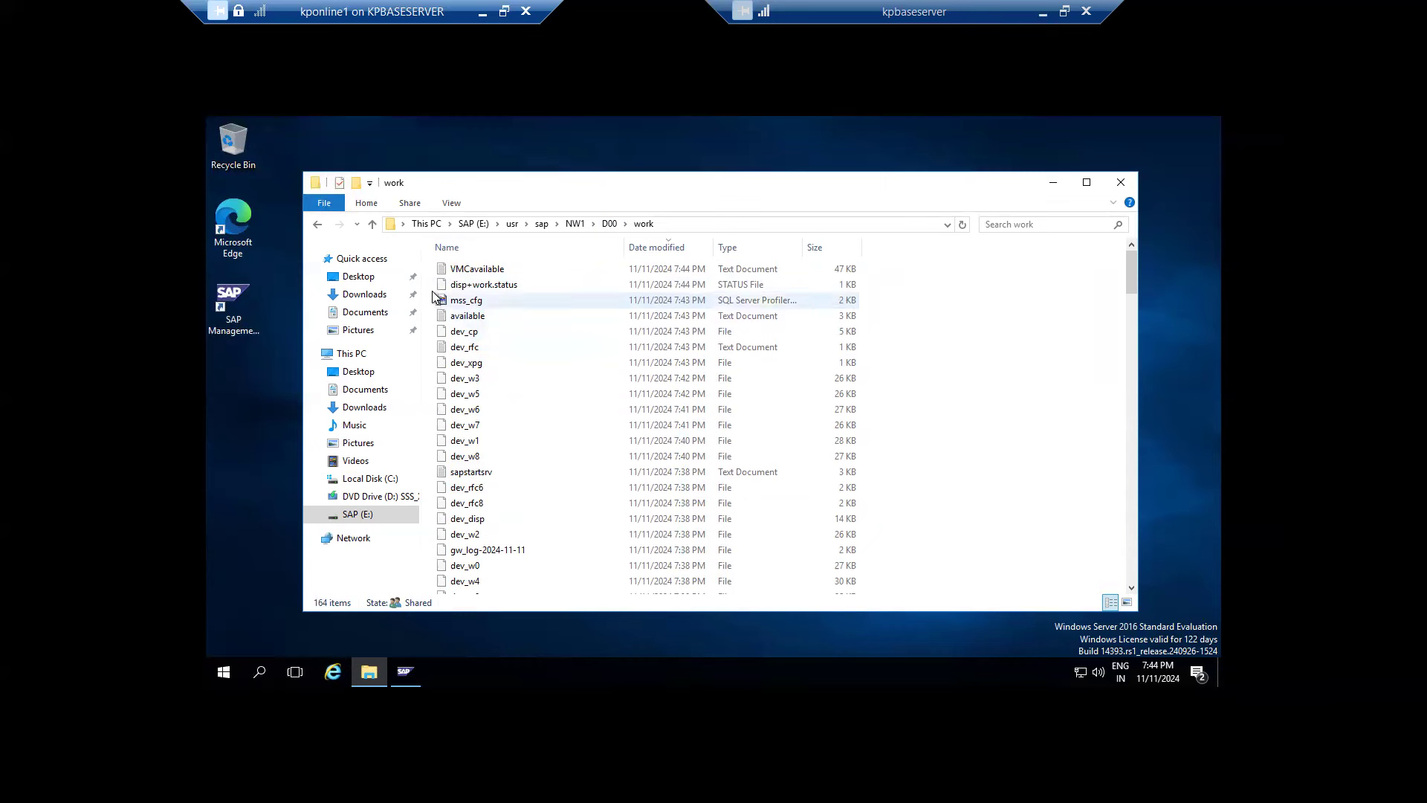
pyautogui.click(610, 225)
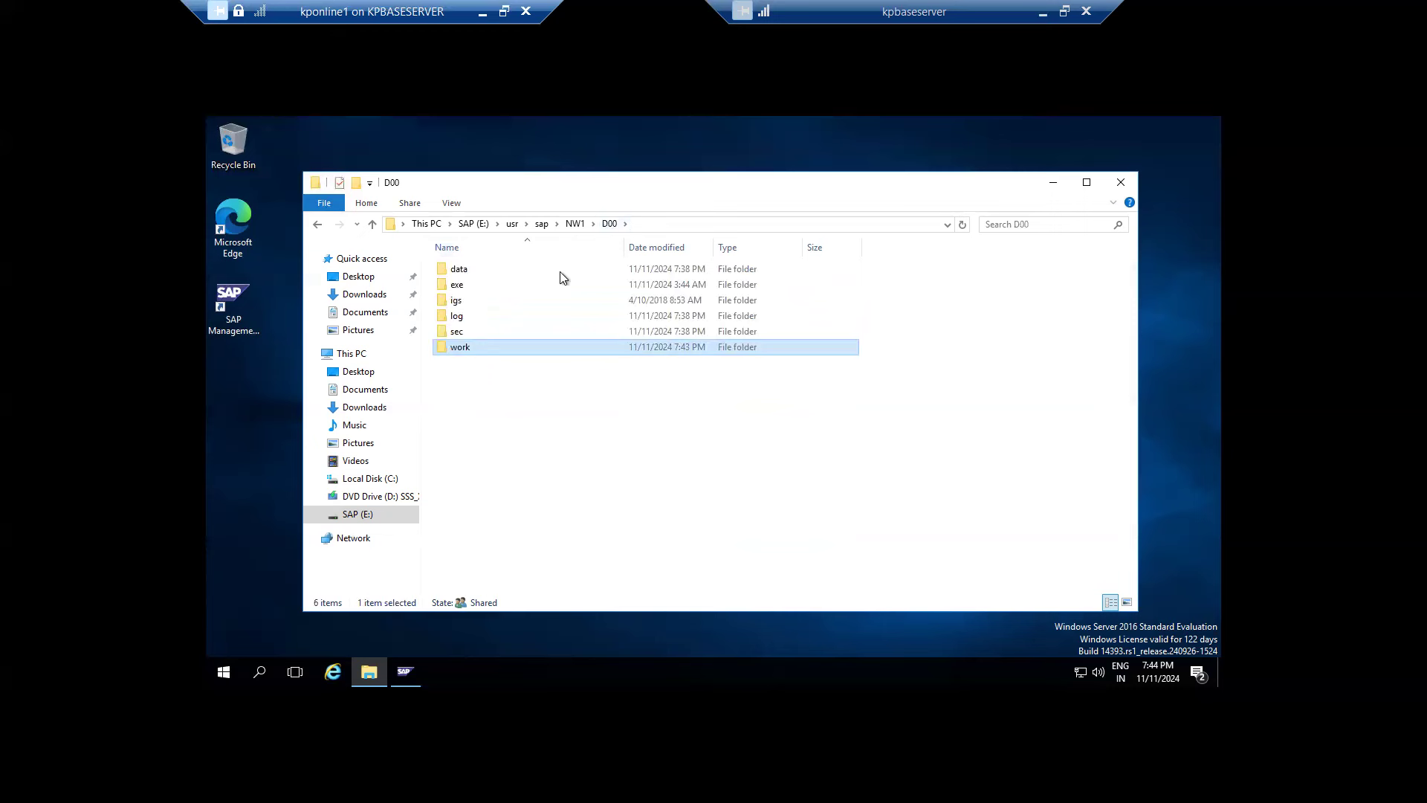
# Go up to NW1, view the work folder inside ASCS01 and point out its dev_ms trace file.
pyautogui.click(572, 225)
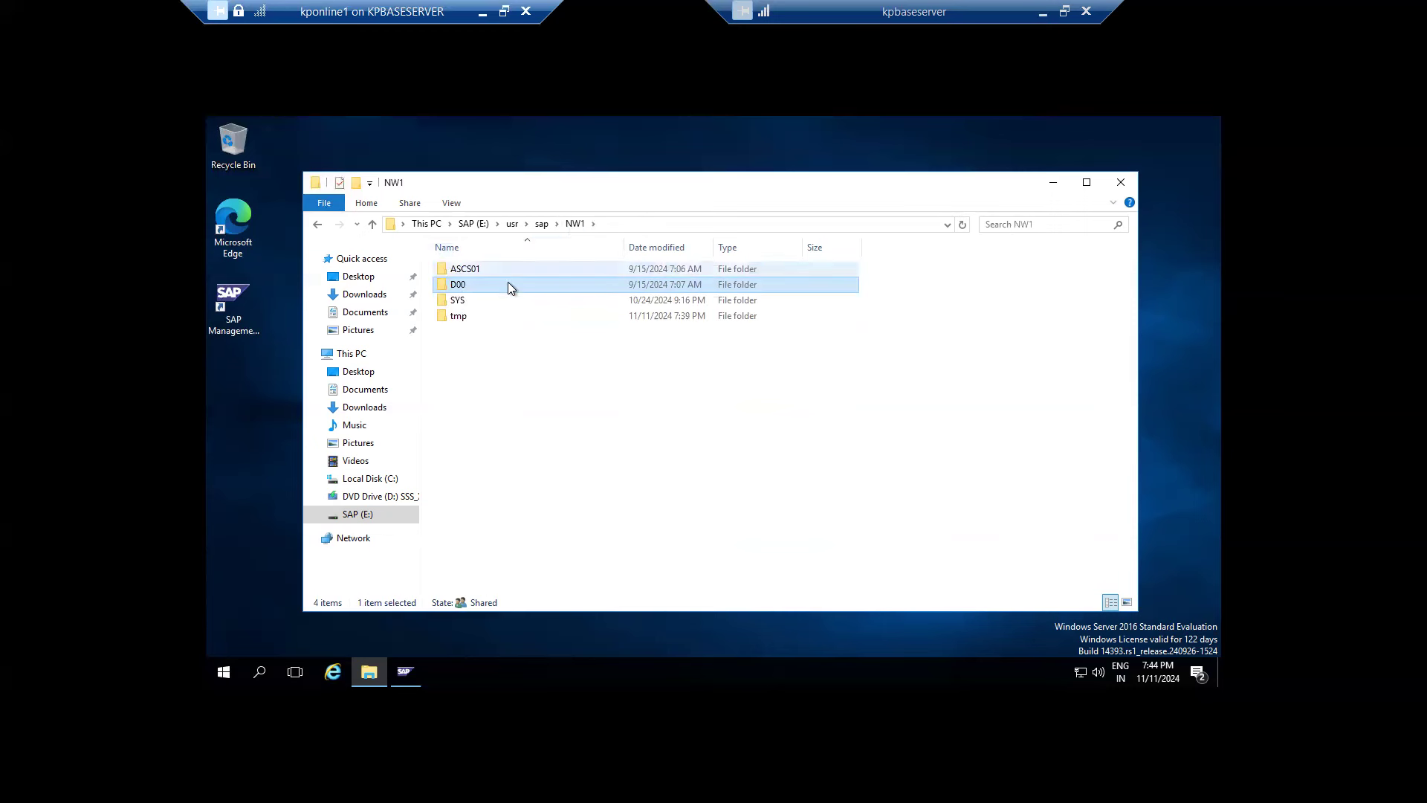
pyautogui.doubleClick(453, 269)
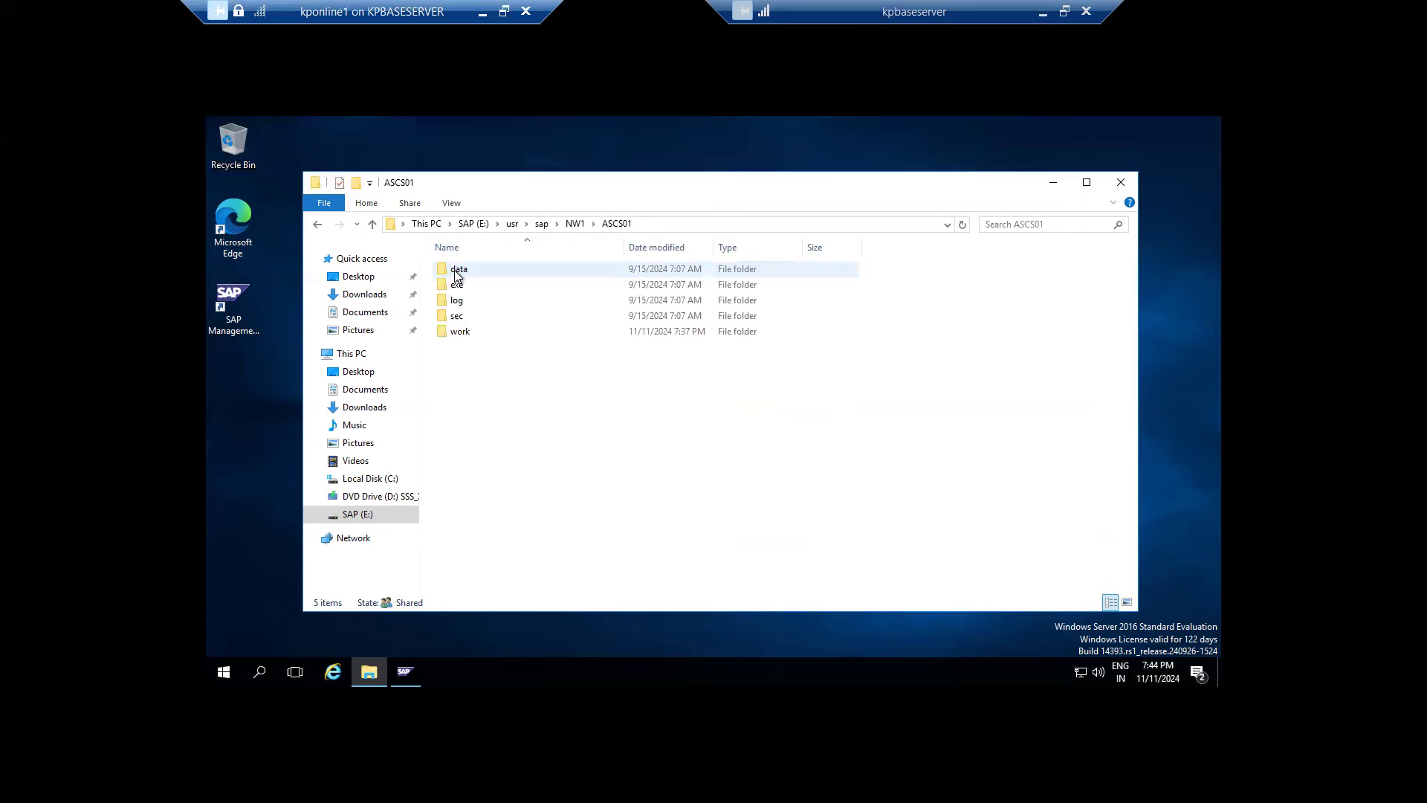
pyautogui.doubleClick(472, 332)
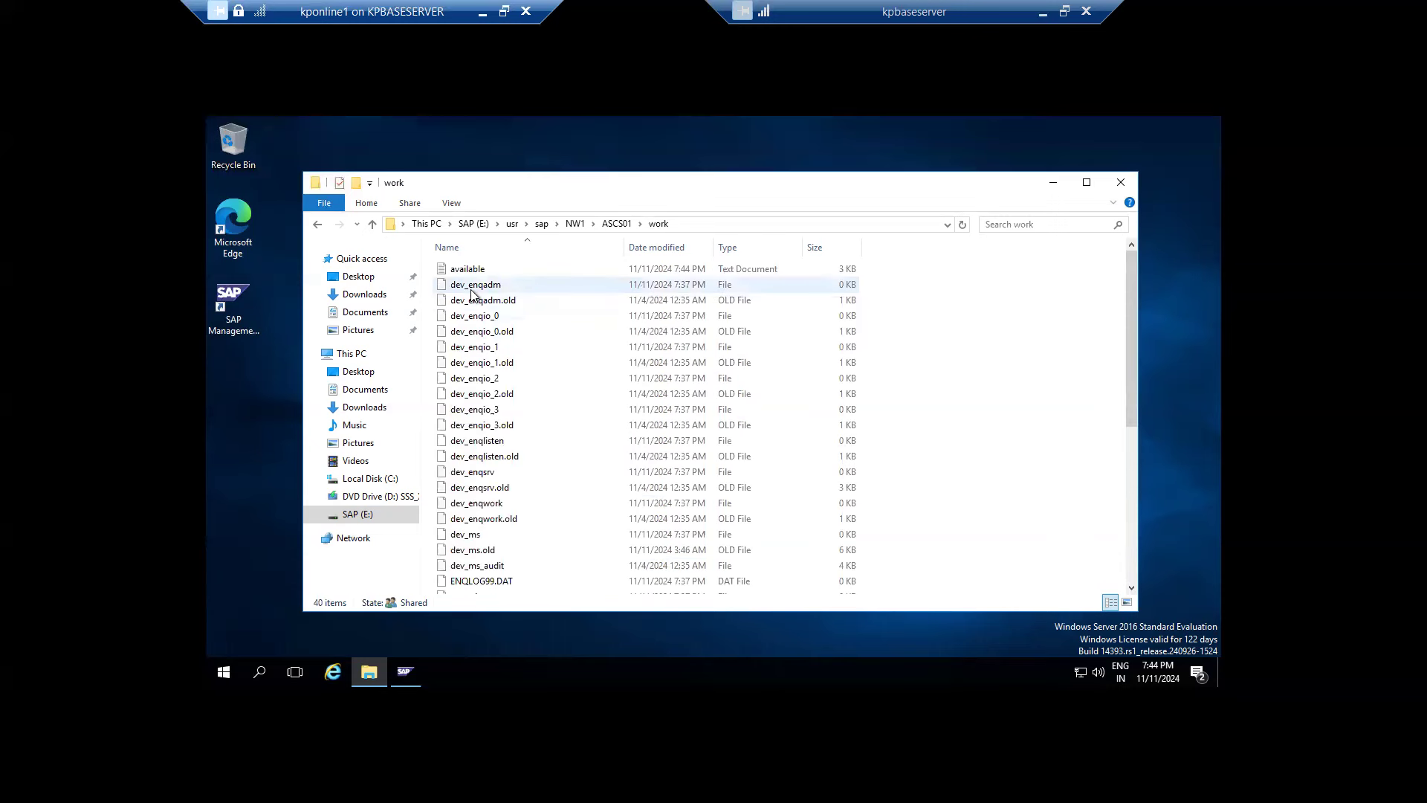
pyautogui.click(616, 223)
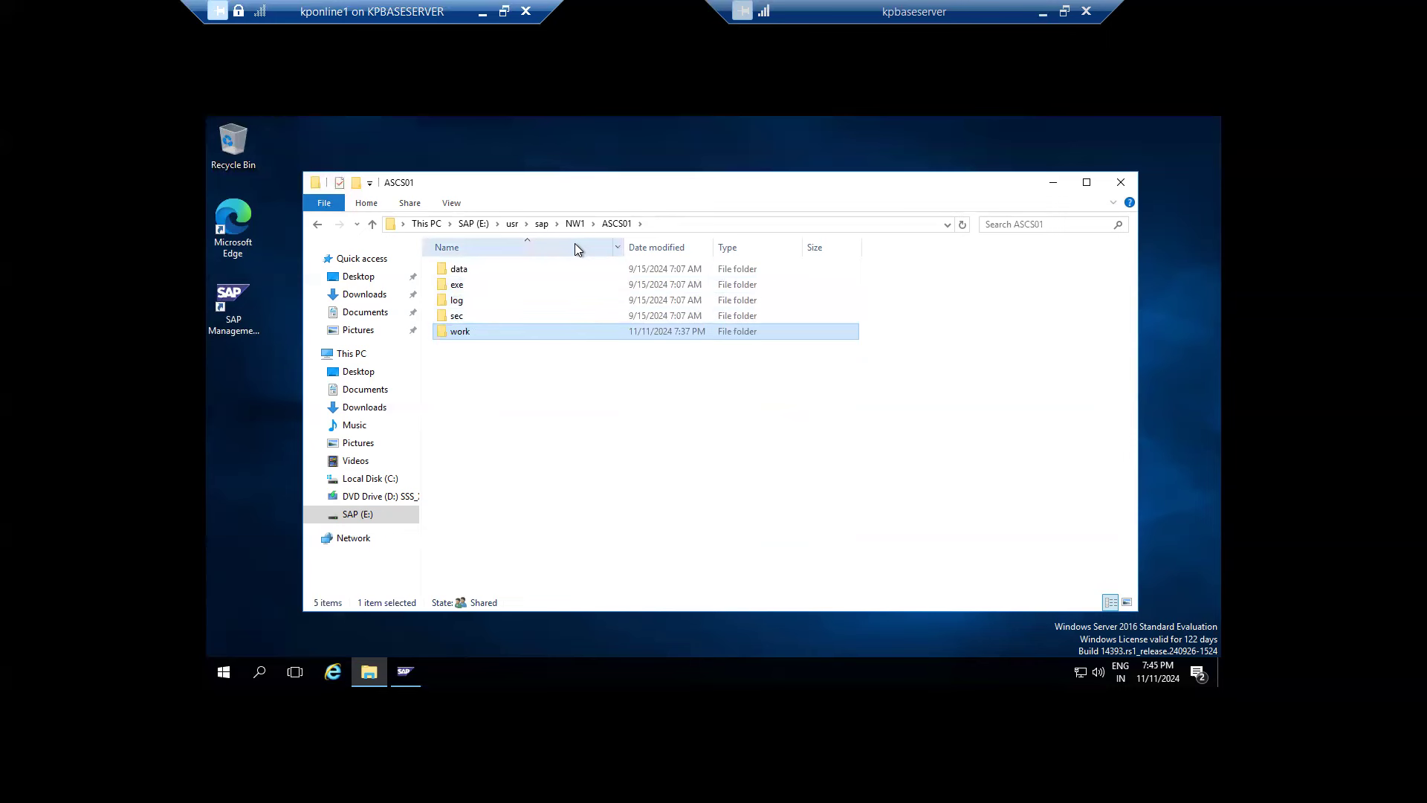
pyautogui.doubleClick(471, 333)
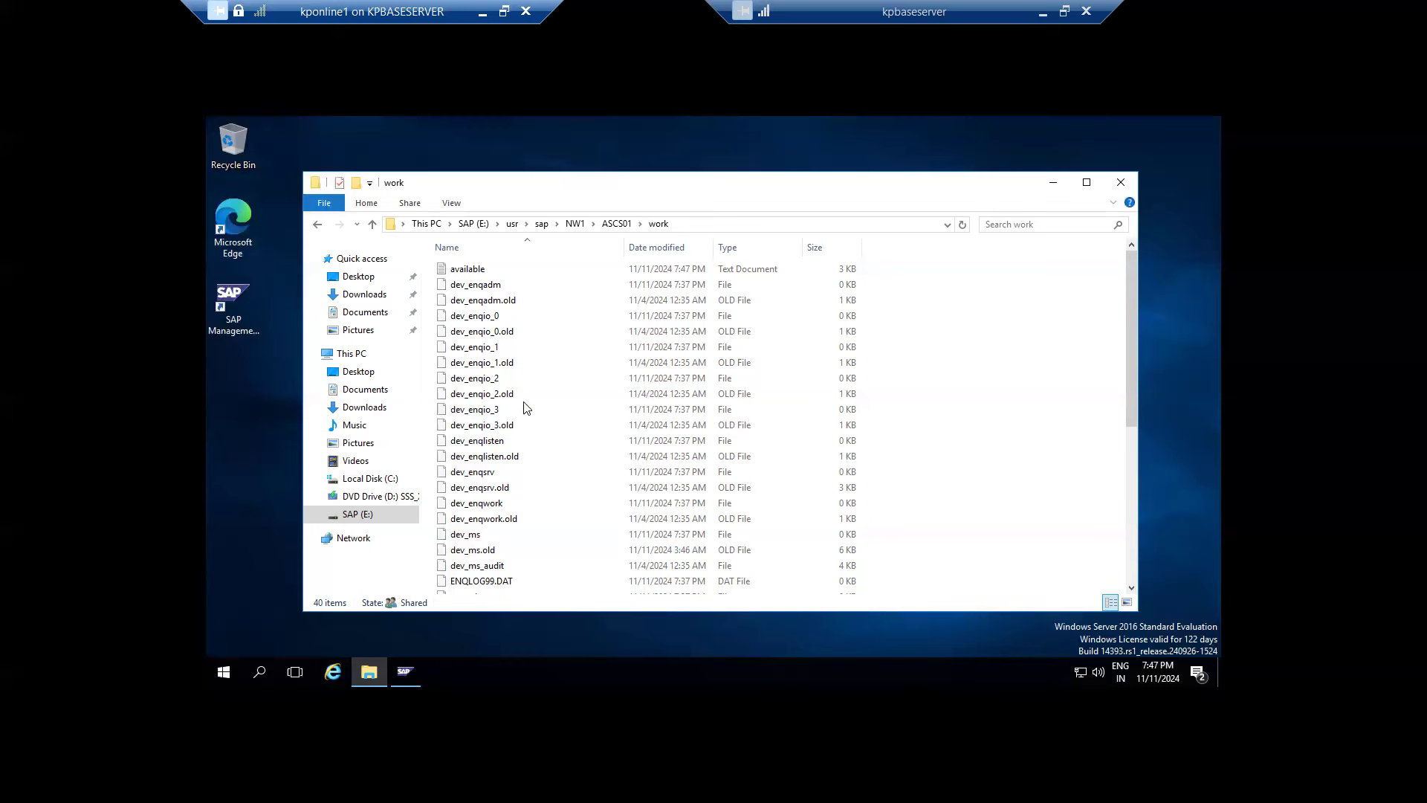
pyautogui.click(461, 537)
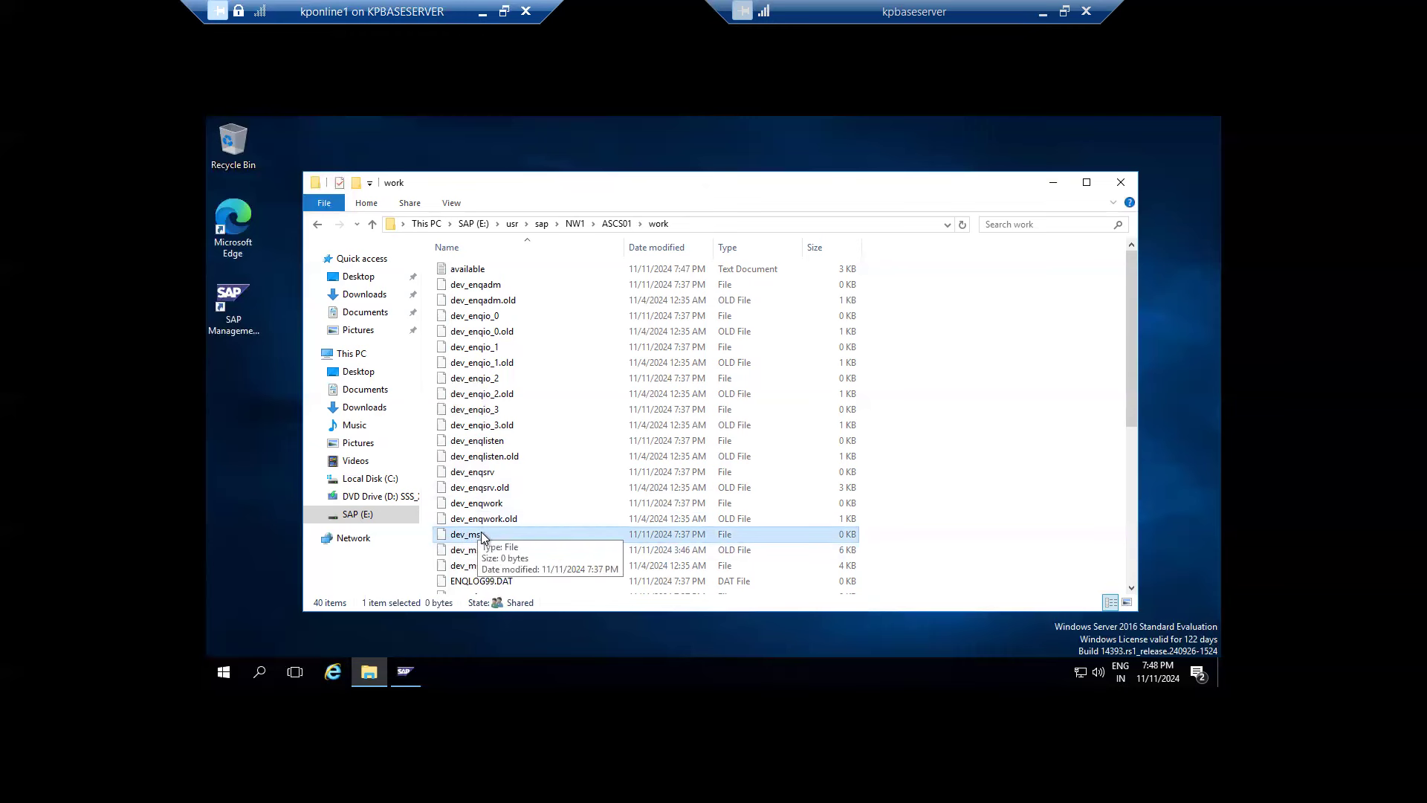
pyautogui.click(612, 225)
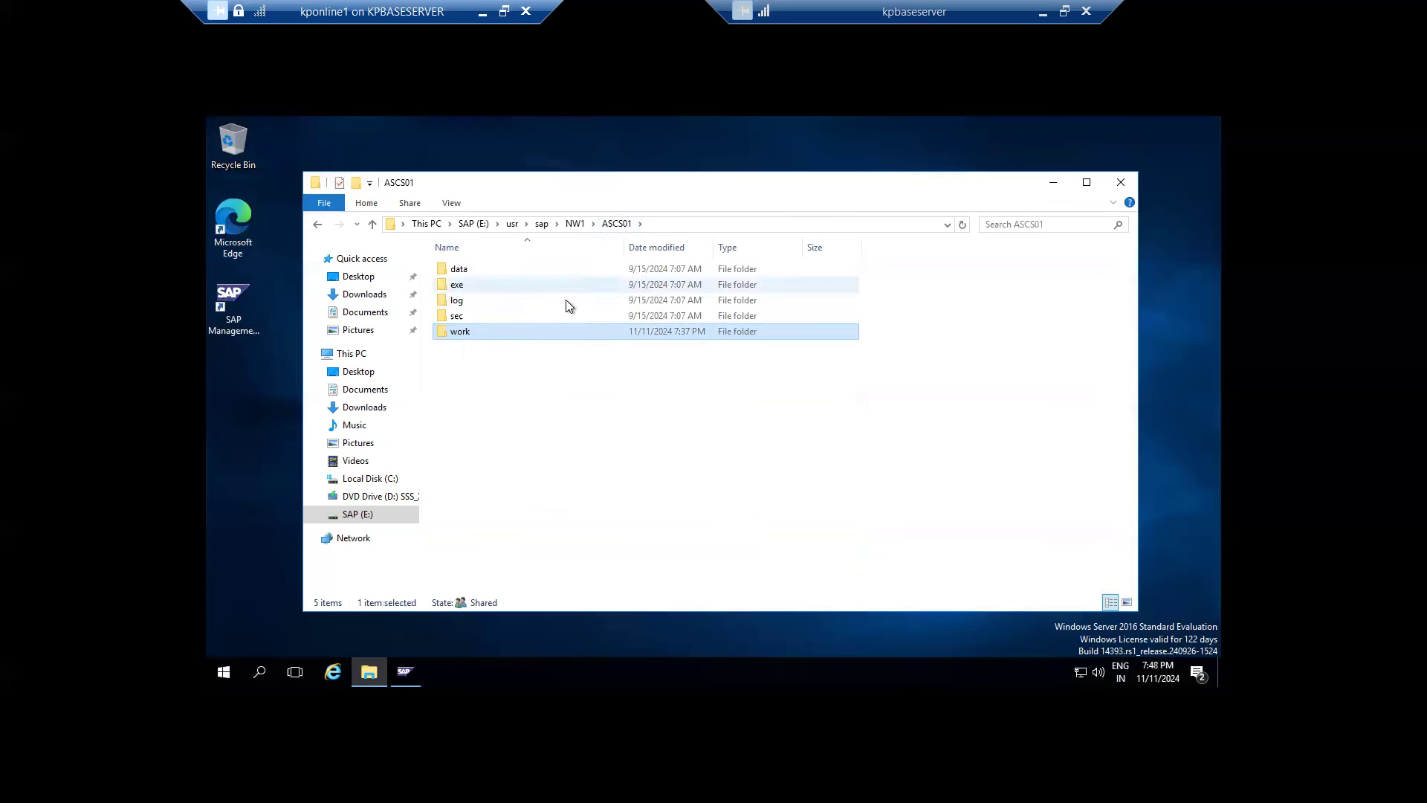
# Go back to NW1 and step through the ASCS01, D00 and SYS folders, ending in D00.
pyautogui.click(575, 224)
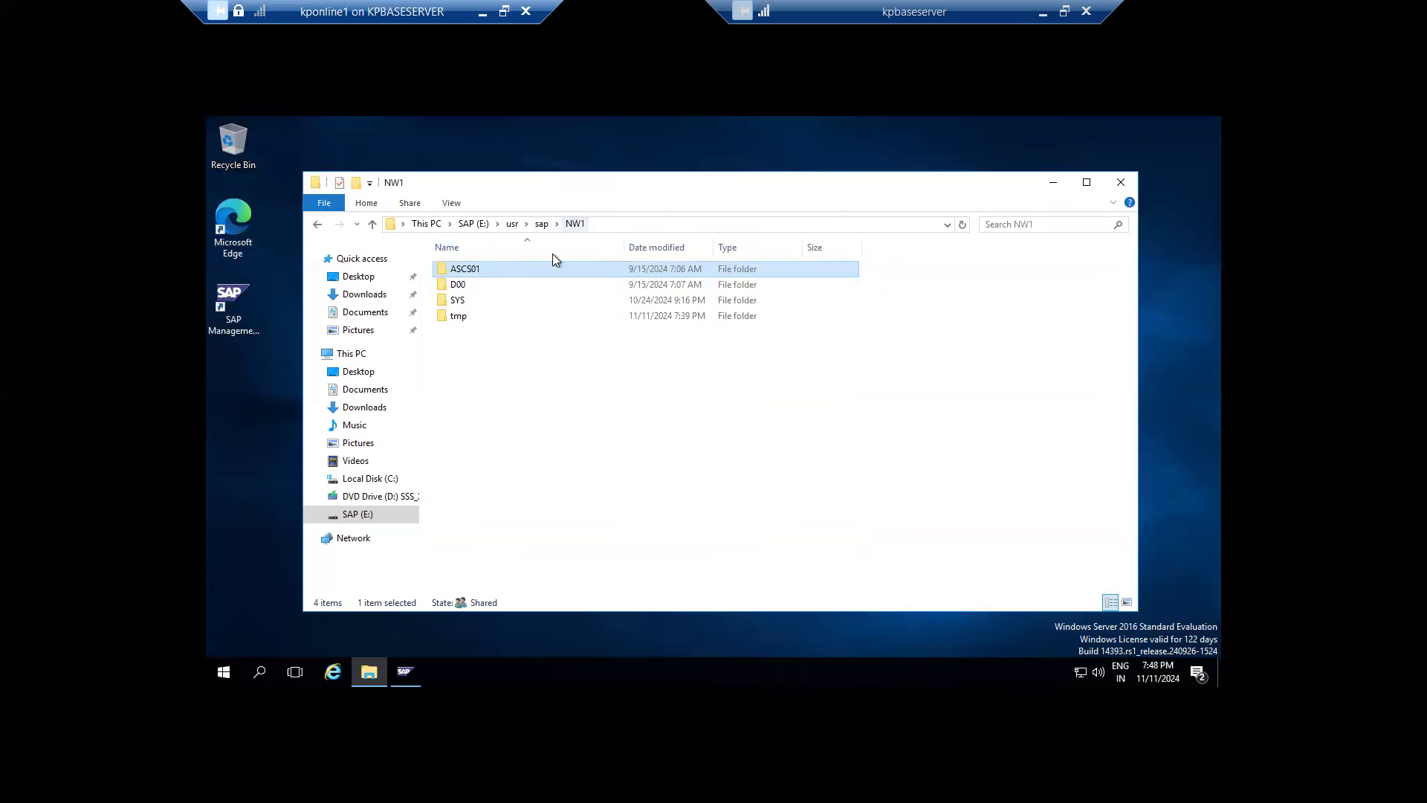
pyautogui.doubleClick(457, 273)
pyautogui.click(457, 285)
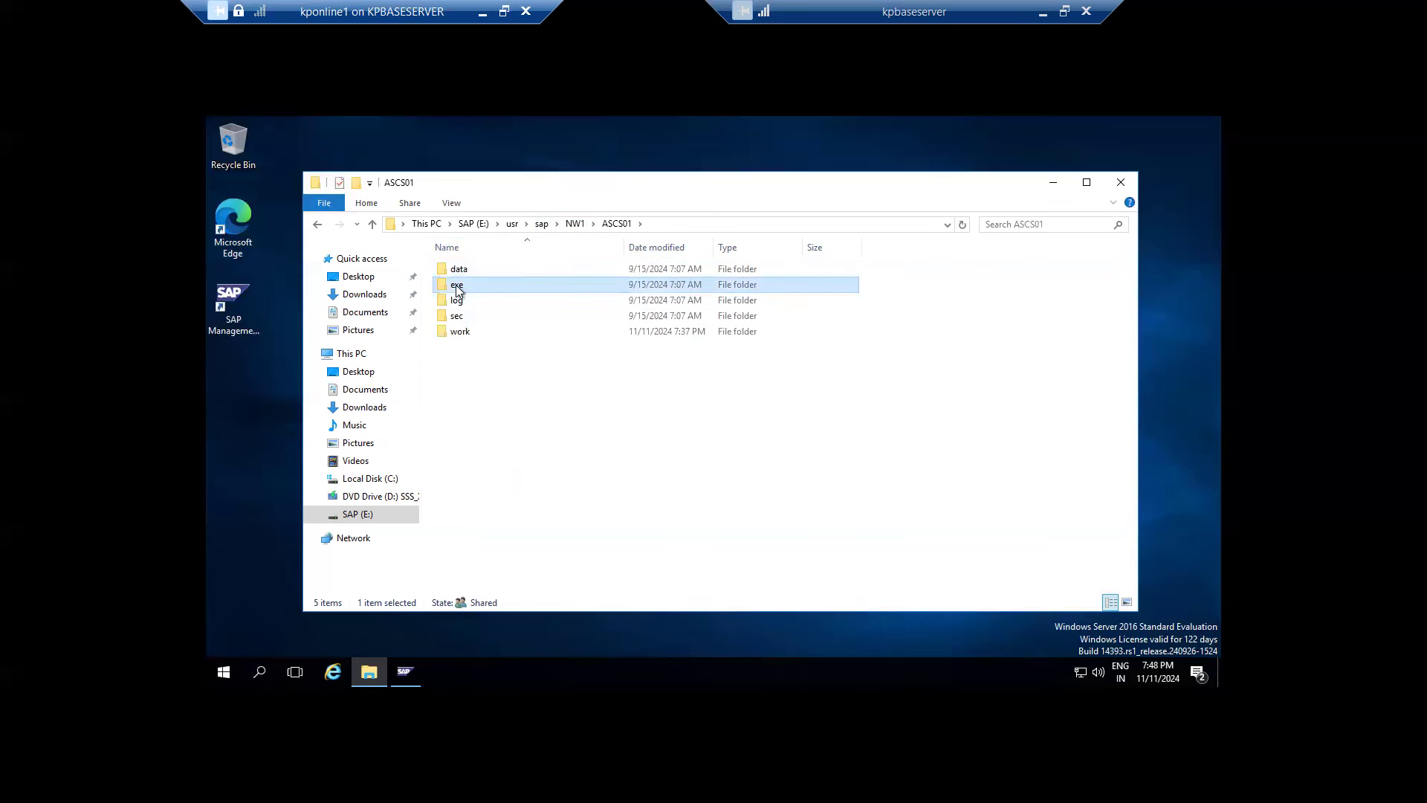
pyautogui.click(575, 223)
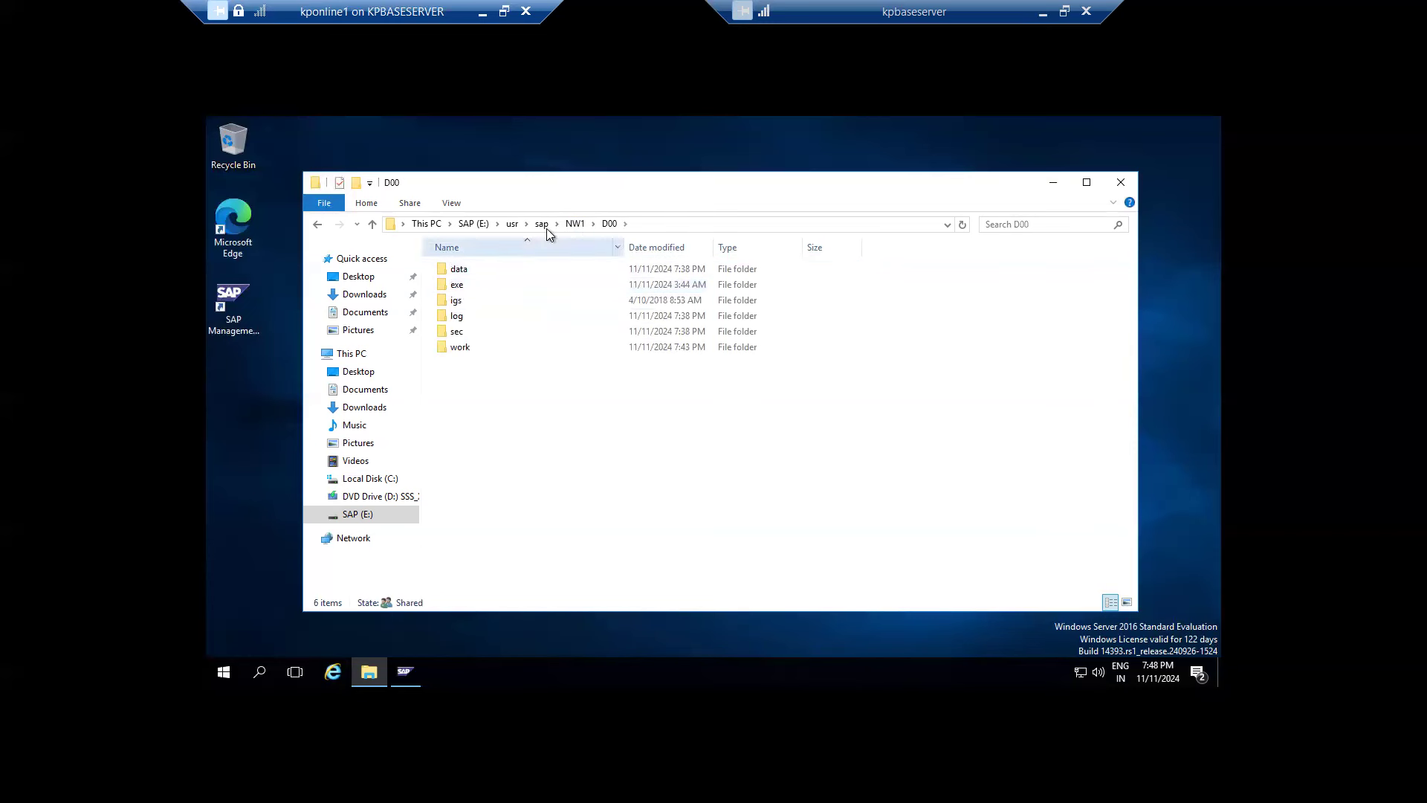
pyautogui.doubleClick(461, 301)
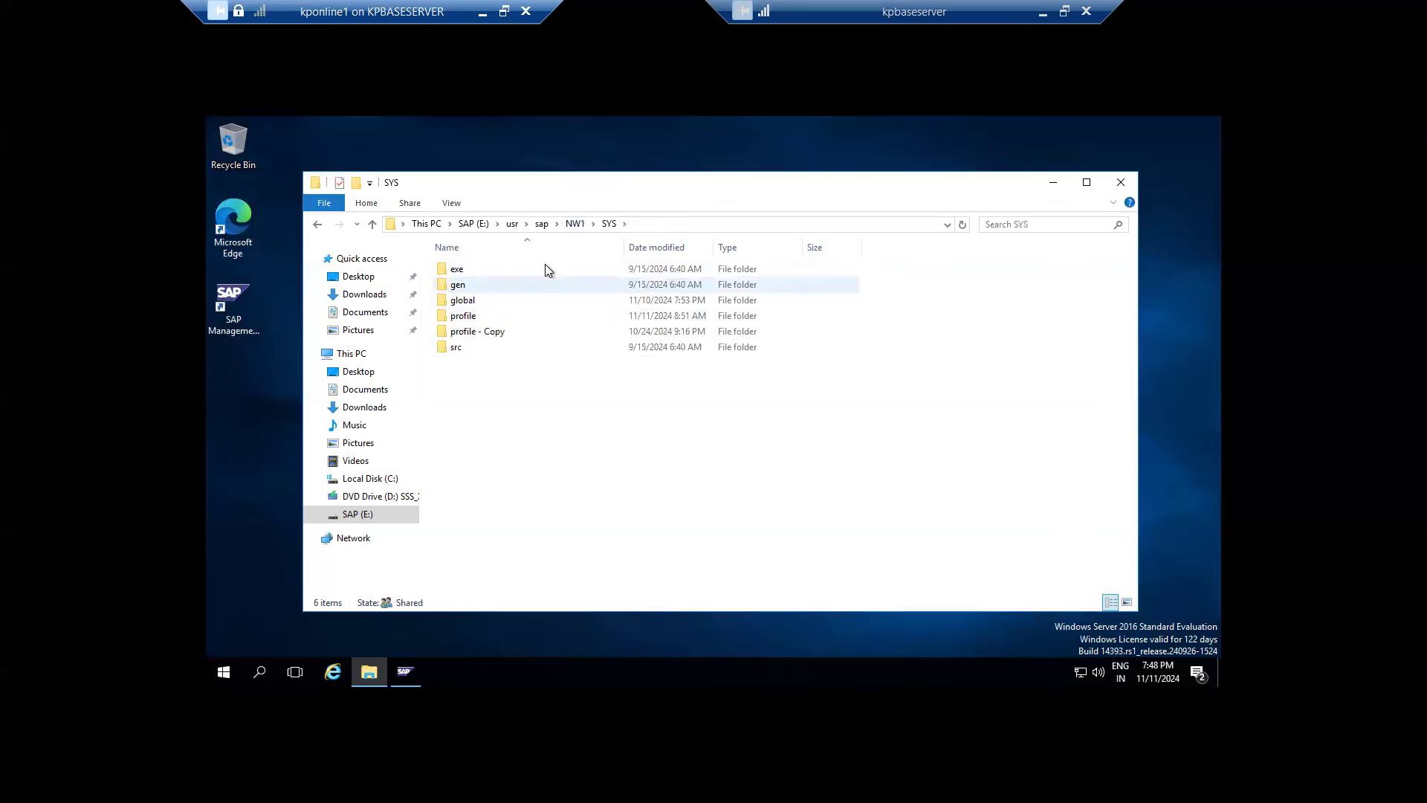
pyautogui.click(575, 224)
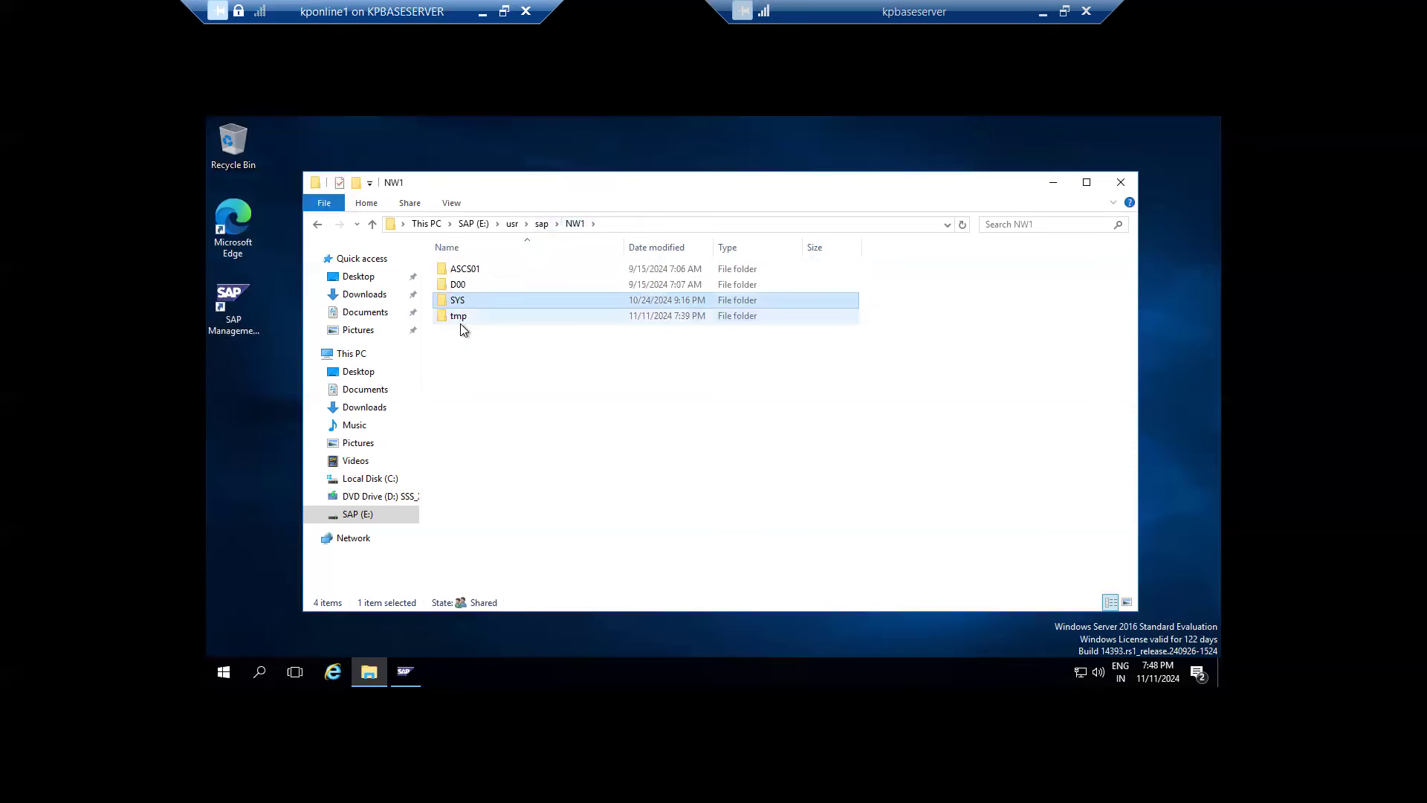
pyautogui.doubleClick(459, 285)
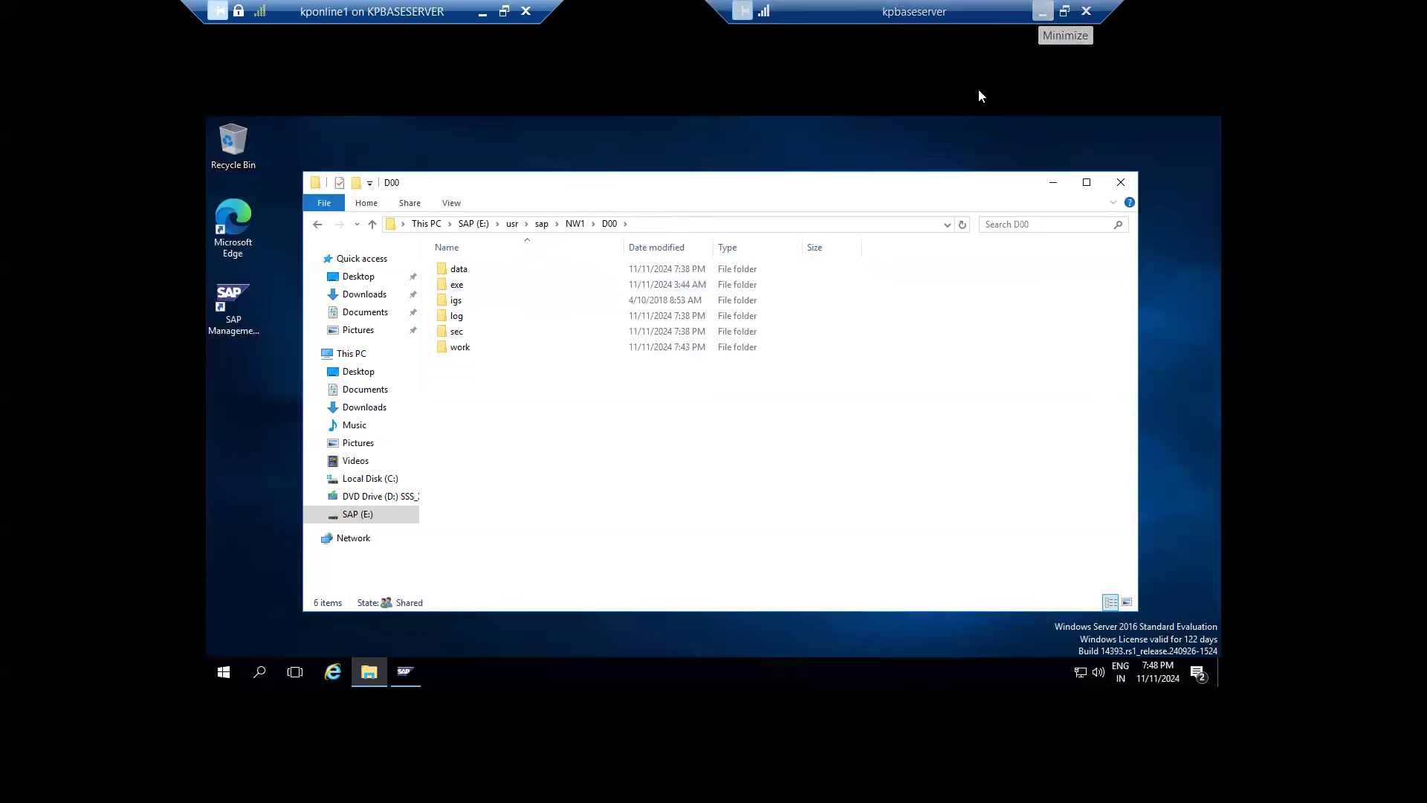
# Minimize the kponline1, Hyper-V Manager and kpbaseserver windows to return to the Paint notes.
pyautogui.click(409, 676)
pyautogui.click(408, 677)
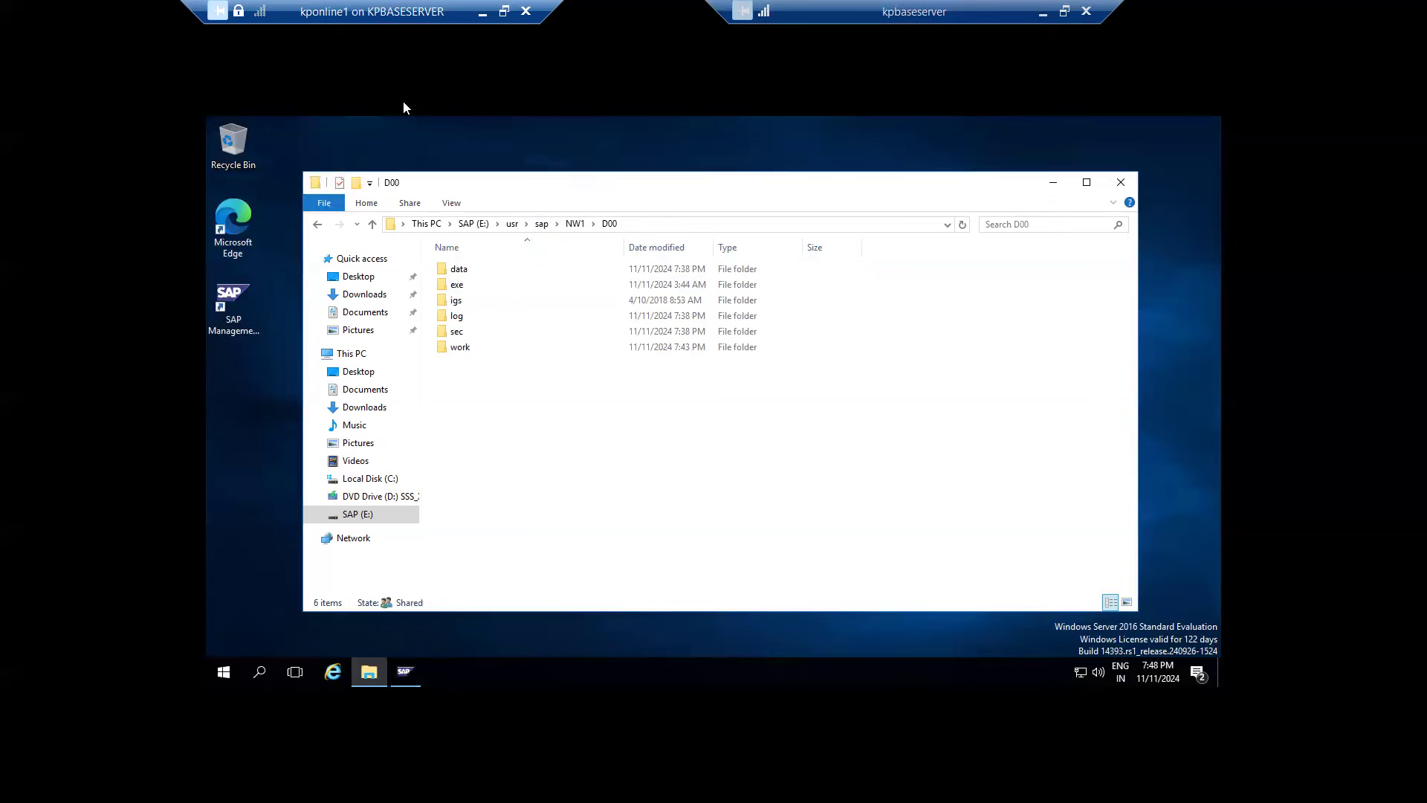
pyautogui.click(482, 11)
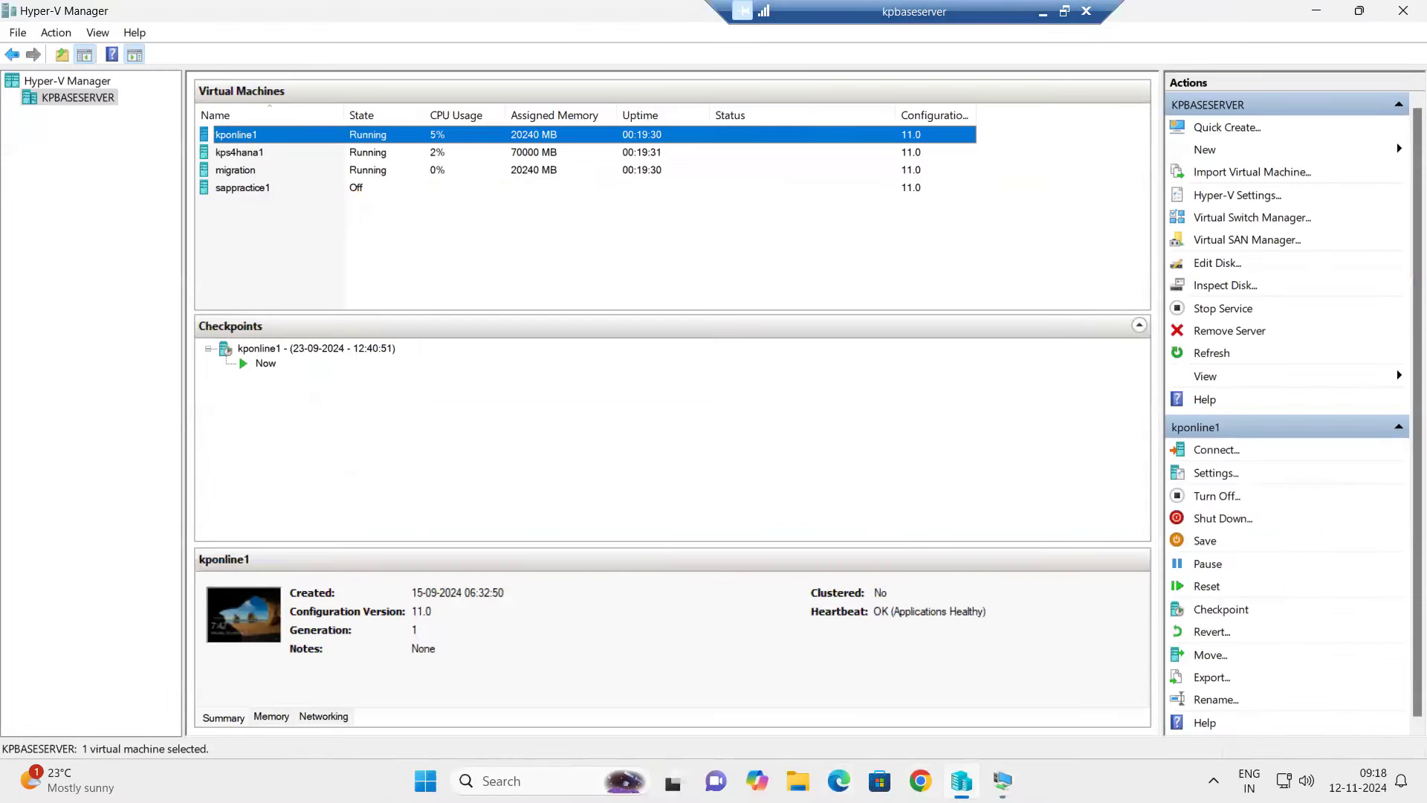
pyautogui.moveTo(1002, 781)
pyautogui.click(1313, 13)
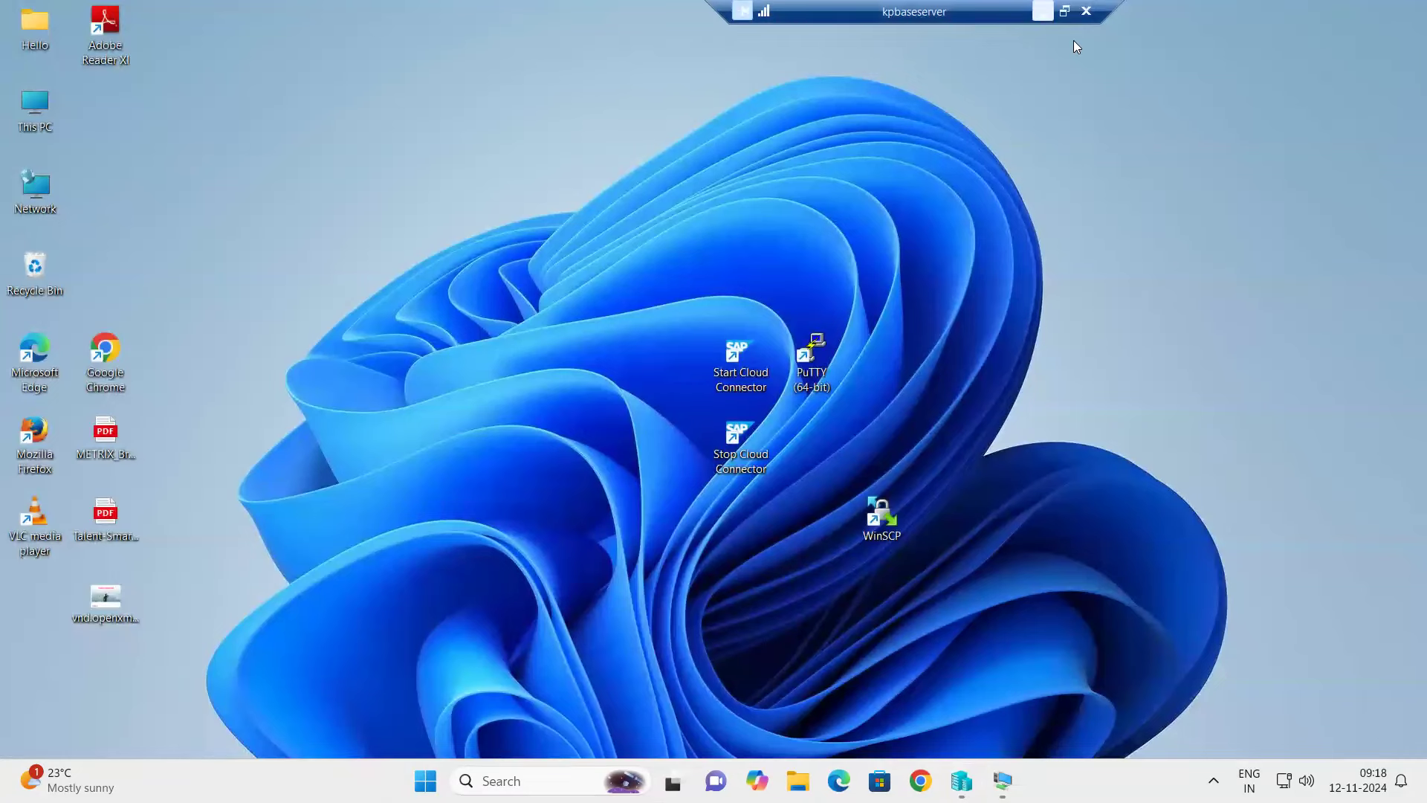
pyautogui.click(1043, 13)
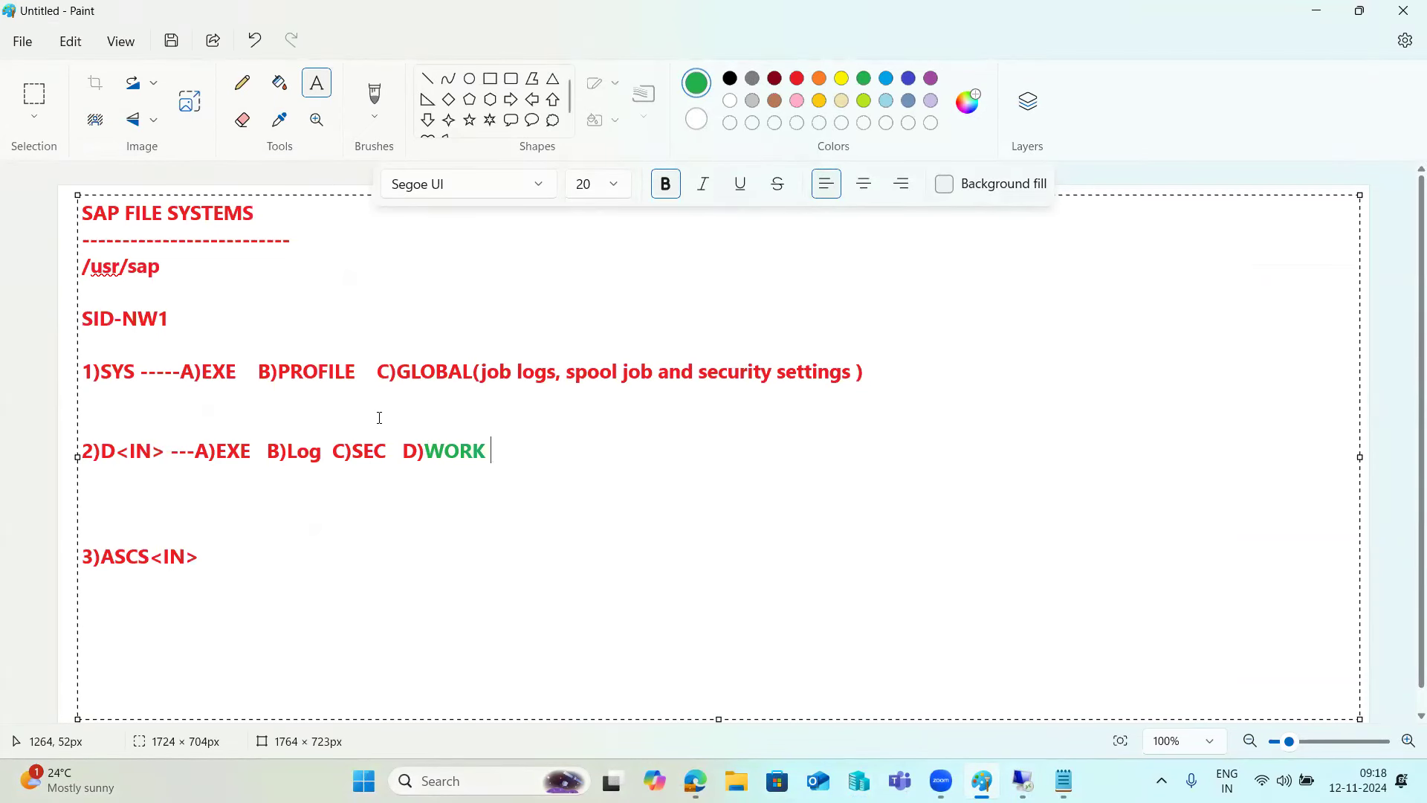
# Copy the ")EXE B)Log C)SEC D)WORK" listing from the D<IN> line to the end of the ASCS<IN> line.
pyautogui.moveTo(425, 451); pyautogui.dragTo(493, 457)
pyautogui.moveTo(209, 452); pyautogui.dragTo(487, 458)
pyautogui.hotkey('ctrl', 'c')
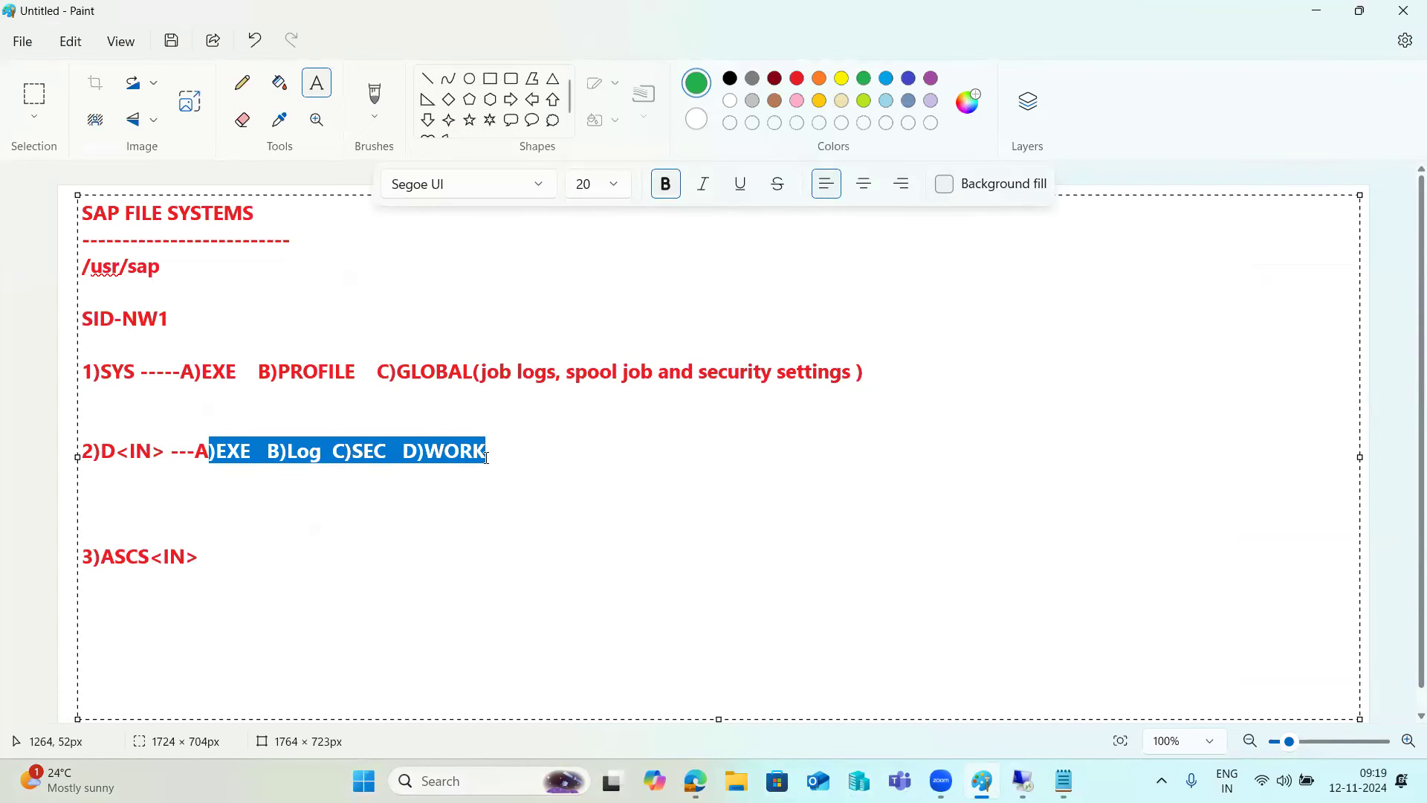
pyautogui.click(266, 553)
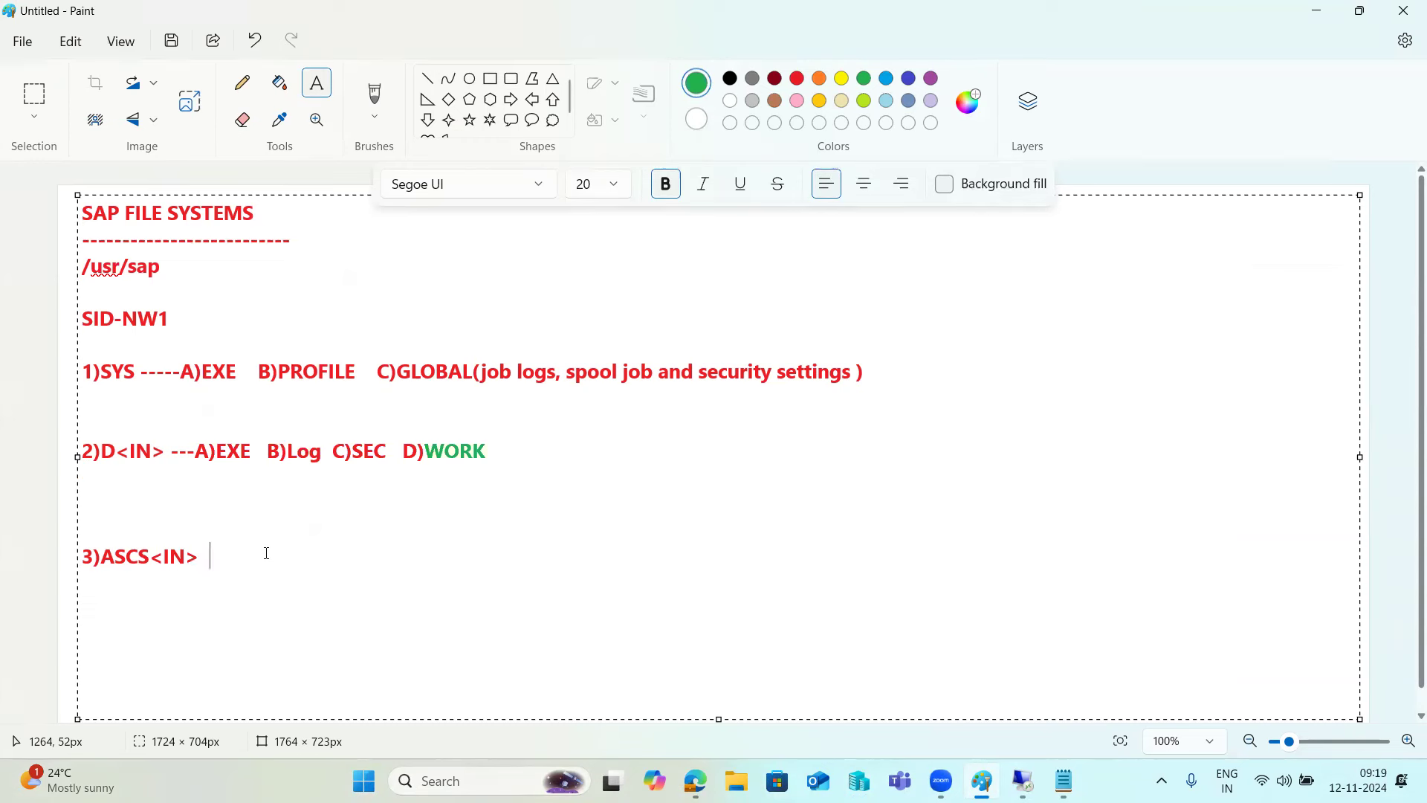
pyautogui.hotkey('ctrl', 'v')
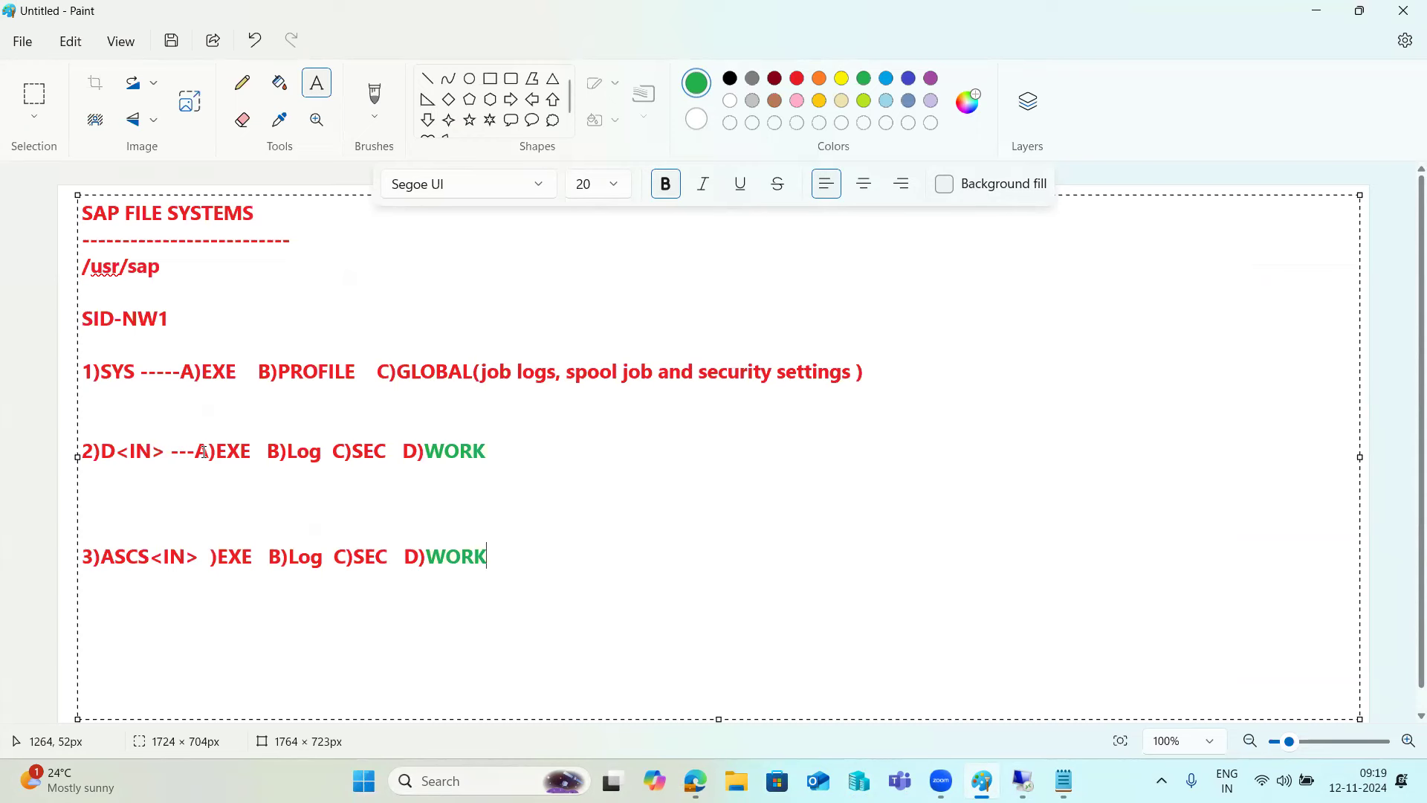
# Point out the WORK entry of D<IN>, the whole text and the EXE entry of SYS in the notes.
pyautogui.moveTo(425, 452); pyautogui.dragTo(496, 463)
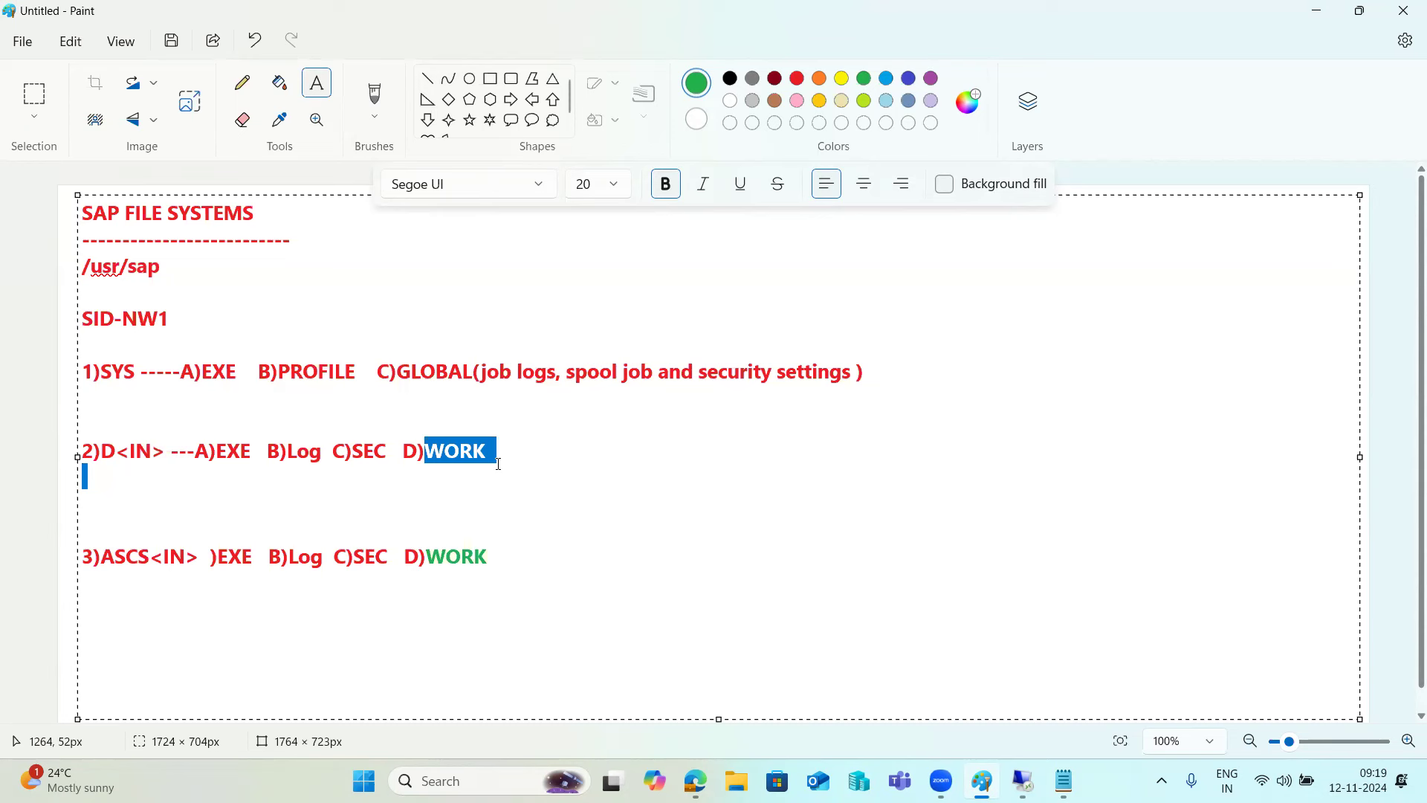
pyautogui.hotkey('ctrl', 'a')
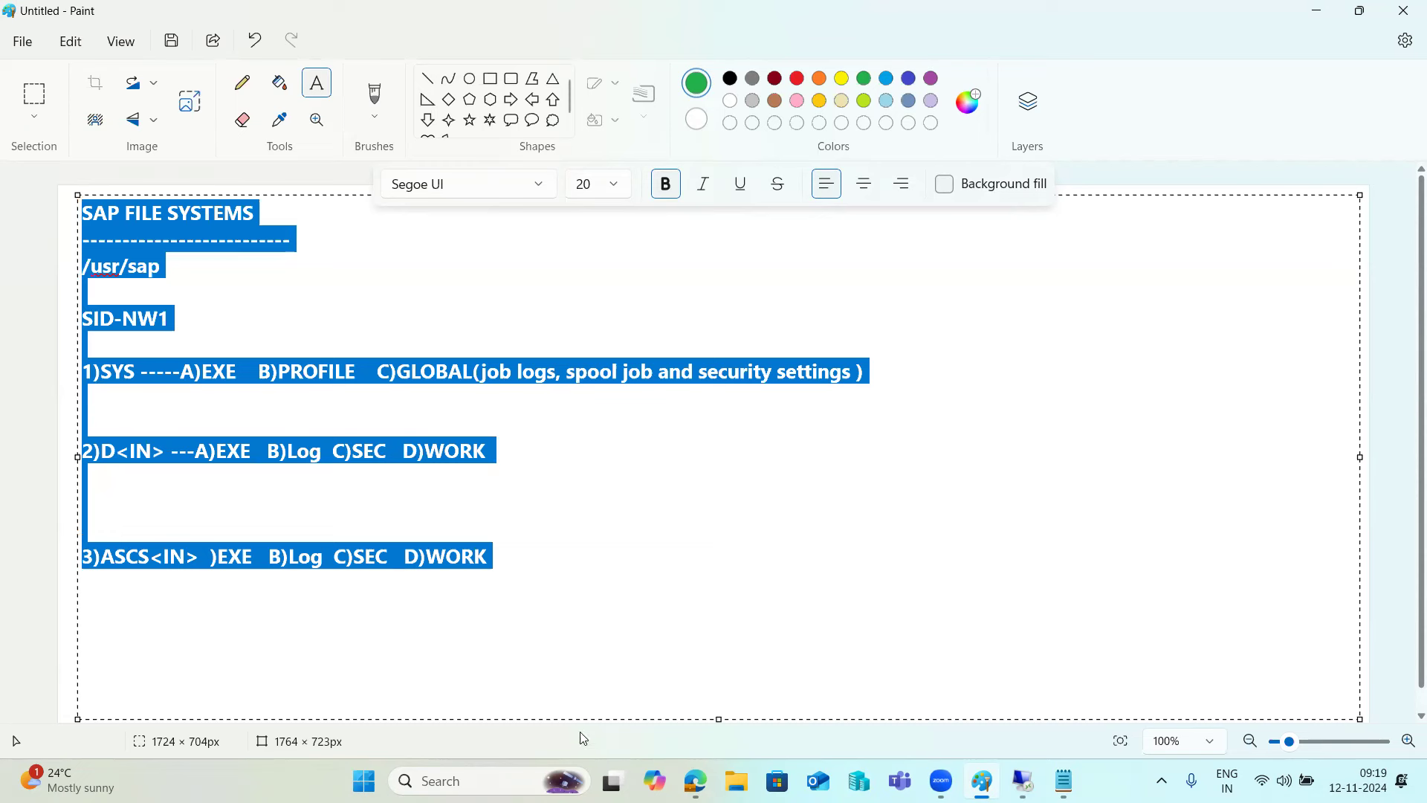
pyautogui.moveTo(242, 372); pyautogui.dragTo(181, 374)
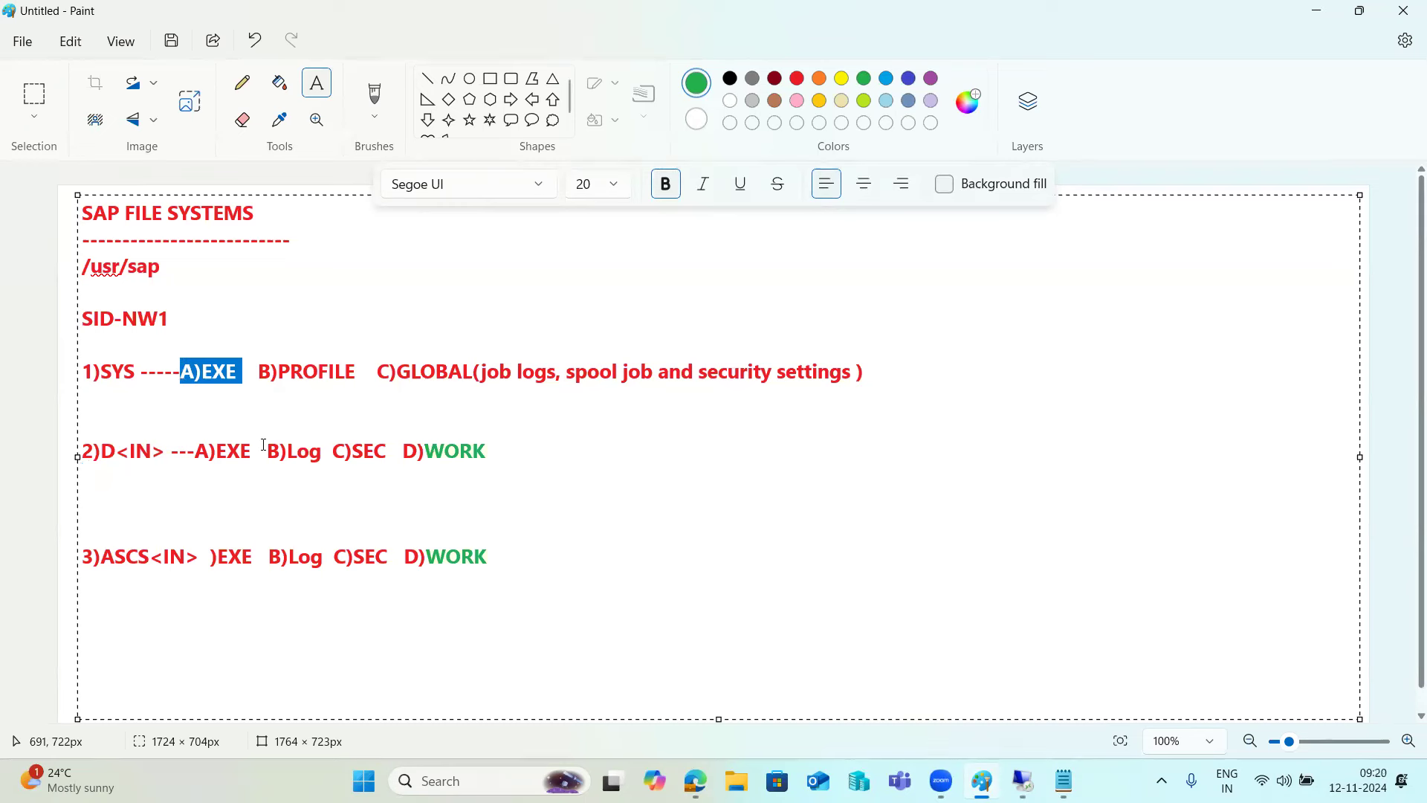
pyautogui.click(229, 380)
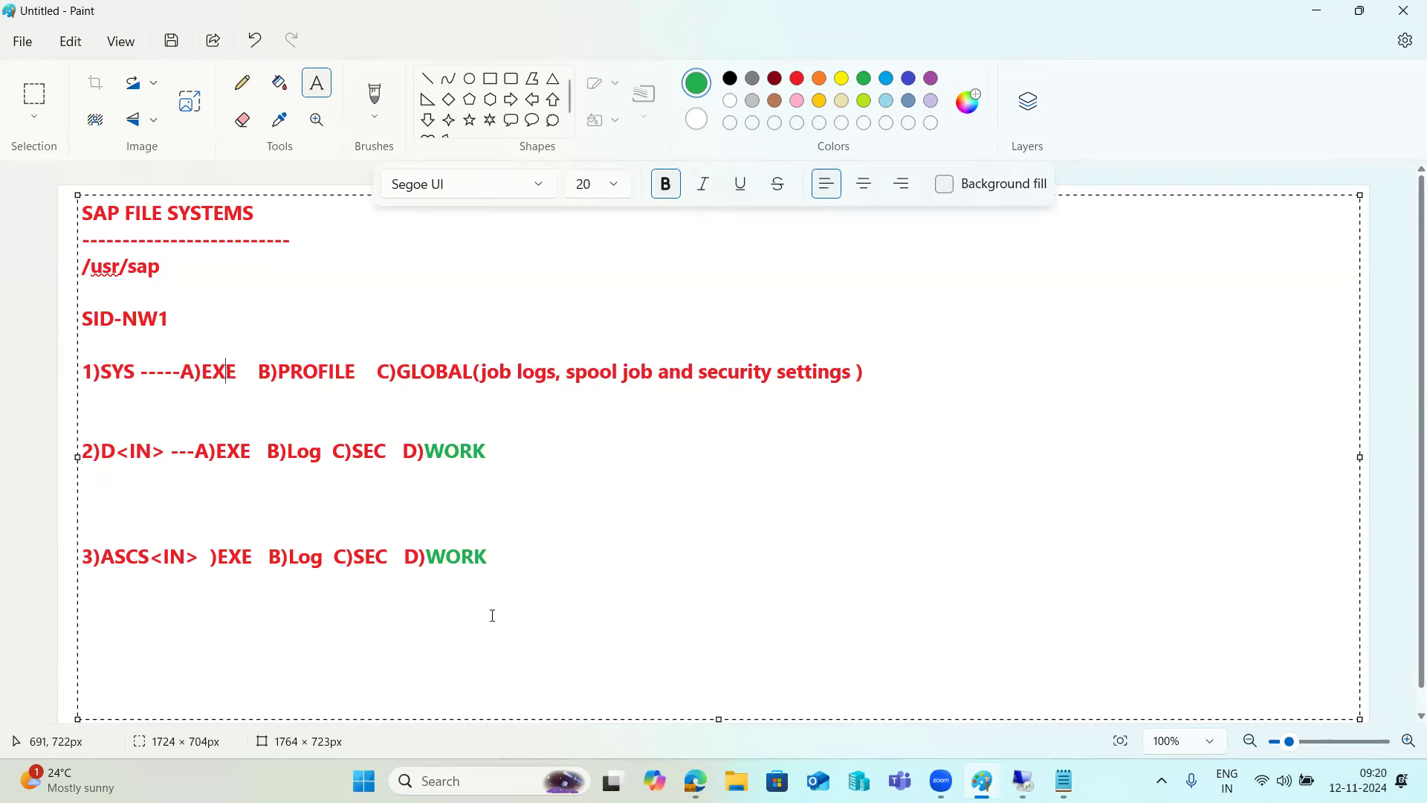
# Replace the file system notes with the dash-underlined heading "SAP KERNEL UPGRADE :" and begin item 1 with "Curent".
pyautogui.moveTo(504, 565); pyautogui.dragTo(130, 214)
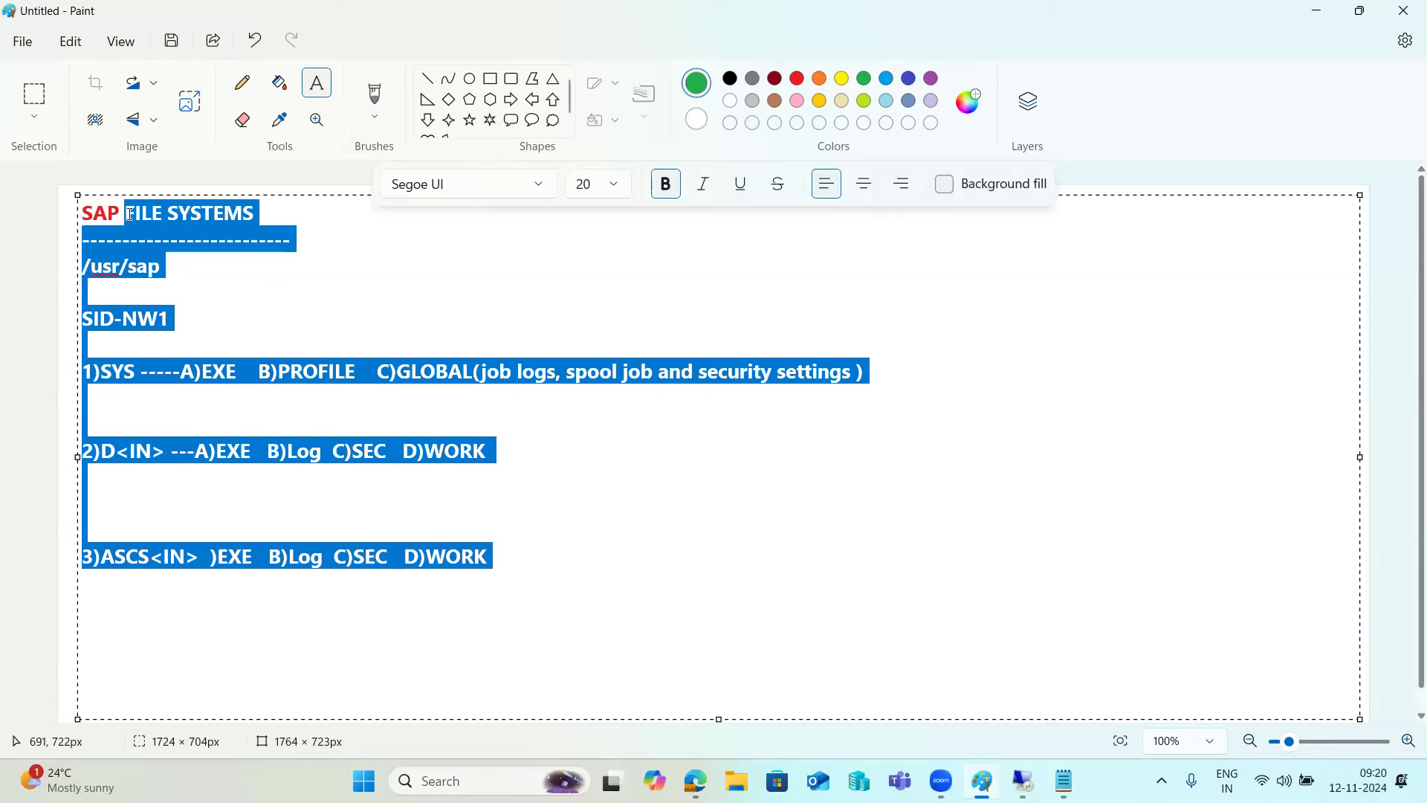
pyautogui.write('KERN')
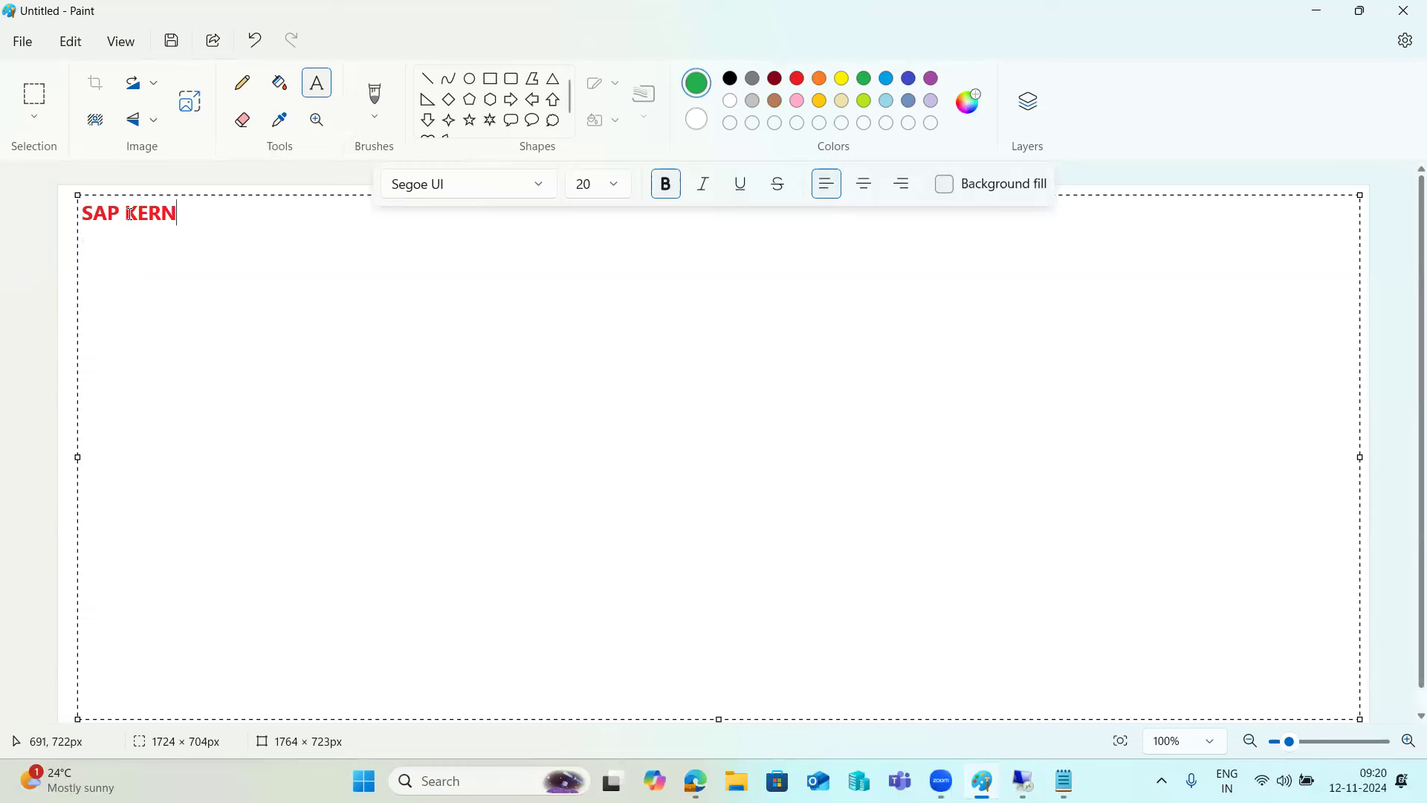
pyautogui.write('EL UPGRADE :')
pyautogui.press('Return')
pyautogui.write('-------------------------')
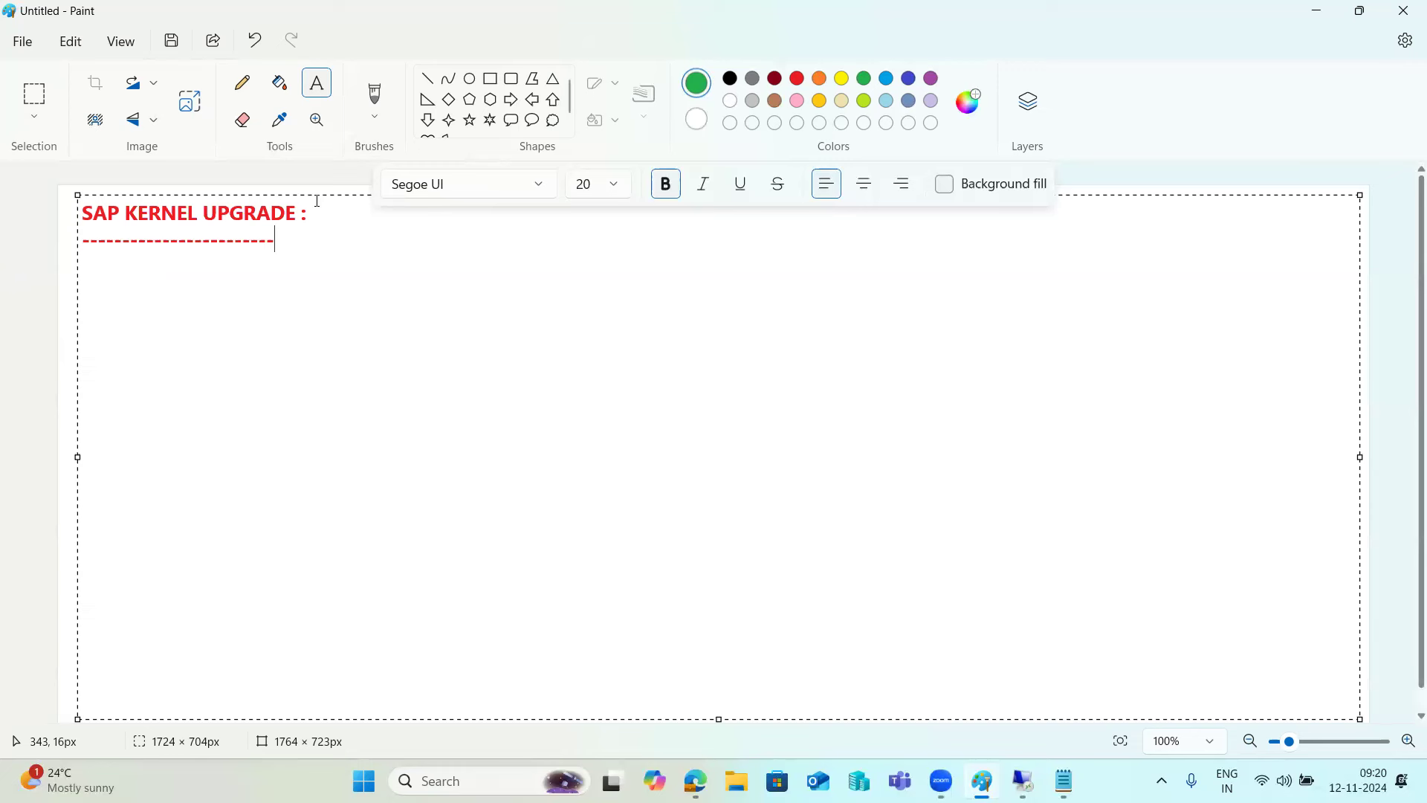
pyautogui.press('Return')
pyautogui.write('1')
pyautogui.press('BackSpace')
pyautogui.write('1)Curent')
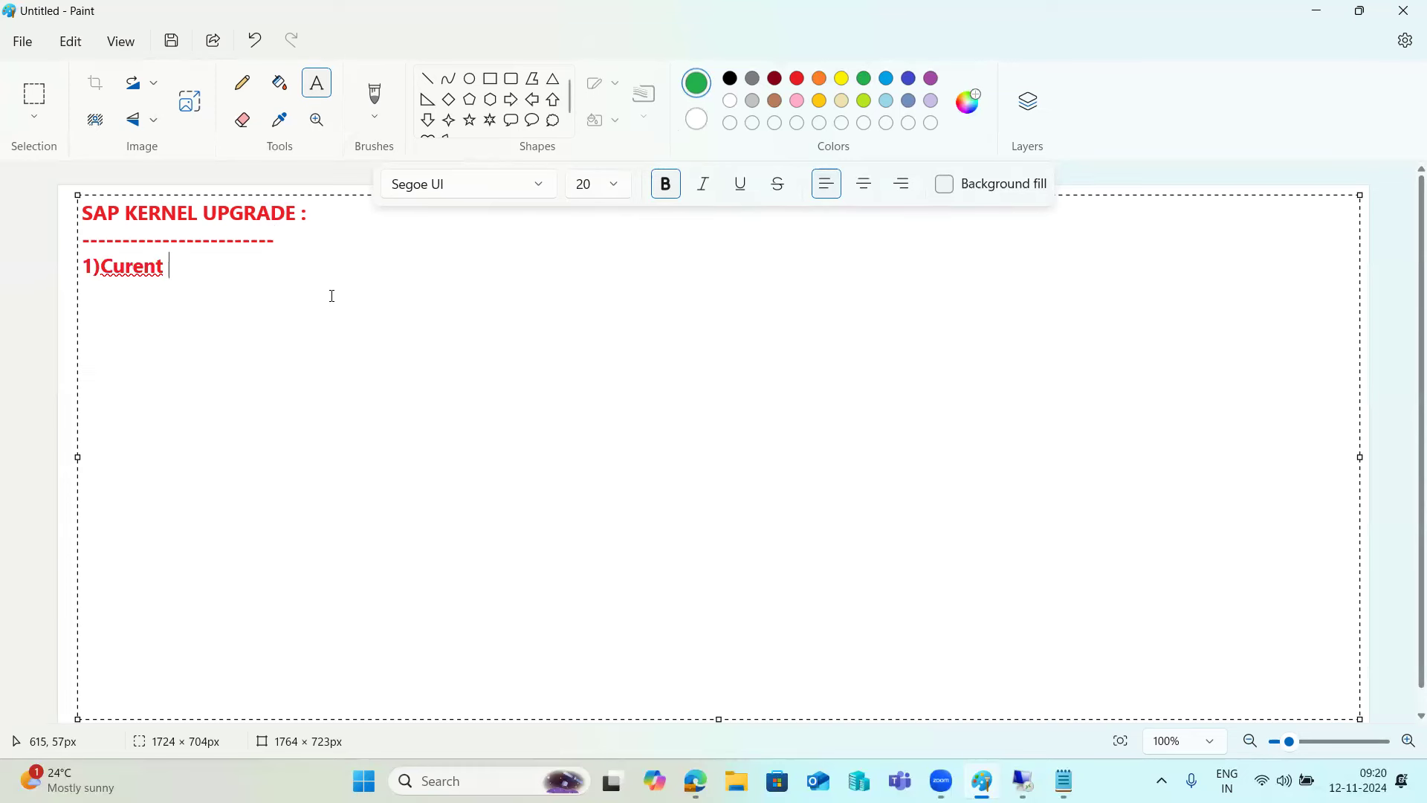
# Clear all text from the text box and write the heading "KERNEL" in black.
pyautogui.hotkey('ctrl', 'a')
pyautogui.press('BackSpace')
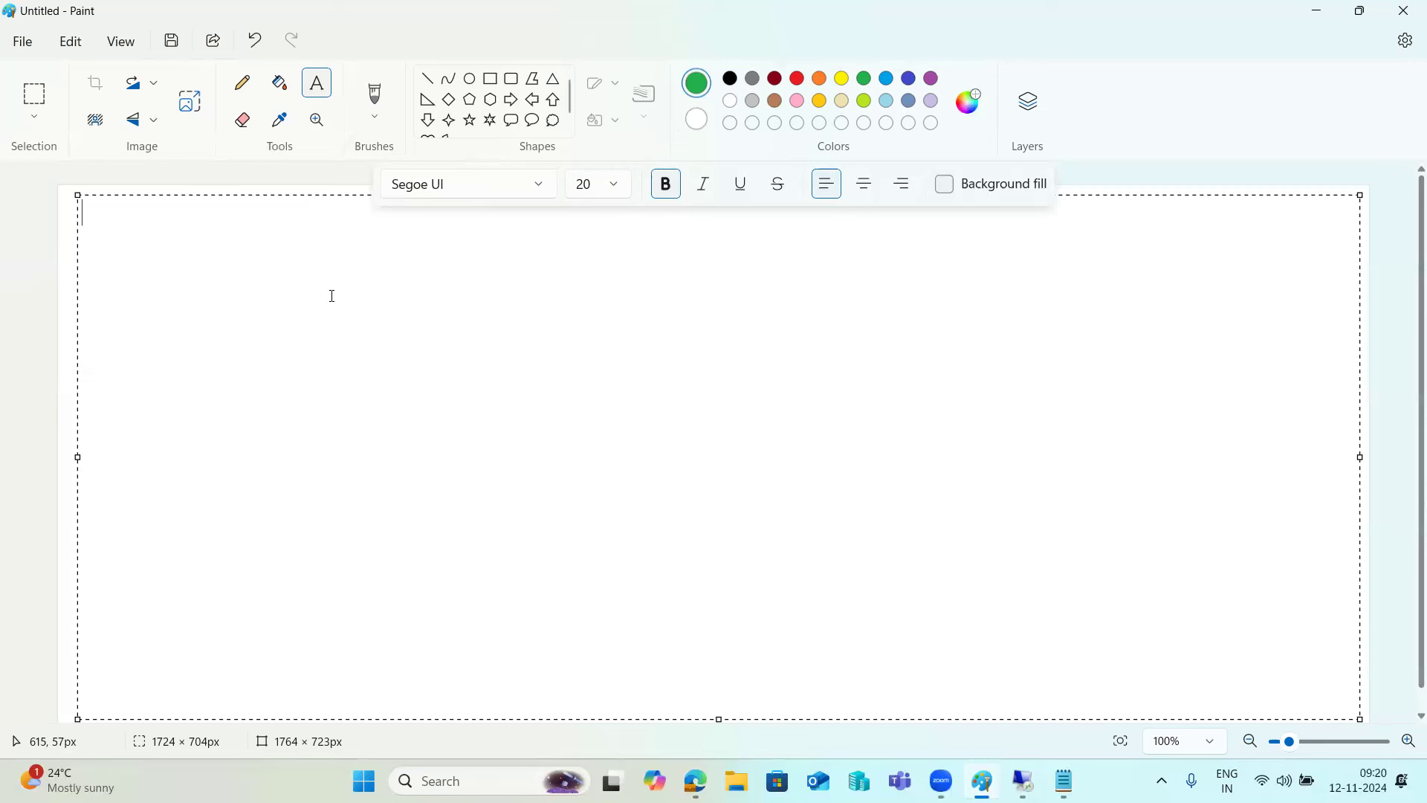
pyautogui.click(731, 79)
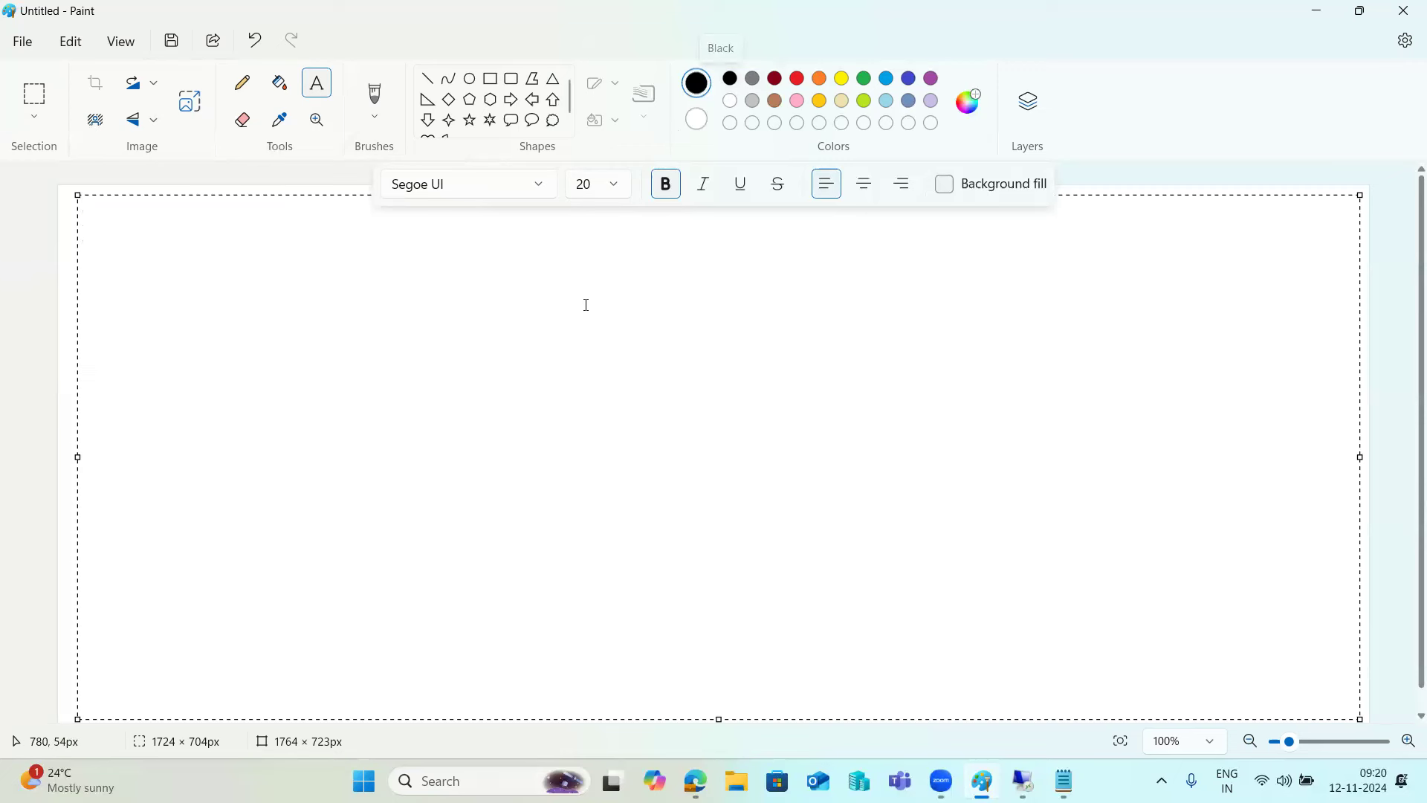
pyautogui.write('cdc')
pyautogui.click(866, 79)
pyautogui.hotkey('ctrl', 'a')
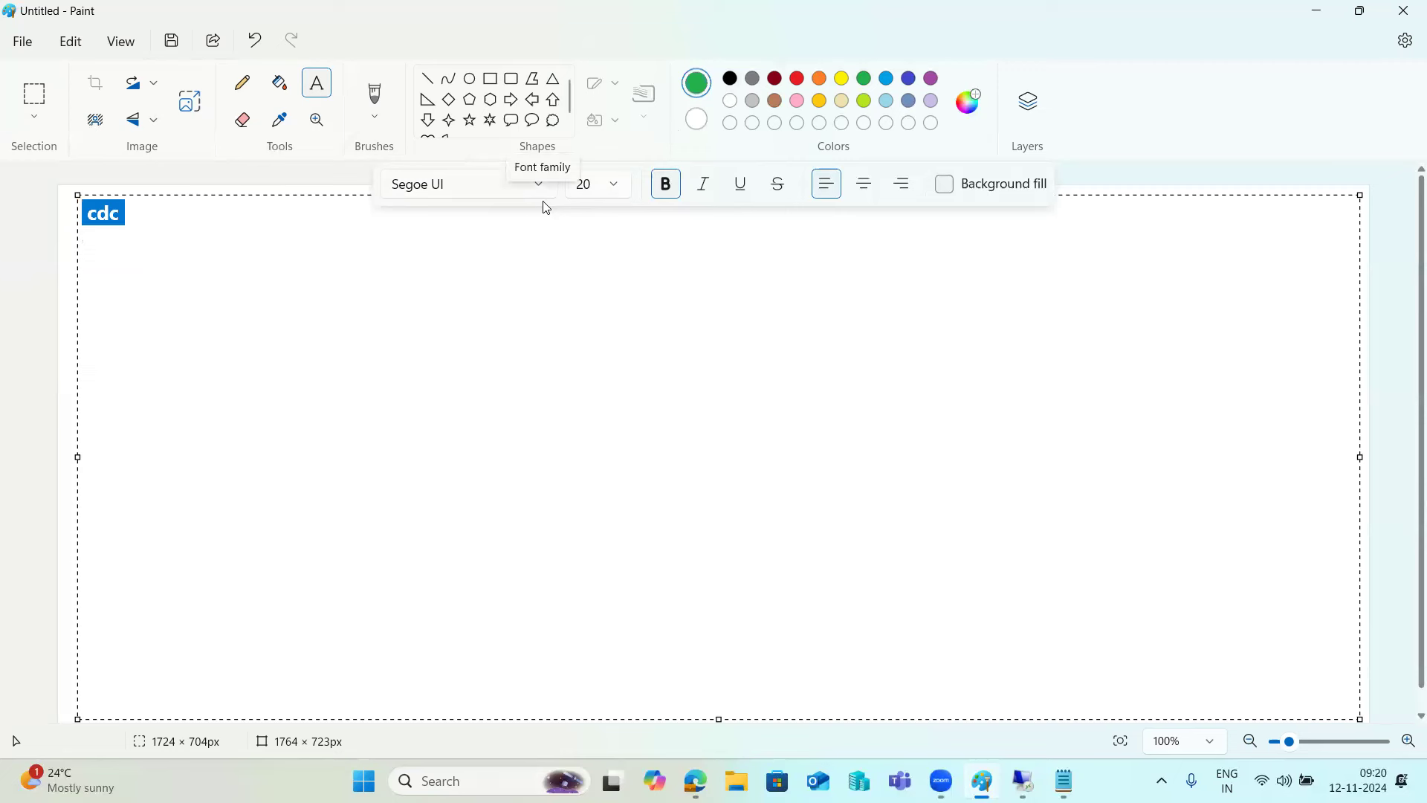
pyautogui.write('KERNEL')
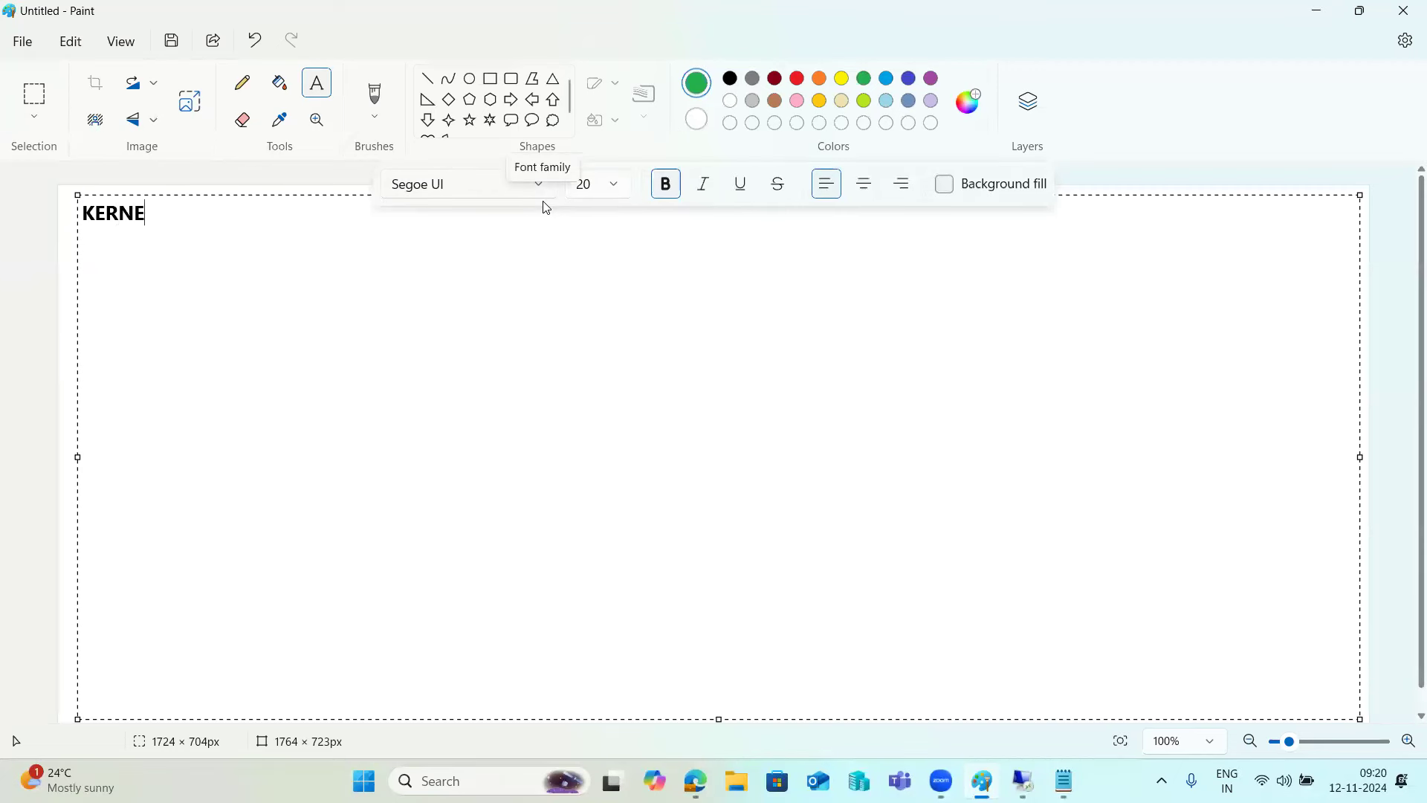
# Add the item "1)Current version of kernel (DISP+work or Sm51-Release info)" under the KERNEL heading, separated by a blank line.
pyautogui.press('Return')
pyautogui.press('Return')
pyautogui.write('1)Current version o')
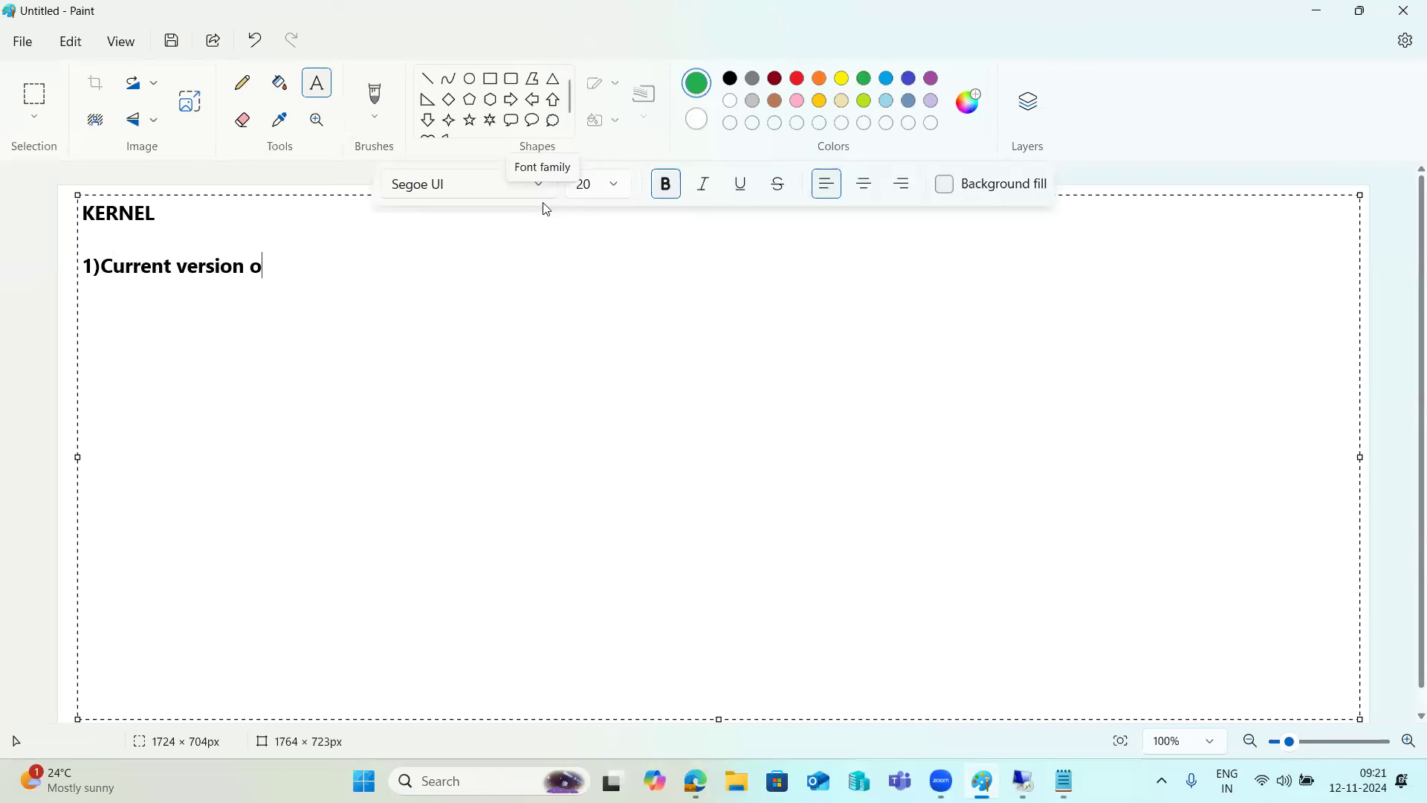
pyautogui.write('f kernel (D')
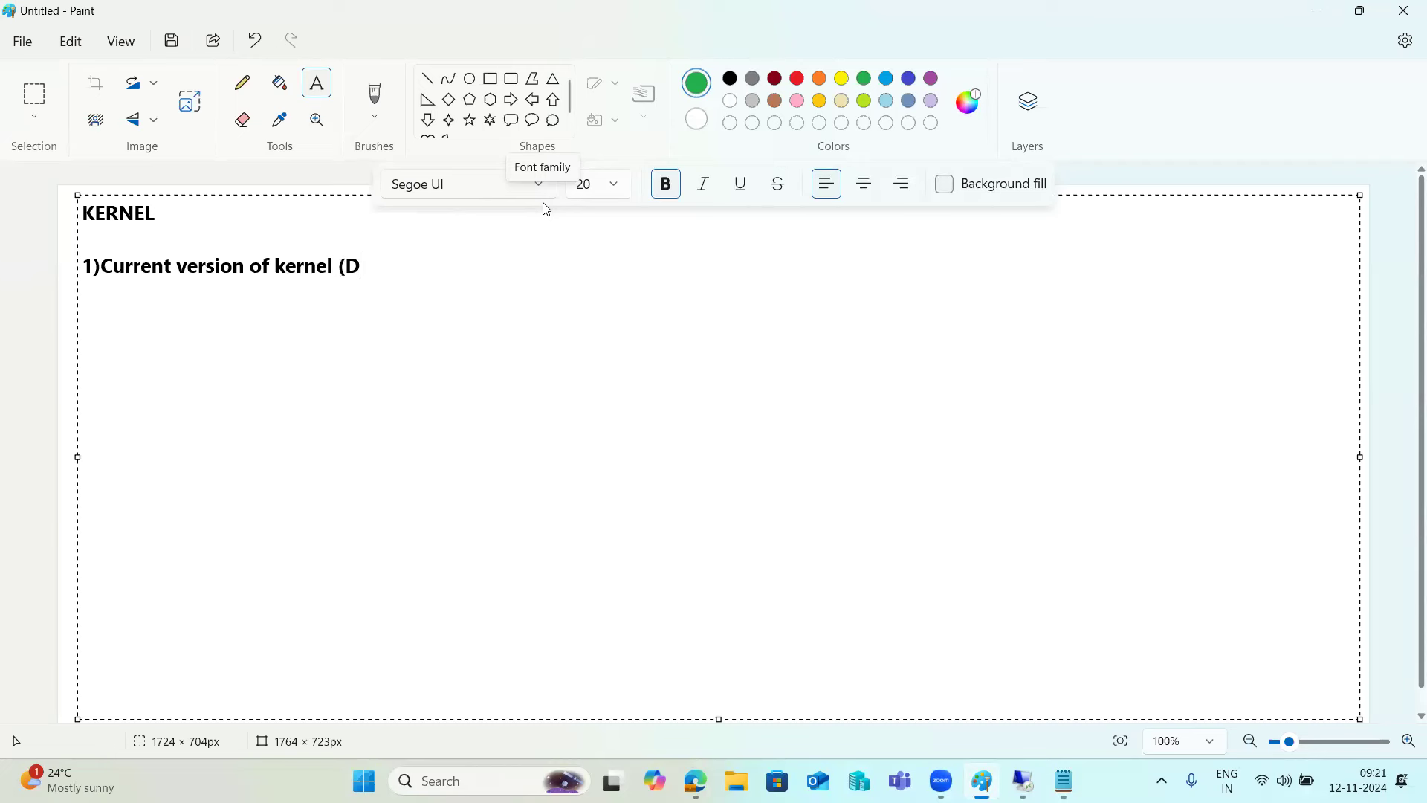
pyautogui.write('ISP+work or ')
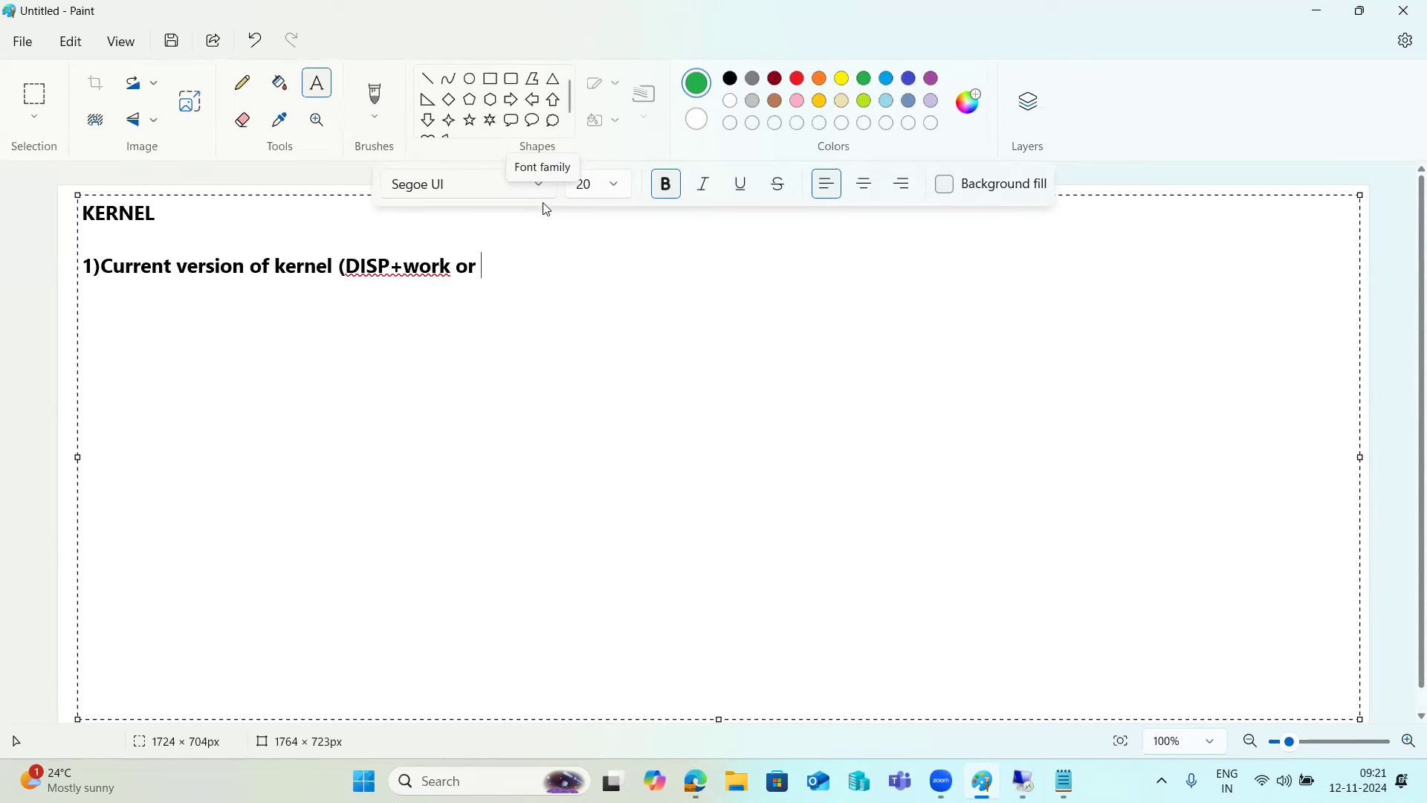
pyautogui.write('Sm51-Release info')
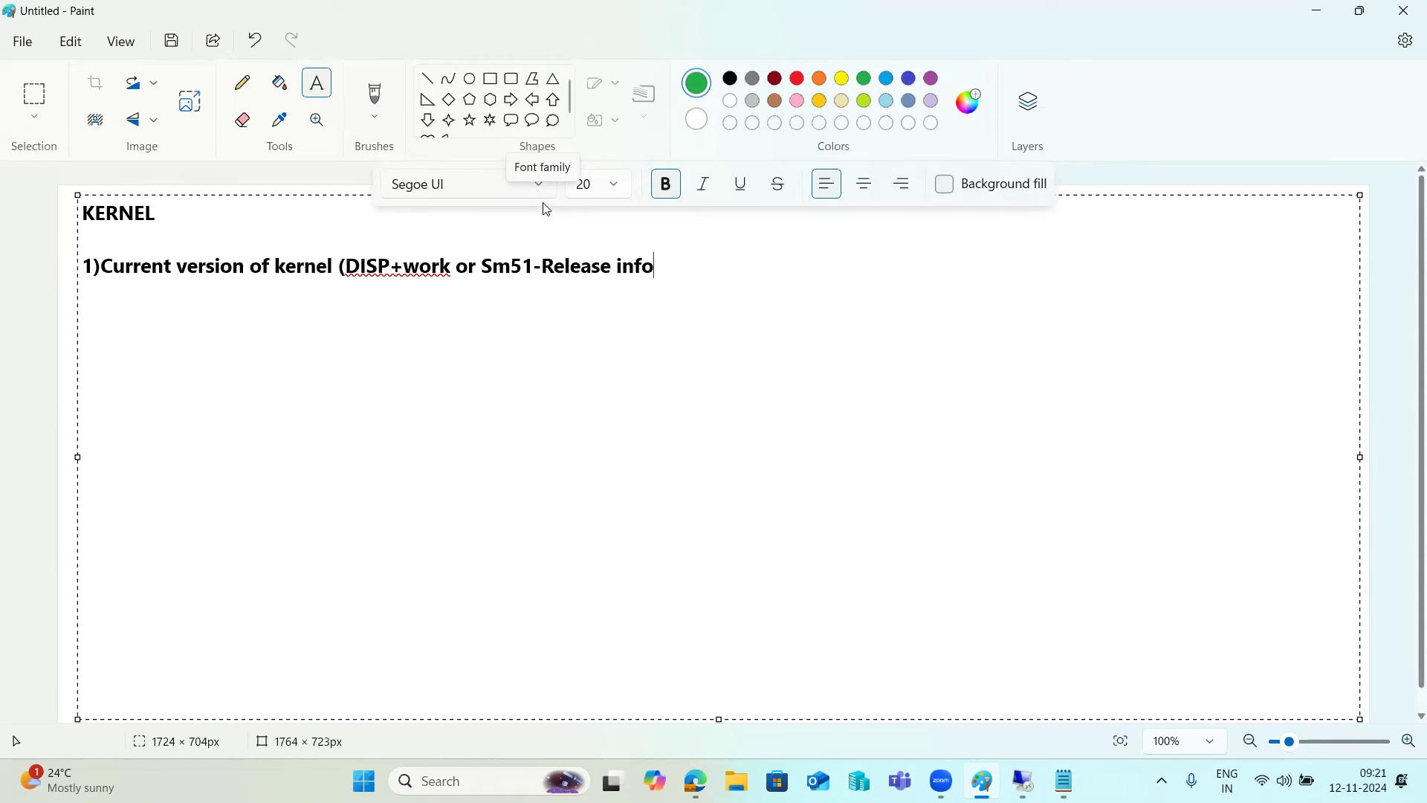
pyautogui.write(')')
# Switch to the 49.206.199.235 remote desktop and open the SAP ECC DEVELOPMENT connection in SAP Logon.
pyautogui.moveTo(1023, 779)
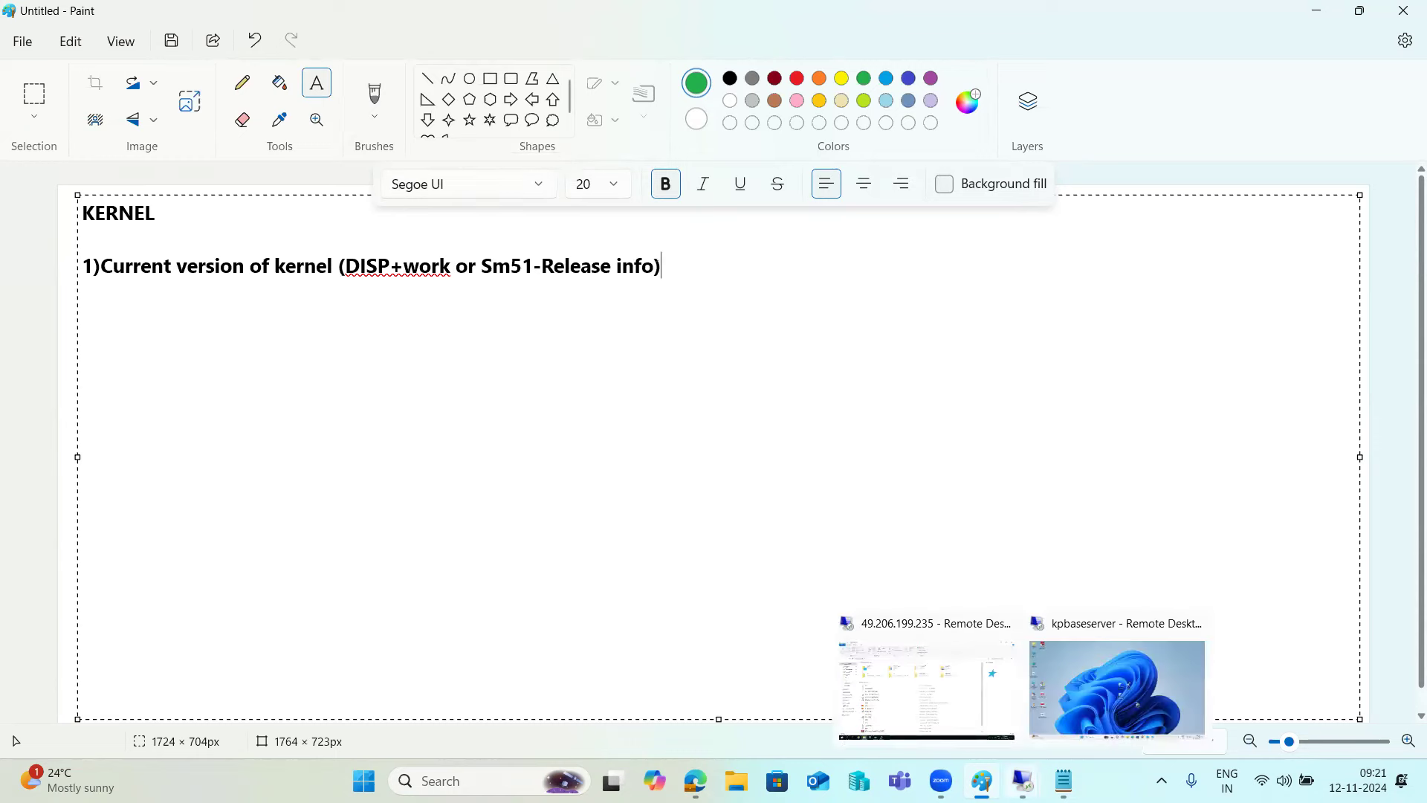
pyautogui.click(938, 672)
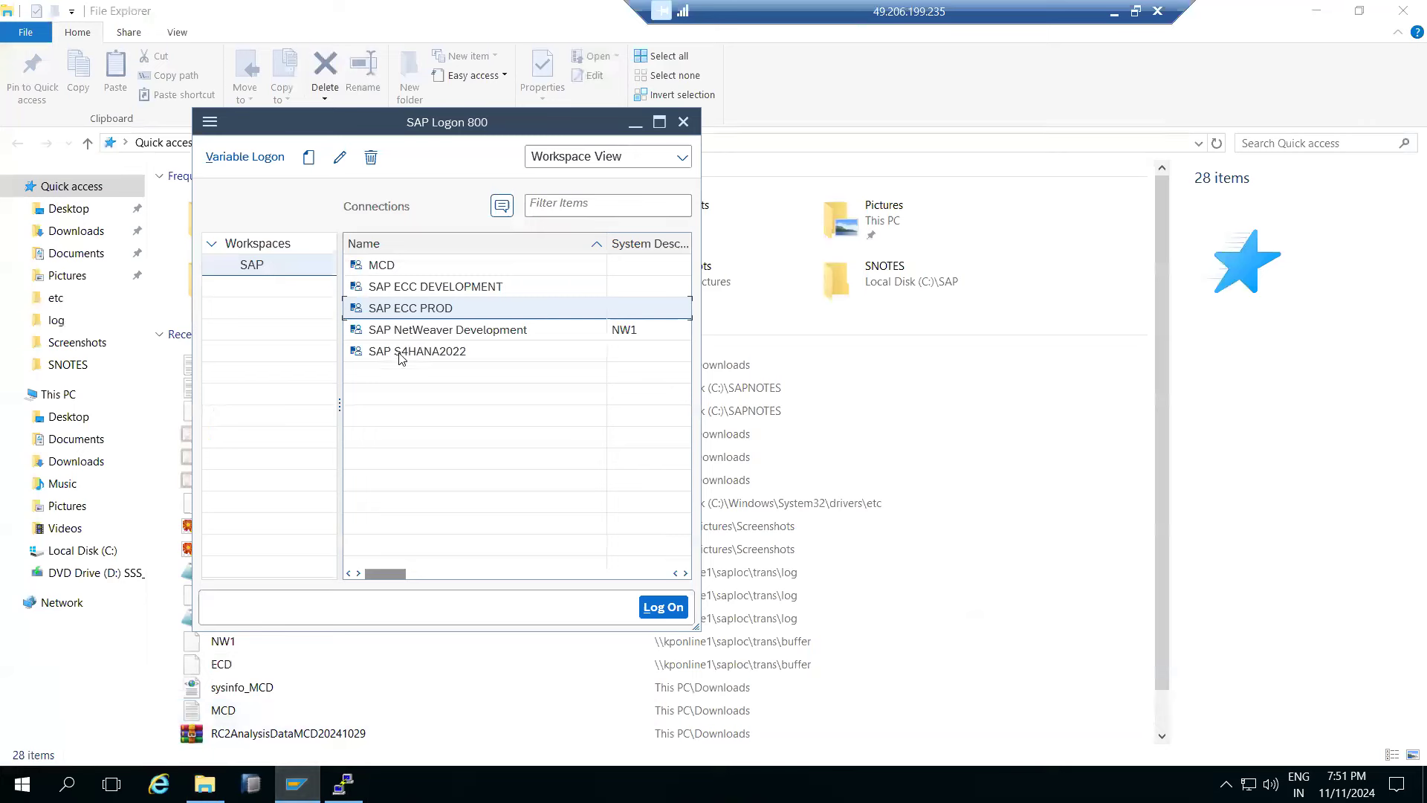
pyautogui.click(415, 290)
pyautogui.doubleClick(413, 290)
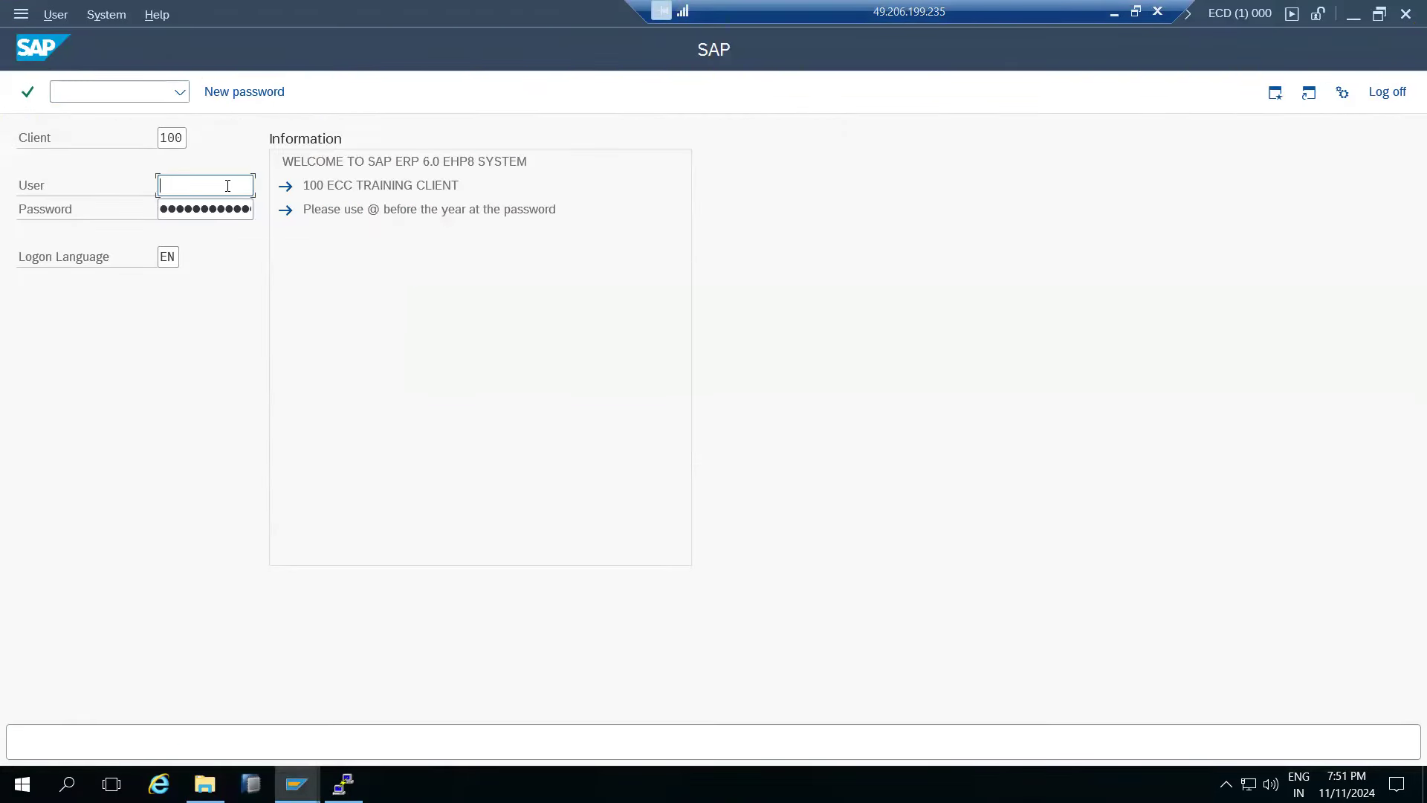
# Try to log on to client 100 as user basis with the account password.
pyautogui.write('basis')
pyautogui.press('Tab')
pyautogui.press('Return')
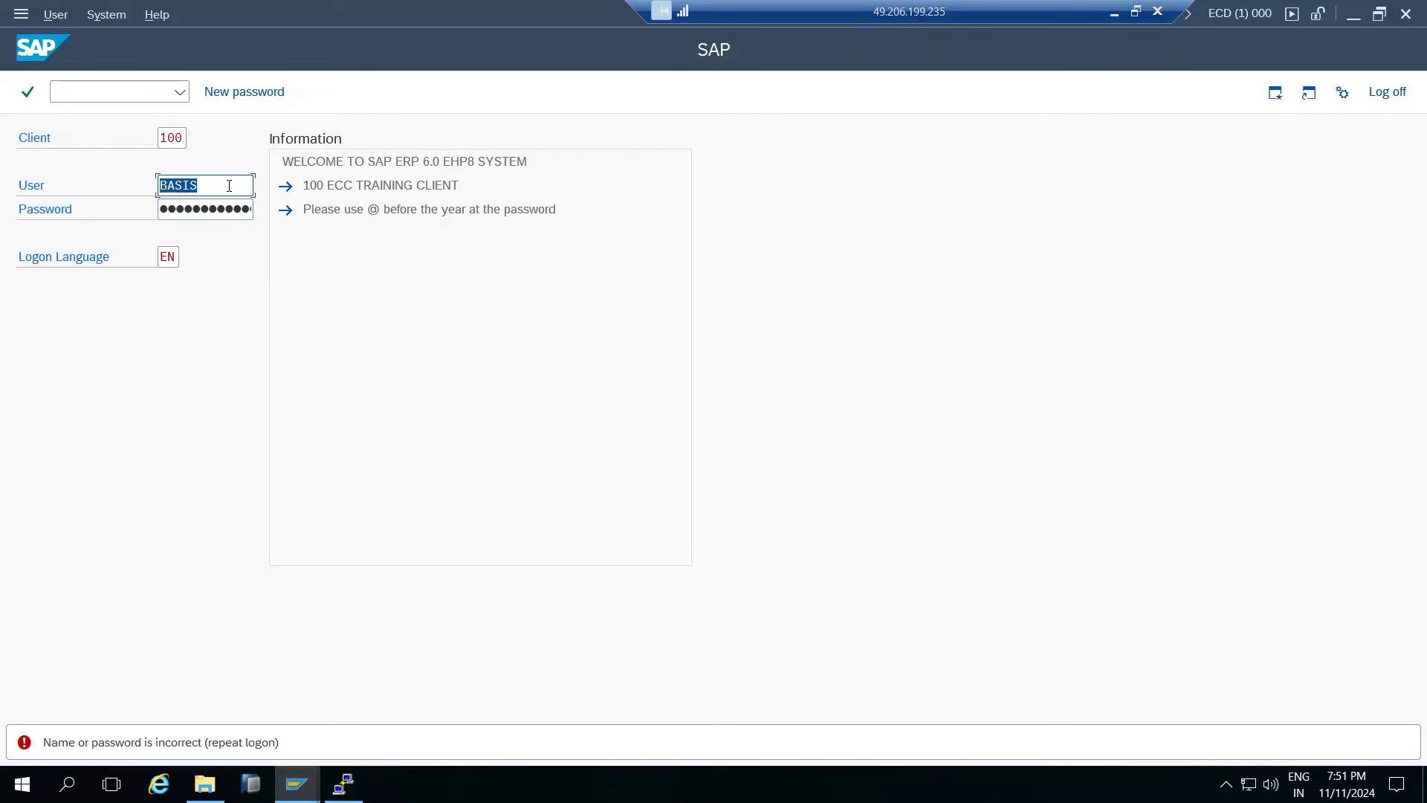
pyautogui.press('Tab')
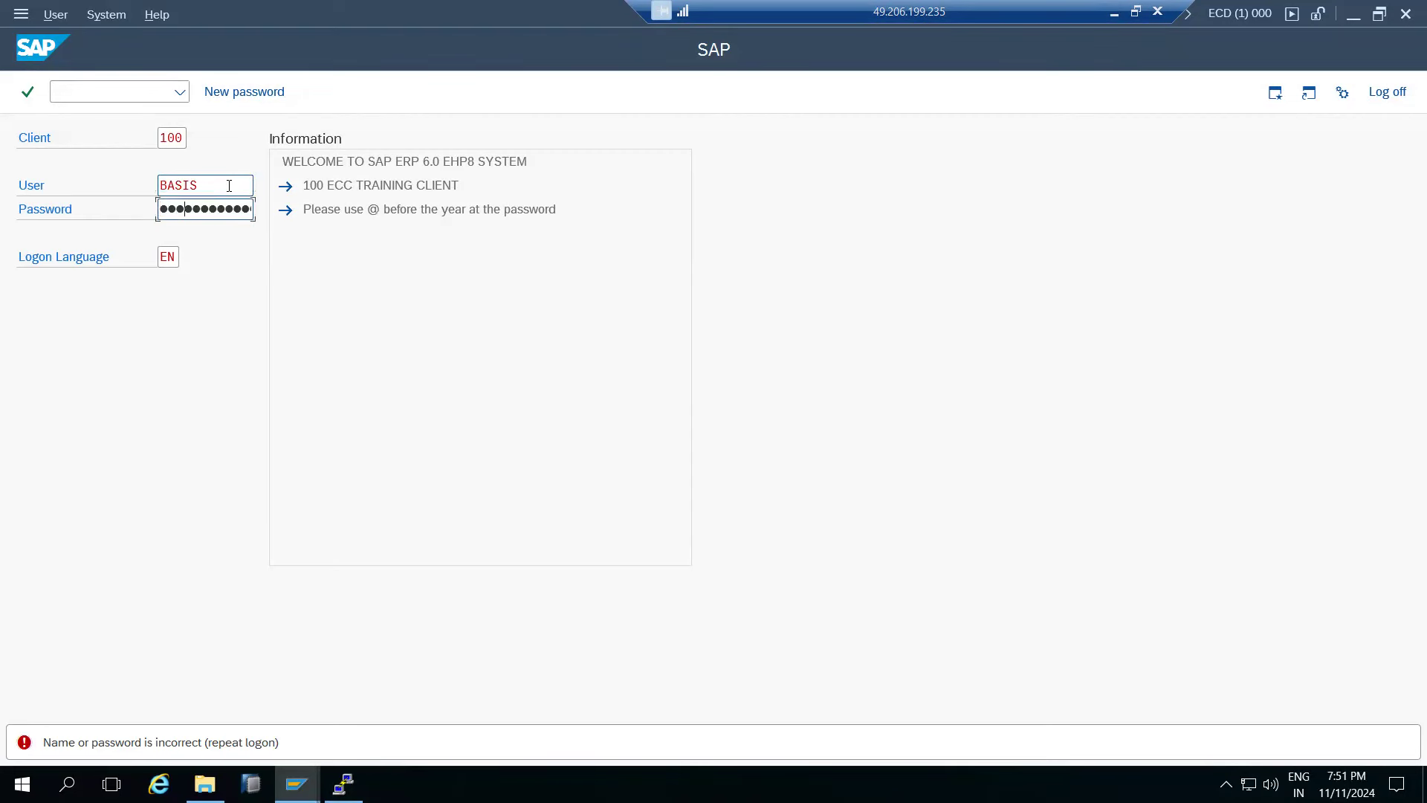
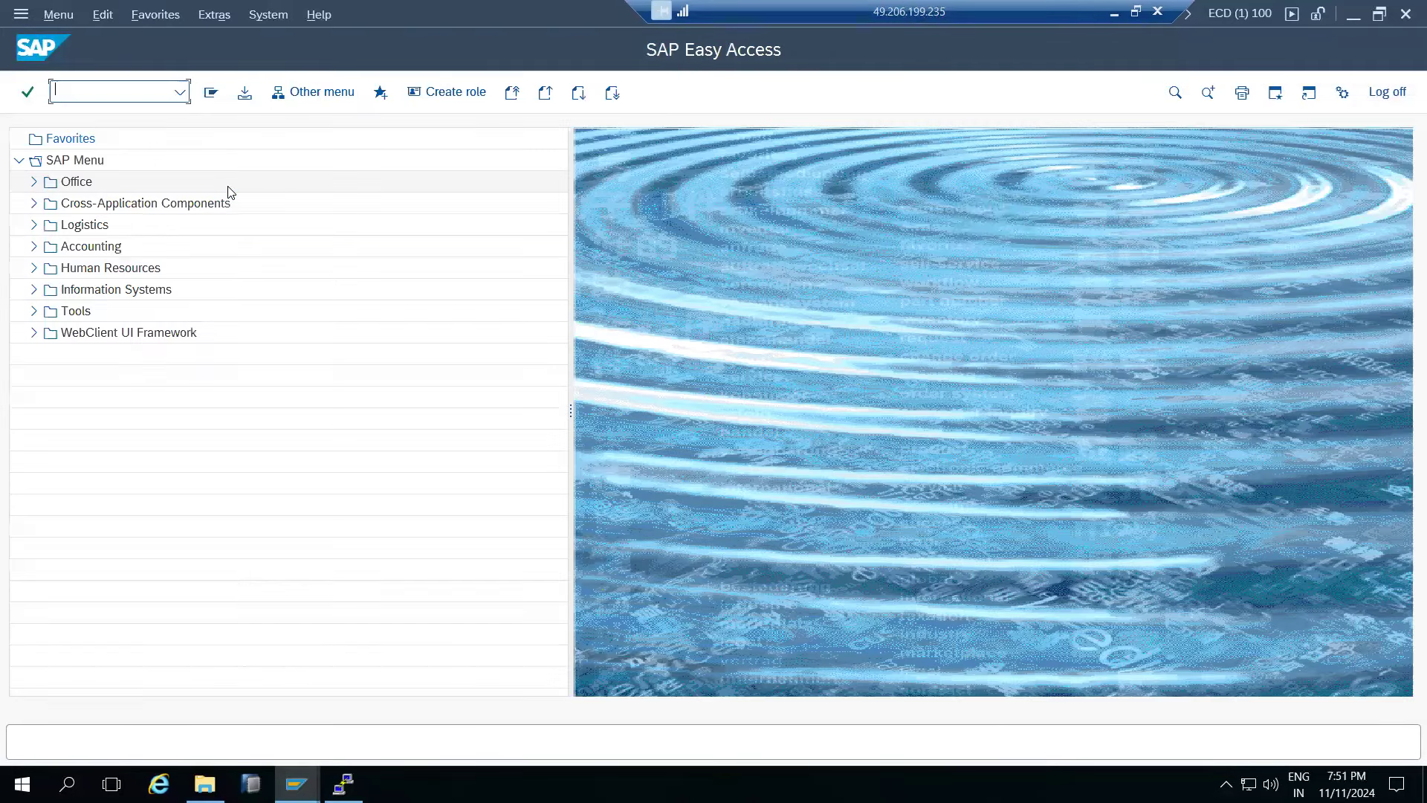
# Run transaction su01 and unlock the user basis.
pyautogui.write('su01')
pyautogui.press('Return')
pyautogui.write('basis')
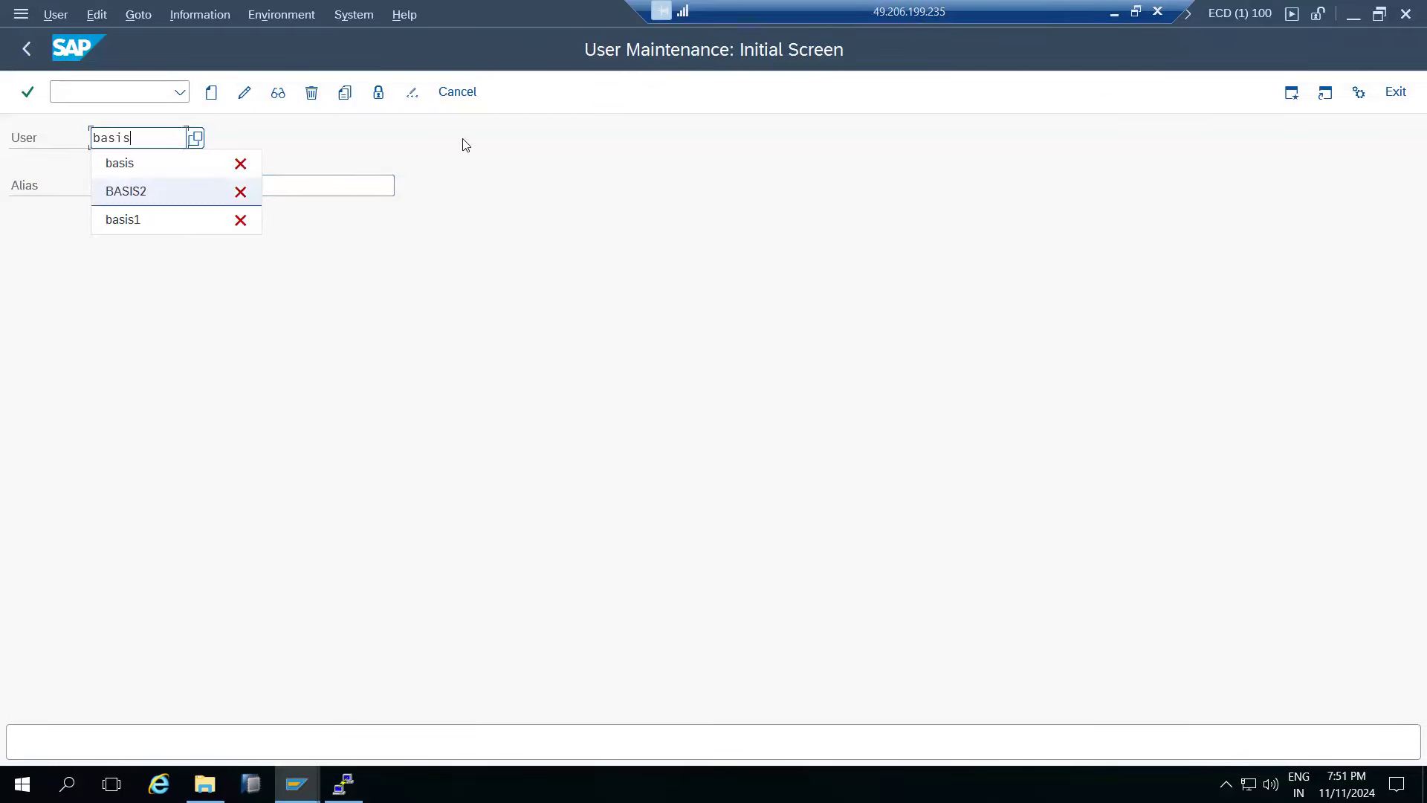
pyautogui.click(379, 92)
pyautogui.click(615, 477)
# Enter and repeat a new password in the logon data of user BASIS, save the user and return to SAP Easy Access.
pyautogui.click(246, 93)
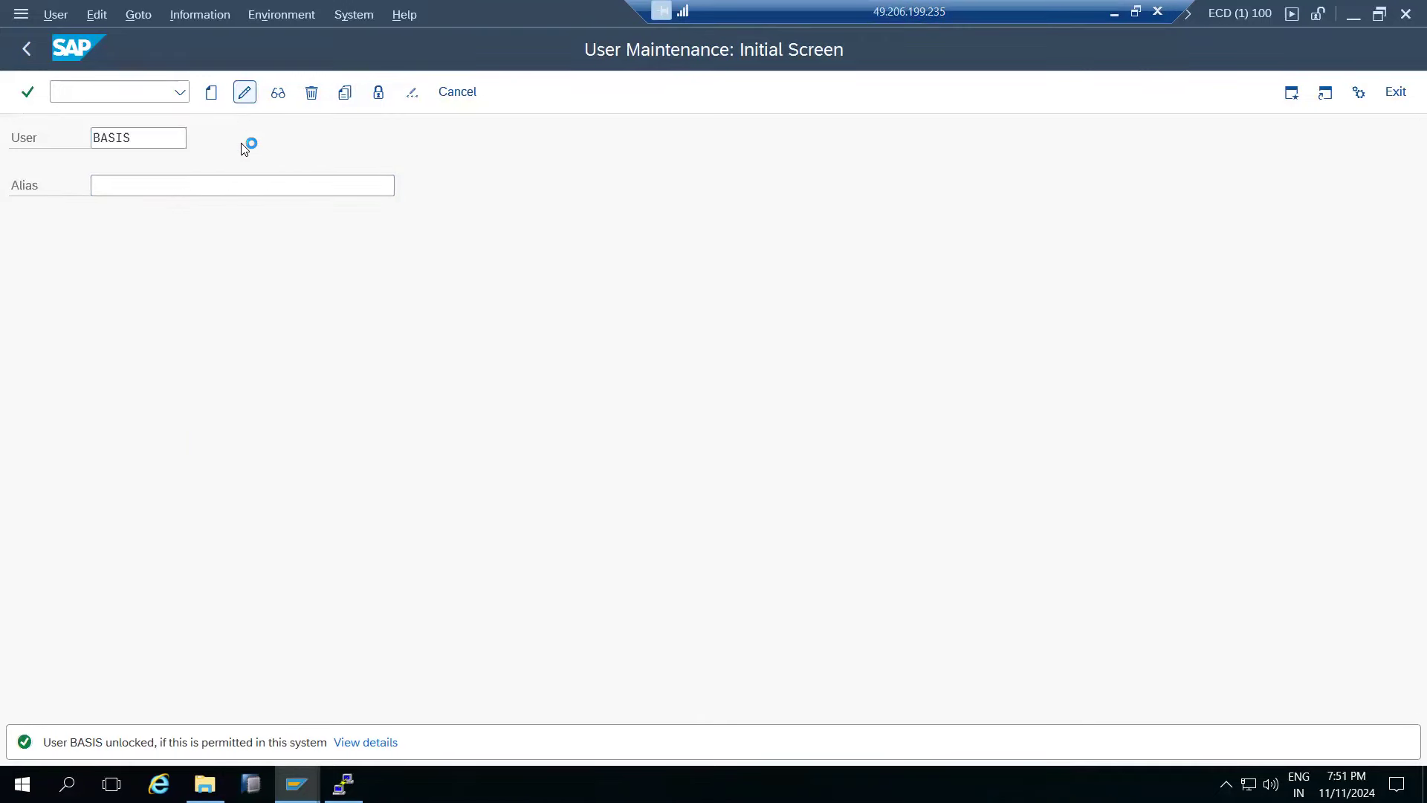
pyautogui.click(262, 226)
pyautogui.click(240, 369)
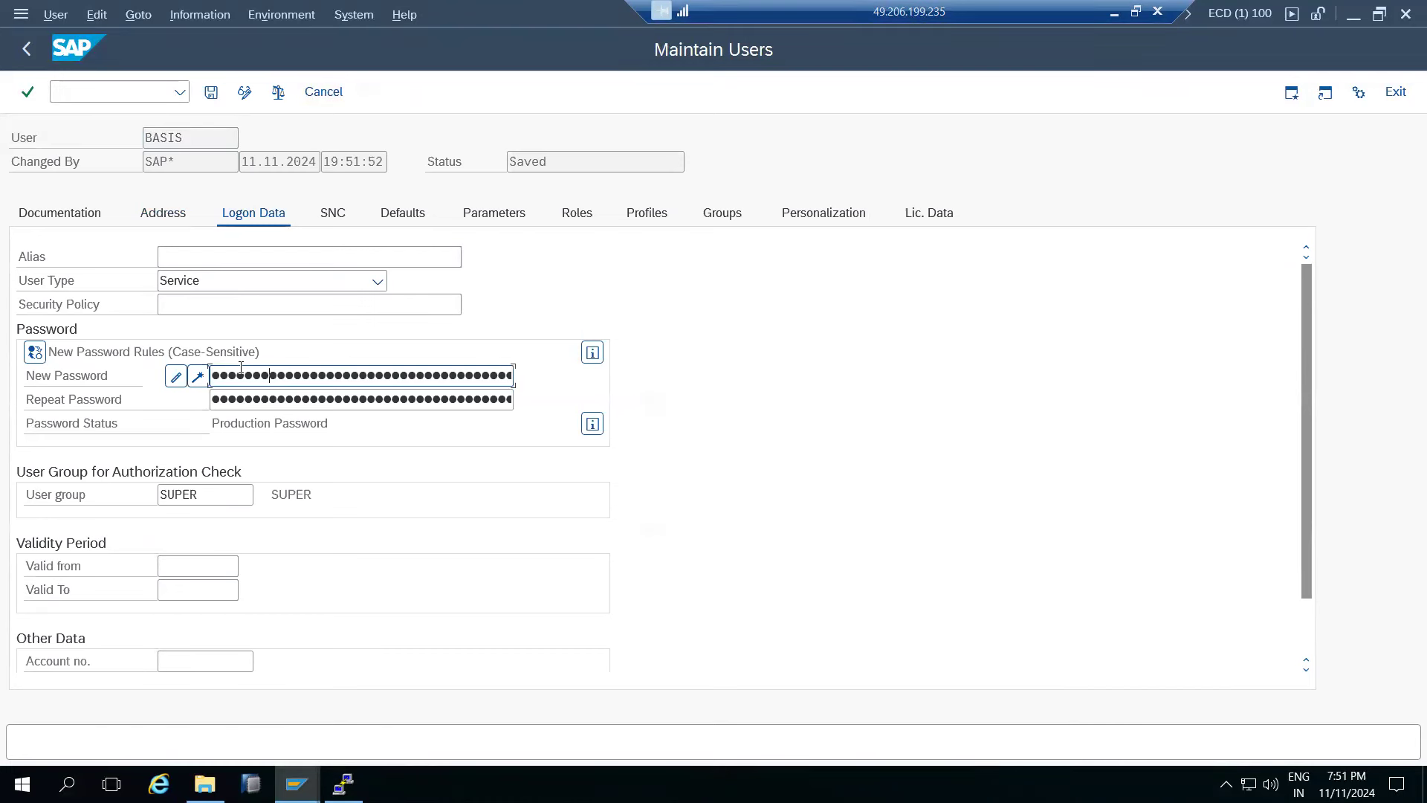
pyautogui.press('Tab')
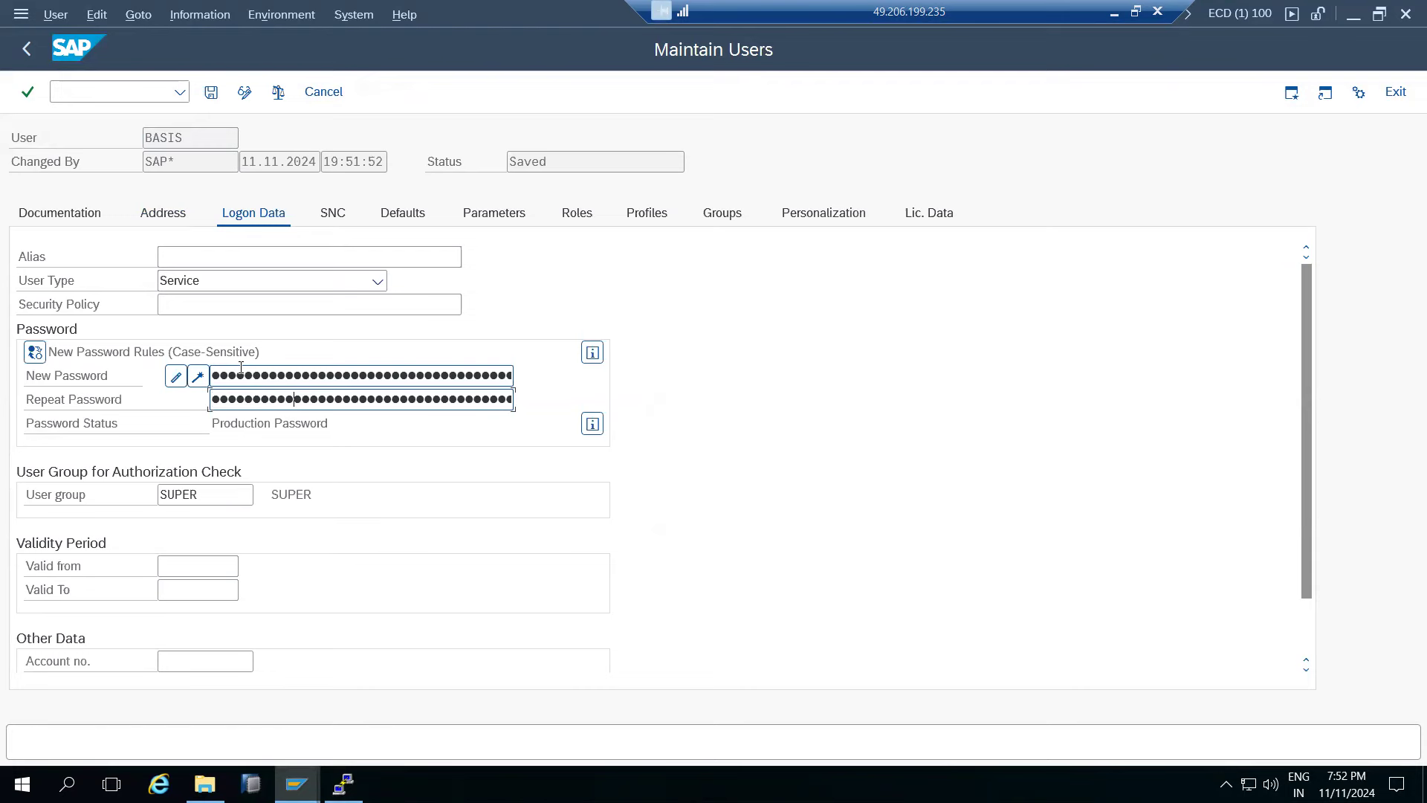
pyautogui.click(211, 92)
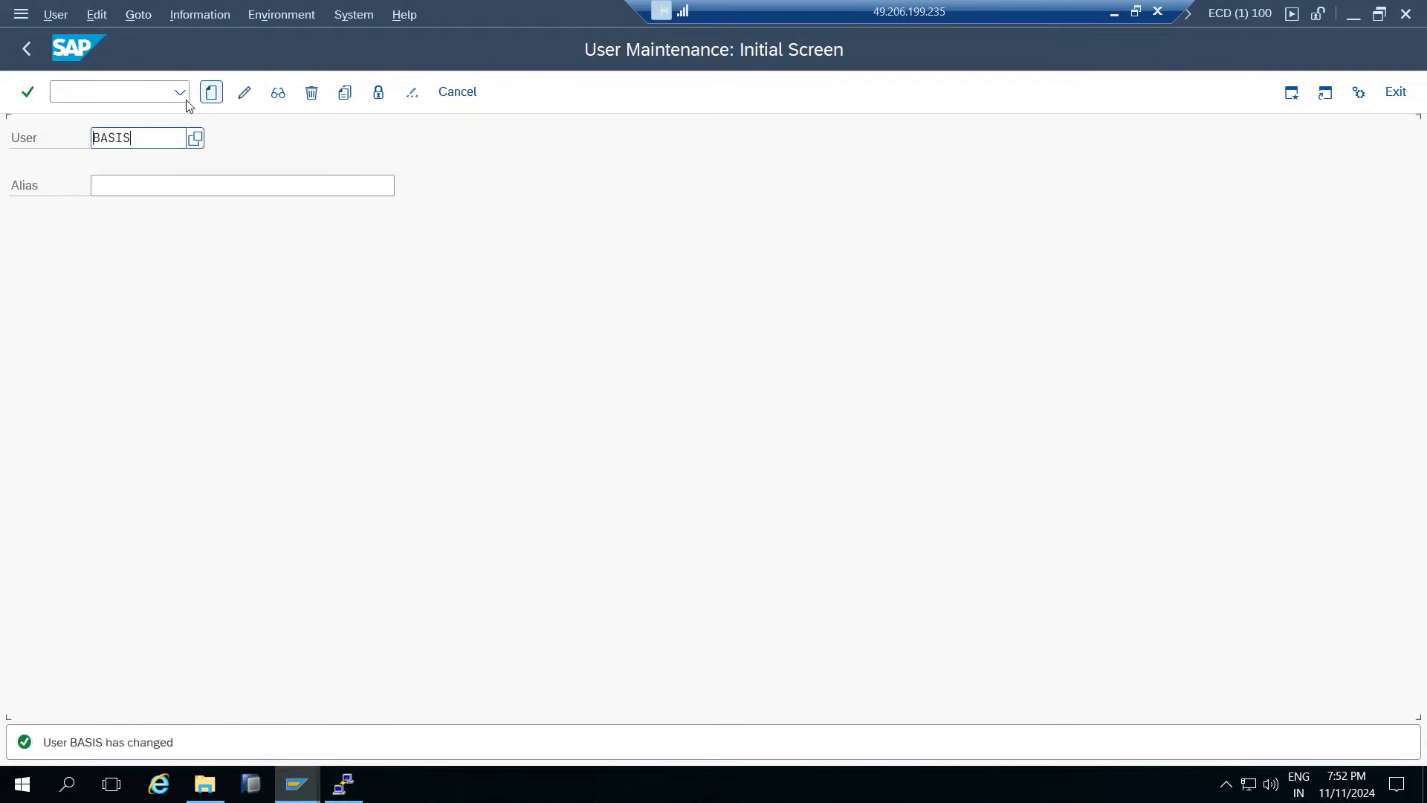
pyautogui.click(28, 51)
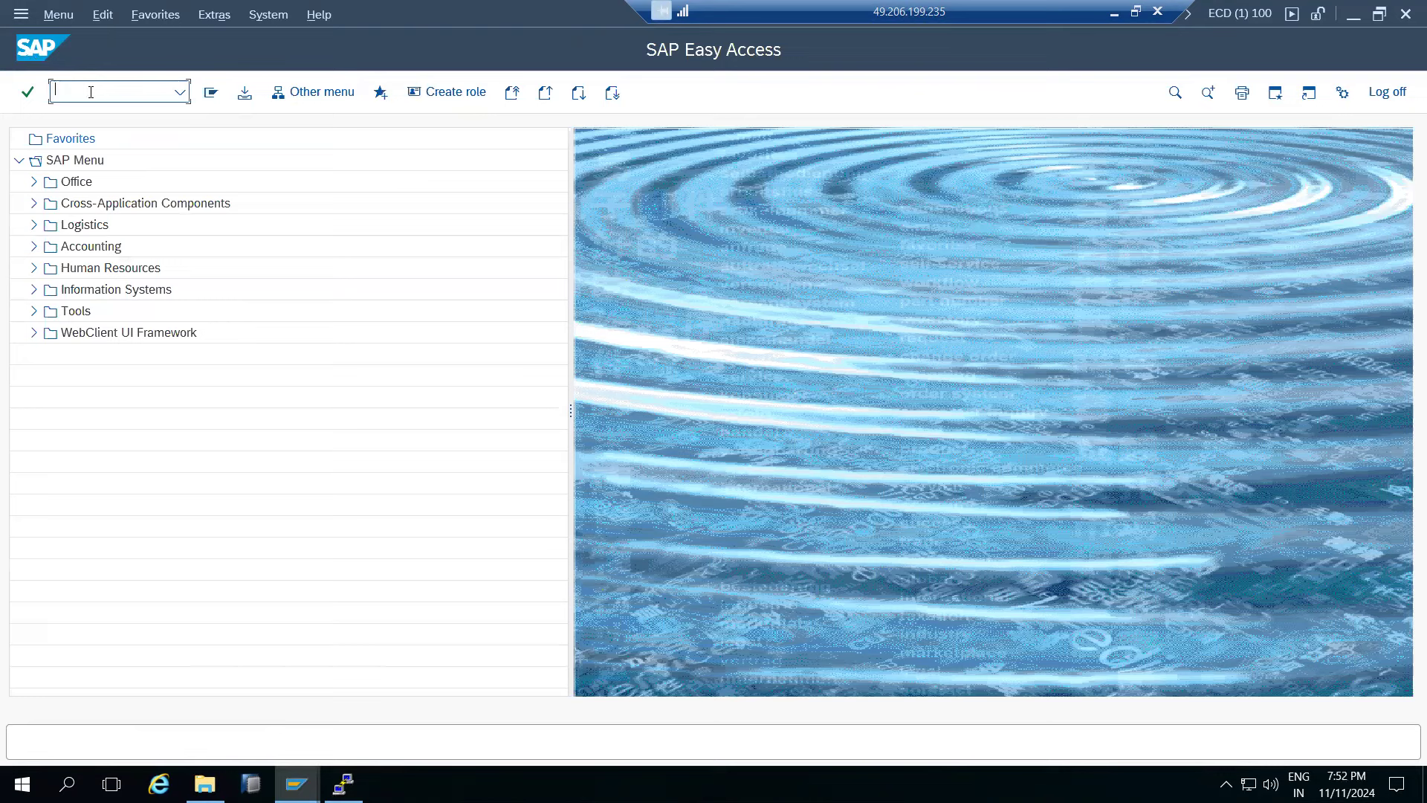
# Run transaction sm51 and examine the kernel release and patch number in the release information of the ECD instance.
pyautogui.write('sm51')
pyautogui.press('Return')
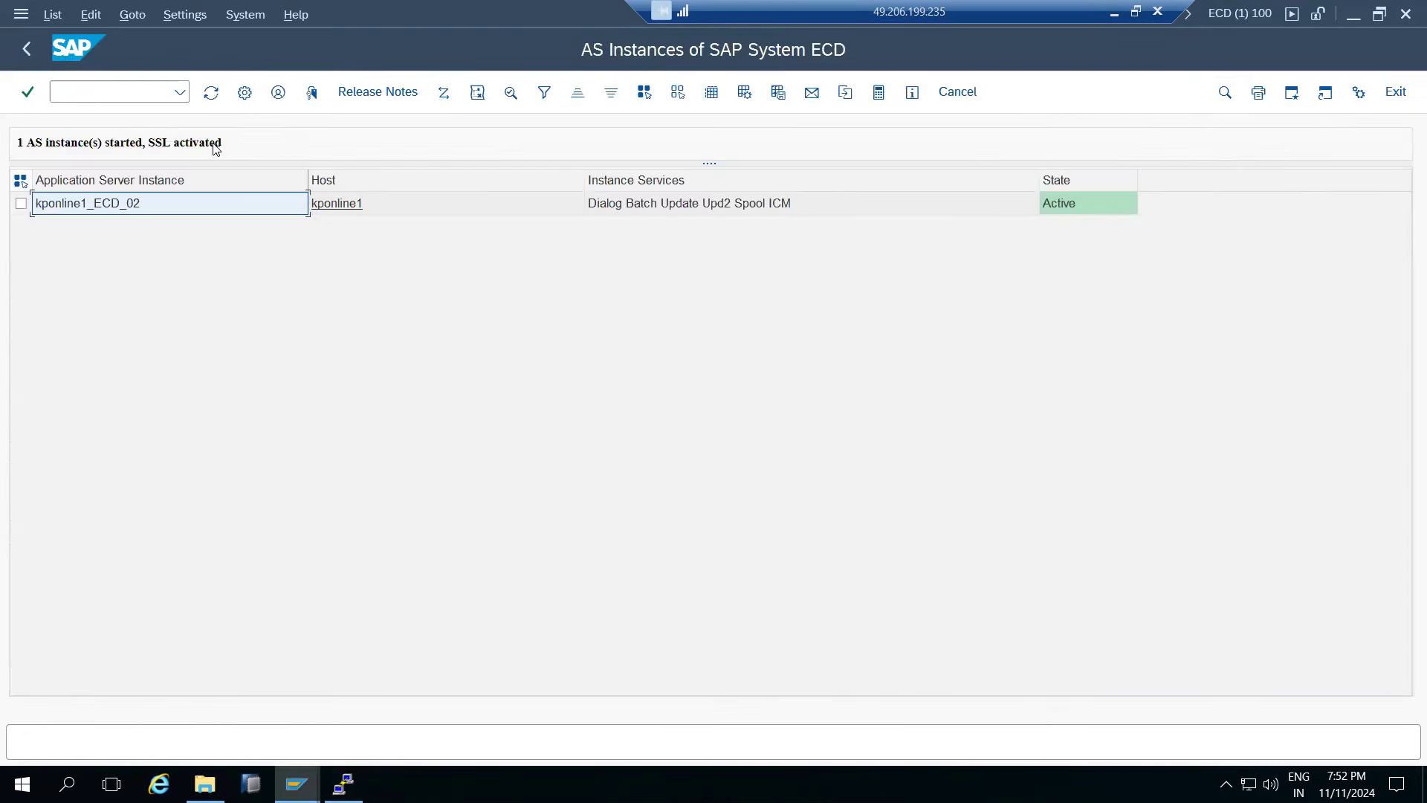
pyautogui.click(368, 94)
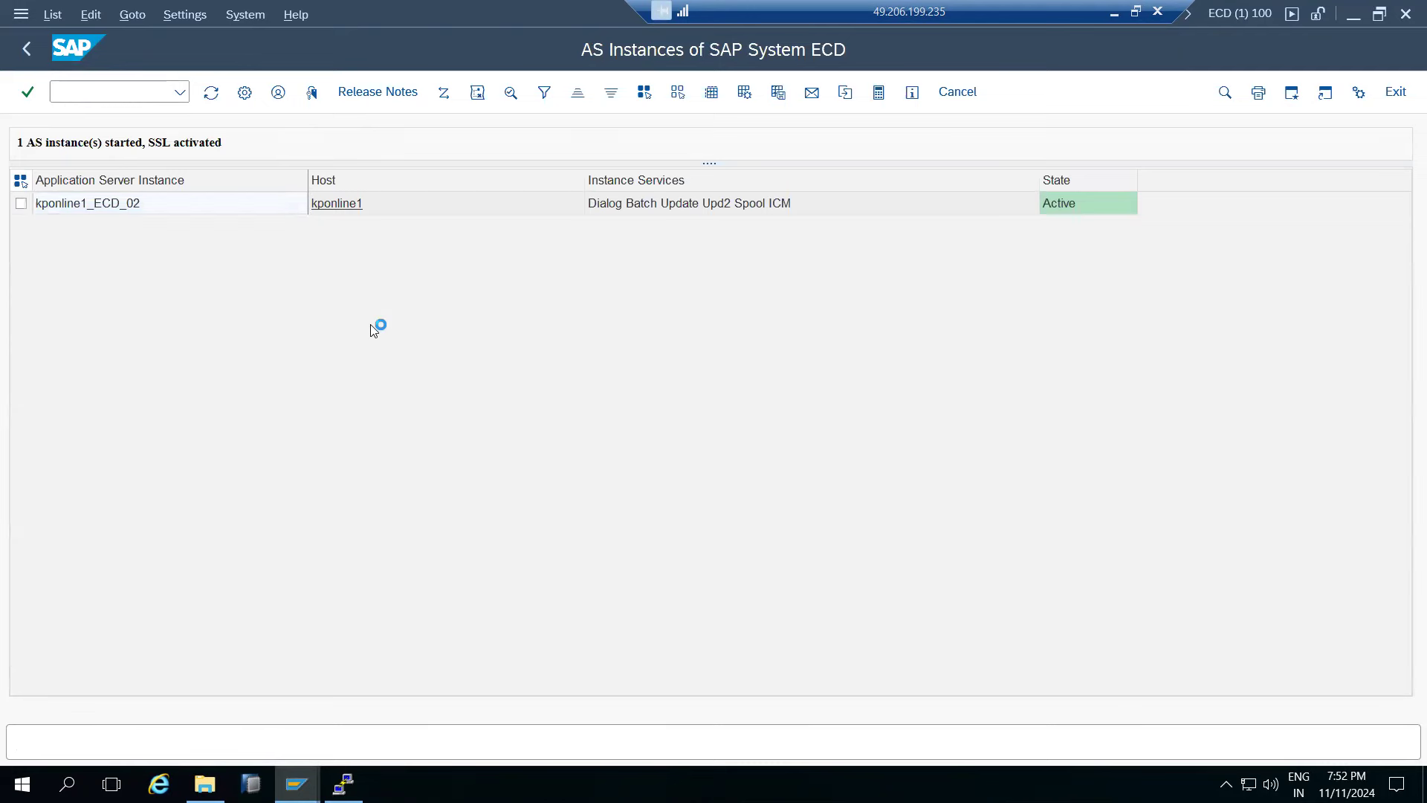
pyautogui.click(108, 211)
pyautogui.click(115, 394)
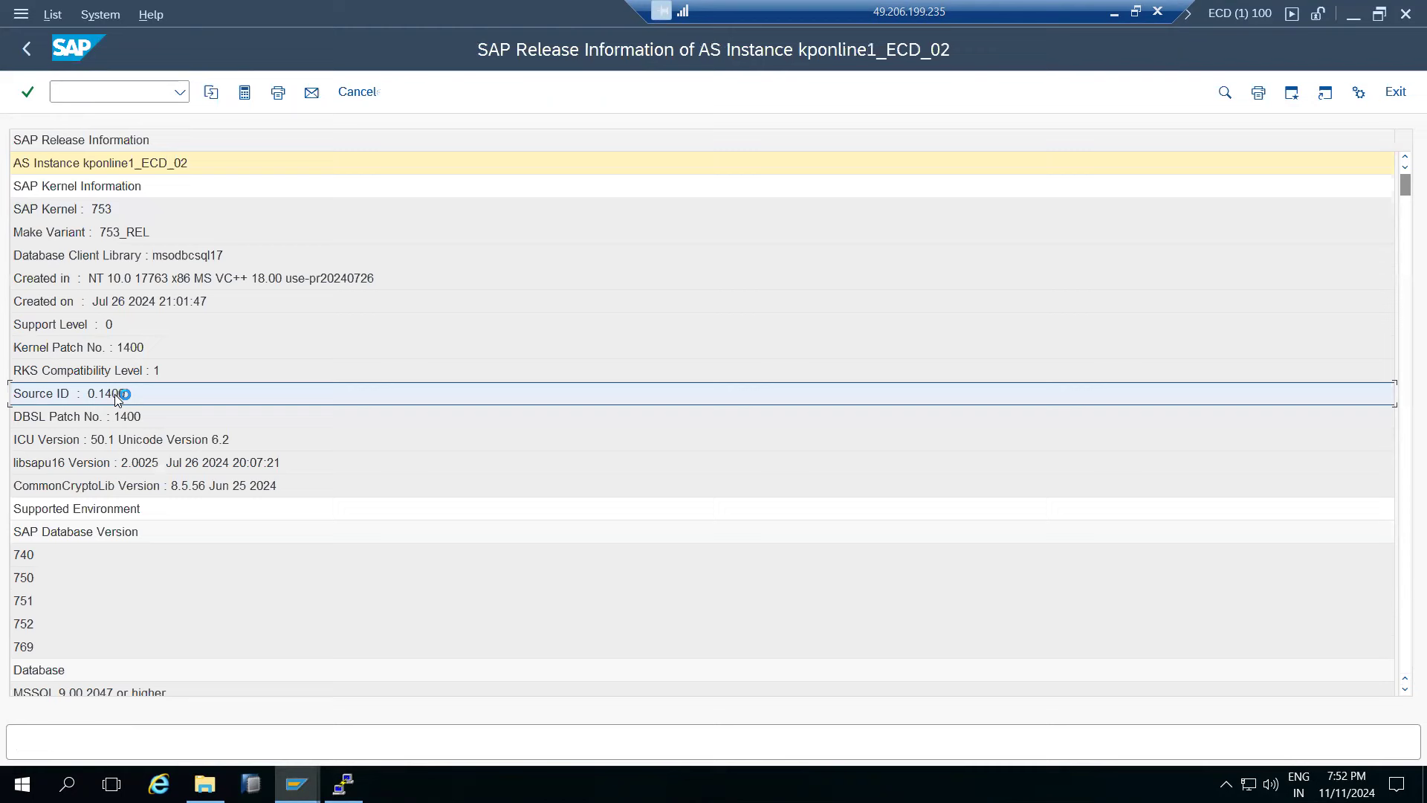
pyautogui.click(102, 232)
pyautogui.click(138, 418)
pyautogui.click(105, 204)
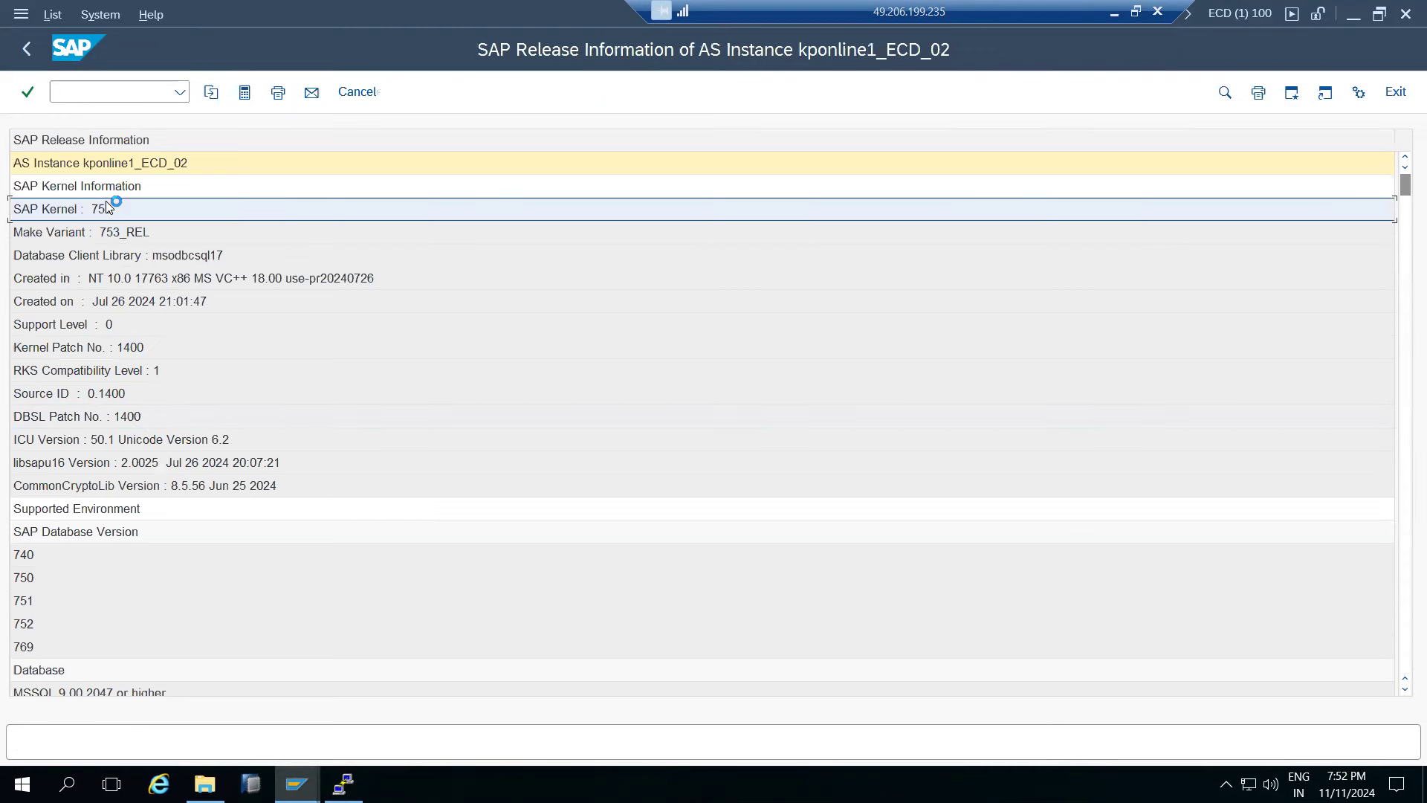
pyautogui.click(90, 346)
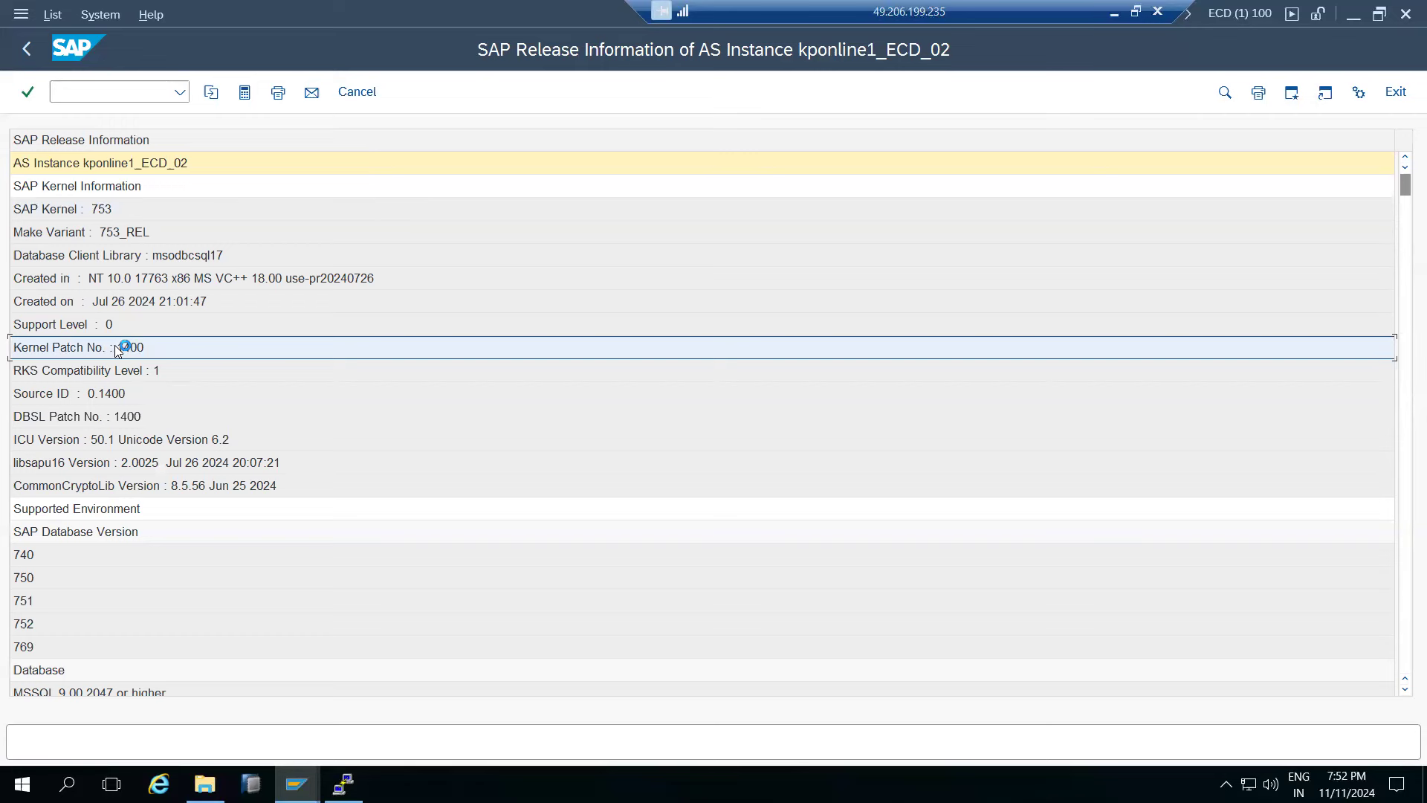
# Close the ECD session and log on to SAP NetWeaver Development, client 001, as user basis with the account password.
pyautogui.click(34, 53)
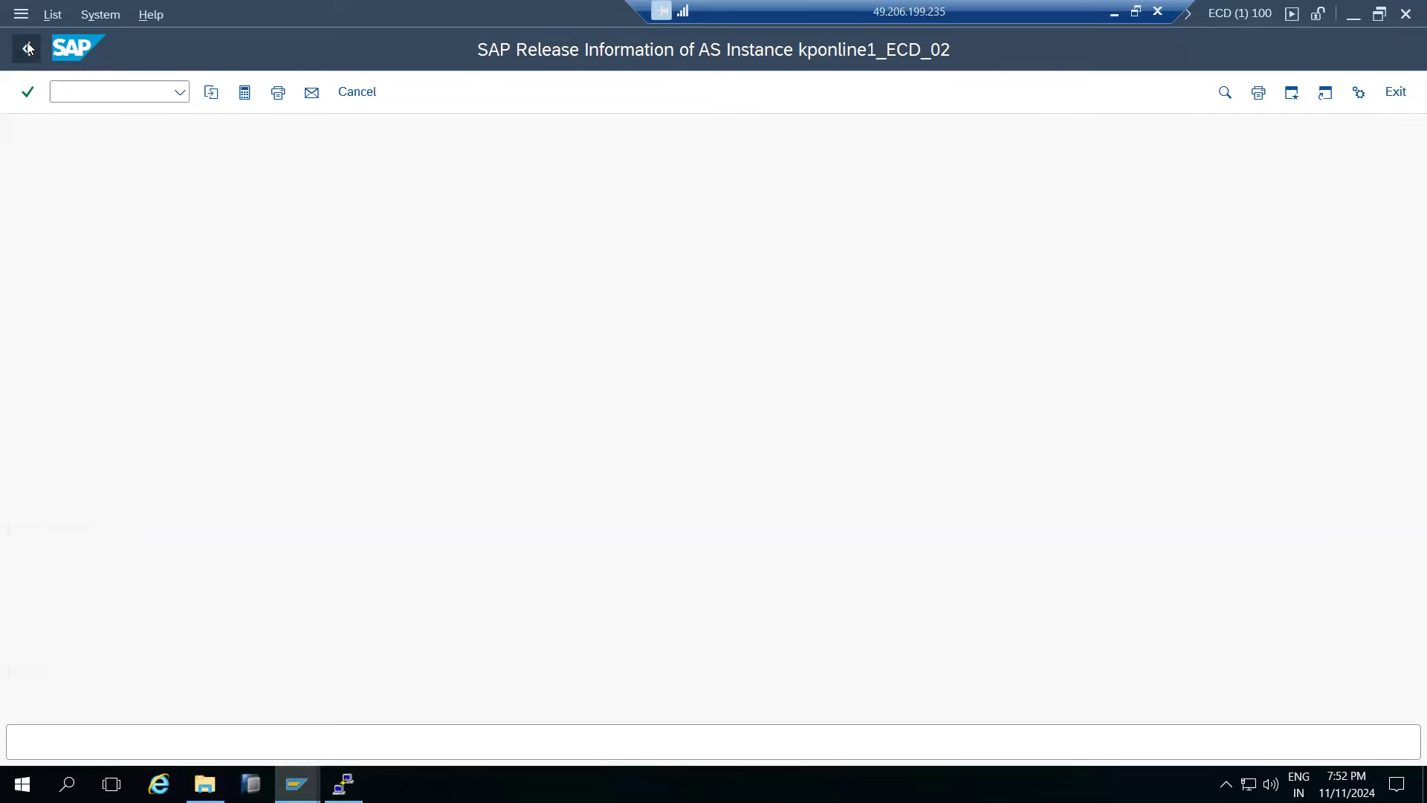
pyautogui.click(1402, 14)
pyautogui.click(243, 395)
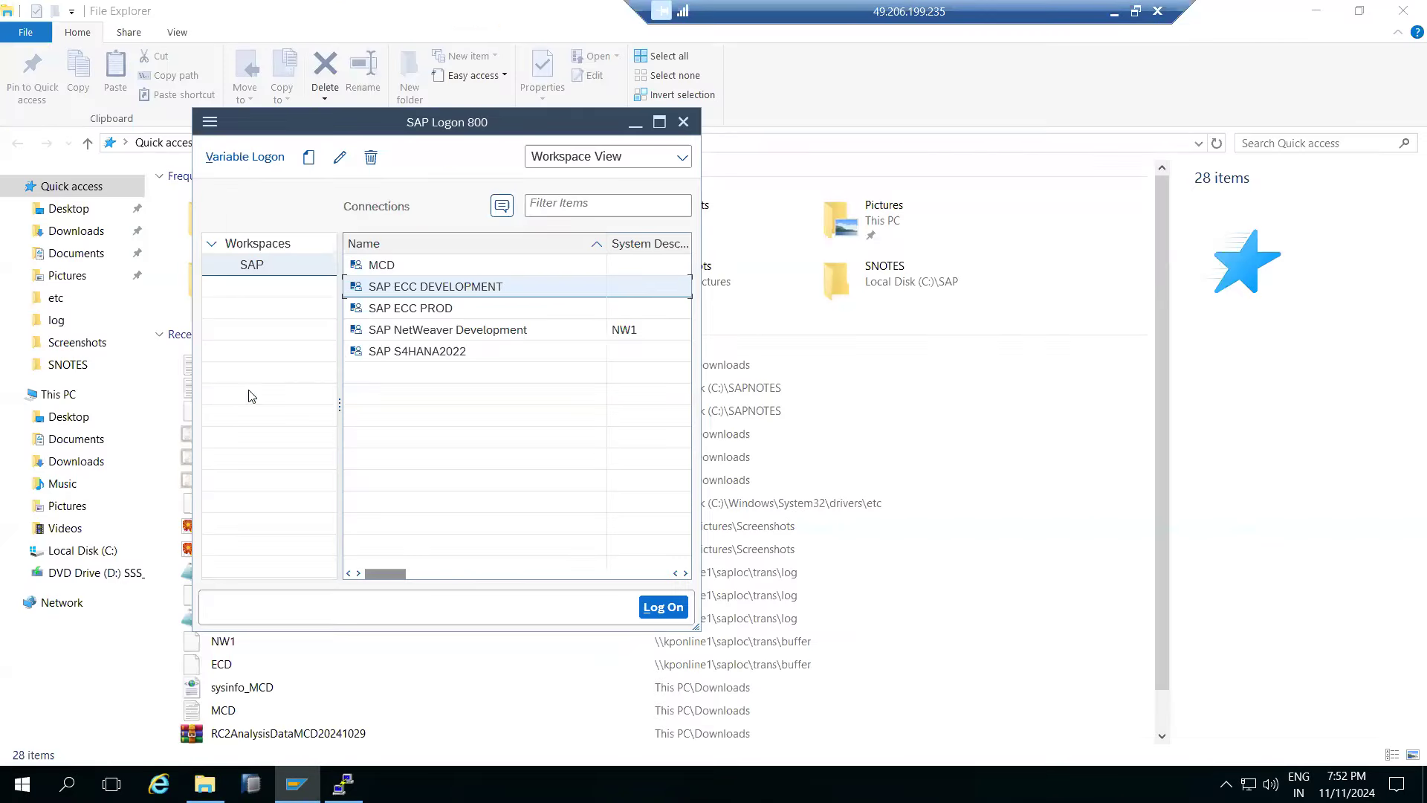
pyautogui.doubleClick(404, 330)
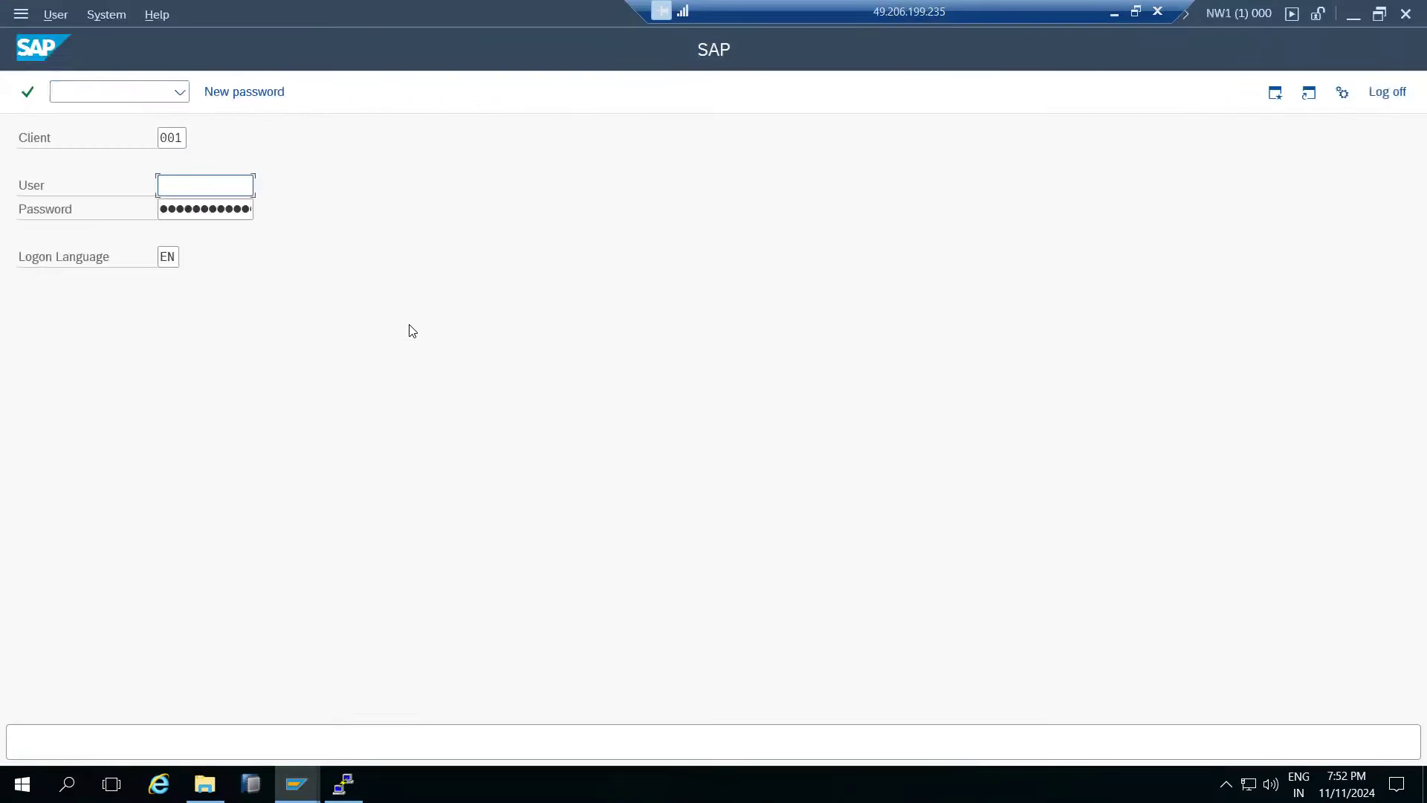
pyautogui.write('basis')
pyautogui.press('Tab')
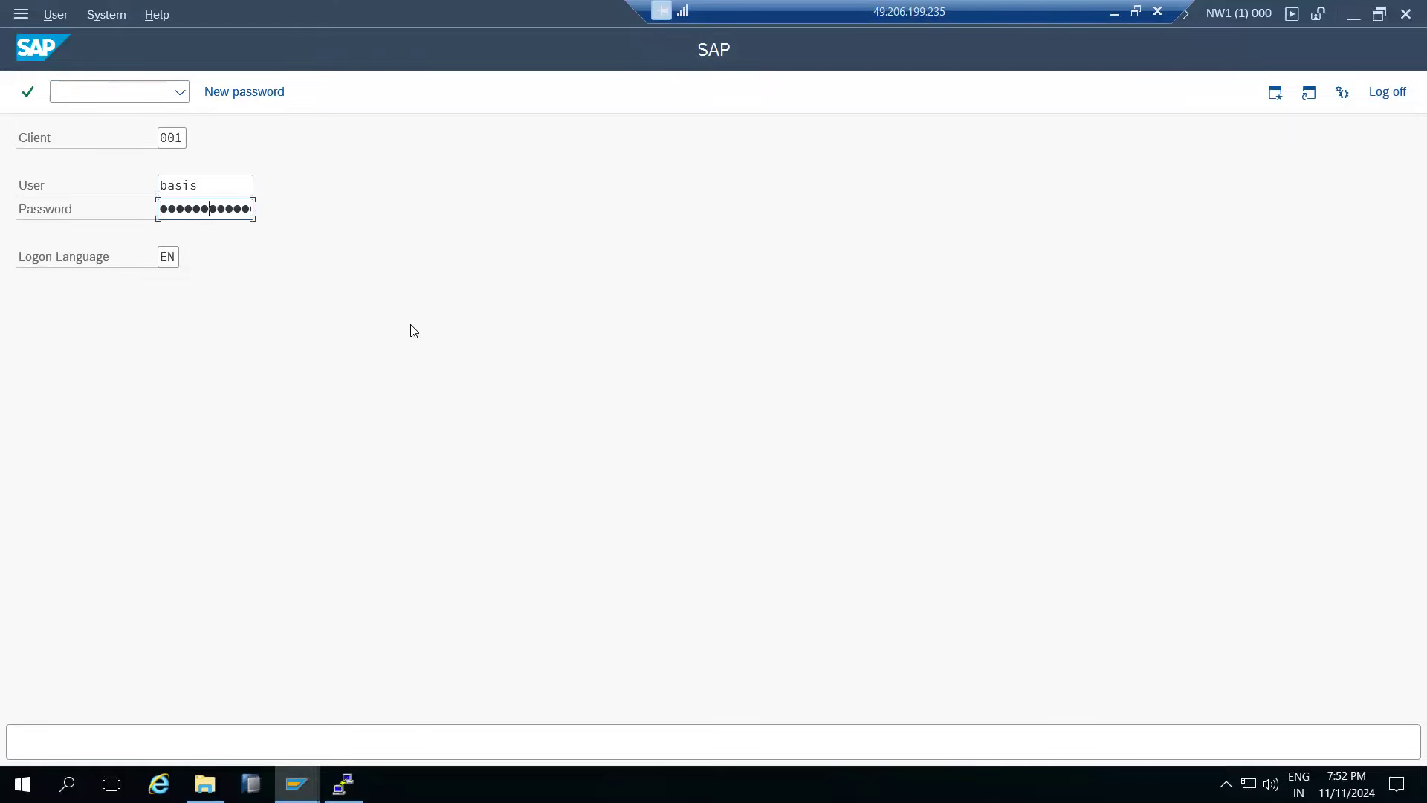
pyautogui.press('Return')
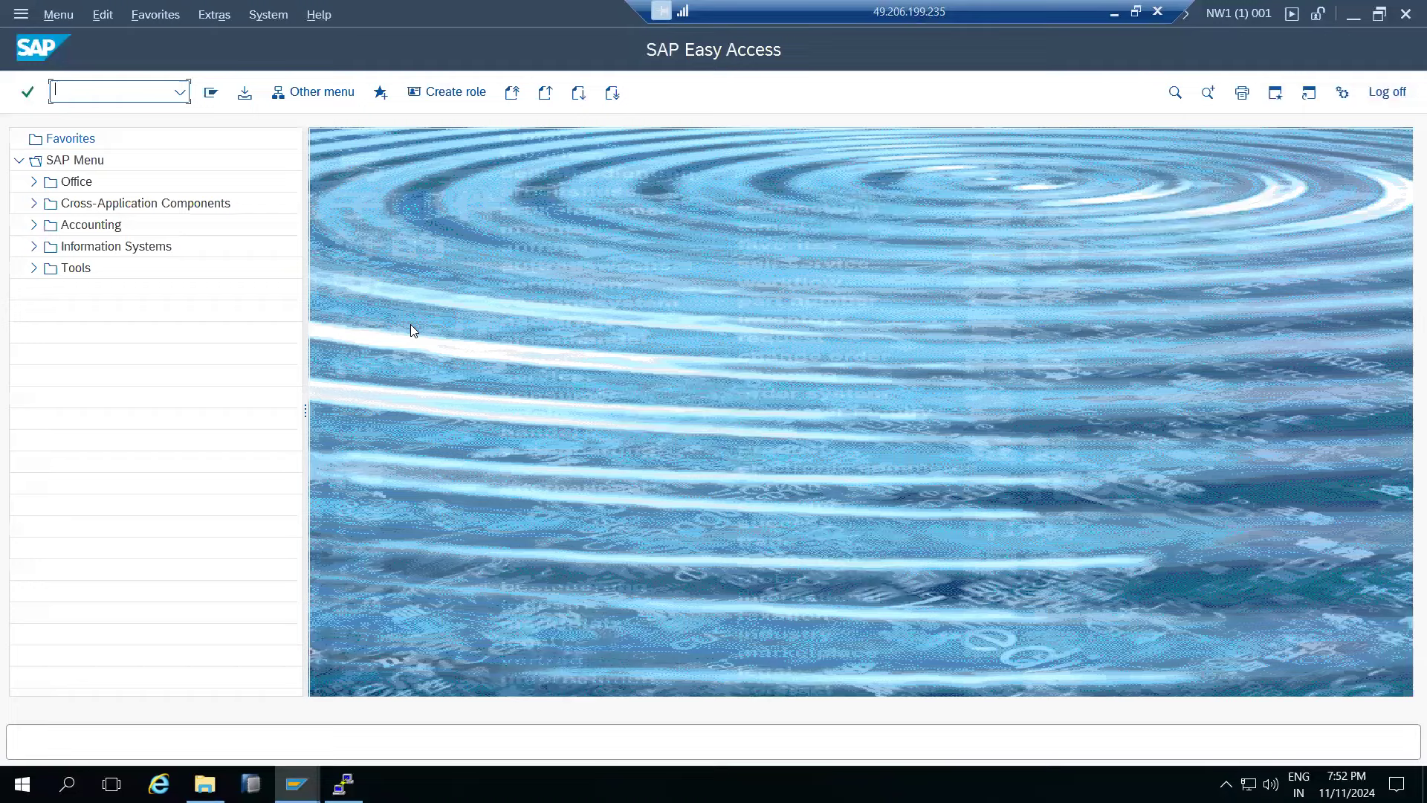
# Run transaction sm51 and check the kernel release and patch number in the release information of the NW1 instance.
pyautogui.write('sm51')
pyautogui.press('Return')
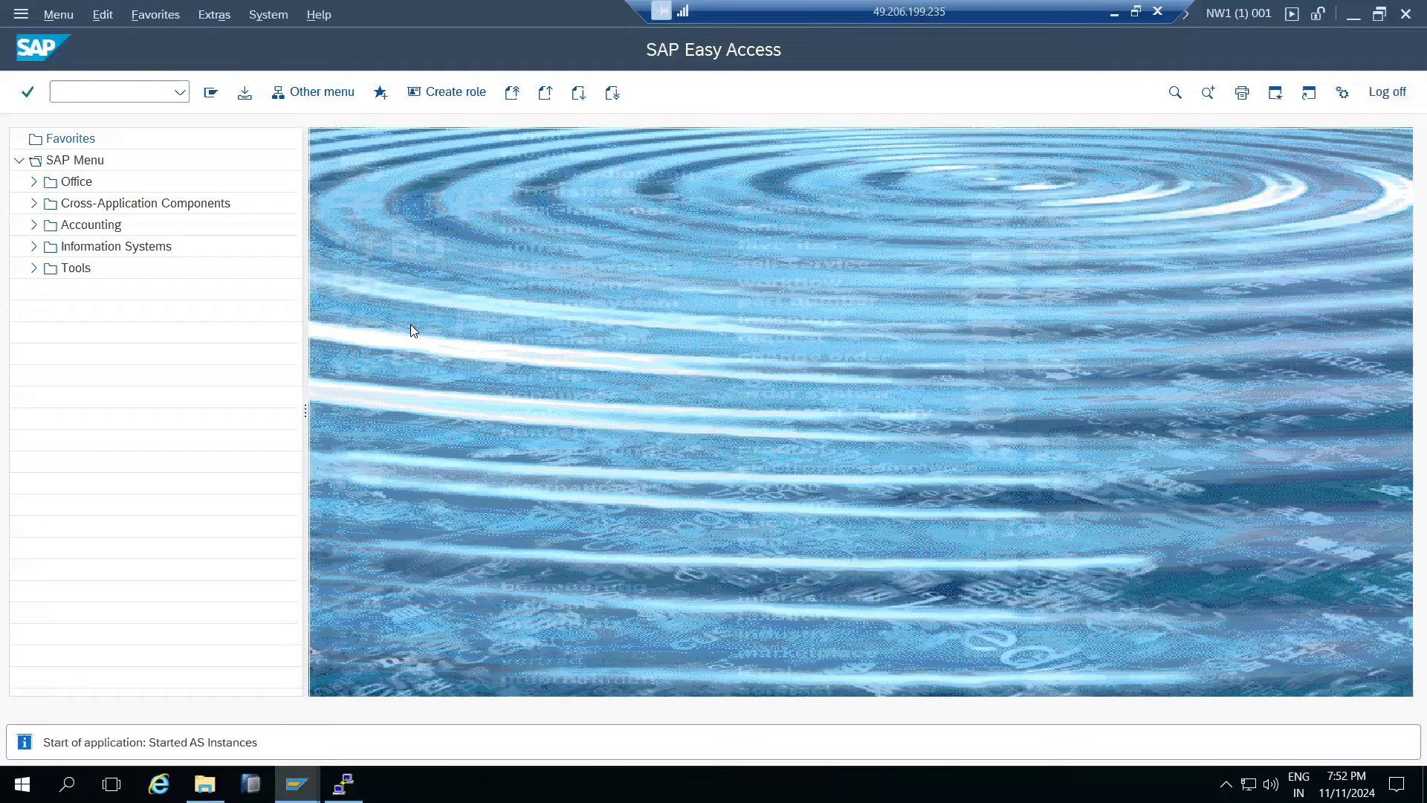
pyautogui.click(378, 91)
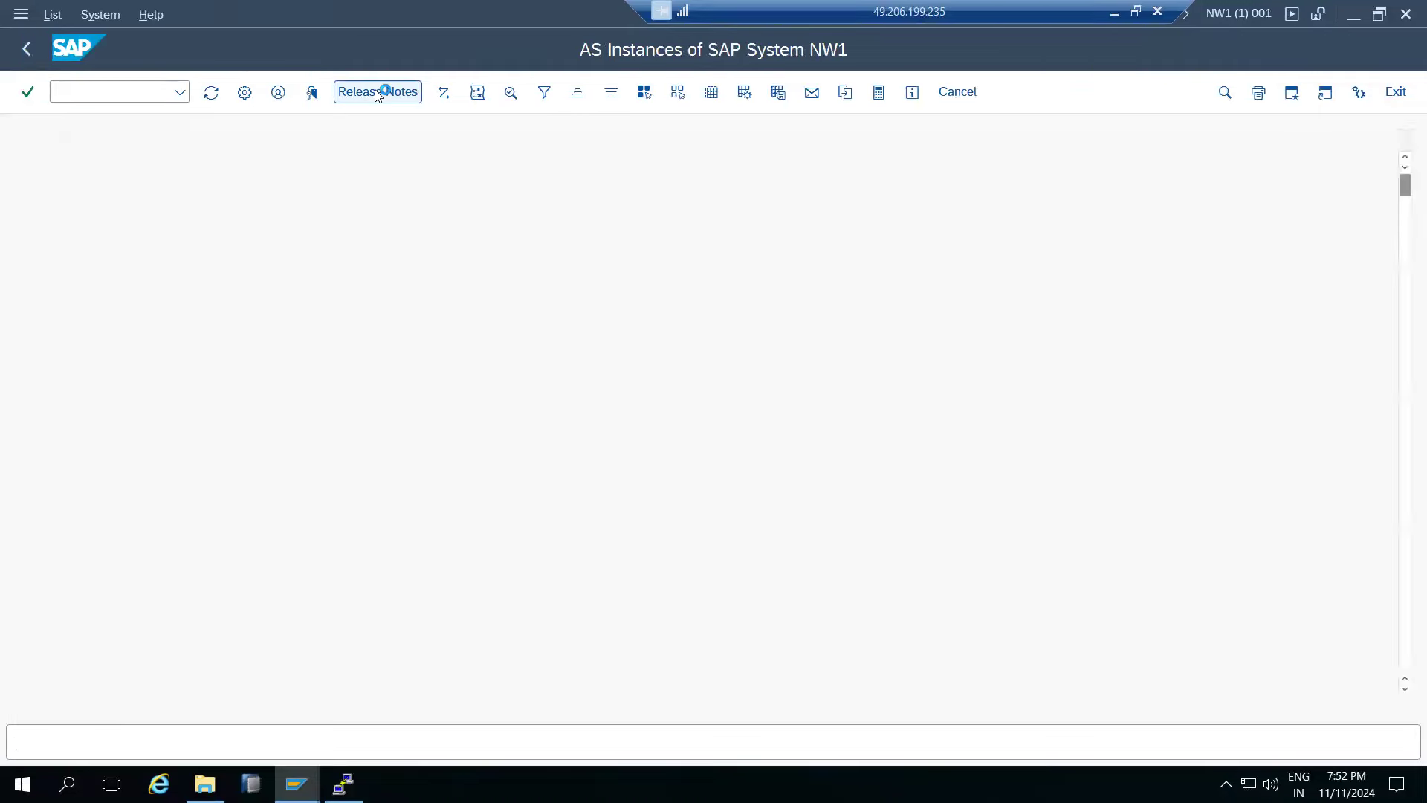
pyautogui.click(131, 233)
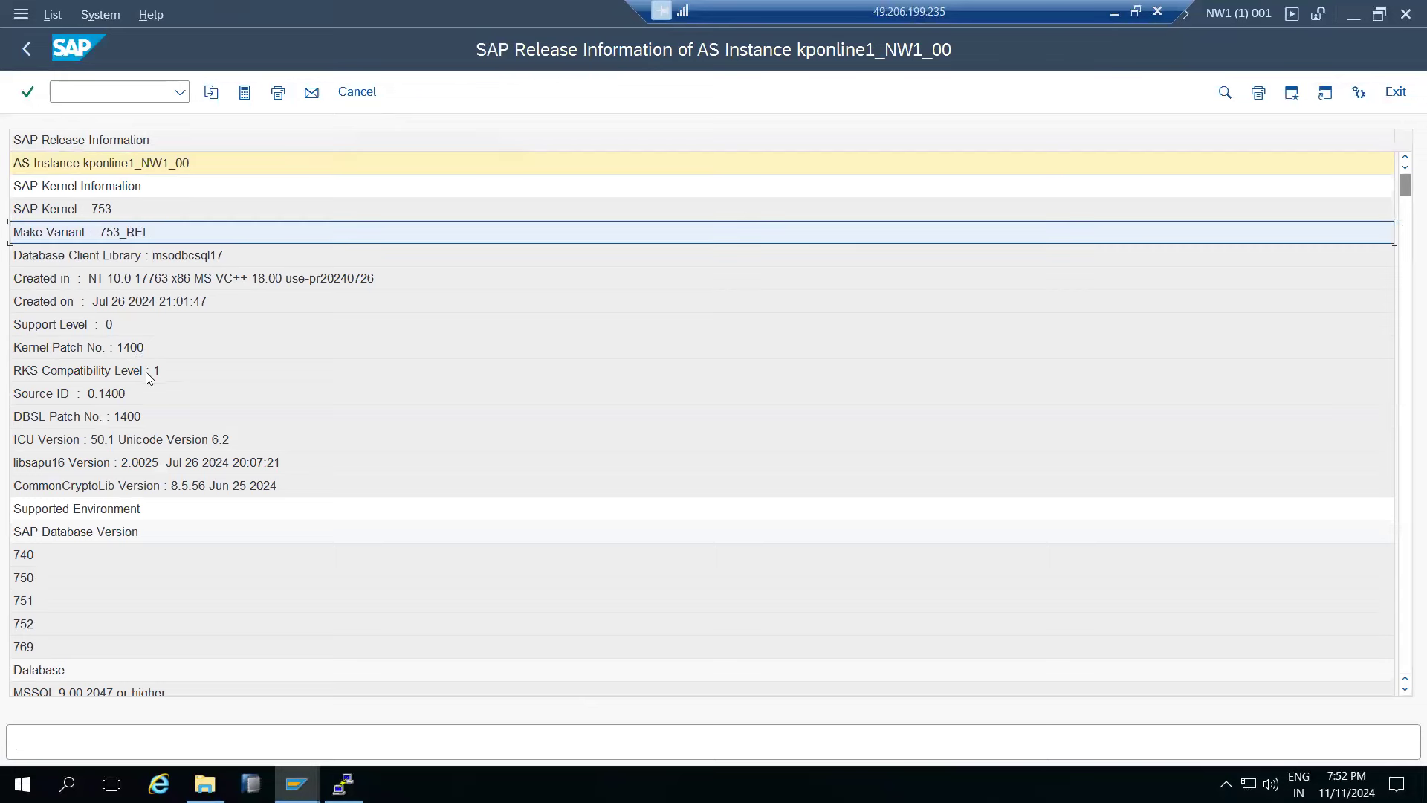
pyautogui.click(136, 354)
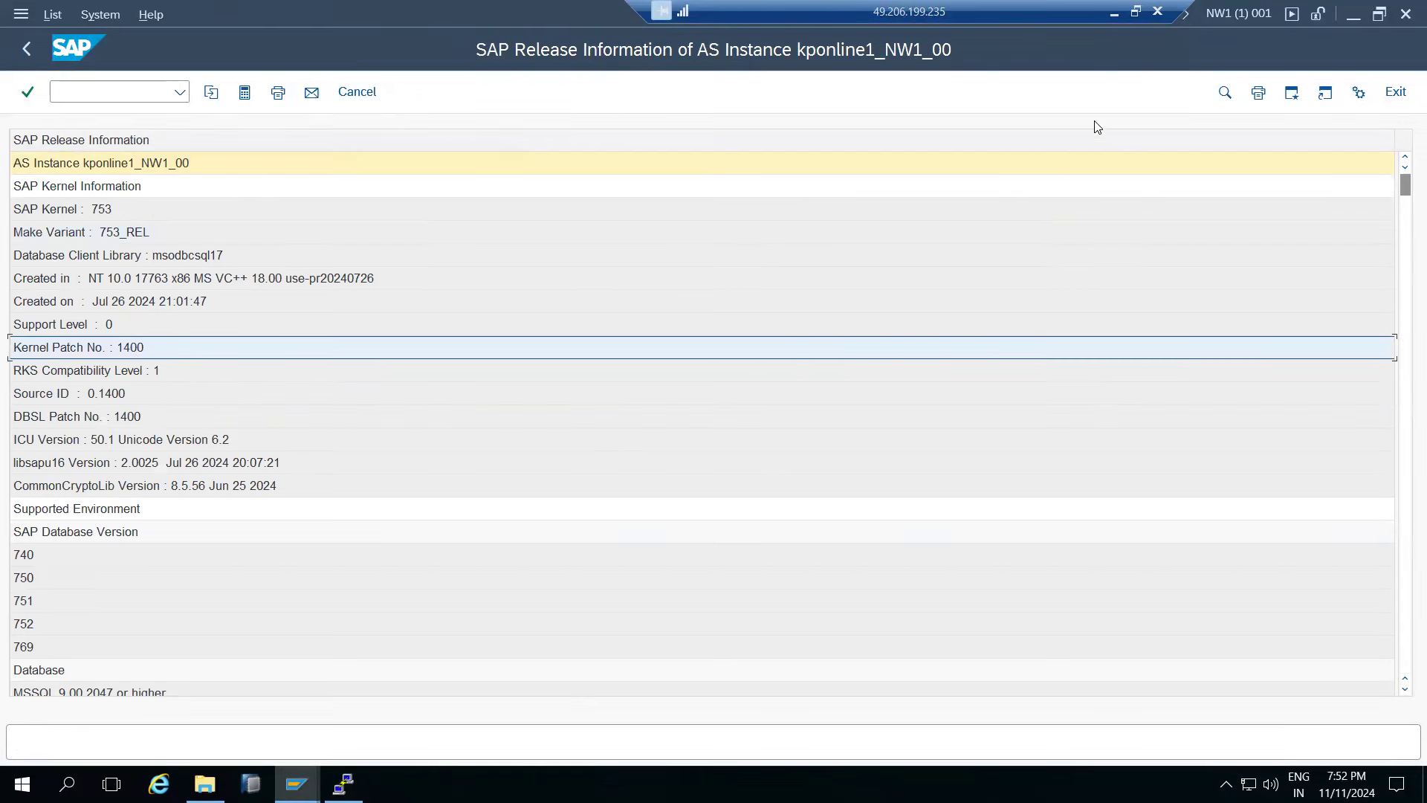
# Minimize the NW1 session and the 49.206.199.235 remote desktop and switch to the kpbaseserver remote desktop.
pyautogui.click(1353, 14)
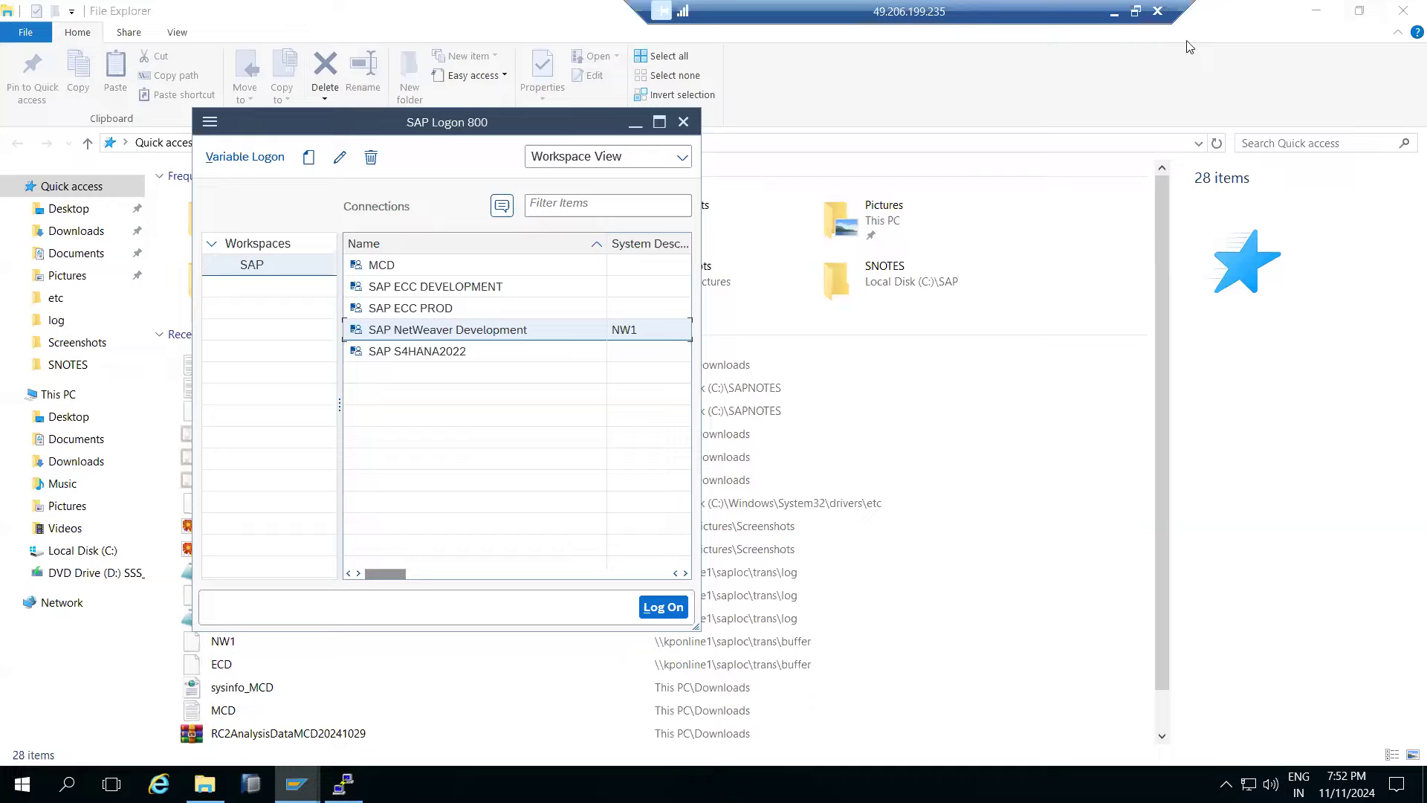
pyautogui.click(1317, 11)
pyautogui.click(1114, 12)
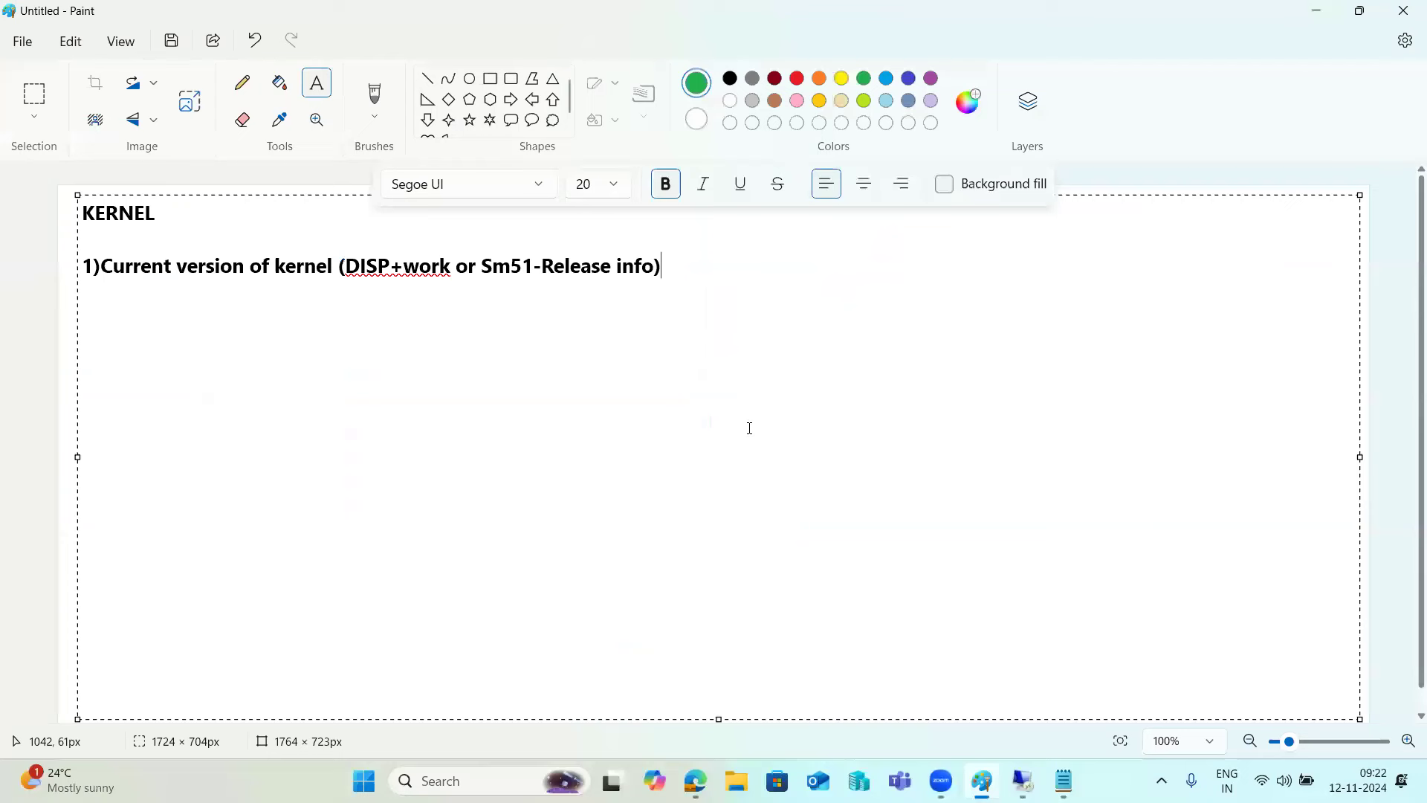
pyautogui.moveTo(1023, 781)
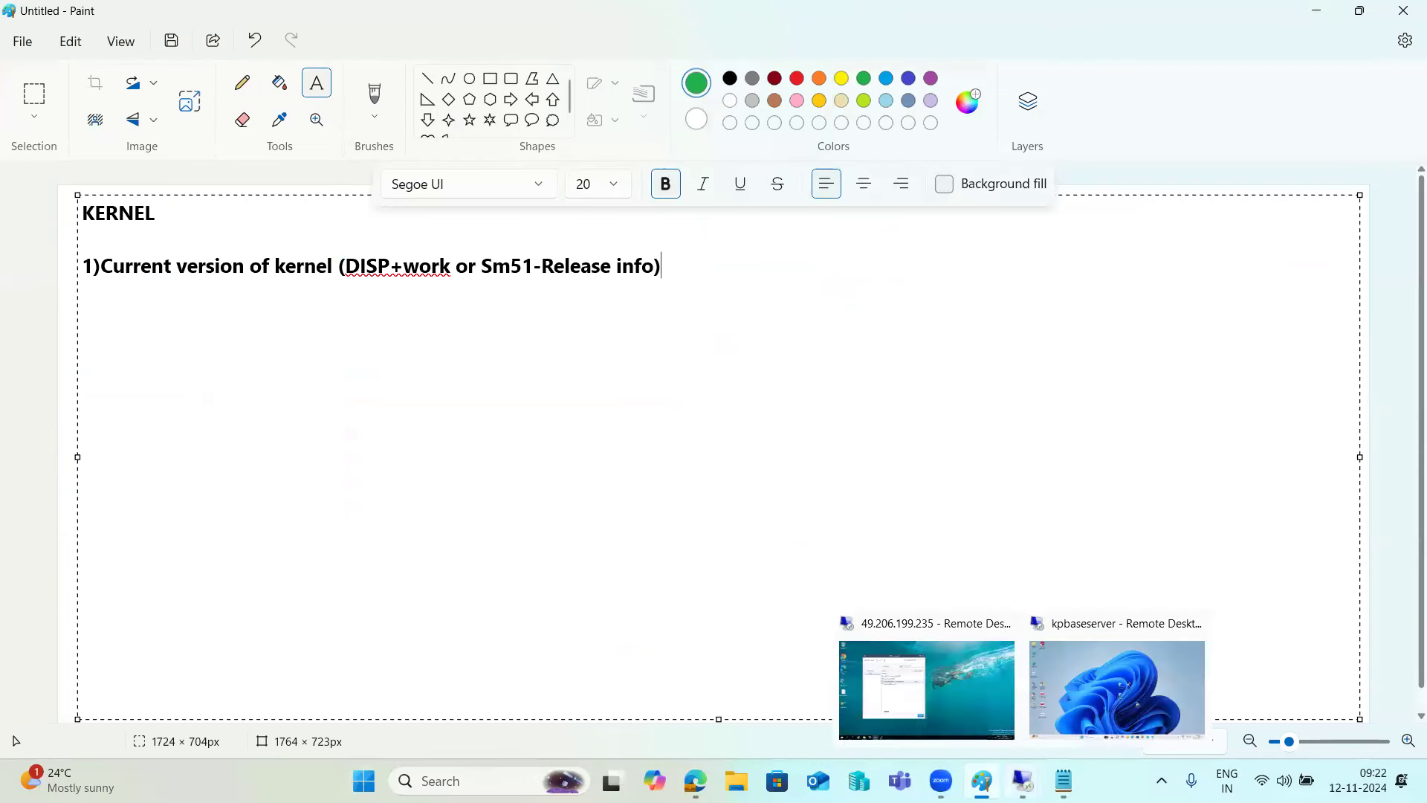
pyautogui.click(1075, 687)
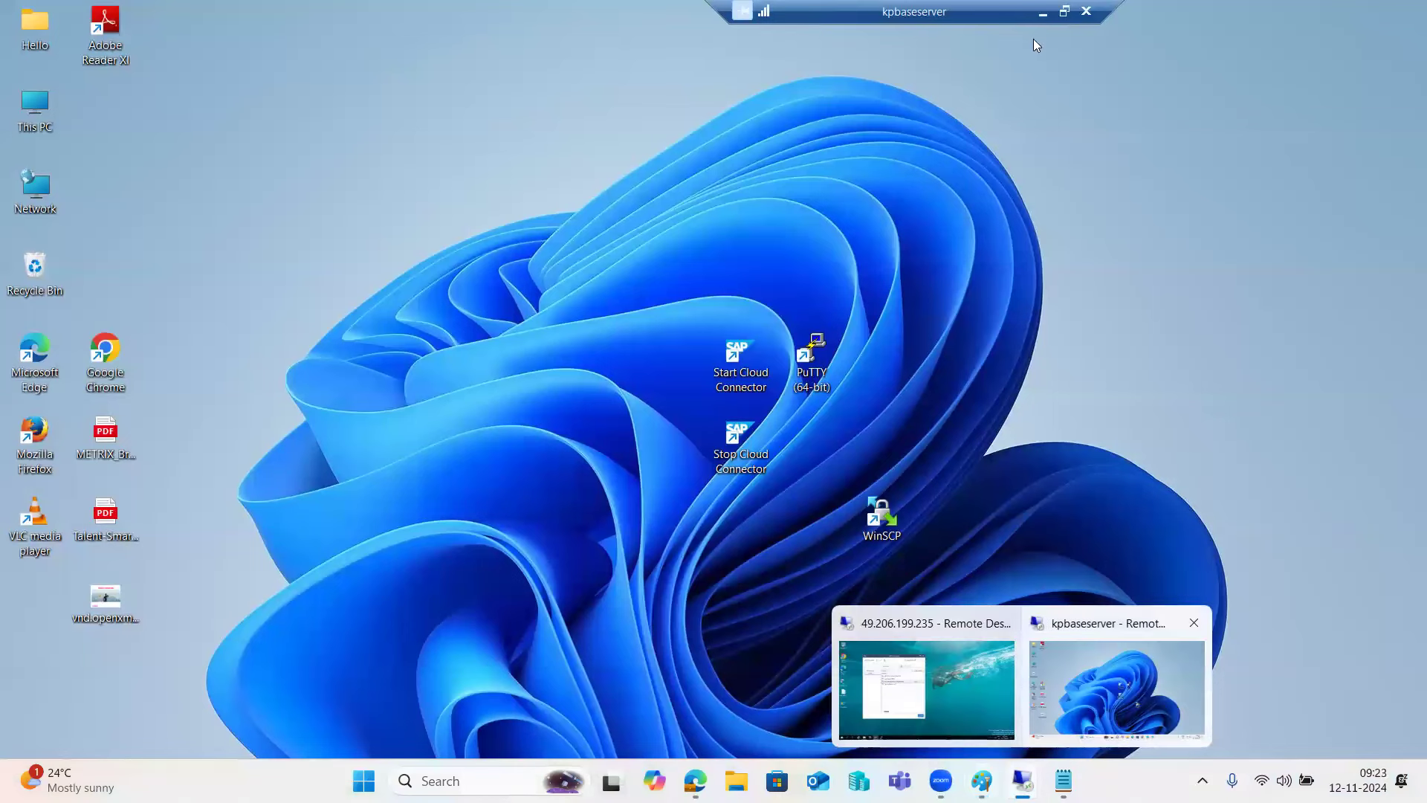
pyautogui.click(1101, 636)
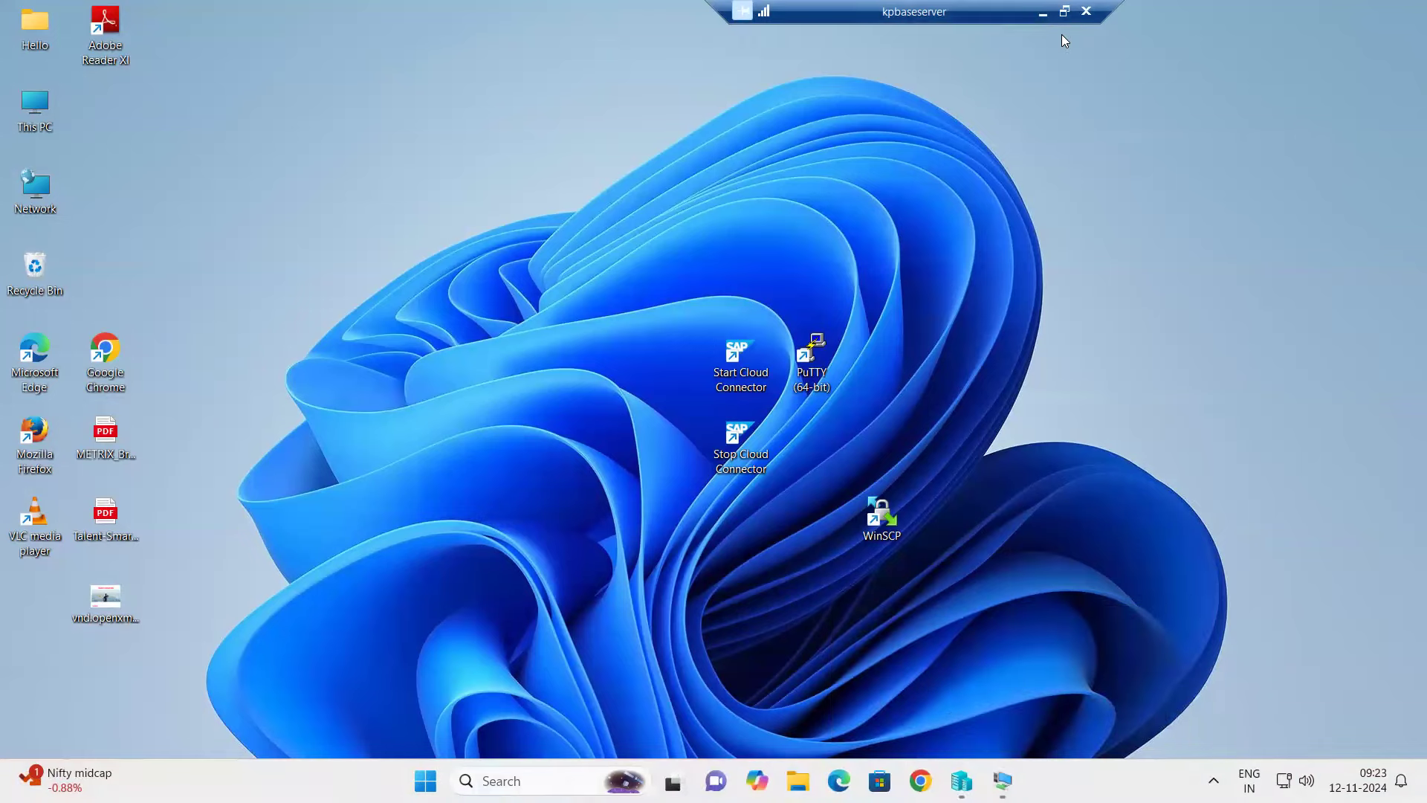
# Restore the kpbaseserver remote desktop to a window and enlarge it to nearly the full screen.
pyautogui.click(1065, 12)
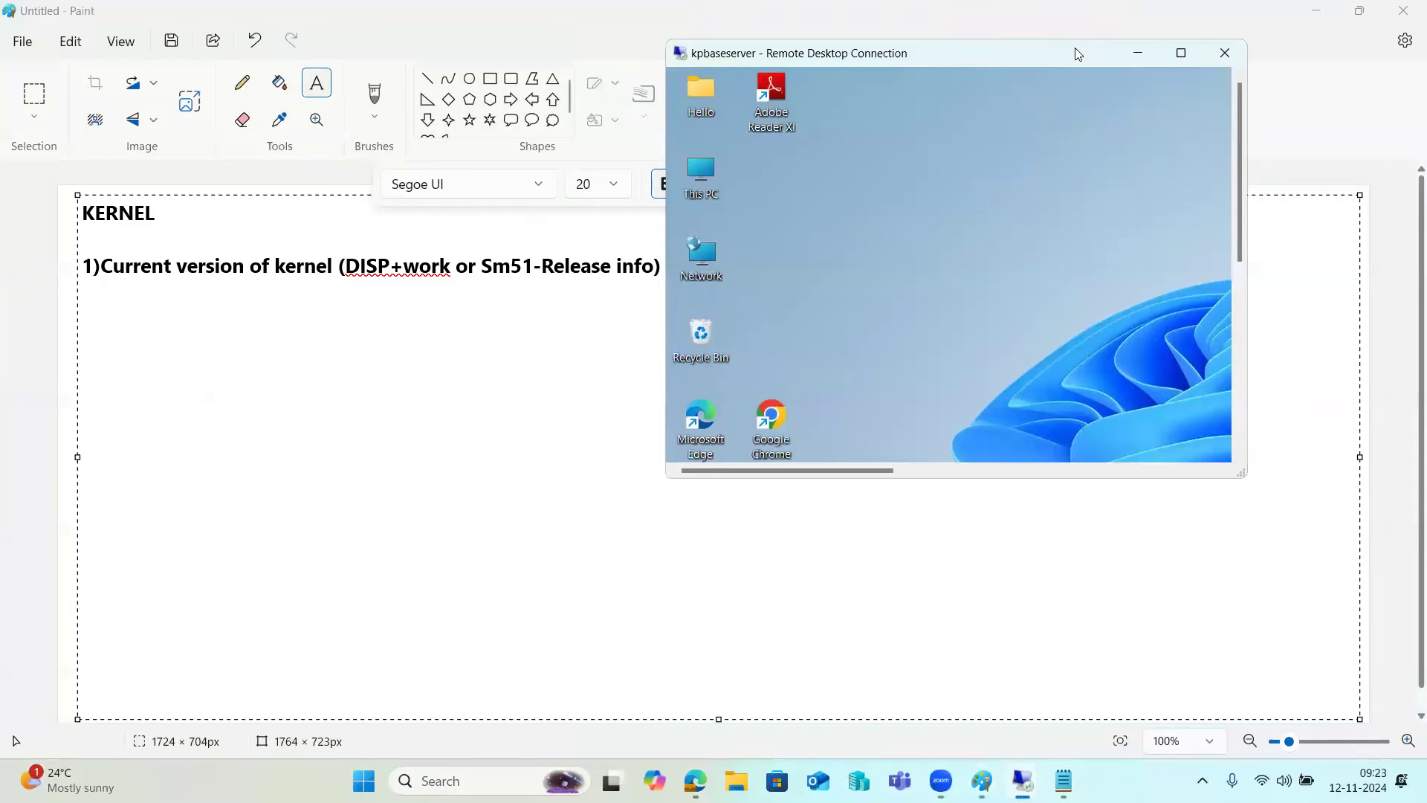
pyautogui.doubleClick(1066, 38)
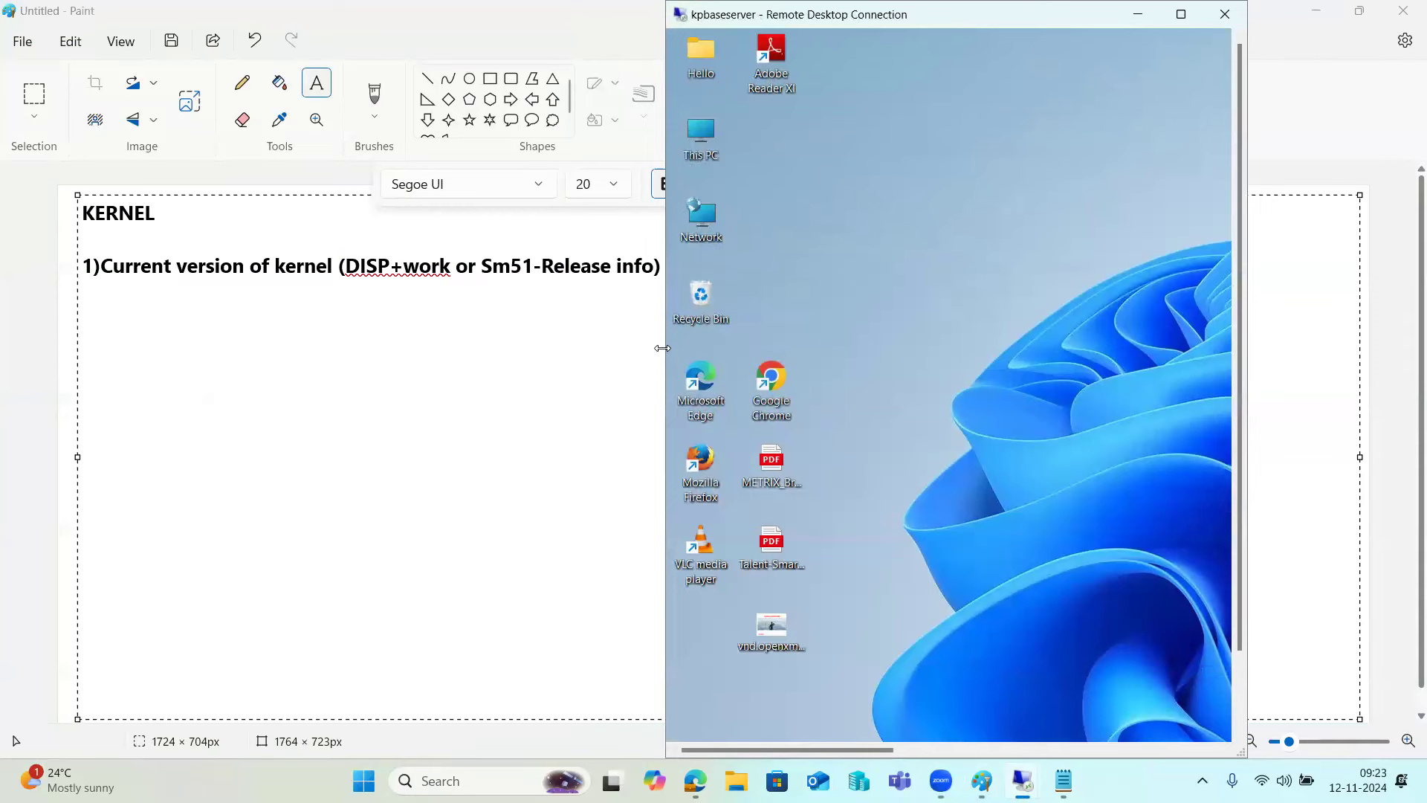
pyautogui.moveTo(662, 348); pyautogui.dragTo(6, 345)
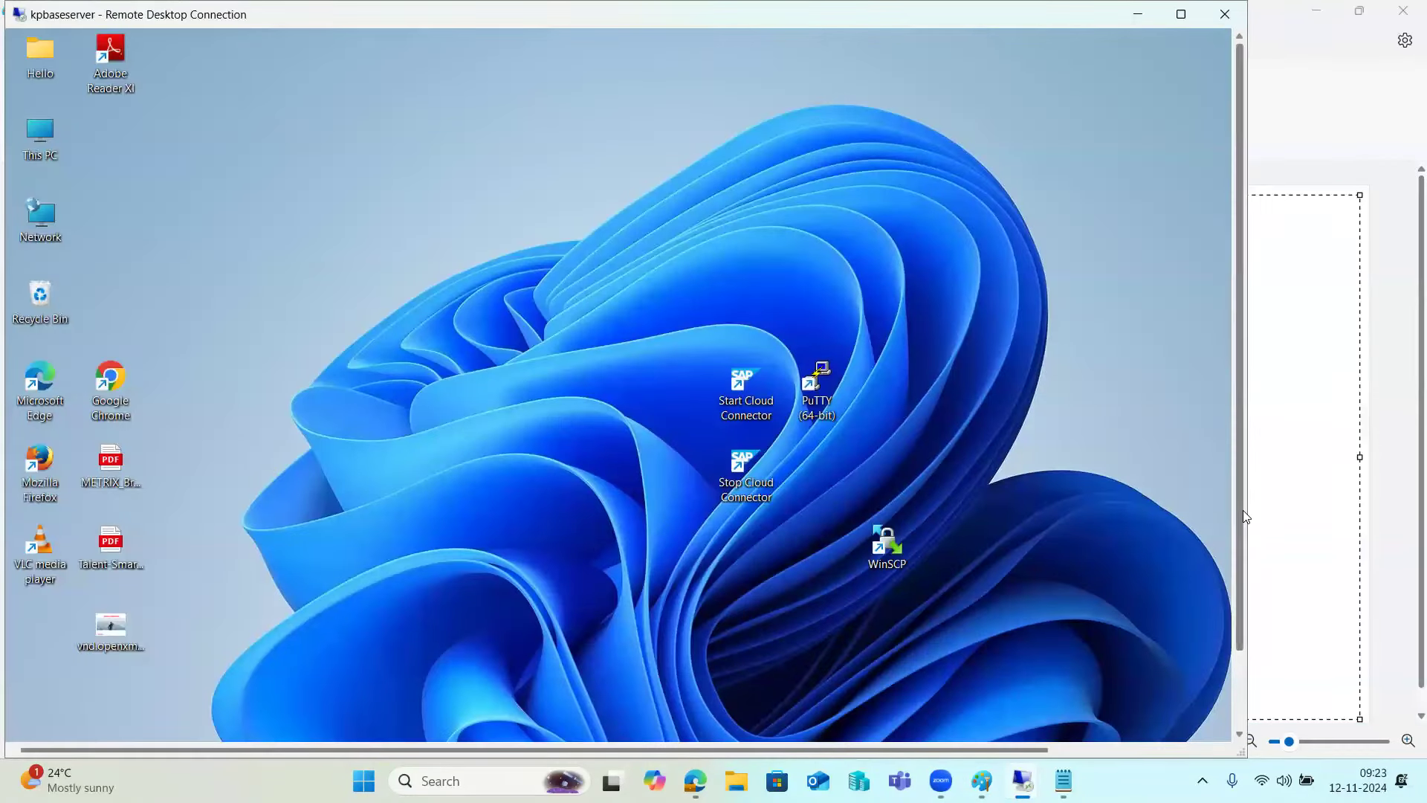
pyautogui.moveTo(1251, 510); pyautogui.dragTo(1418, 510)
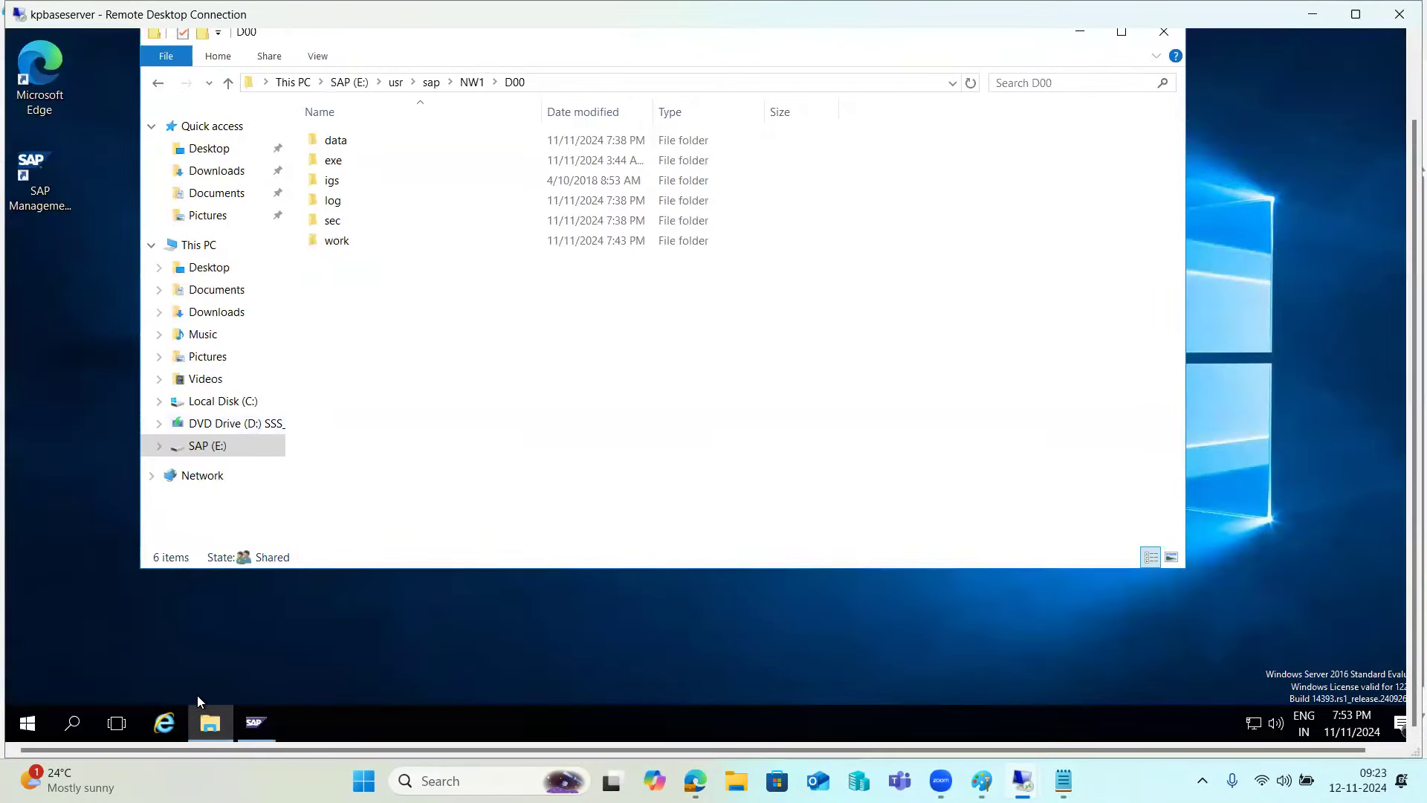
# Open a command prompt on the nested SAP server and run disp+work.
pyautogui.click(72, 724)
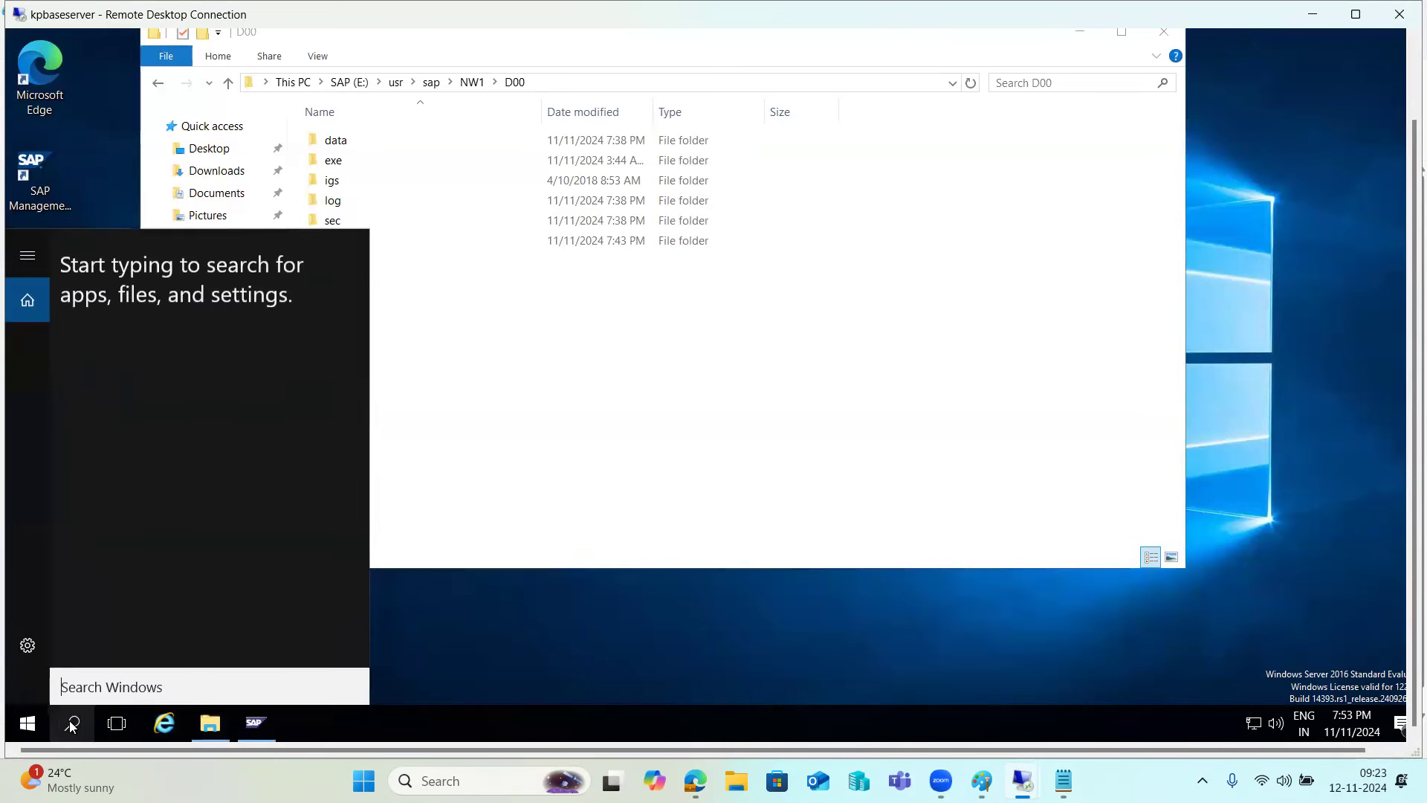
pyautogui.write('cmd')
pyautogui.press('Return')
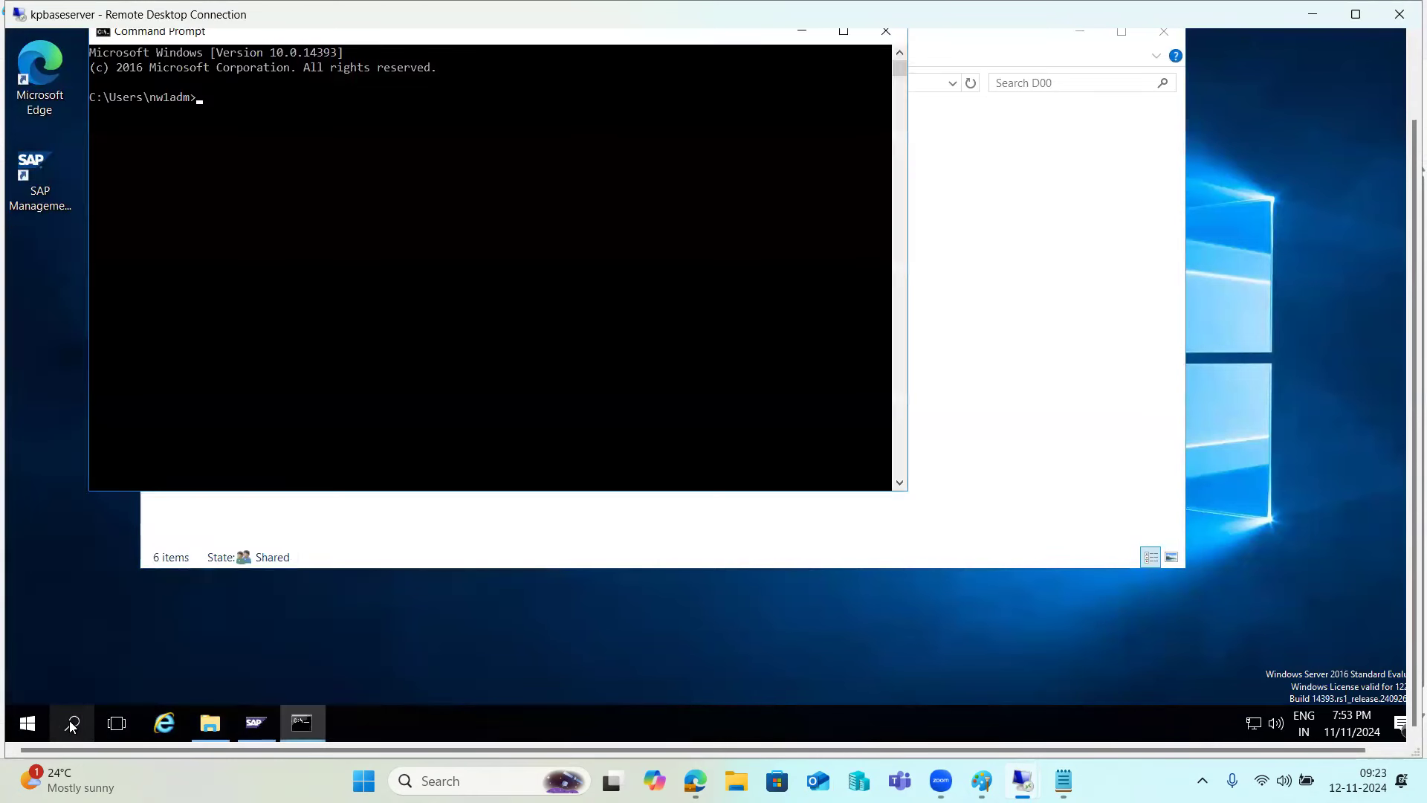
pyautogui.write('disp+work')
pyautogui.press('Return')
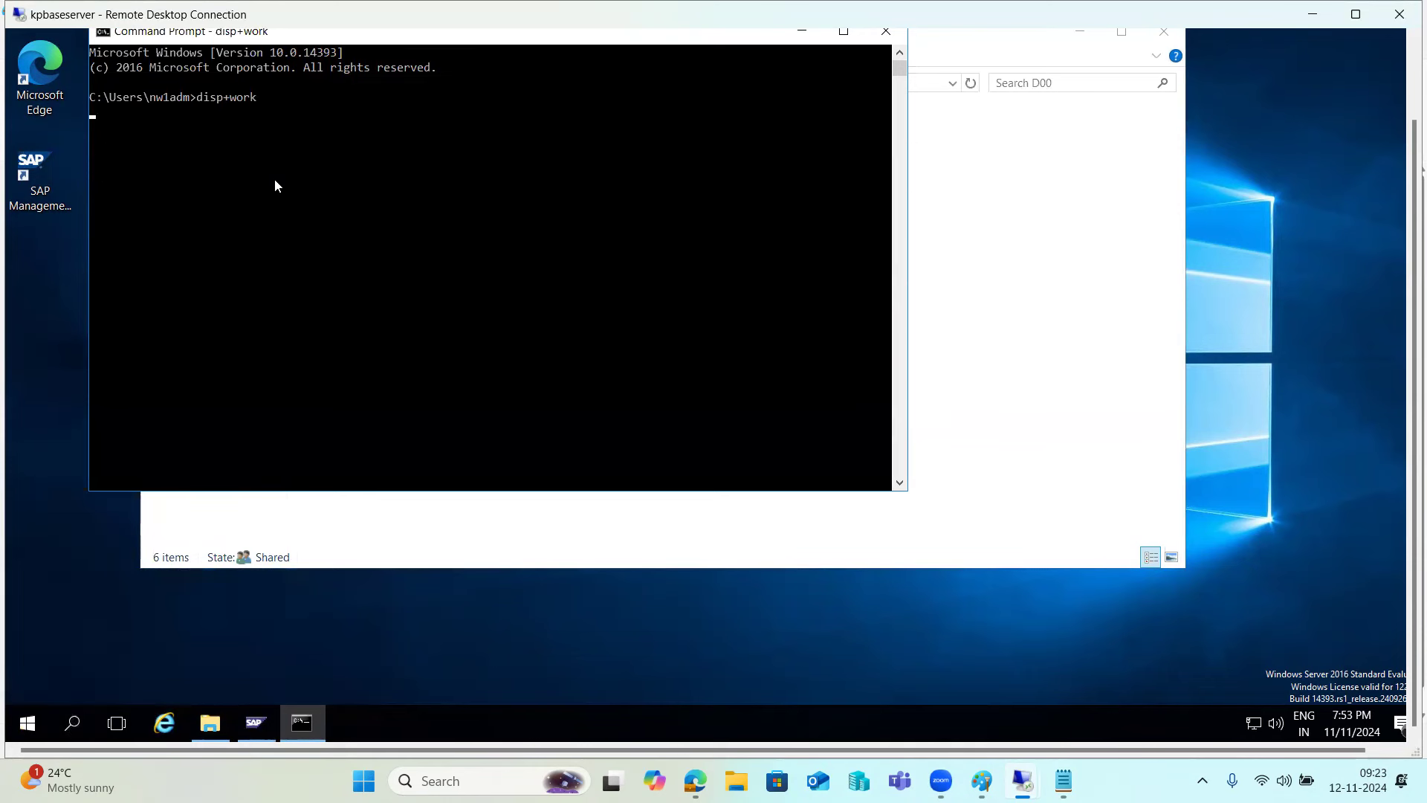
# Examine the kernel release, patch number and supported environment in the disp+work output.
pyautogui.scroll(6, 291, 190)
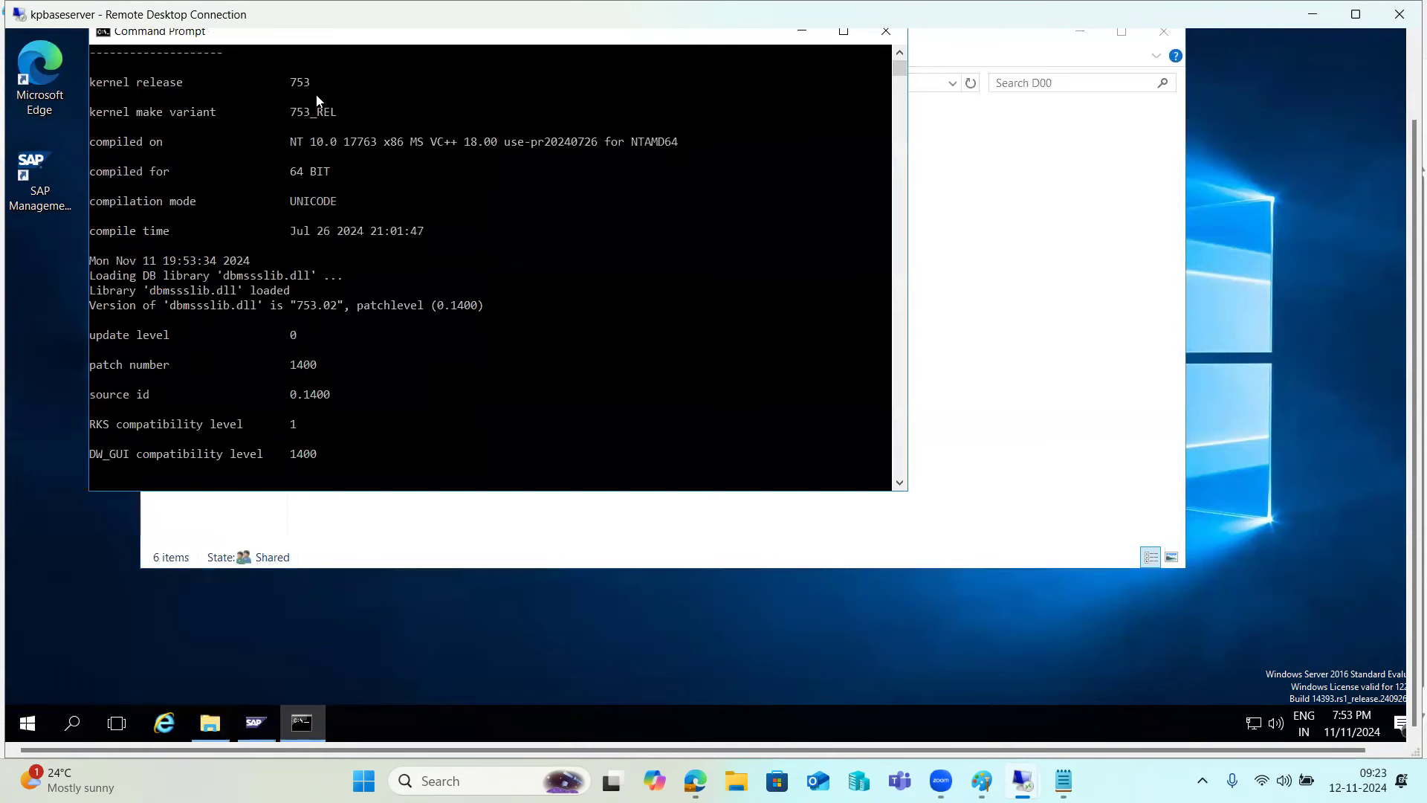
pyautogui.moveTo(295, 88); pyautogui.dragTo(310, 112)
pyautogui.scroll(-2, 328, 234)
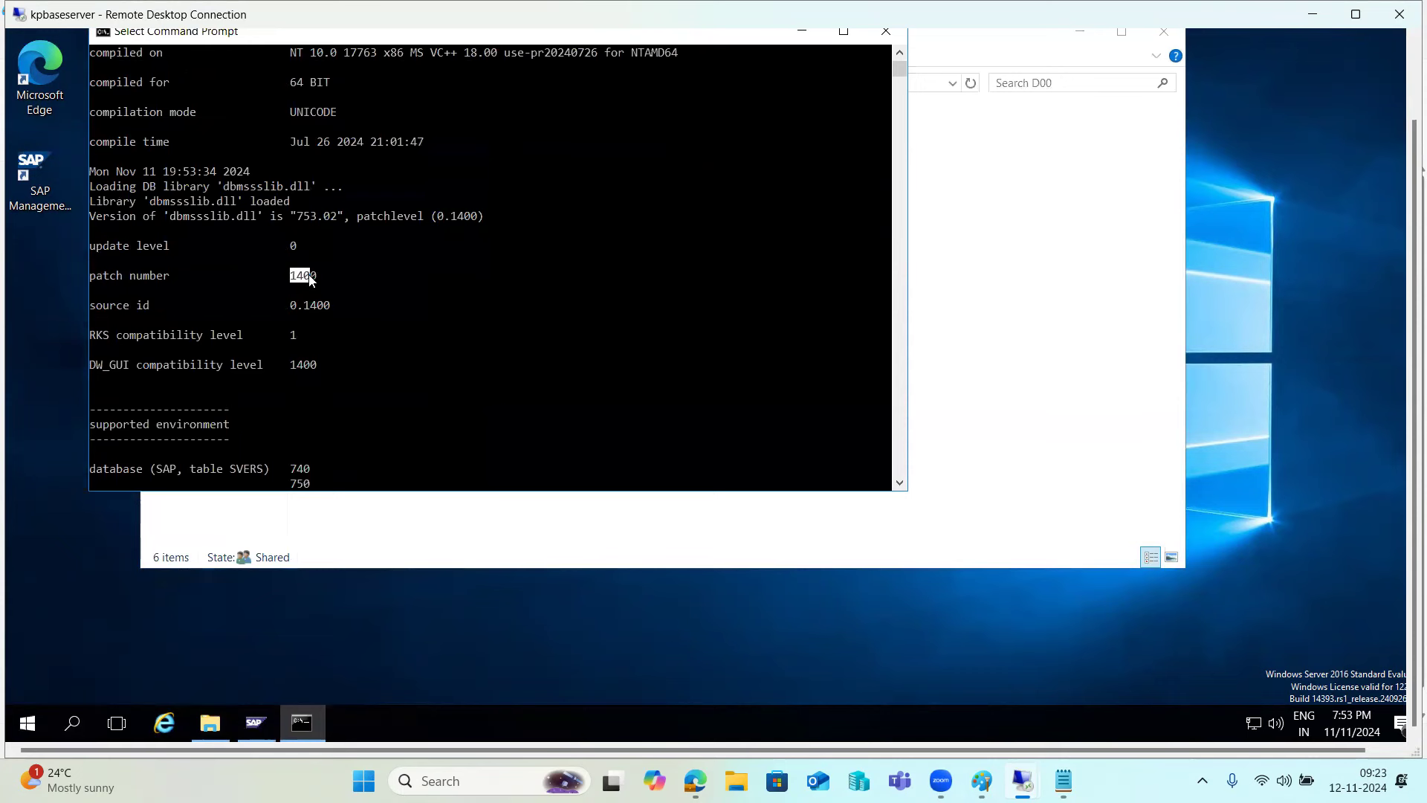
pyautogui.scroll(-10, 310, 278)
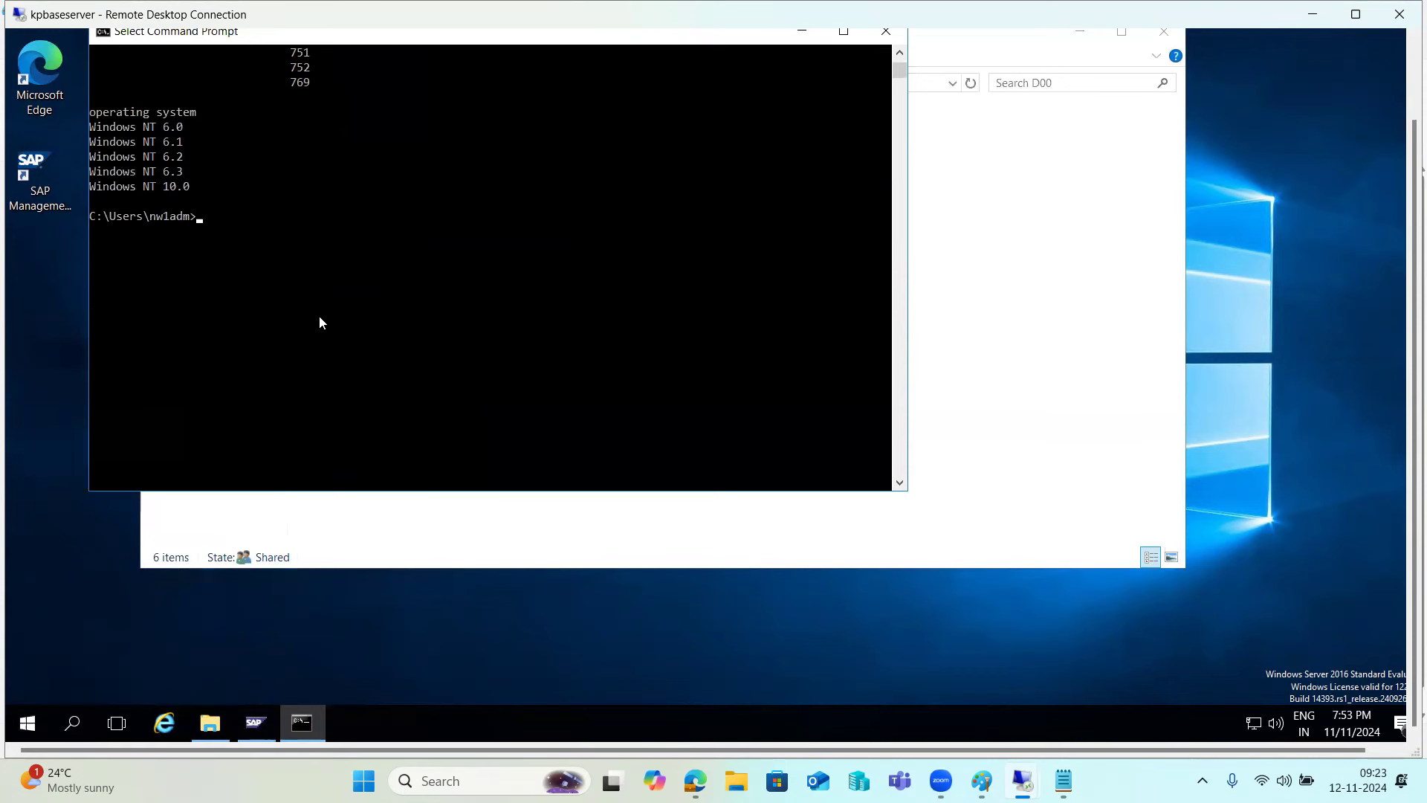
# Minimize the command prompt and the kpbaseserver remote desktop to return to the kernel notes in Paint.
pyautogui.click(313, 733)
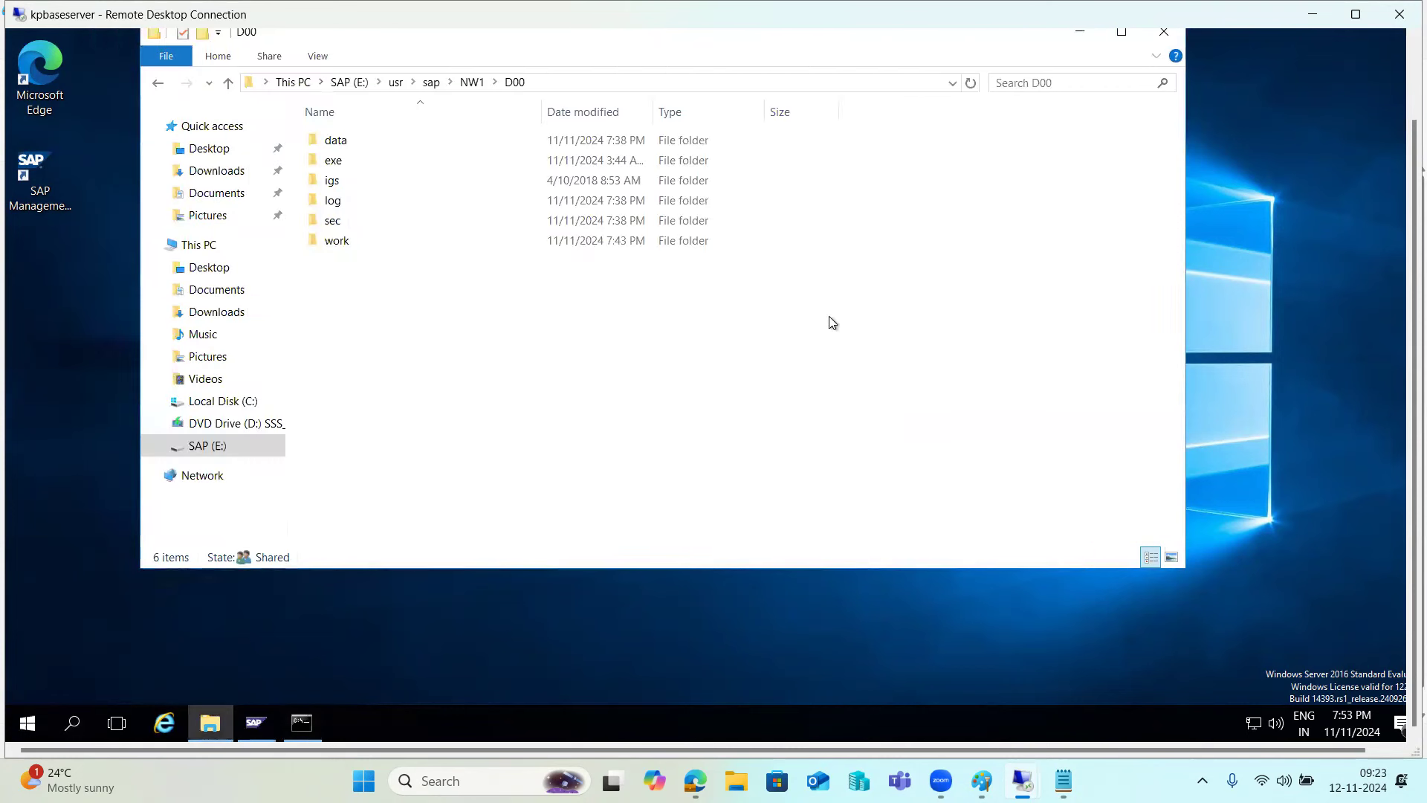
pyautogui.doubleClick(39, 74)
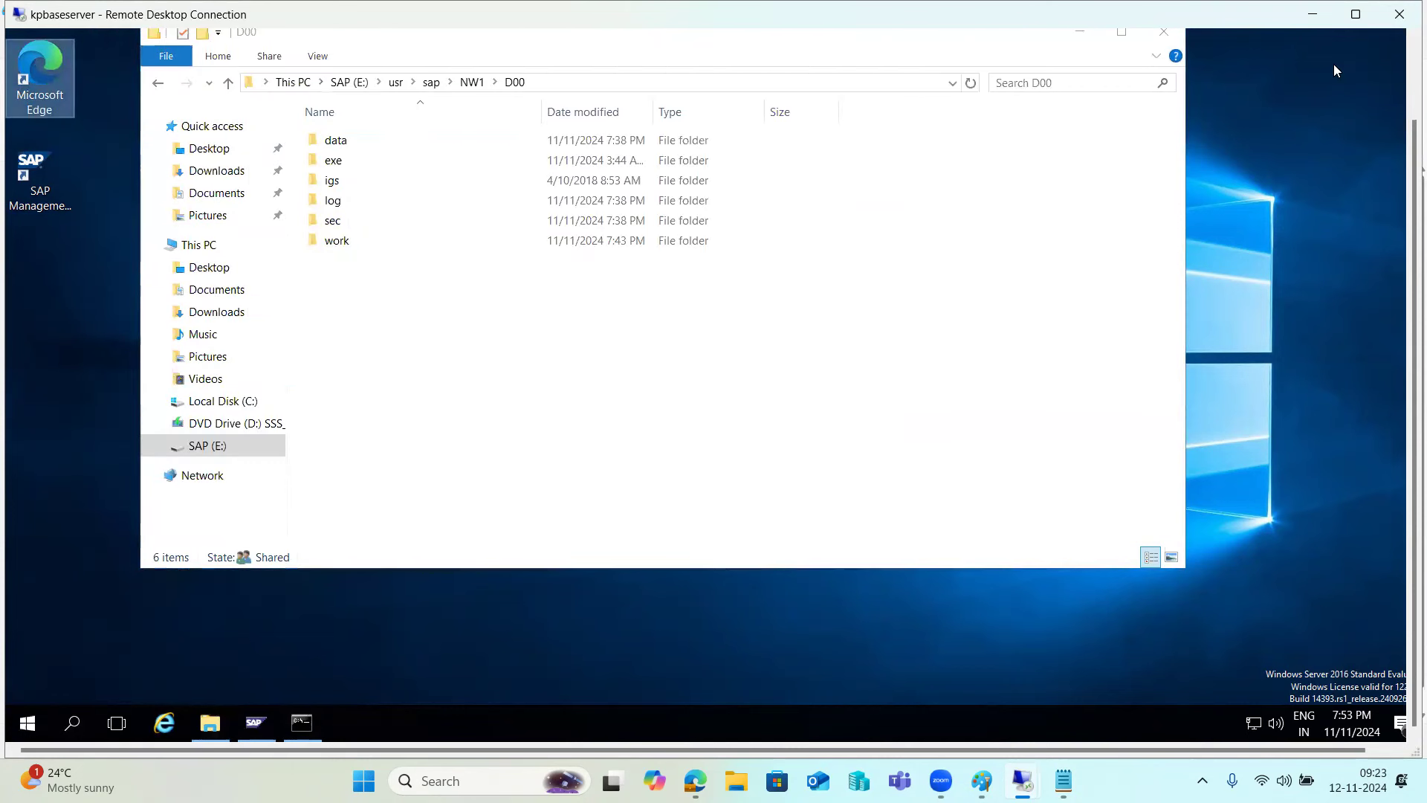
pyautogui.click(1310, 15)
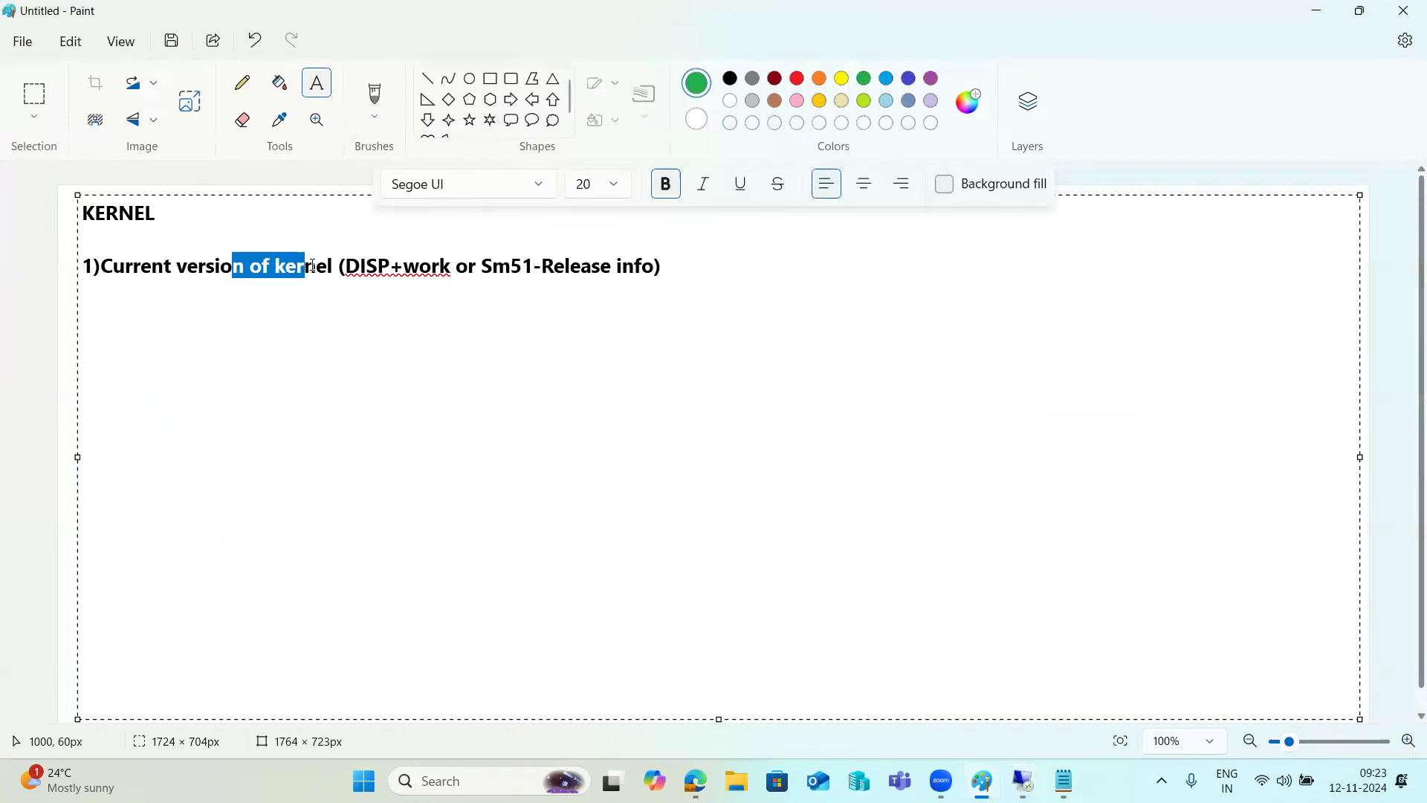
# Add the line "2)Check the latest kernel release or PL in SMP" below the first point of the kernel notes.
pyautogui.click(730, 269)
pyautogui.write('2)Check the latest')
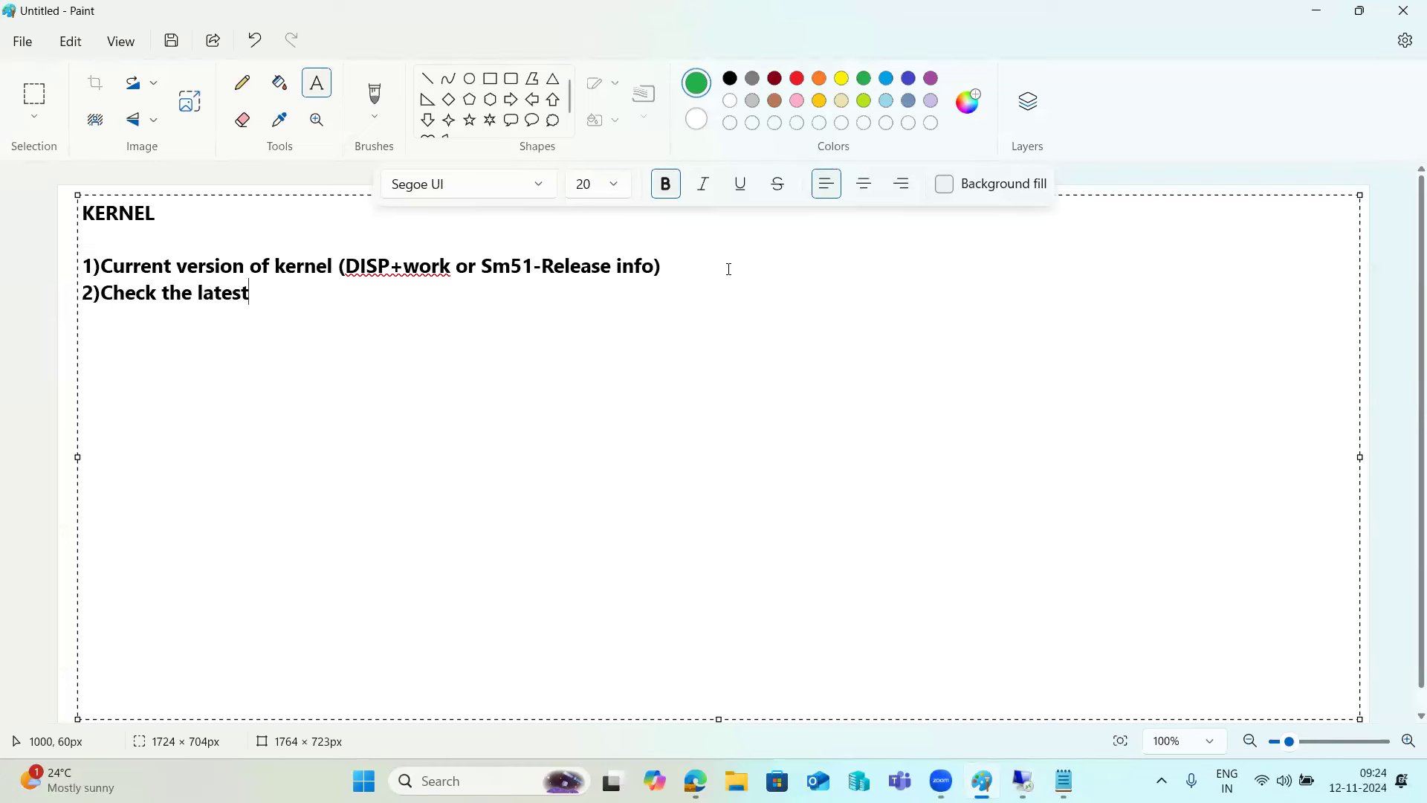
pyautogui.write(' kernel rele')
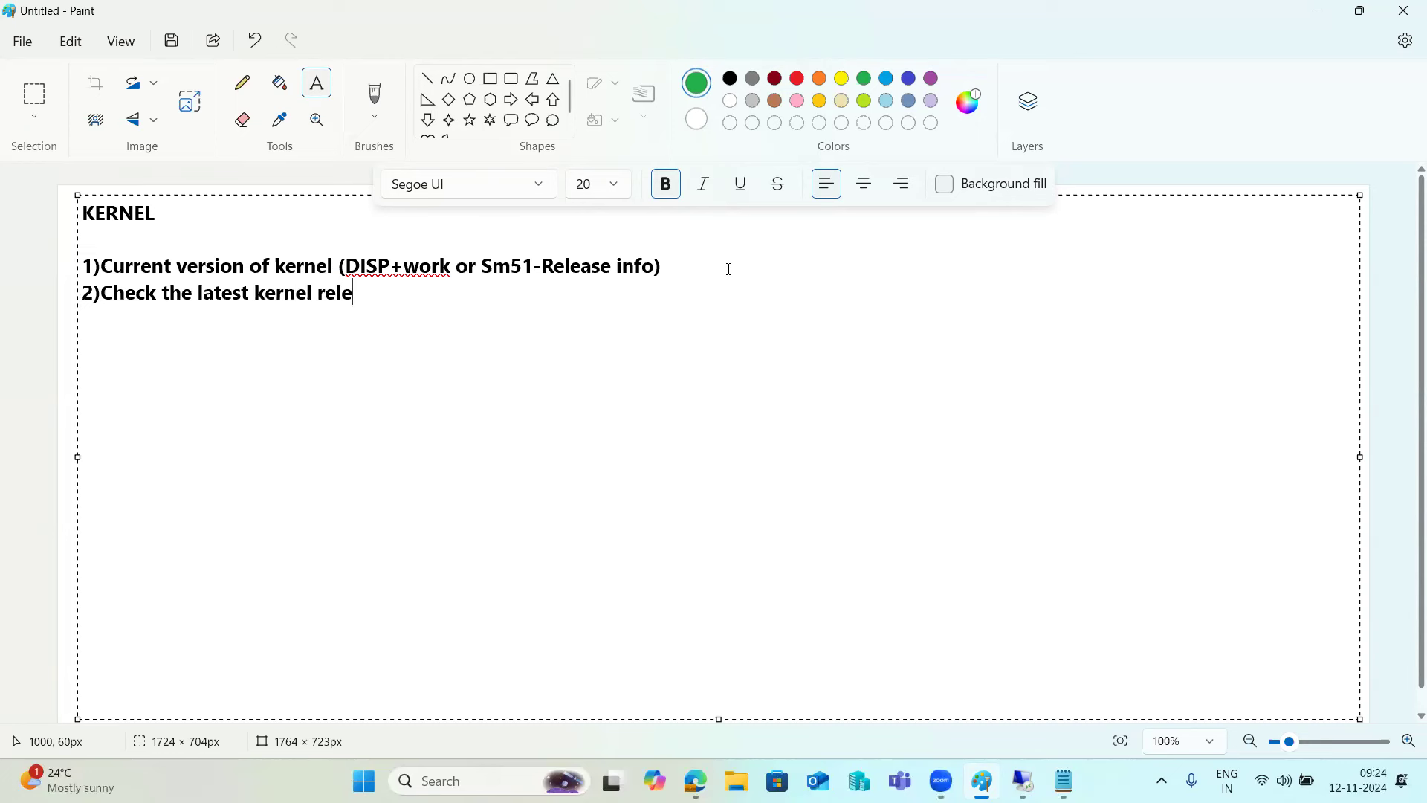
pyautogui.write('ase or PL in SMP')
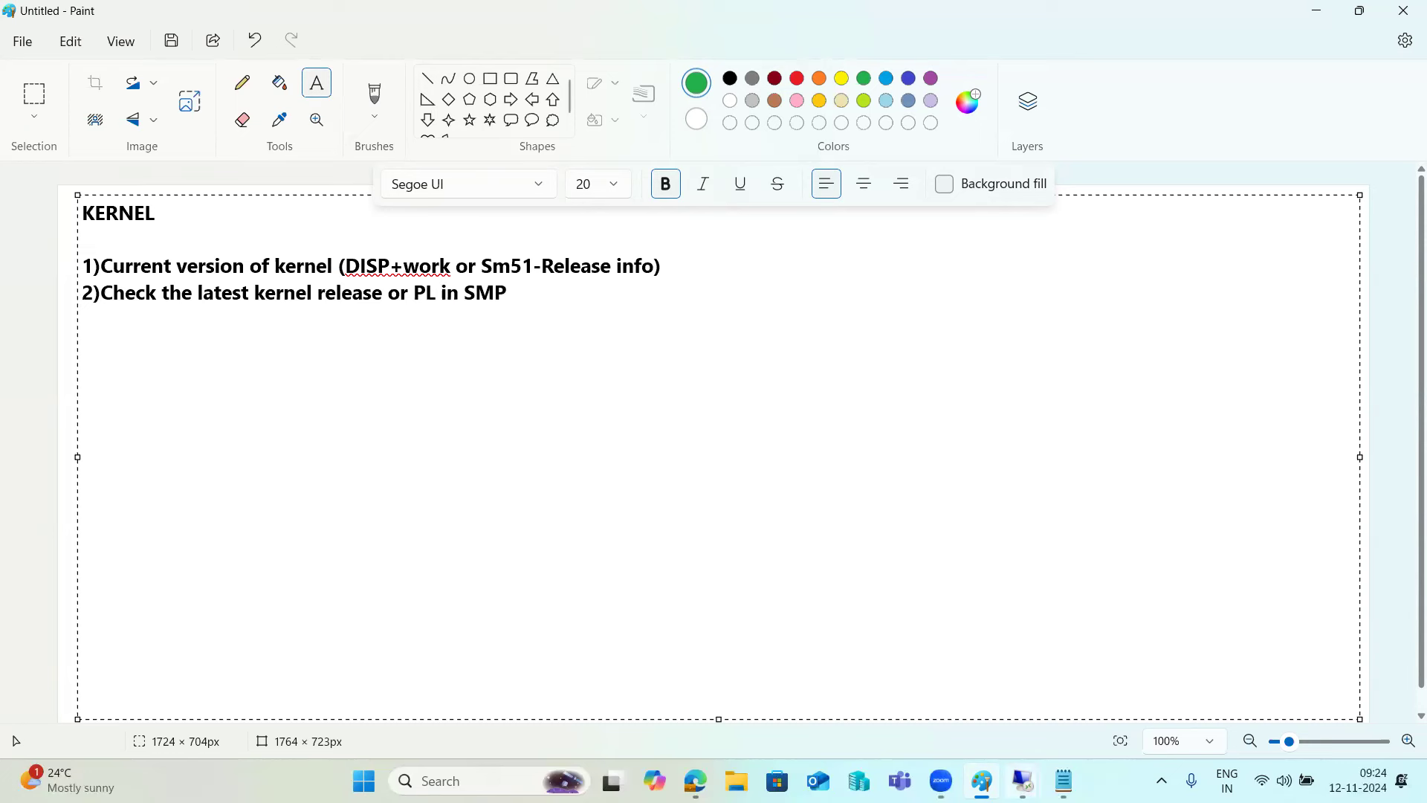
# Switch to the kpbaseserver remote desktop and finish the Microsoft Edge first-run setup without signing in, accepting the remaining defaults.
pyautogui.moveTo(1023, 781)
pyautogui.click(1069, 691)
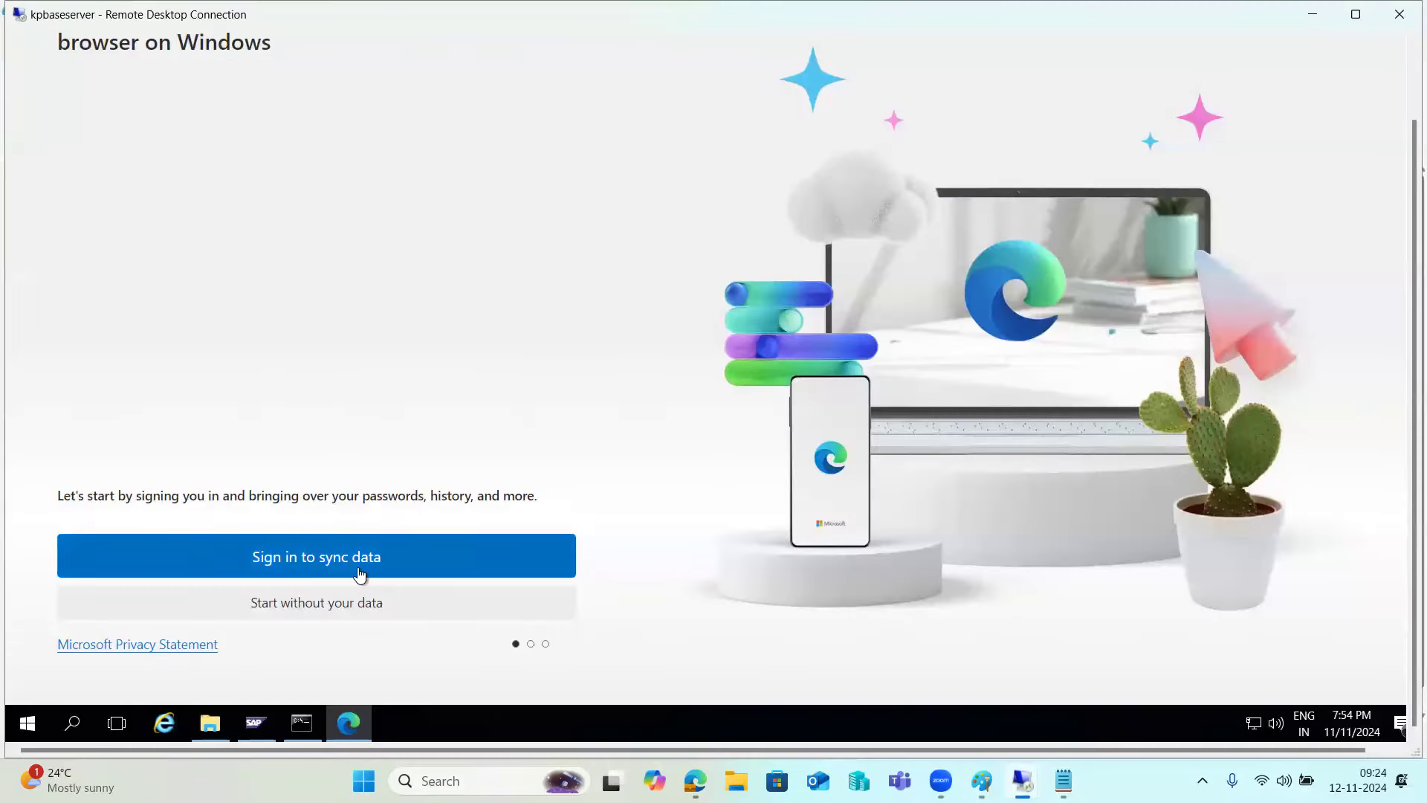
pyautogui.click(321, 603)
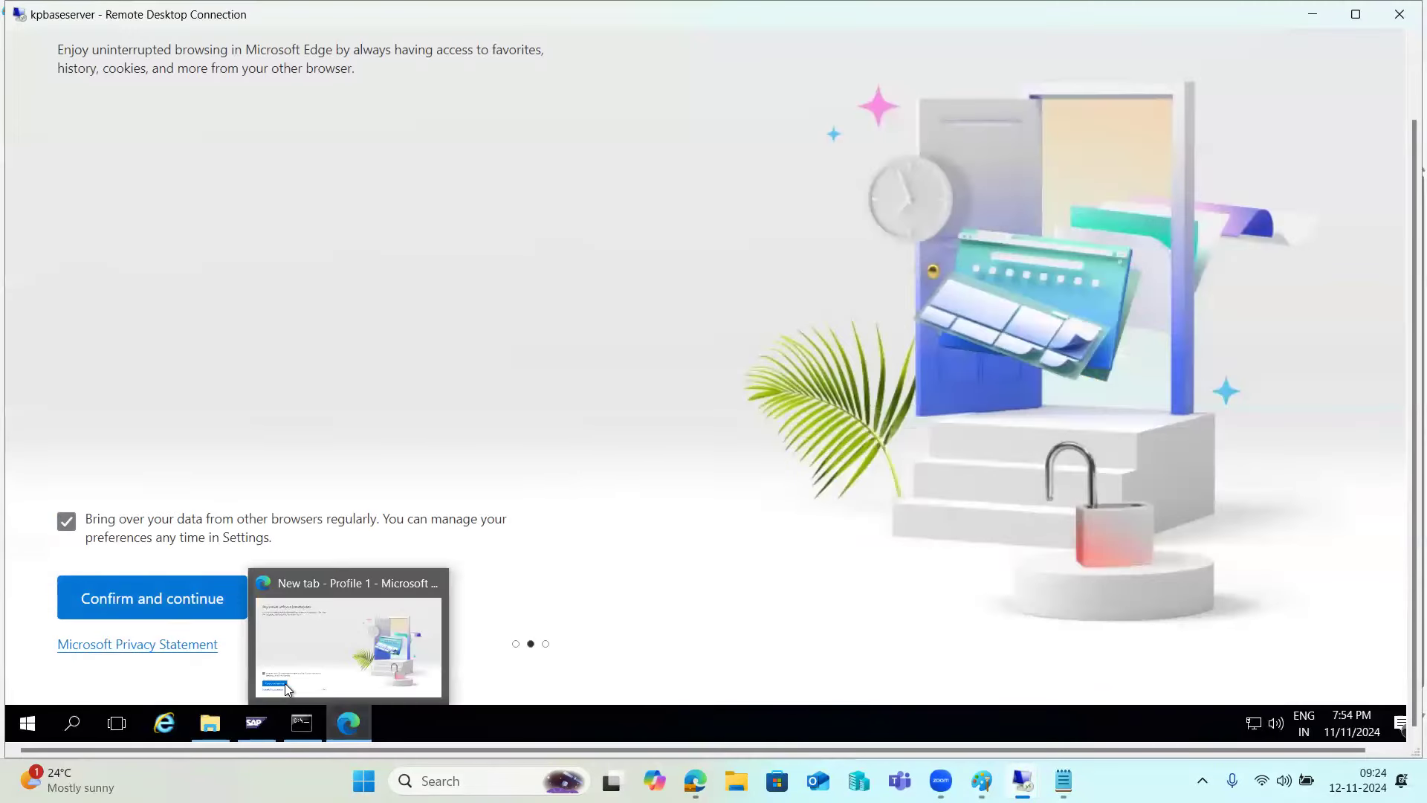
pyautogui.click(160, 604)
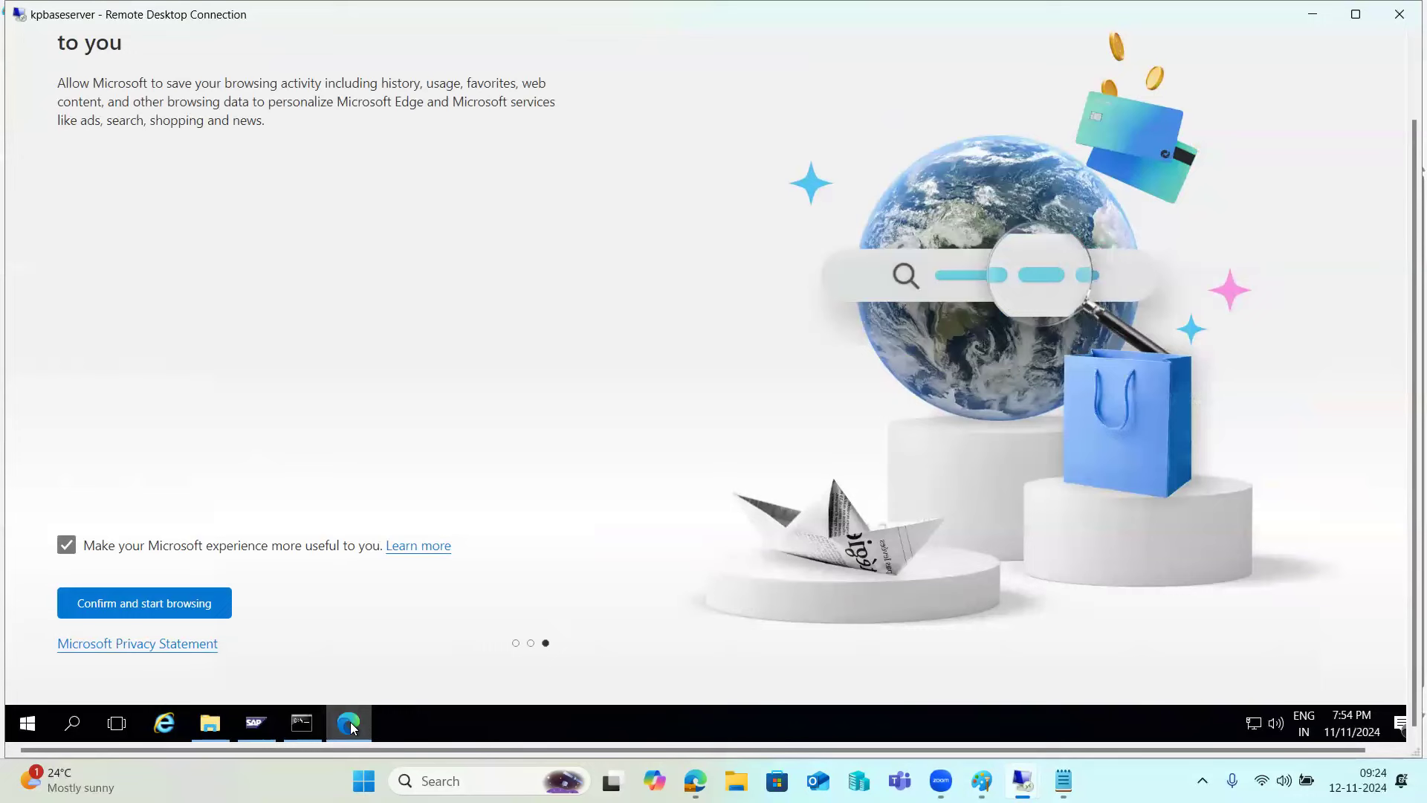
pyautogui.click(176, 604)
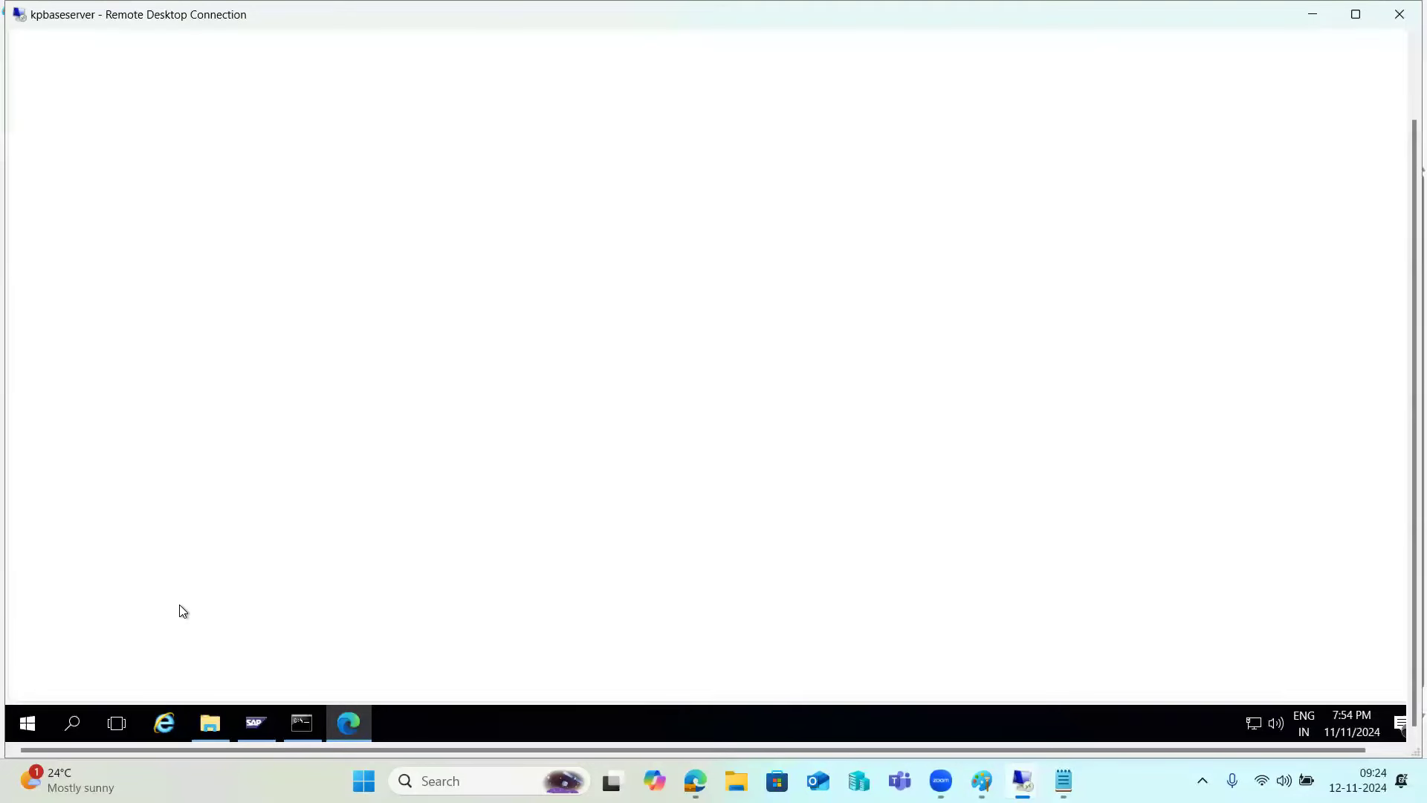
pyautogui.click(125, 602)
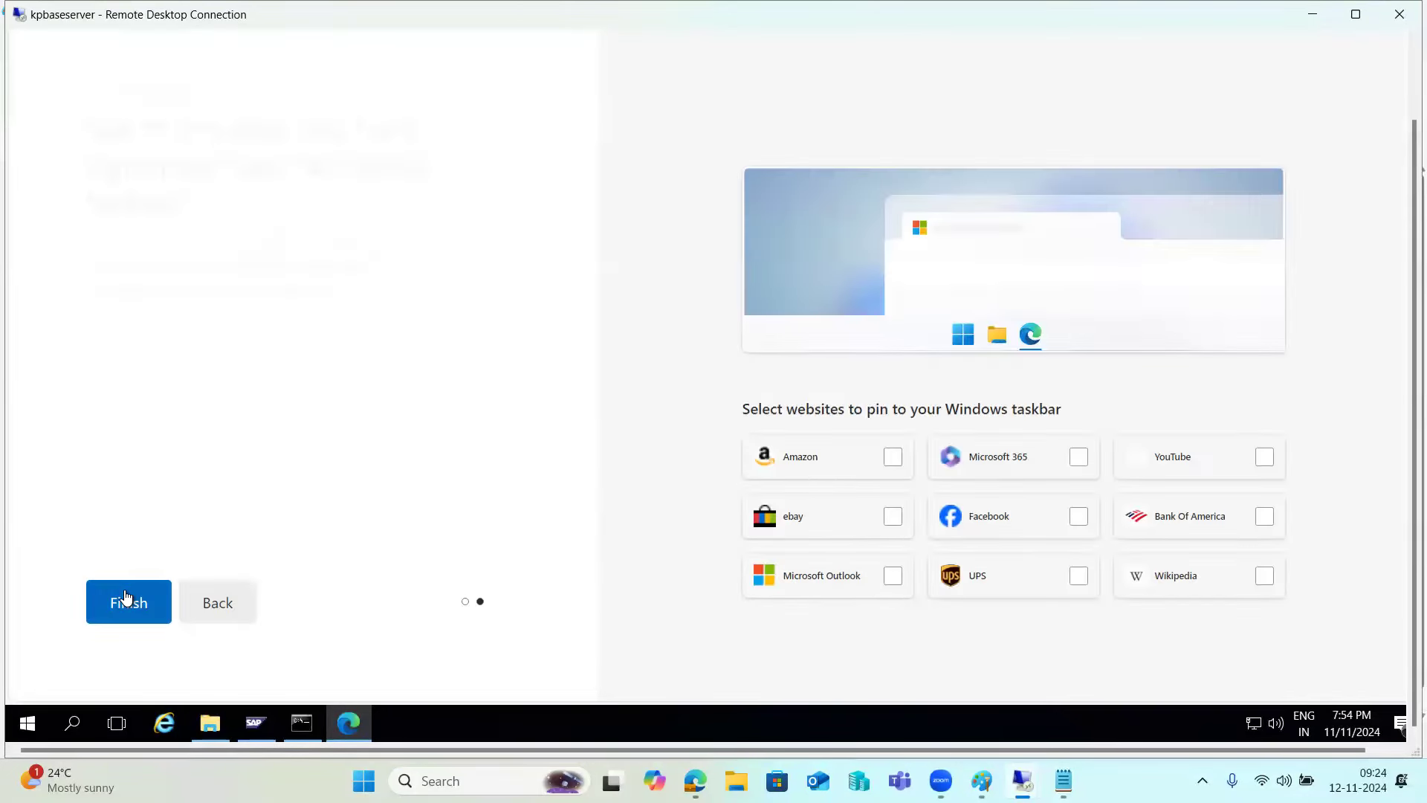
pyautogui.click(166, 604)
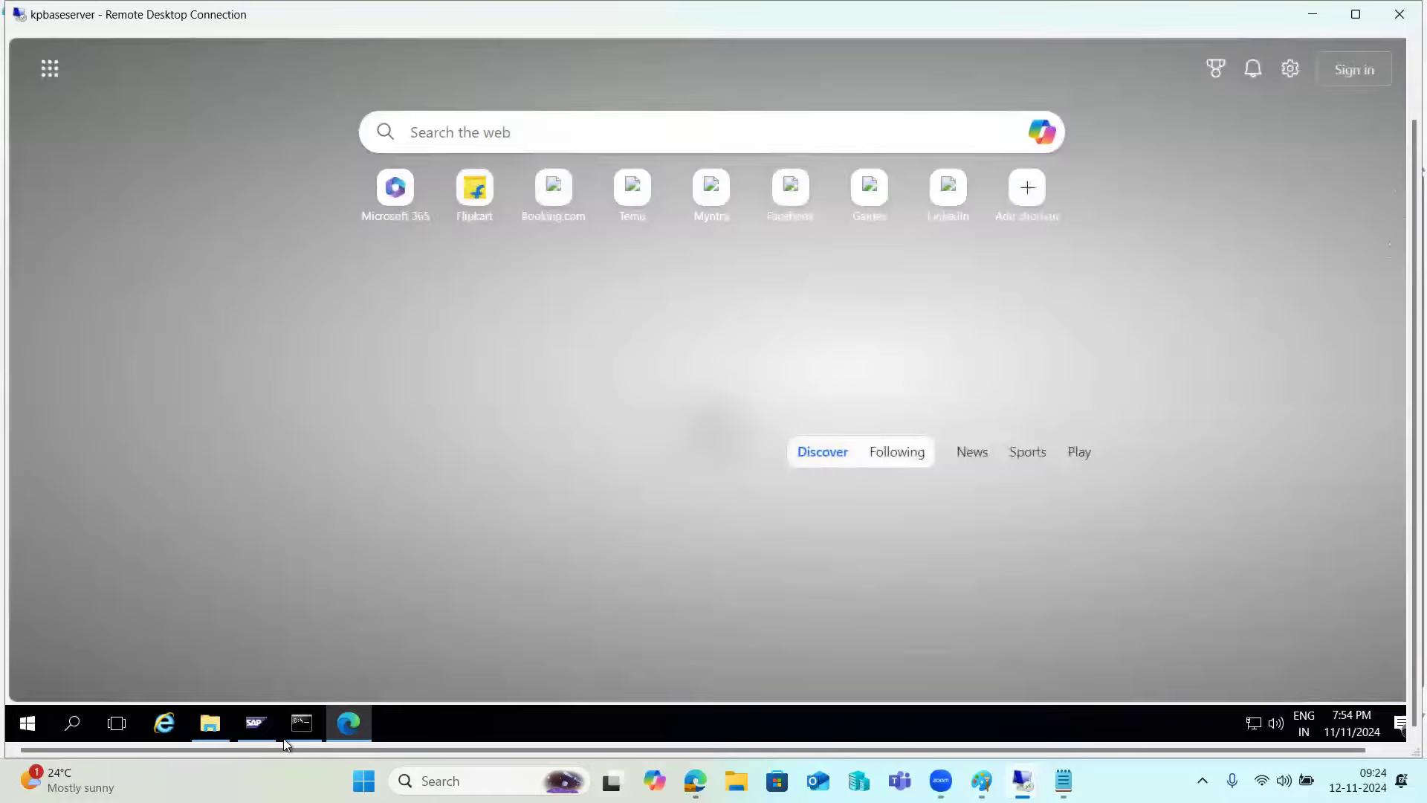
# Review the kernel release and patch number in the disp+work output again, and minimize the command prompt.
pyautogui.click(310, 733)
pyautogui.scroll(6, 297, 234)
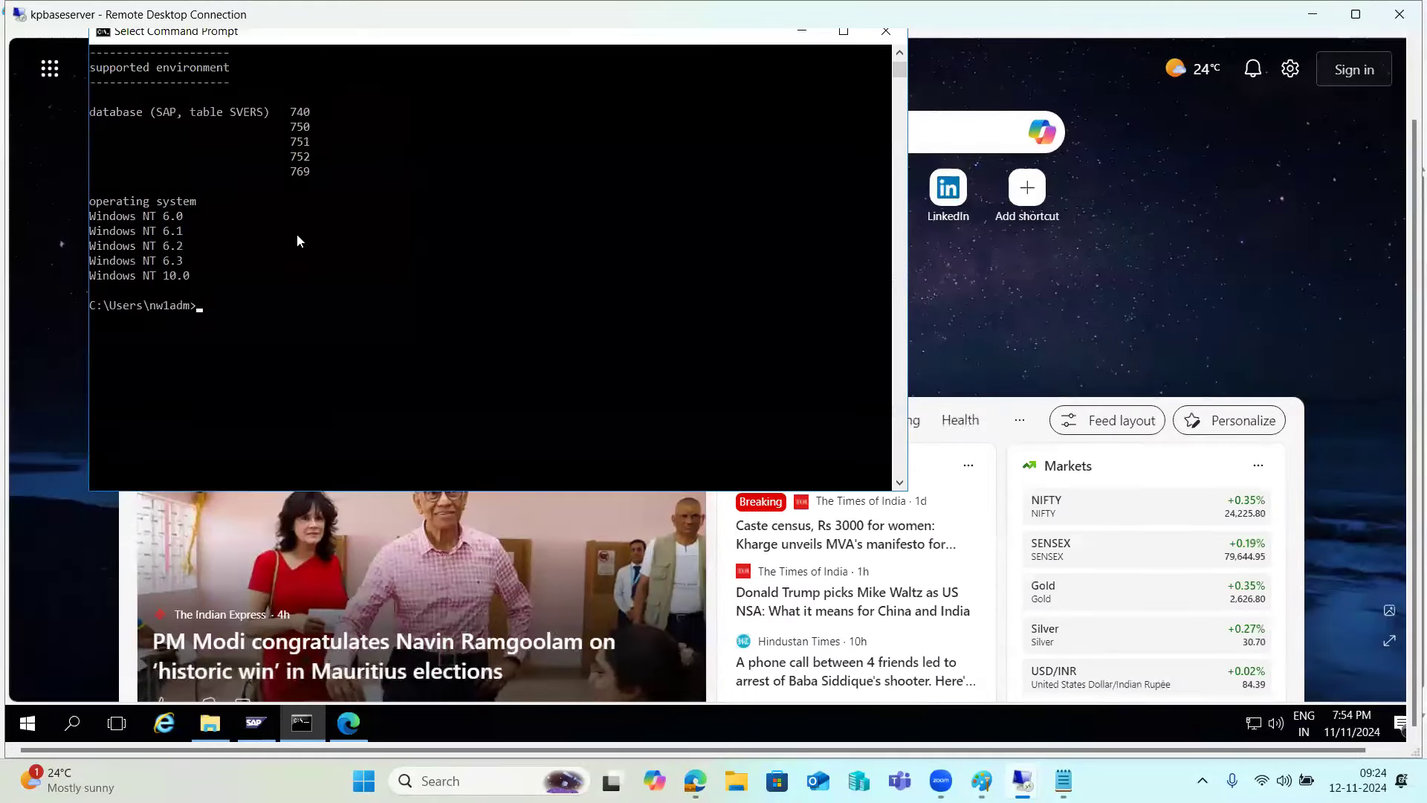
pyautogui.scroll(7, 296, 233)
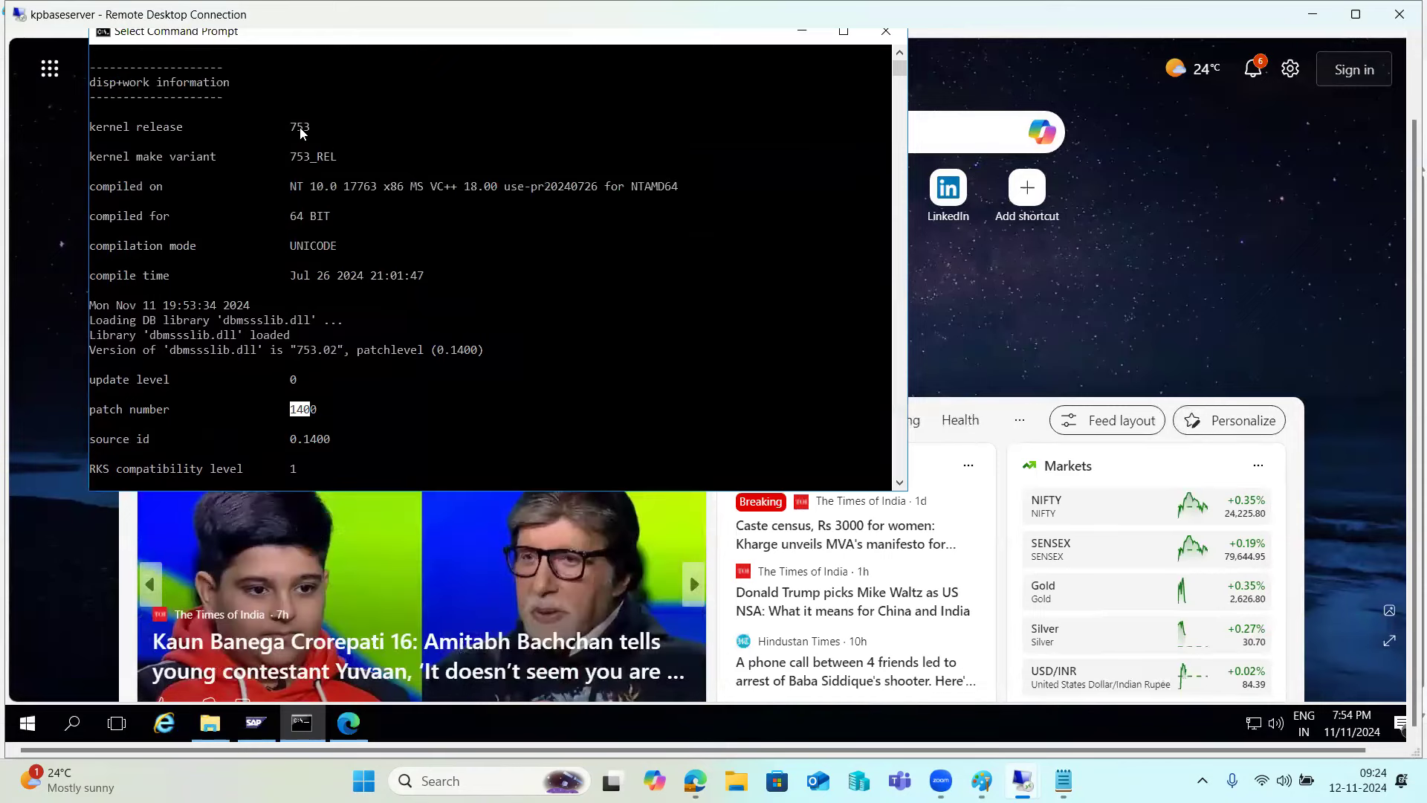
pyautogui.scroll(-2, 300, 132)
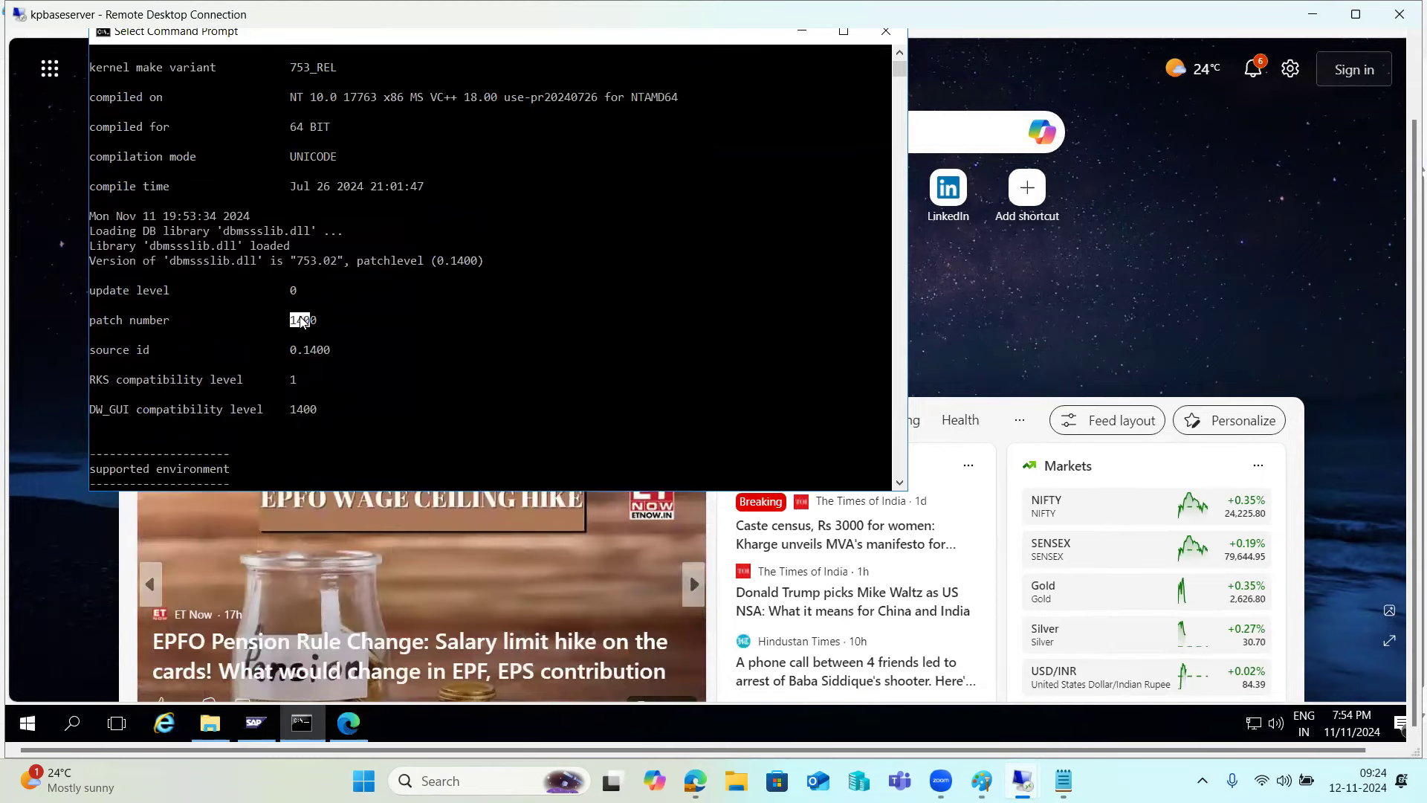
pyautogui.scroll(-1, 301, 322)
pyautogui.click(319, 720)
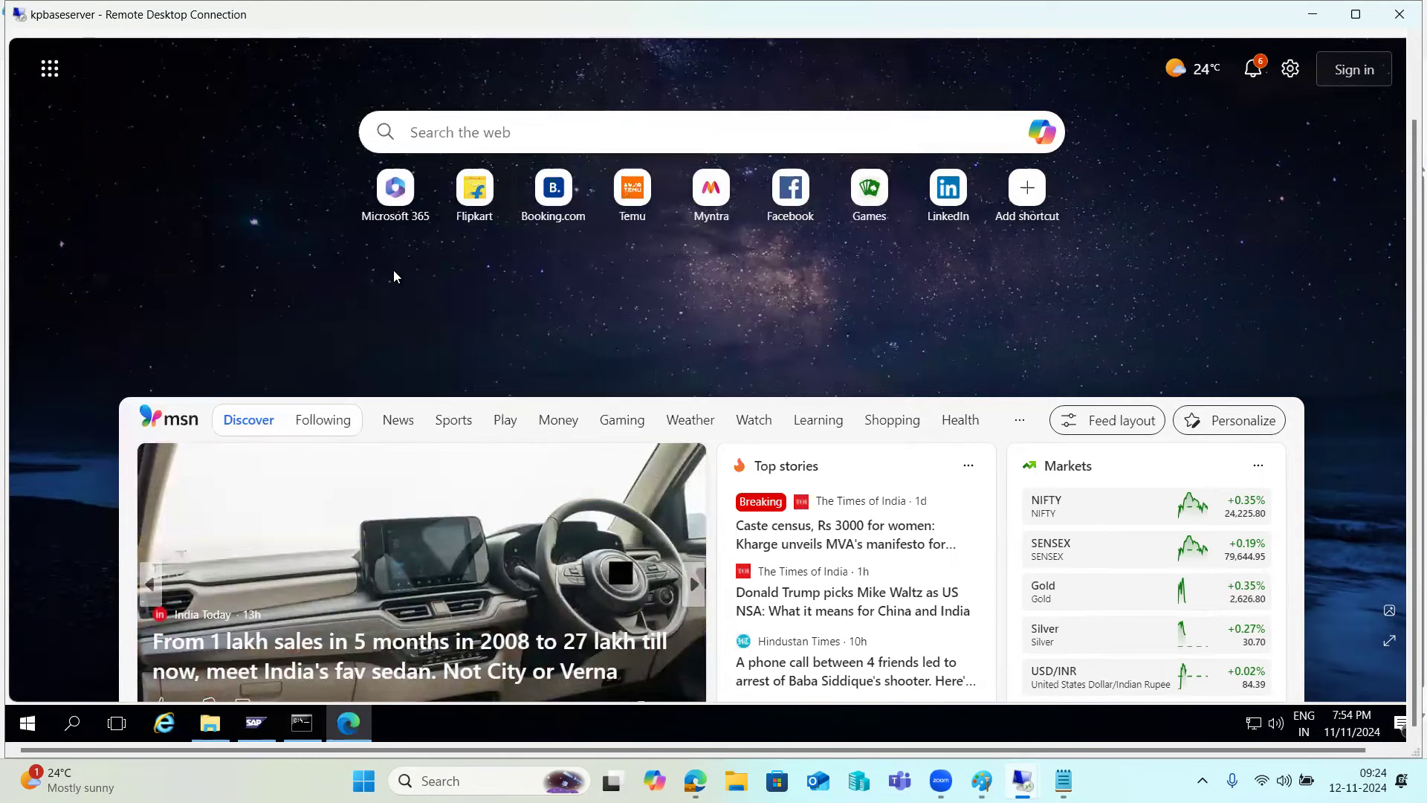
# Open service.sap.com in Microsoft Edge on the nested SAP server.
pyautogui.moveTo(1406, 194); pyautogui.dragTo(1404, 117)
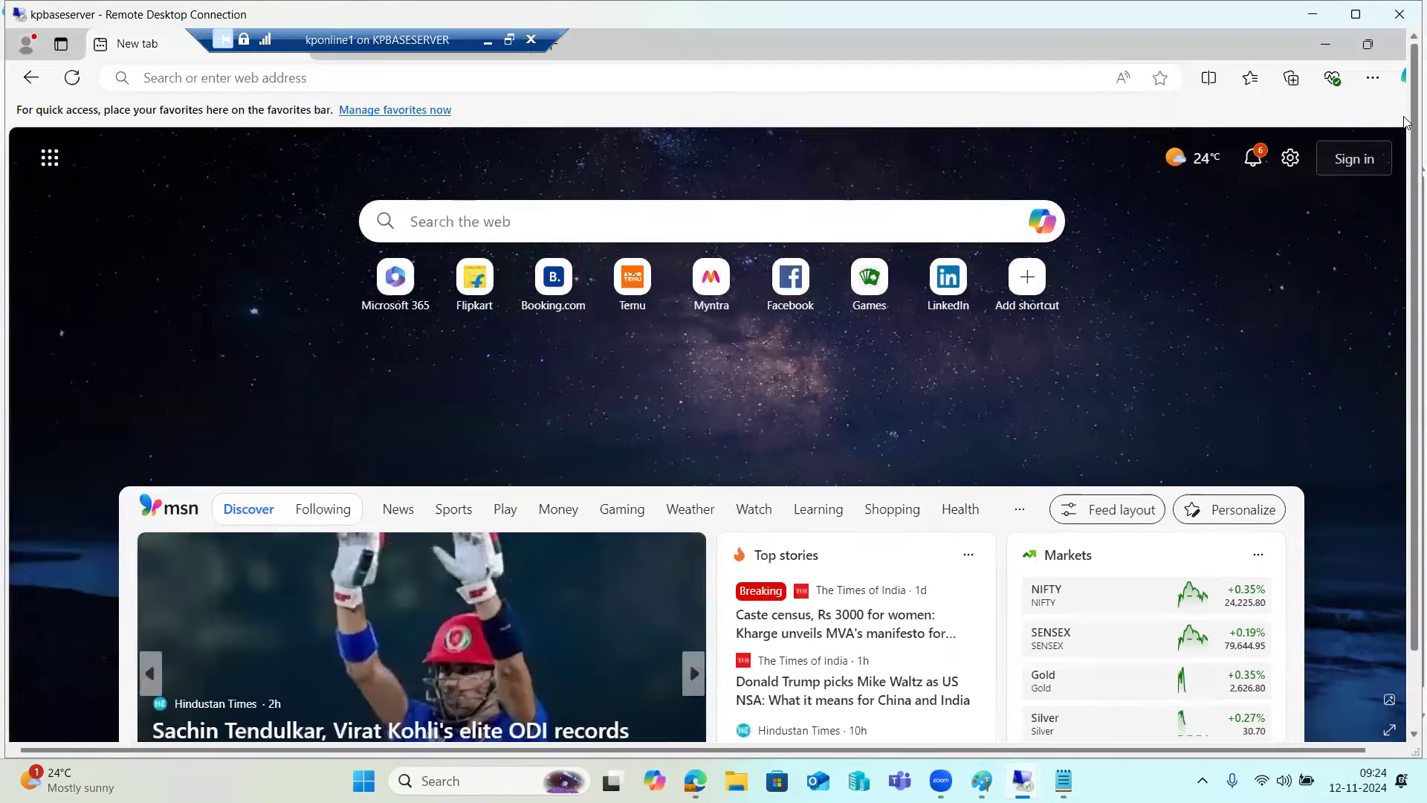
pyautogui.click(285, 76)
pyautogui.write('ser')
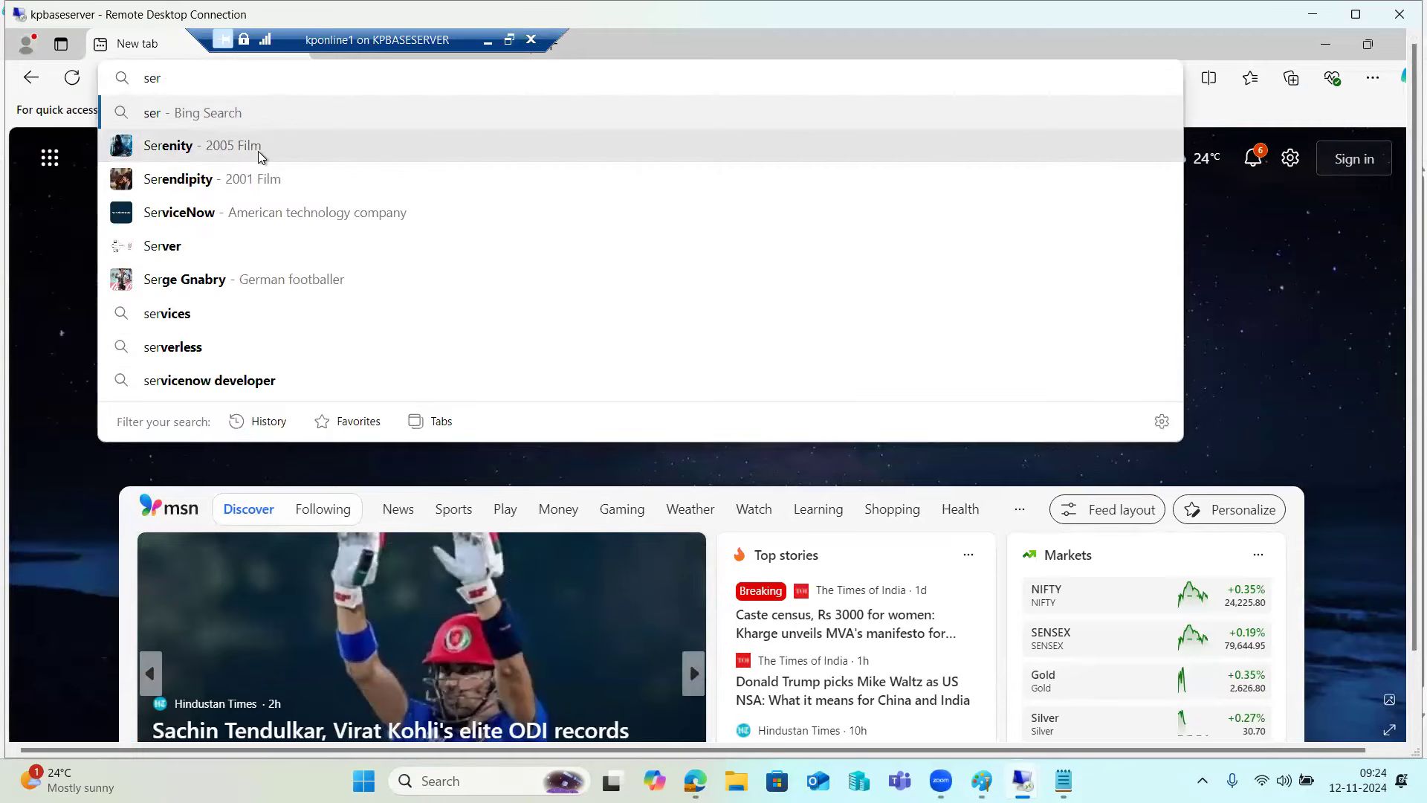
pyautogui.write('vice.sap.com')
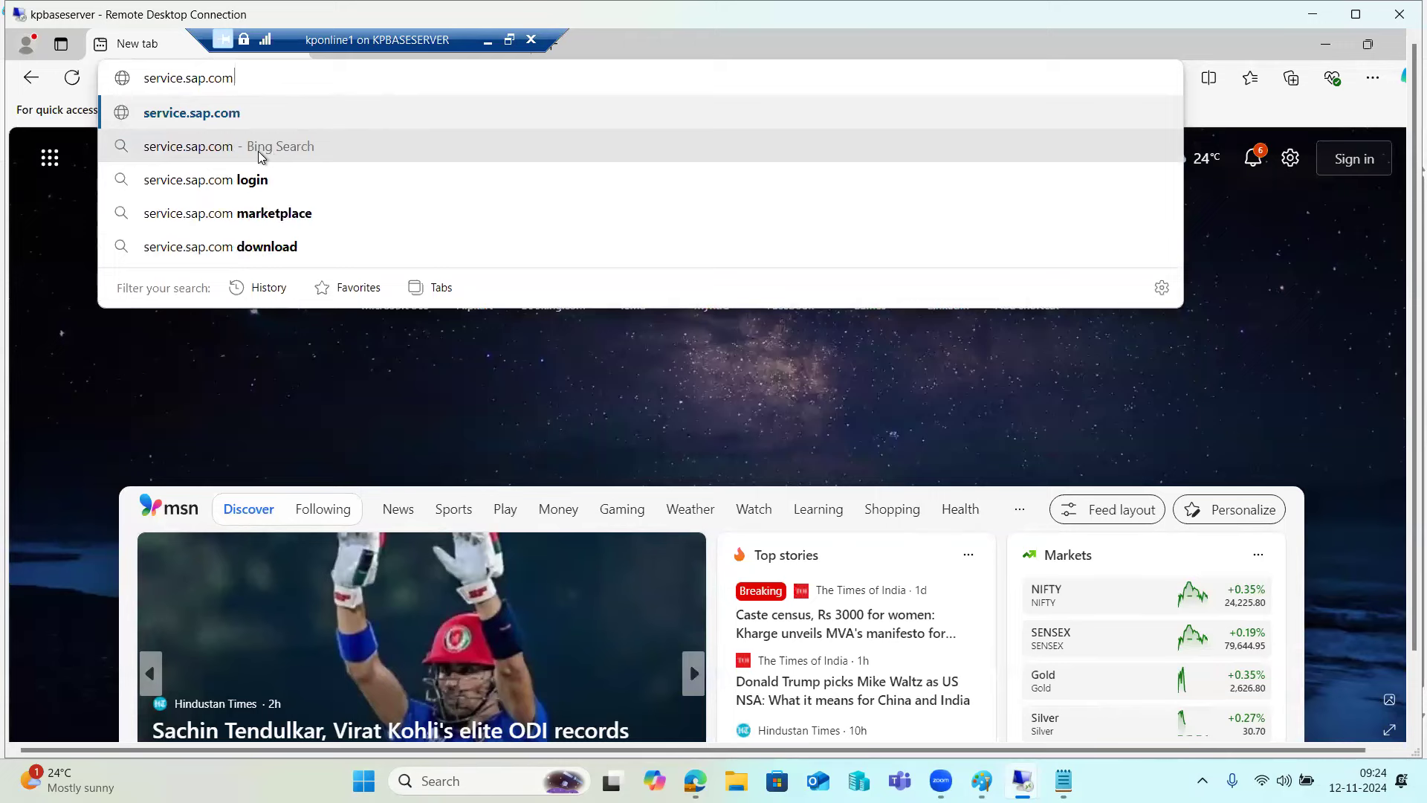
pyautogui.press('Return')
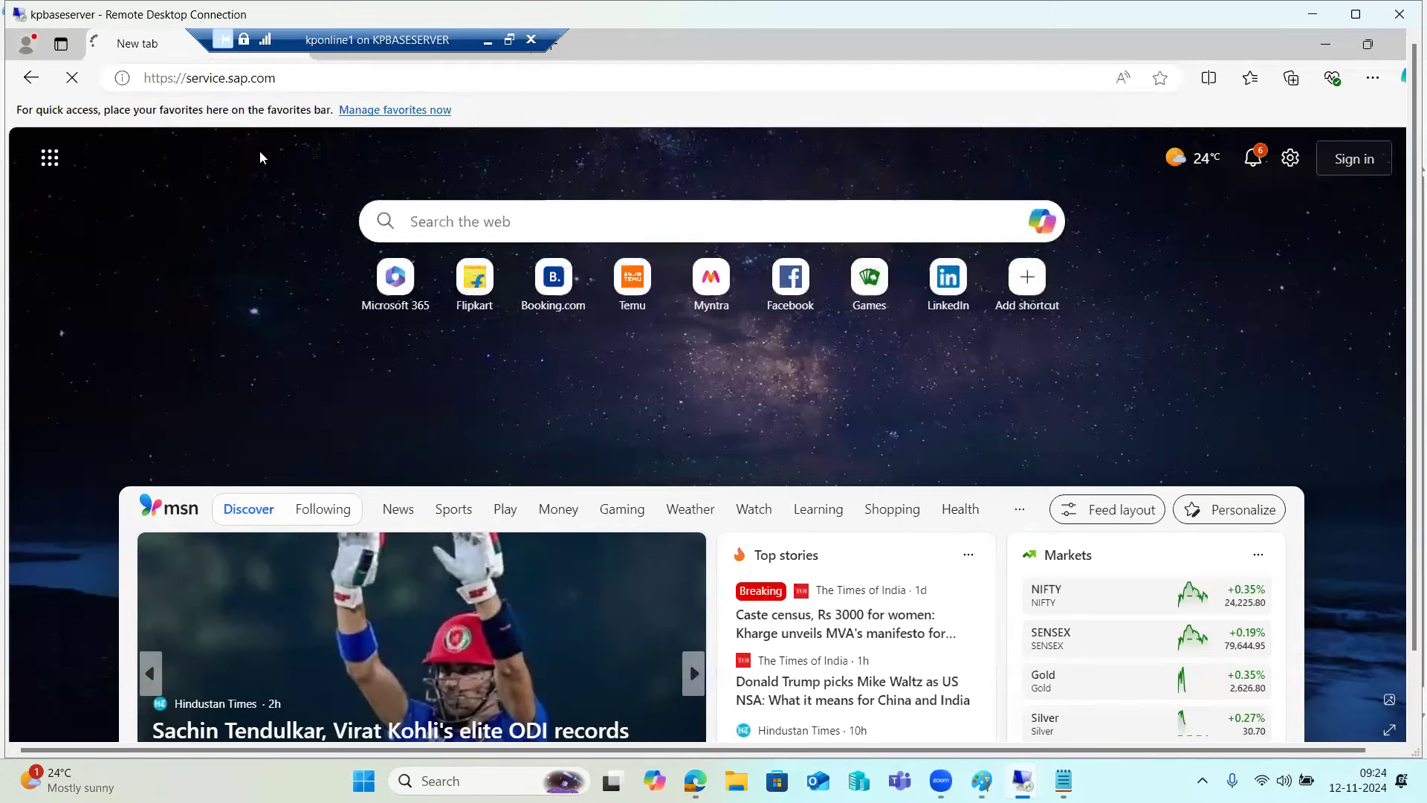
# Minimize and reopen the nested server session, and reject all cookies on the SAP ONE Support Launchpad page.
pyautogui.click(484, 44)
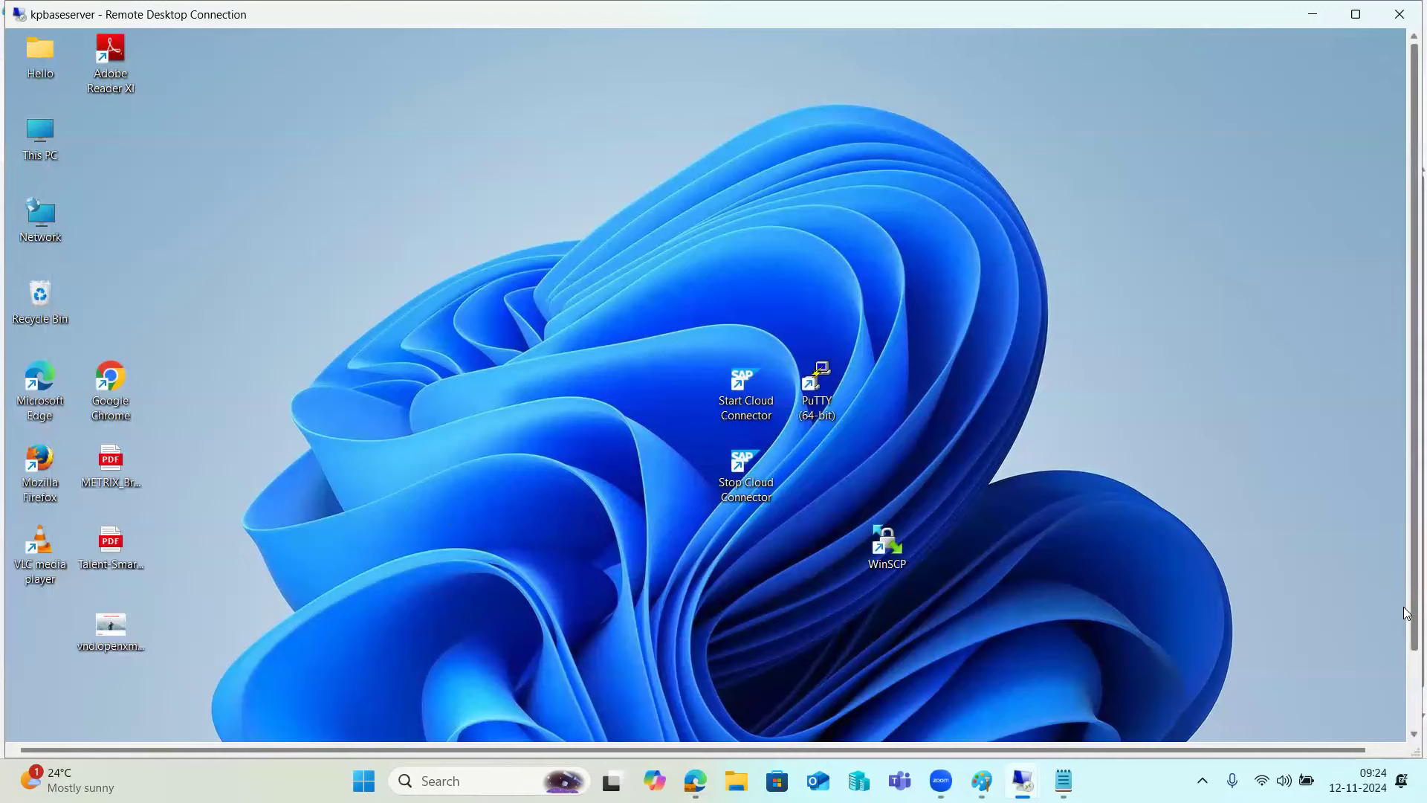
pyautogui.click(1408, 712)
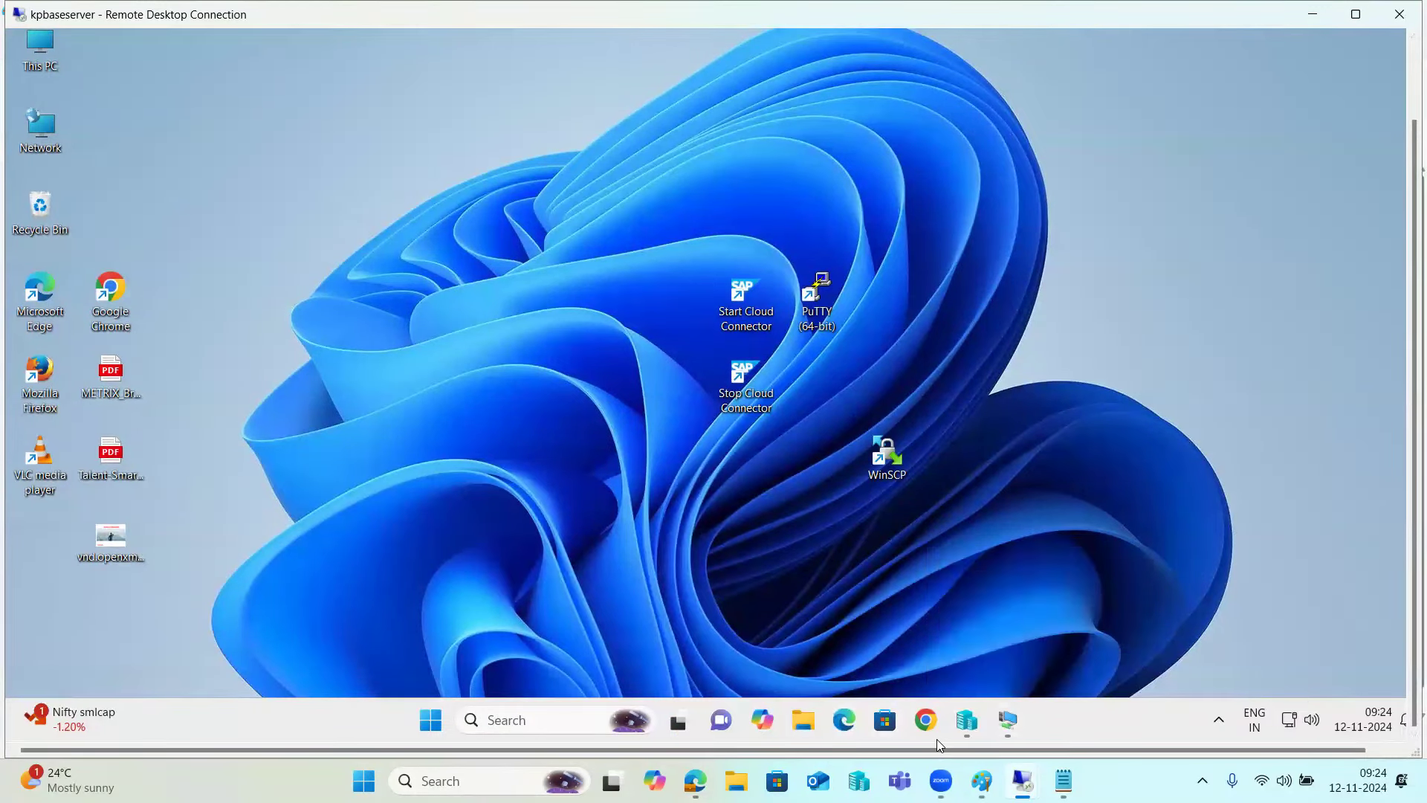
pyautogui.click(1011, 721)
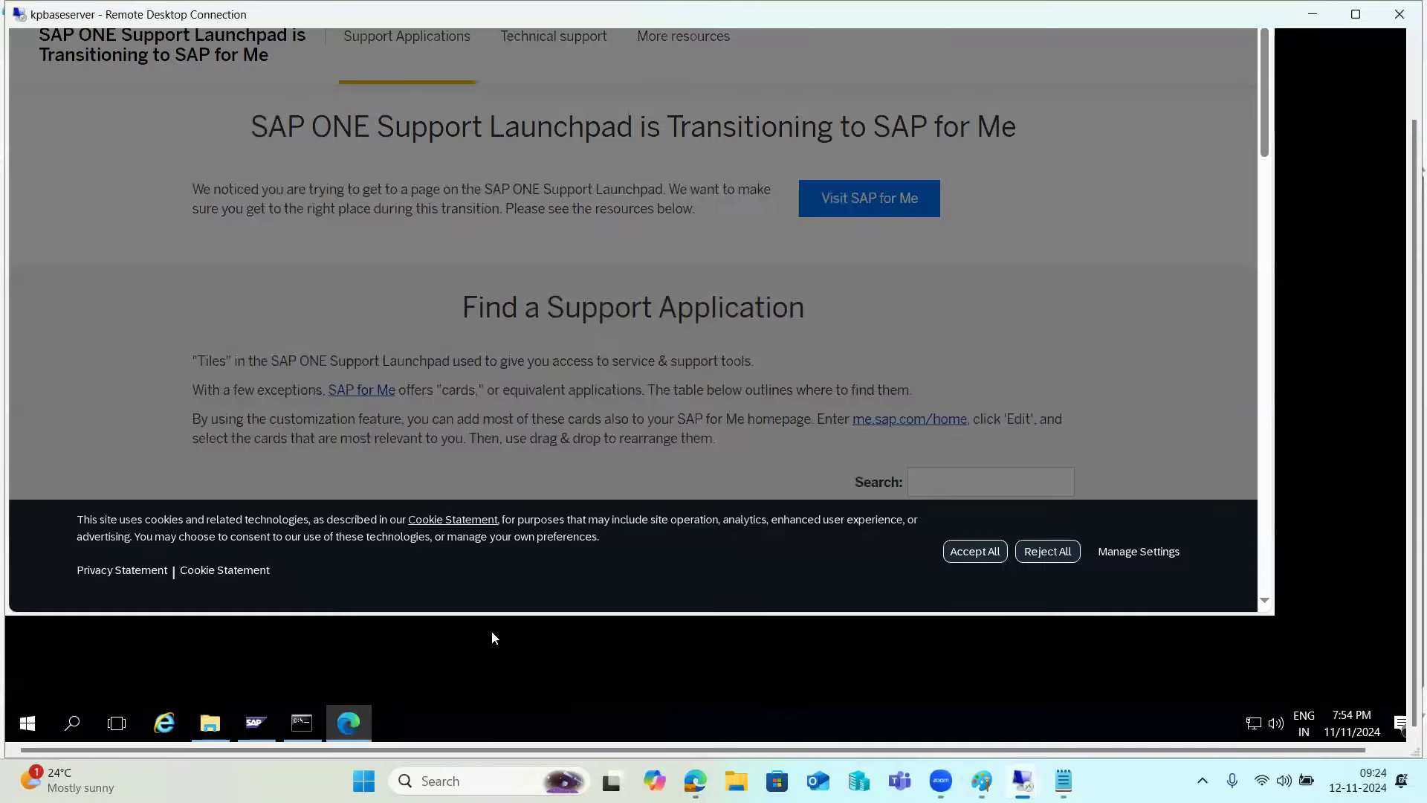
pyautogui.click(1131, 640)
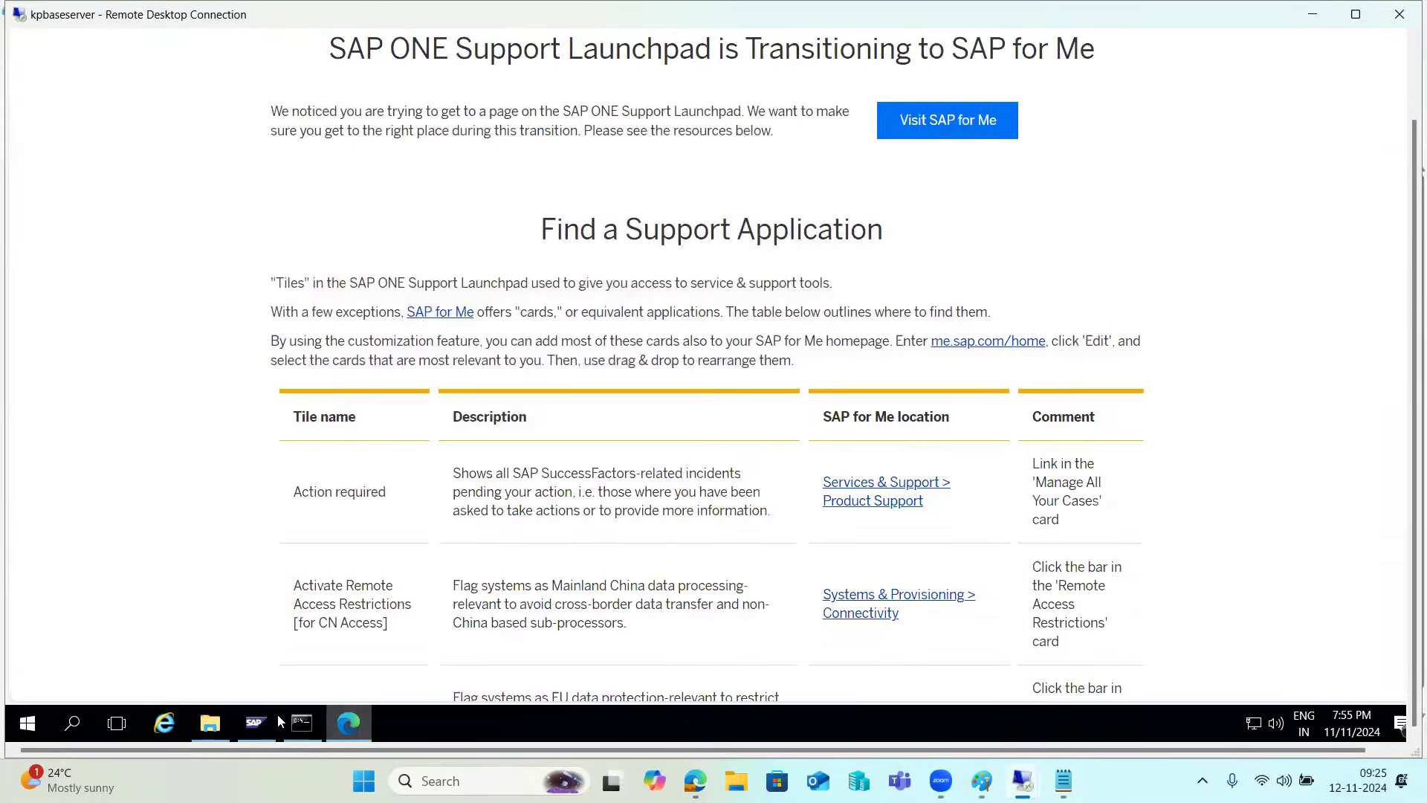
# Examine the SAPSOFTWARES folder on Local Disk (C:) and the contents of the SAP (E:) drive, and minimize File Explorer.
pyautogui.click(231, 718)
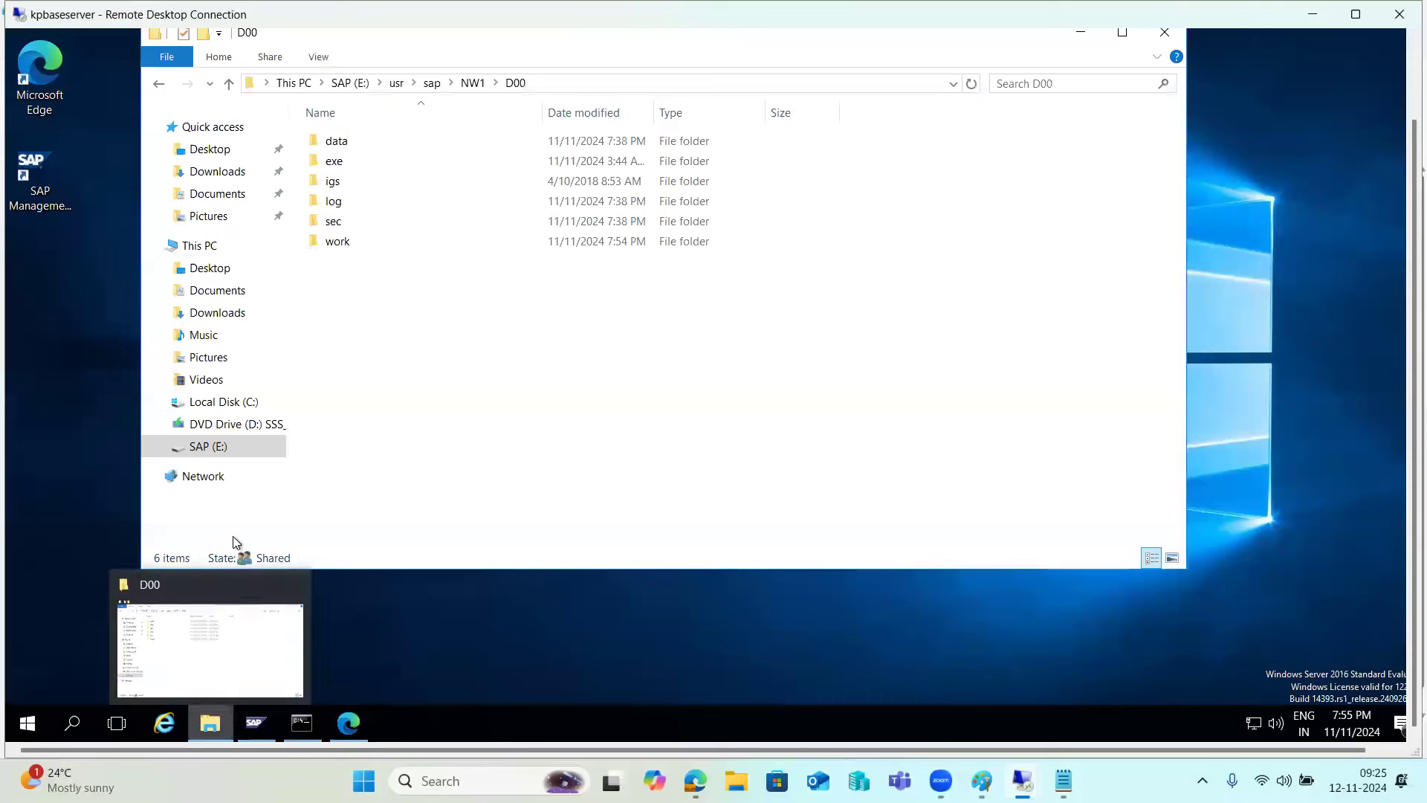
pyautogui.click(207, 401)
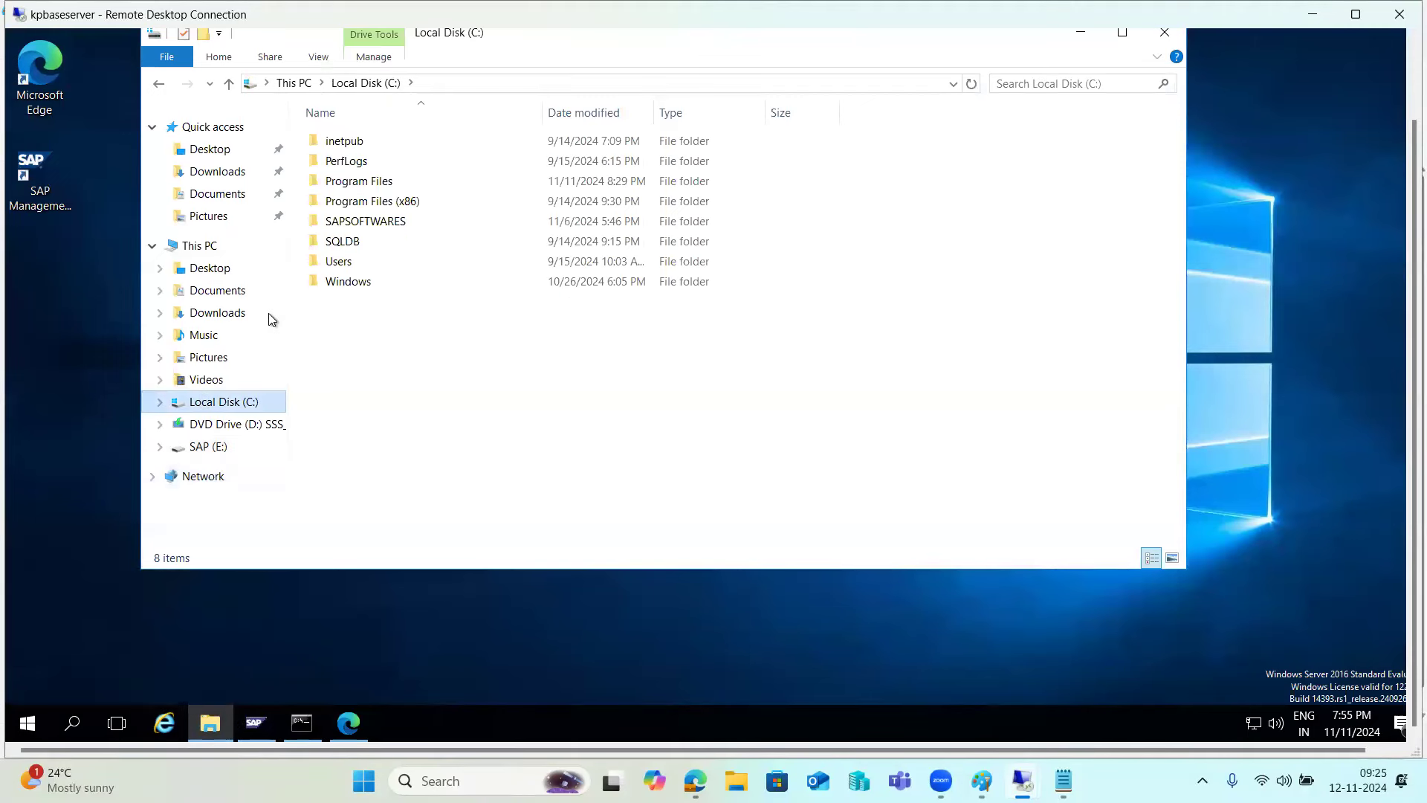
pyautogui.doubleClick(355, 223)
pyautogui.doubleClick(327, 185)
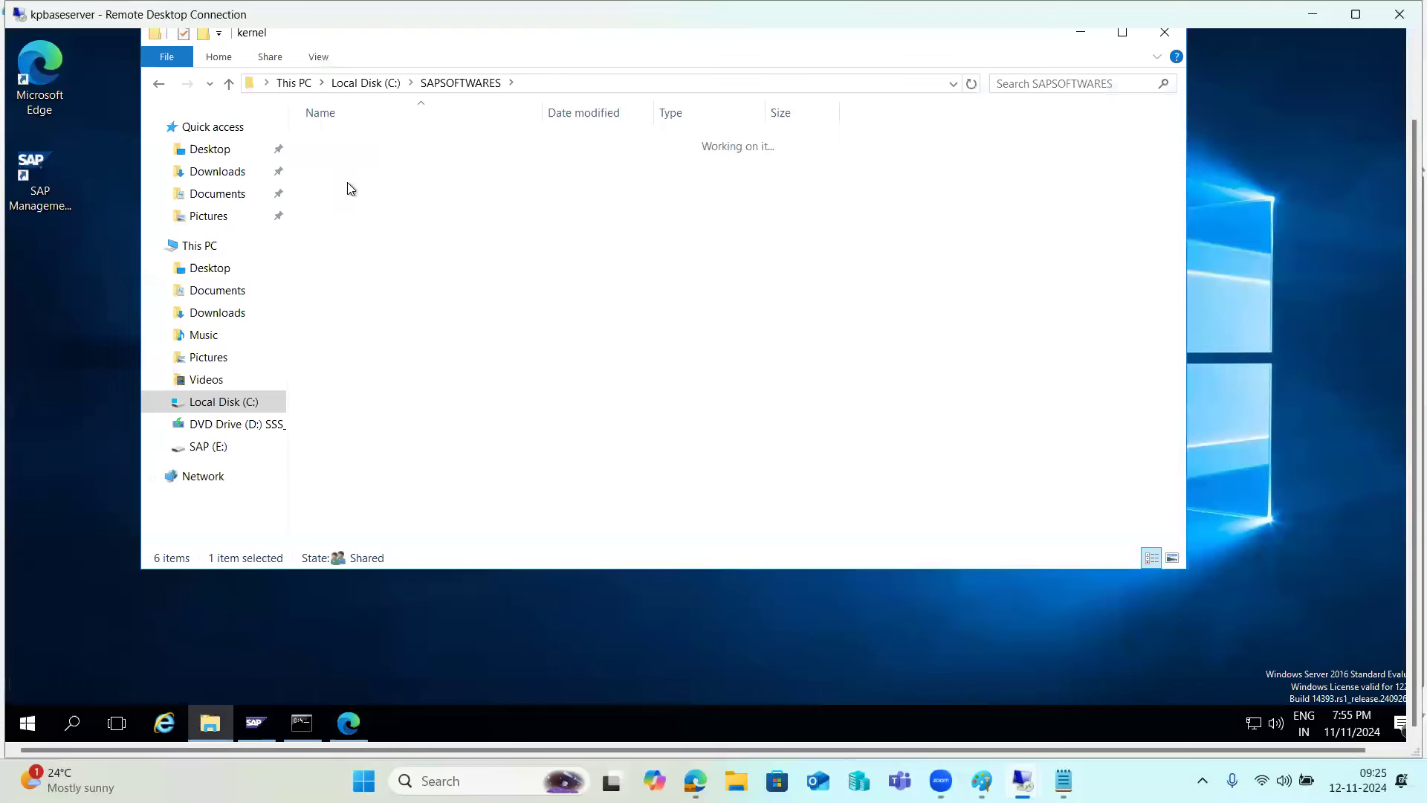
pyautogui.click(425, 84)
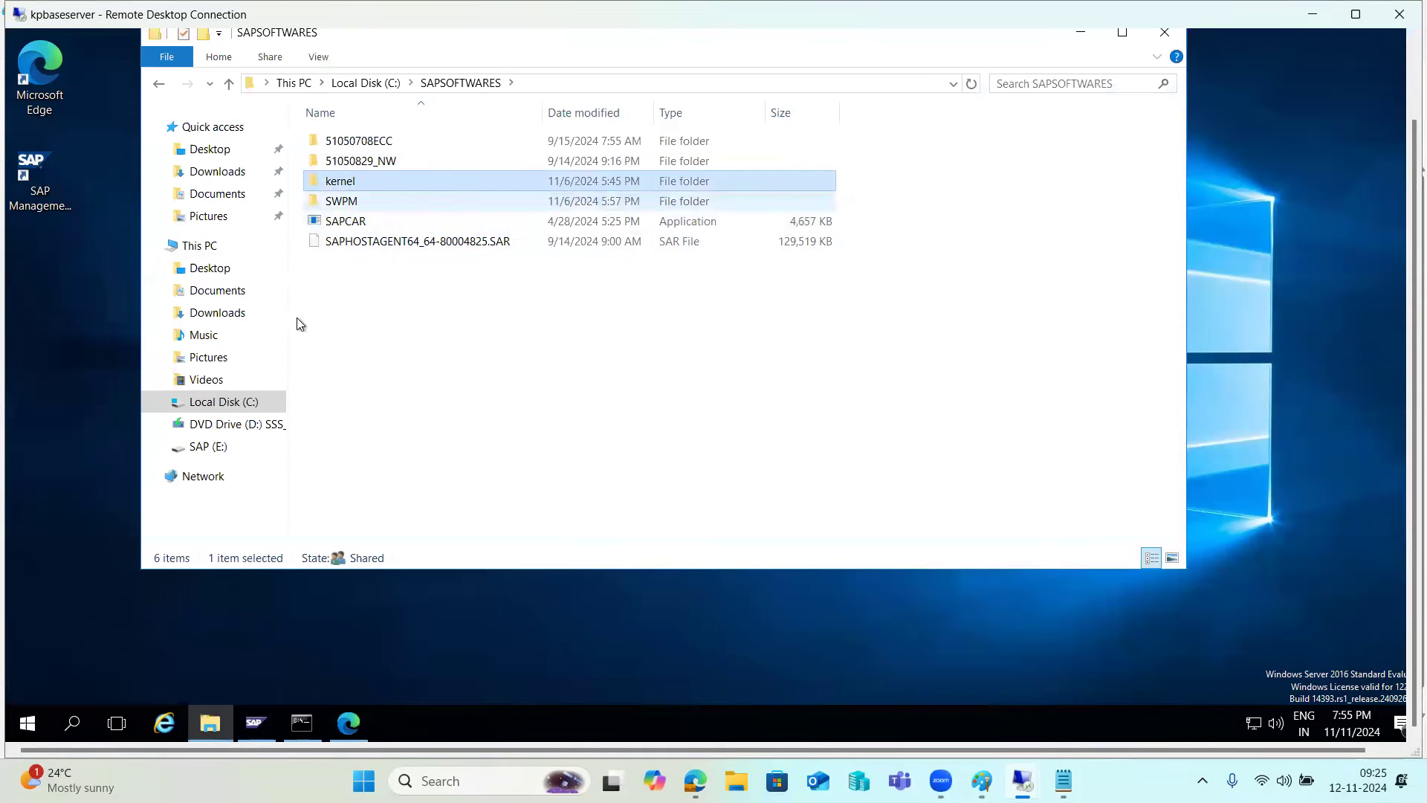
pyautogui.click(199, 246)
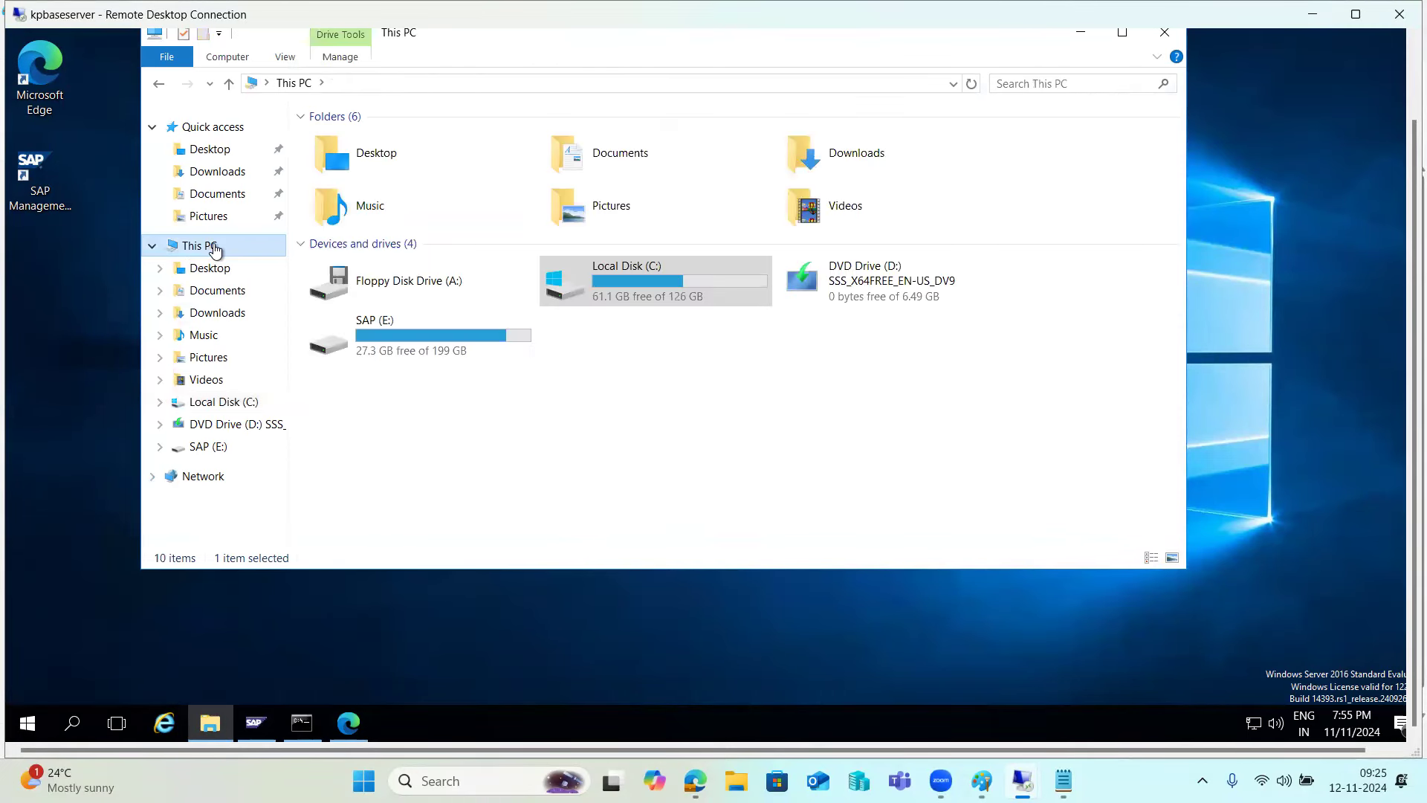
pyautogui.doubleClick(394, 345)
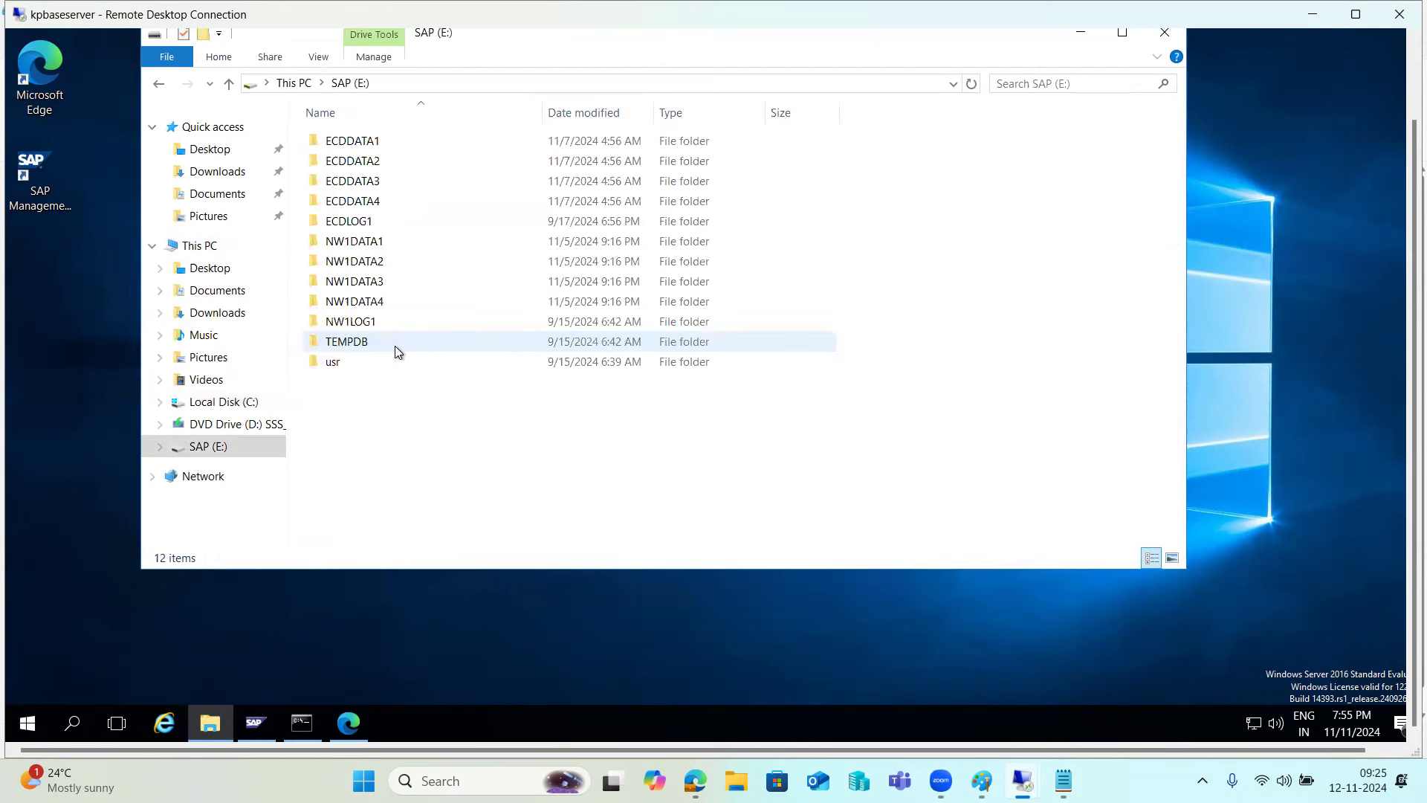
pyautogui.click(195, 248)
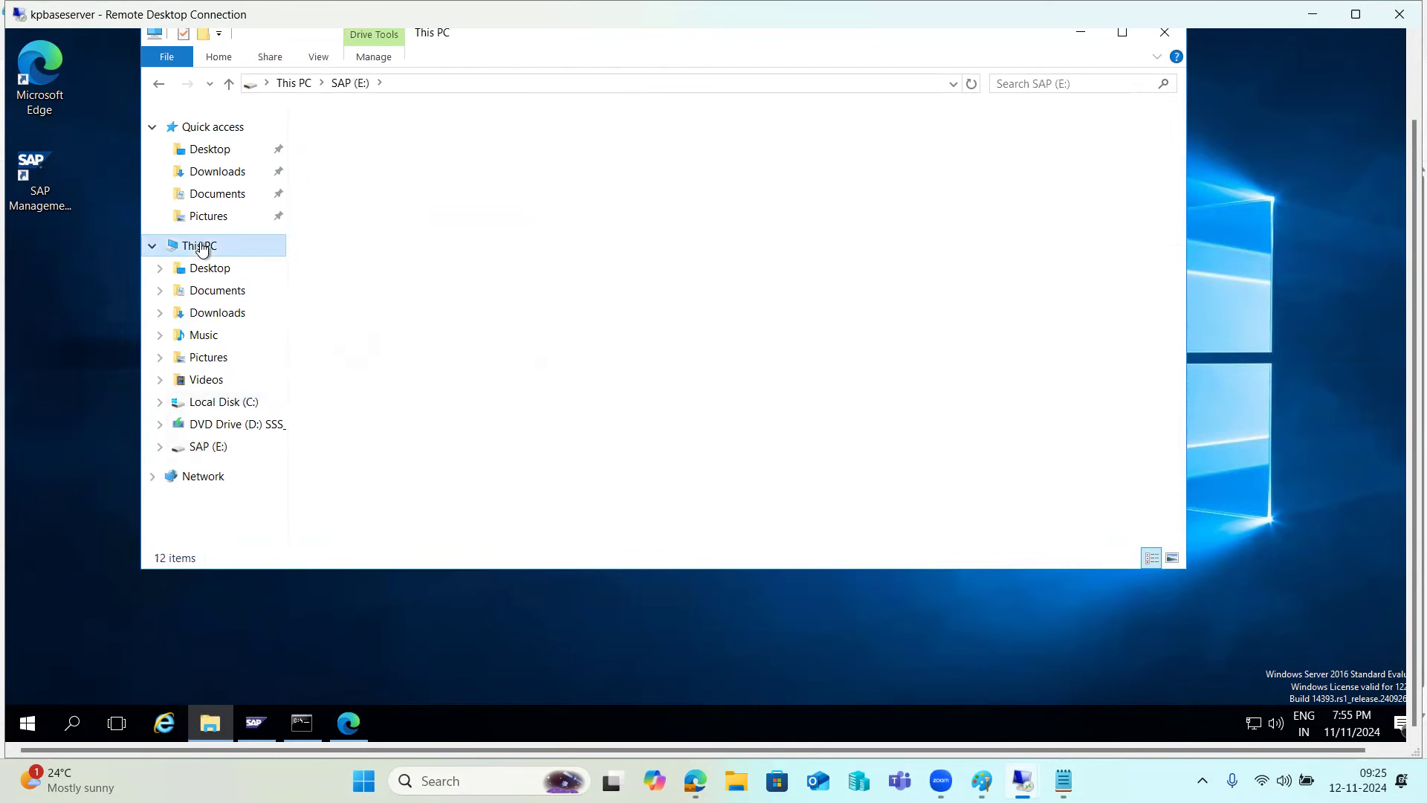
pyautogui.click(211, 724)
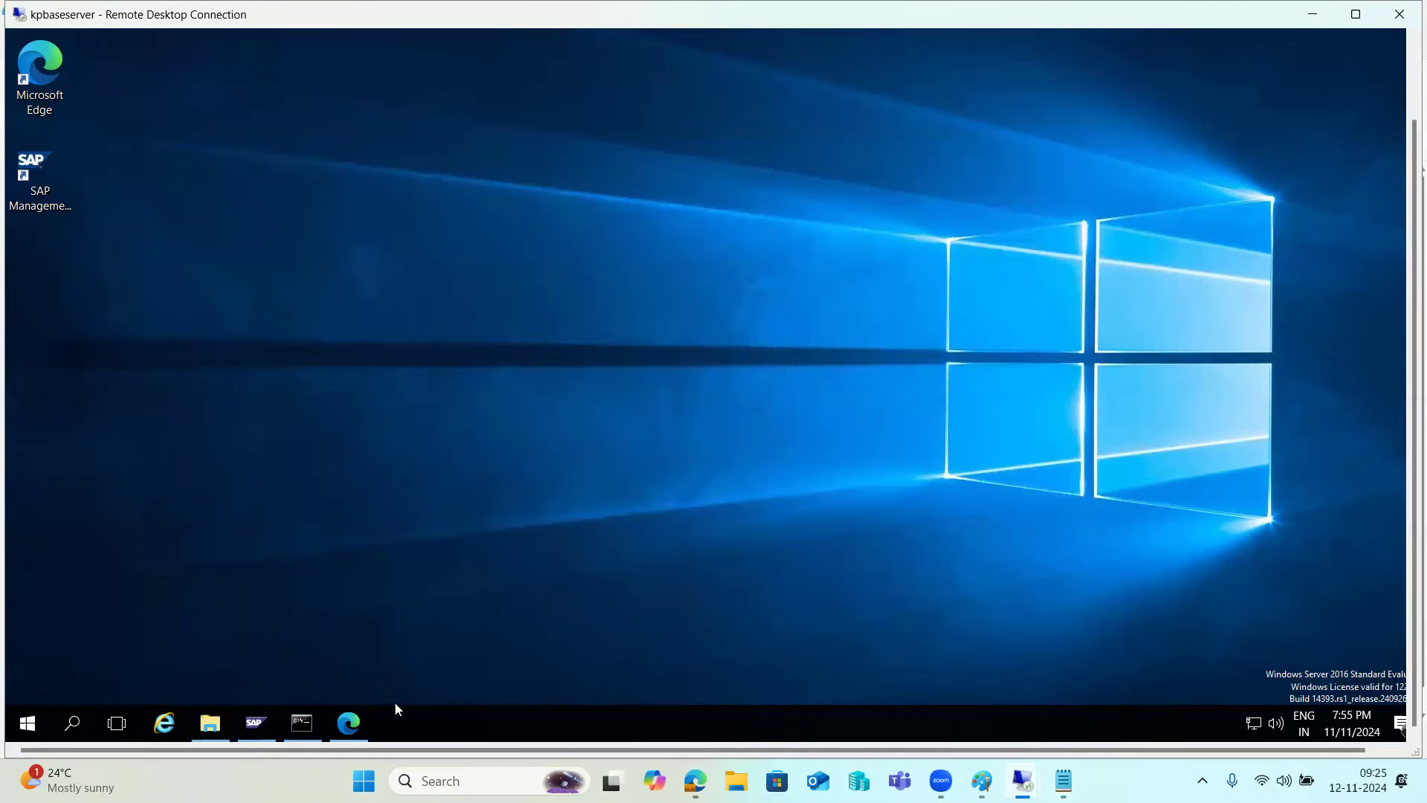
# Visit SAP for Me from Edge and try to sign in with the account's user ID and password, declining to save the password.
pyautogui.click(362, 721)
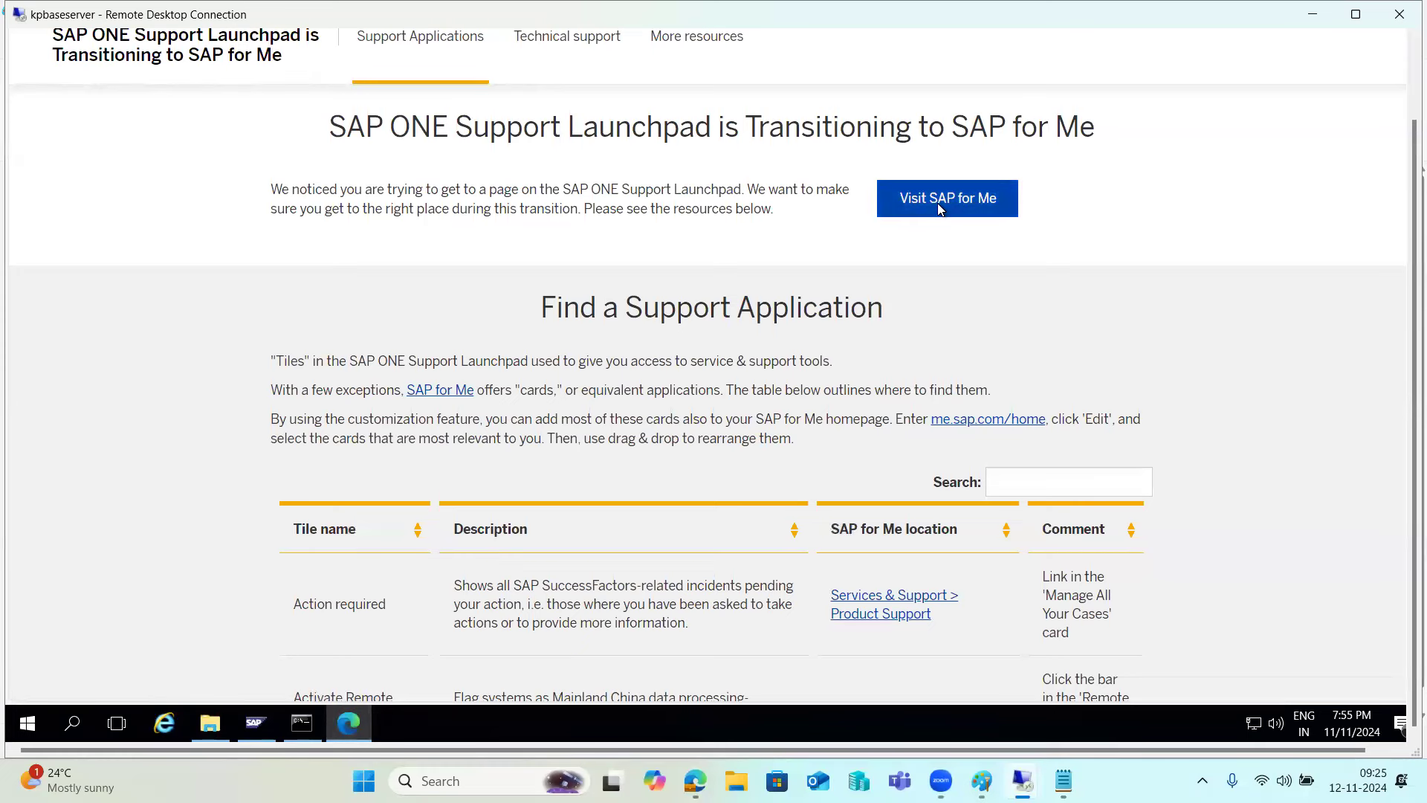
pyautogui.click(940, 209)
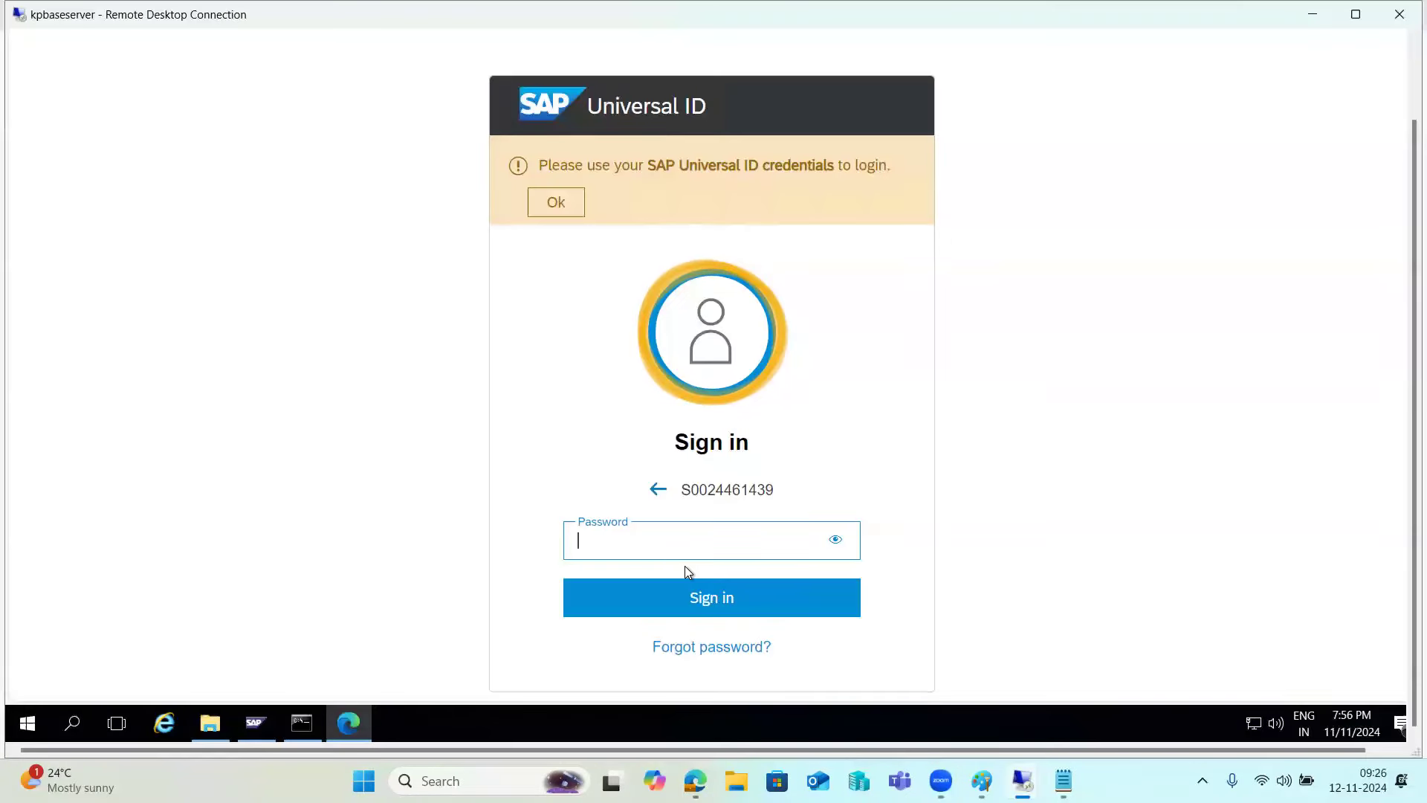
pyautogui.click(690, 605)
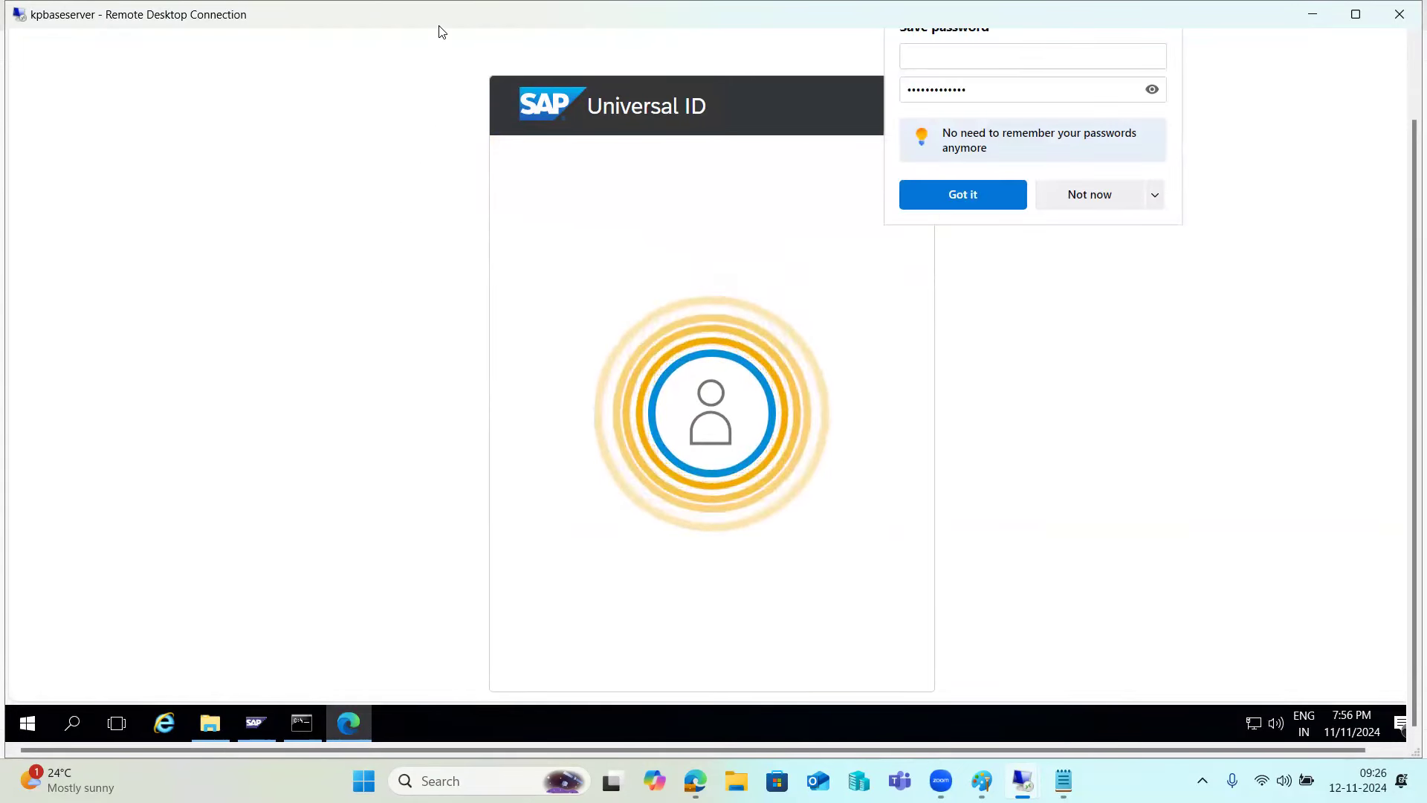
pyautogui.click(1085, 194)
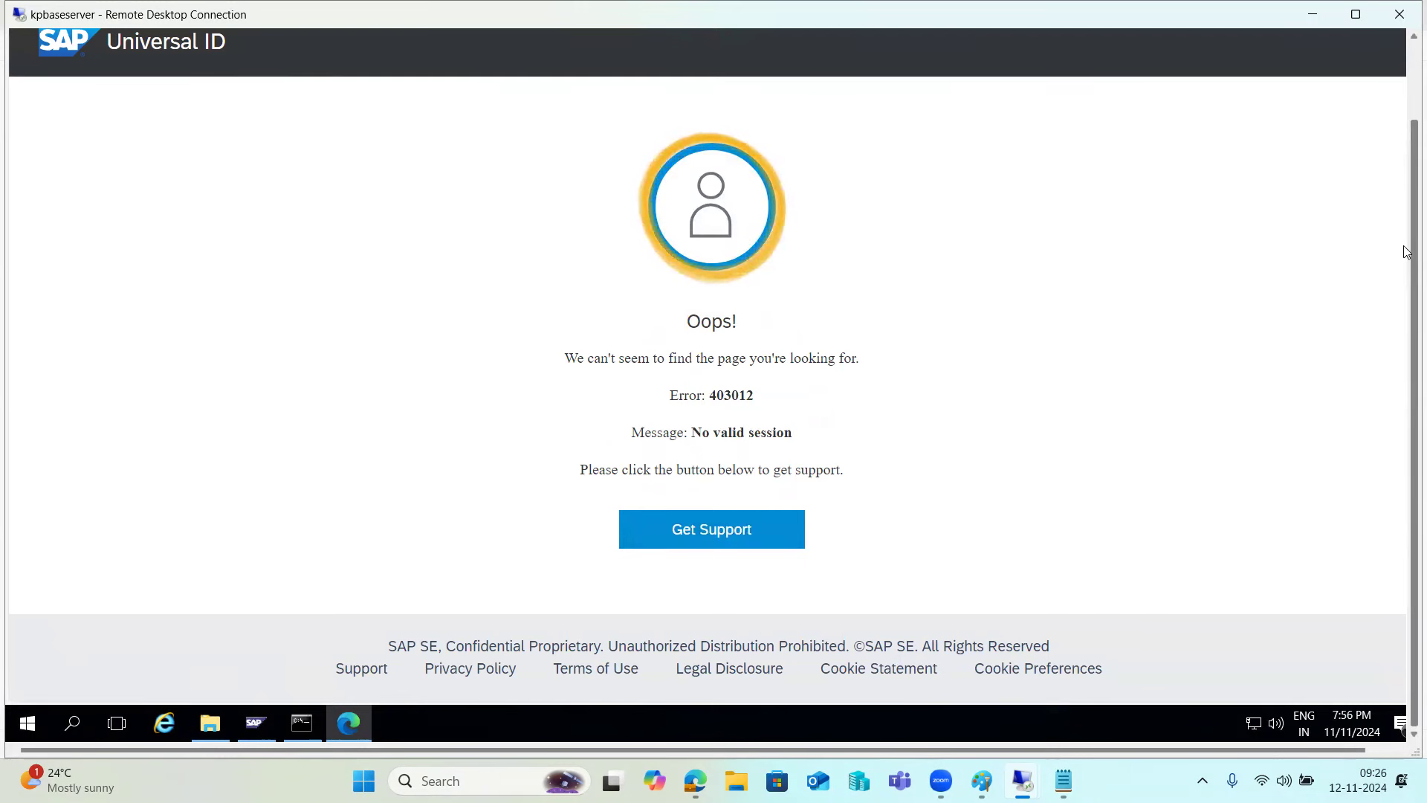
# Select the address of the SAP Universal ID error page and close Microsoft Edge.
pyautogui.moveTo(1411, 246); pyautogui.dragTo(1409, 143)
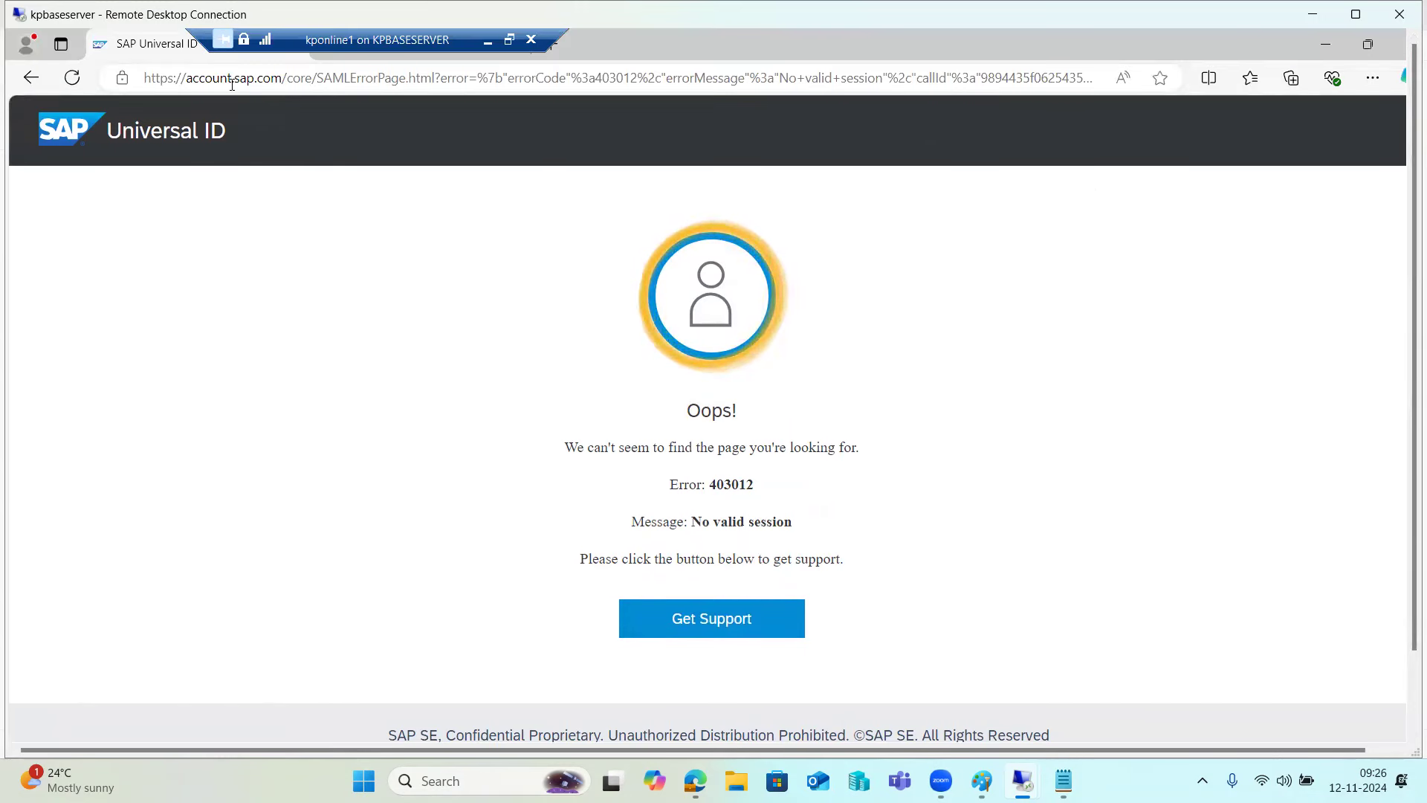
pyautogui.click(312, 78)
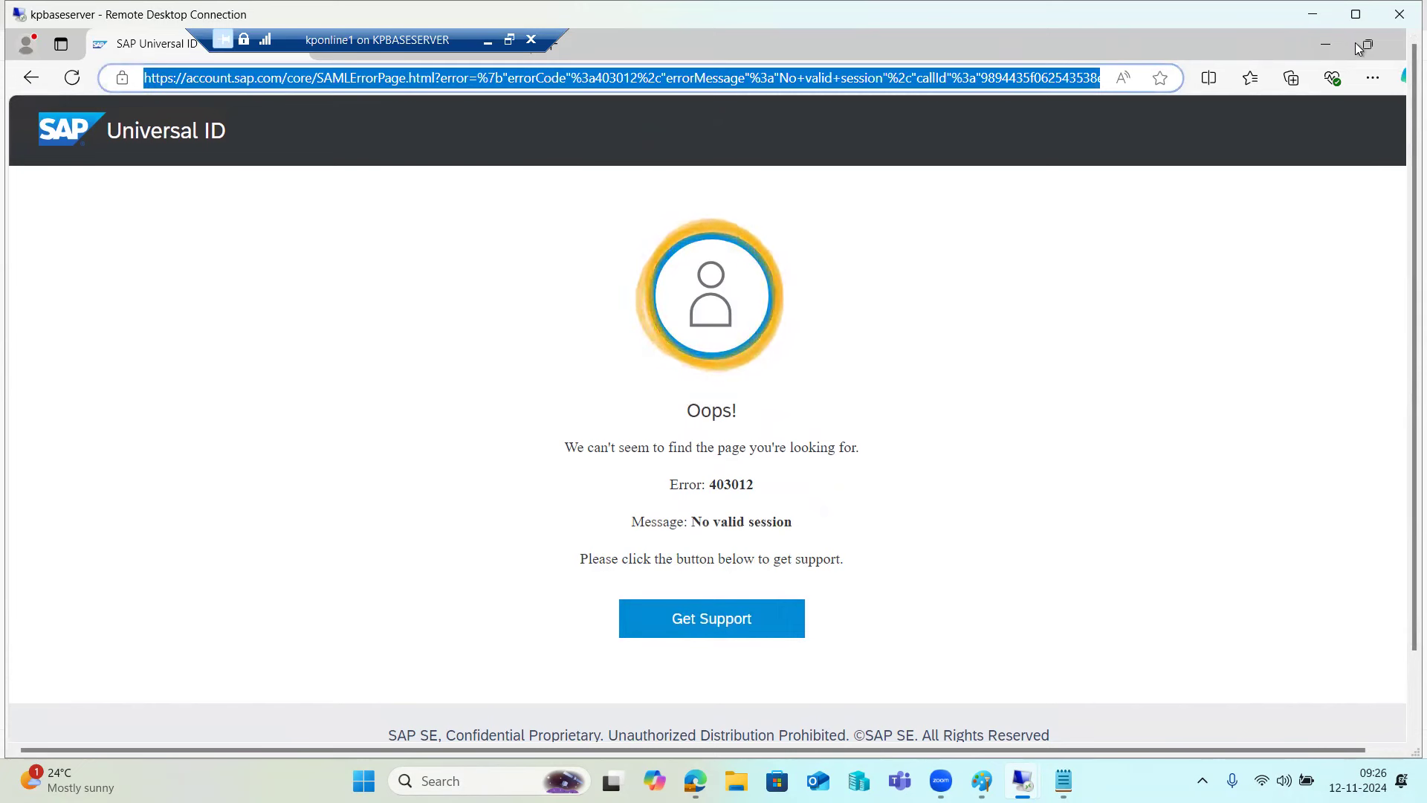
pyautogui.click(1399, 44)
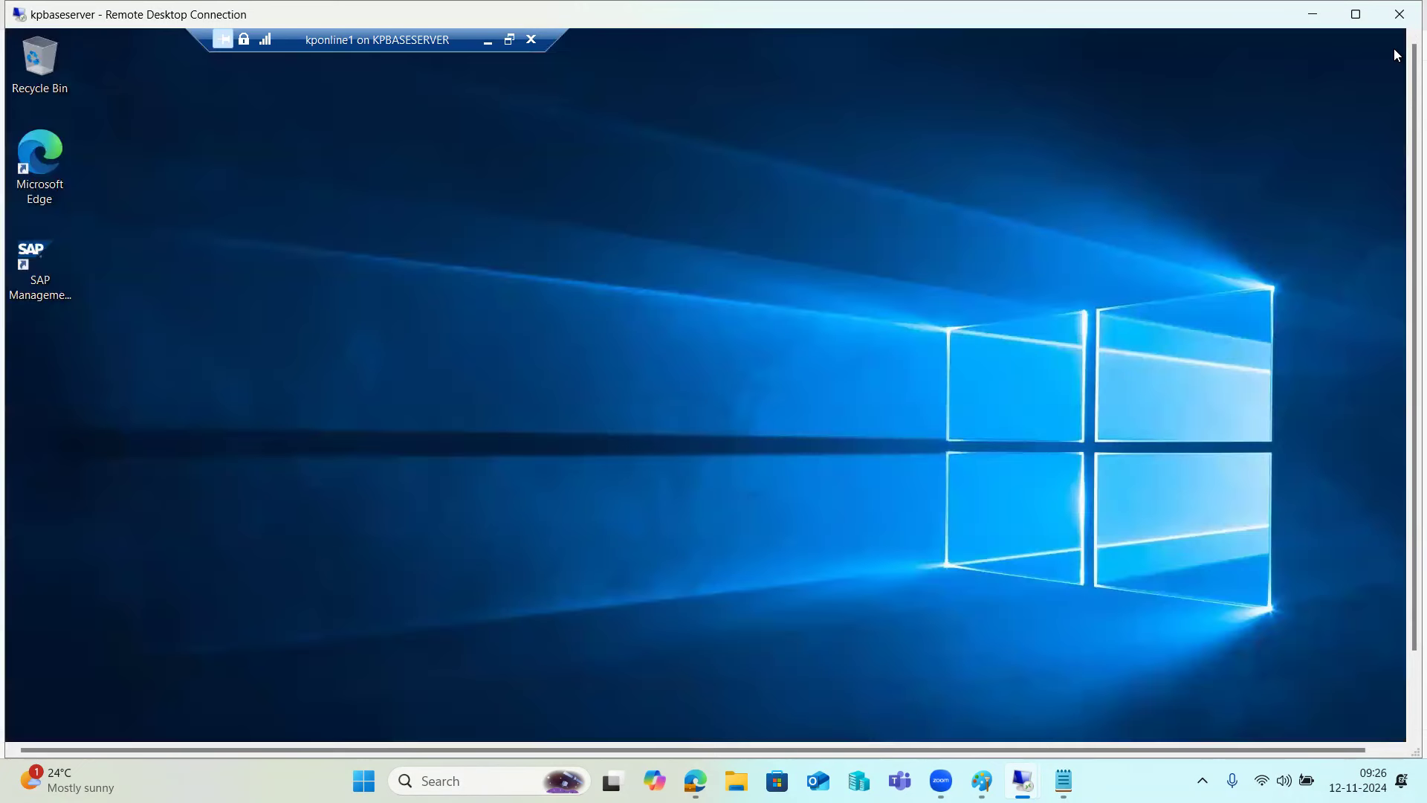
# Minimize the nested server session and visit SAP for Me from the Chrome launchpad page, declining to save the sign-in password.
pyautogui.click(487, 41)
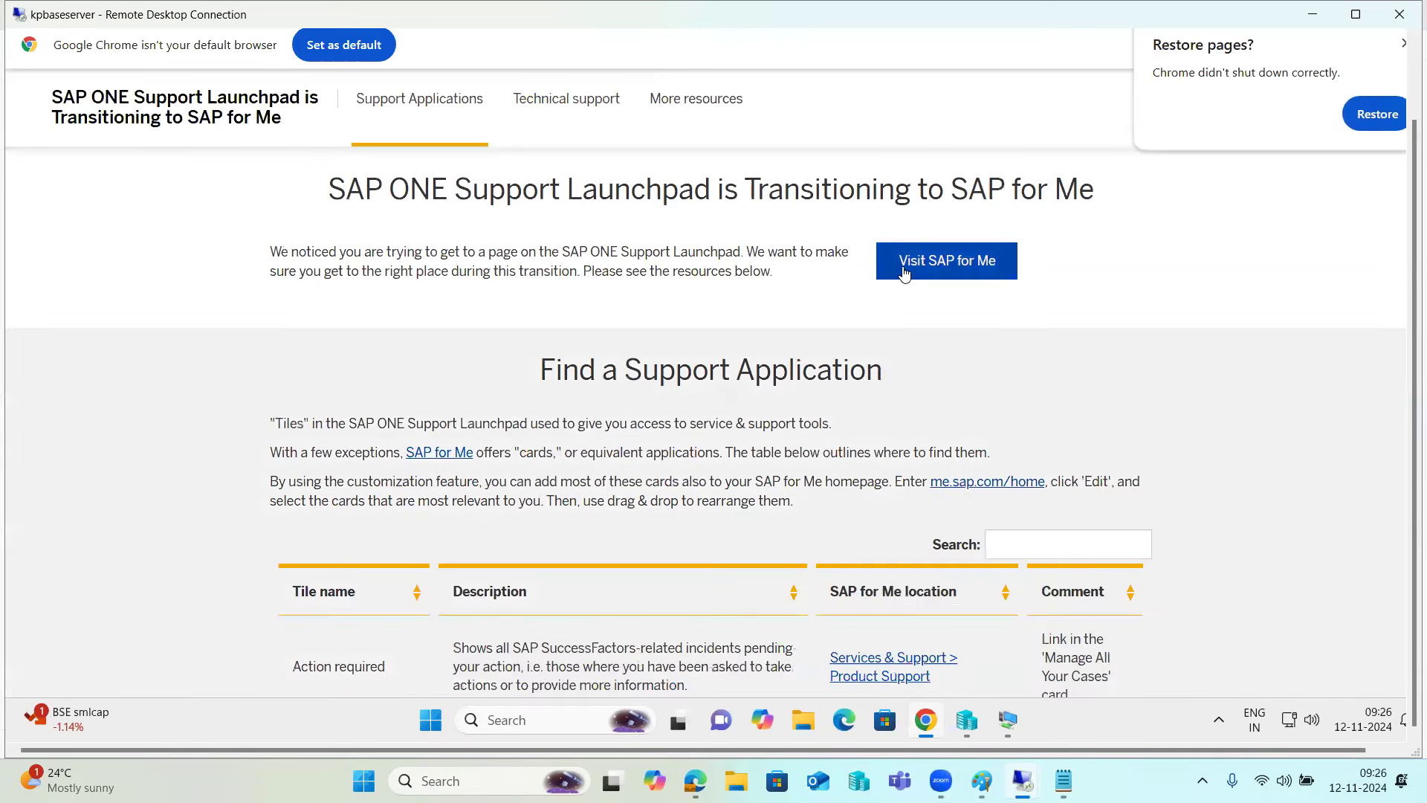
pyautogui.click(904, 274)
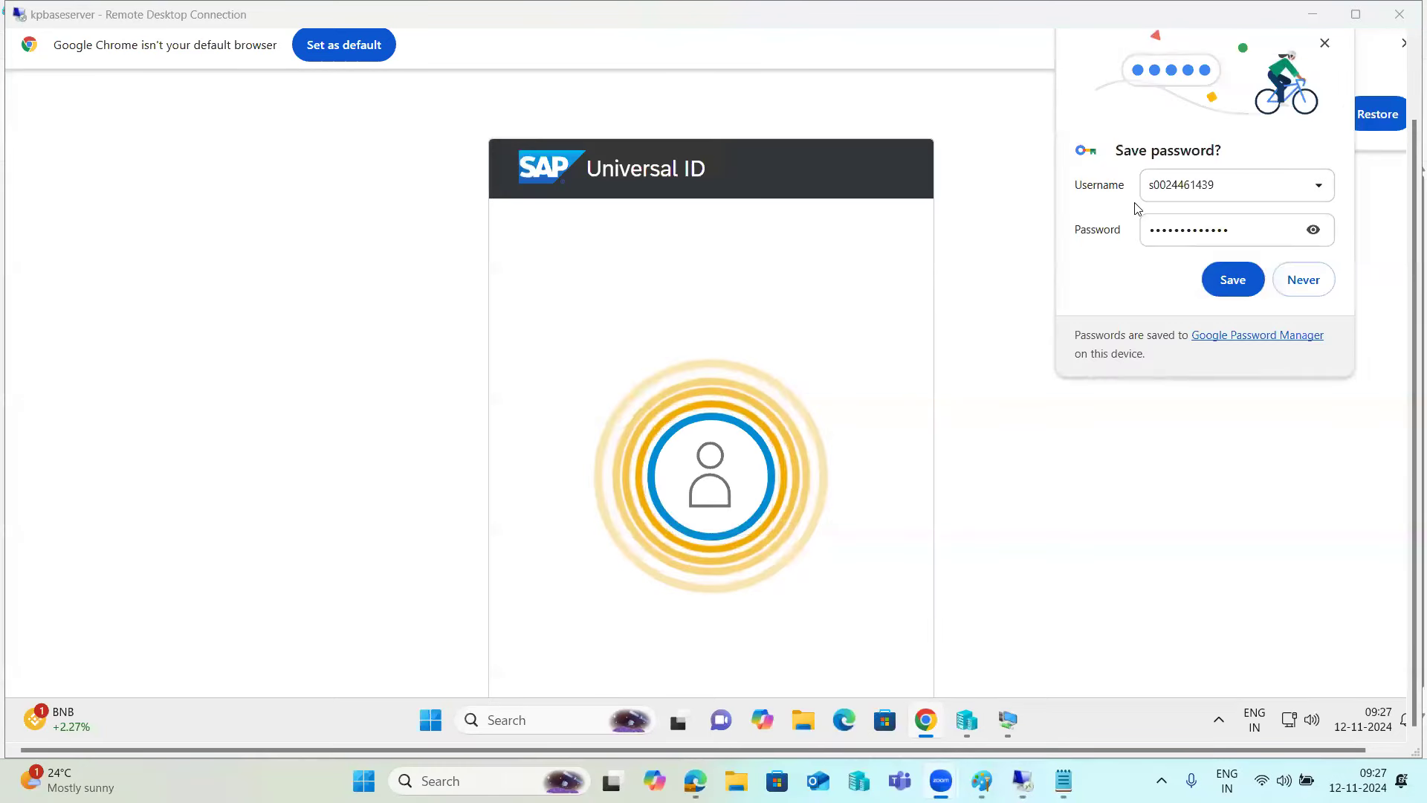
pyautogui.click(1315, 284)
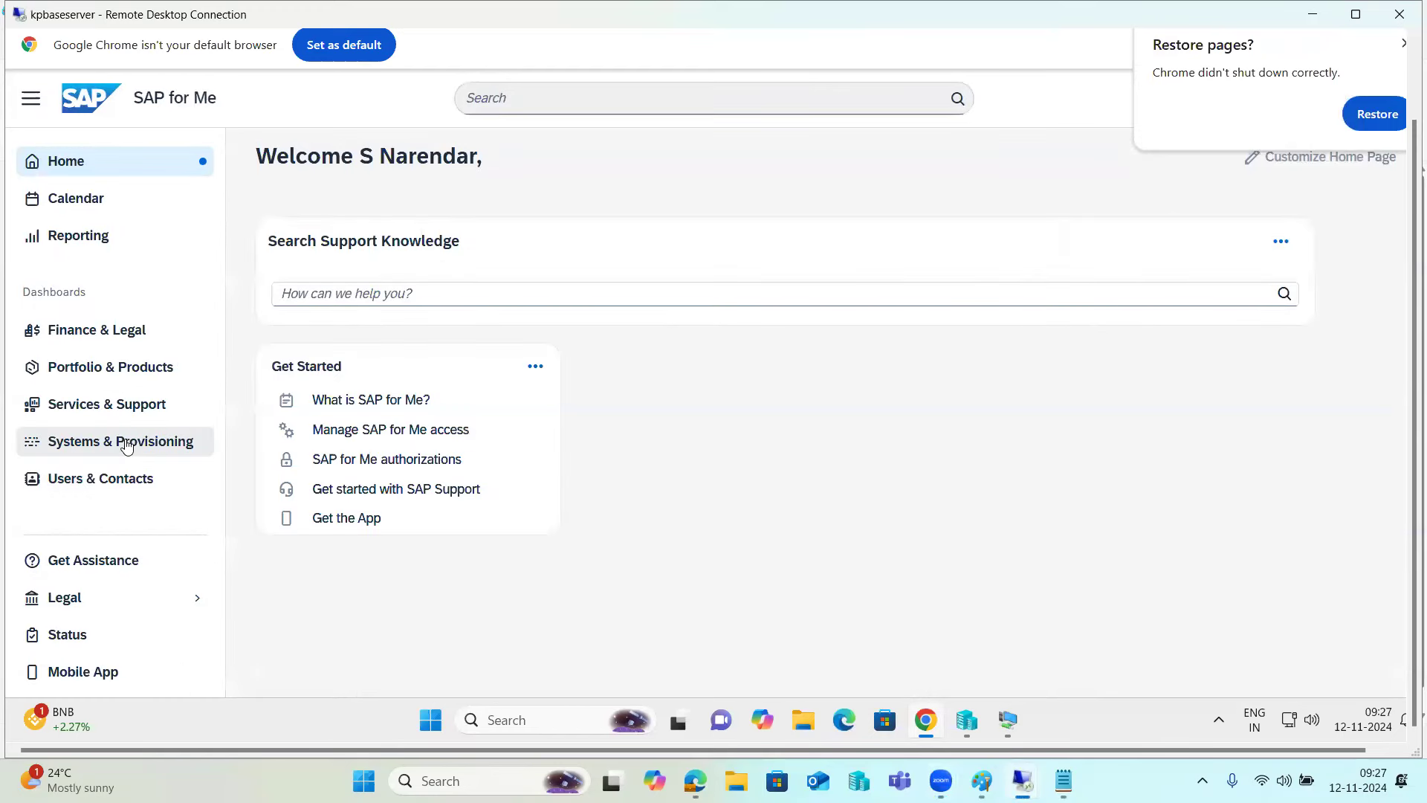
# Open the Software Download Center from the Systems & Provisioning dashboard.
pyautogui.click(126, 442)
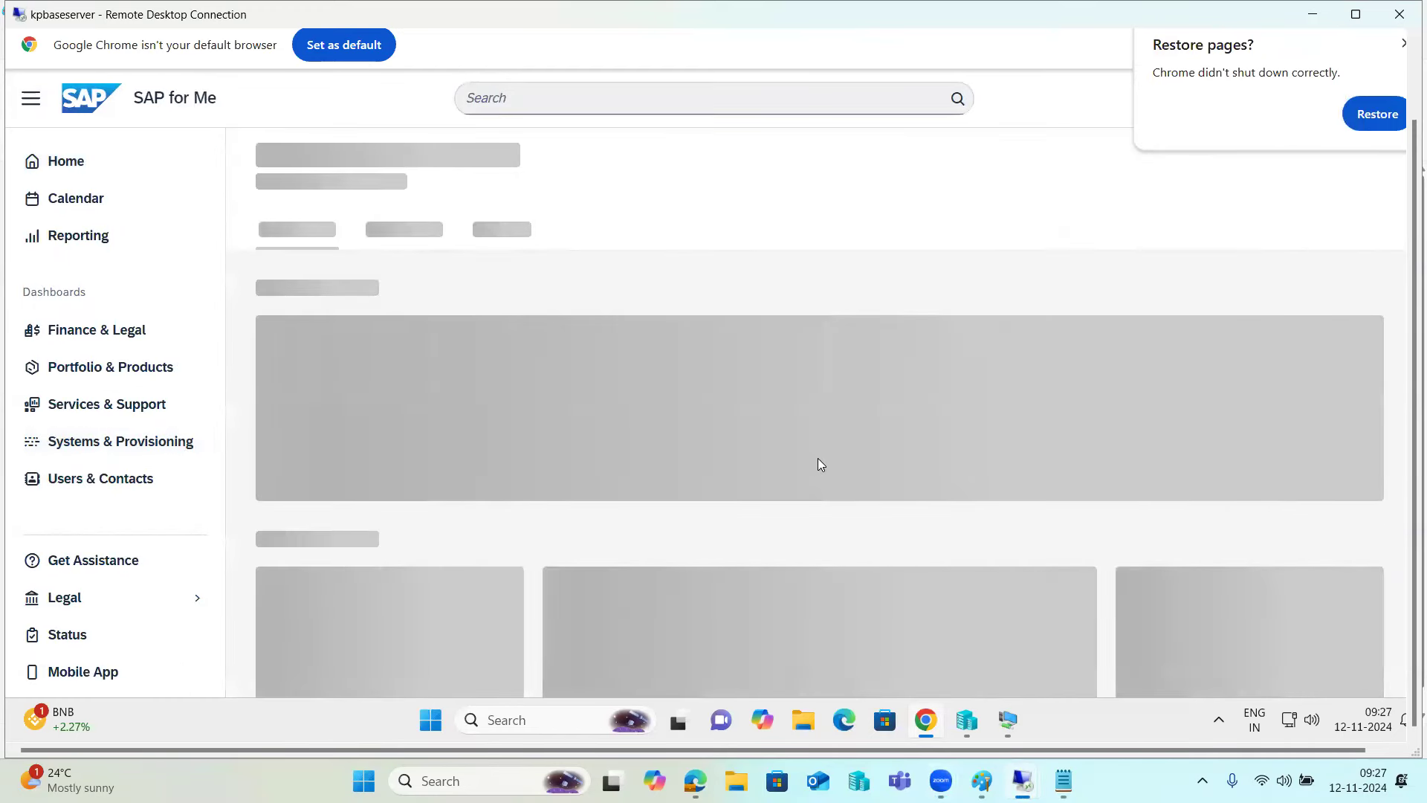
pyautogui.scroll(-1, 719, 553)
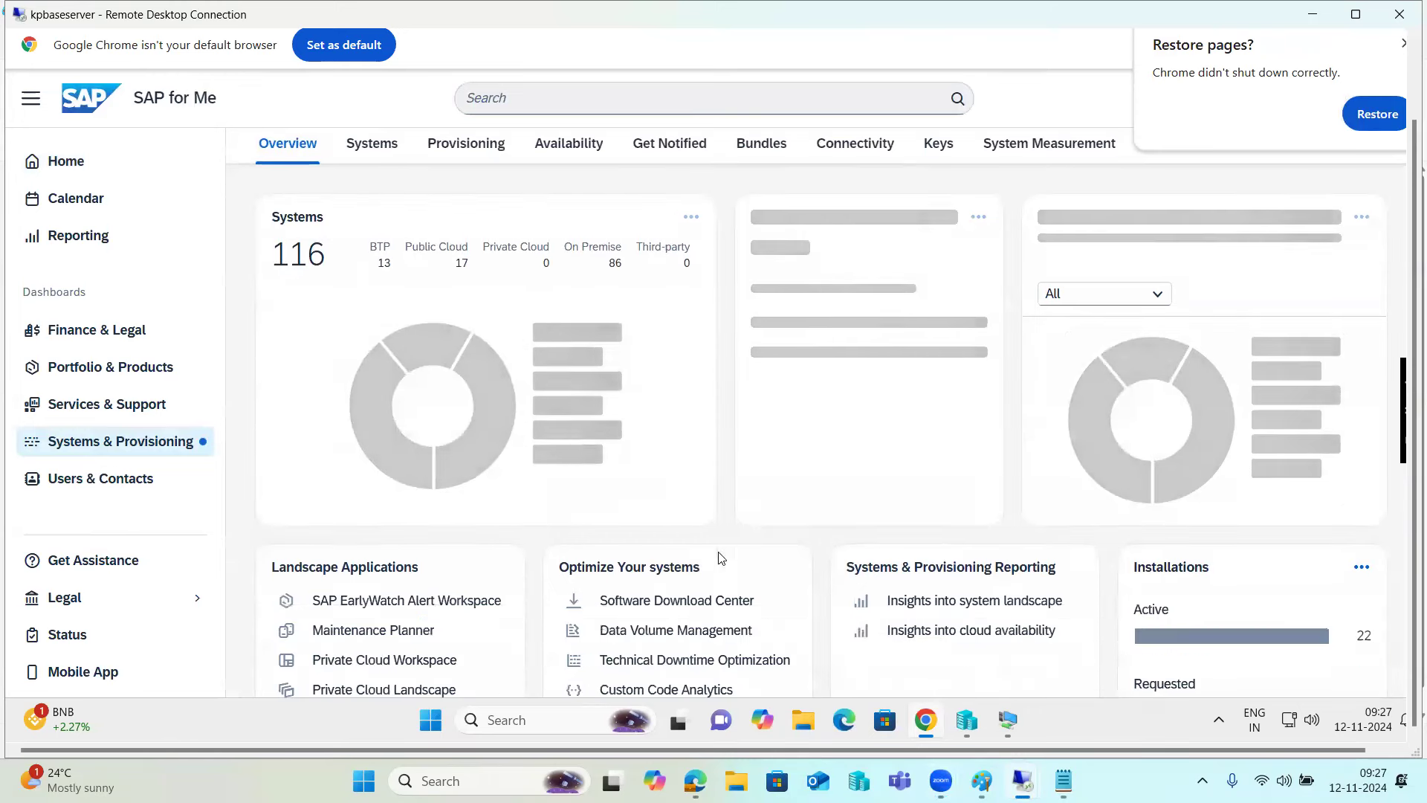
pyautogui.click(673, 602)
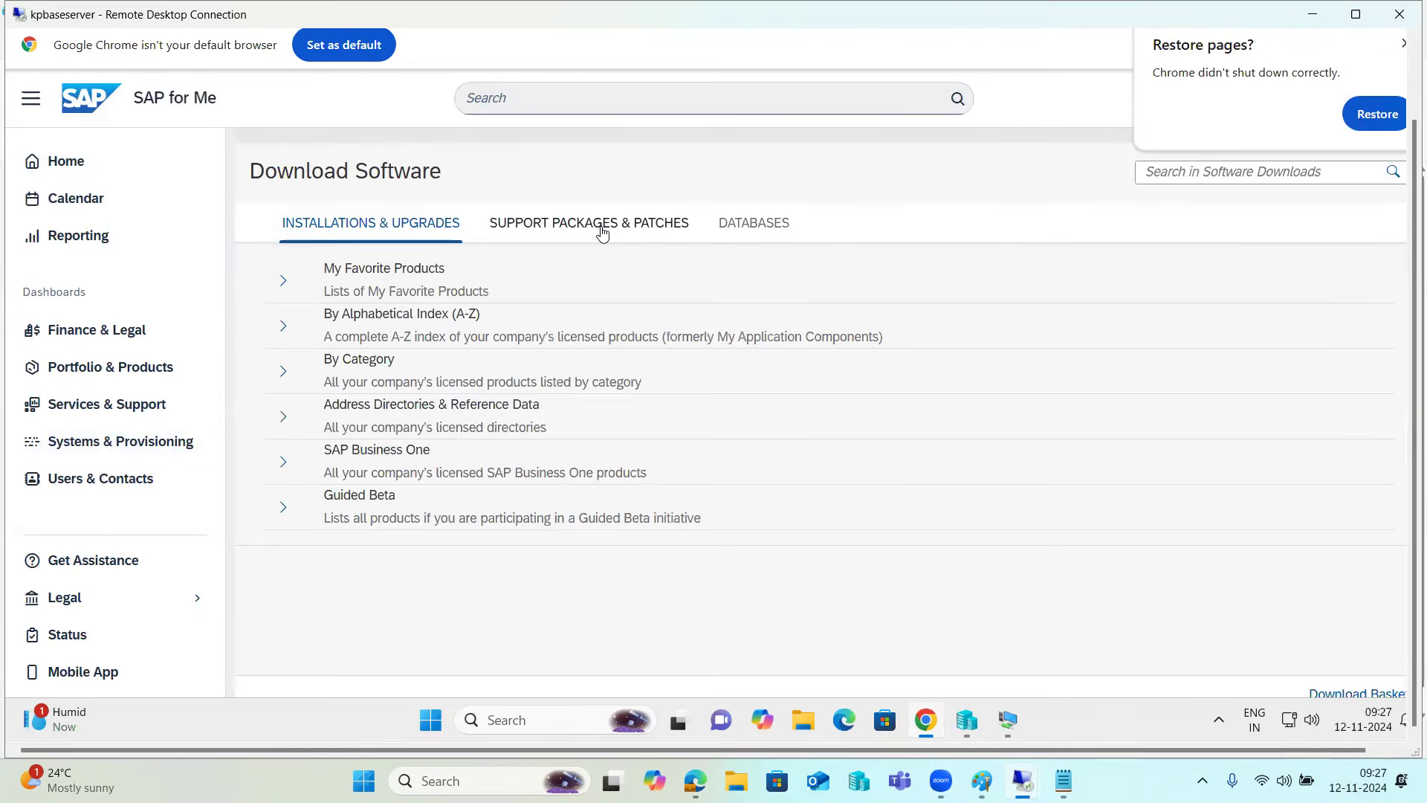
# Browse Support Packages & Patches by alphabetical index to letter K and open SAP KERNEL 64-BIT UNICODE.
pyautogui.click(602, 232)
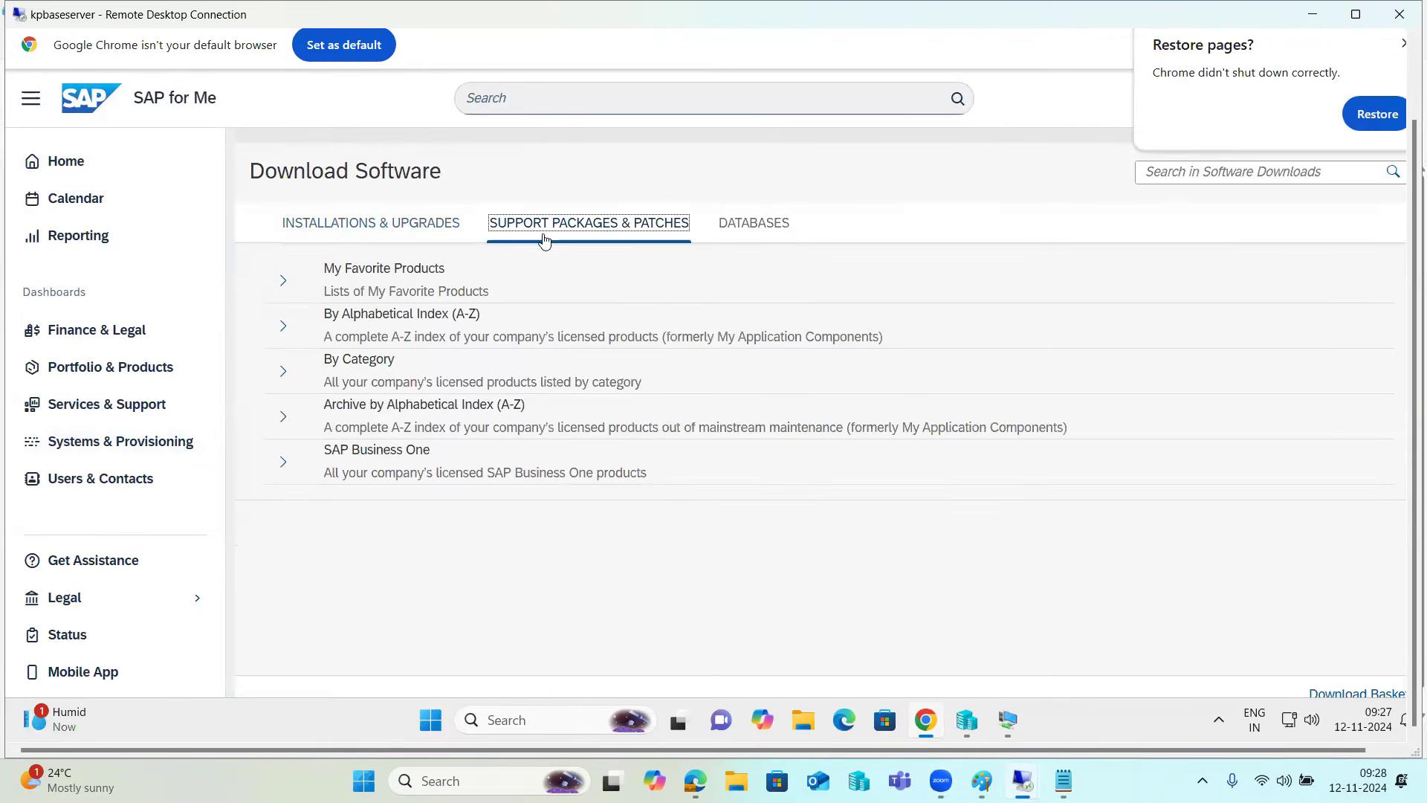
pyautogui.click(286, 330)
pyautogui.scroll(-9, 439, 457)
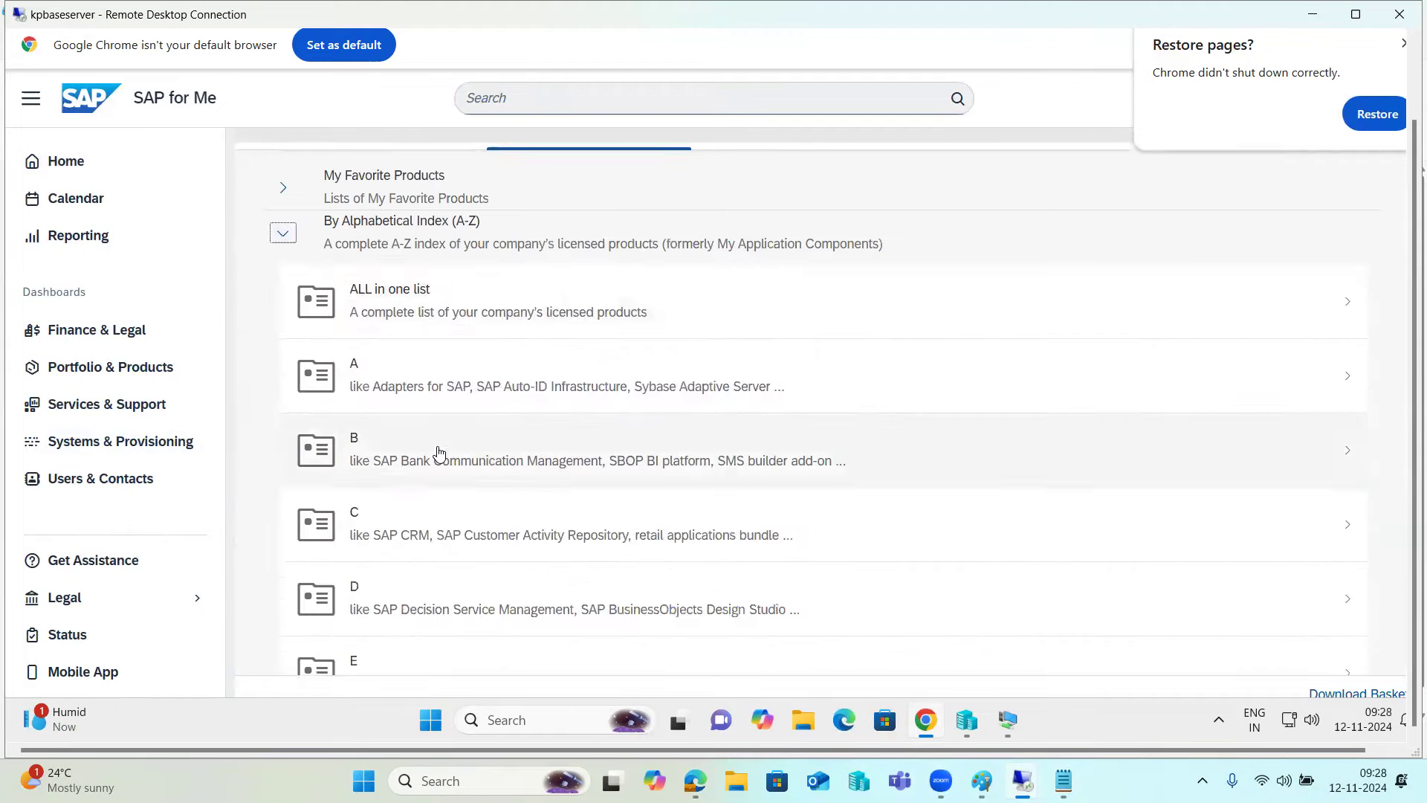
pyautogui.click(385, 577)
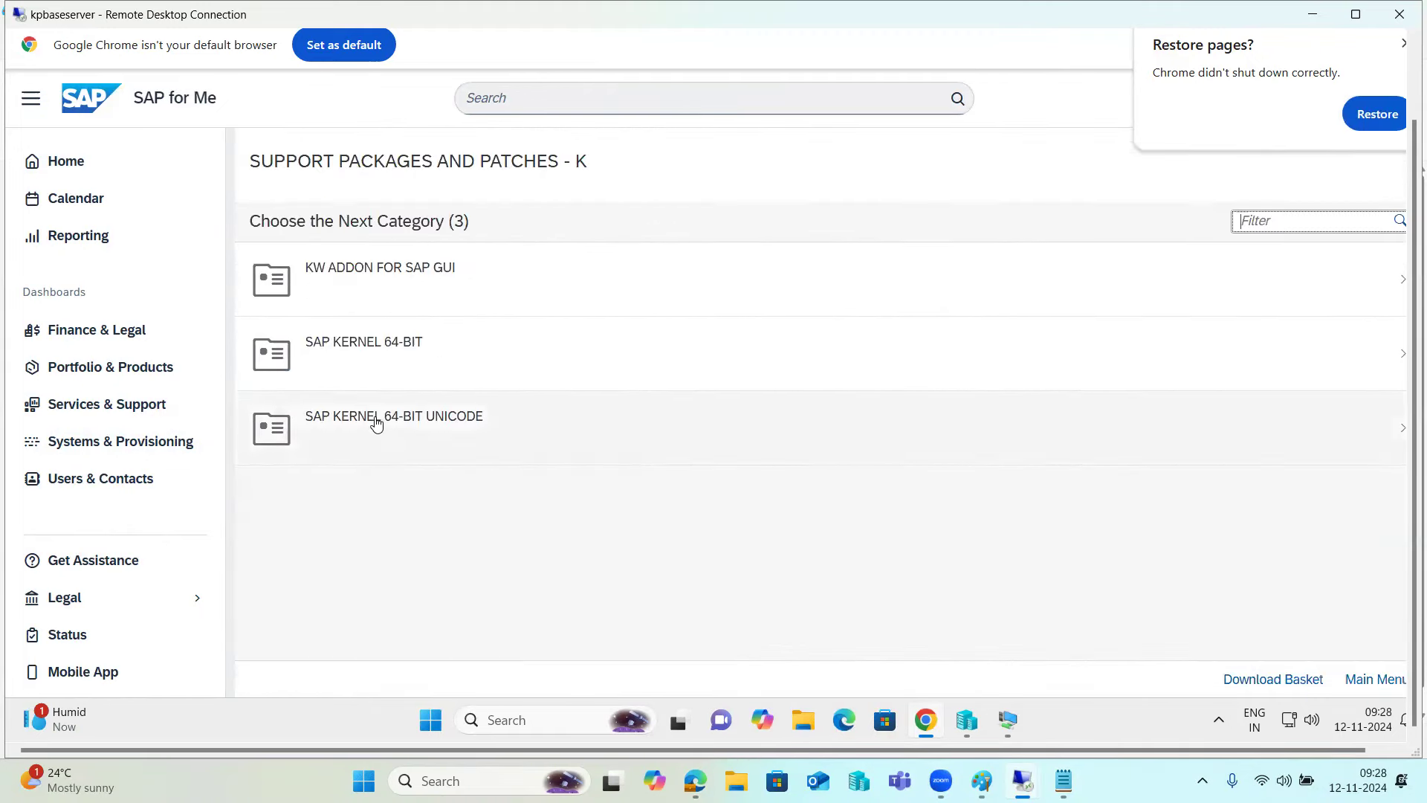
pyautogui.click(375, 416)
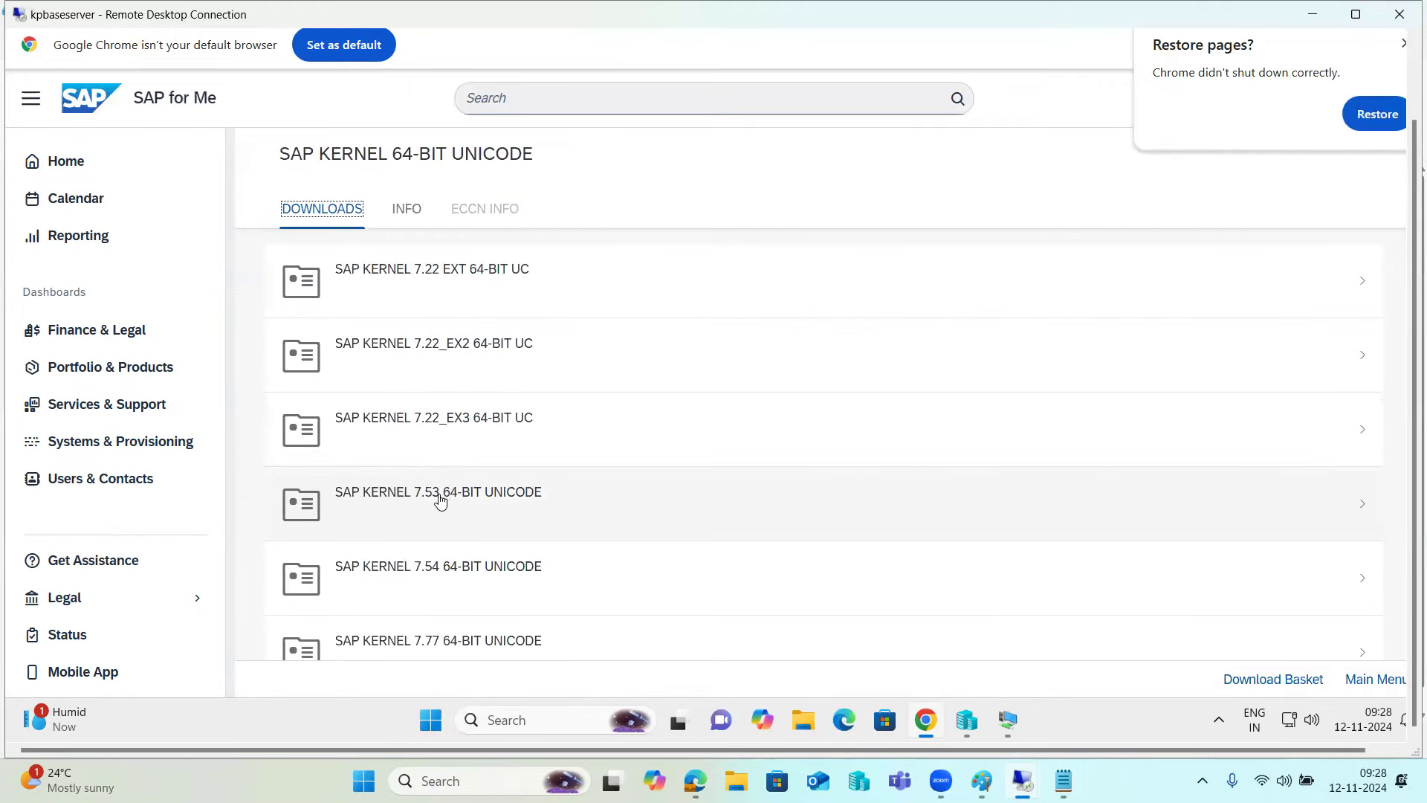
# Open SAP KERNEL 7.53 64-BIT UNICODE and filter its downloads to WINDOWS ON X64 64BIT.
pyautogui.click(428, 498)
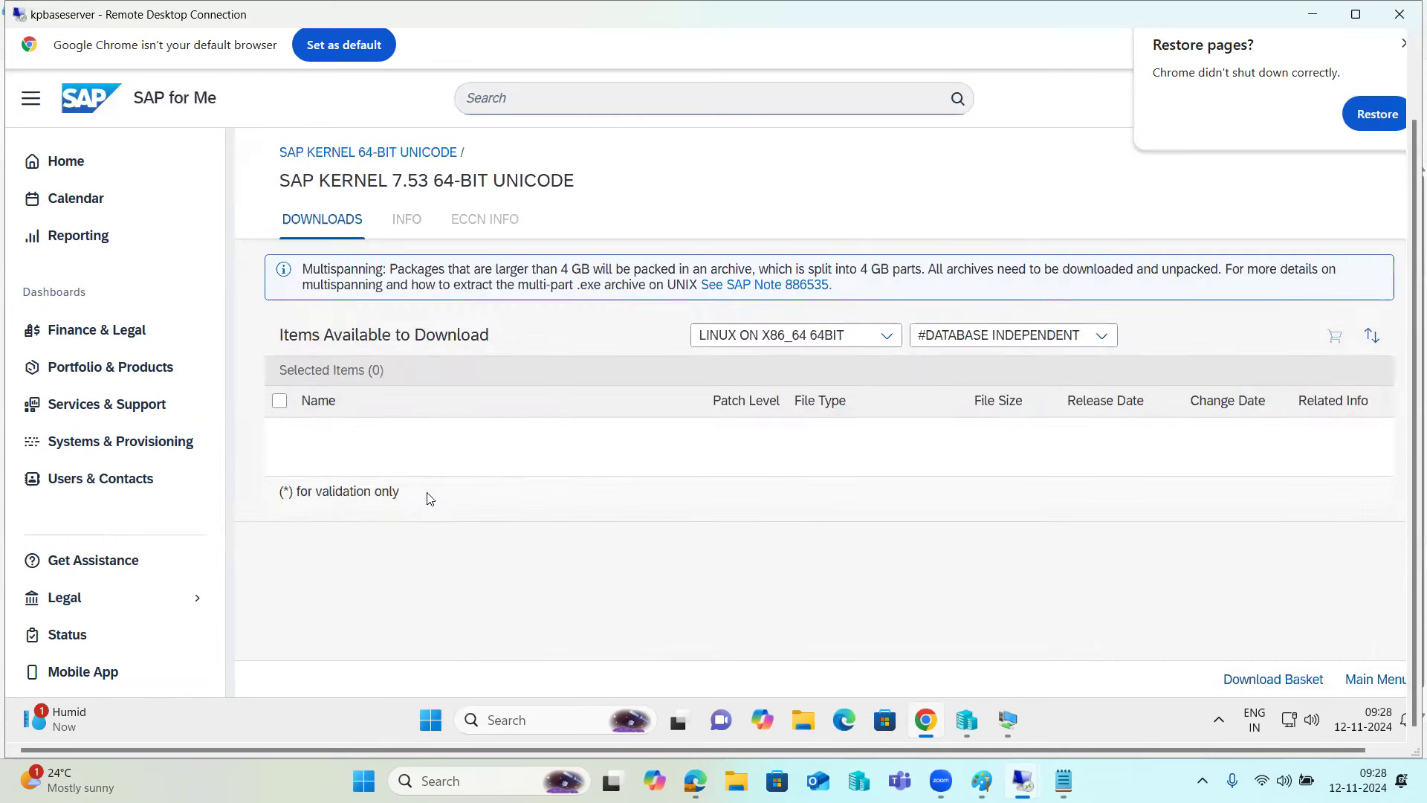
pyautogui.click(899, 339)
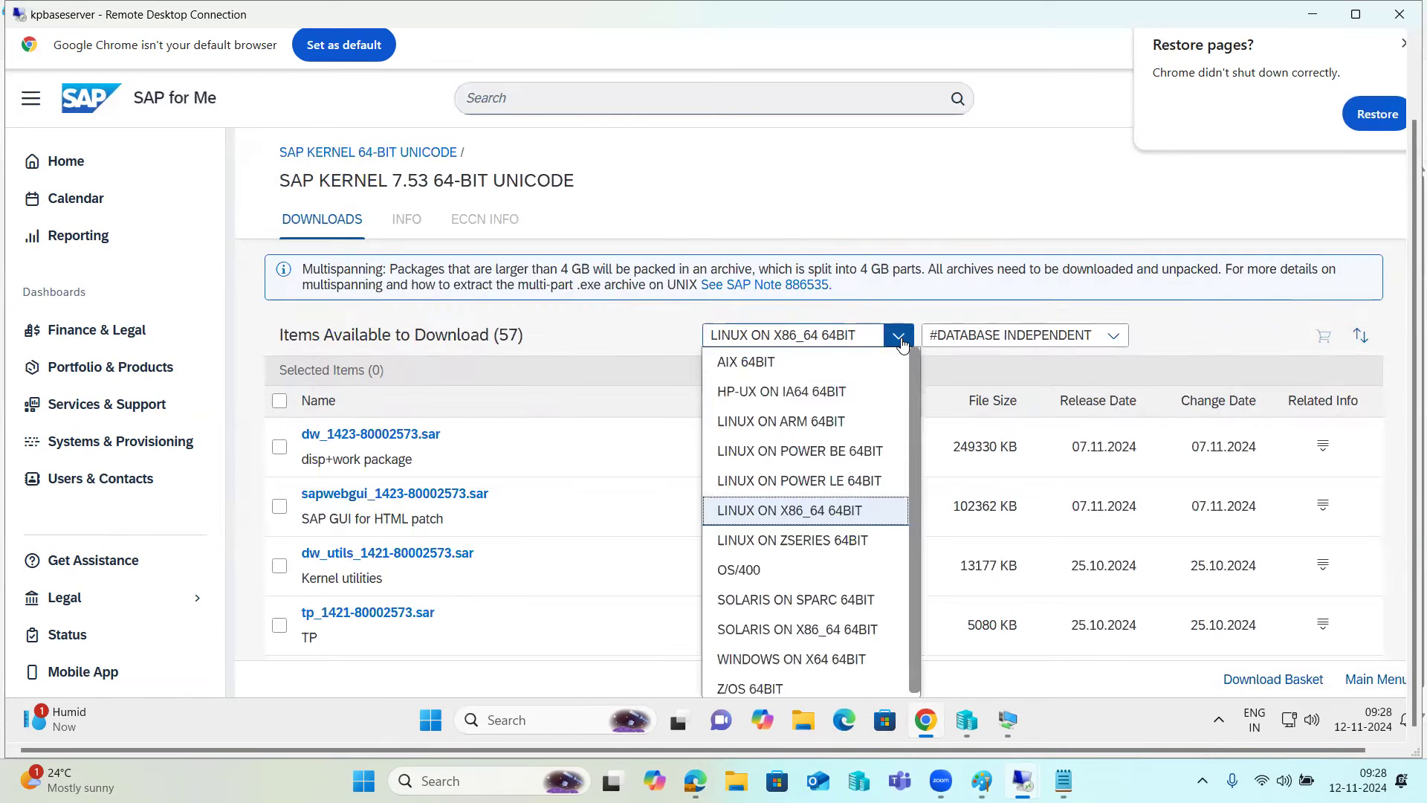
pyautogui.click(757, 656)
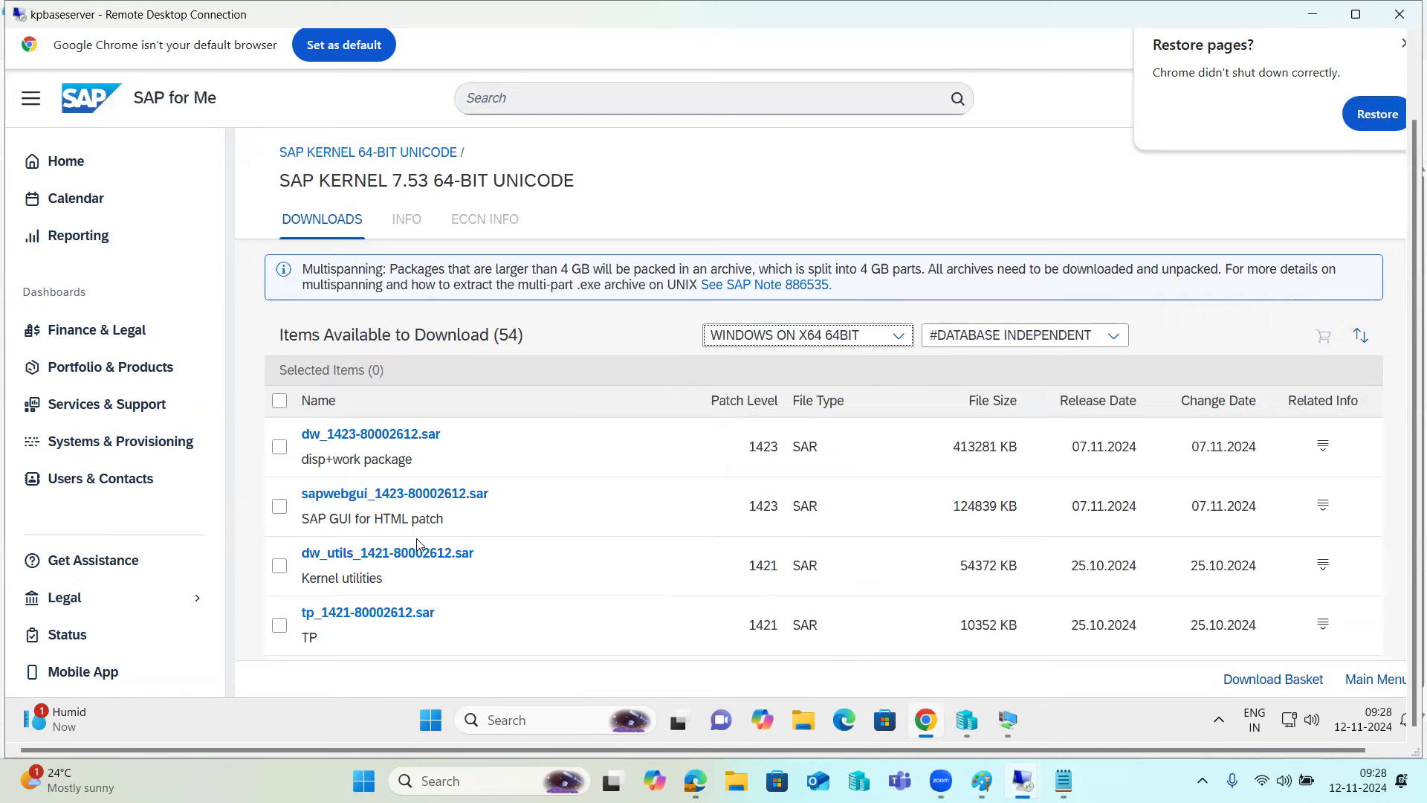
# Examine the kernel 7.53 download list and highlight the name of the Kernel Part I file, SAPEXE_1400-80002612.SAR.
pyautogui.scroll(-4, 417, 547)
pyautogui.scroll(-1, 416, 548)
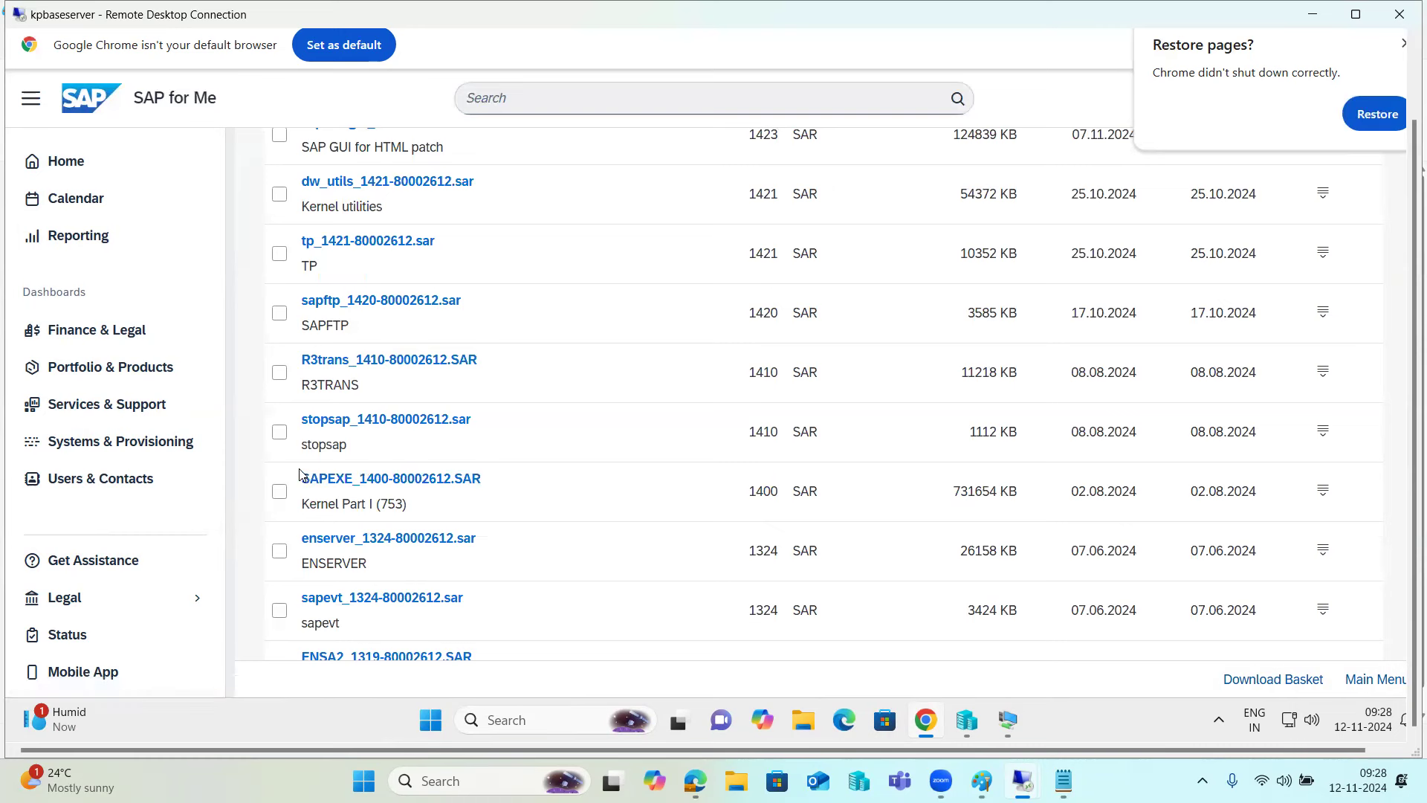
pyautogui.moveTo(311, 473); pyautogui.dragTo(506, 485)
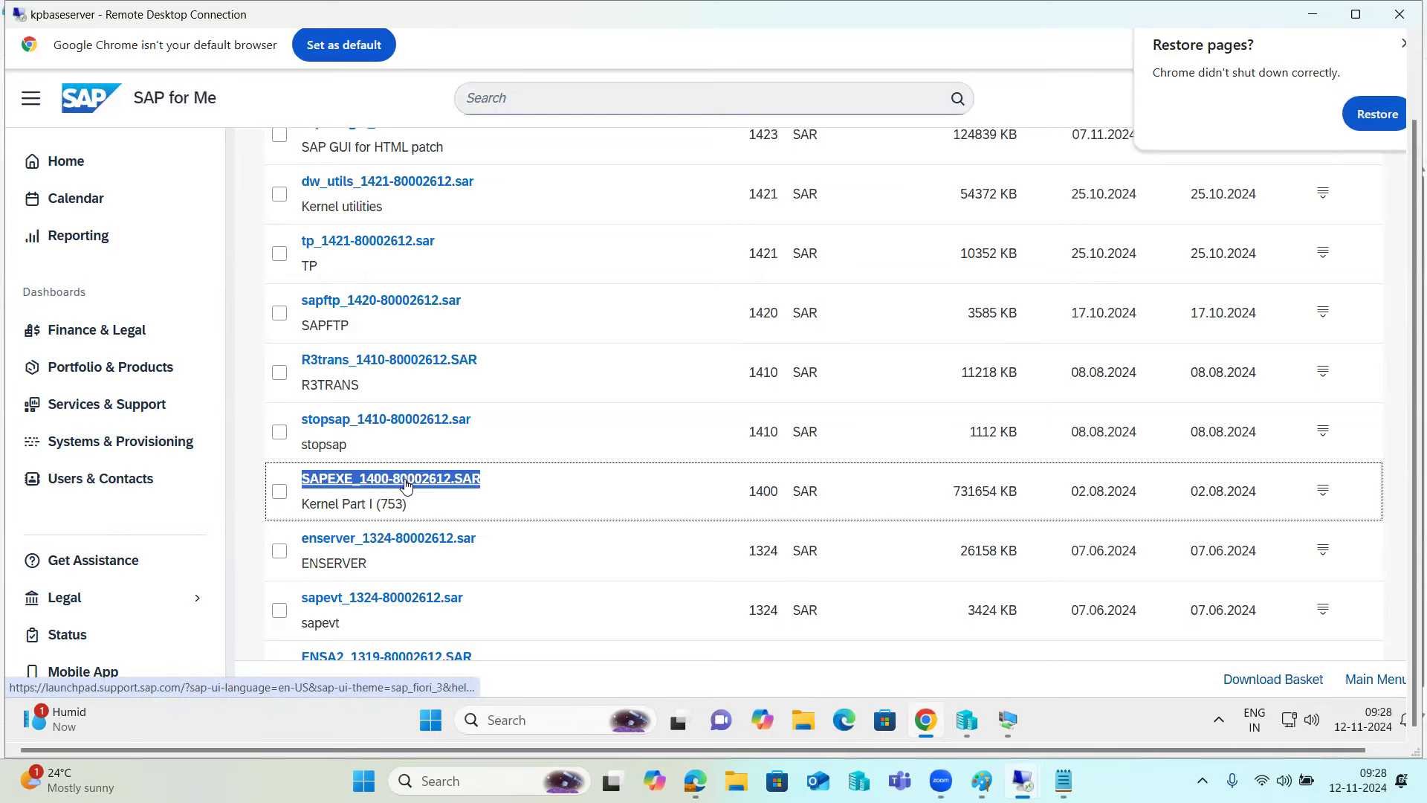
pyautogui.scroll(5, 741, 398)
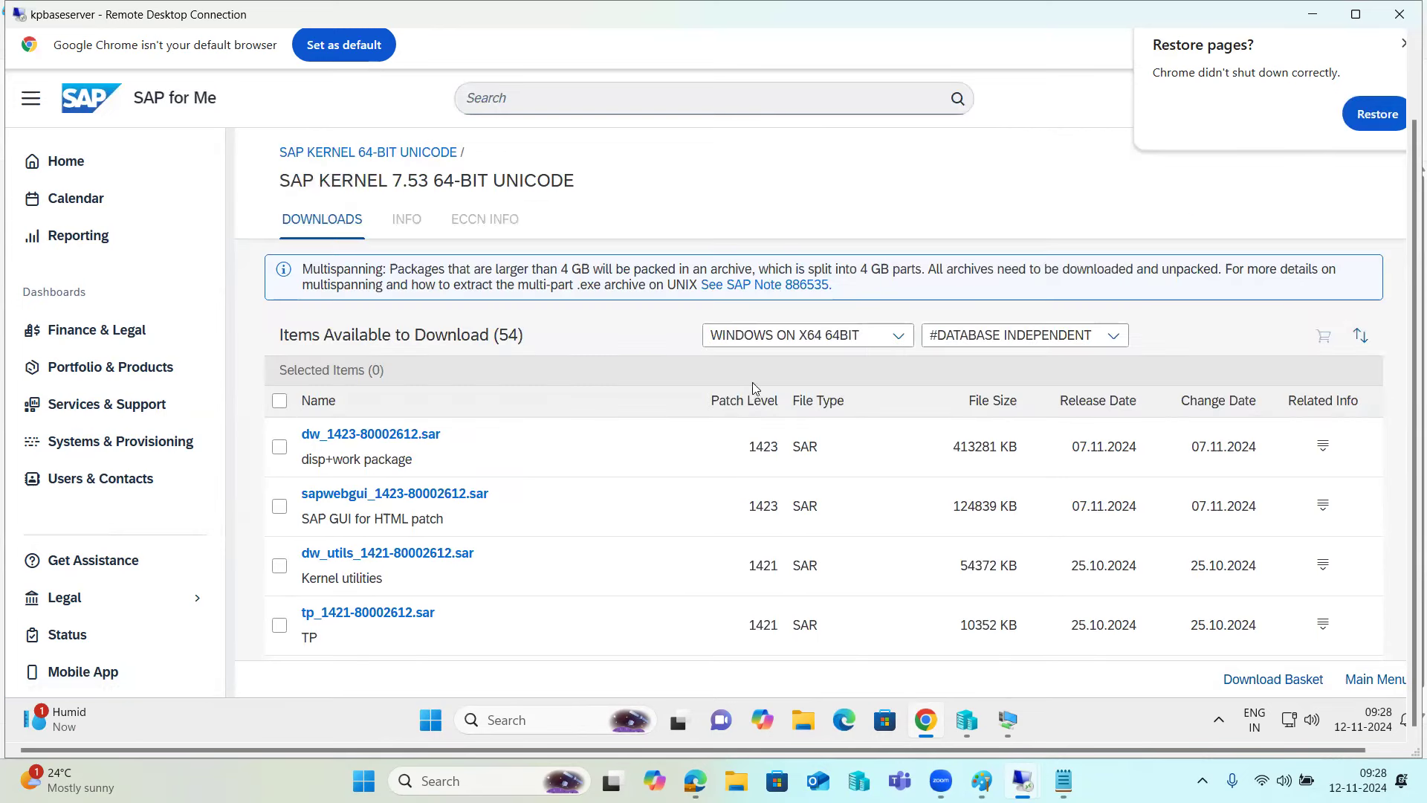
# Return to the SAP KERNEL 64-BIT UNICODE versions and open SAP KERNEL 7.54 64-BIT UNICODE.
pyautogui.click(405, 154)
pyautogui.click(443, 568)
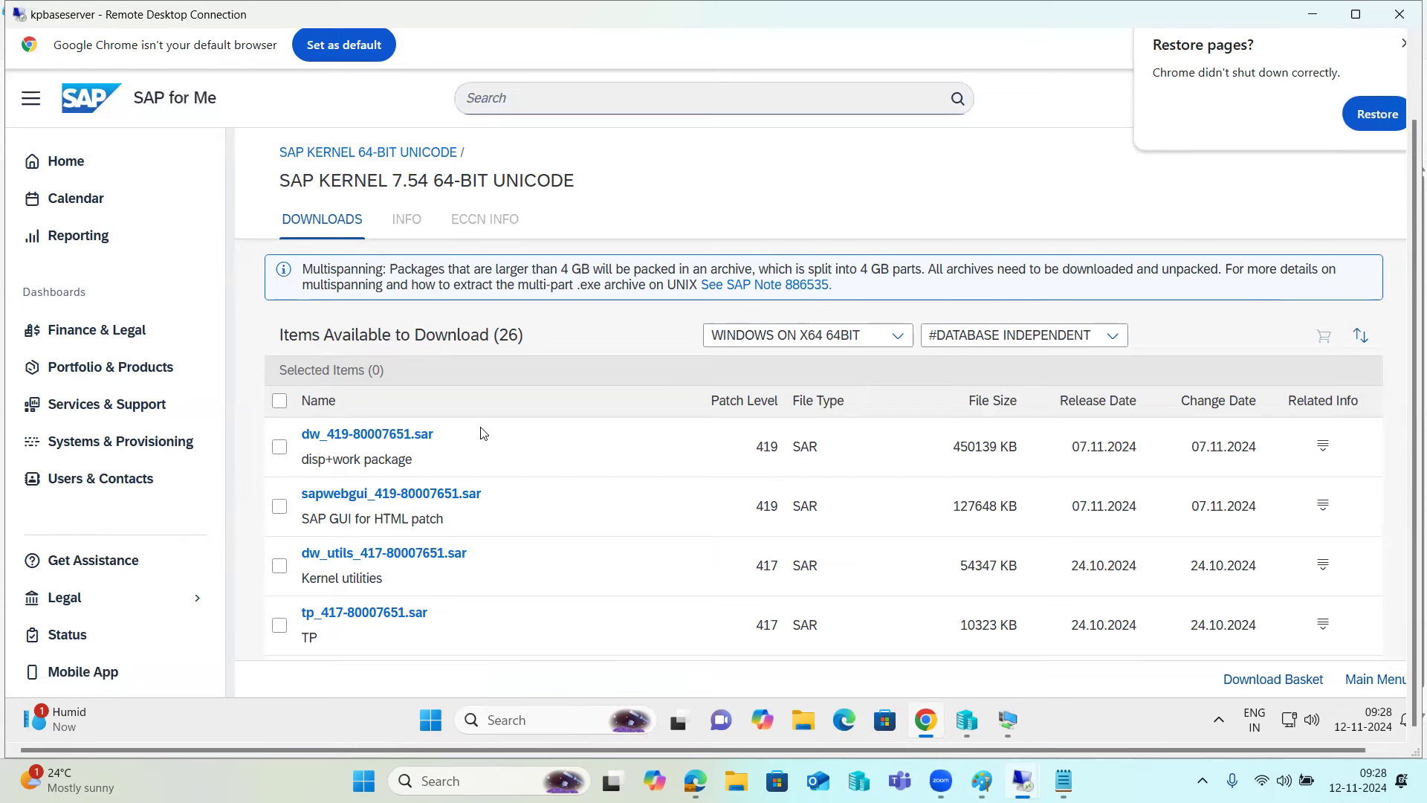
# Download the Kernel Part I (754) package SAPEXE_400-80007651.SAR from the database-independent list.
pyautogui.scroll(-2, 485, 435)
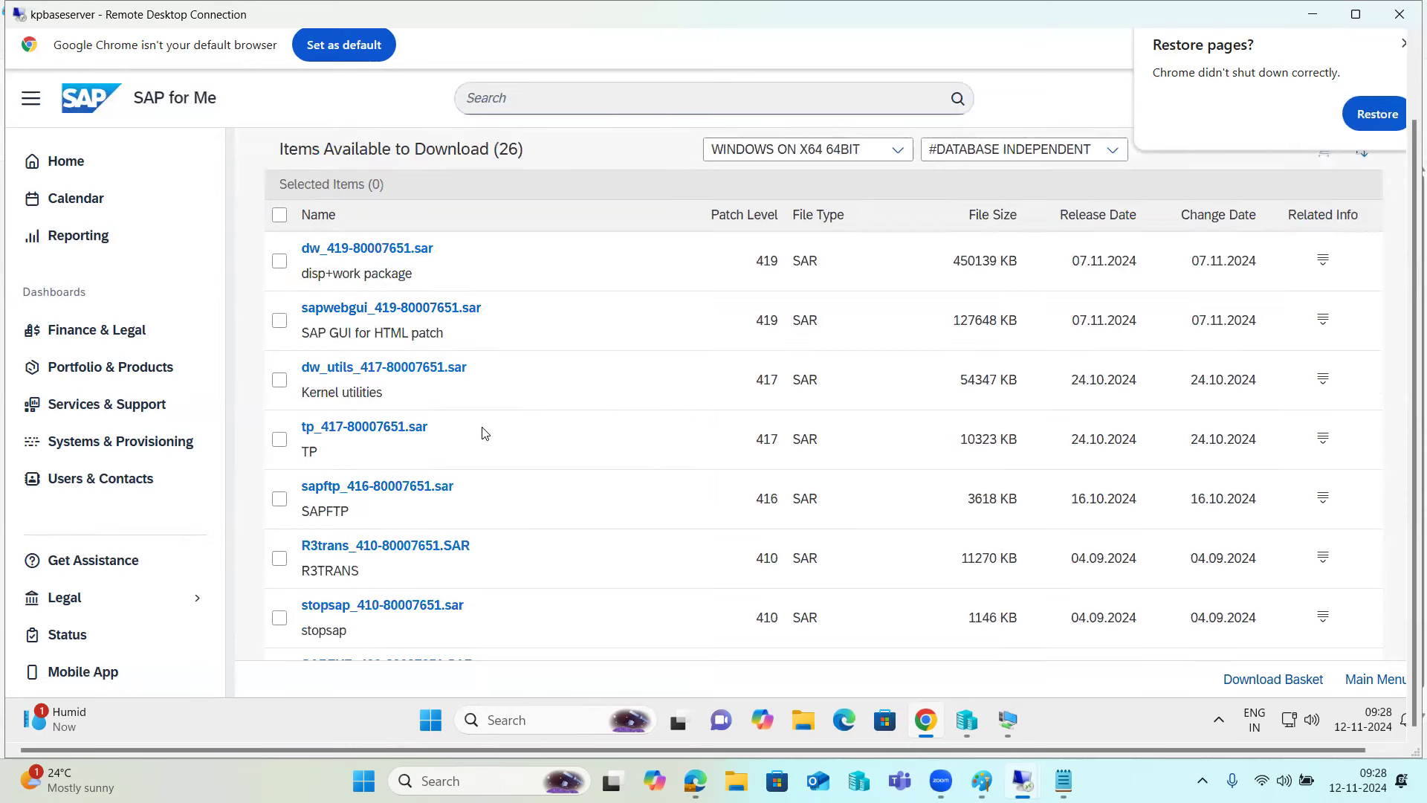
pyautogui.scroll(-2, 484, 433)
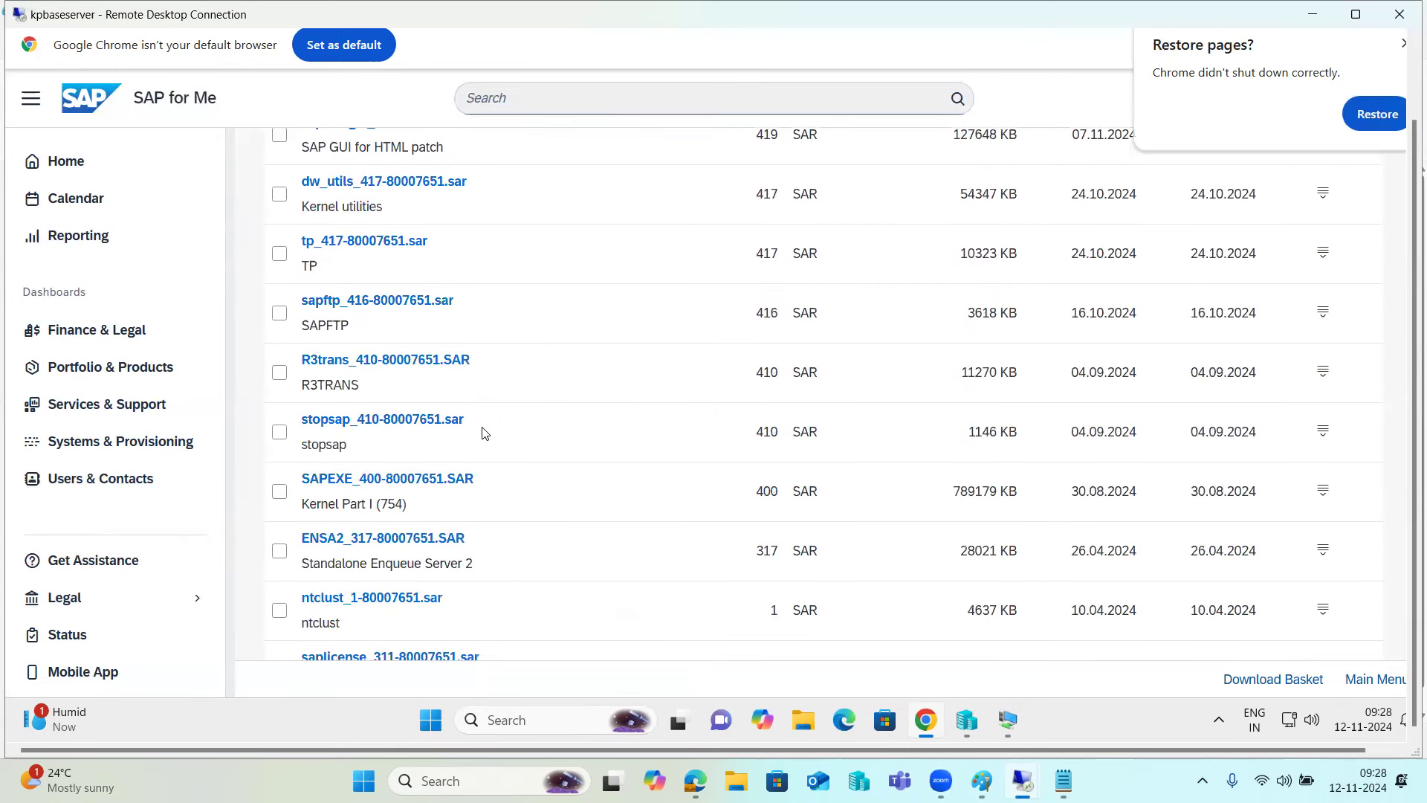
pyautogui.click(343, 487)
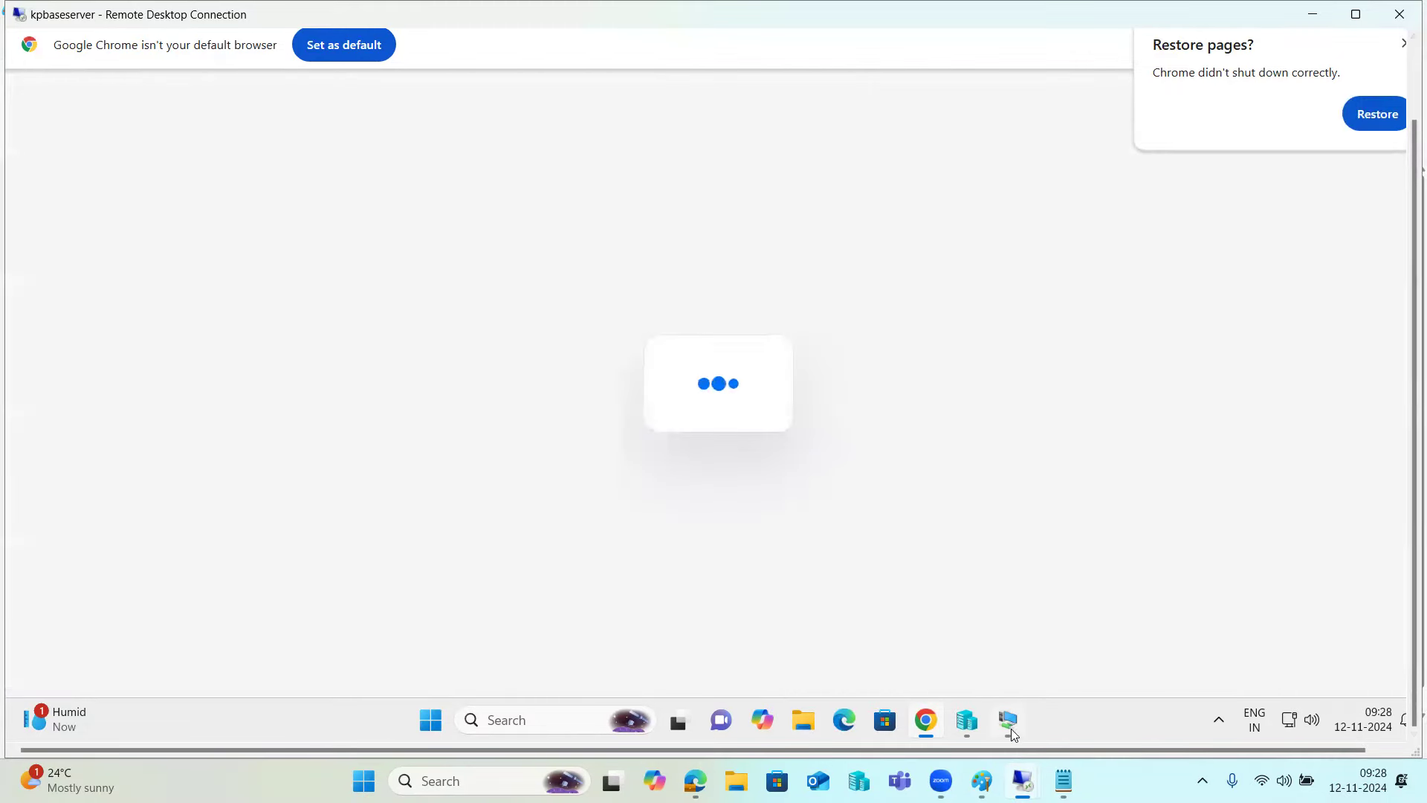
# Switch to Paint and add the notes "3)download the SAPEXE and SAPEXEDB files from SMP" and "4)Move the files to App server level".
pyautogui.moveTo(1008, 719)
pyautogui.click(982, 780)
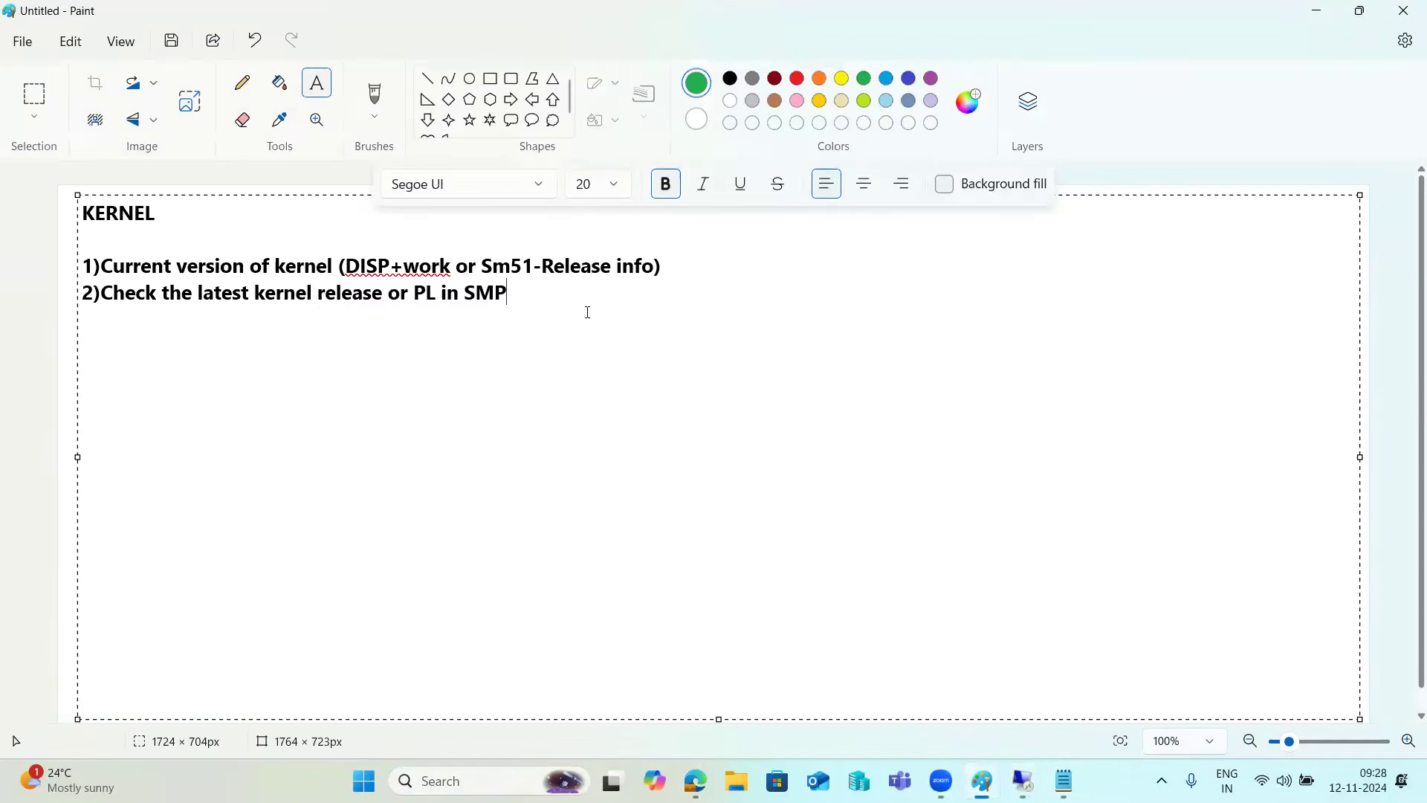
pyautogui.write('3)download the SAPEXE and')
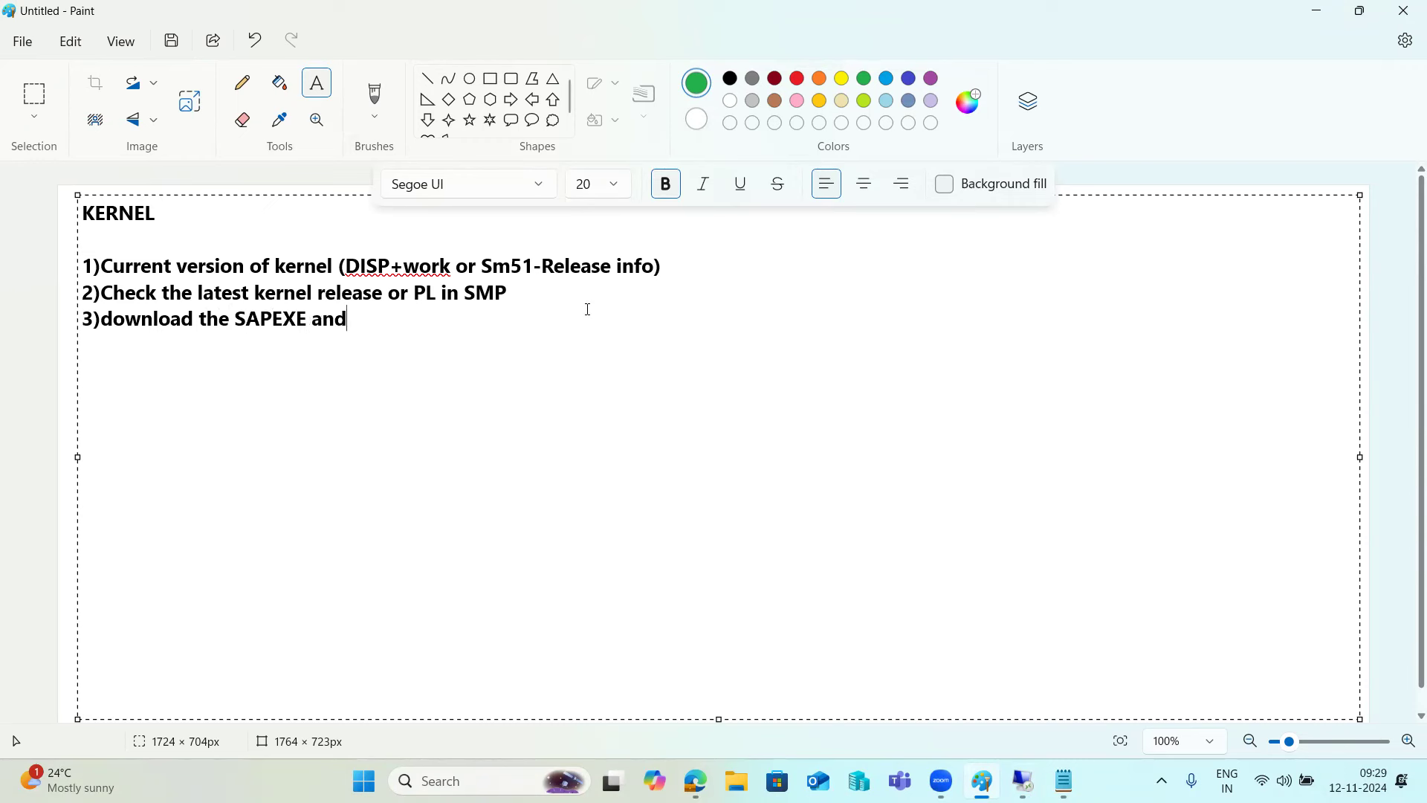
pyautogui.write(' SAPEXEDB')
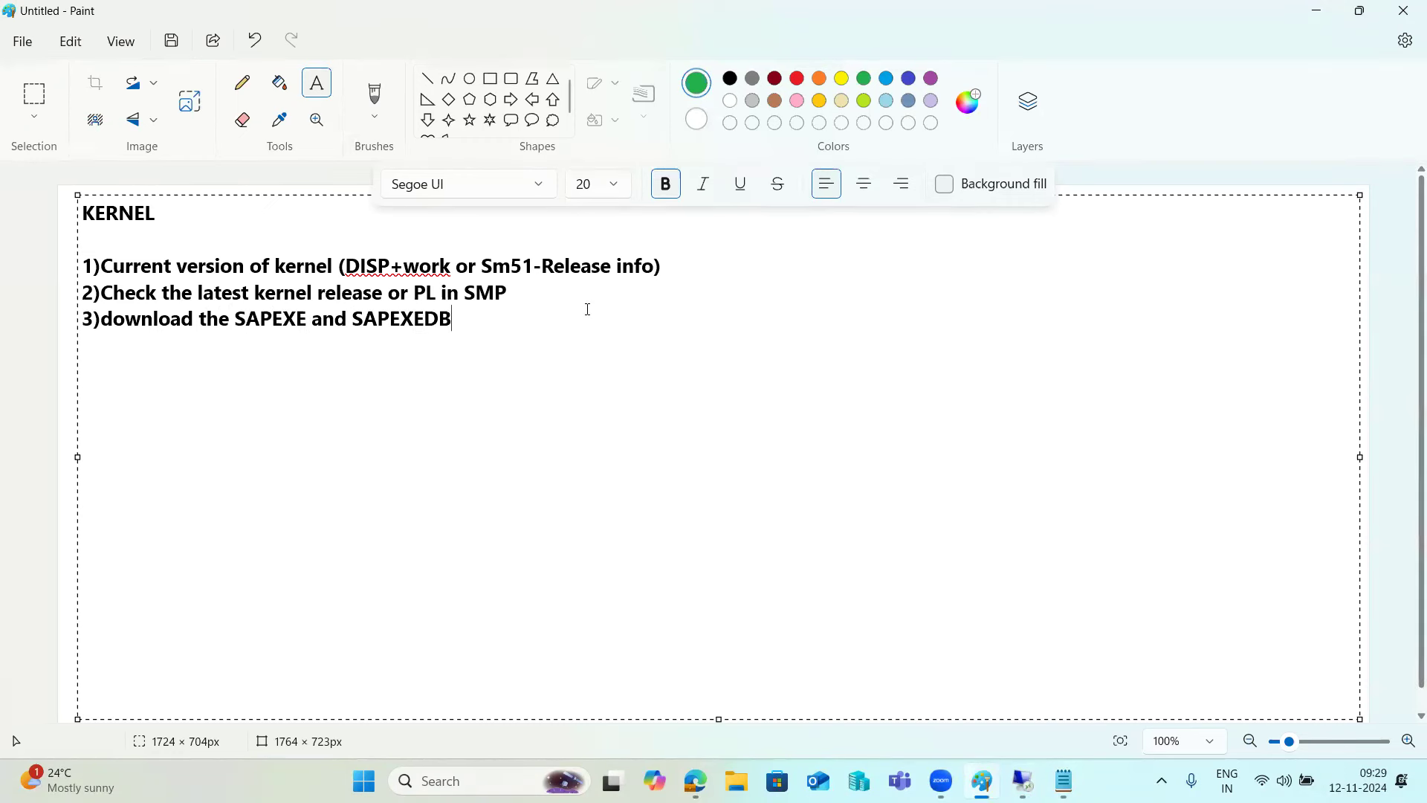
pyautogui.write(' files from SMP 4')
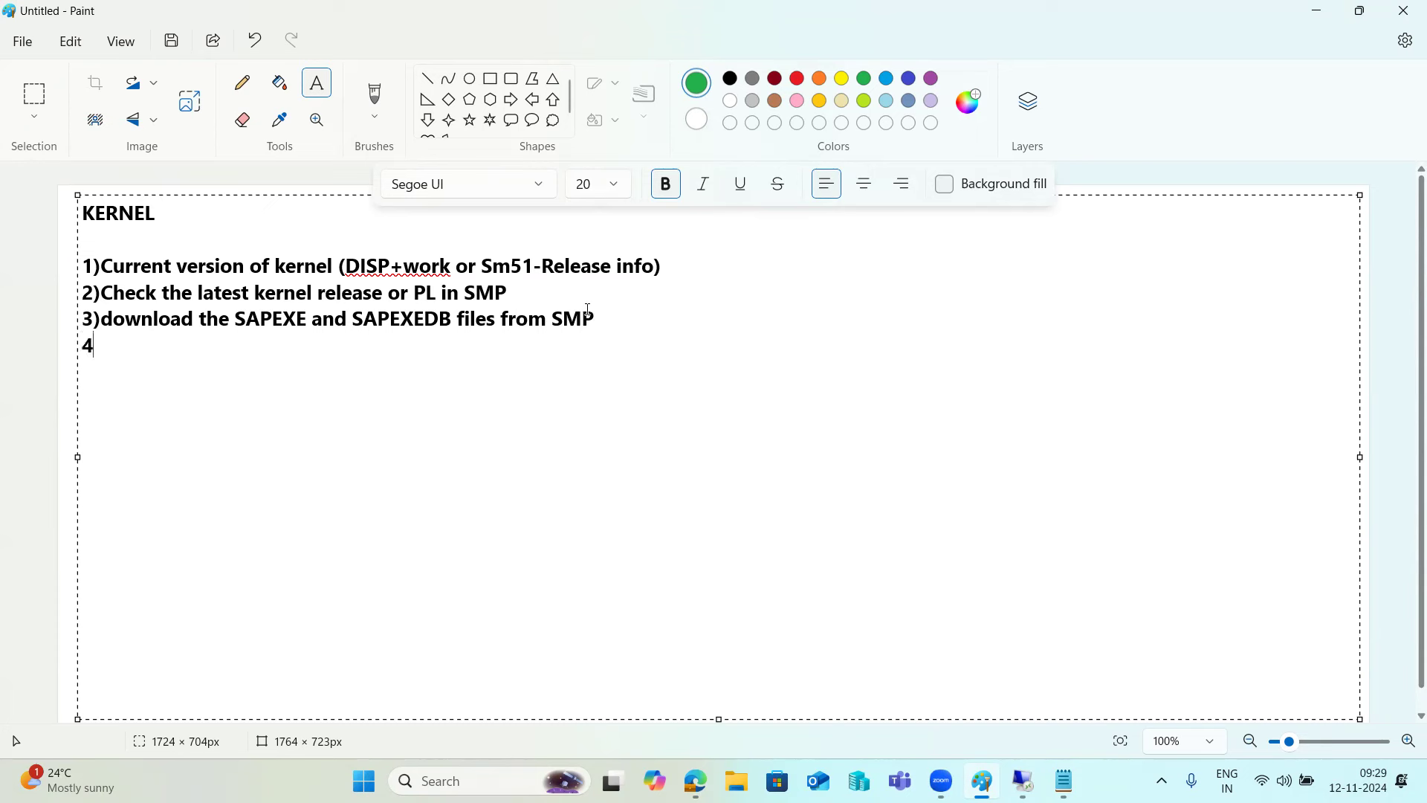
pyautogui.write(')Move the files t')
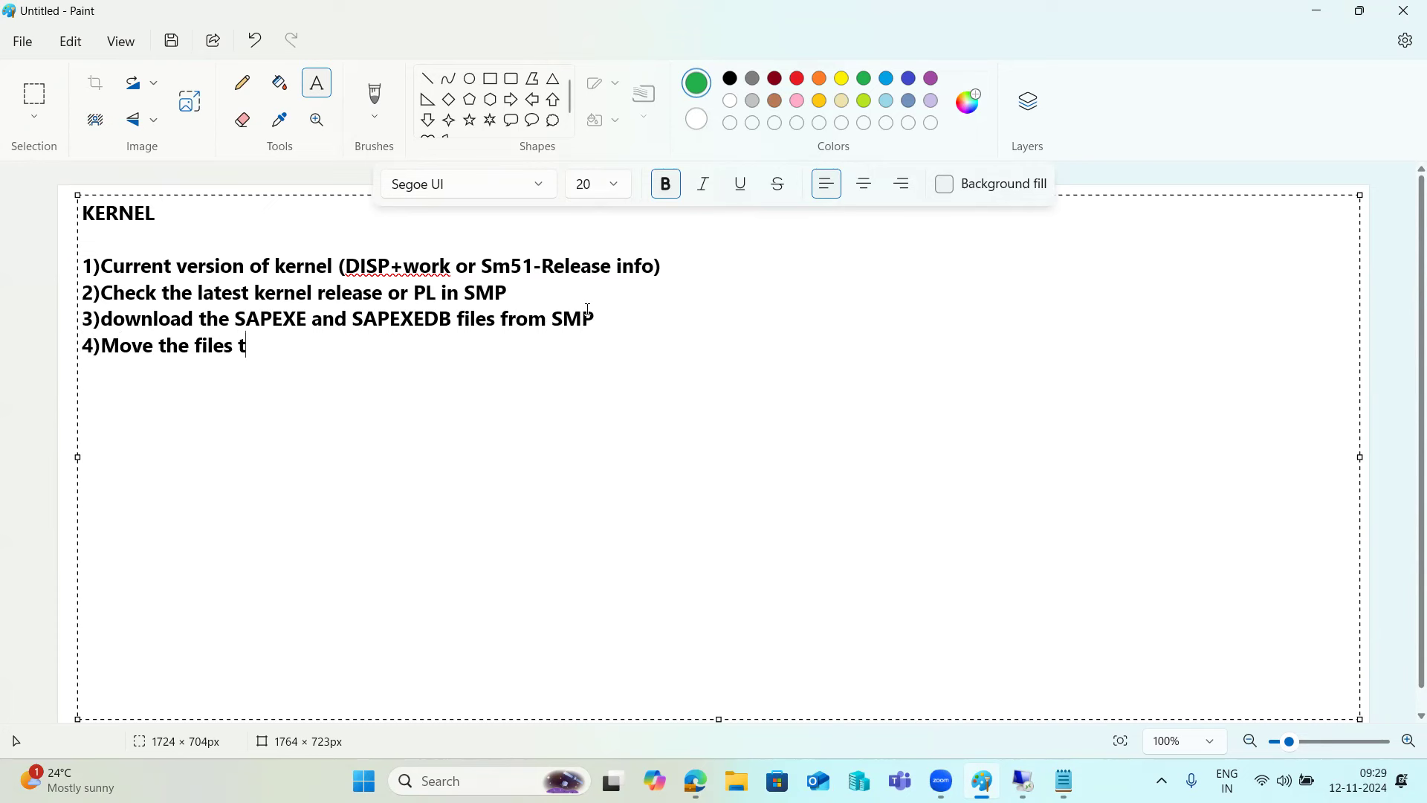
pyautogui.write('o App server level')
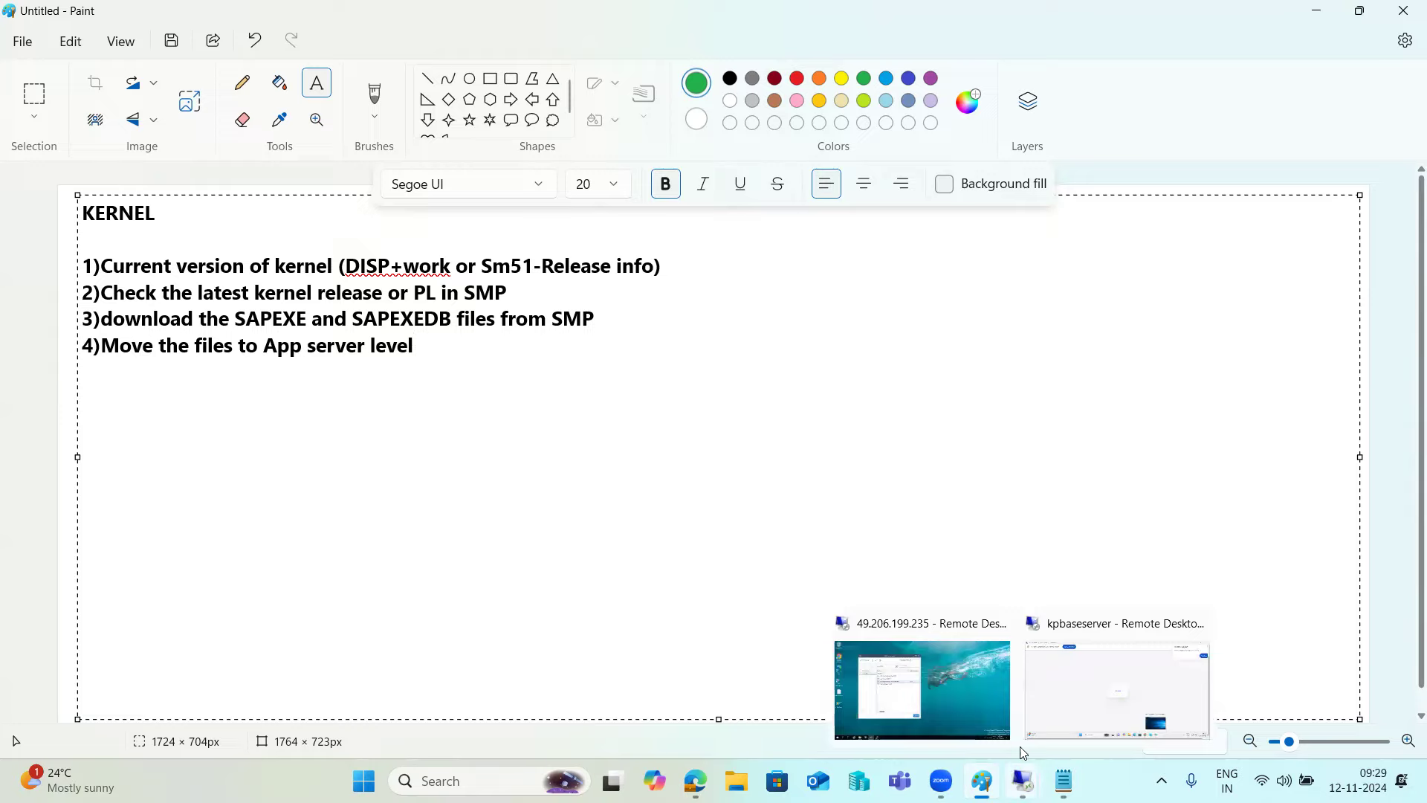
# Return to the kpbaseserver remote session and check the progress of the SAPEXE download in the browser.
pyautogui.click(1108, 691)
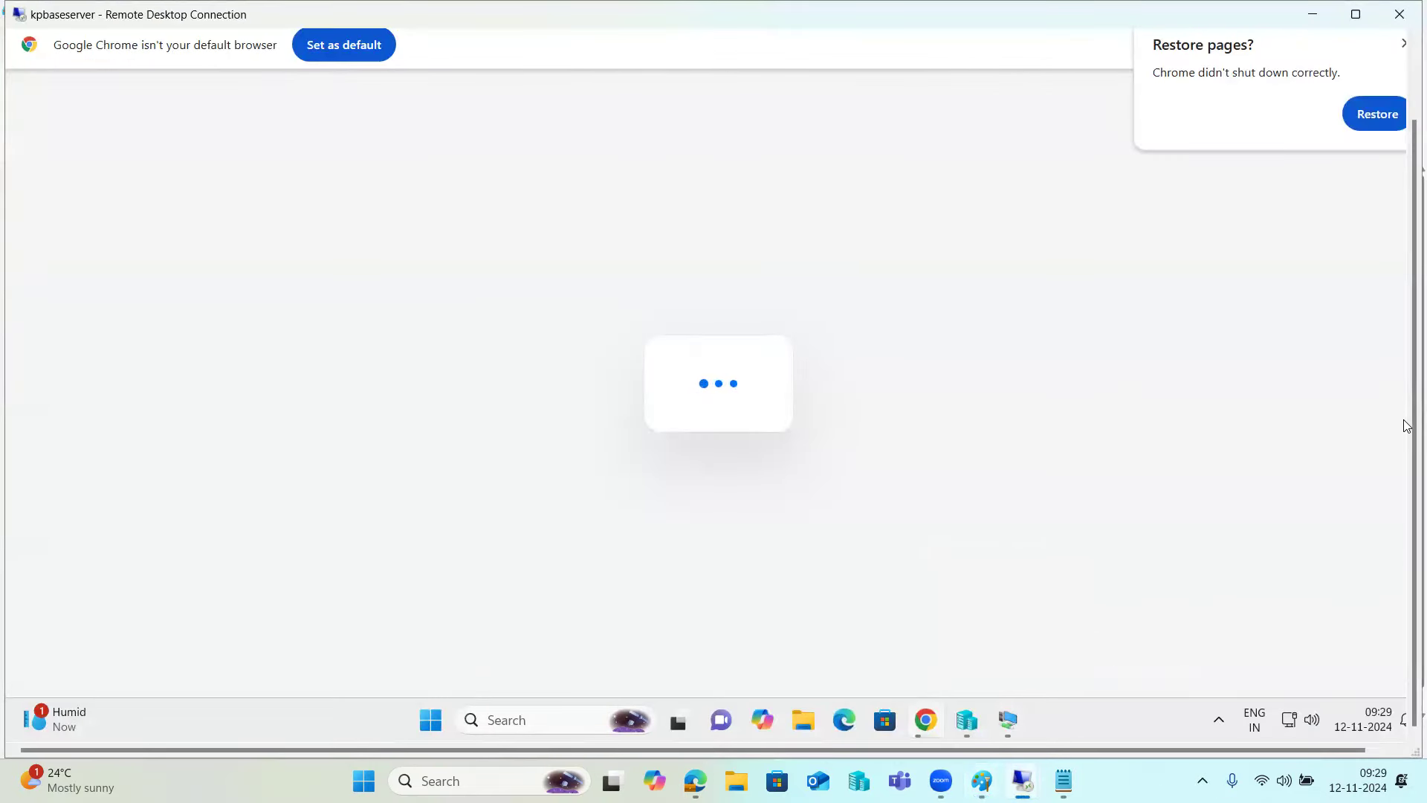
pyautogui.moveTo(1410, 422); pyautogui.dragTo(1389, 291)
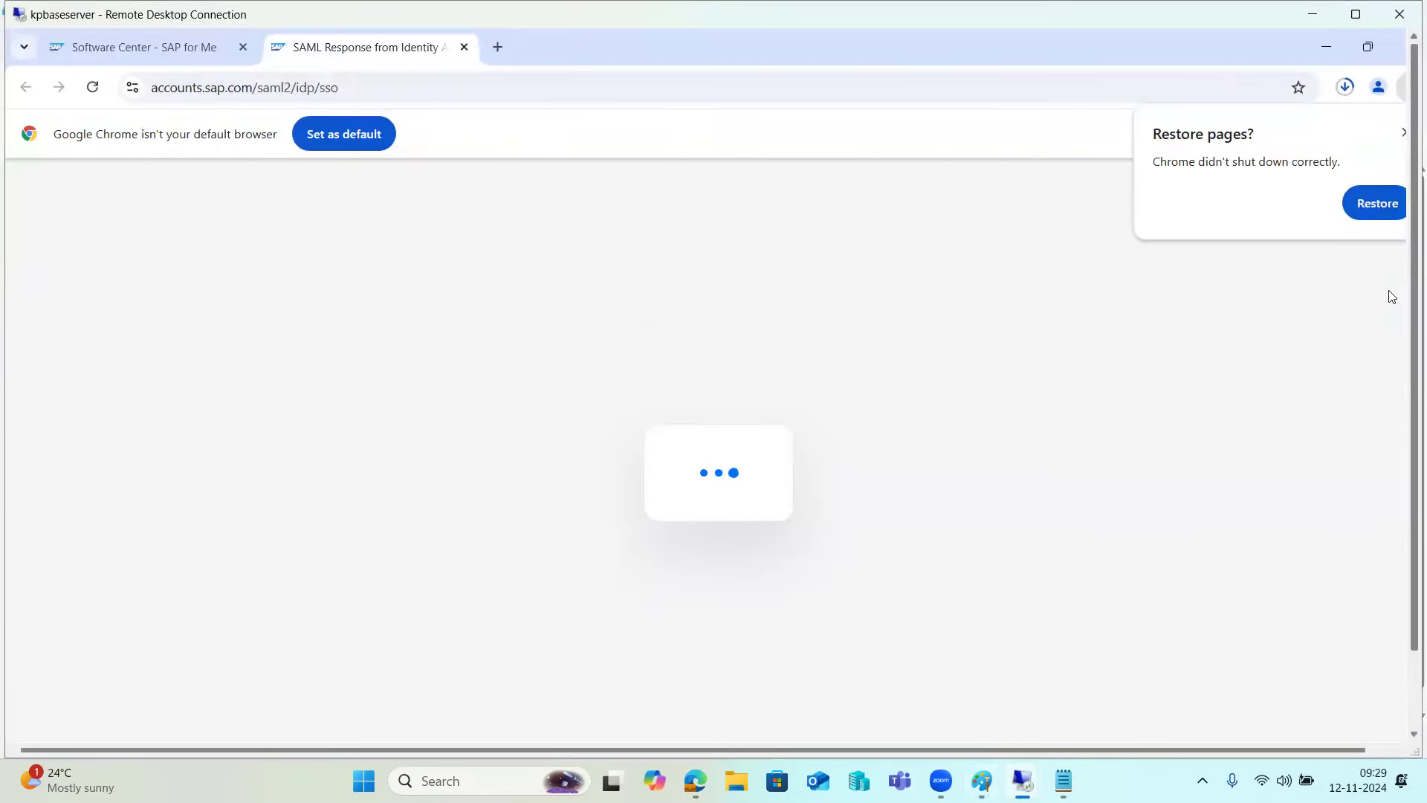
pyautogui.click(1345, 88)
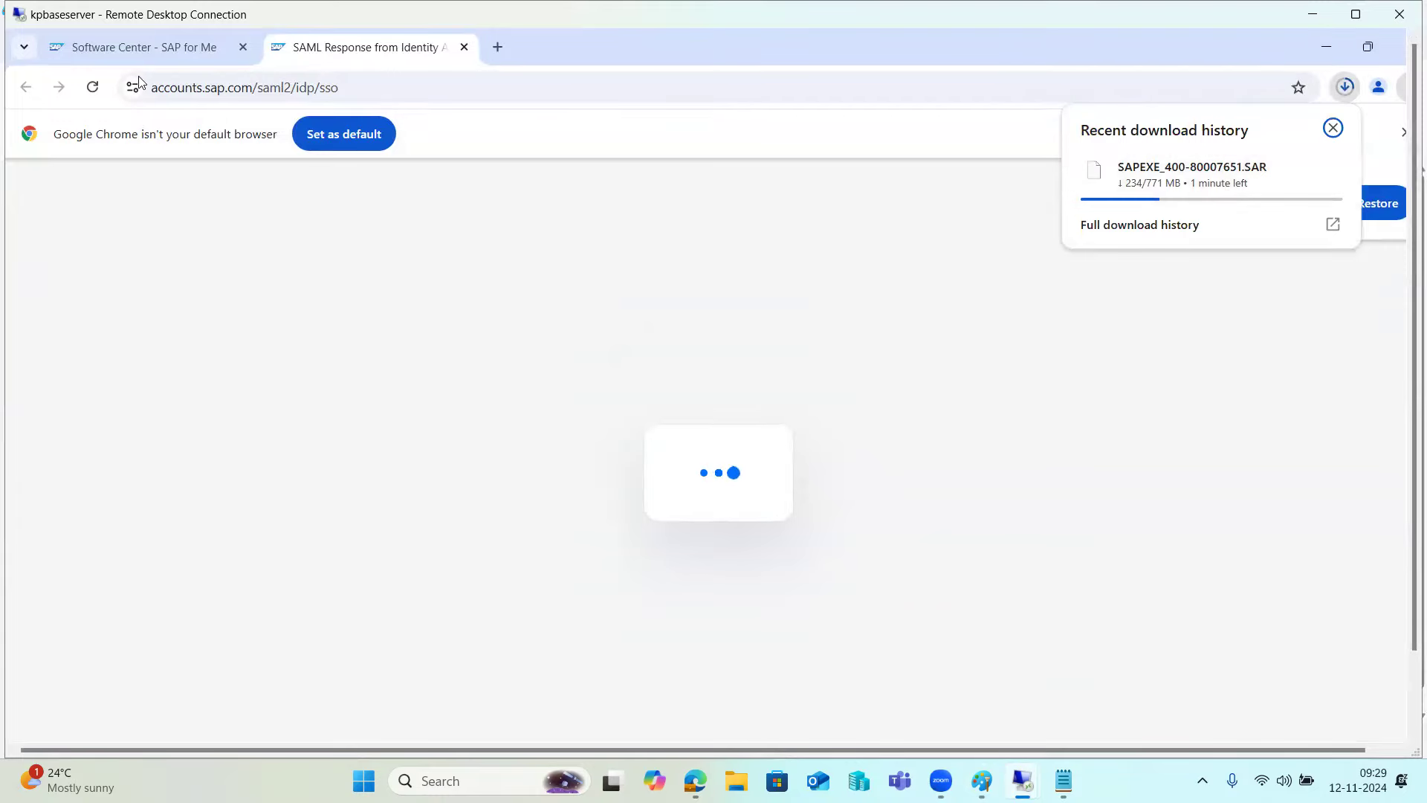
# Filter the SAP Kernel 7.54 downloads by MS SQL SERVER and download SAPEXEDB_400-80007650.SAR.
pyautogui.click(128, 46)
pyautogui.scroll(5, 620, 288)
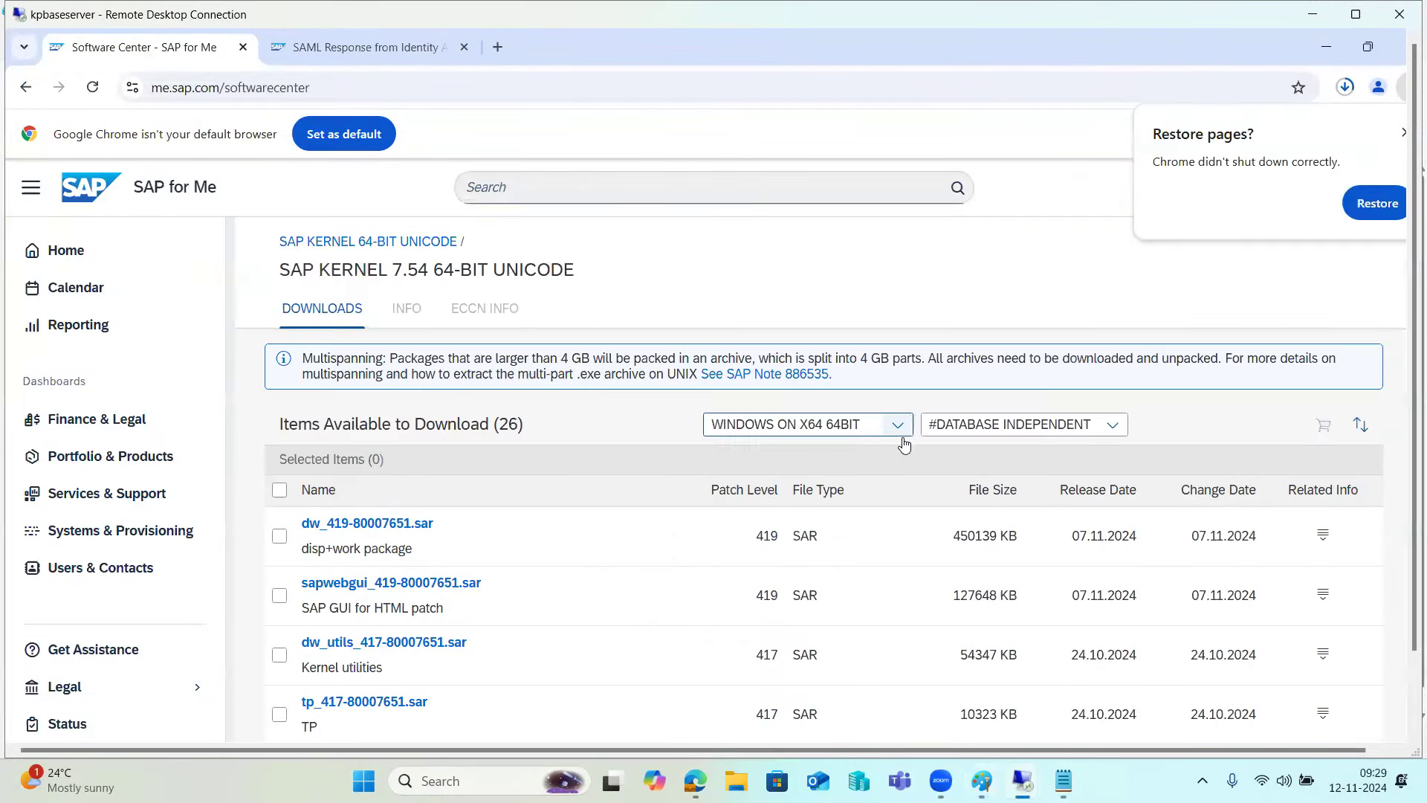
pyautogui.click(1056, 429)
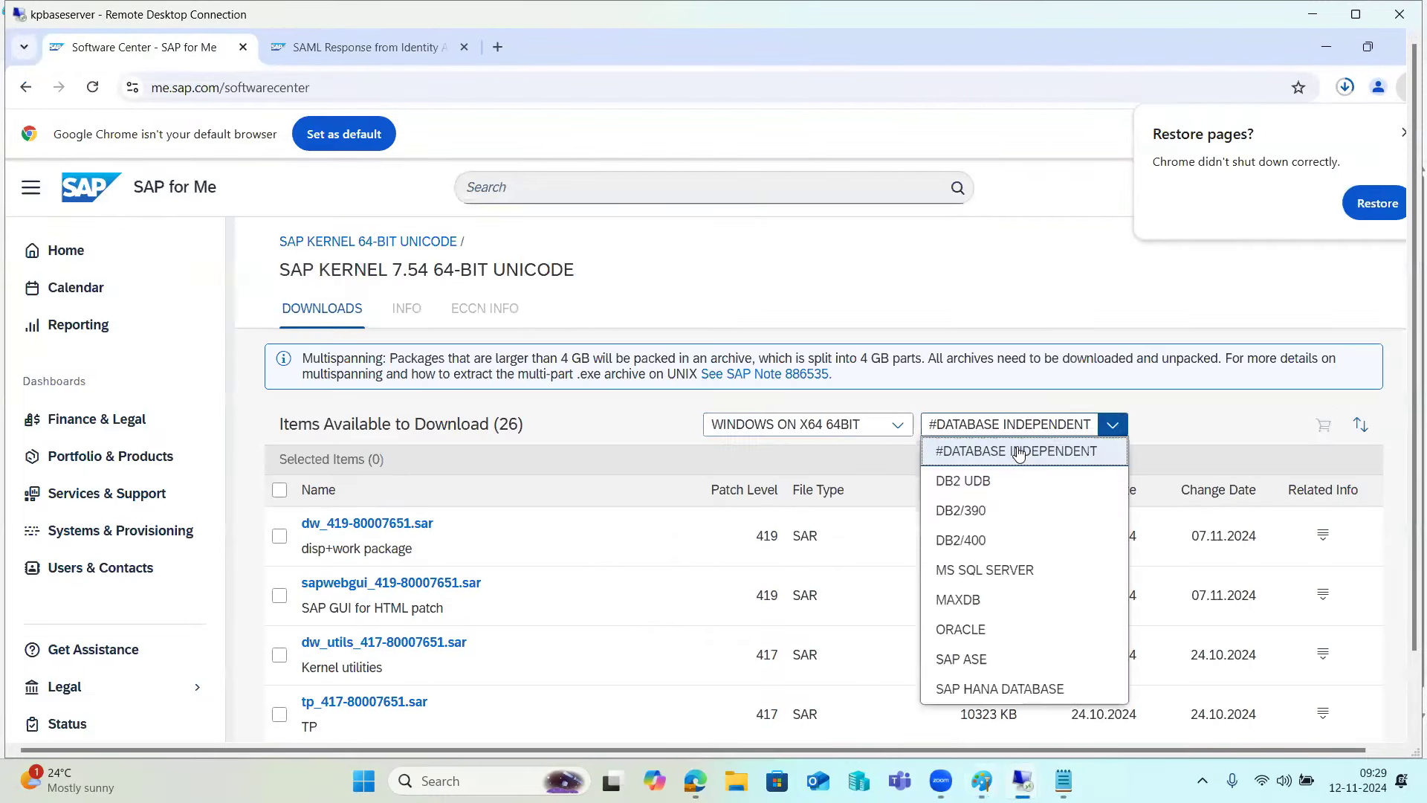
pyautogui.click(993, 577)
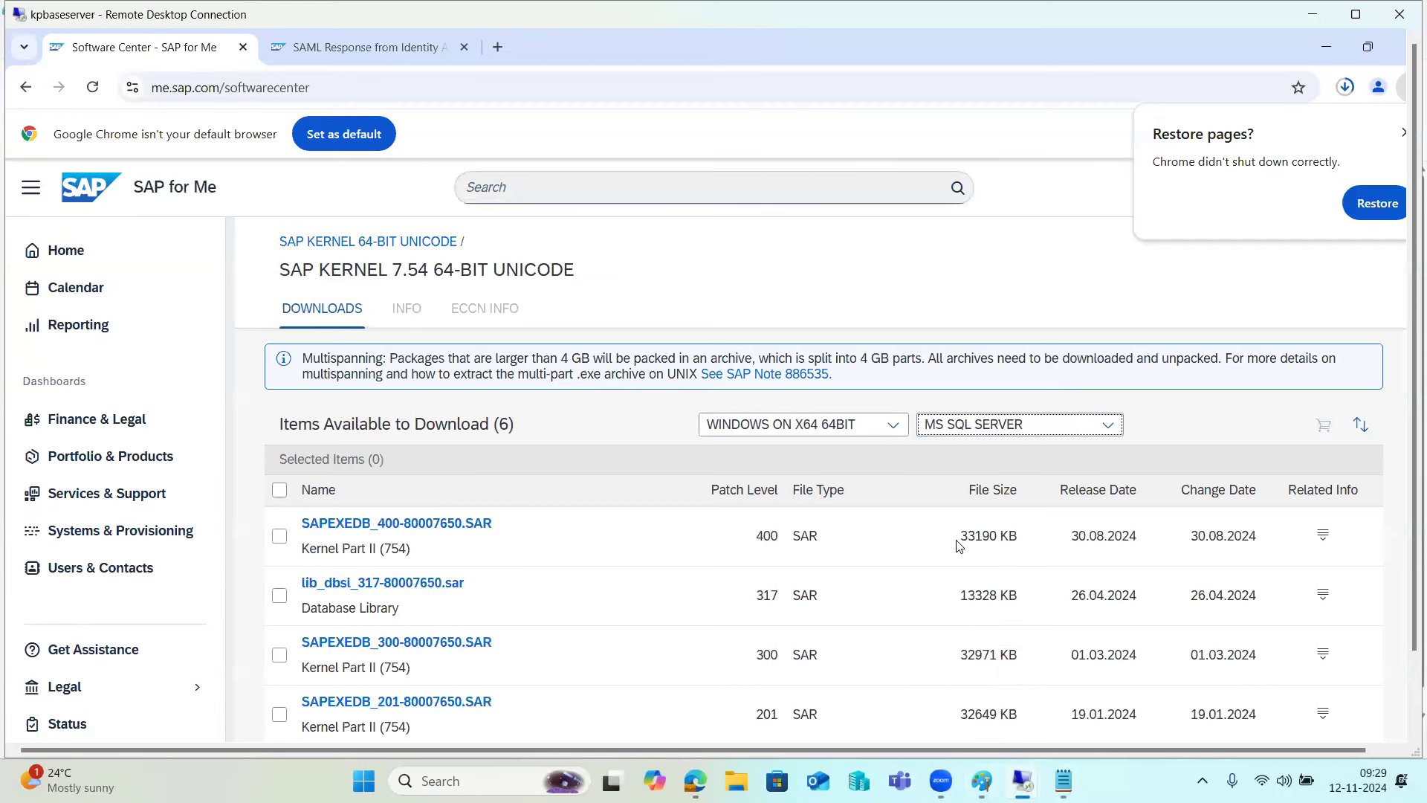
pyautogui.click(386, 524)
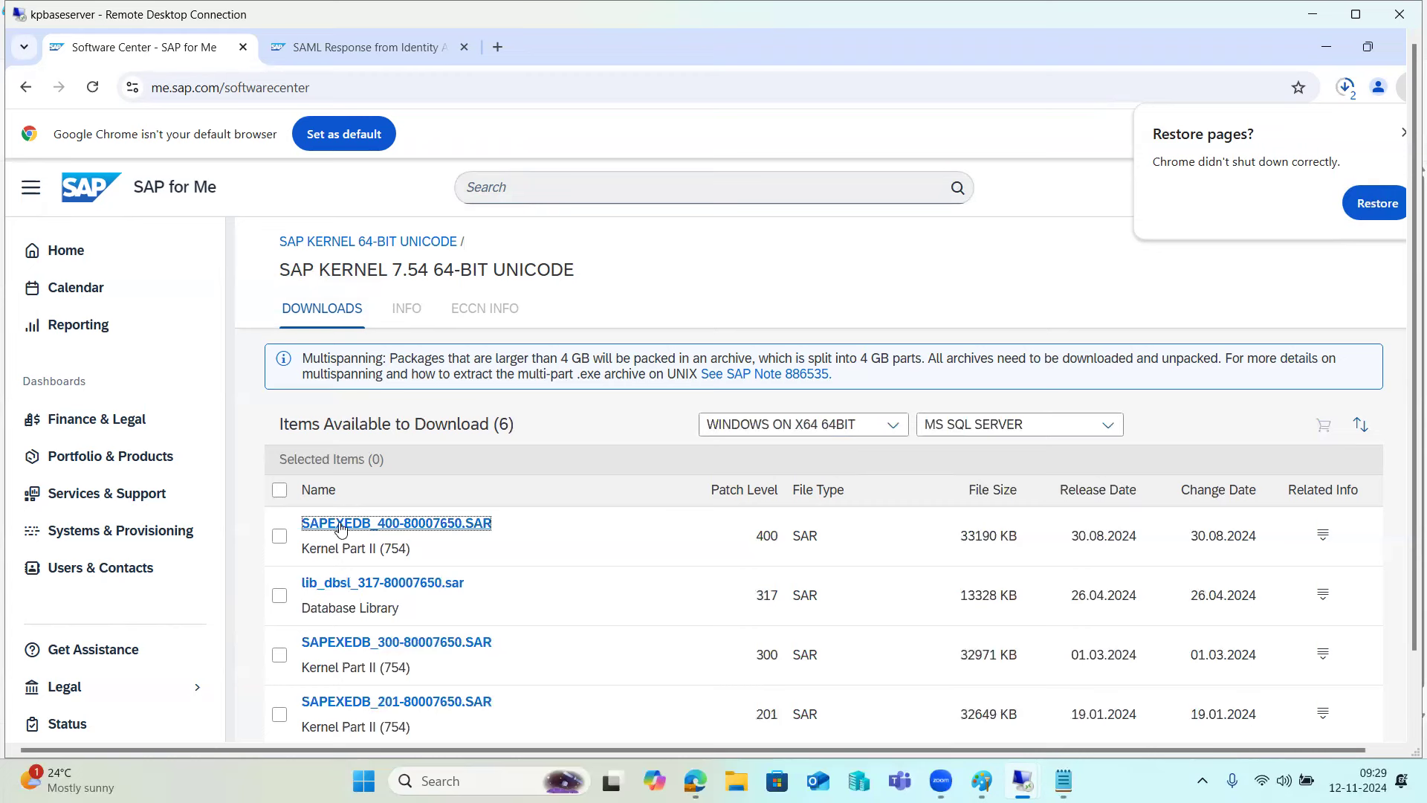
# Set the database filter back to #DATABASE INDEPENDENT and open the content information of SAPEXE_400-80007651.SAR.
pyautogui.click(1019, 425)
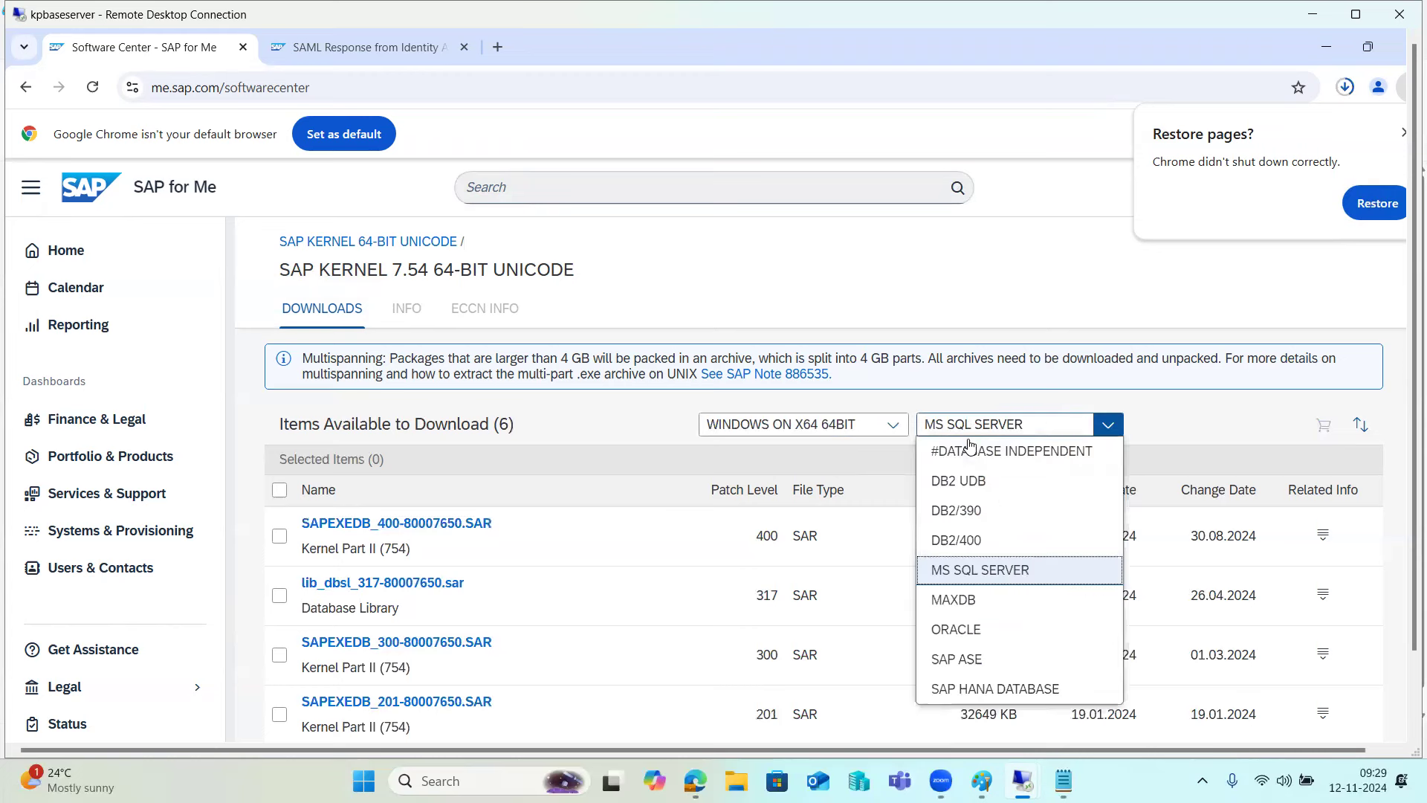
pyautogui.click(974, 358)
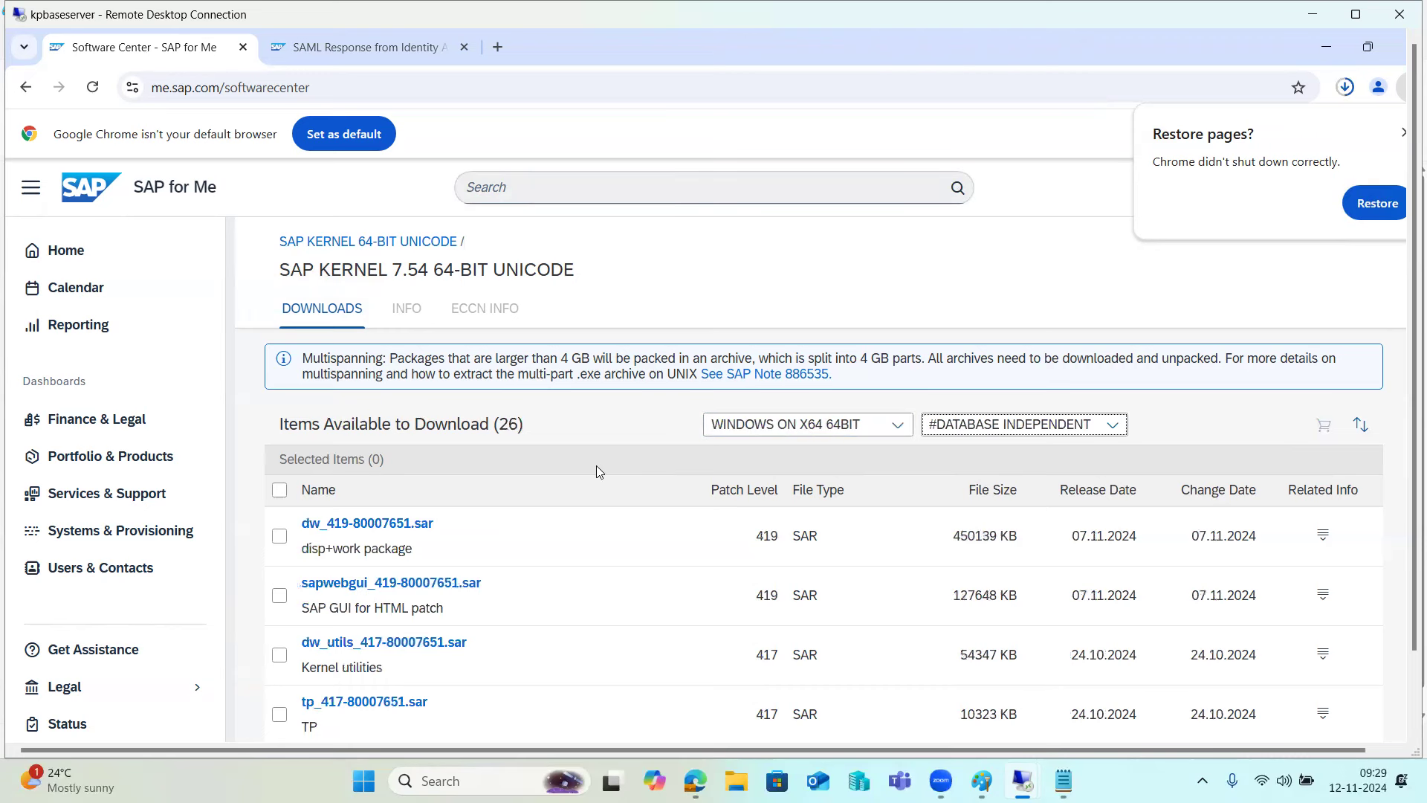
pyautogui.scroll(-4, 451, 676)
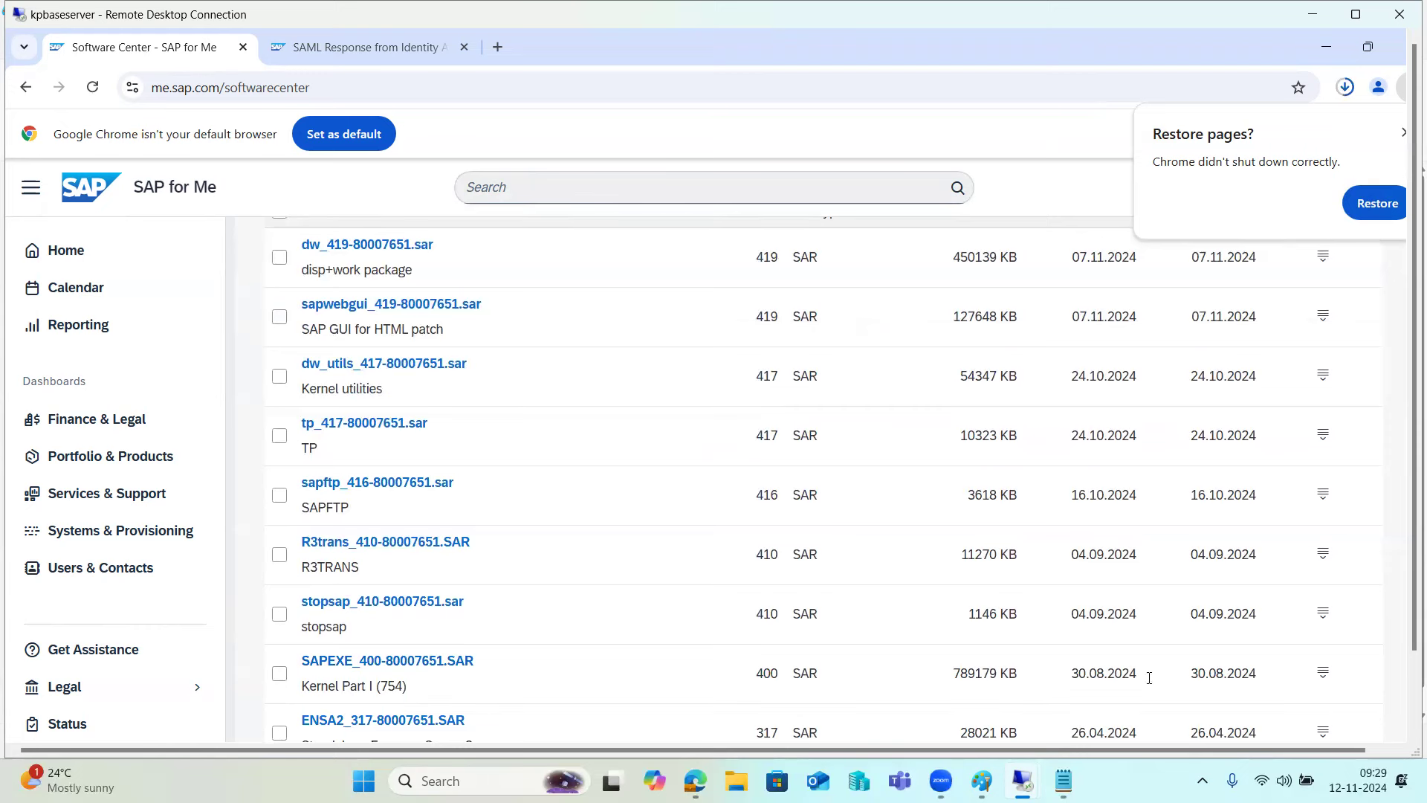
pyautogui.click(1324, 673)
pyautogui.click(1302, 705)
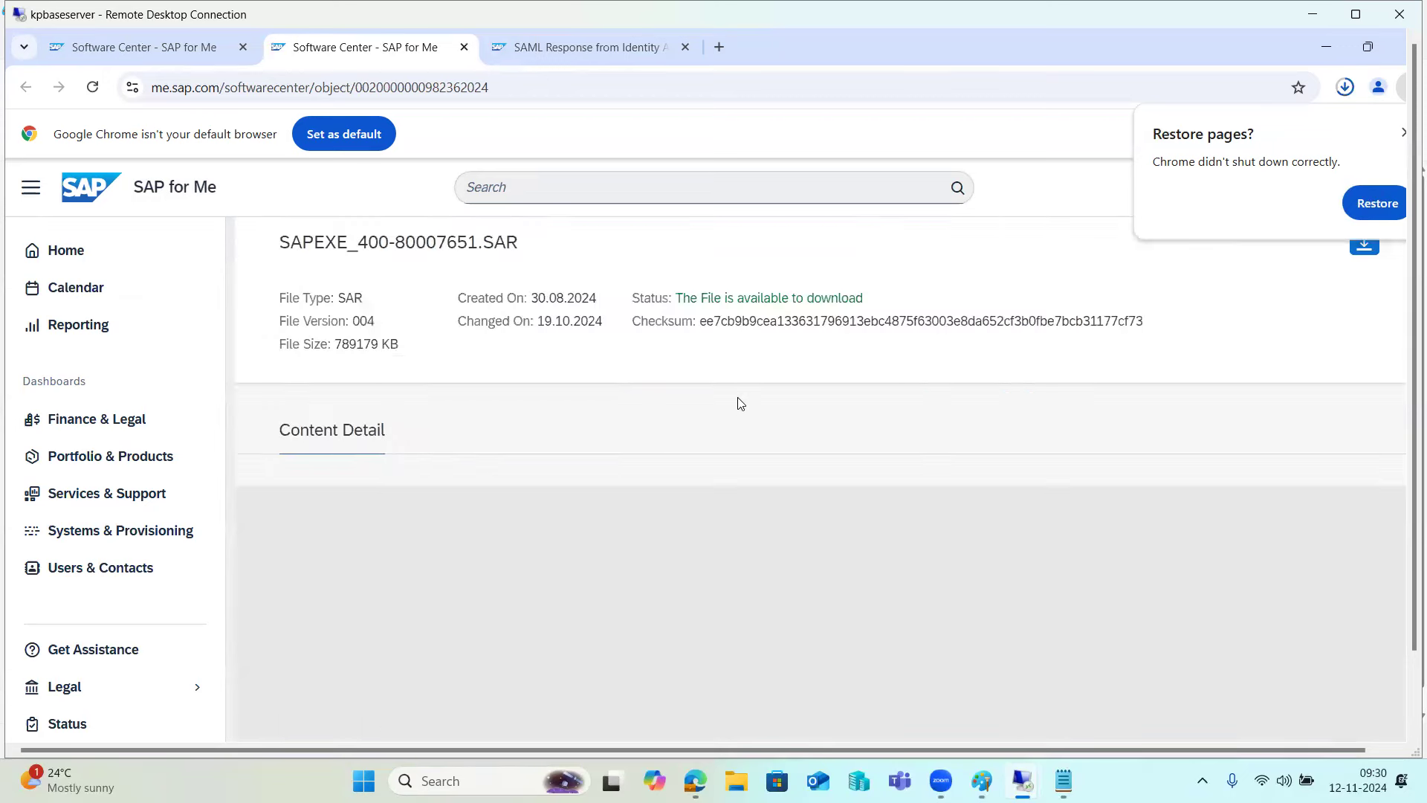
# Examine the supported database versions and operating systems in the content details of SAPEXE_400-80007651.SAR.
pyautogui.scroll(-2, 525, 527)
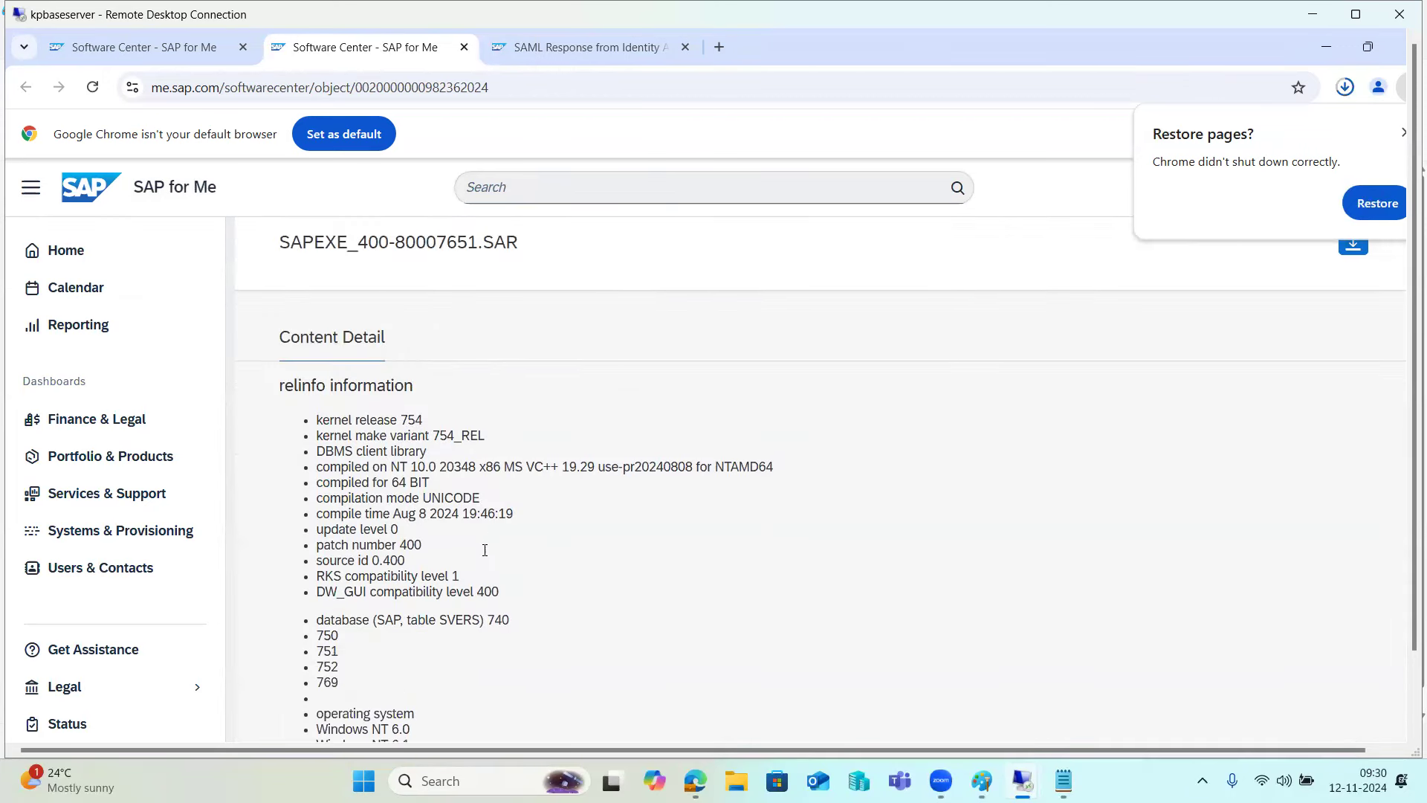
pyautogui.scroll(-3, 484, 551)
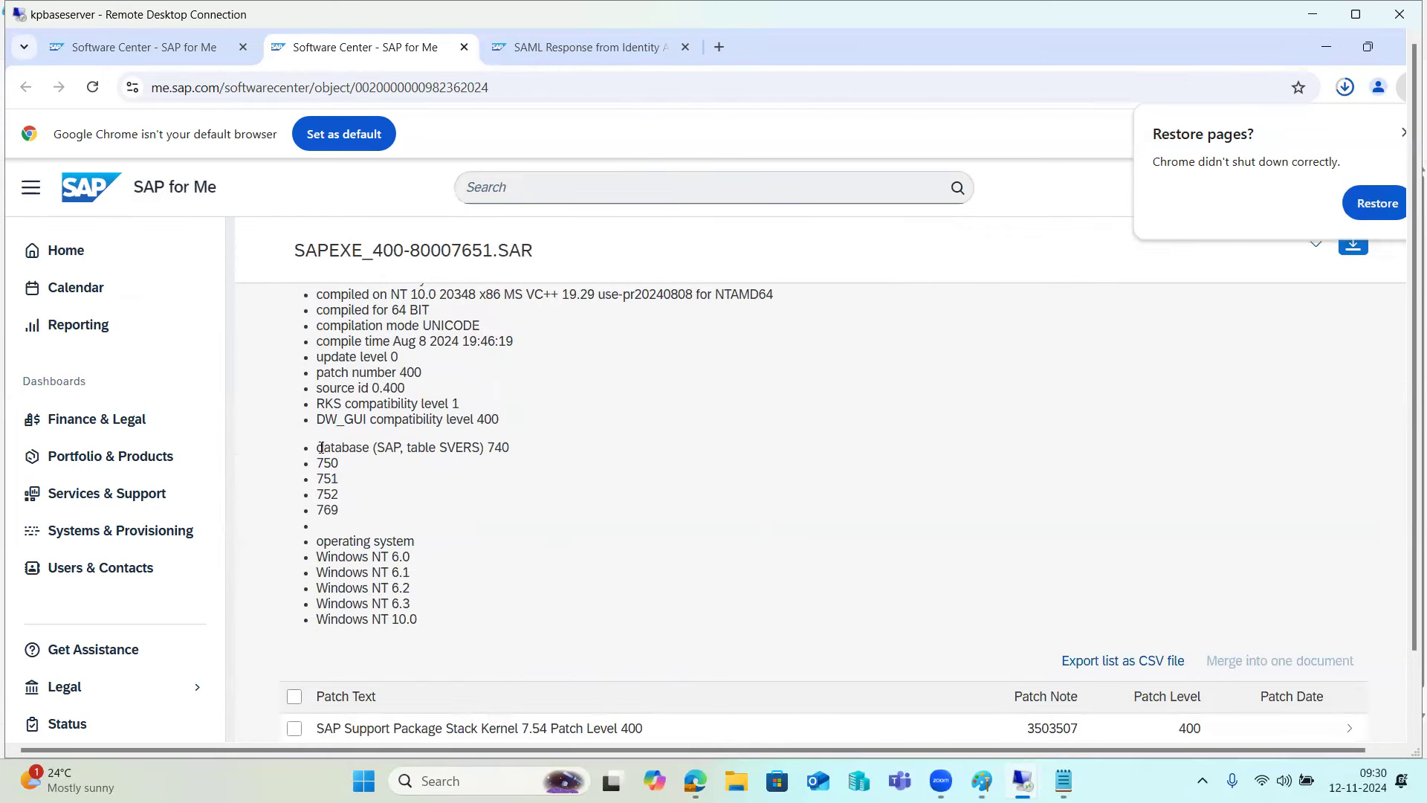
pyautogui.moveTo(315, 448); pyautogui.dragTo(348, 501)
pyautogui.moveTo(429, 620); pyautogui.dragTo(299, 549)
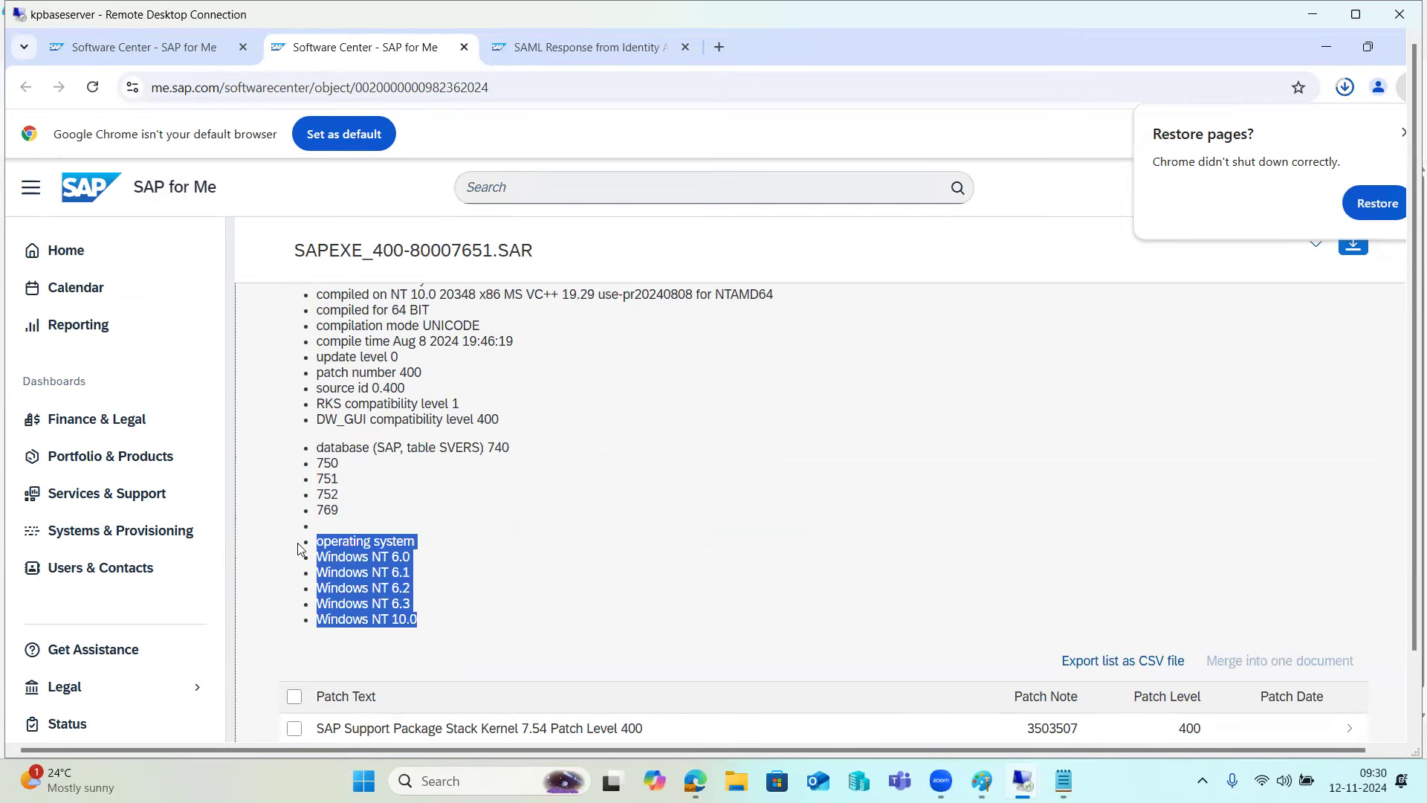
pyautogui.click(321, 448)
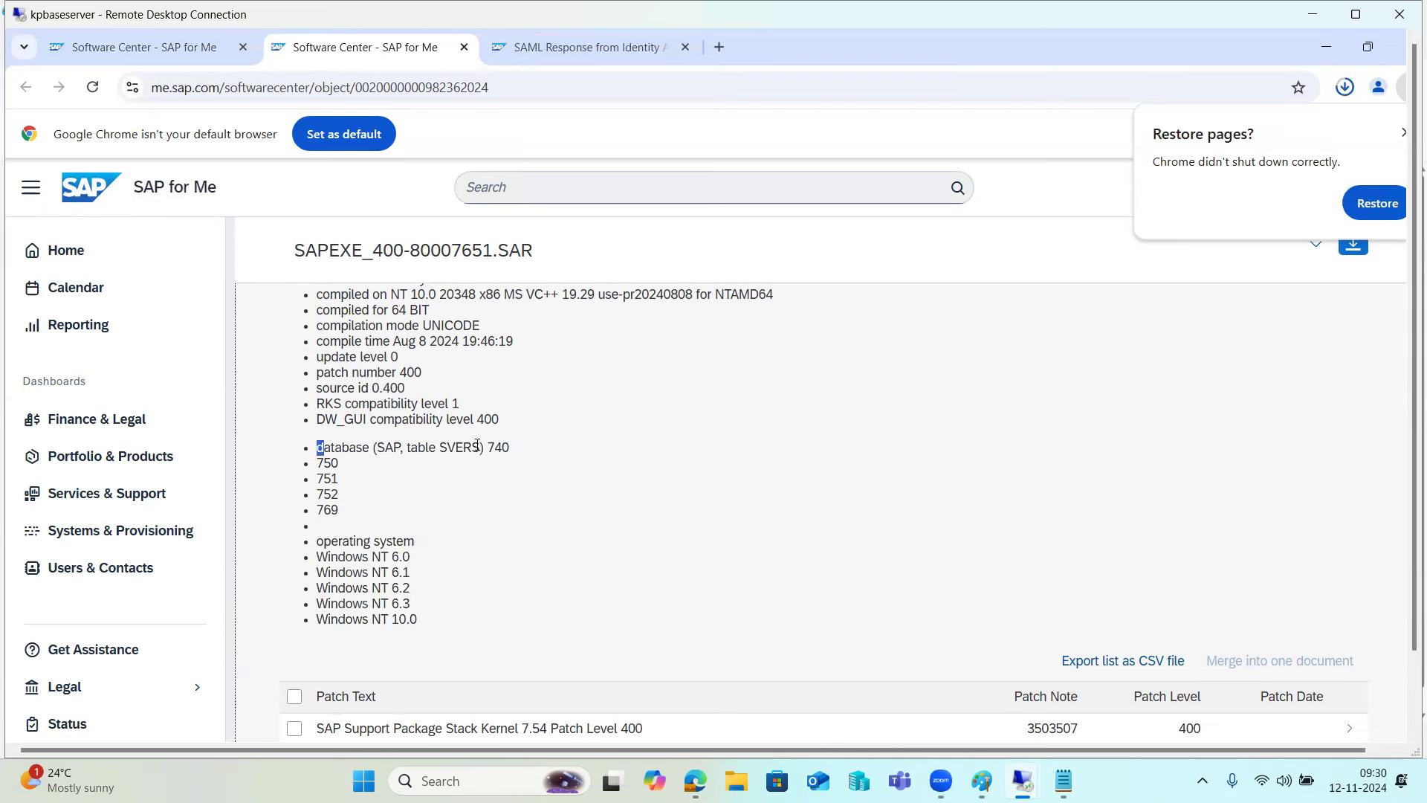
pyautogui.moveTo(497, 448); pyautogui.dragTo(507, 450)
pyautogui.moveTo(336, 511); pyautogui.dragTo(378, 440)
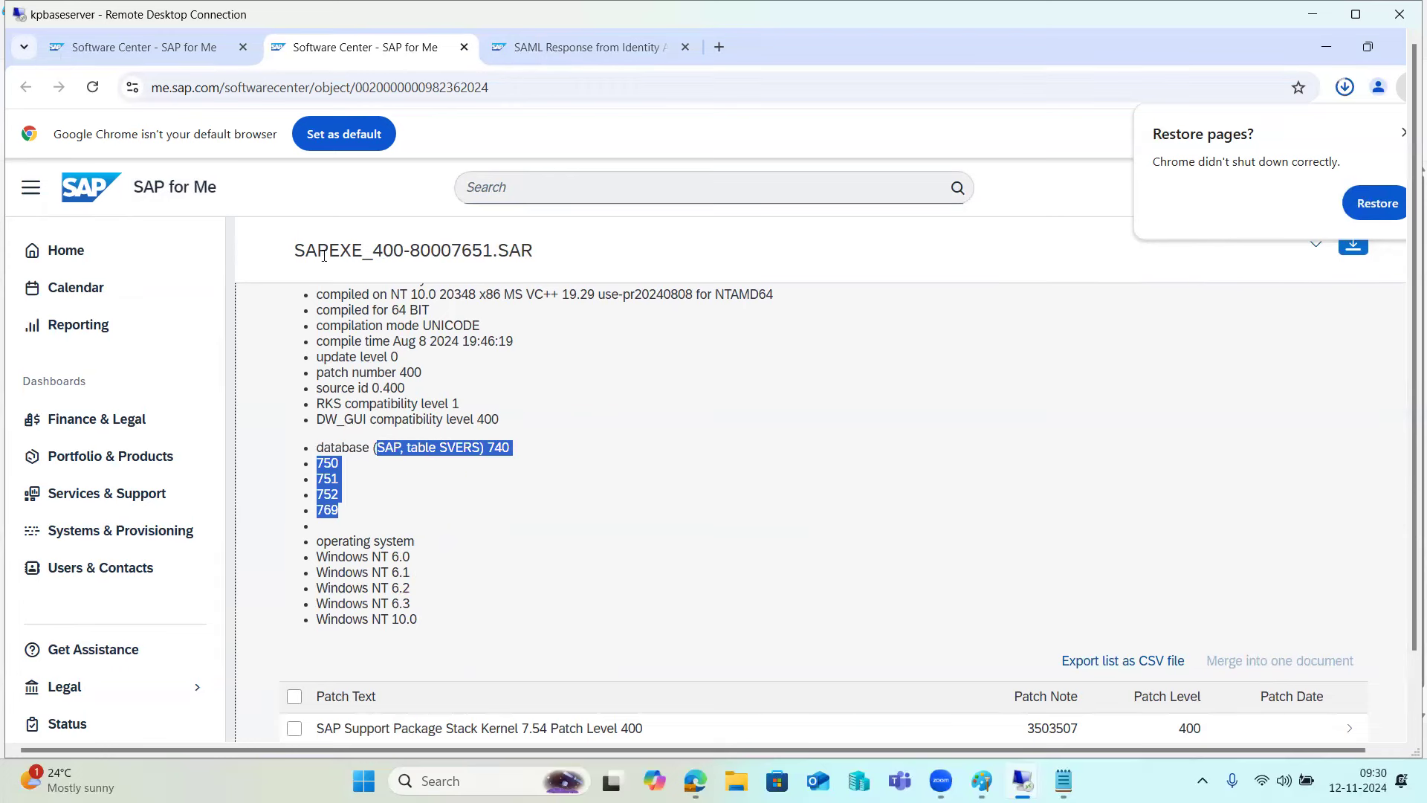
# Check the kernel release and patch number in the relinfo information of the SAPEXE package.
pyautogui.scroll(2, 430, 372)
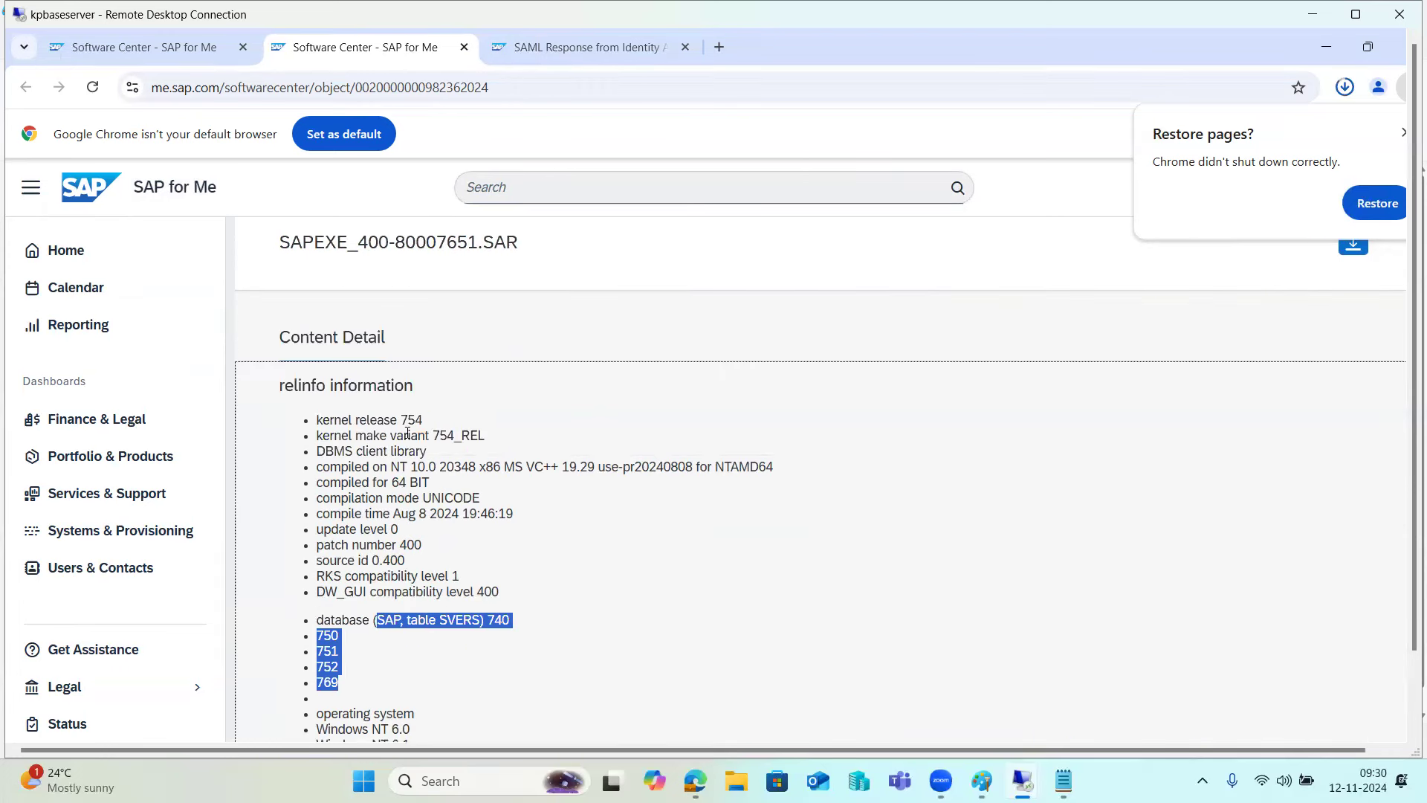
pyautogui.moveTo(389, 421); pyautogui.dragTo(430, 424)
pyautogui.moveTo(392, 545); pyautogui.dragTo(423, 546)
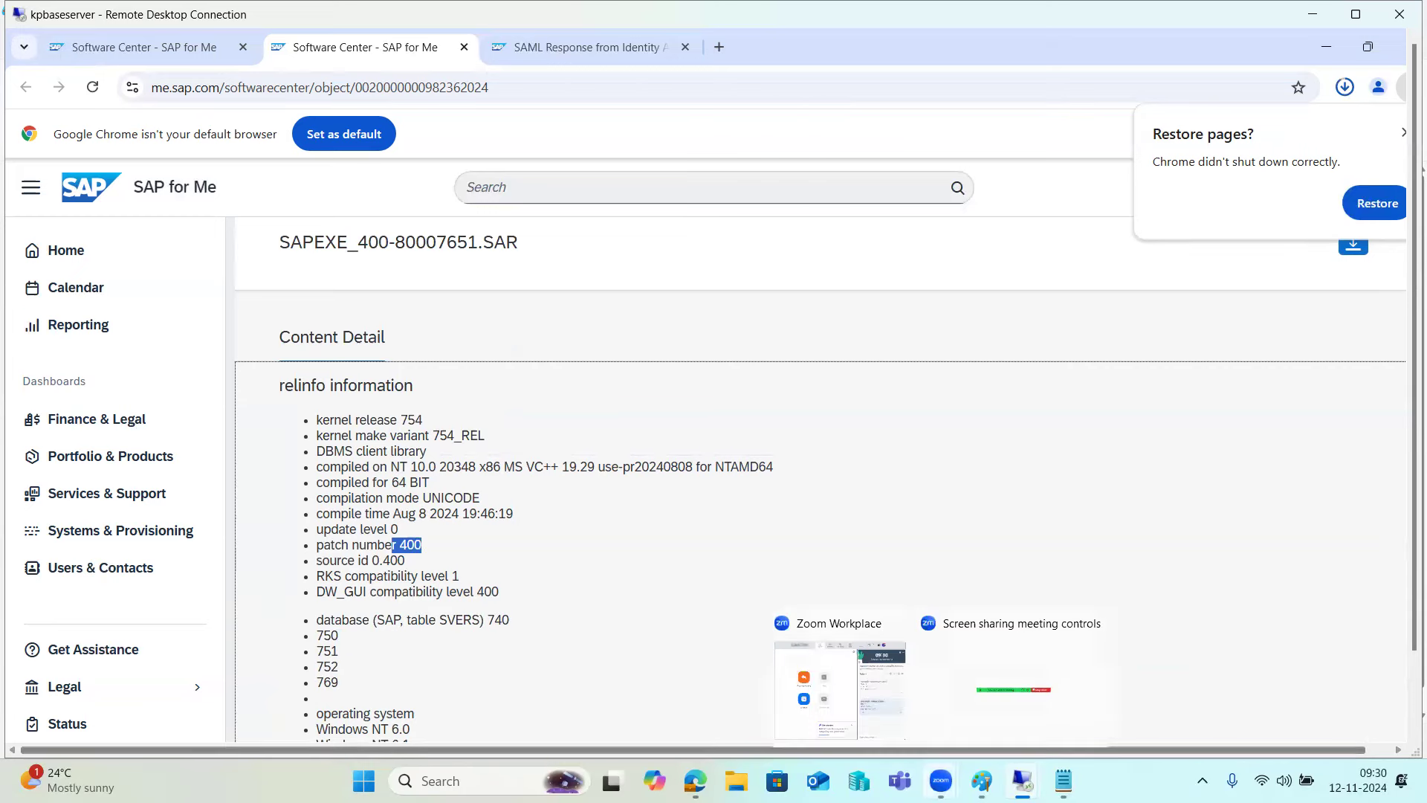
# Switch to Paint and add the line "753_1400 to 754_400" below the KERNEL heading, separated by blank lines.
pyautogui.click(982, 781)
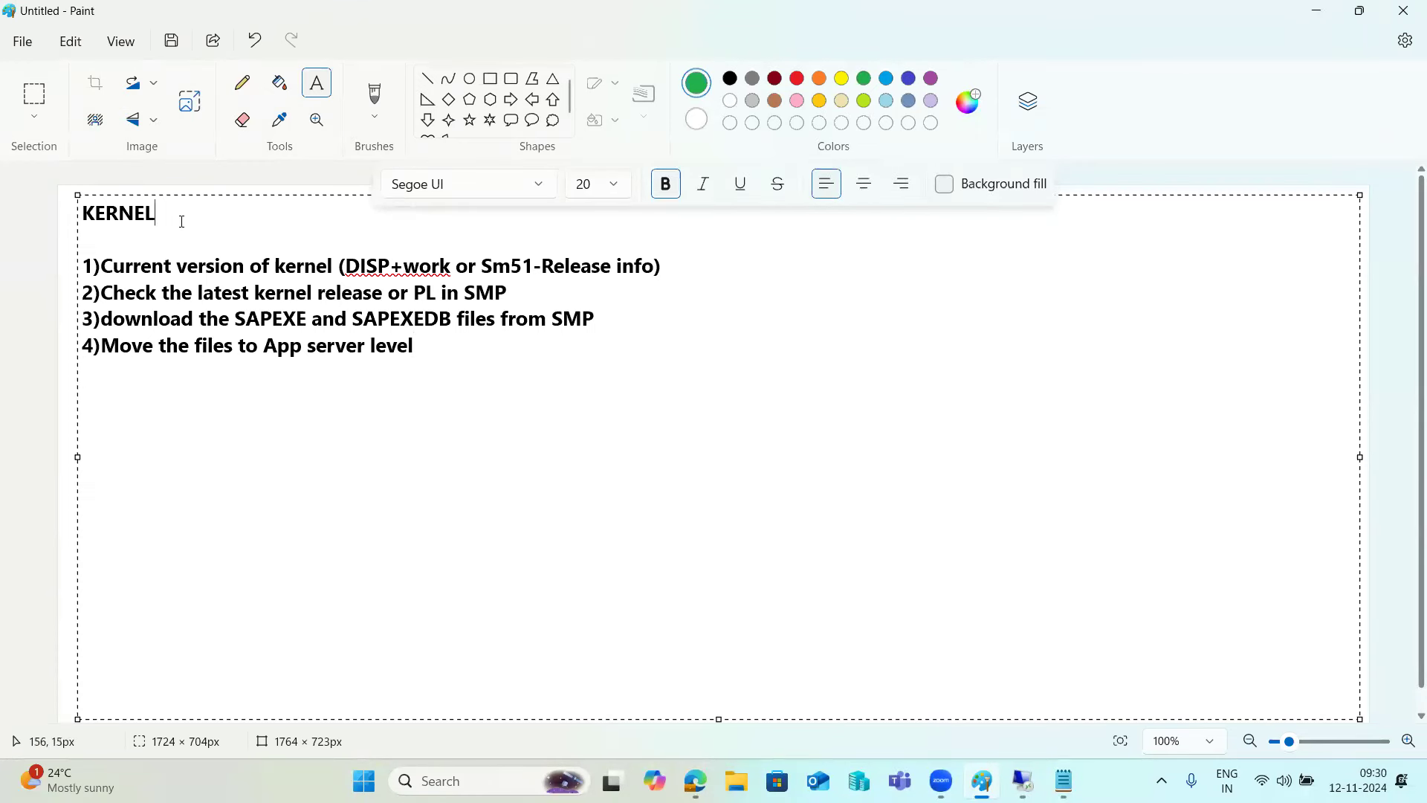
pyautogui.press('Return')
pyautogui.press('Return')
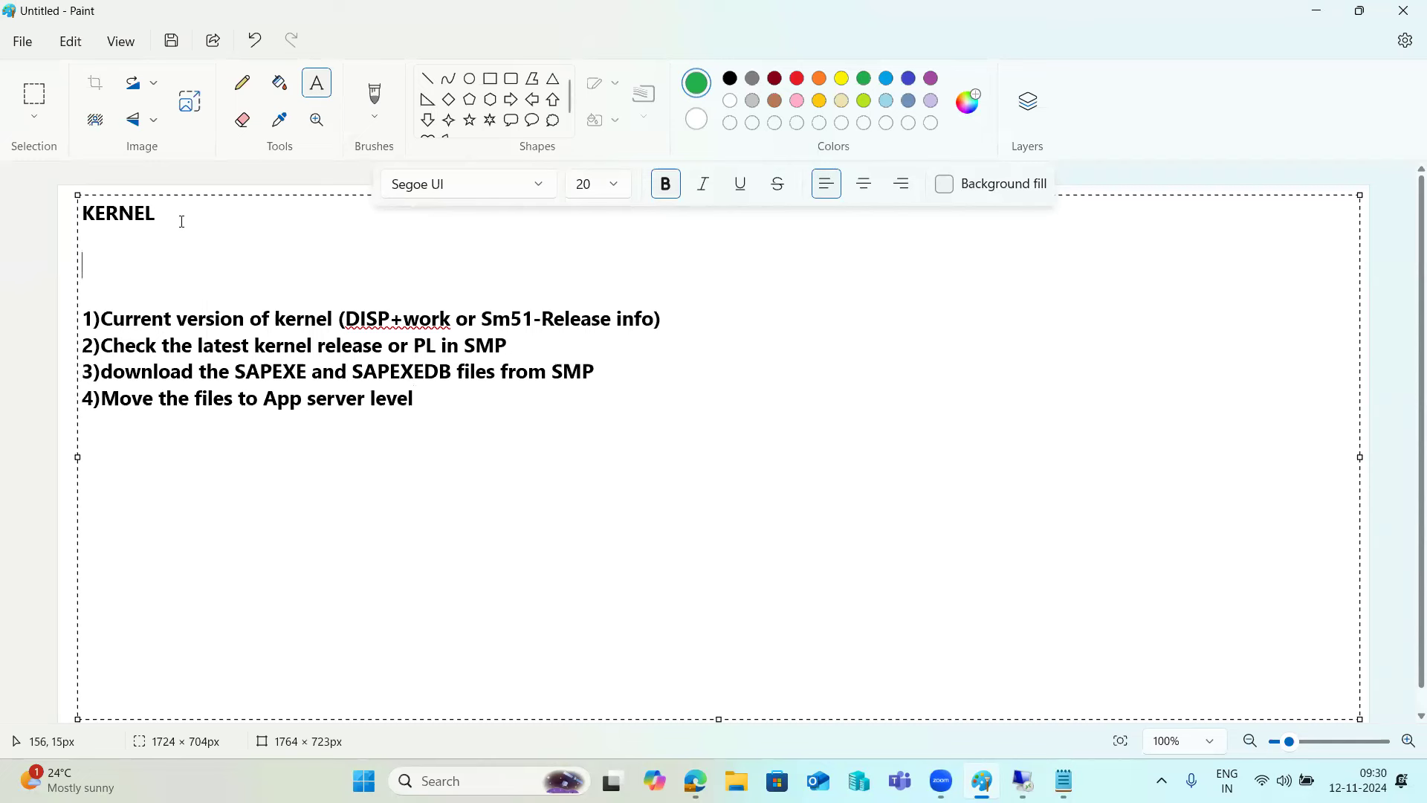
pyautogui.write('753_1400 to 754_400')
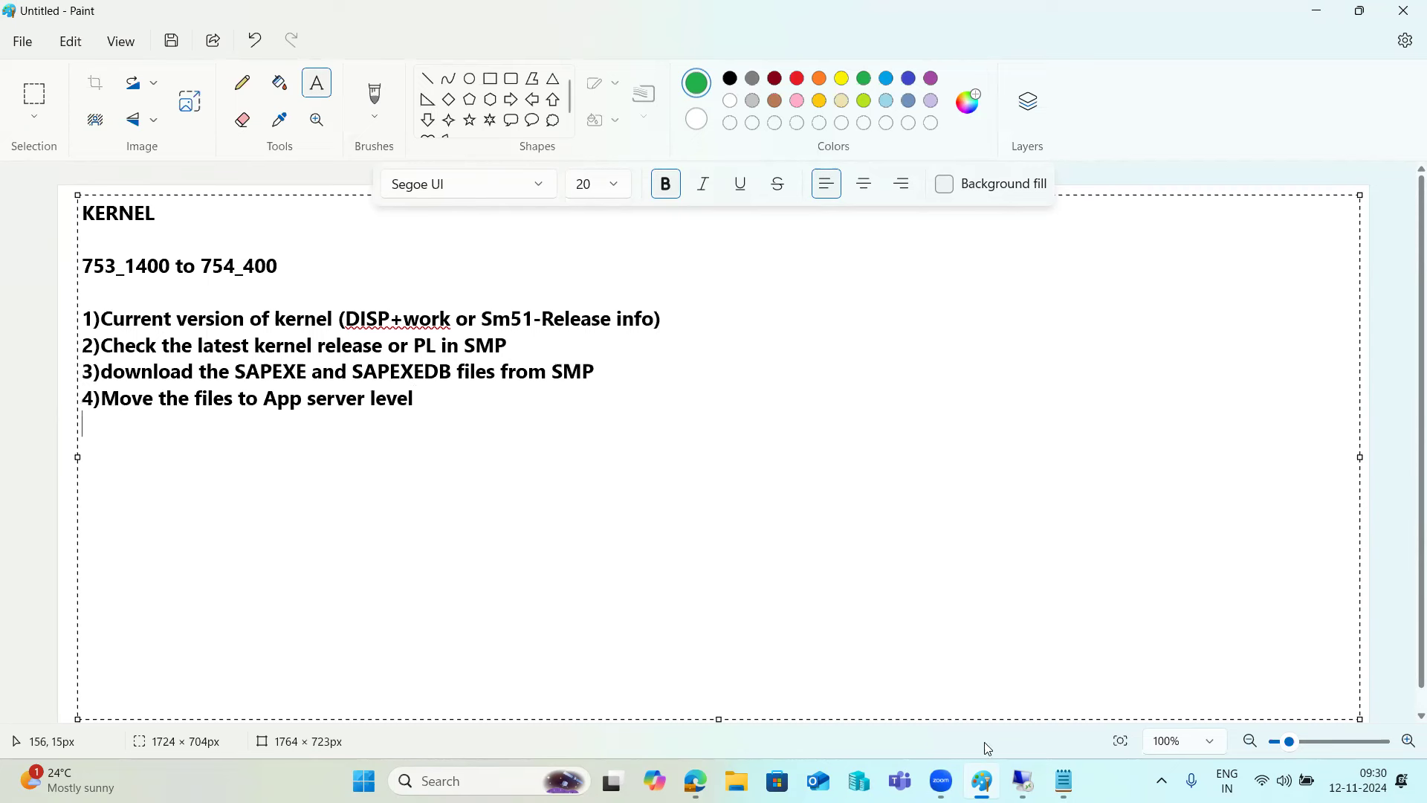
# Return to the kpbaseserver remote session and look through the patch list of the SAPEXE_400-80007651.SAR content details.
pyautogui.moveTo(1023, 780)
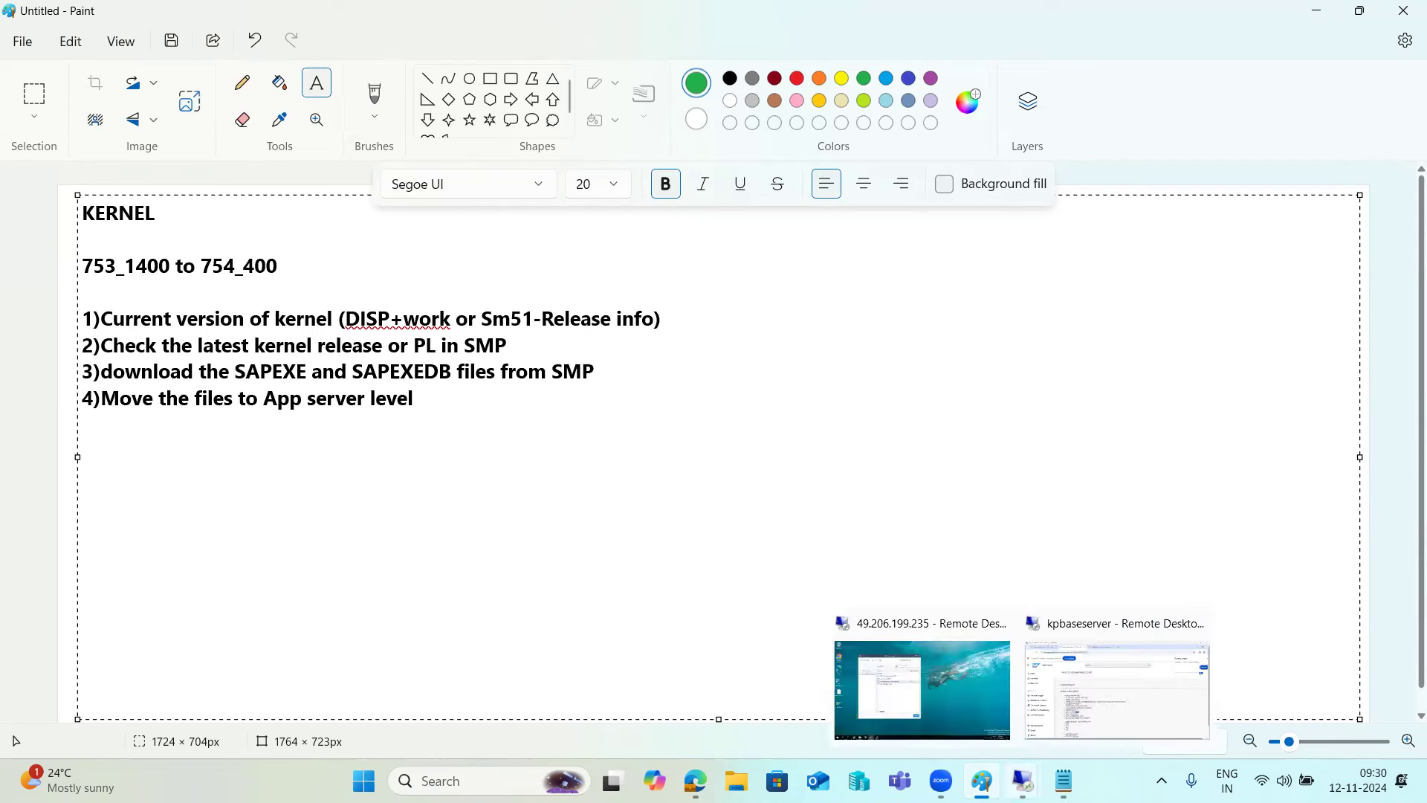
pyautogui.click(1113, 690)
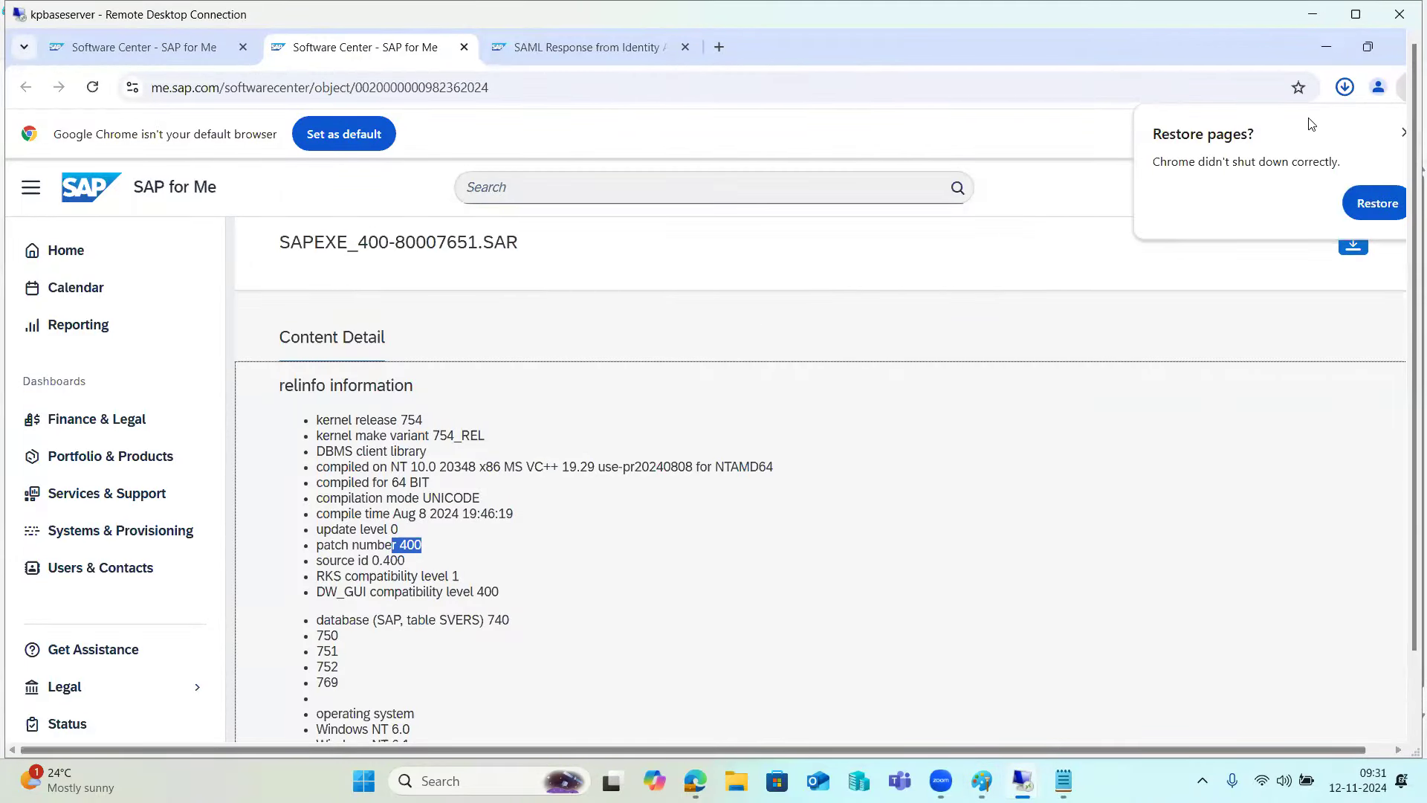
pyautogui.scroll(-10, 437, 605)
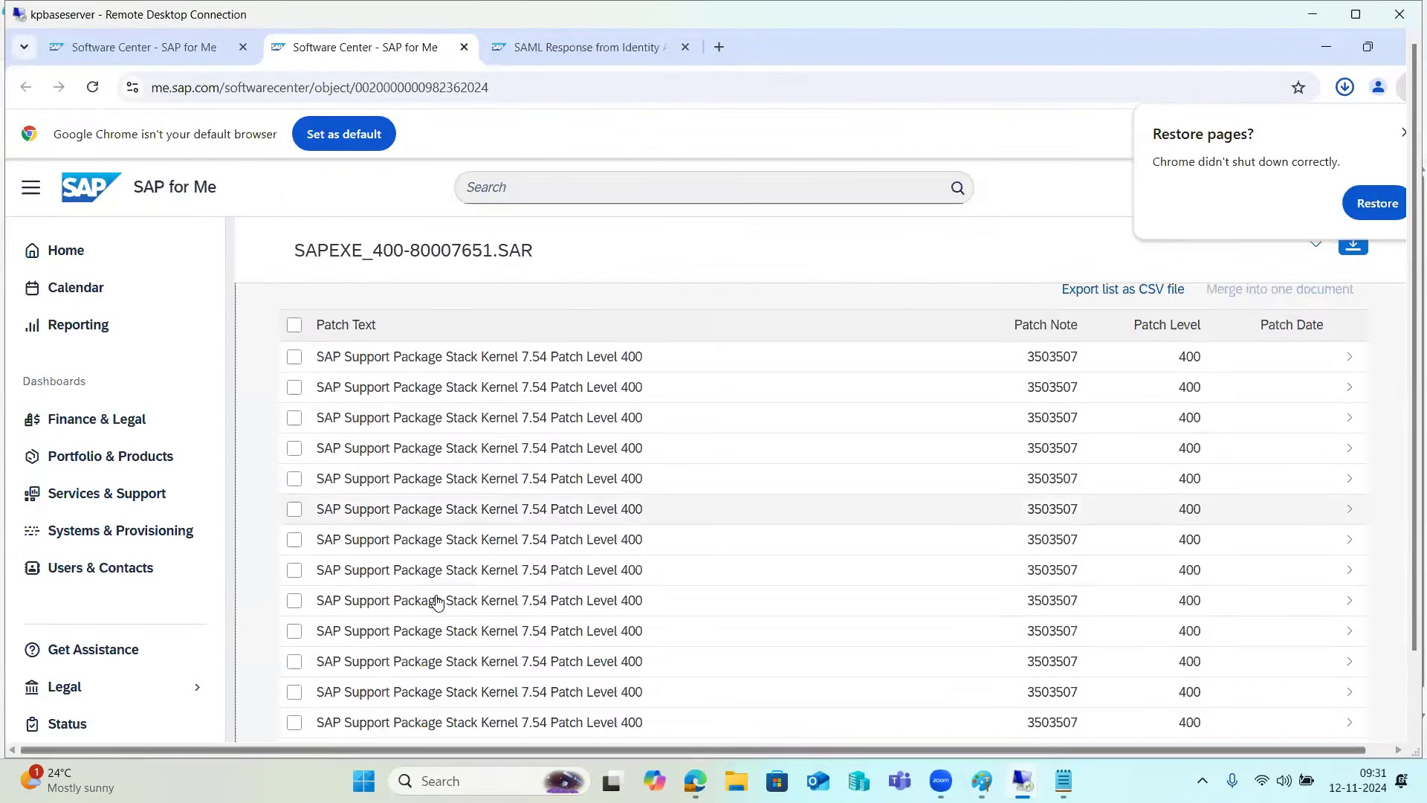
pyautogui.scroll(-3, 437, 602)
pyautogui.scroll(13, 439, 598)
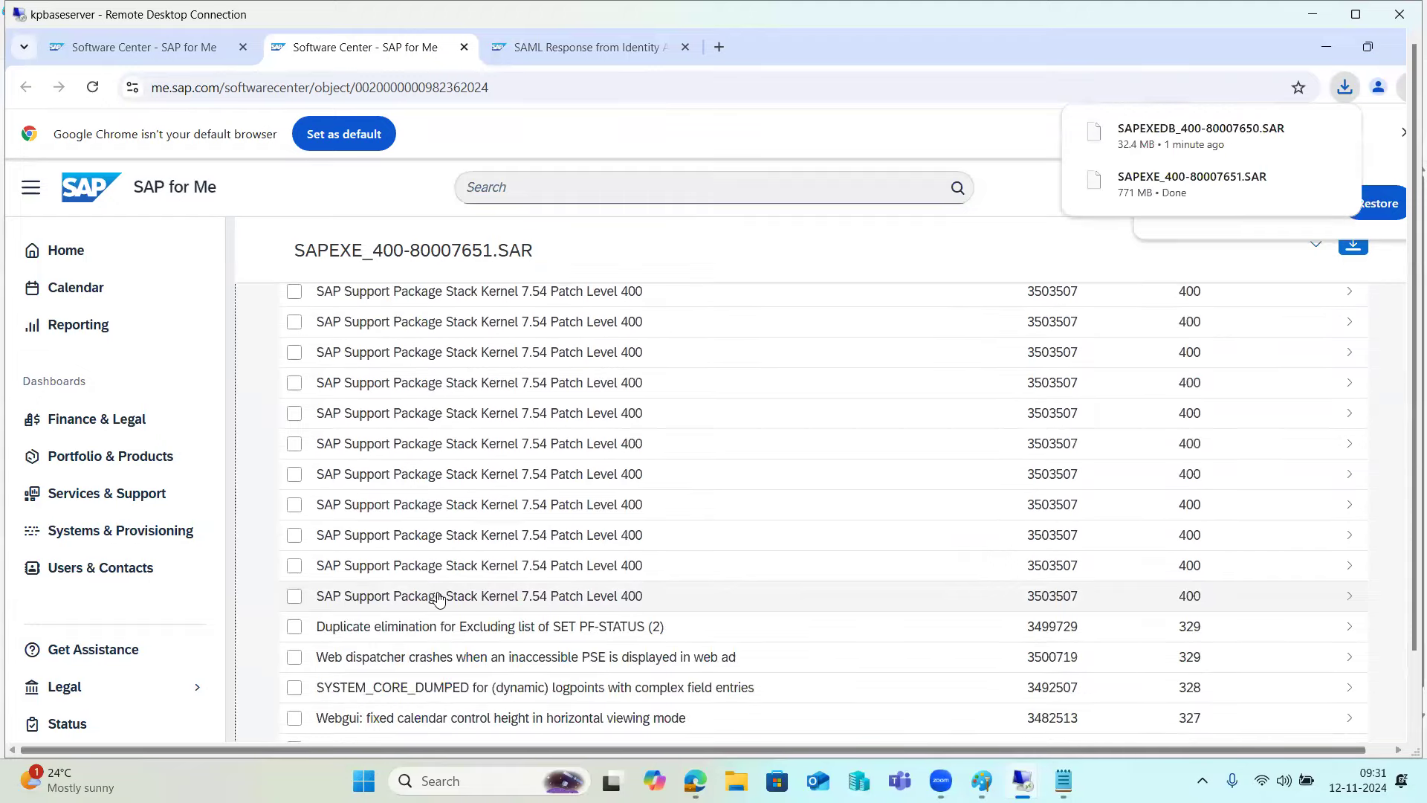
pyautogui.scroll(-1, 440, 591)
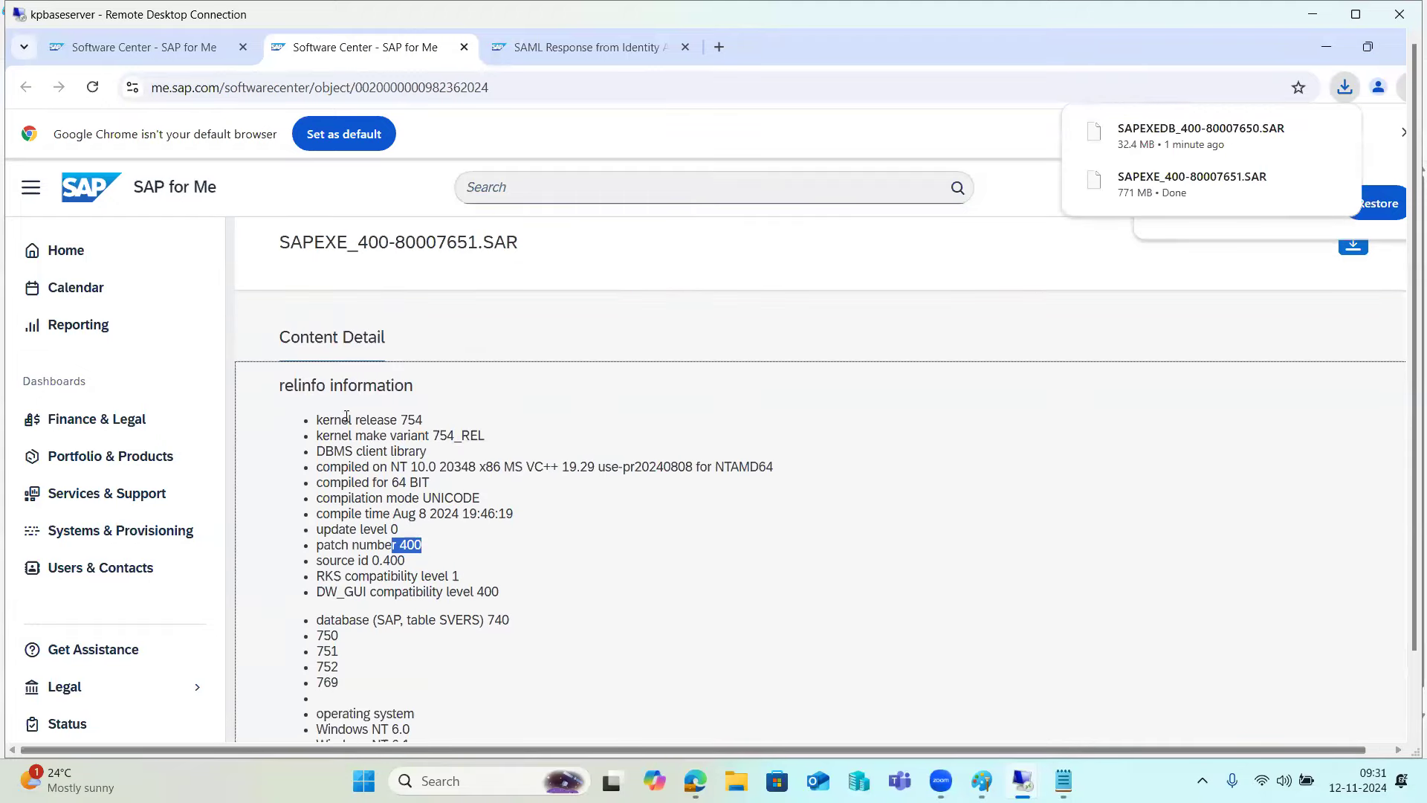
# Examine the relinfo details, supported database versions and operating systems of SAPEXE_400-80007651.SAR.
pyautogui.moveTo(310, 385); pyautogui.dragTo(489, 620)
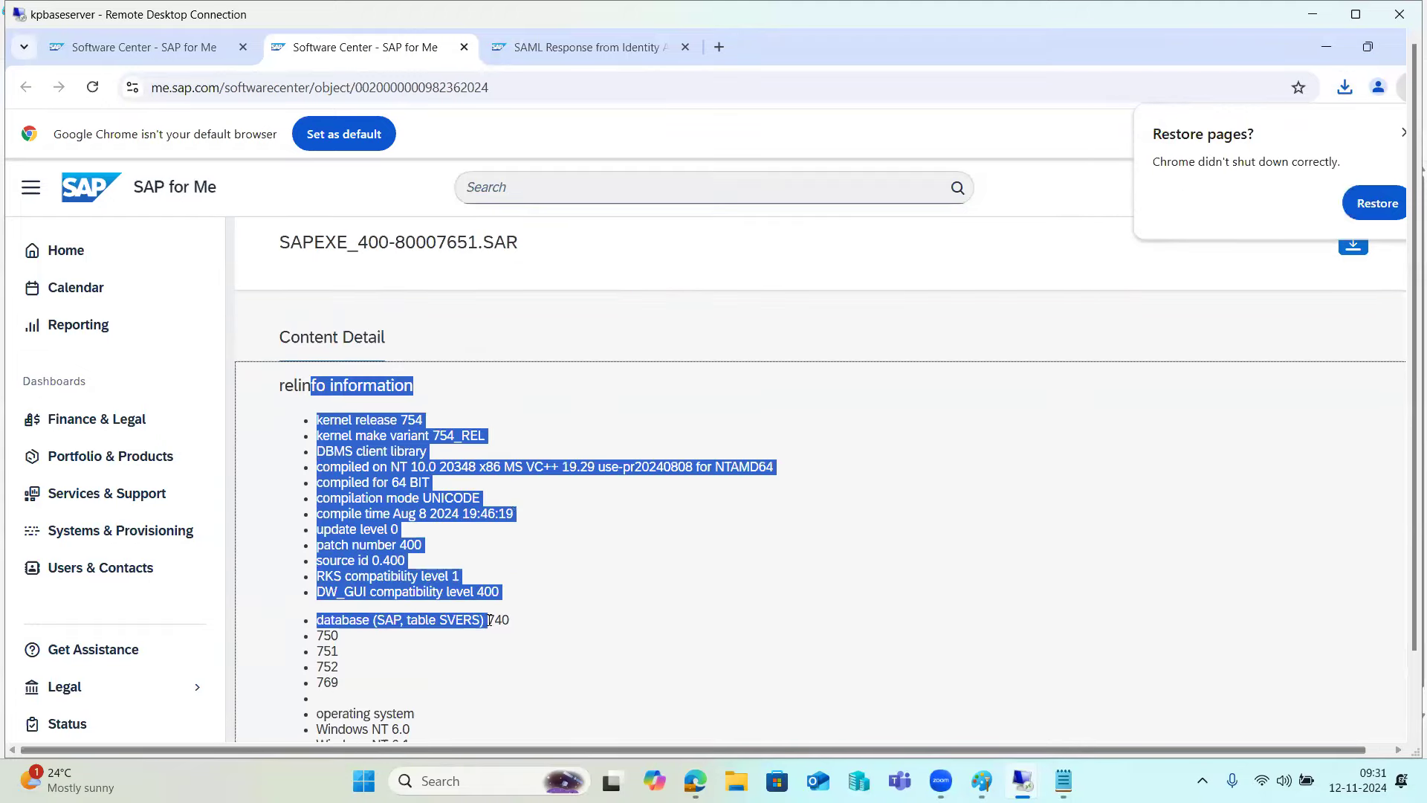
pyautogui.scroll(-1, 370, 577)
pyautogui.doubleClick(344, 540)
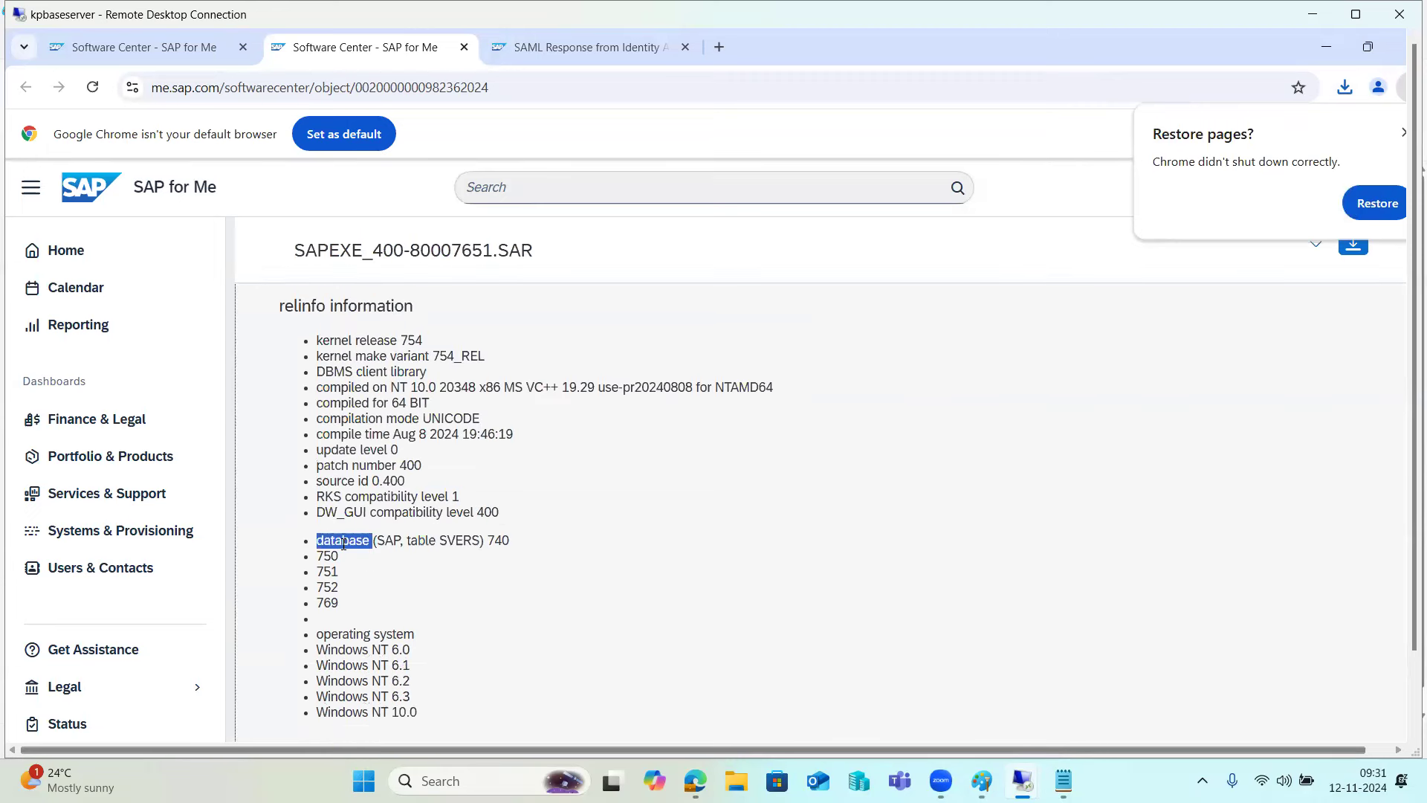
pyautogui.scroll(-2, 348, 553)
pyautogui.moveTo(436, 528); pyautogui.dragTo(313, 449)
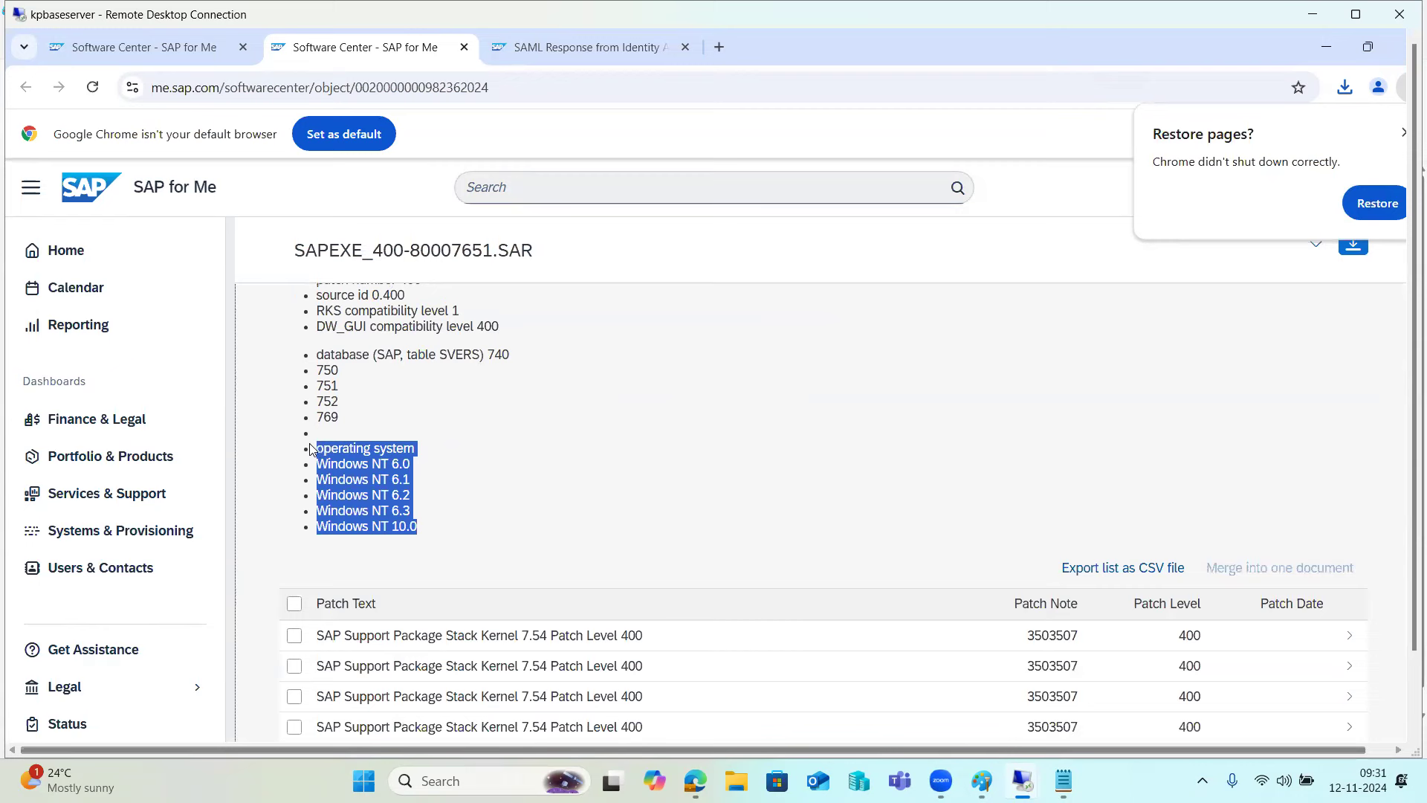
pyautogui.scroll(4, 316, 449)
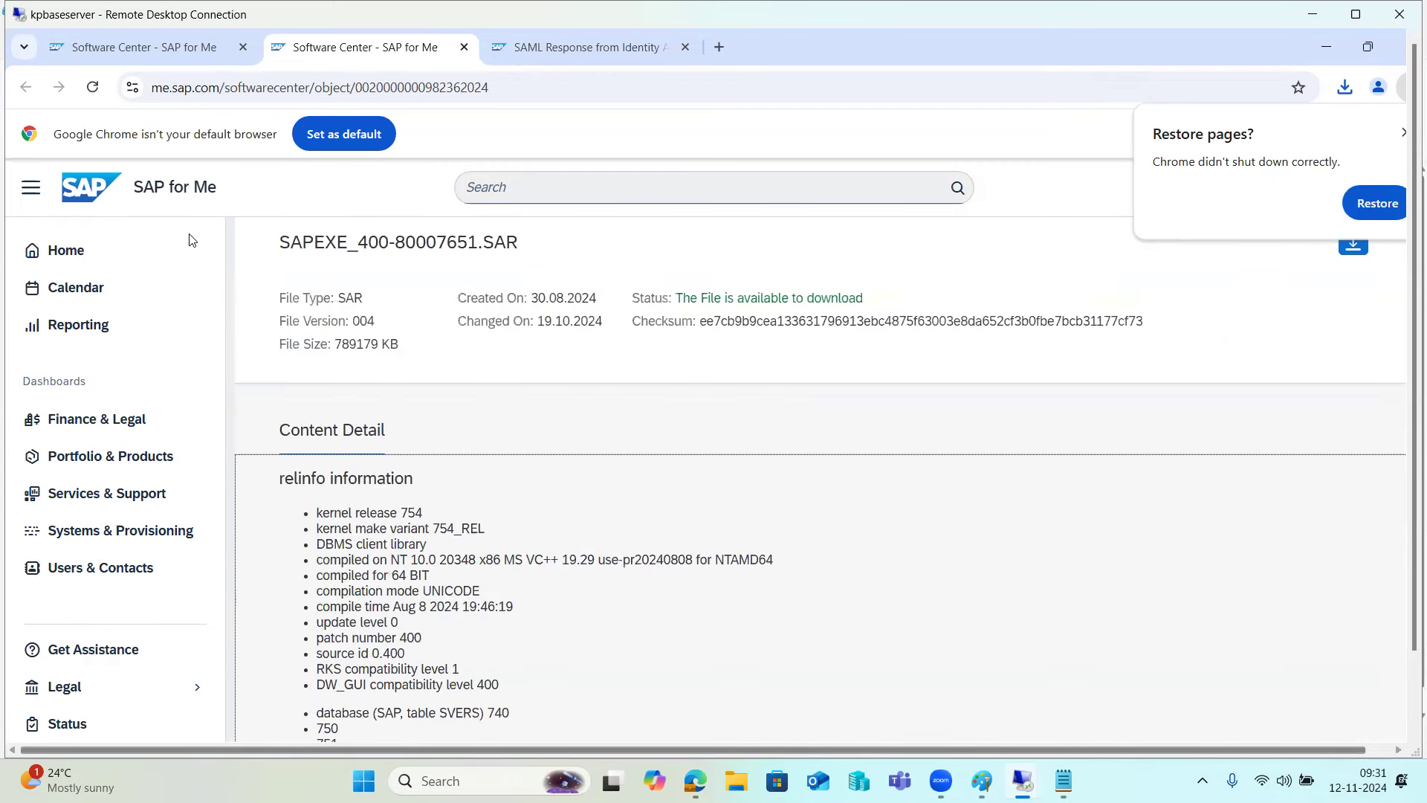
# Open the content info of SAPEXE_700-80004409.SAR from the SAP KERNEL 7.77 64-BIT UNICODE downloads.
pyautogui.click(106, 51)
pyautogui.scroll(3, 402, 583)
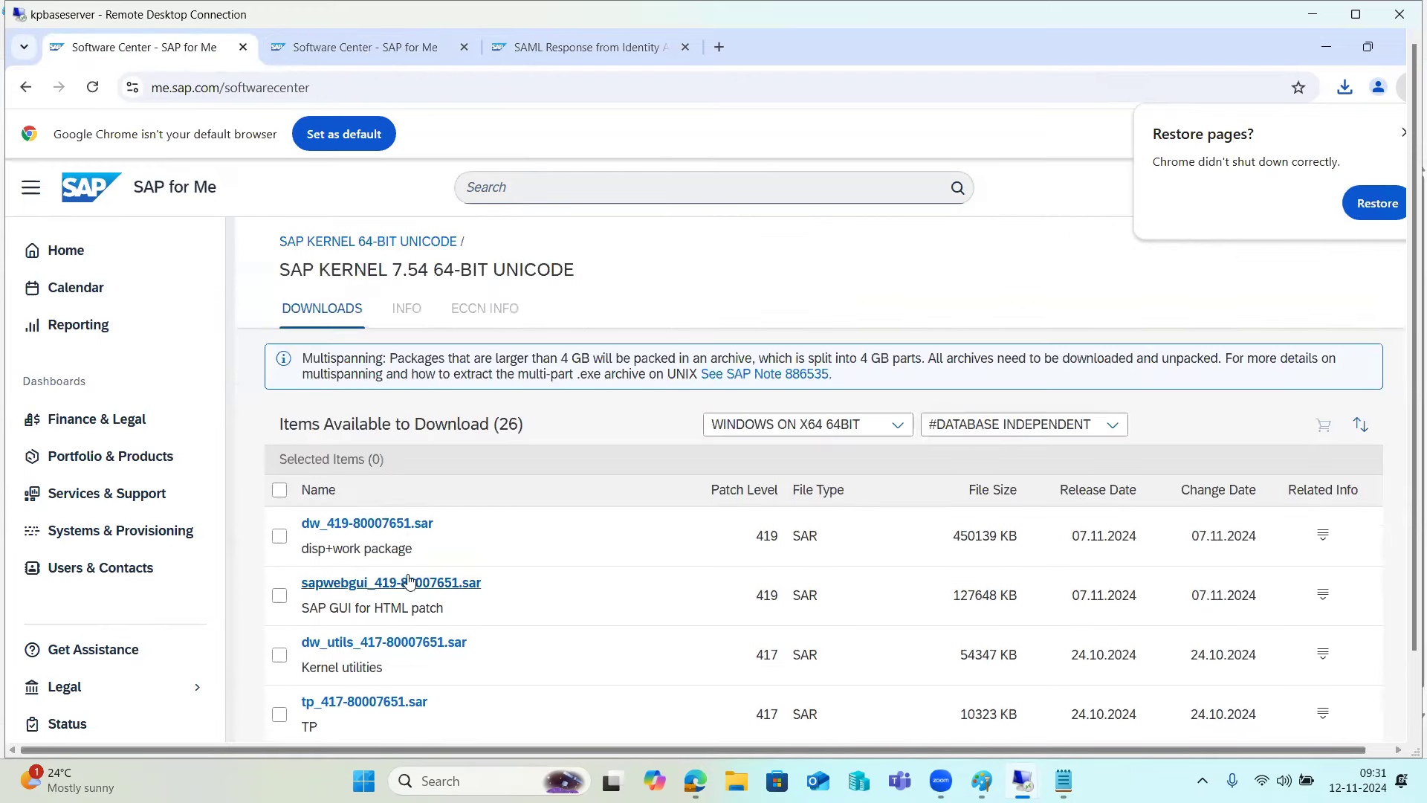
pyautogui.click(329, 239)
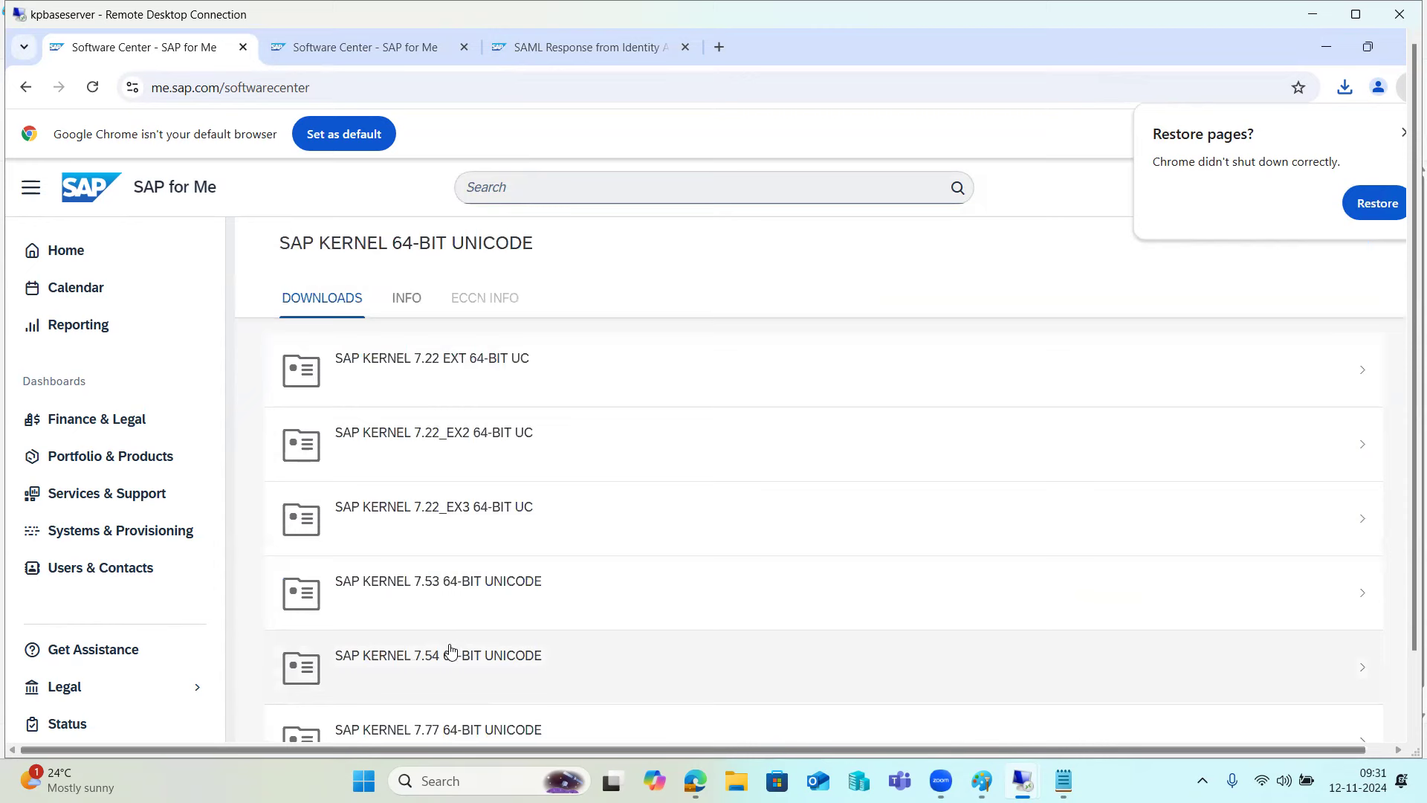
pyautogui.scroll(-1, 451, 641)
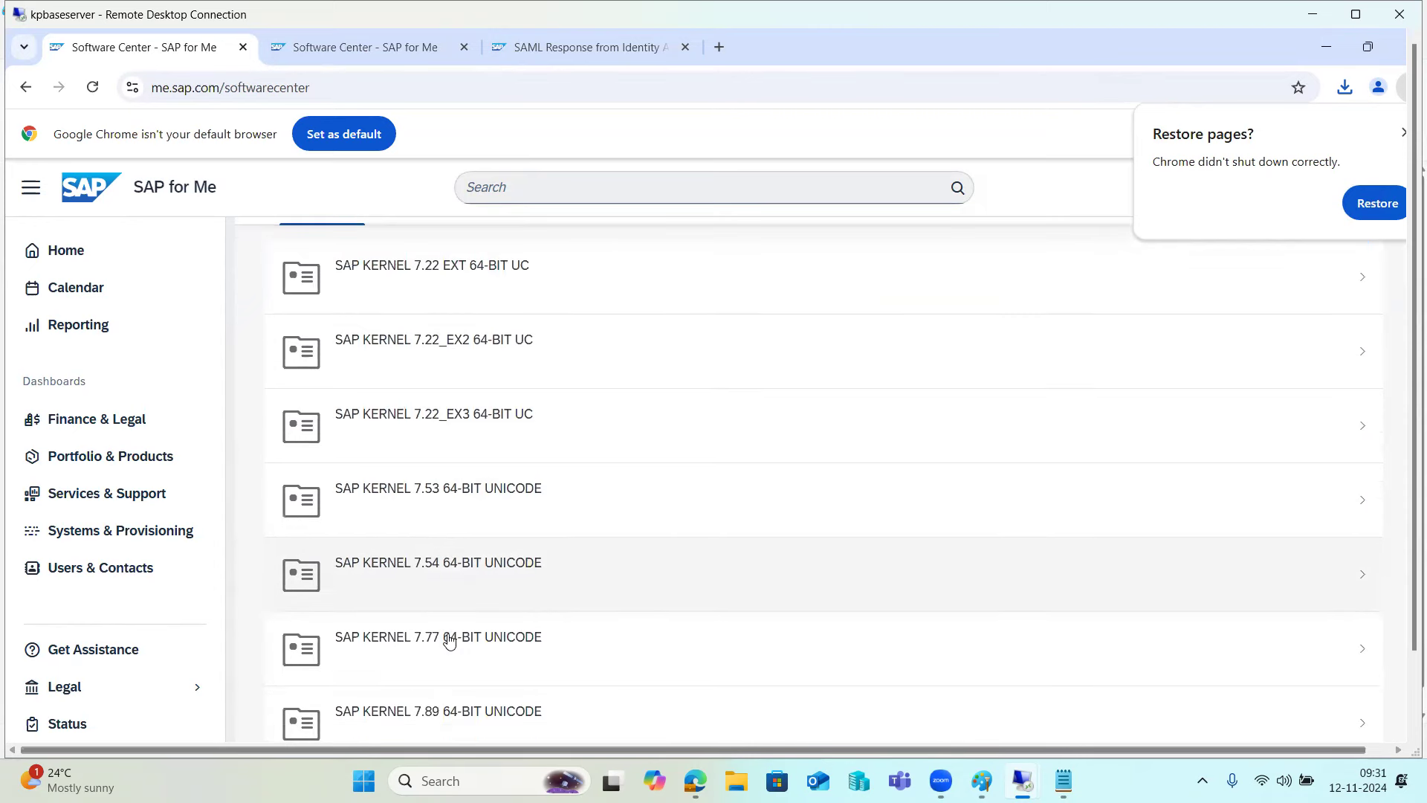
pyautogui.click(450, 640)
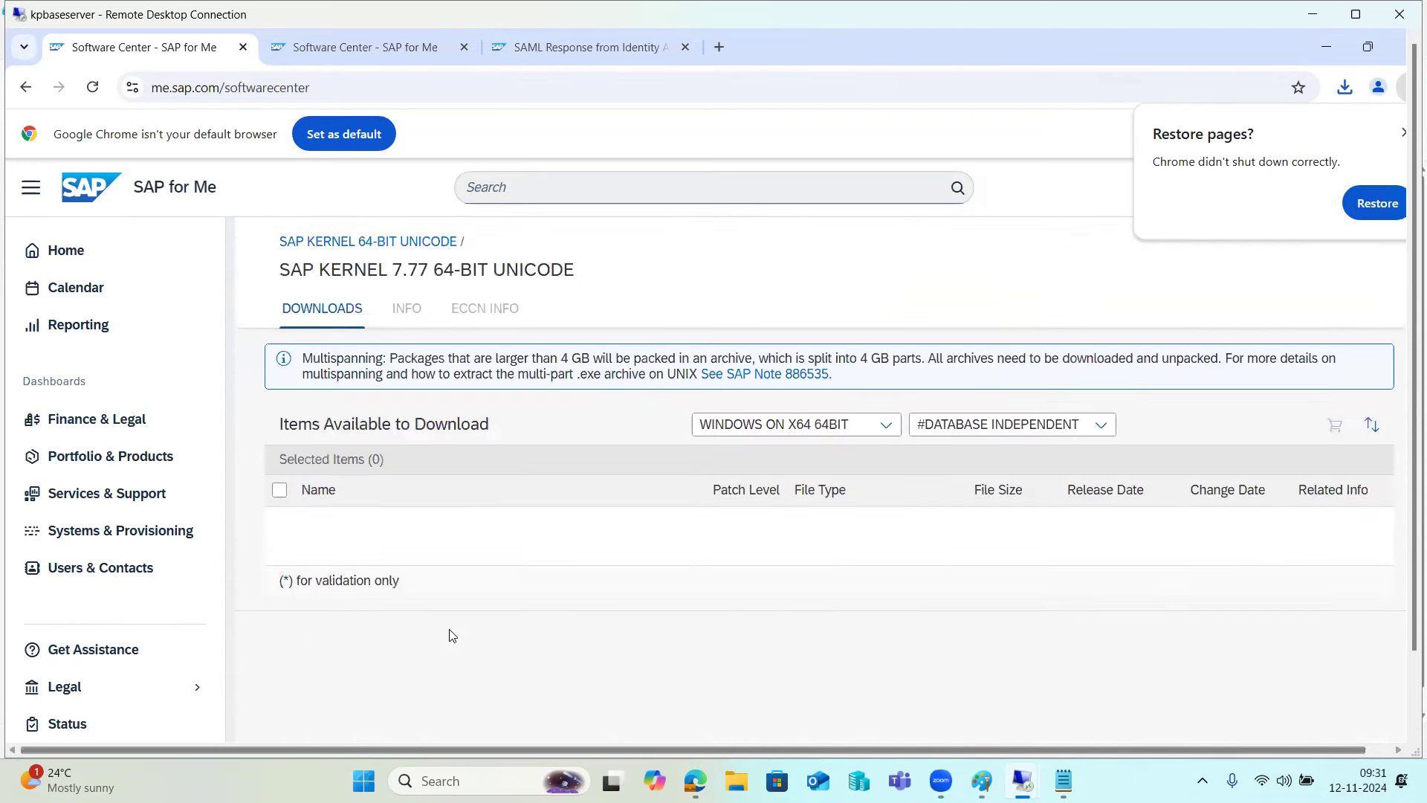
pyautogui.scroll(-5, 443, 617)
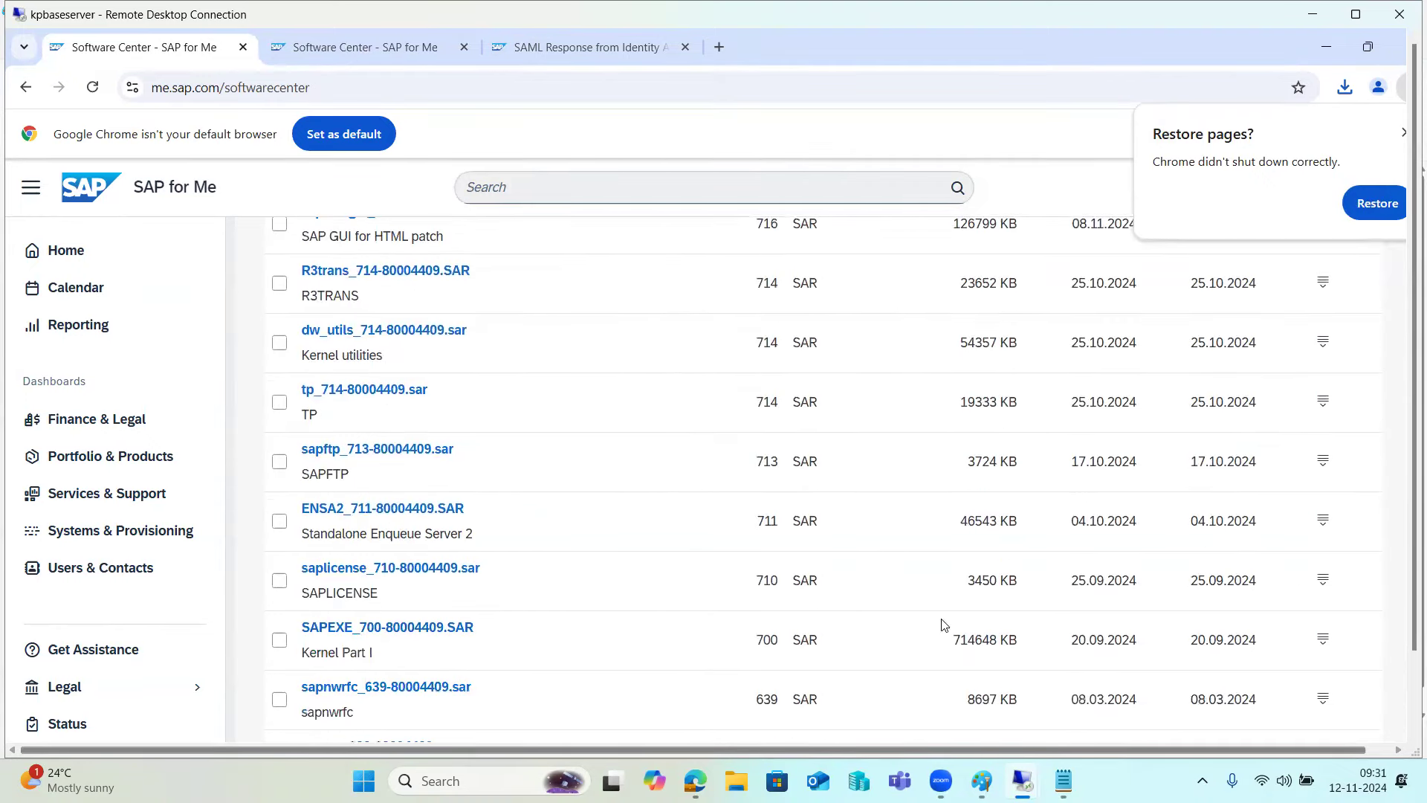
pyautogui.click(1325, 641)
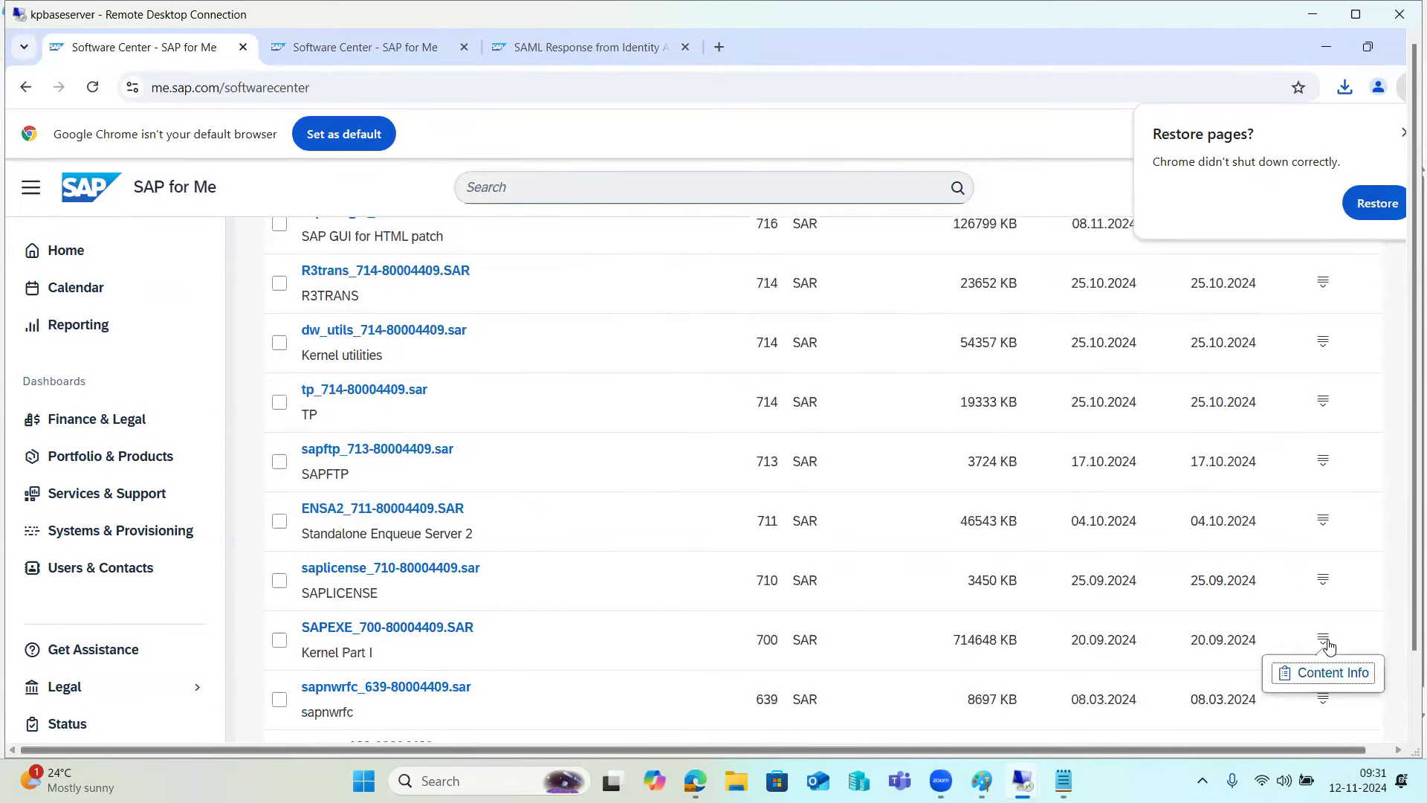
pyautogui.click(1315, 675)
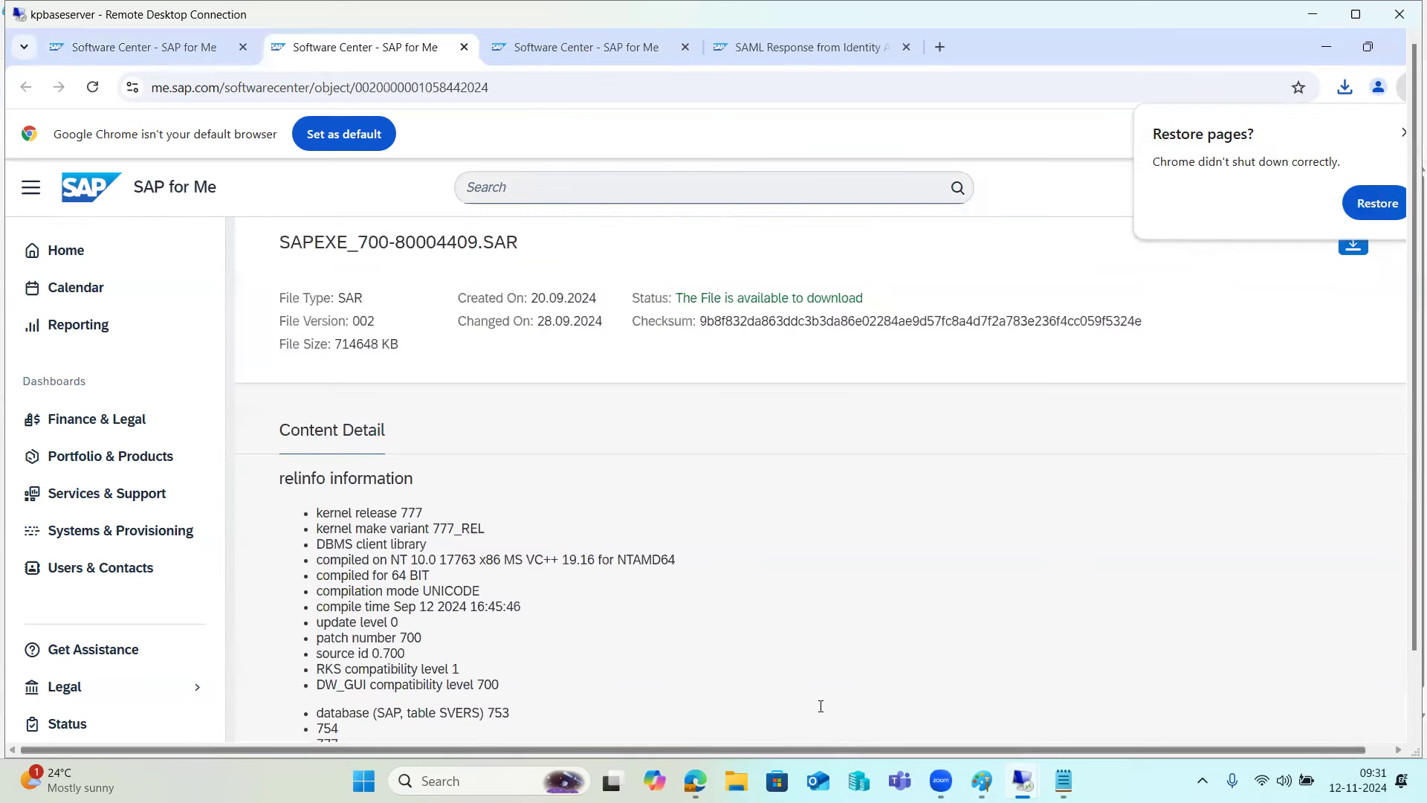
# Examine the supported SAP database versions in the relinfo information of SAPEXE_700-80004409.SAR.
pyautogui.scroll(-3, 571, 701)
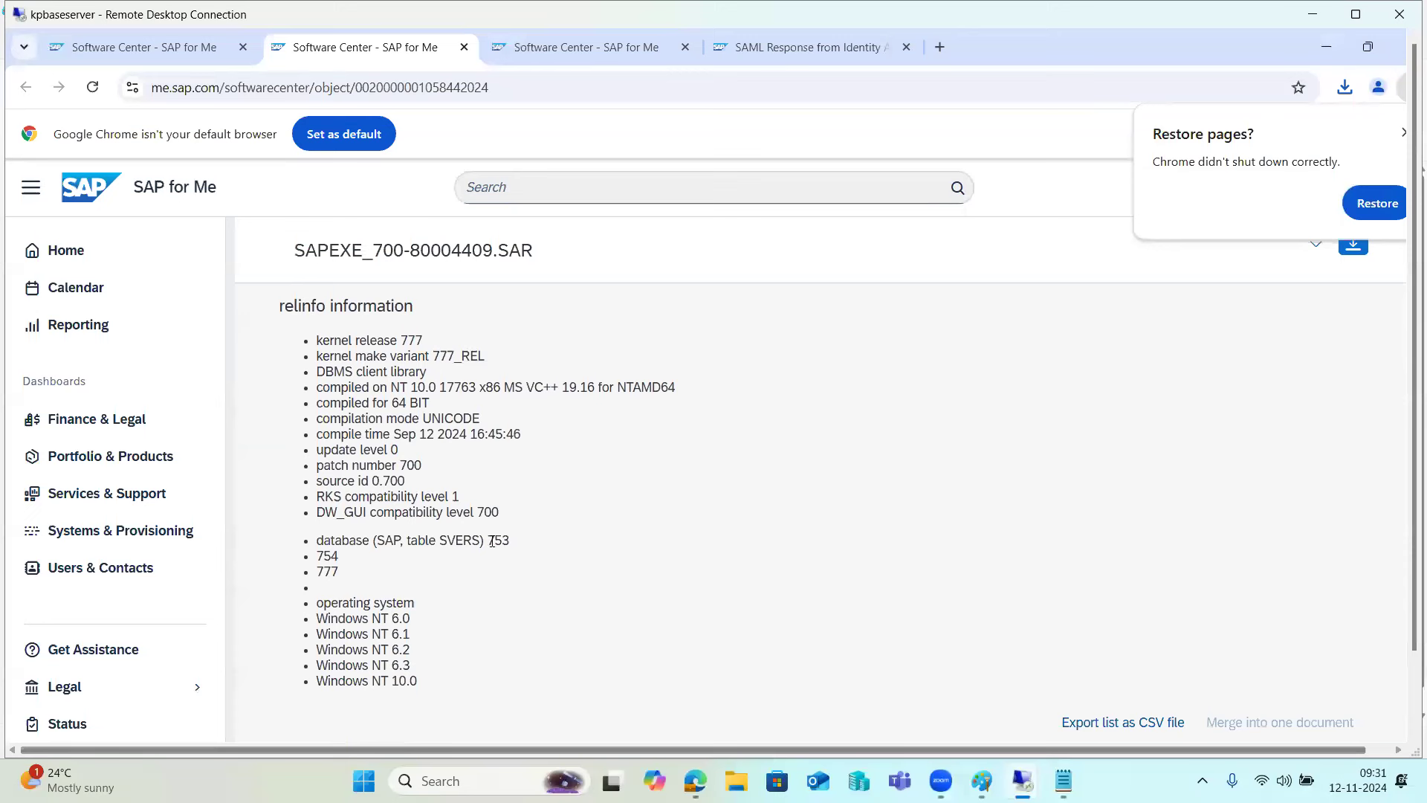
pyautogui.moveTo(488, 542); pyautogui.dragTo(509, 545)
pyautogui.moveTo(312, 569); pyautogui.dragTo(343, 571)
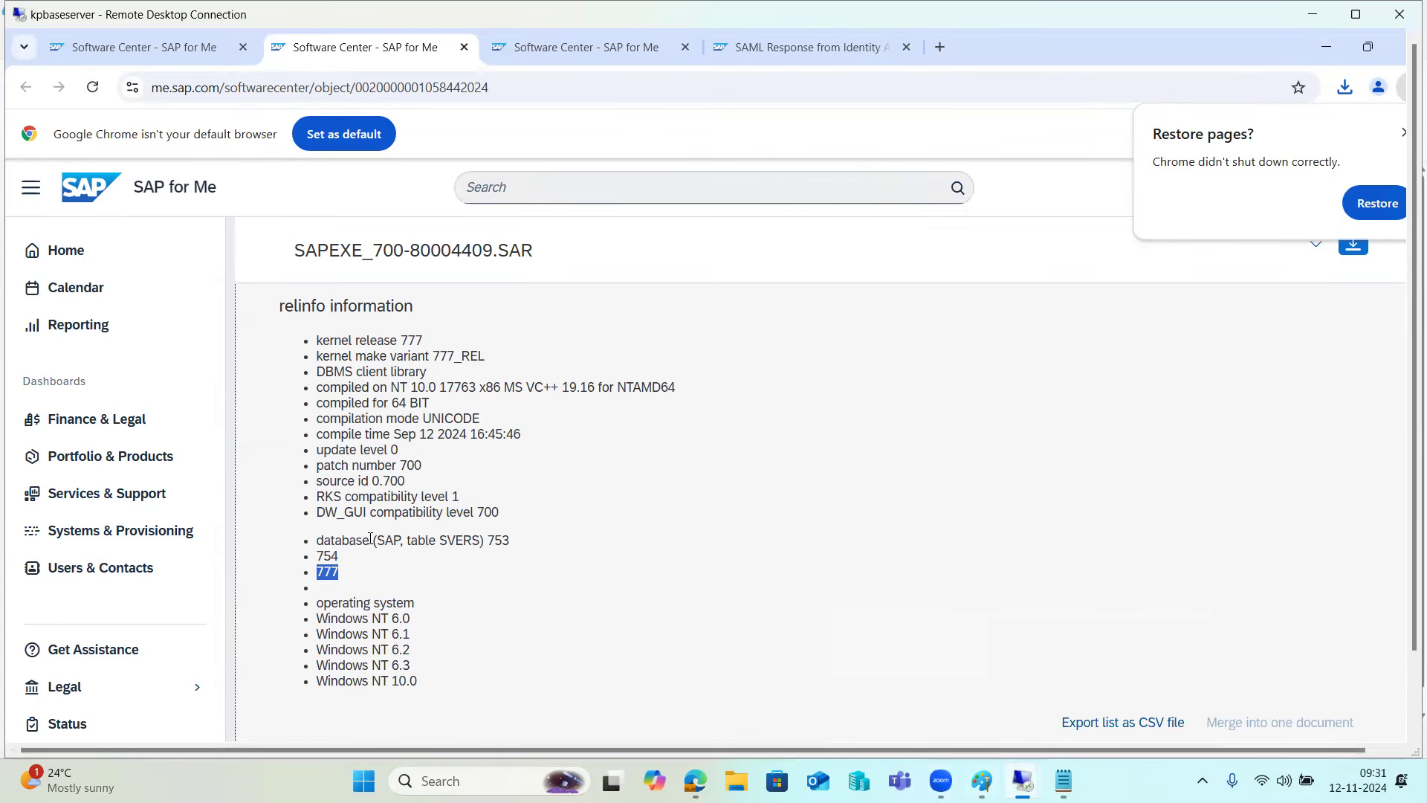
pyautogui.moveTo(493, 538); pyautogui.dragTo(509, 540)
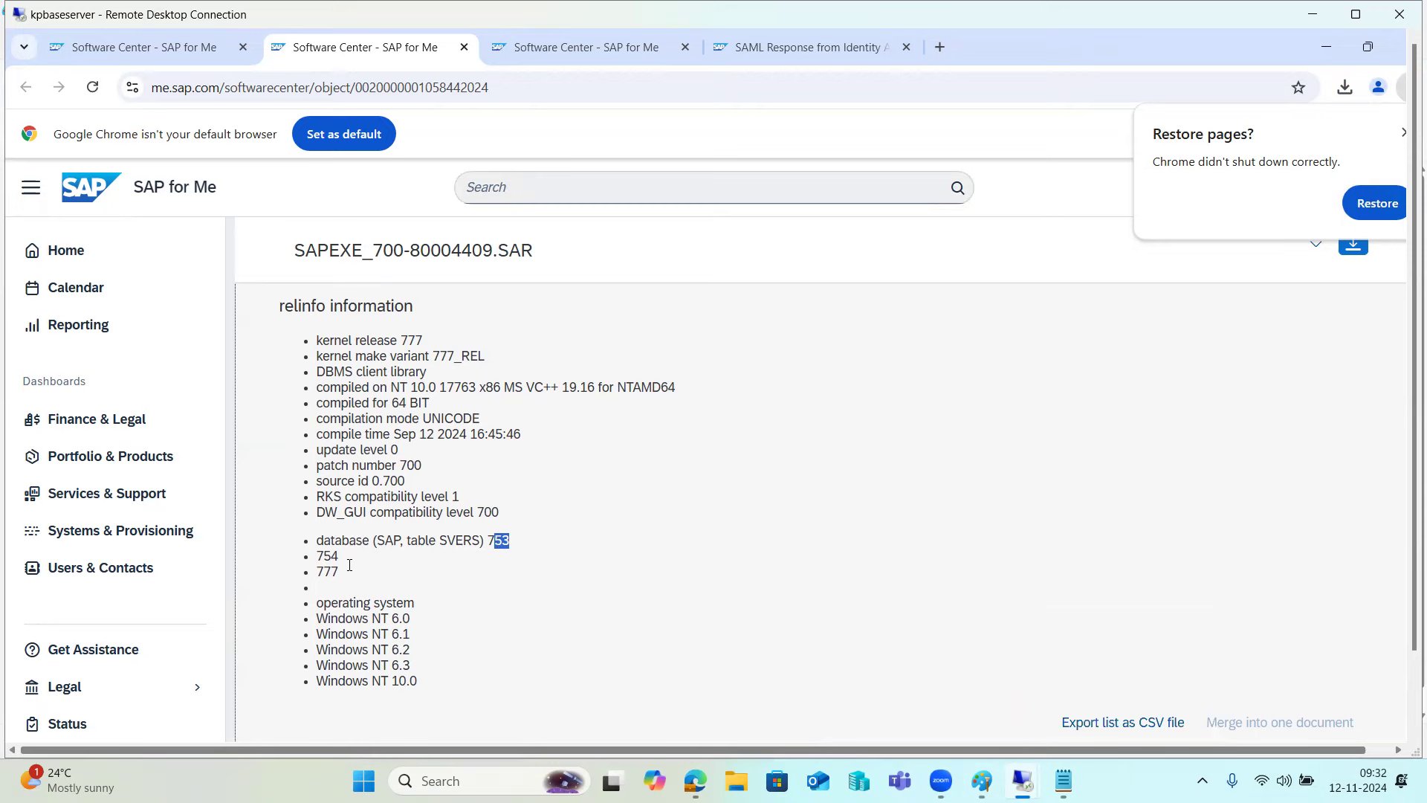
# Switch to the NW1 system's remote session and check the SAP_BASIS release among the installed software component versions in the system status.
pyautogui.moveTo(1023, 780)
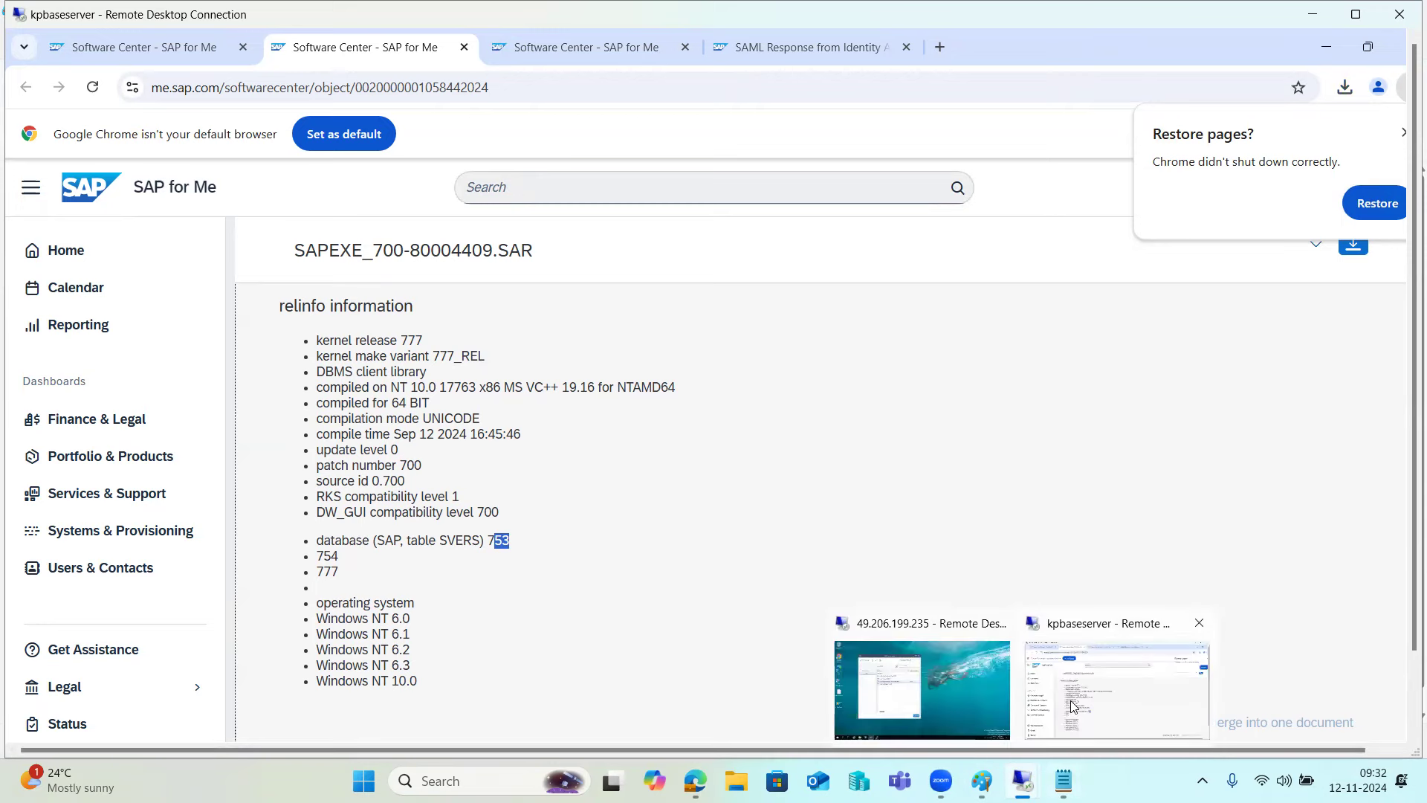
pyautogui.click(983, 685)
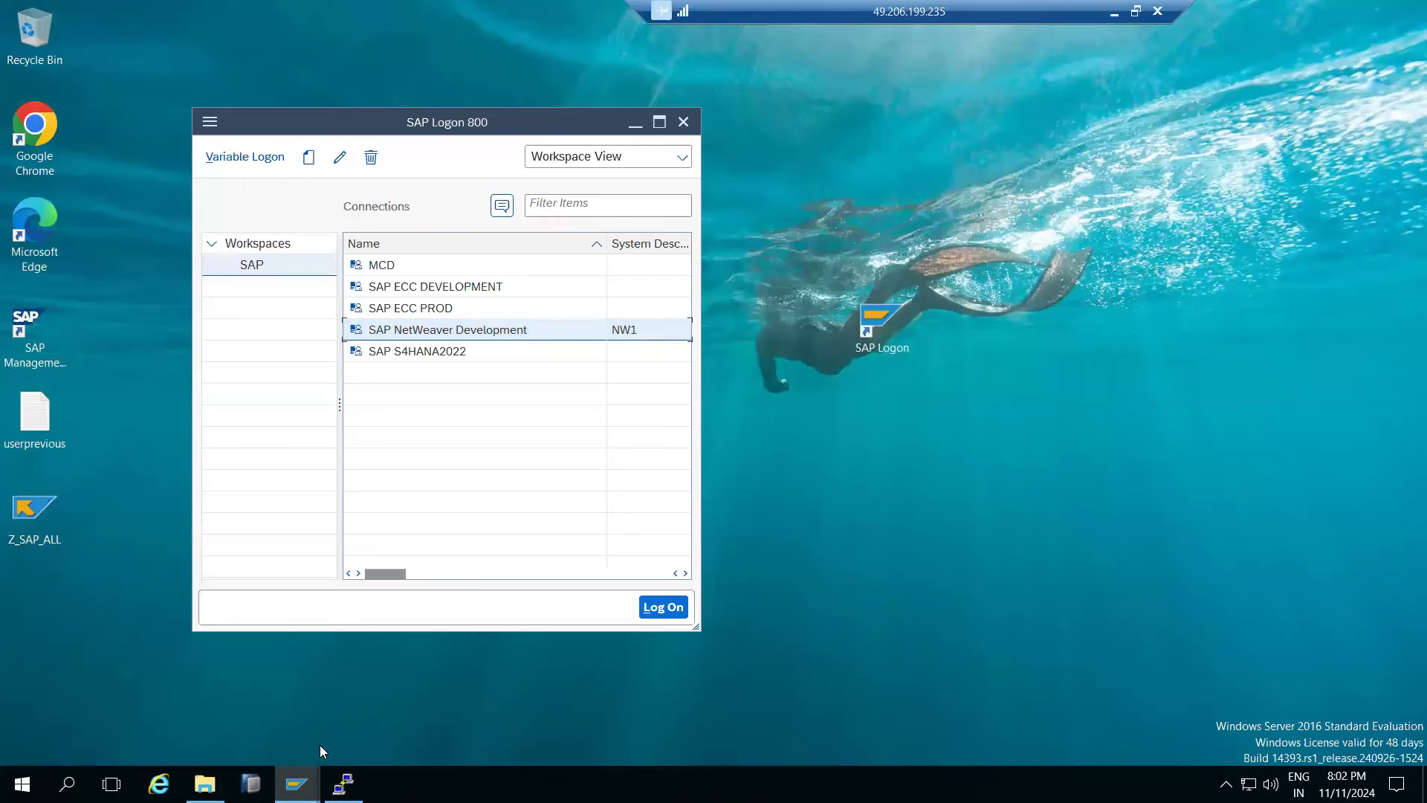
pyautogui.moveTo(296, 783)
pyautogui.click(342, 650)
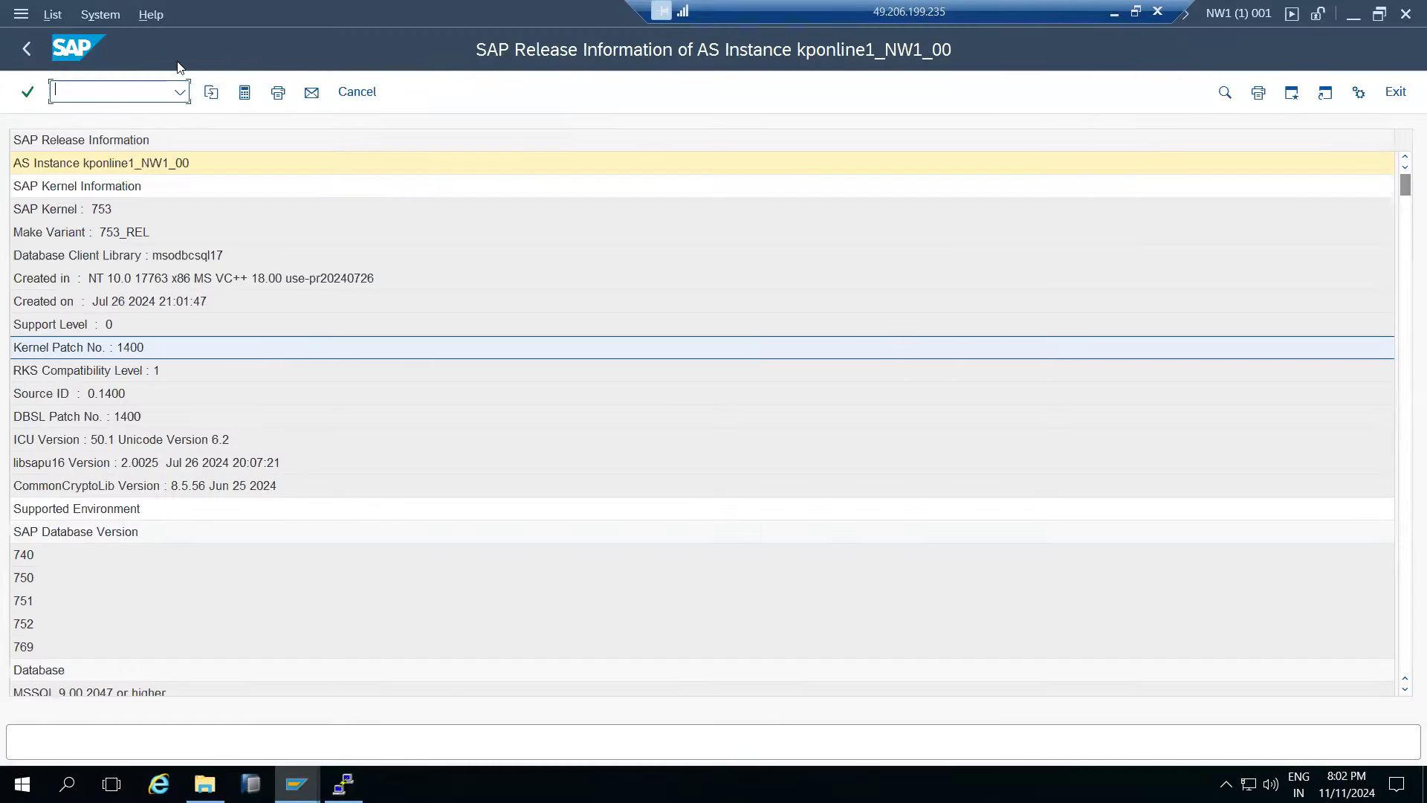
pyautogui.click(115, 19)
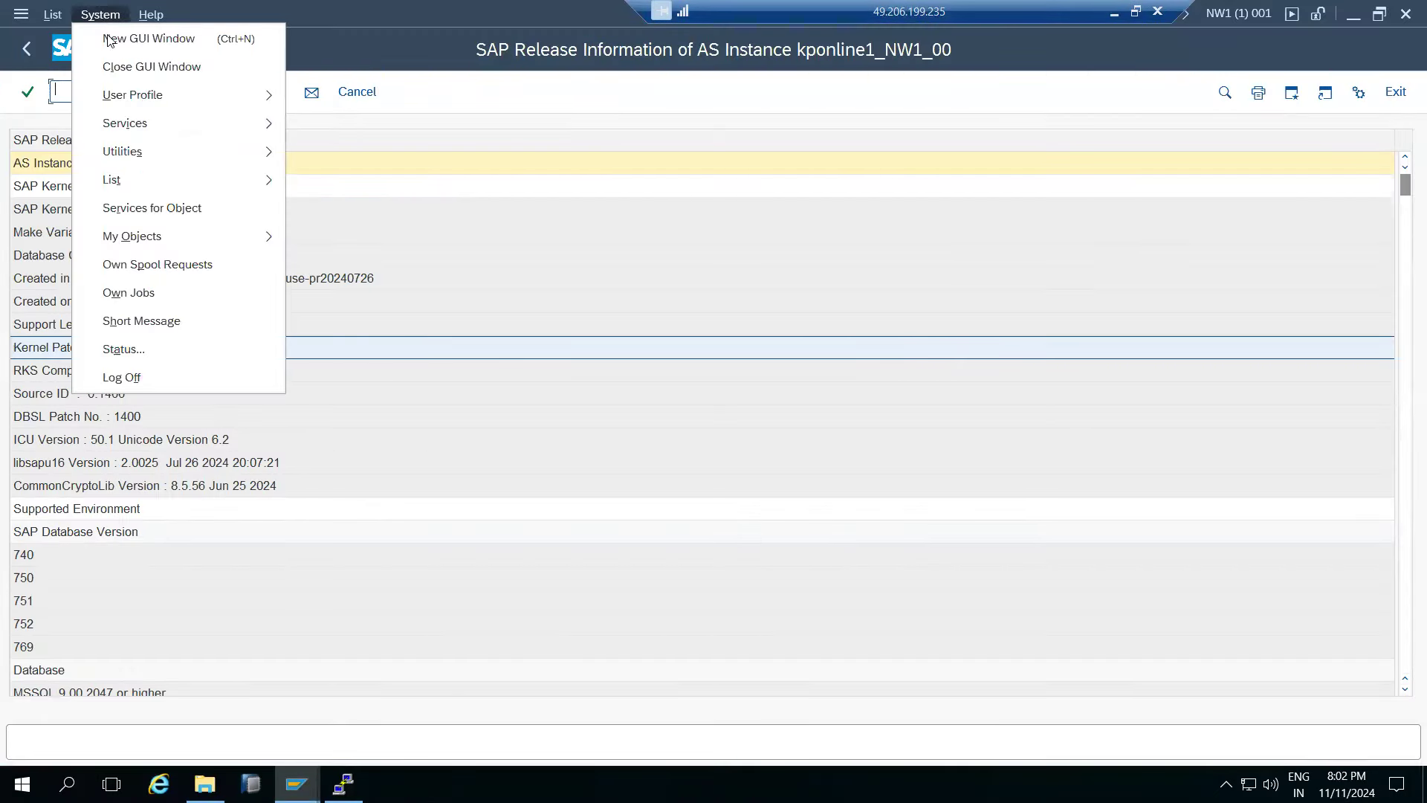
pyautogui.click(113, 347)
pyautogui.click(566, 406)
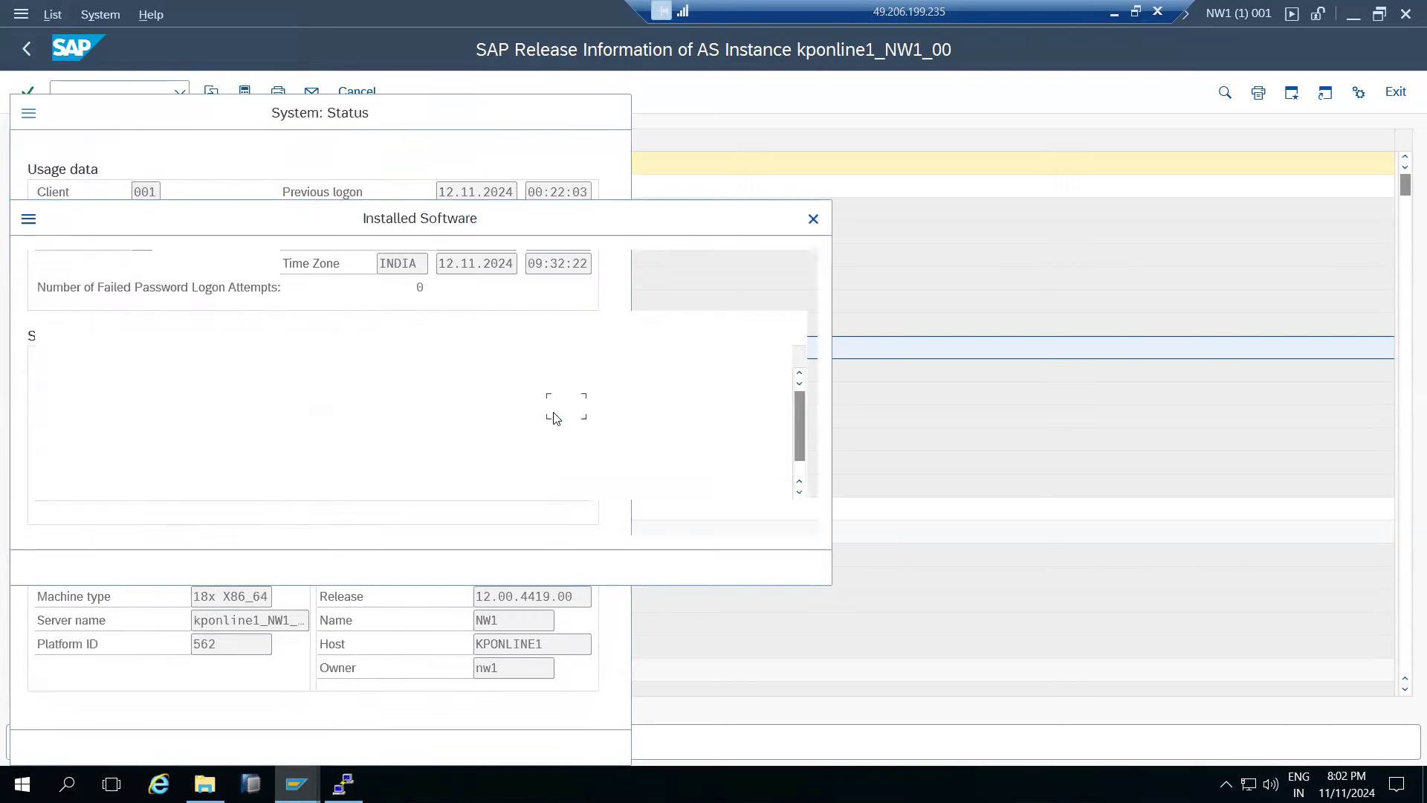
pyautogui.click(134, 391)
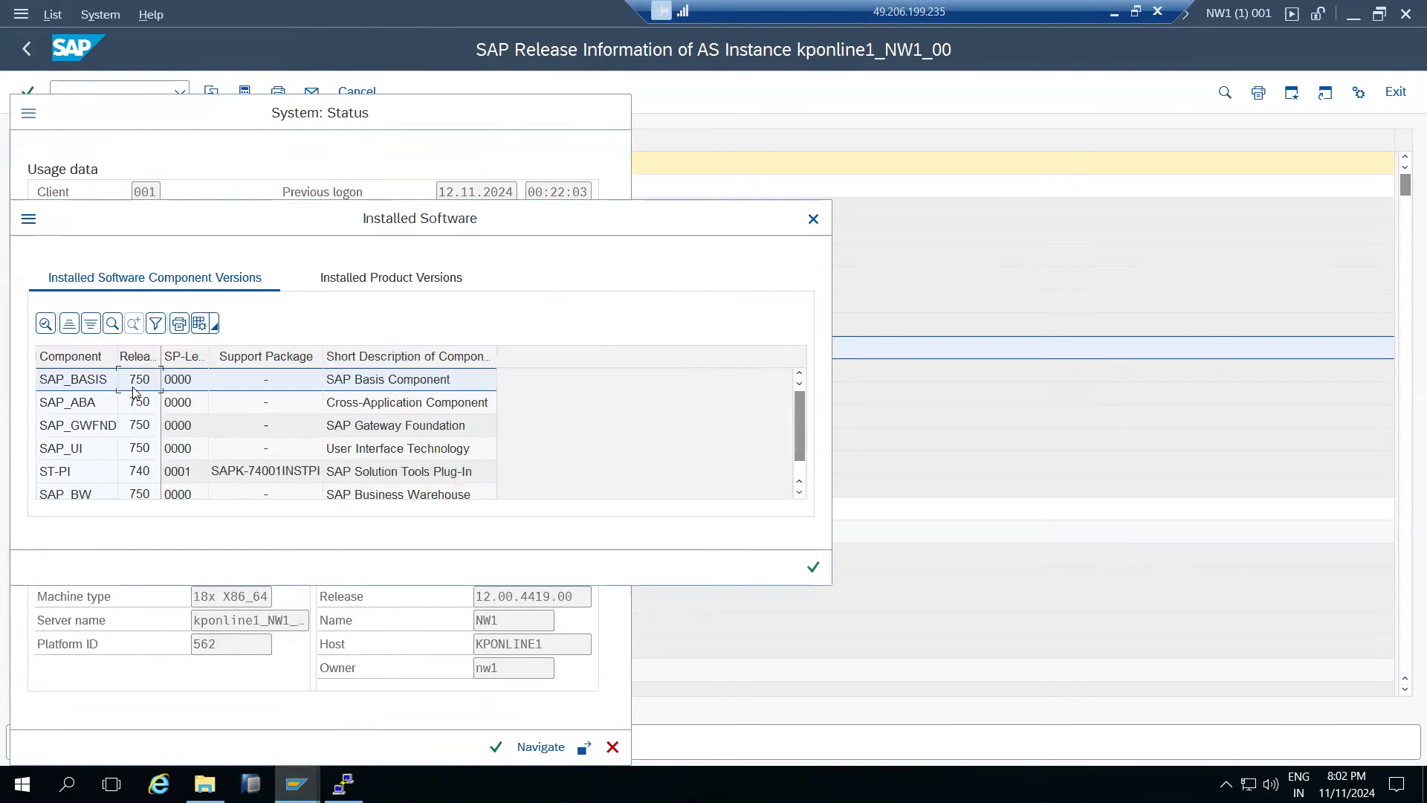
pyautogui.click(813, 567)
pyautogui.click(612, 113)
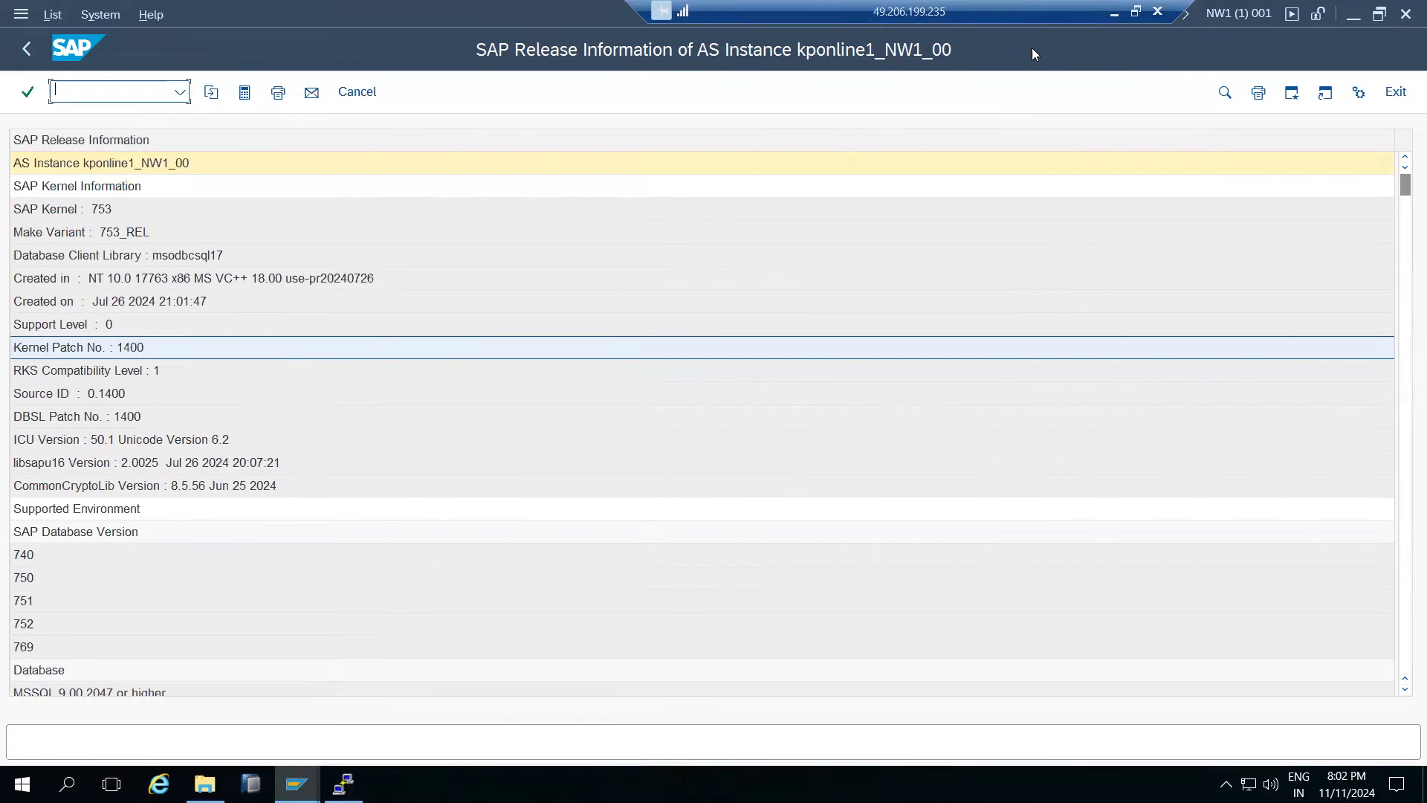
# Return to the kpbaseserver session and compare the supported database versions of SAPEXE_700-80004409.SAR and SAPEXE_400-80007651.SAR.
pyautogui.click(1114, 12)
pyautogui.moveTo(439, 540); pyautogui.dragTo(504, 565)
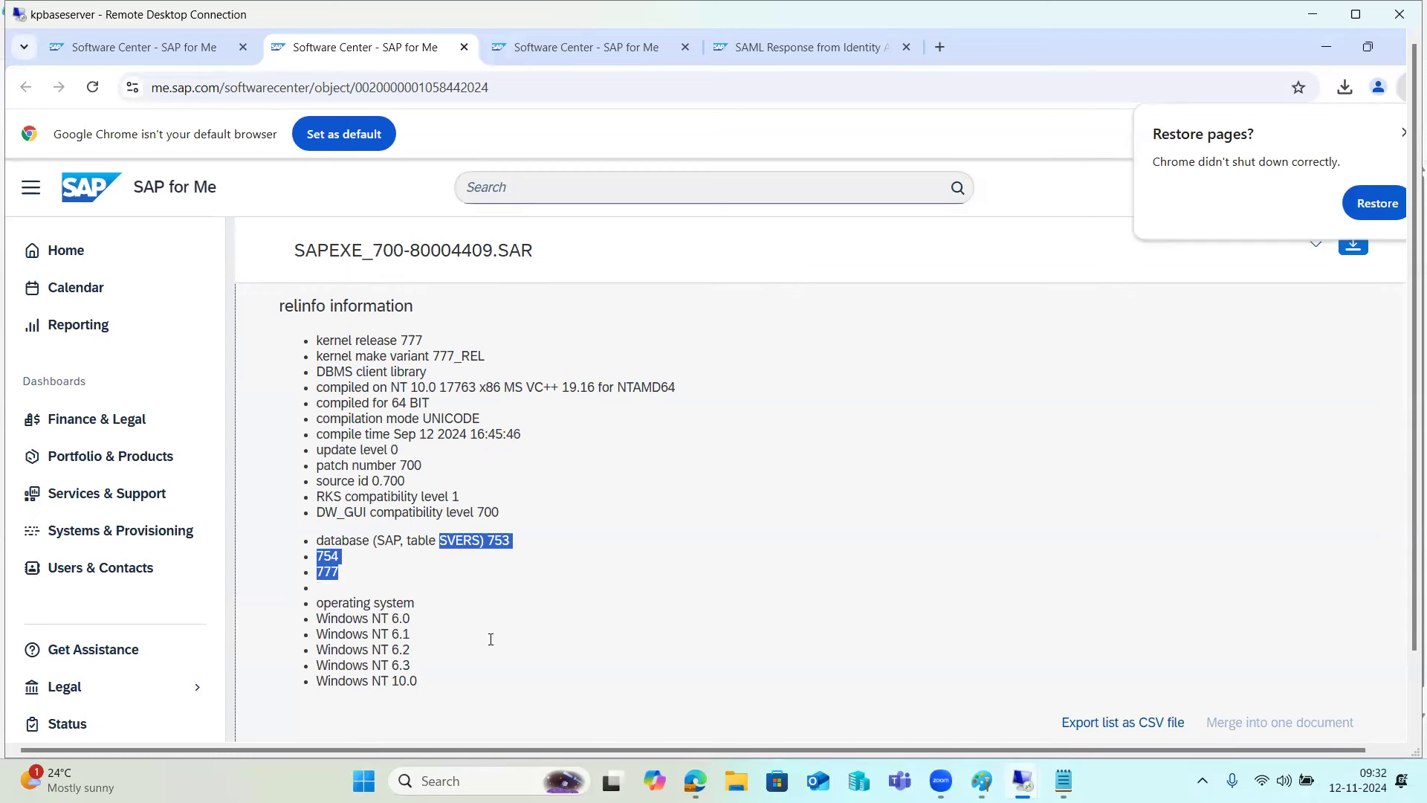
pyautogui.click(625, 59)
pyautogui.moveTo(418, 532); pyautogui.dragTo(430, 533)
pyautogui.scroll(-1, 433, 541)
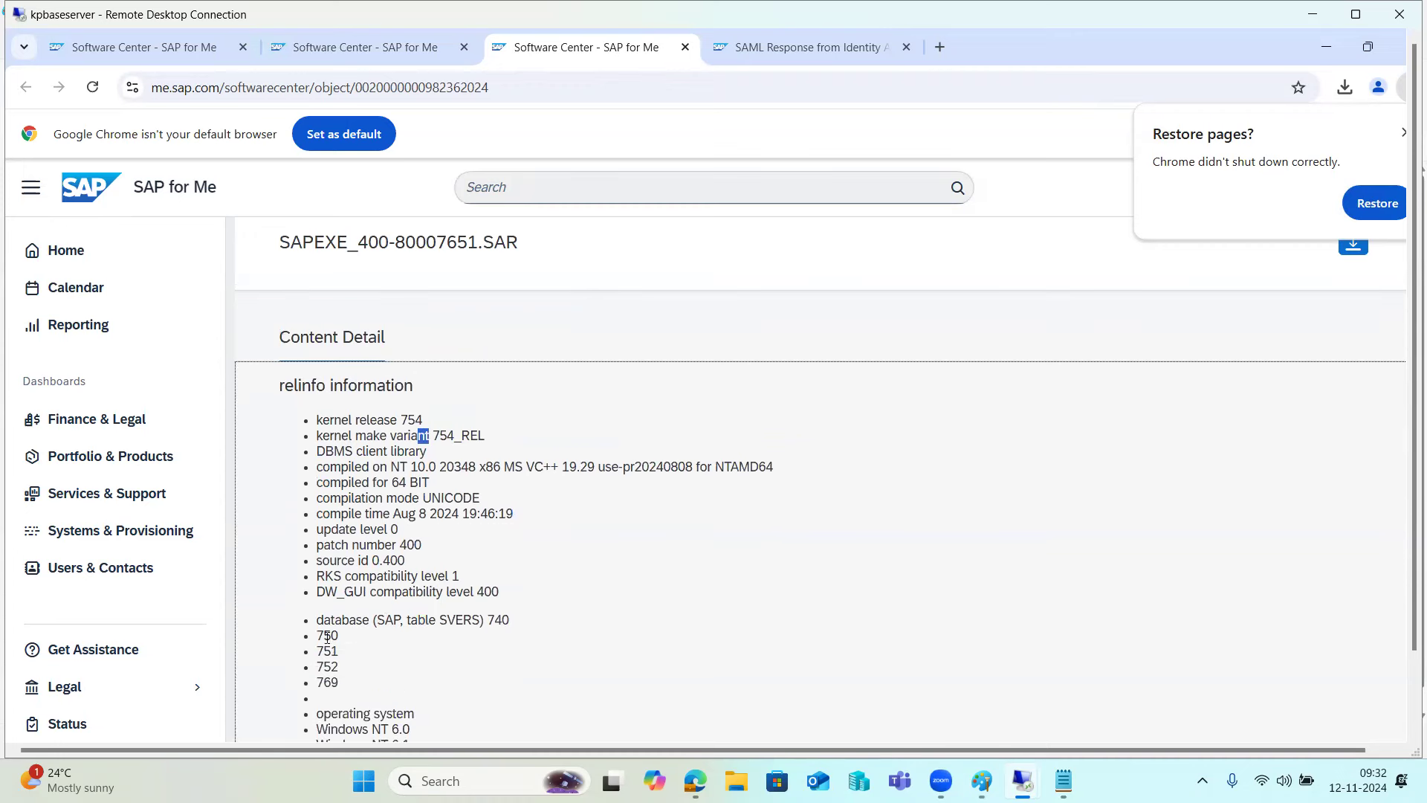
pyautogui.moveTo(319, 633); pyautogui.dragTo(348, 644)
pyautogui.scroll(1, 364, 464)
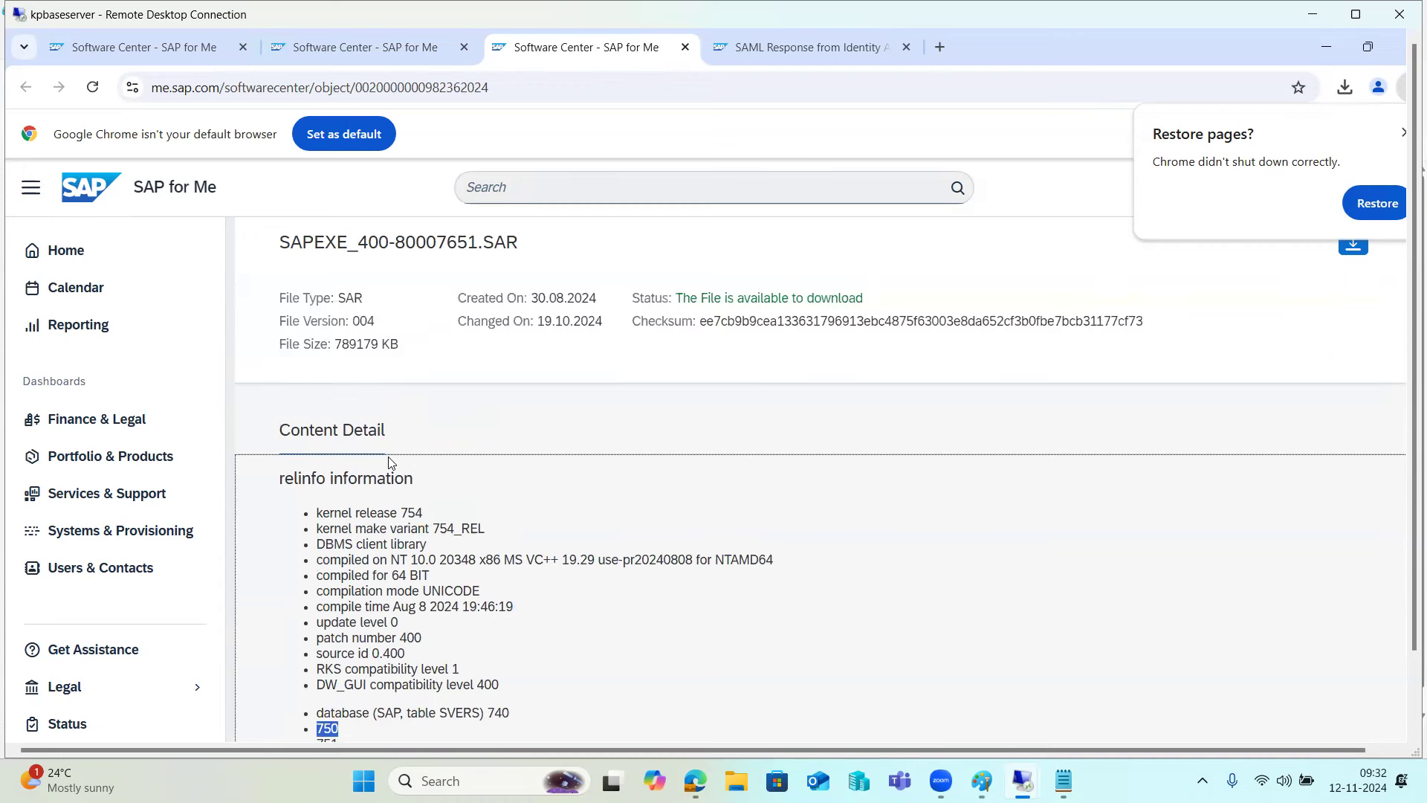
pyautogui.moveTo(430, 659); pyautogui.dragTo(360, 640)
pyautogui.scroll(-2, 358, 637)
pyautogui.moveTo(324, 555); pyautogui.dragTo(339, 566)
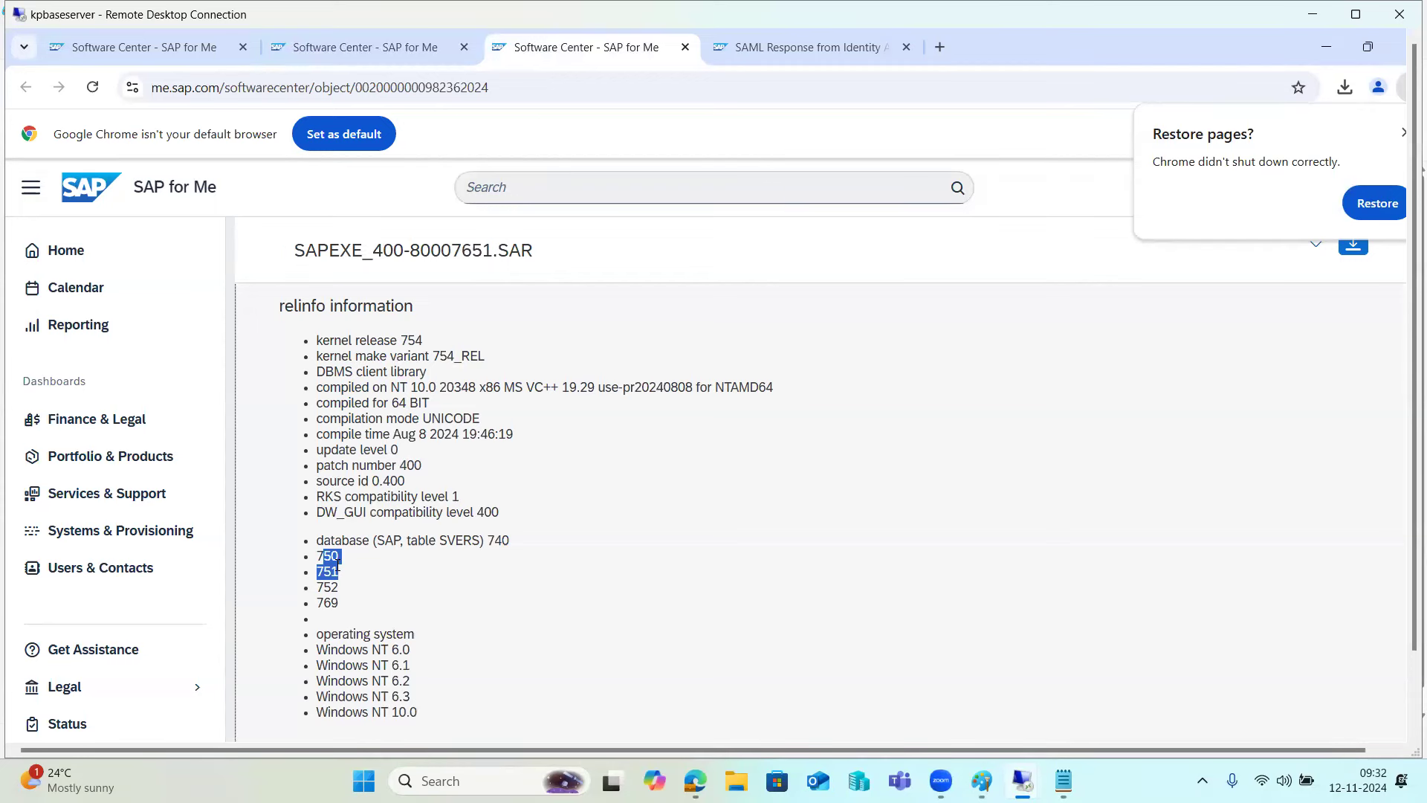
pyautogui.click(339, 44)
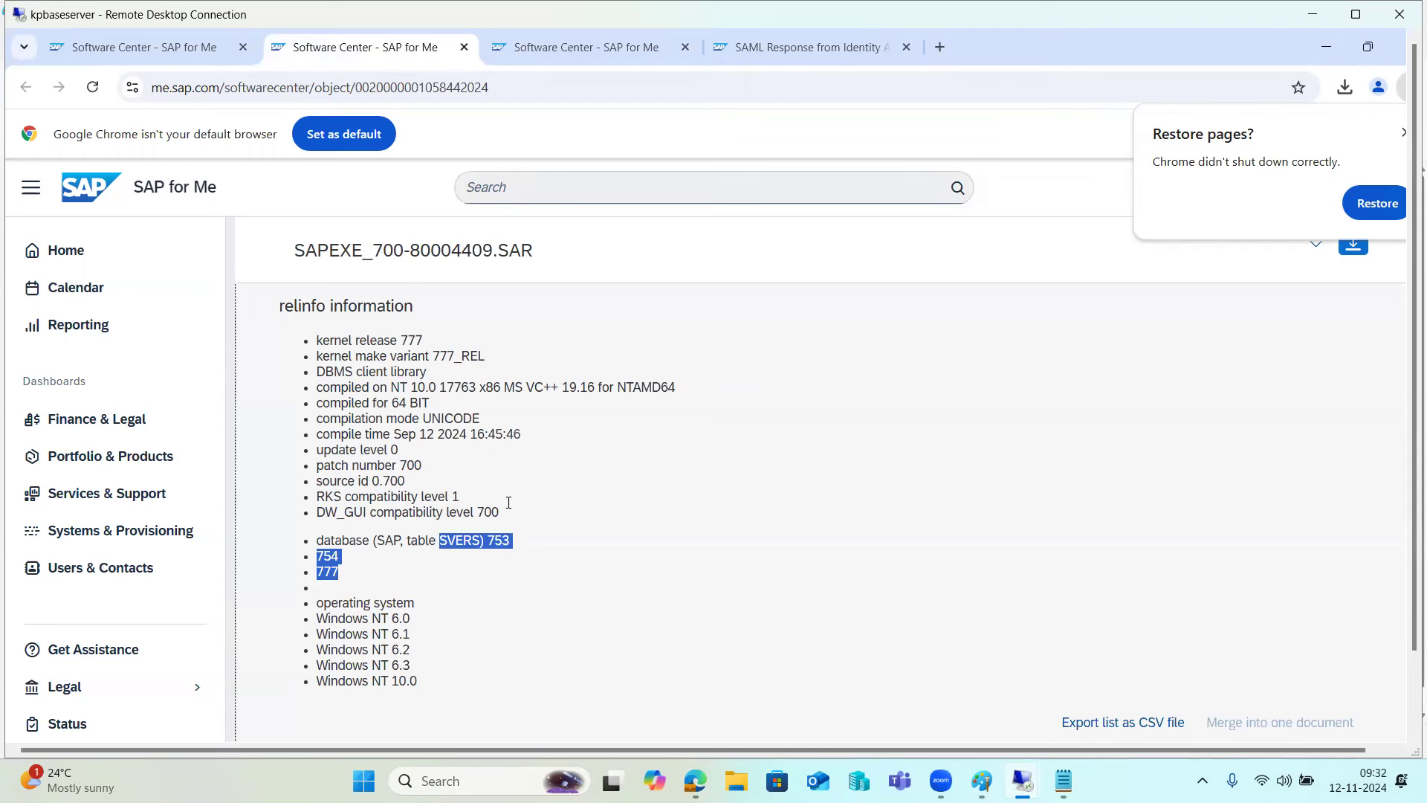
# Sort the kpbaseserver Downloads folder by newest modification date and copy SAPEXE_400-80007651.SAR and SAPEXEDB_400-80007650.SAR.
pyautogui.moveTo(1414, 631); pyautogui.dragTo(1405, 718)
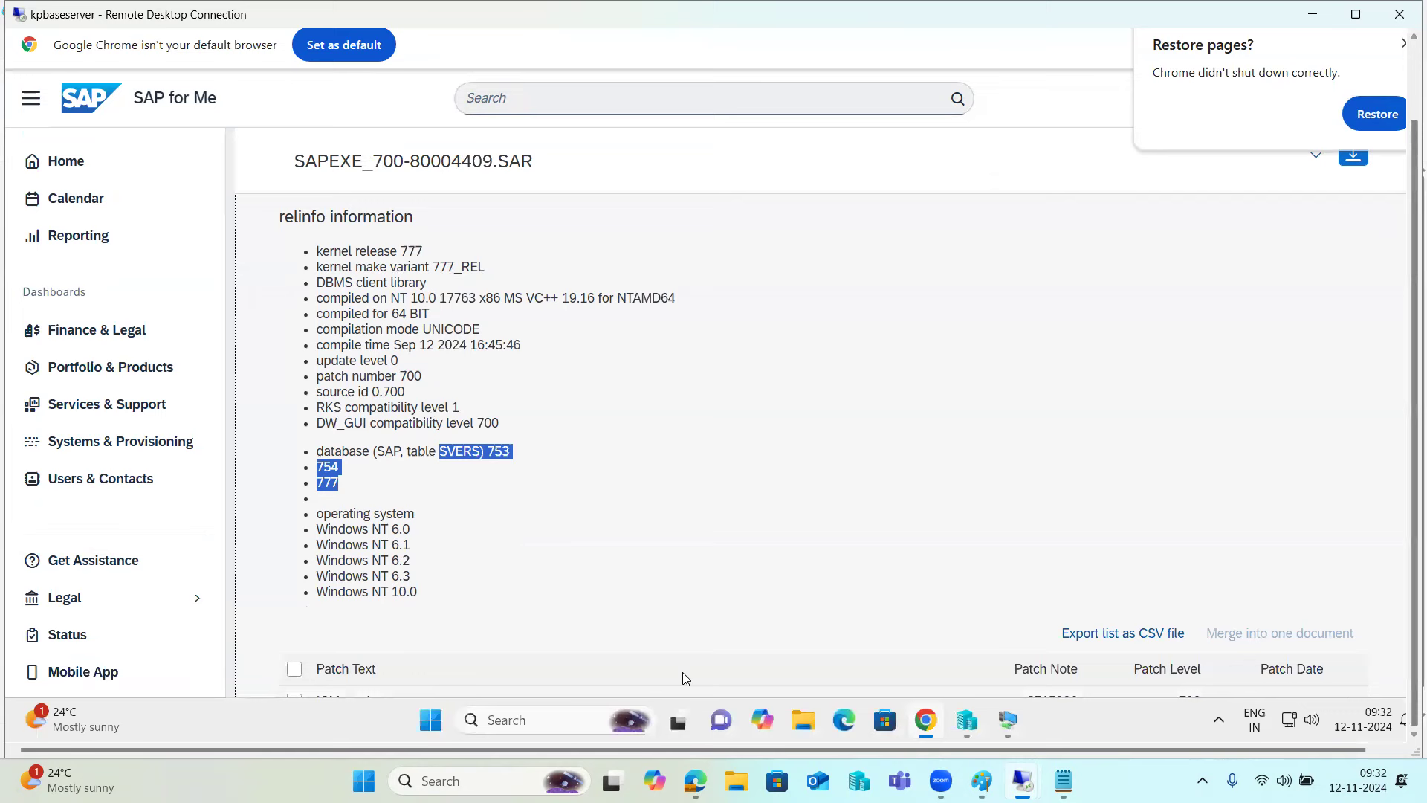
pyautogui.click(805, 721)
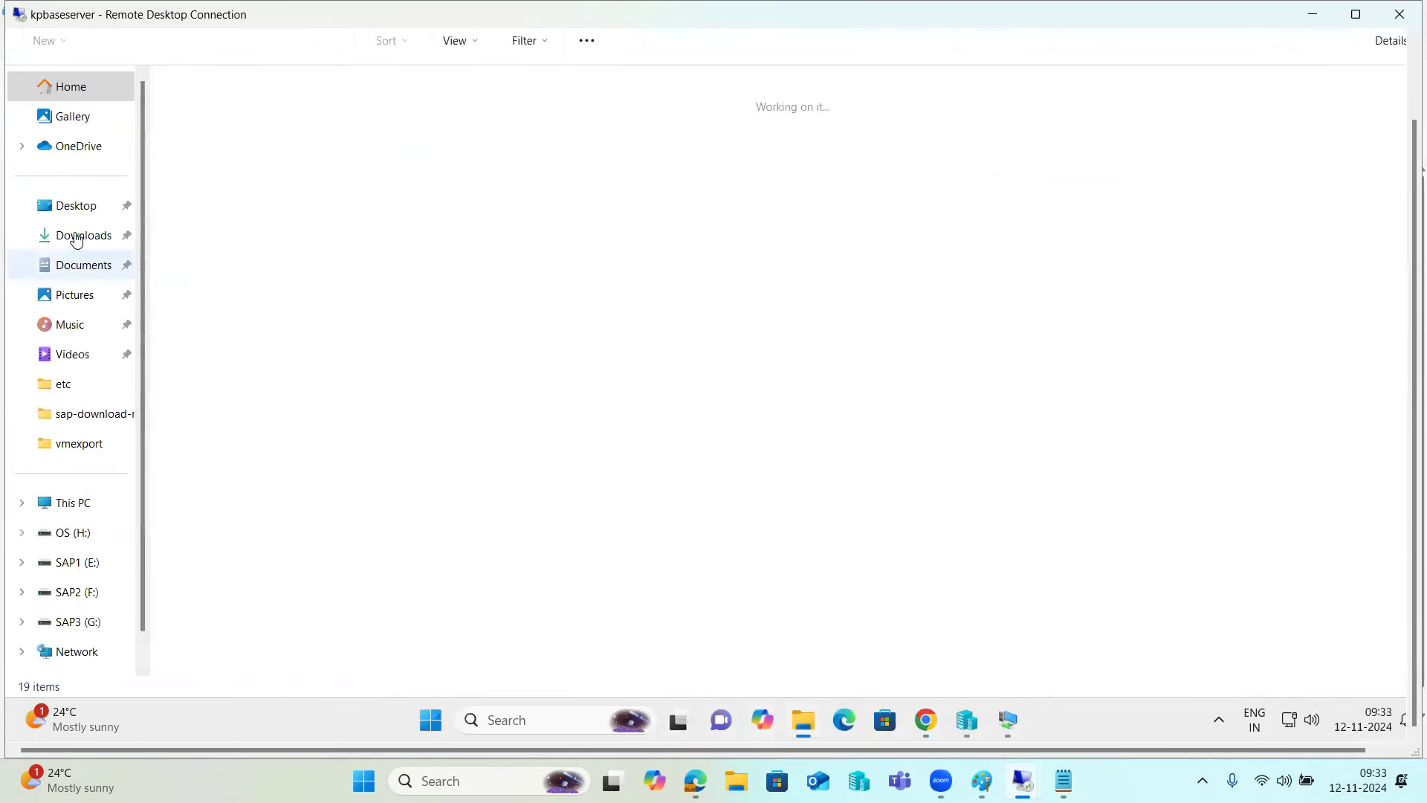
pyautogui.click(78, 237)
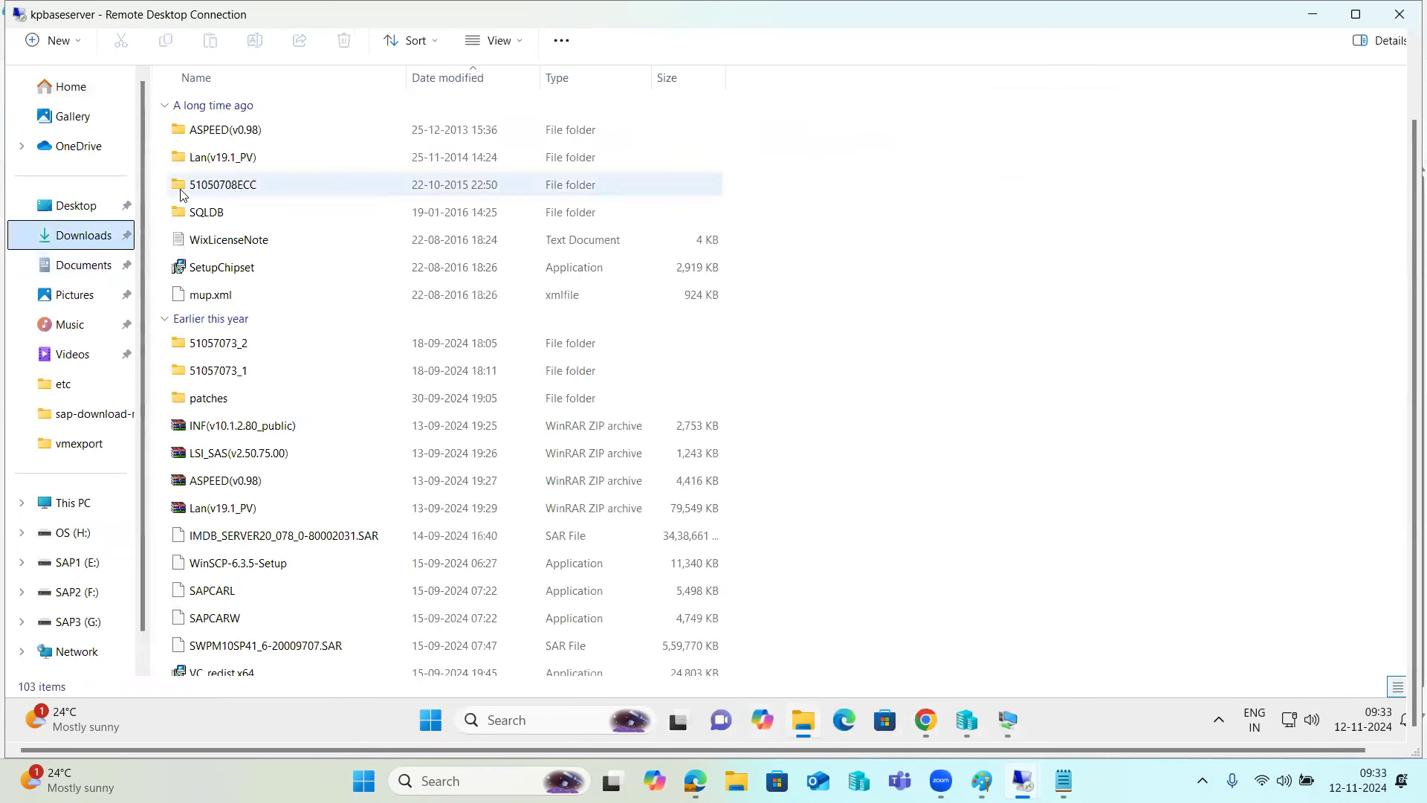
pyautogui.click(465, 84)
pyautogui.click(301, 131)
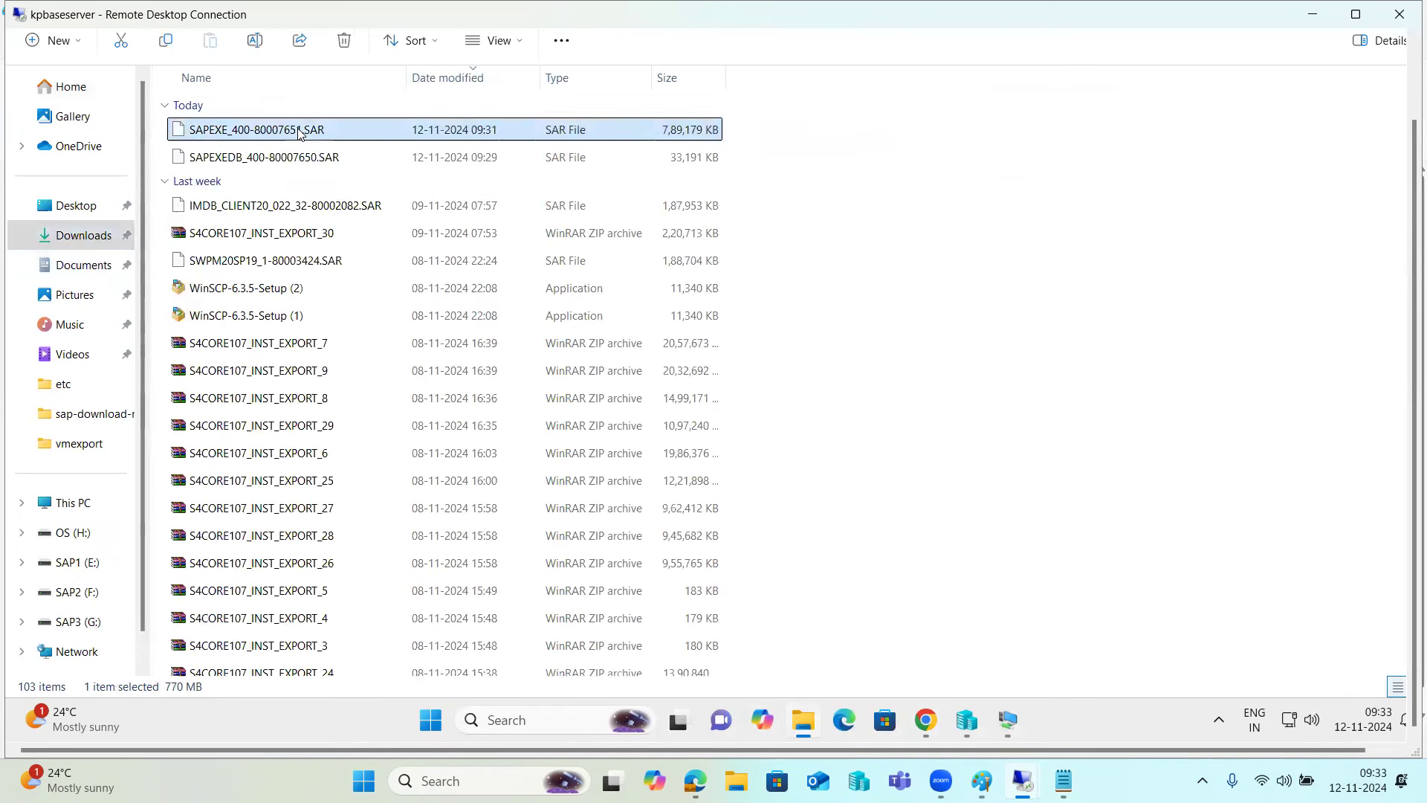
pyautogui.keyDown('shift'); pyautogui.click(295, 157); pyautogui.keyUp('shift')
pyautogui.hotkey('ctrl', 'c')
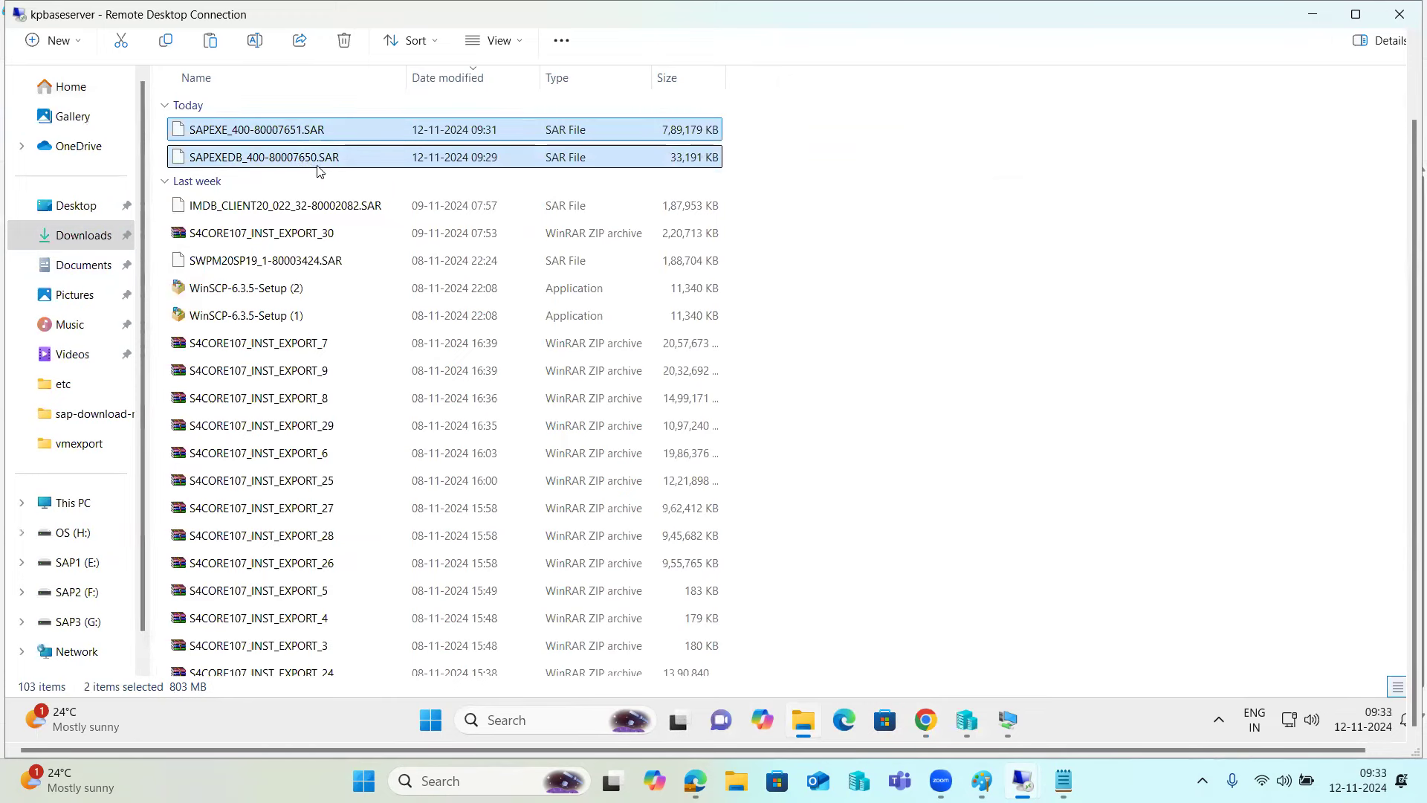
# Switch to the SAP server's remote session, create a kernel-754 folder in C:\SAPSOFTWARES and paste the two copied SAR files into it.
pyautogui.click(1008, 719)
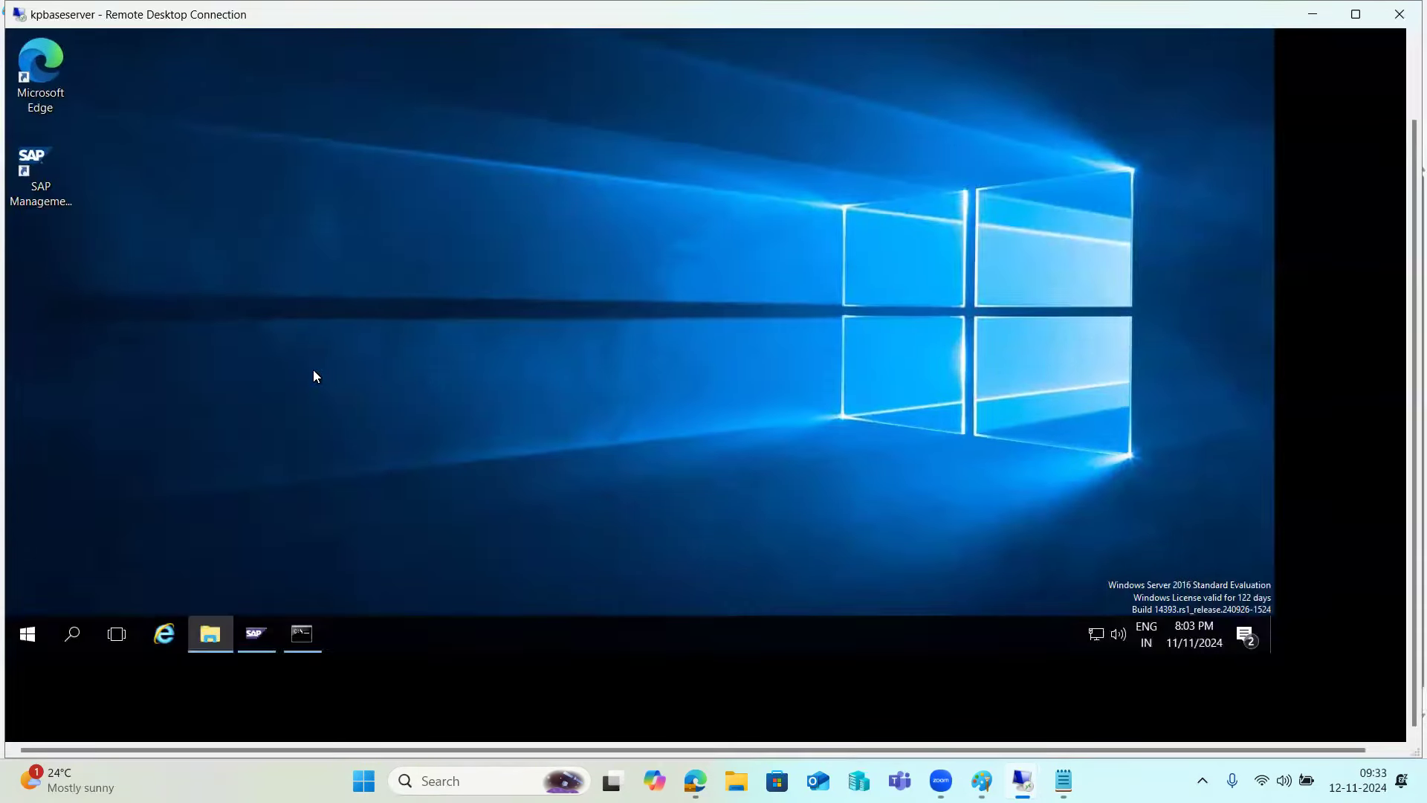
pyautogui.click(222, 716)
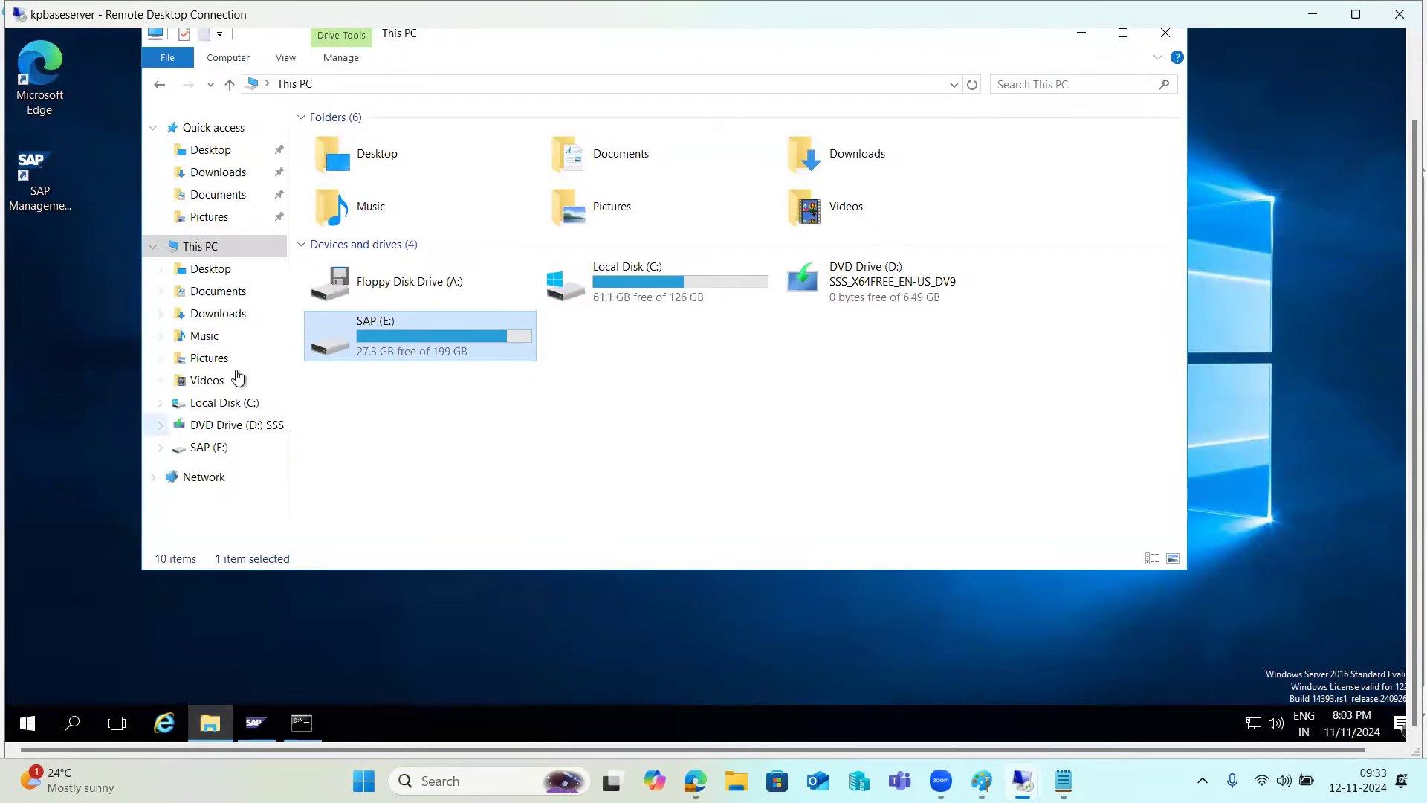
pyautogui.click(625, 296)
pyautogui.doubleClick(624, 295)
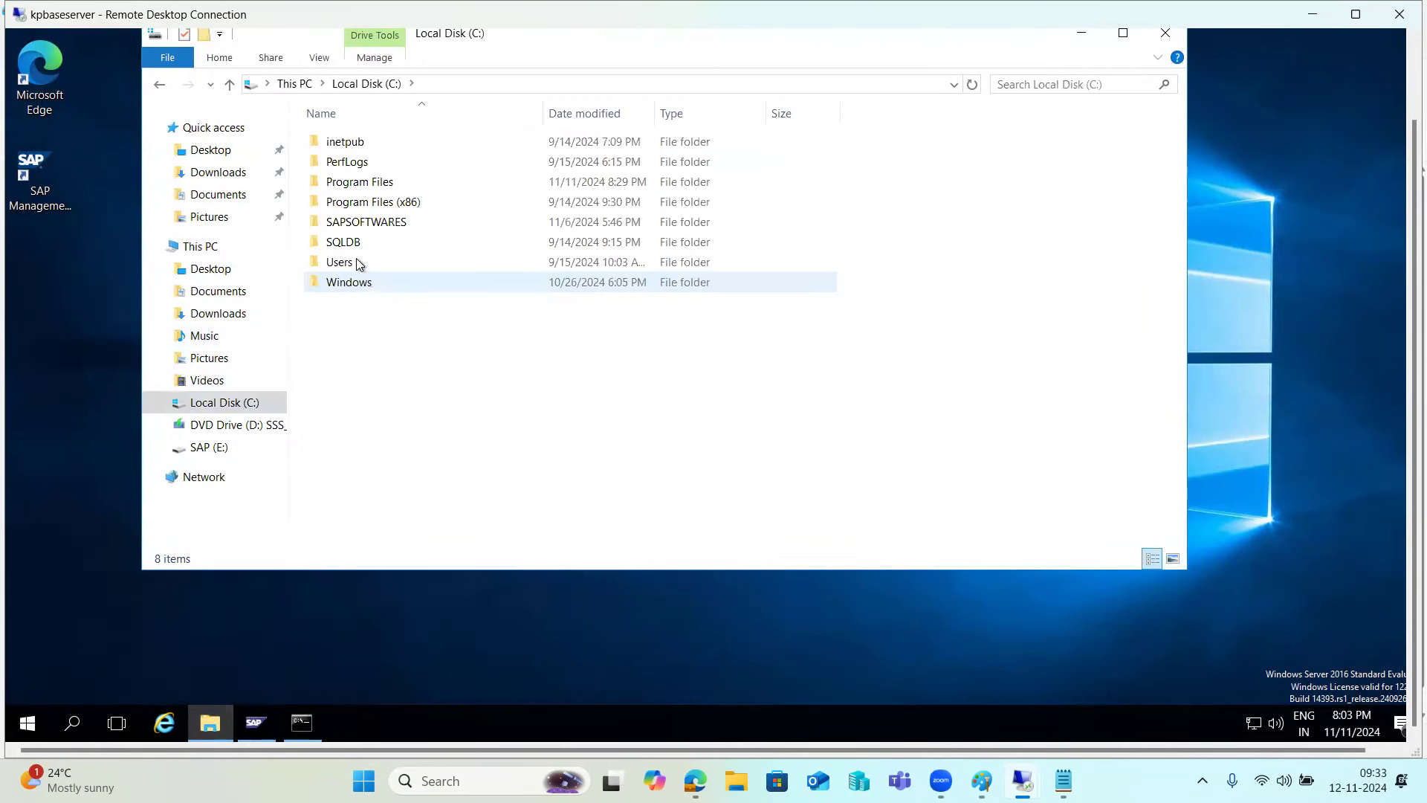
pyautogui.doubleClick(346, 223)
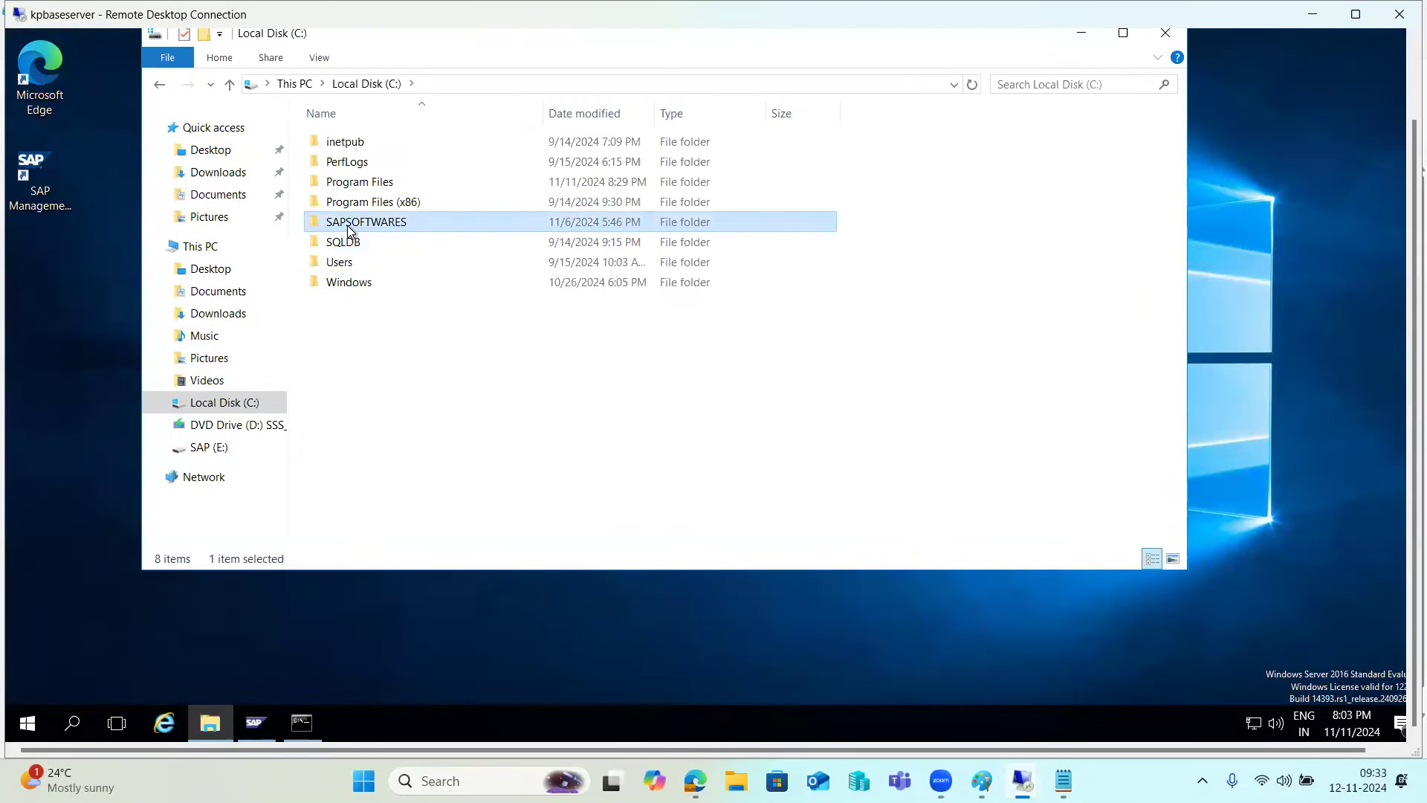
pyautogui.rightClick(381, 320)
pyautogui.moveTo(349, 535)
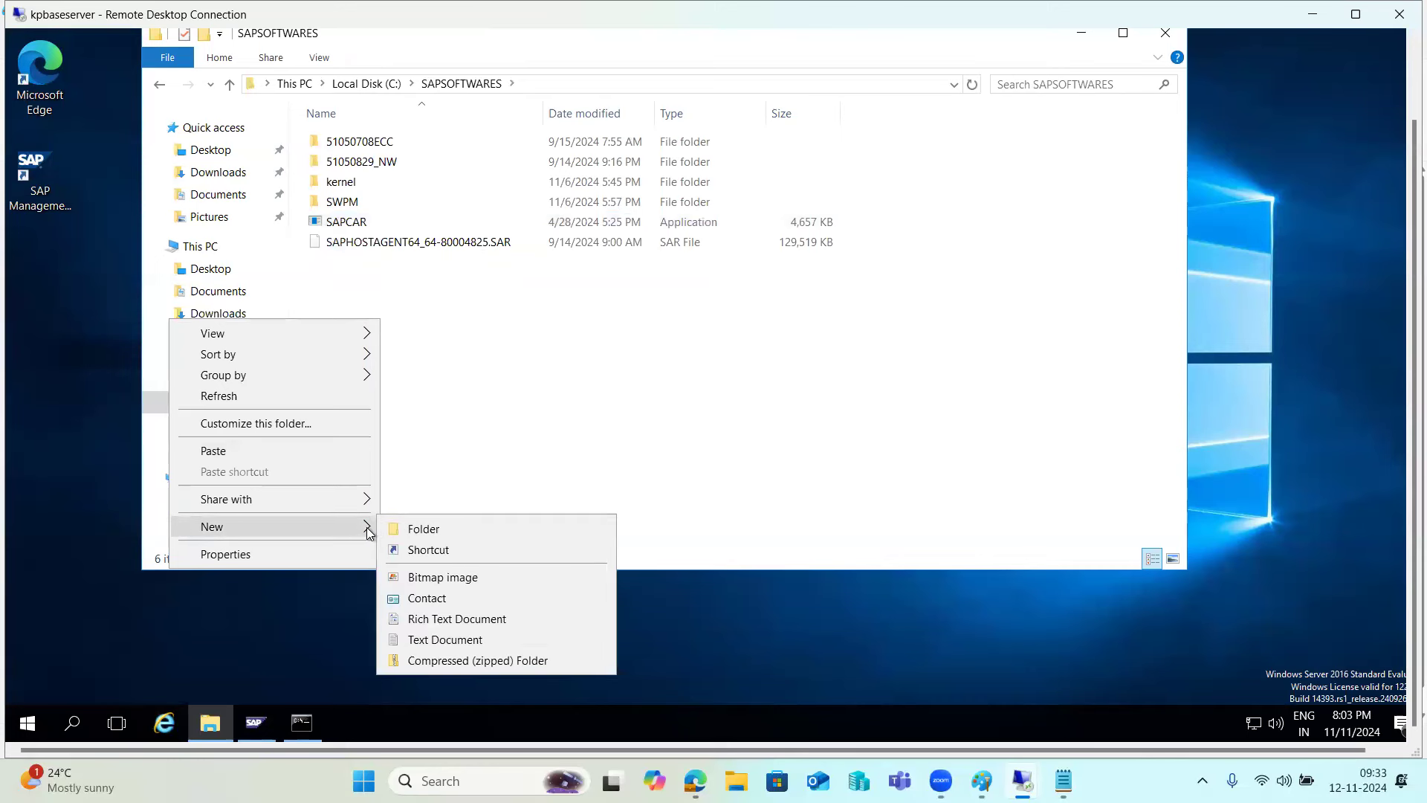
pyautogui.click(414, 528)
pyautogui.write('k')
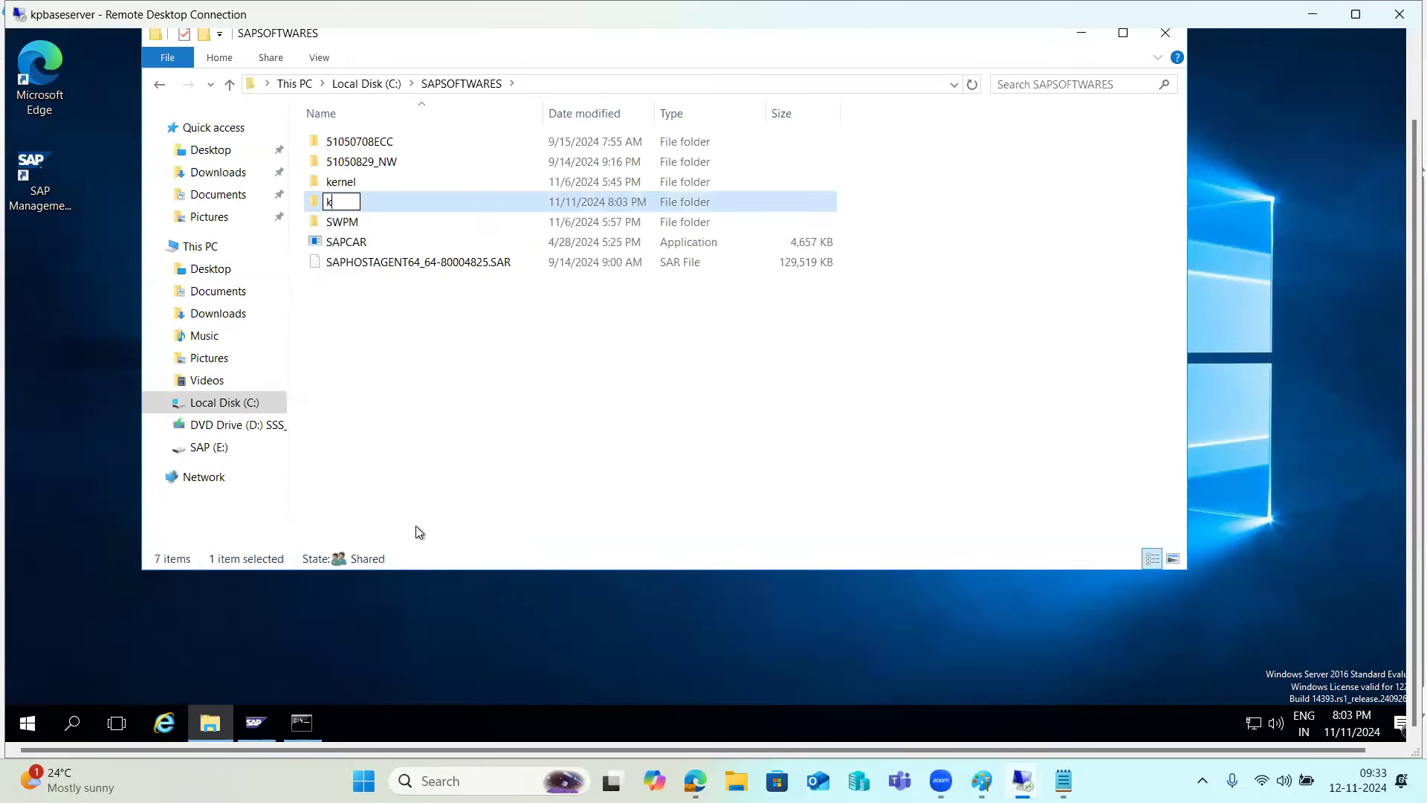
pyautogui.write('ernel-754')
pyautogui.click(448, 439)
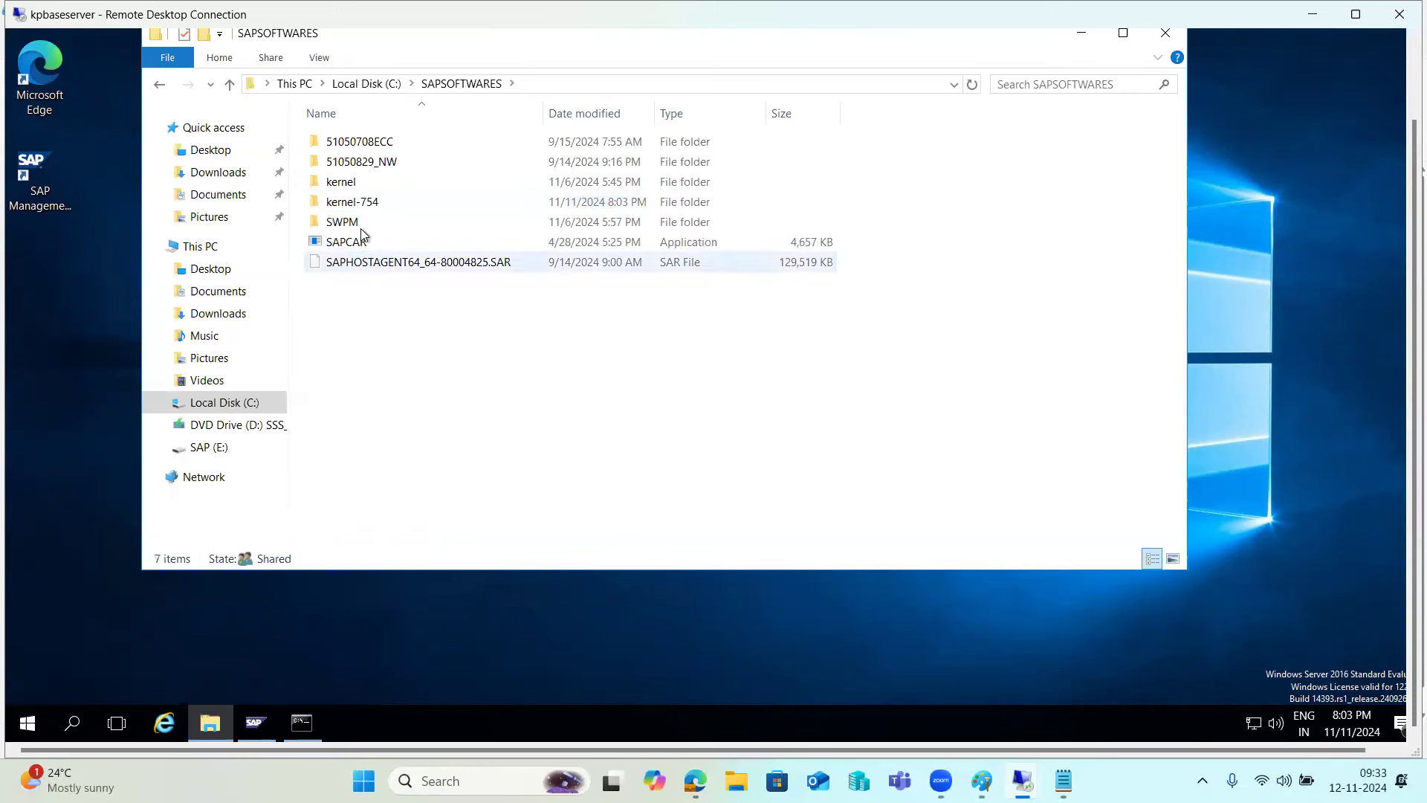
pyautogui.doubleClick(356, 205)
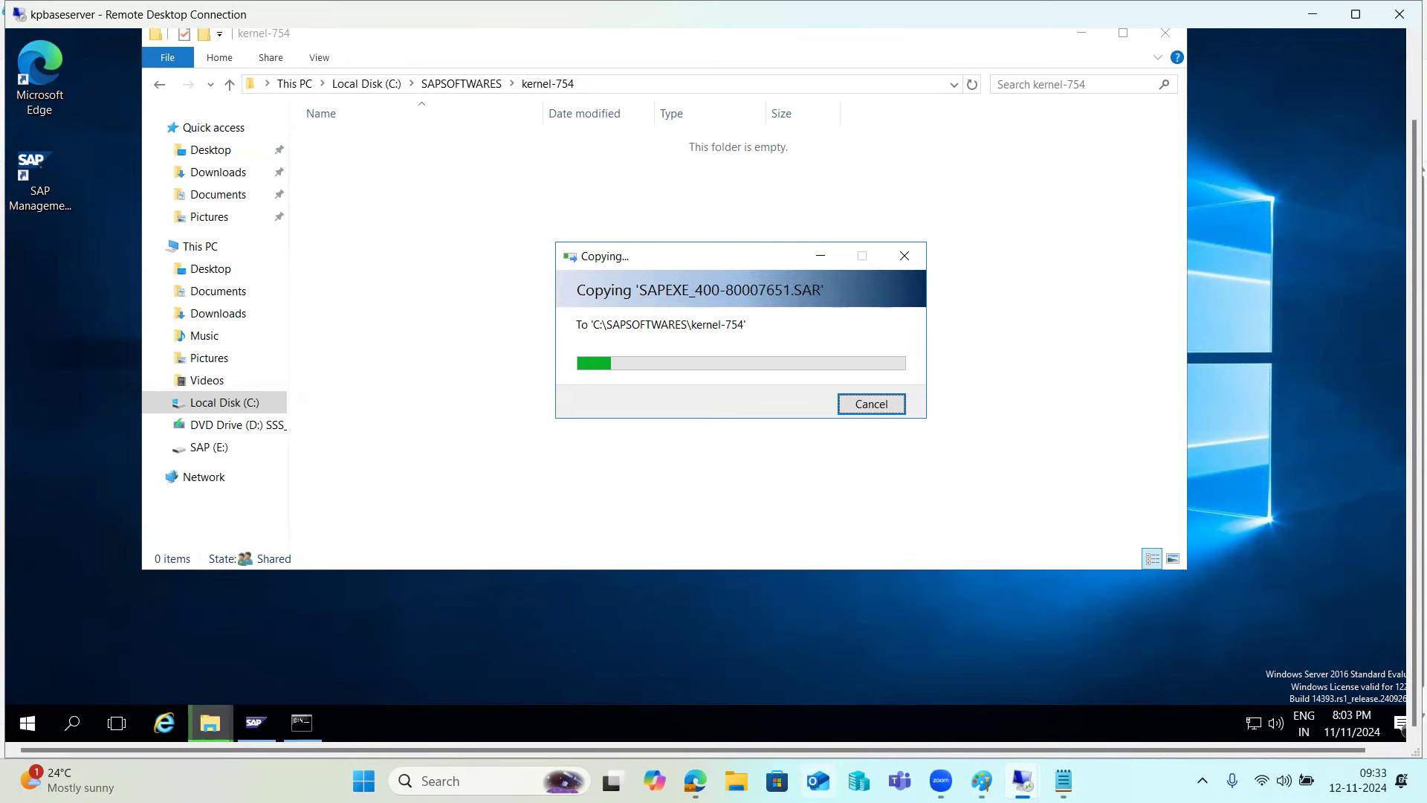
# Switch to the Paint notes and add "5)Extract kernel files using SAPCAR command" and "6)stop sap for kernel" as new lines.
pyautogui.click(982, 781)
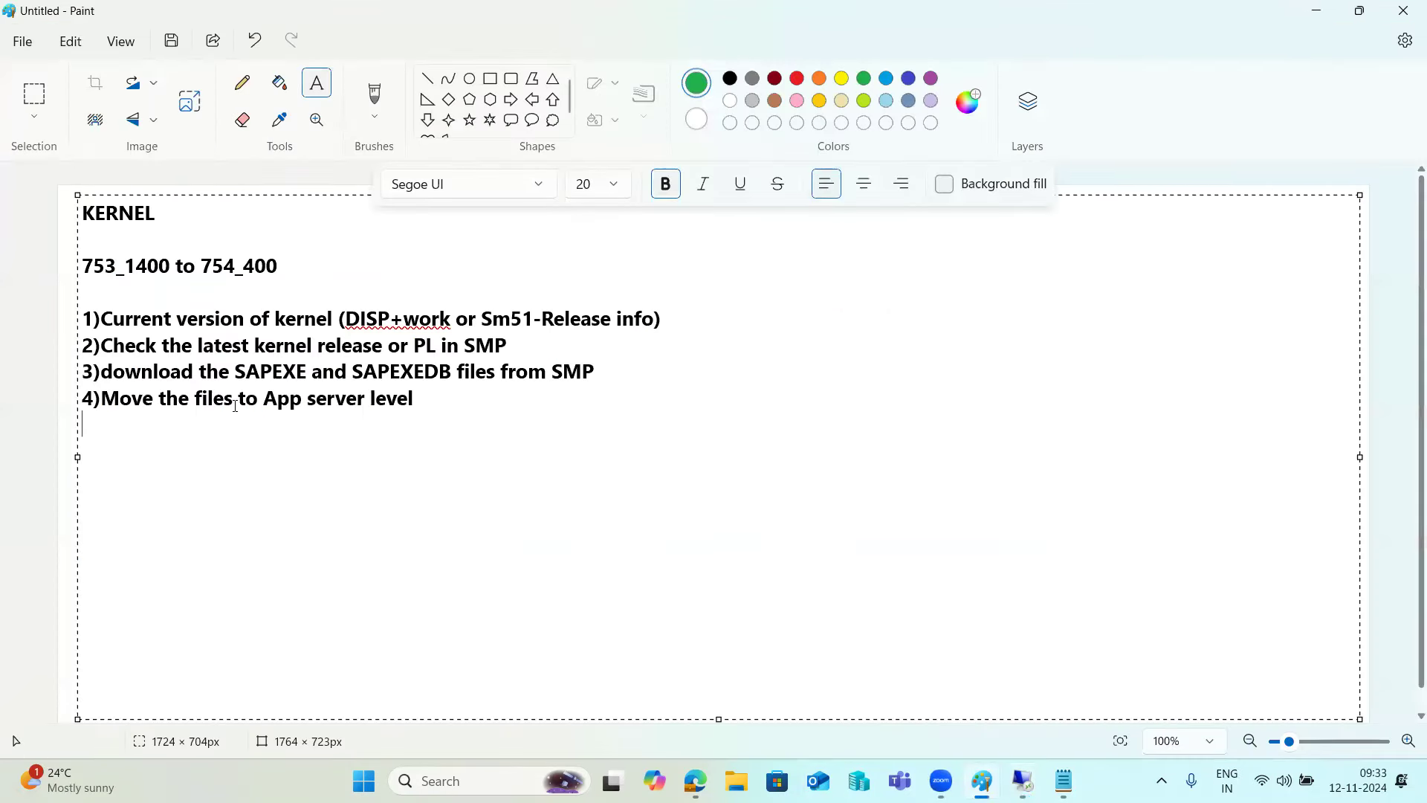
pyautogui.write('5)Extract kernel file')
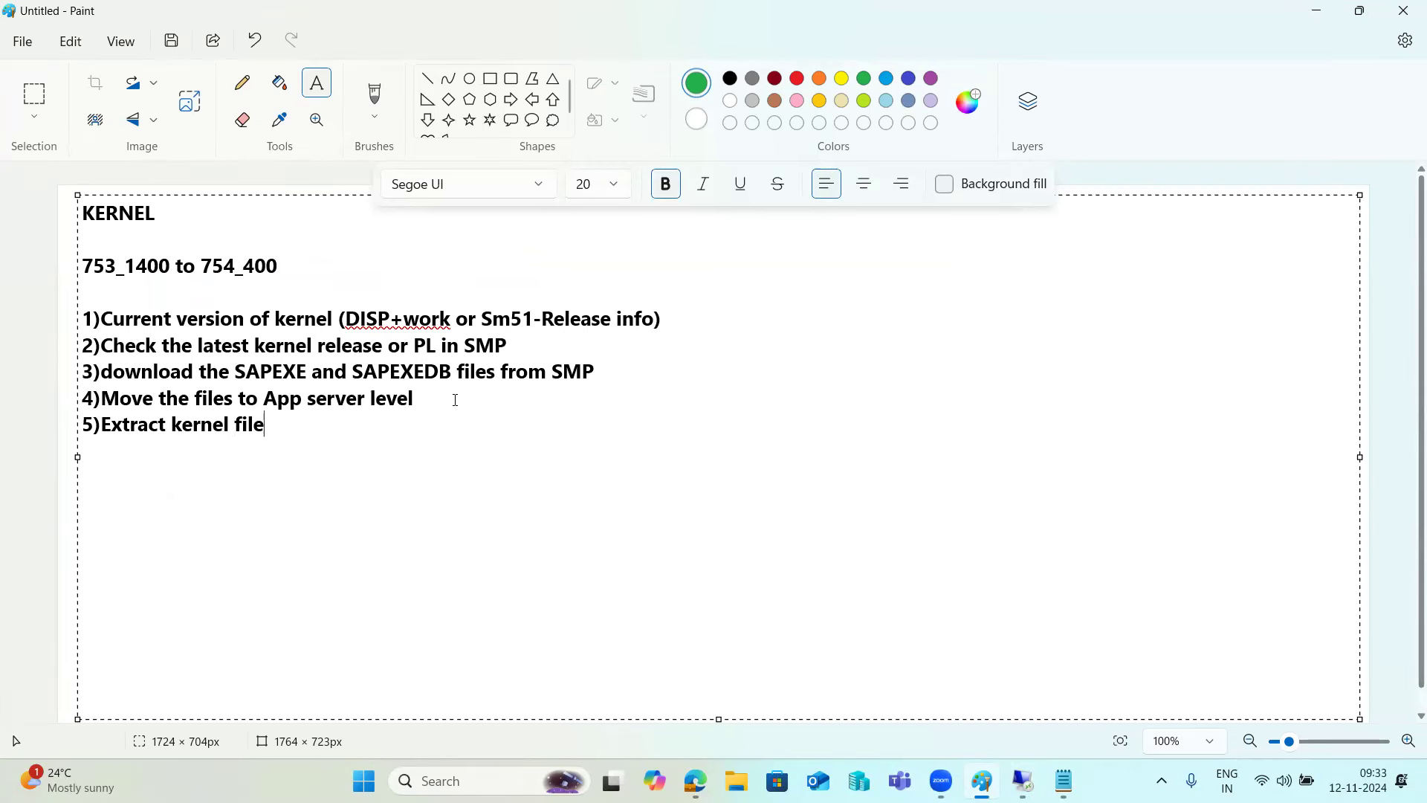
pyautogui.write('s using SAP')
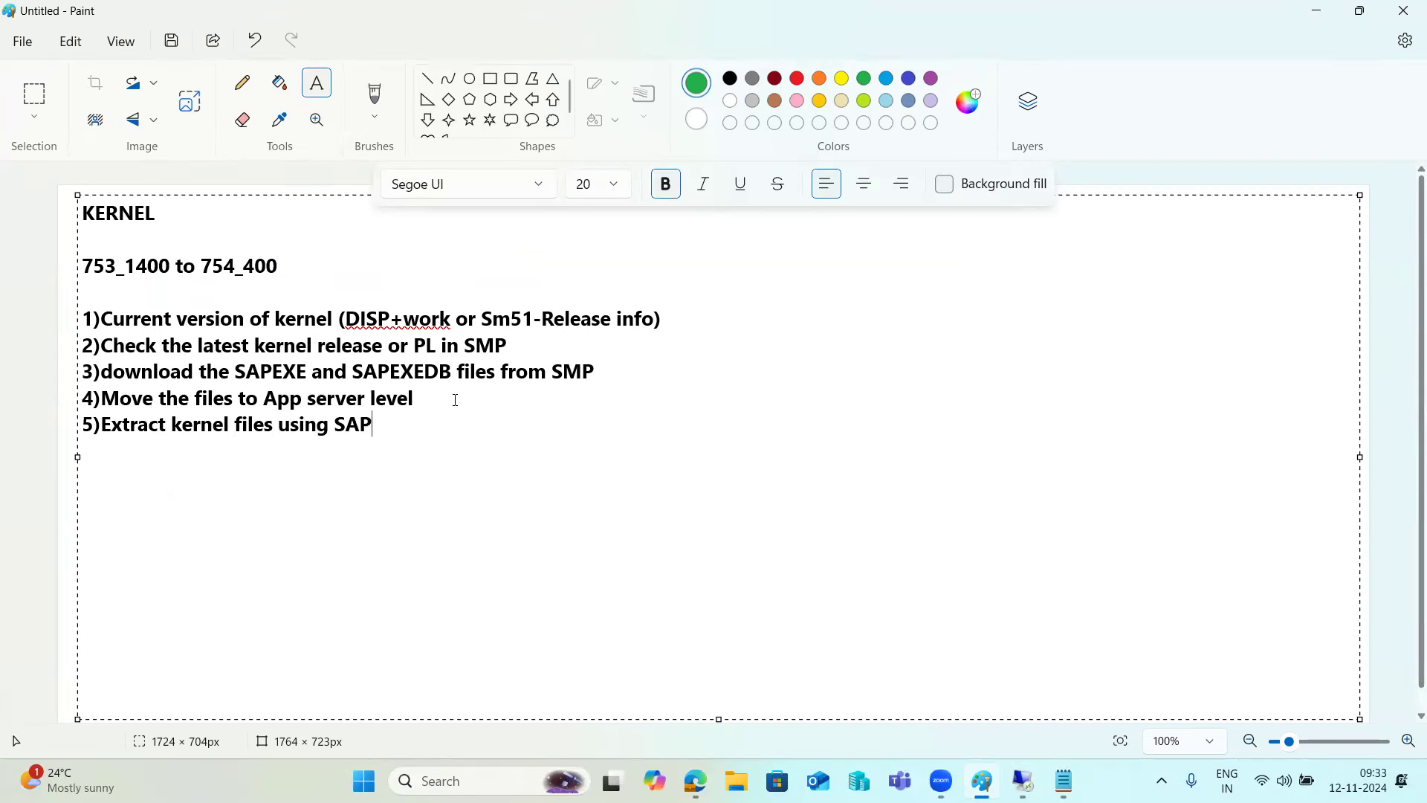
pyautogui.write('CAR command')
pyautogui.write(' 6)')
pyautogui.write('st')
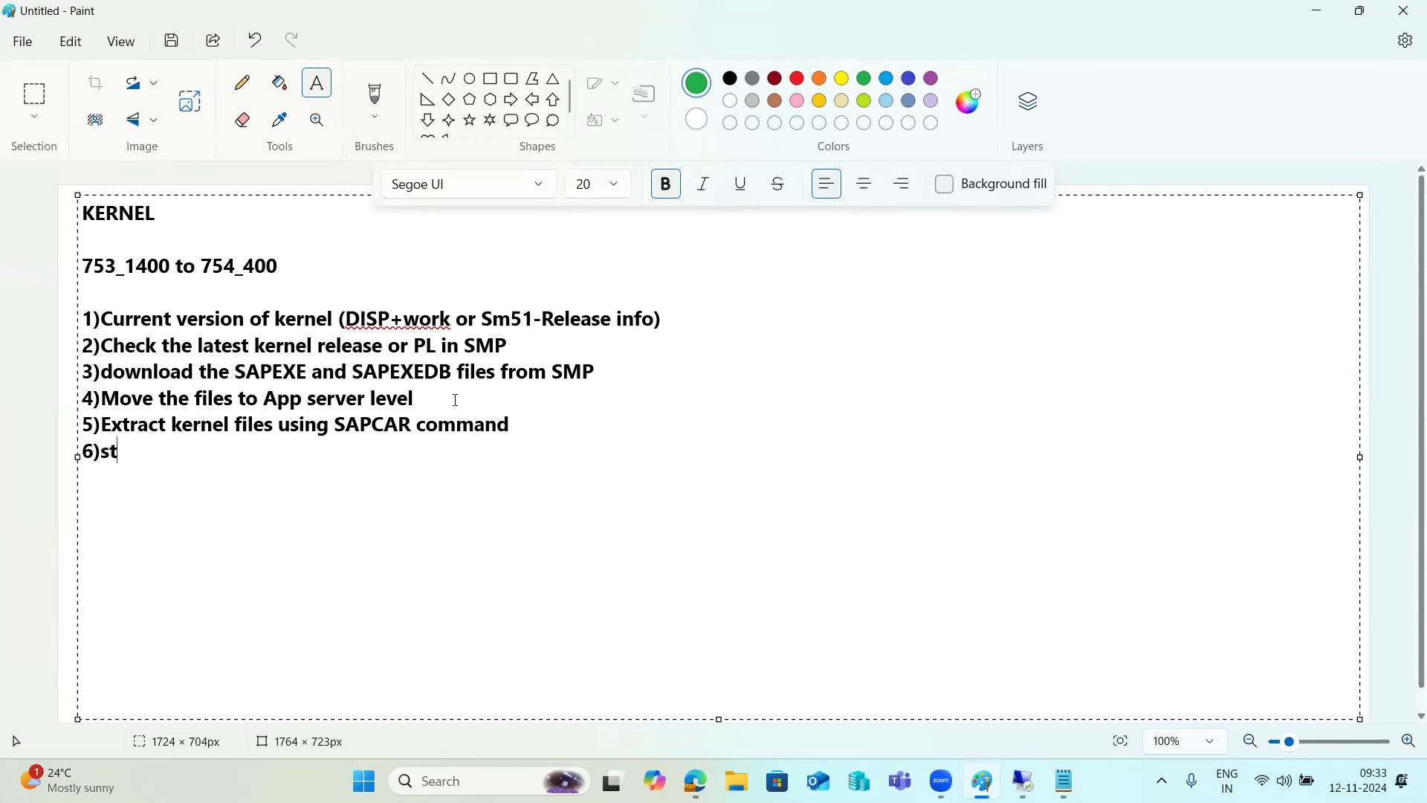
pyautogui.write('op sap for kernel')
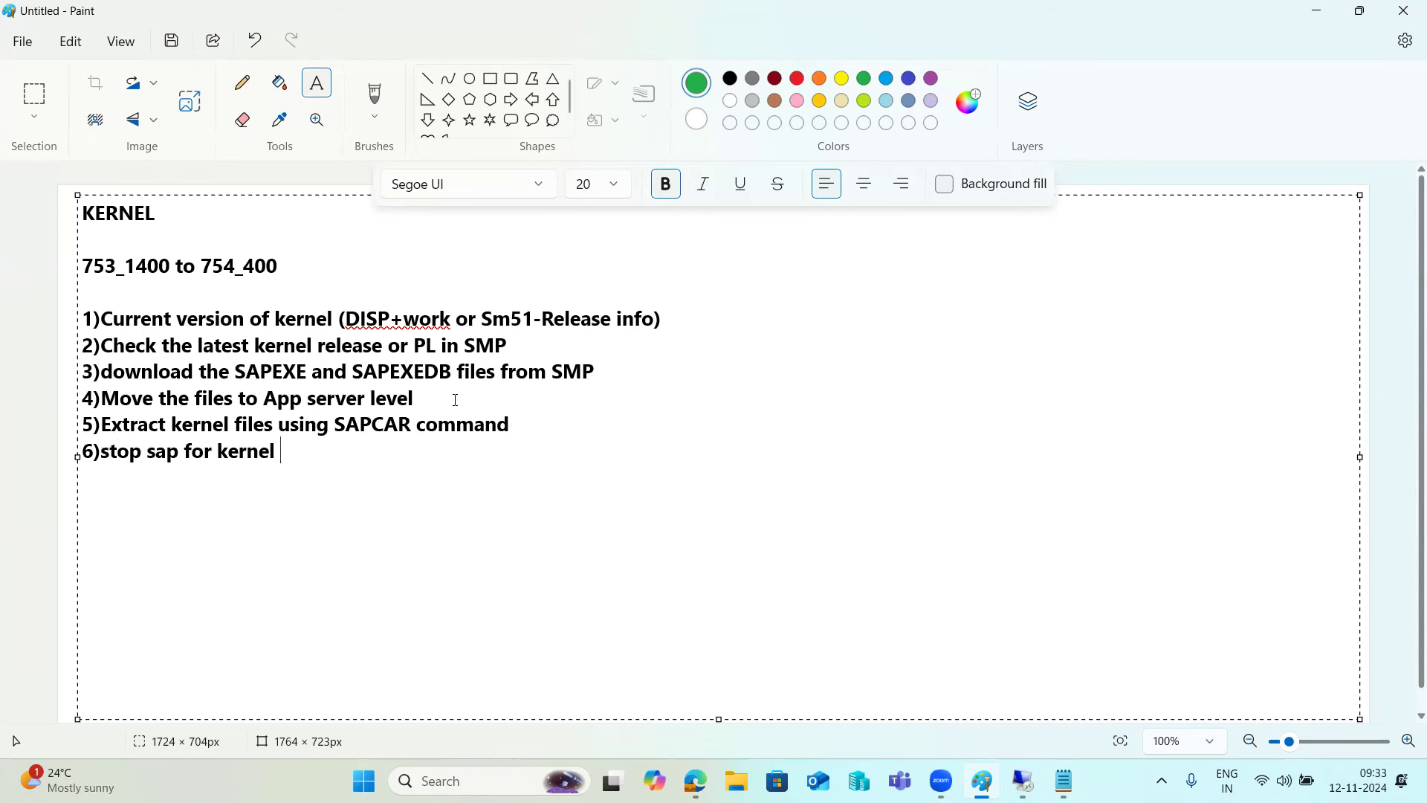
# Add the lines "7)Take backup of existing kernel" and "8)Replace the new kernel into existing exe directory(SYS/EXE)" to the notes.
pyautogui.press('Return')
pyautogui.write('7)Take backup of ex')
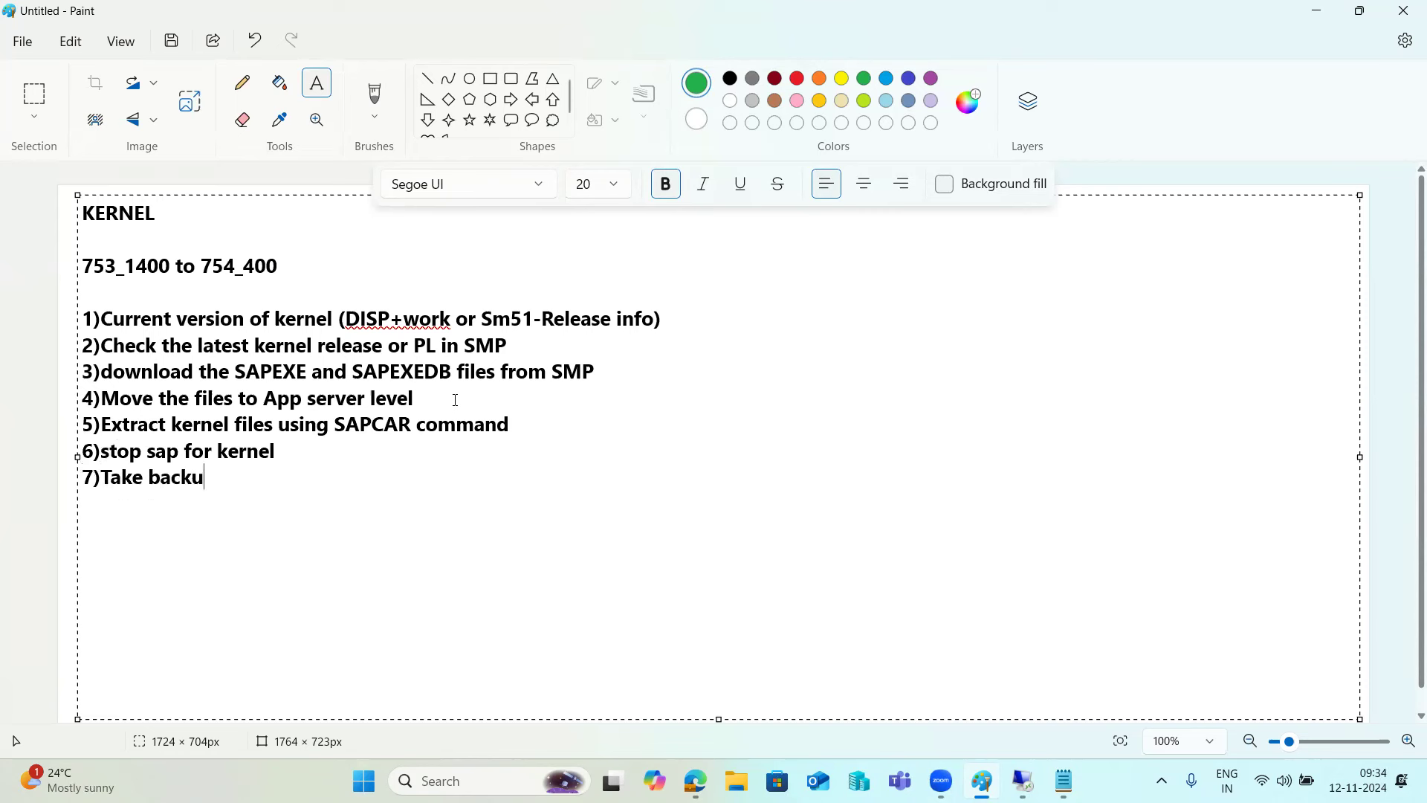
pyautogui.write('isting kernel')
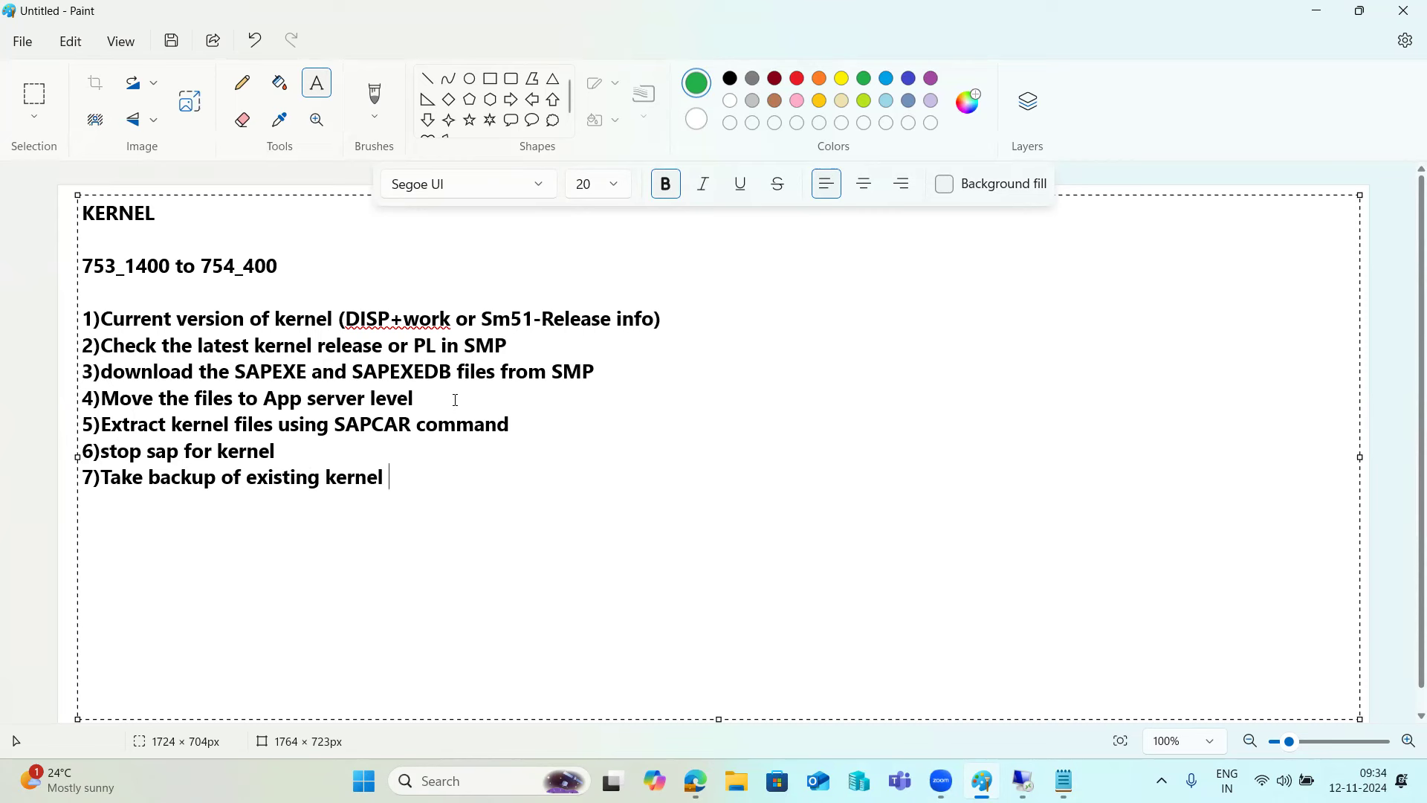
pyautogui.write('8)Replace ')
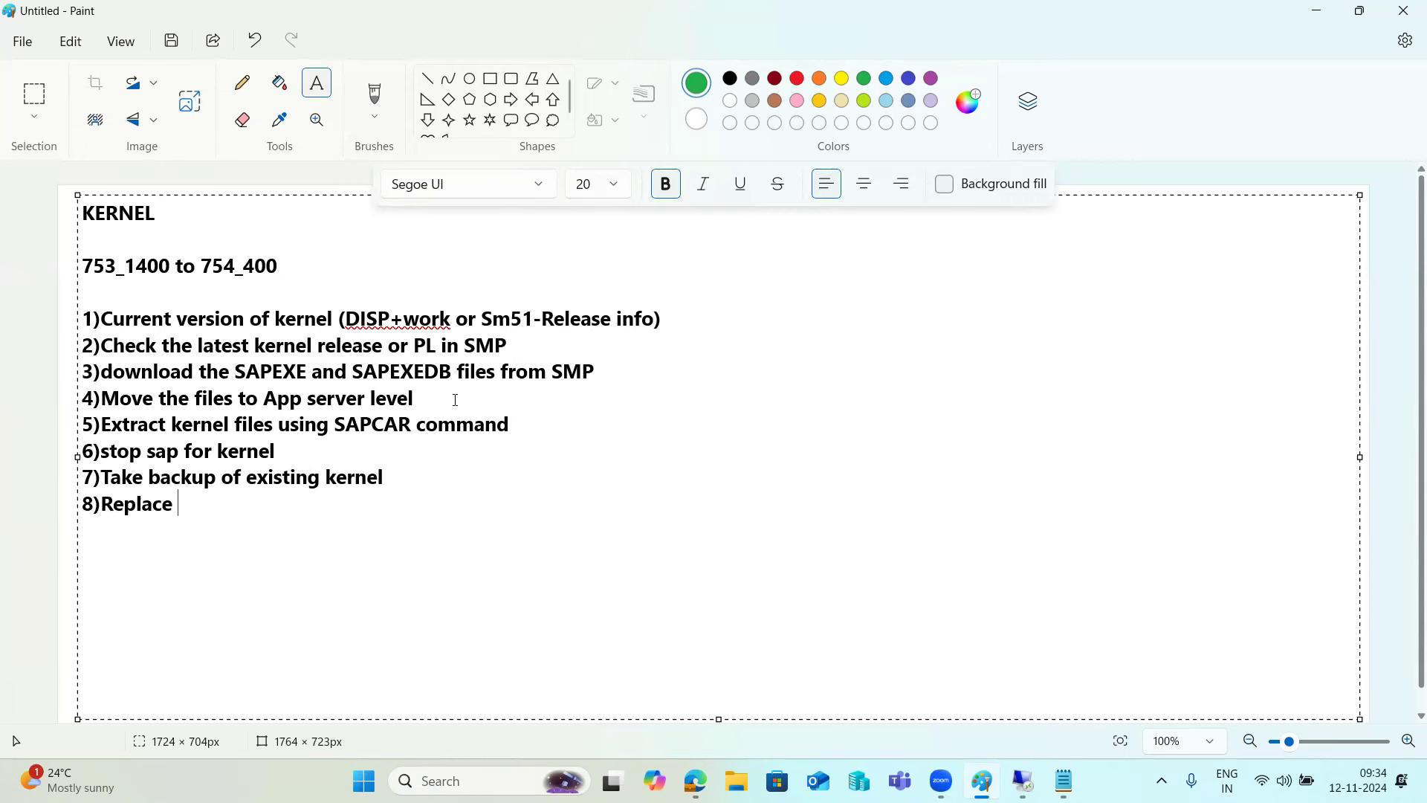
pyautogui.write('the new kernel ')
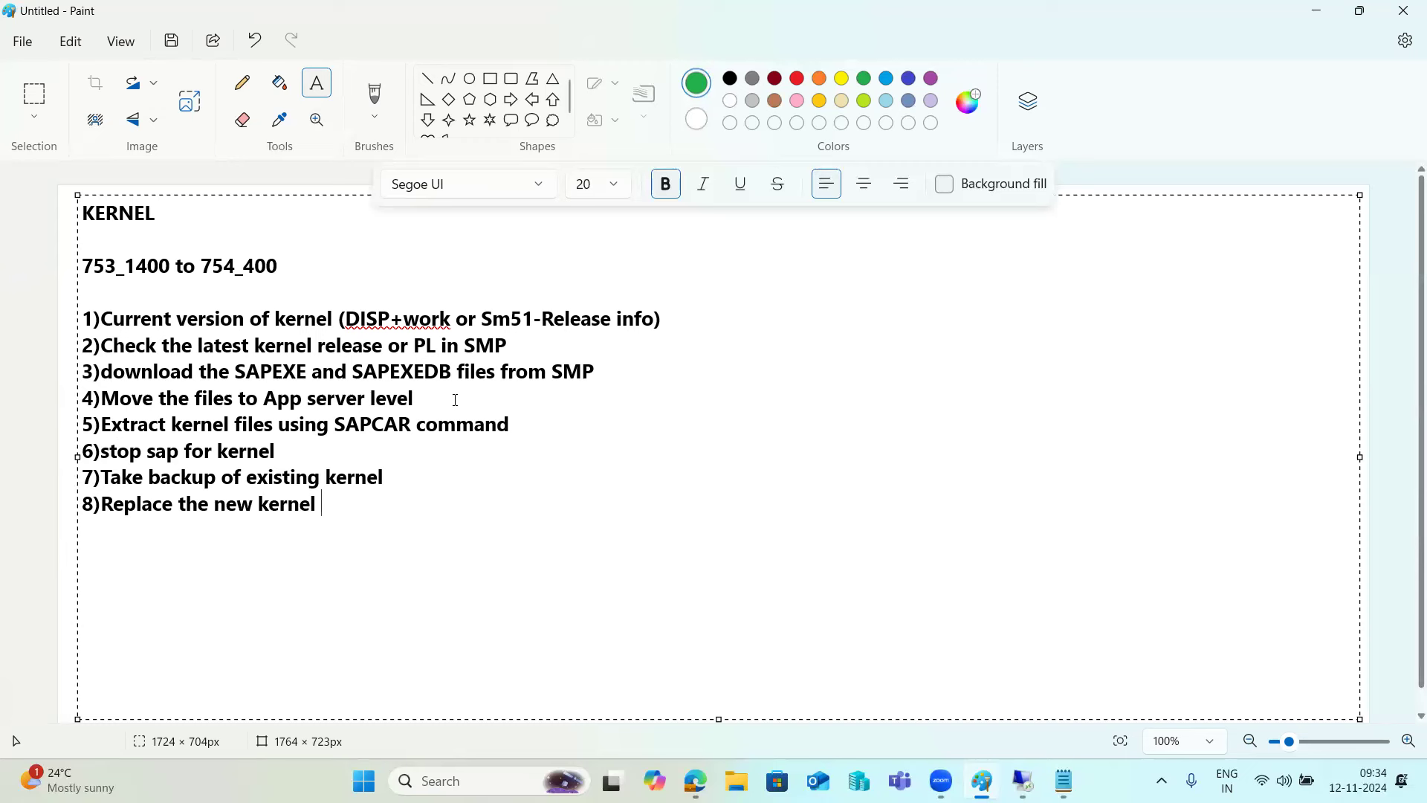
pyautogui.write('into')
pyautogui.press('BackSpace')
pyautogui.write('to existing ex')
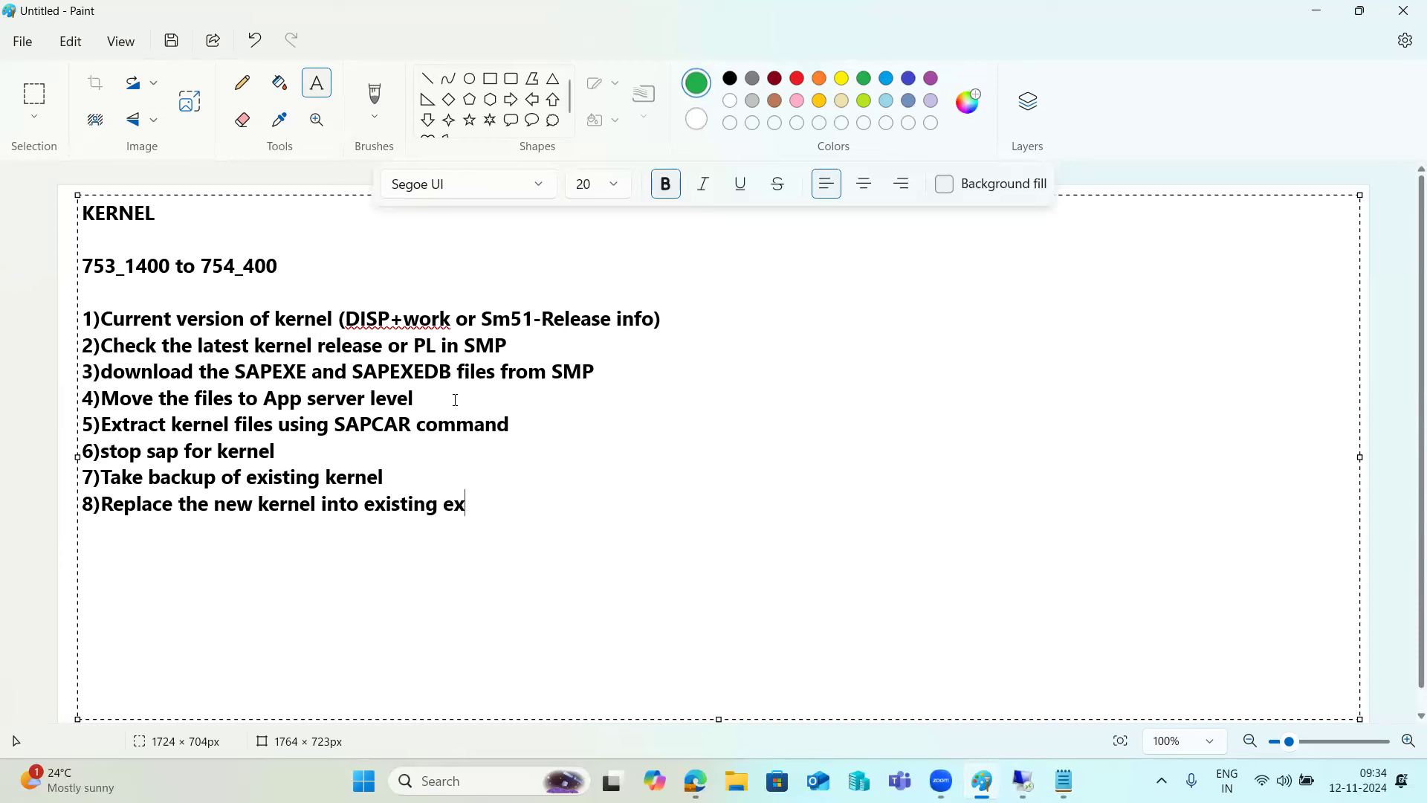
pyautogui.write('e direcotry(SYS/EXE)')
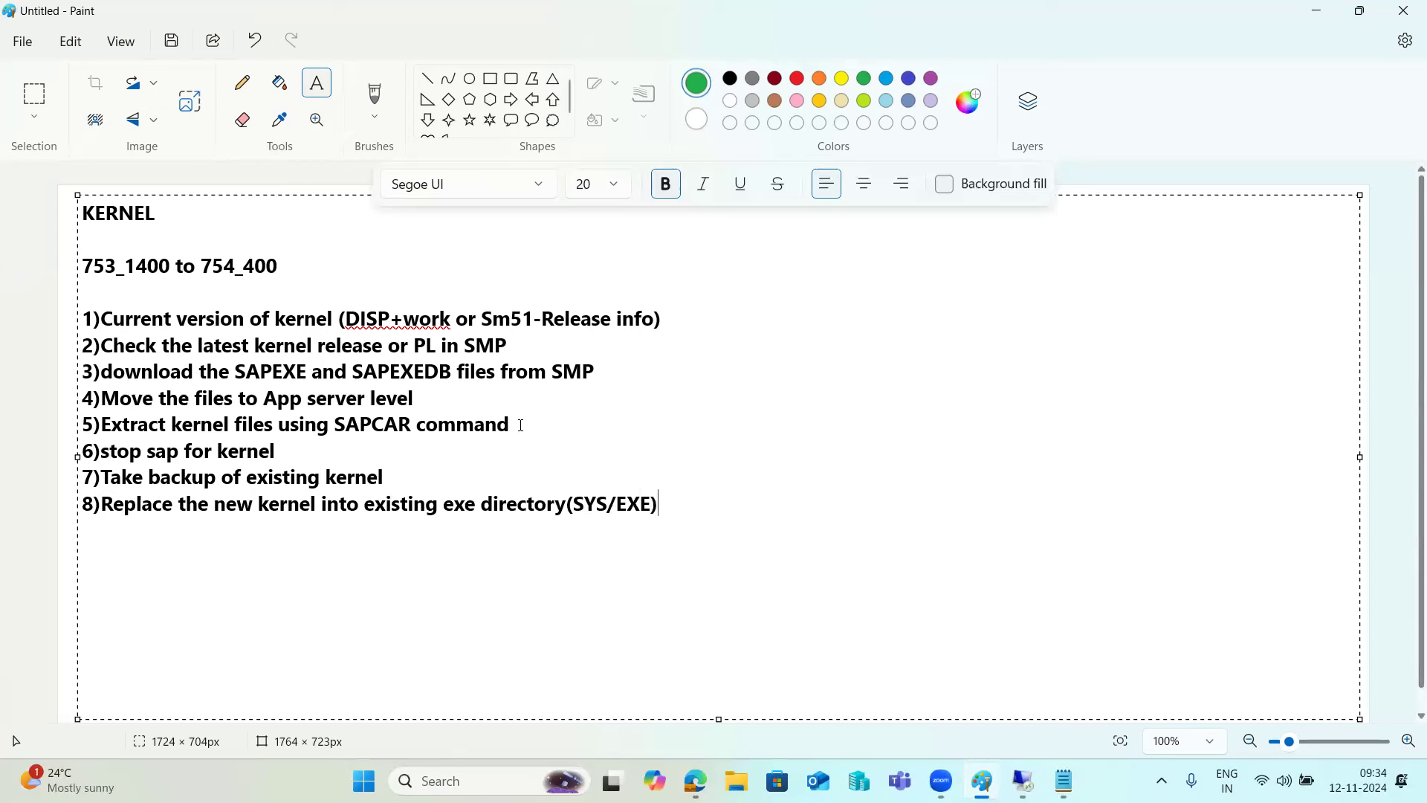
# Add the lines "9)Start the SAP" and "10)perform the health checks" at the end of the notes.
pyautogui.click(513, 505)
pyautogui.click(707, 518)
pyautogui.write('9)Start the SAP')
pyautogui.press('Return')
pyautogui.write('10)perofrm te')
pyautogui.press('BackSpace')
pyautogui.press('BackSpace')
pyautogui.press('BackSpace')
pyautogui.press('BackSpace')
pyautogui.press('BackSpace')
pyautogui.press('BackSpace')
pyautogui.press('BackSpace')
pyautogui.write('form teh')
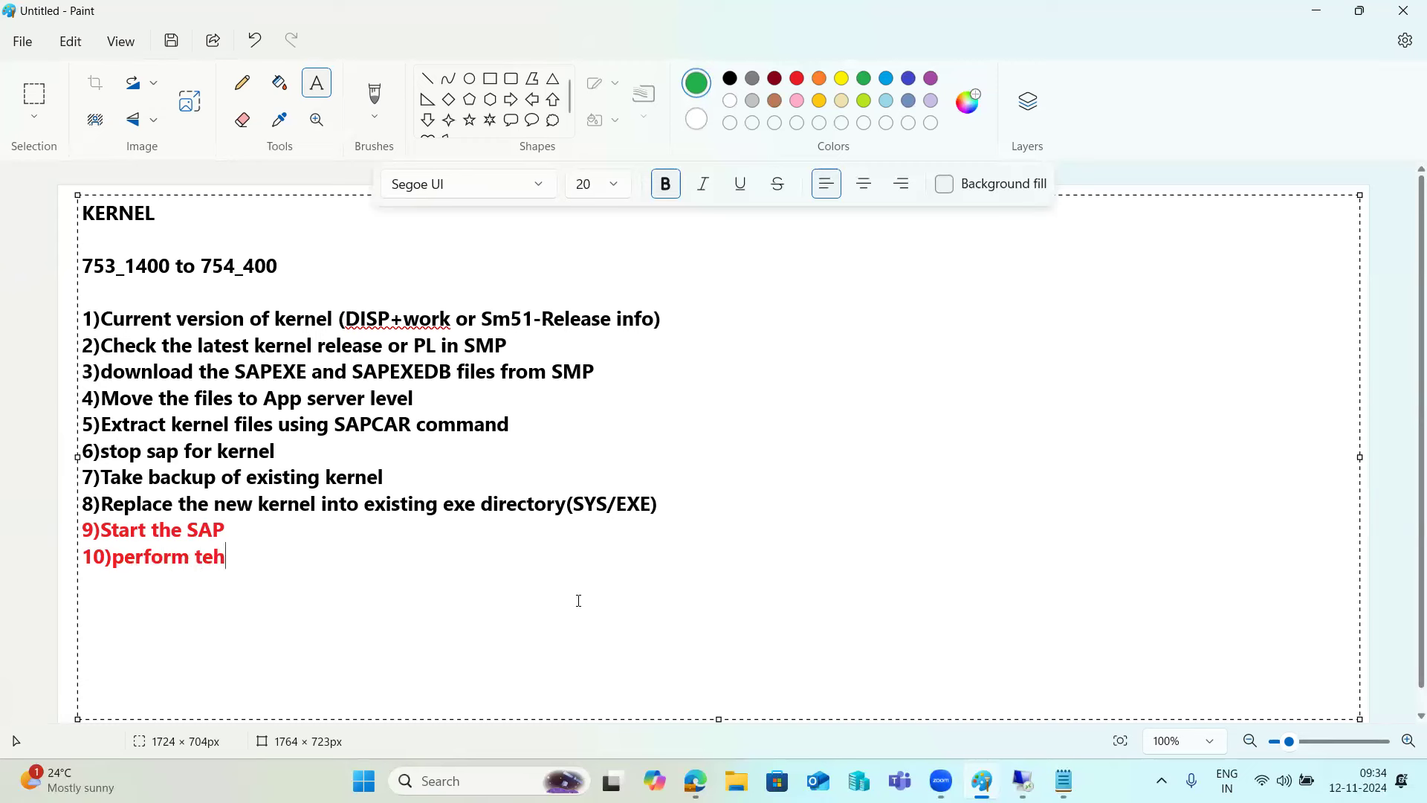
pyautogui.press('BackSpace')
pyautogui.press('BackSpace')
pyautogui.write('he heal')
pyautogui.write('th checks')
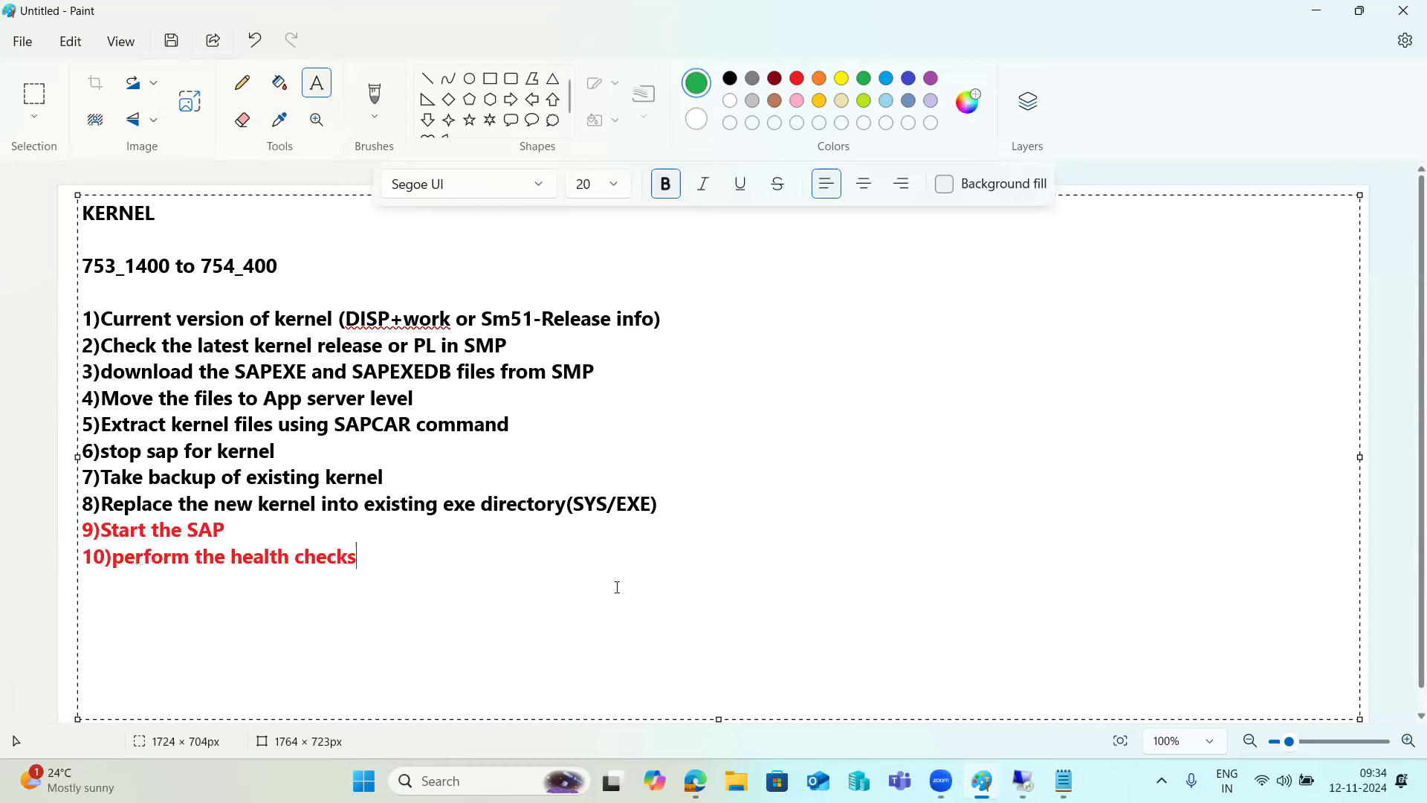
# Change the text colour of lines 9 and 10 in the notes to black.
pyautogui.moveTo(367, 577); pyautogui.dragTo(80, 529)
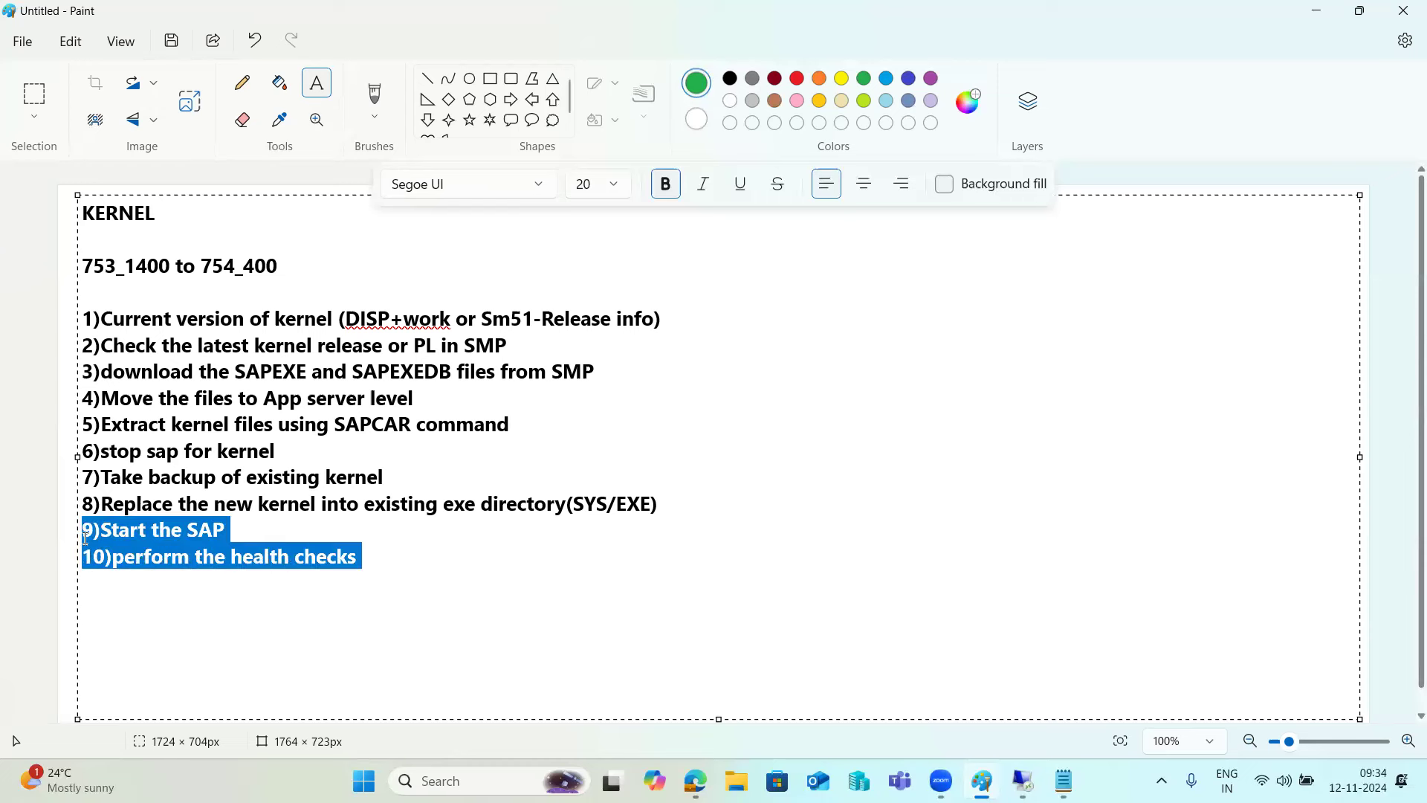
pyautogui.click(731, 79)
pyautogui.click(443, 546)
# Return to the kpbaseserver session, open a command prompt in kernel-754 and extract the SAPEXE archive with SAPCAR -xvf SAPEXE_400*.SAR.
pyautogui.moveTo(1023, 781)
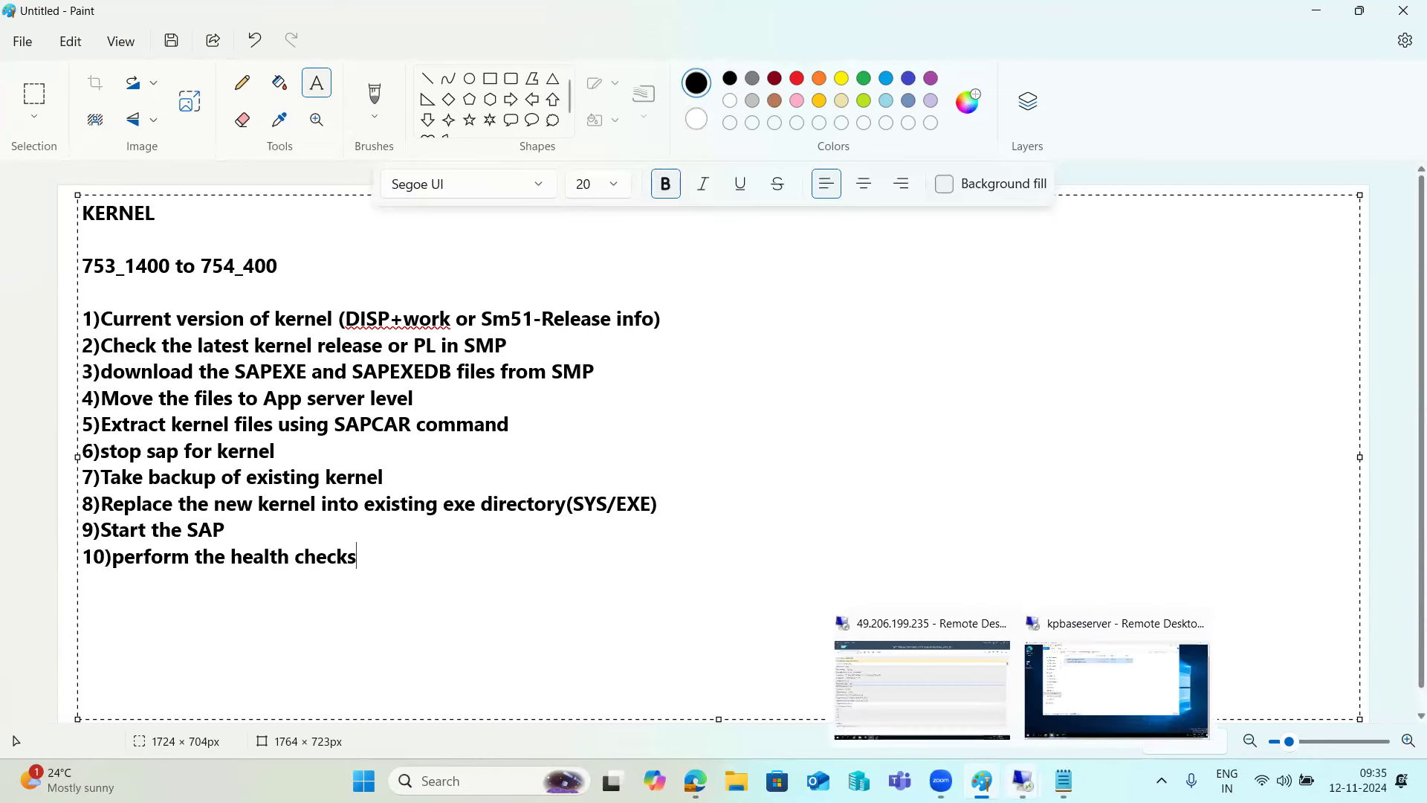
pyautogui.click(1115, 684)
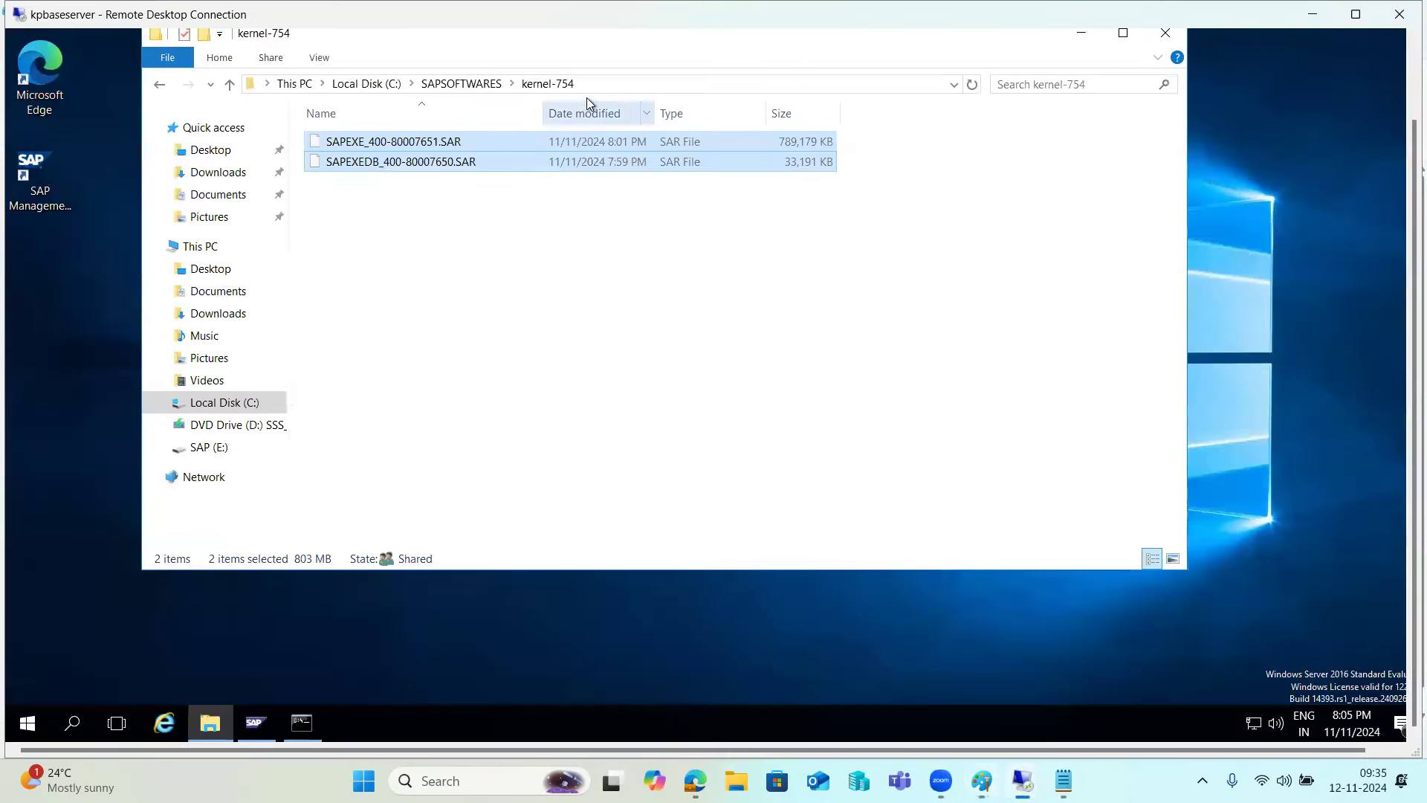
pyautogui.click(601, 84)
pyautogui.write('cmd')
pyautogui.press('Return')
pyautogui.write('SAPCAR -xvf')
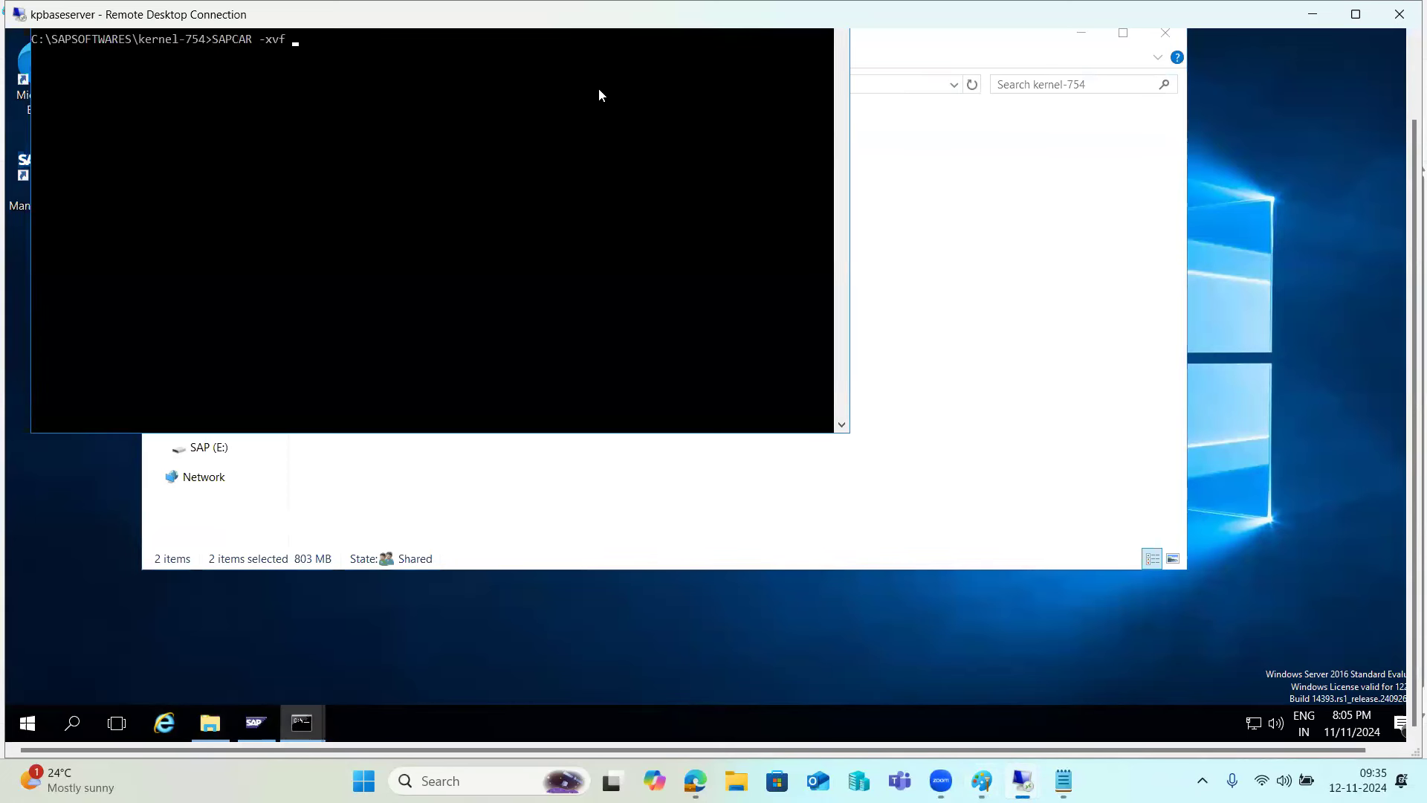
pyautogui.write(' SAPEXE_400*.SAR')
pyautogui.press('Return')
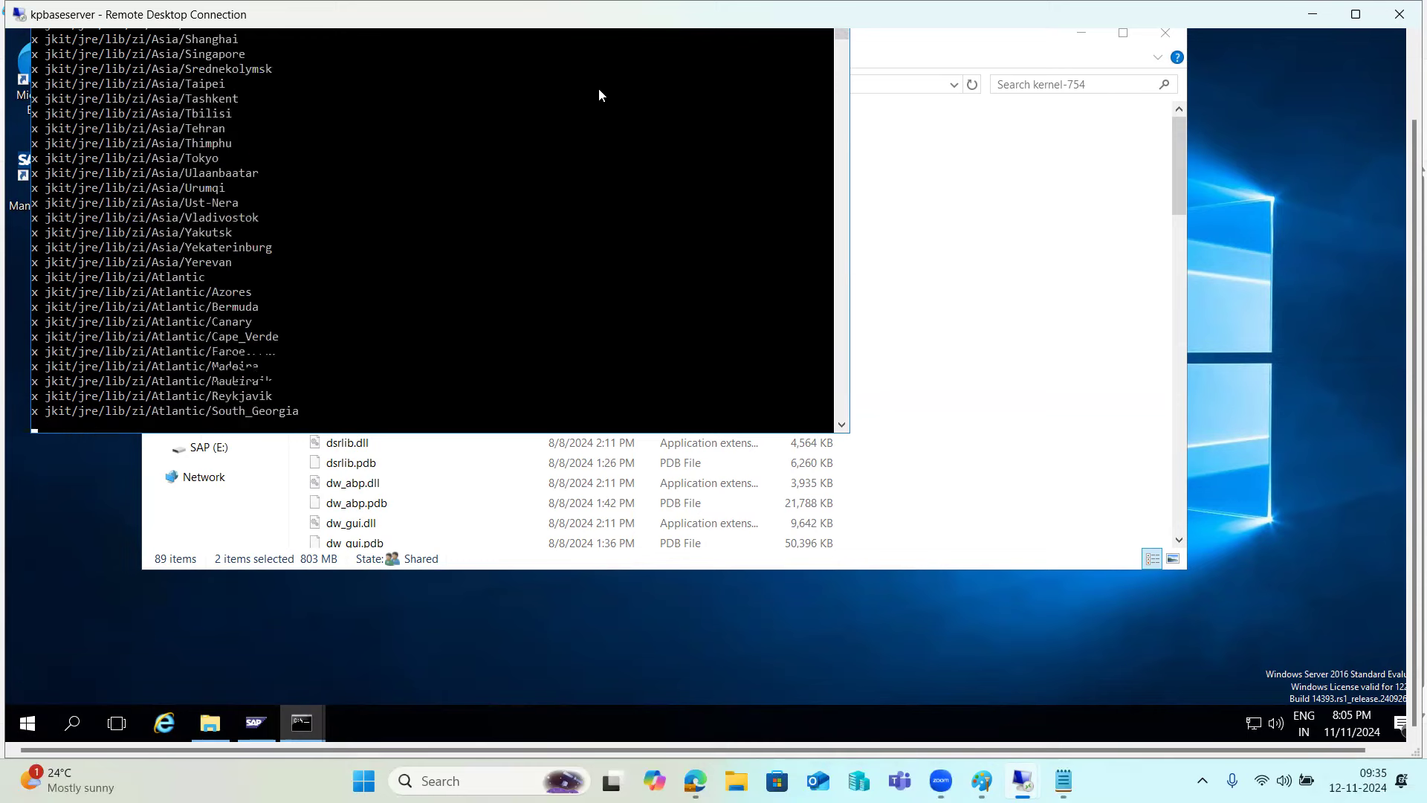
# Examine the files being extracted into kernel-754 and the NW1 instances in the SAP Management Console, and return to the command prompt.
pyautogui.click(635, 509)
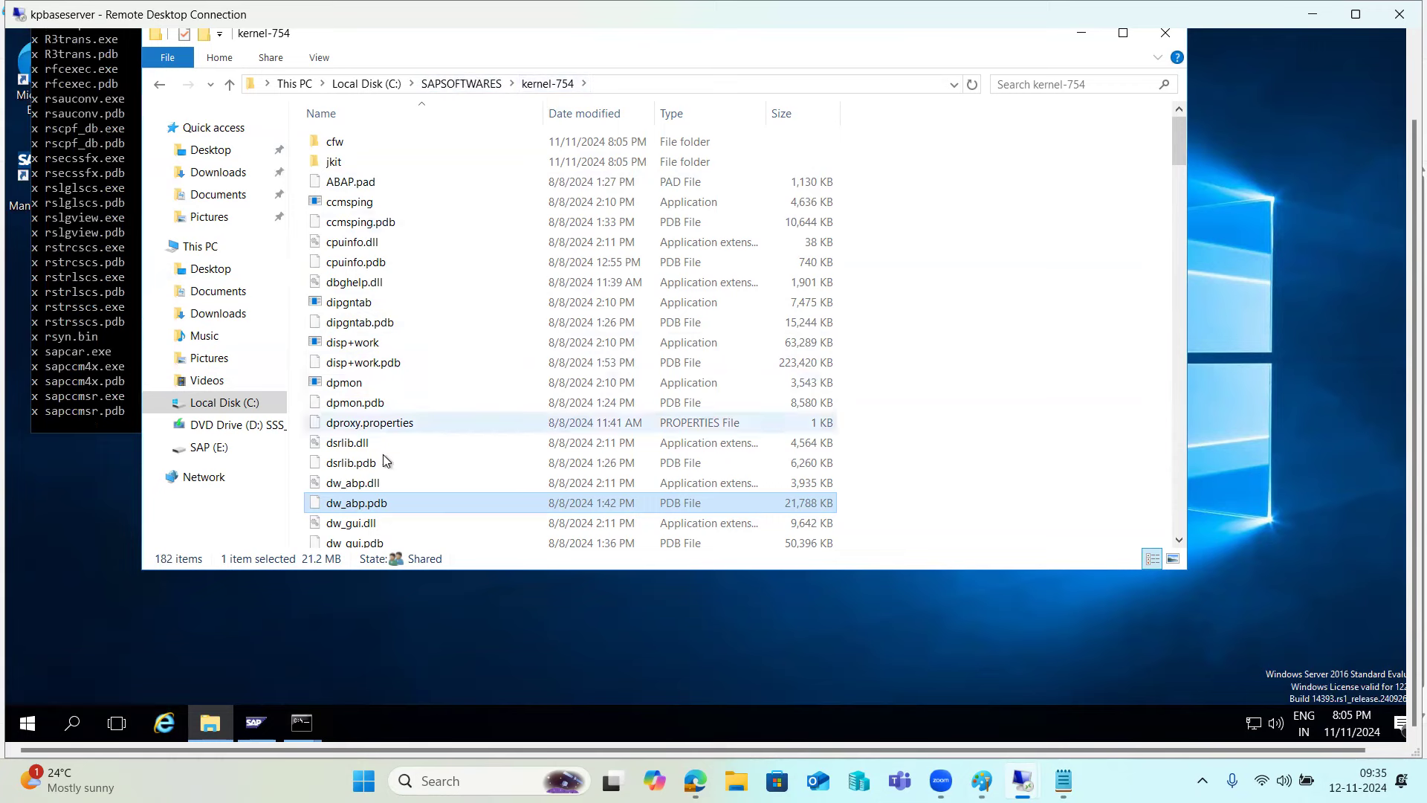
pyautogui.scroll(-9, 394, 416)
pyautogui.scroll(-20, 379, 476)
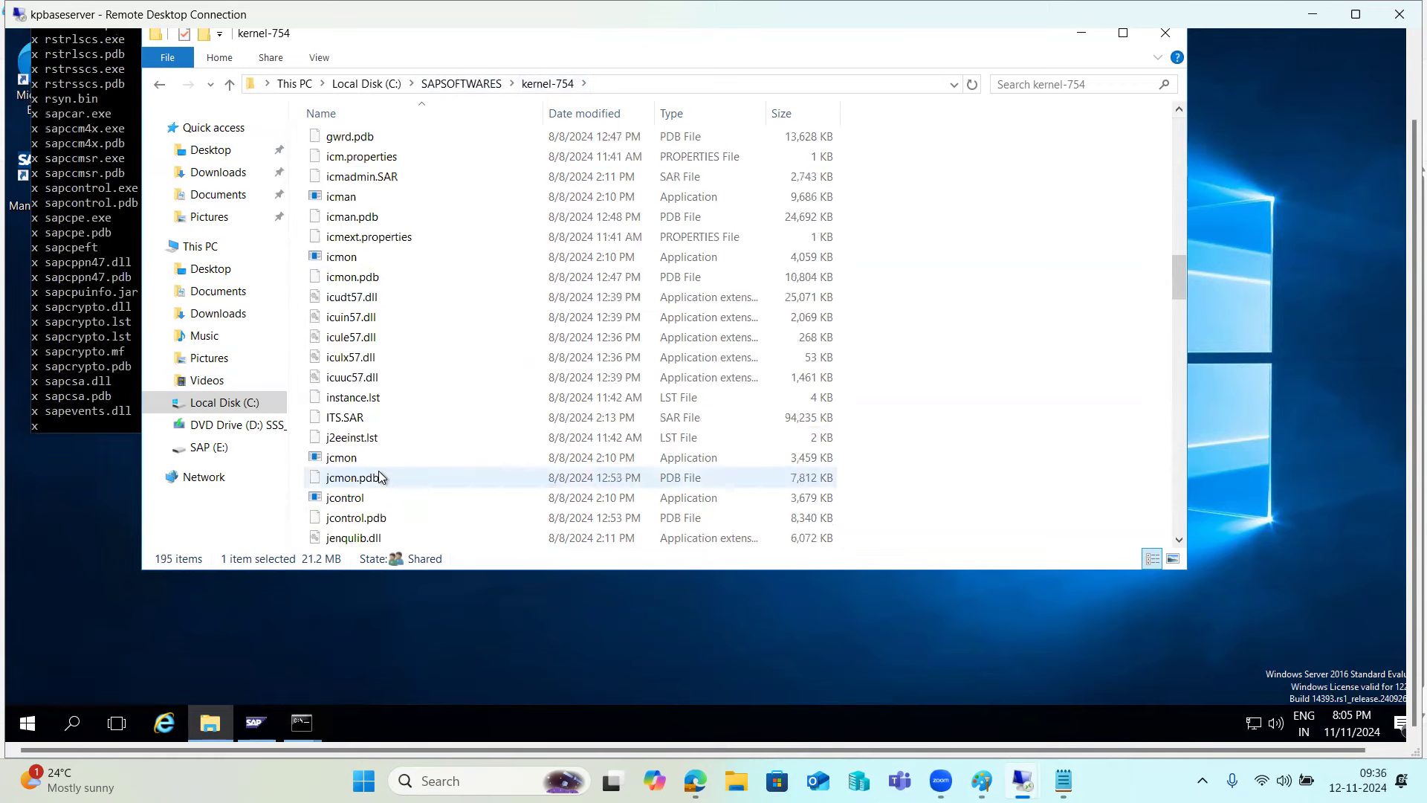
pyautogui.scroll(-15, 379, 480)
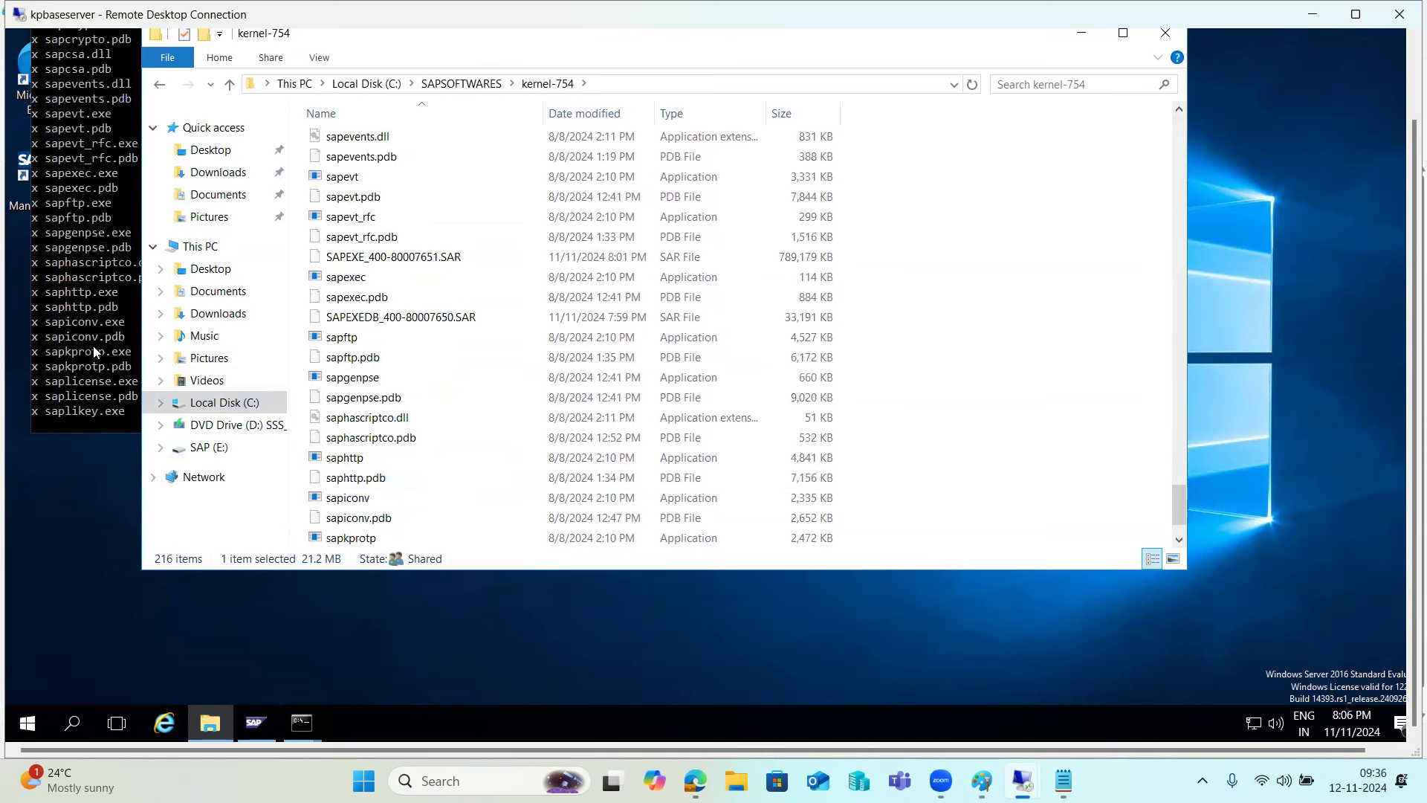
pyautogui.click(92, 346)
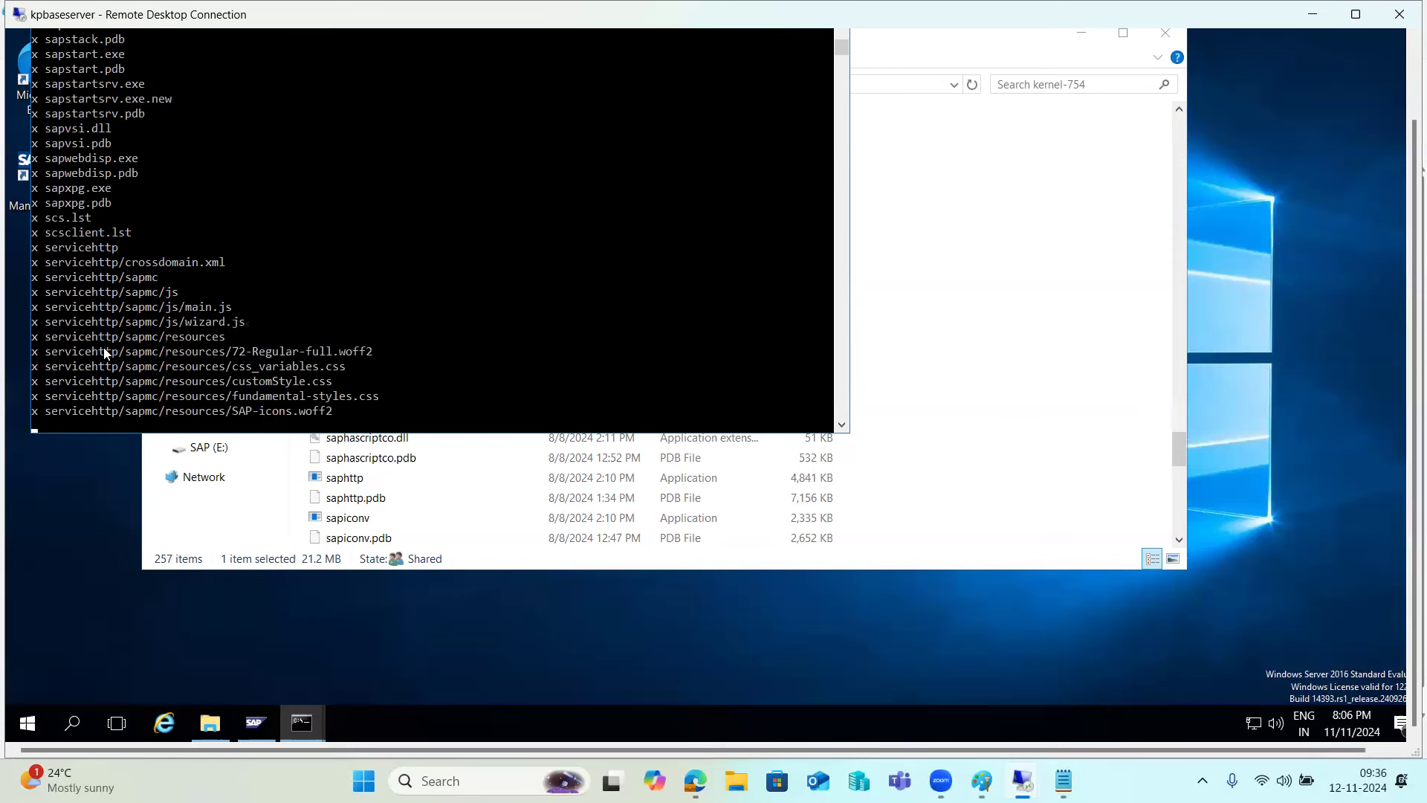
pyautogui.click(258, 724)
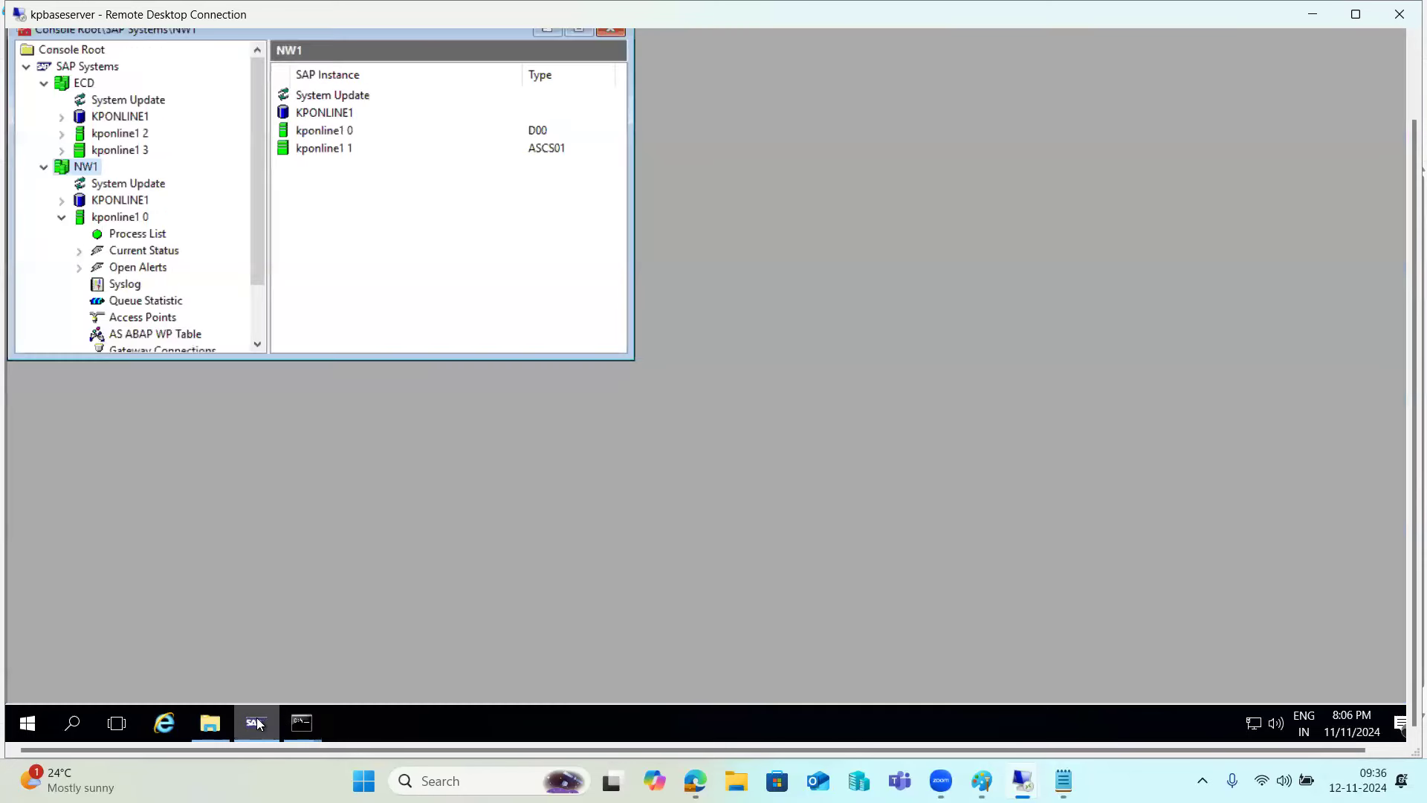
pyautogui.click(578, 30)
pyautogui.click(52, 188)
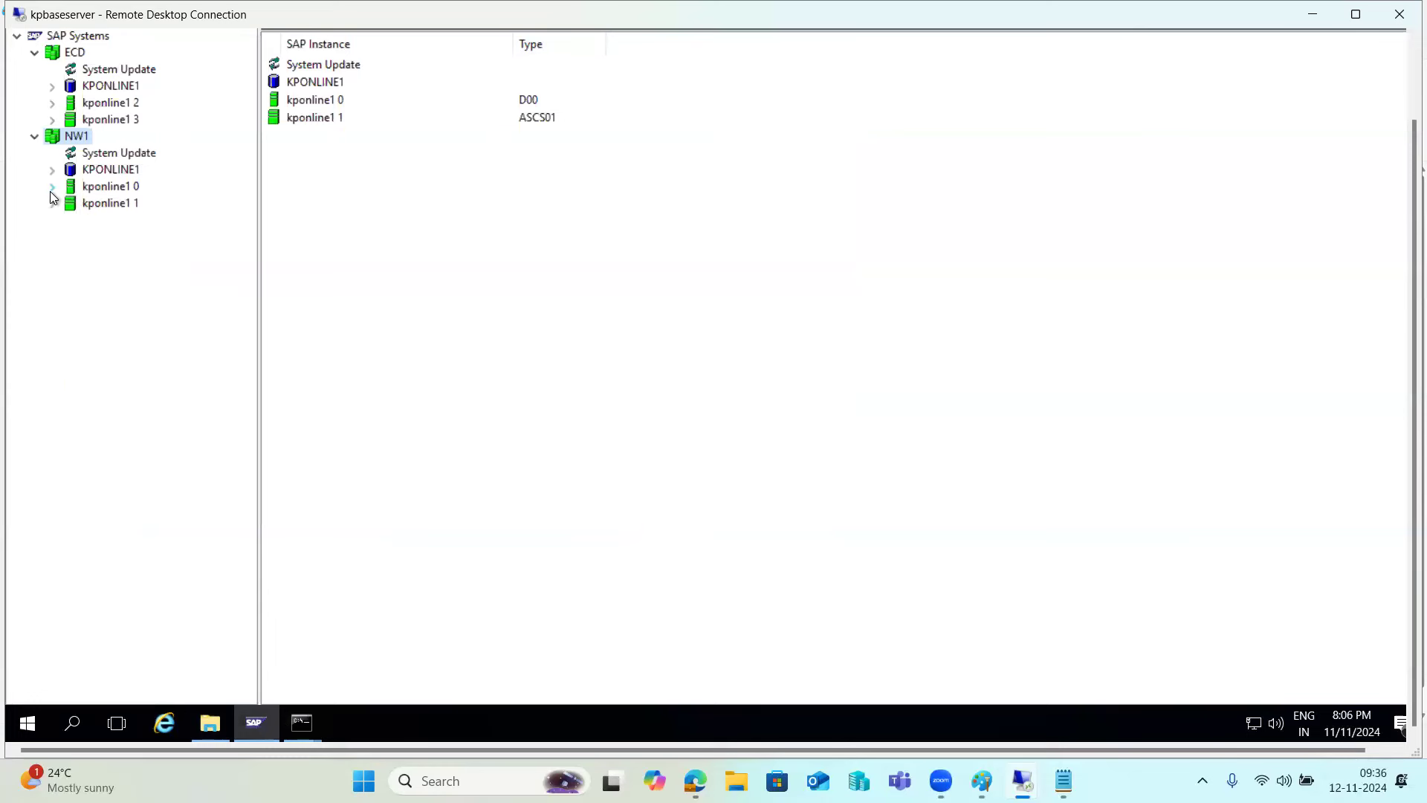
pyautogui.click(254, 735)
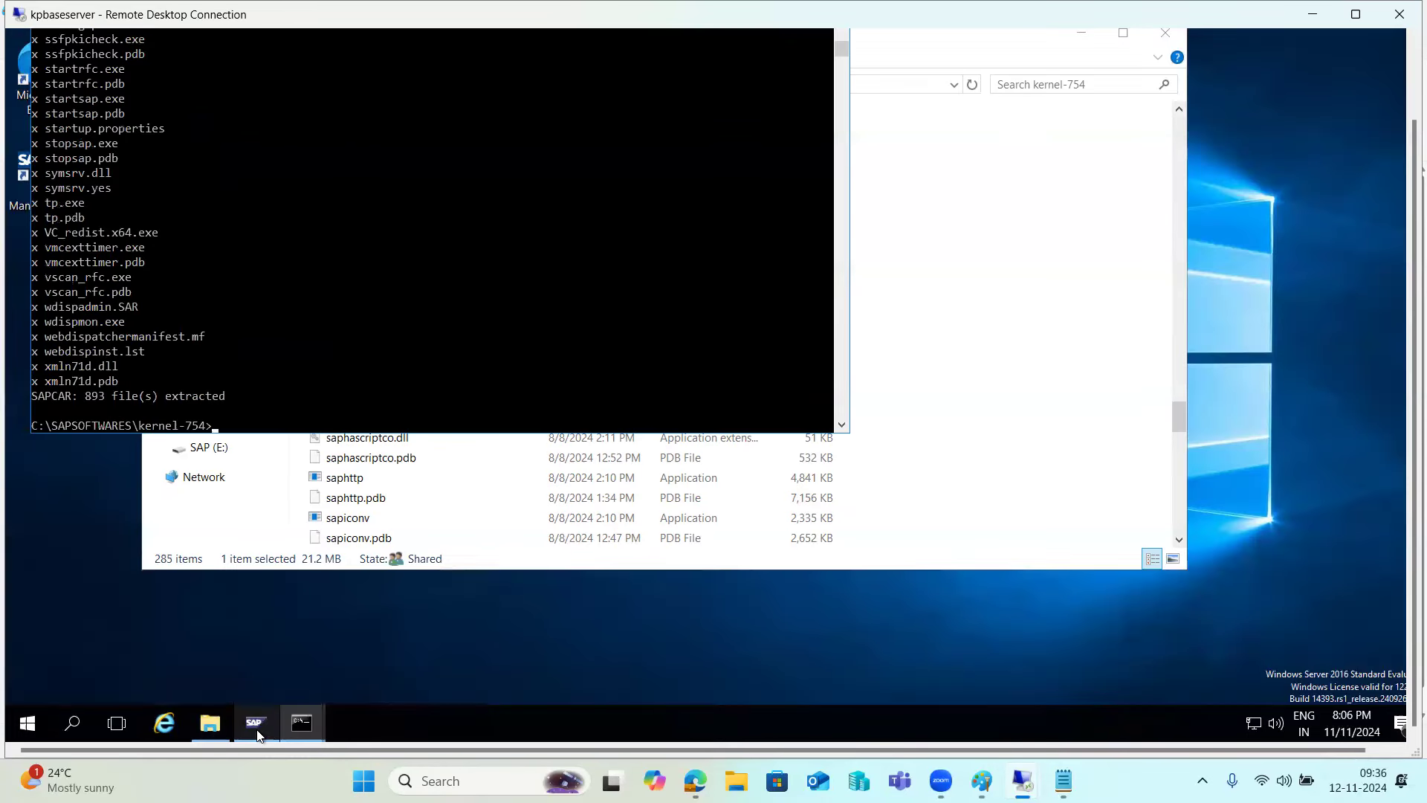
# Extract the SAPEXEDB archive into kernel-754 with SAPCAR -xvf SAPEXEDB_400*.SAR.
pyautogui.write('SAPCAR -xvf SAPEXE_400*.SAR')
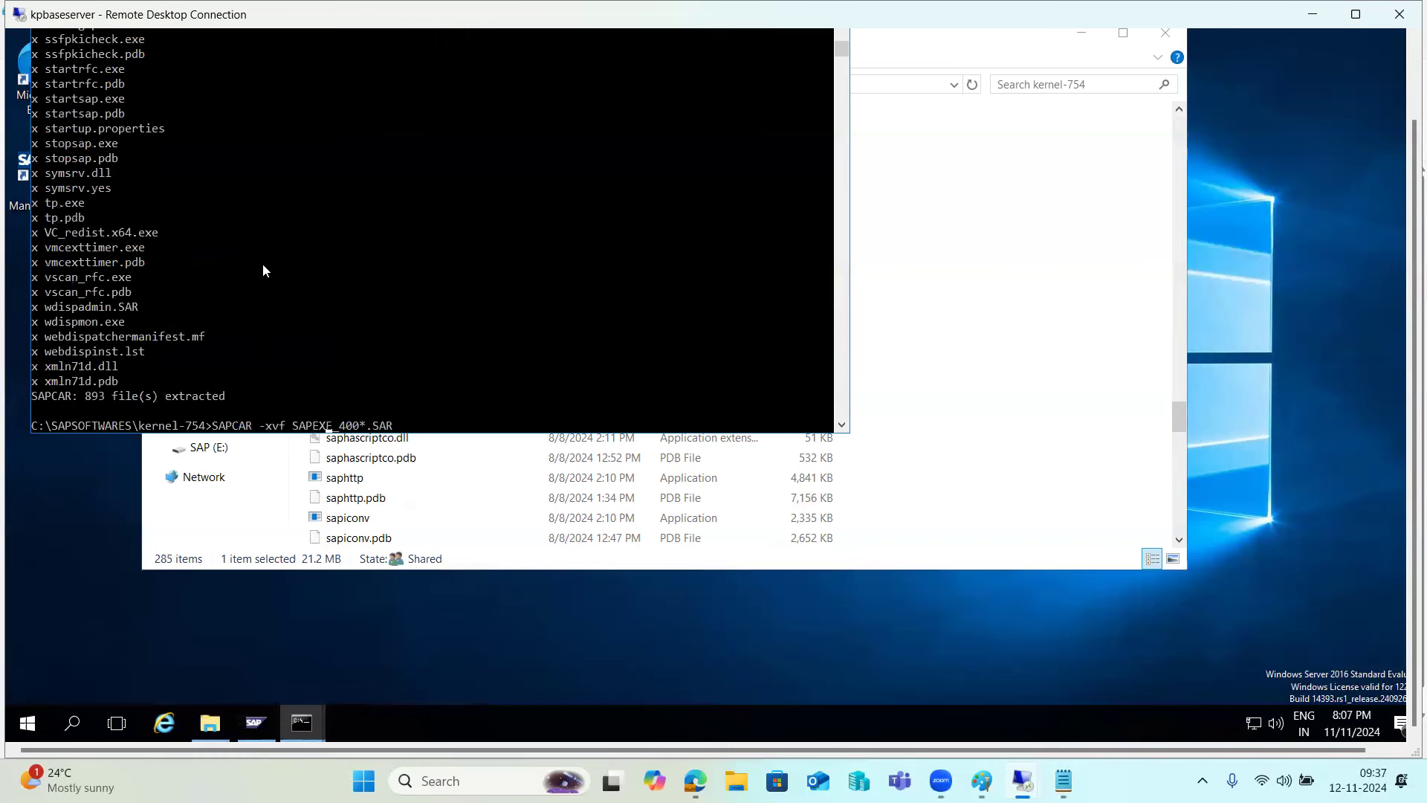
pyautogui.write('DB')
pyautogui.press('Return')
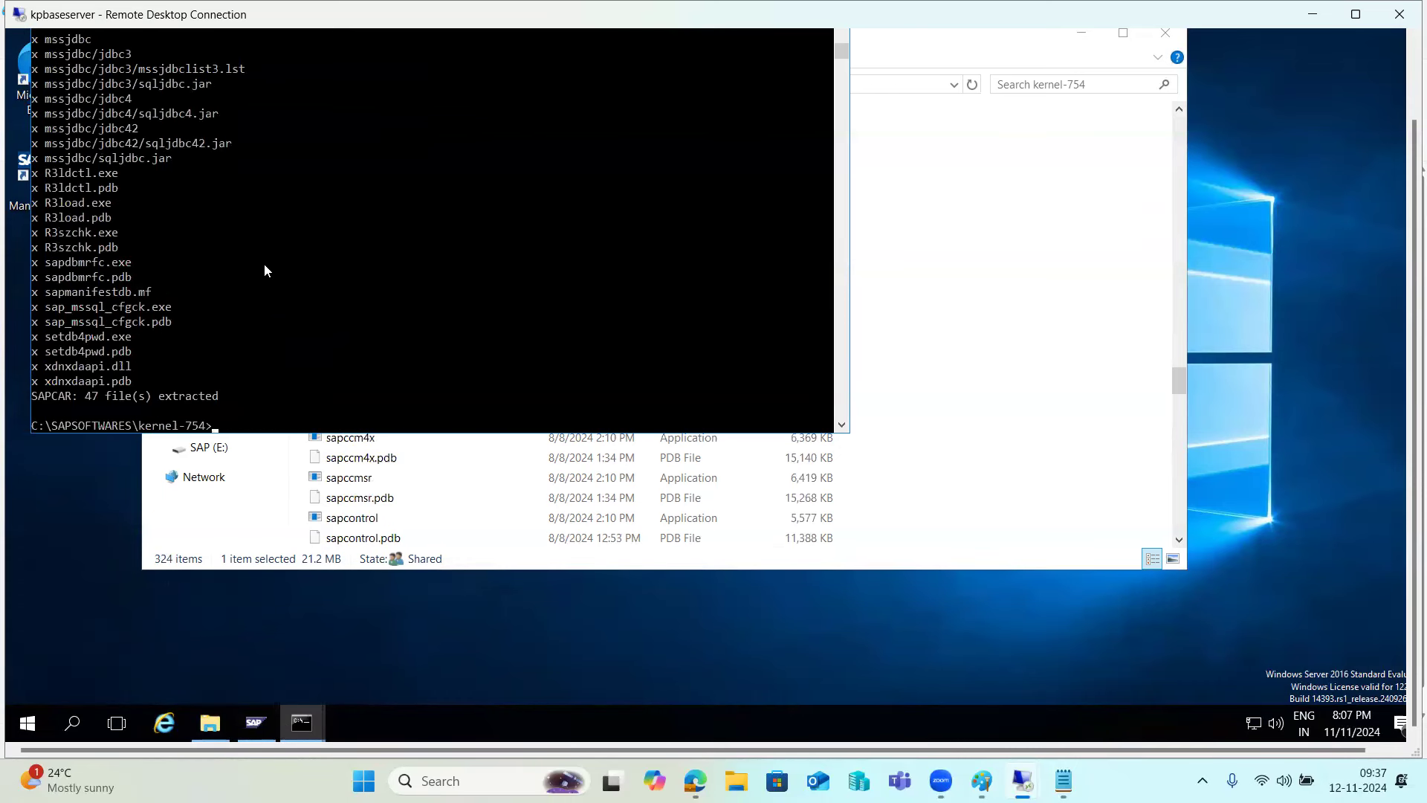
# Stop all ECD instances in the SAP Management Console on kpbaseserver with a hard shutdown (SIGINT).
pyautogui.click(426, 498)
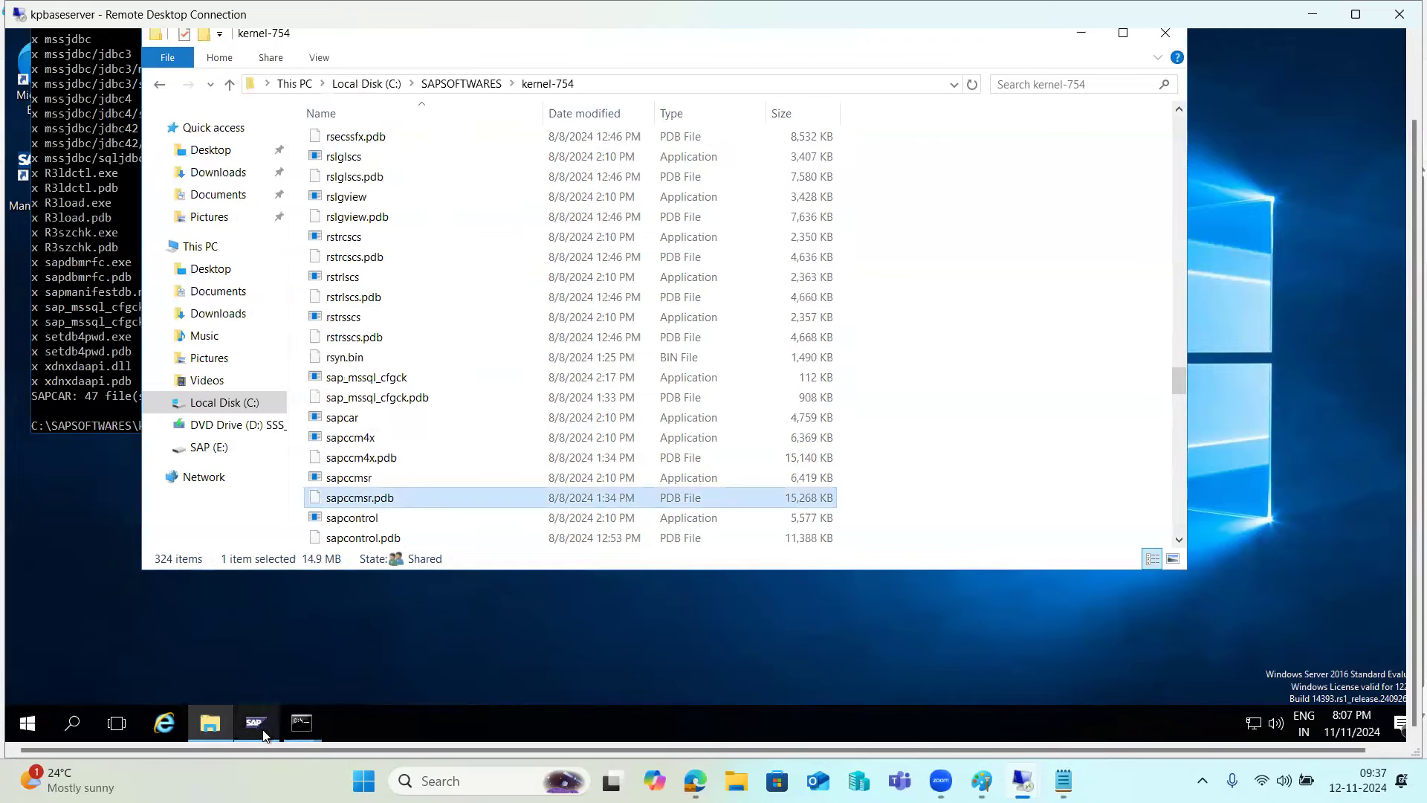
pyautogui.click(266, 732)
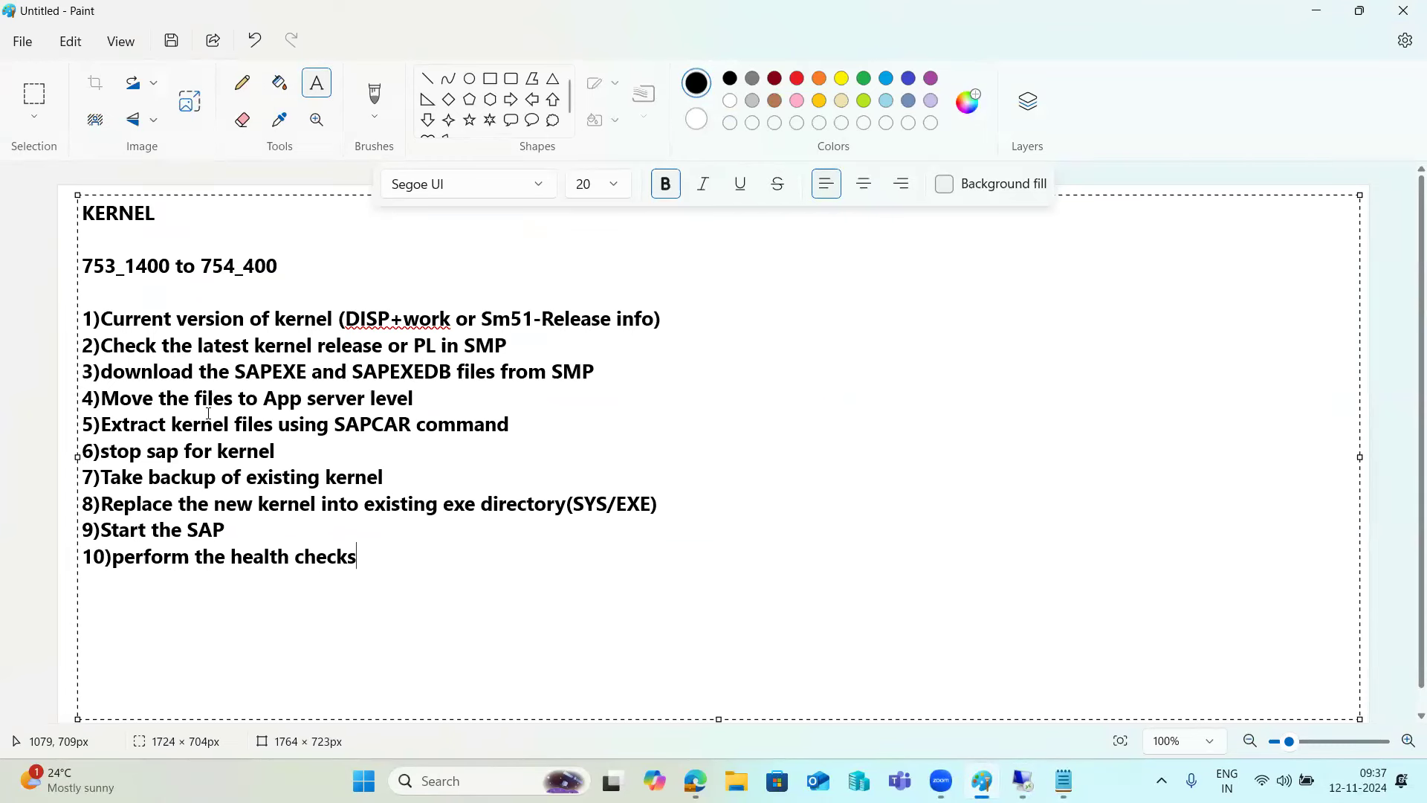
pyautogui.click(156, 451)
pyautogui.moveTo(1023, 781)
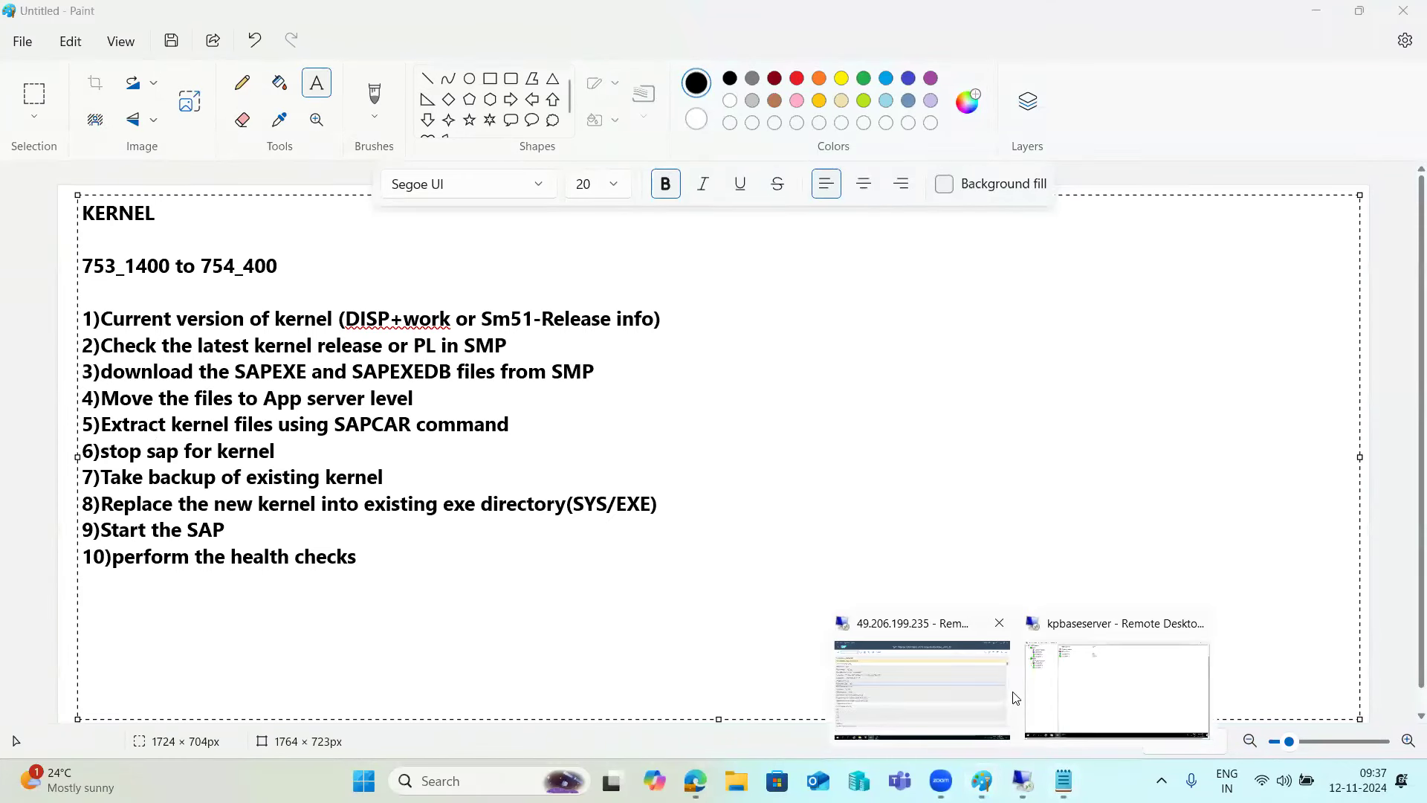
pyautogui.click(1043, 647)
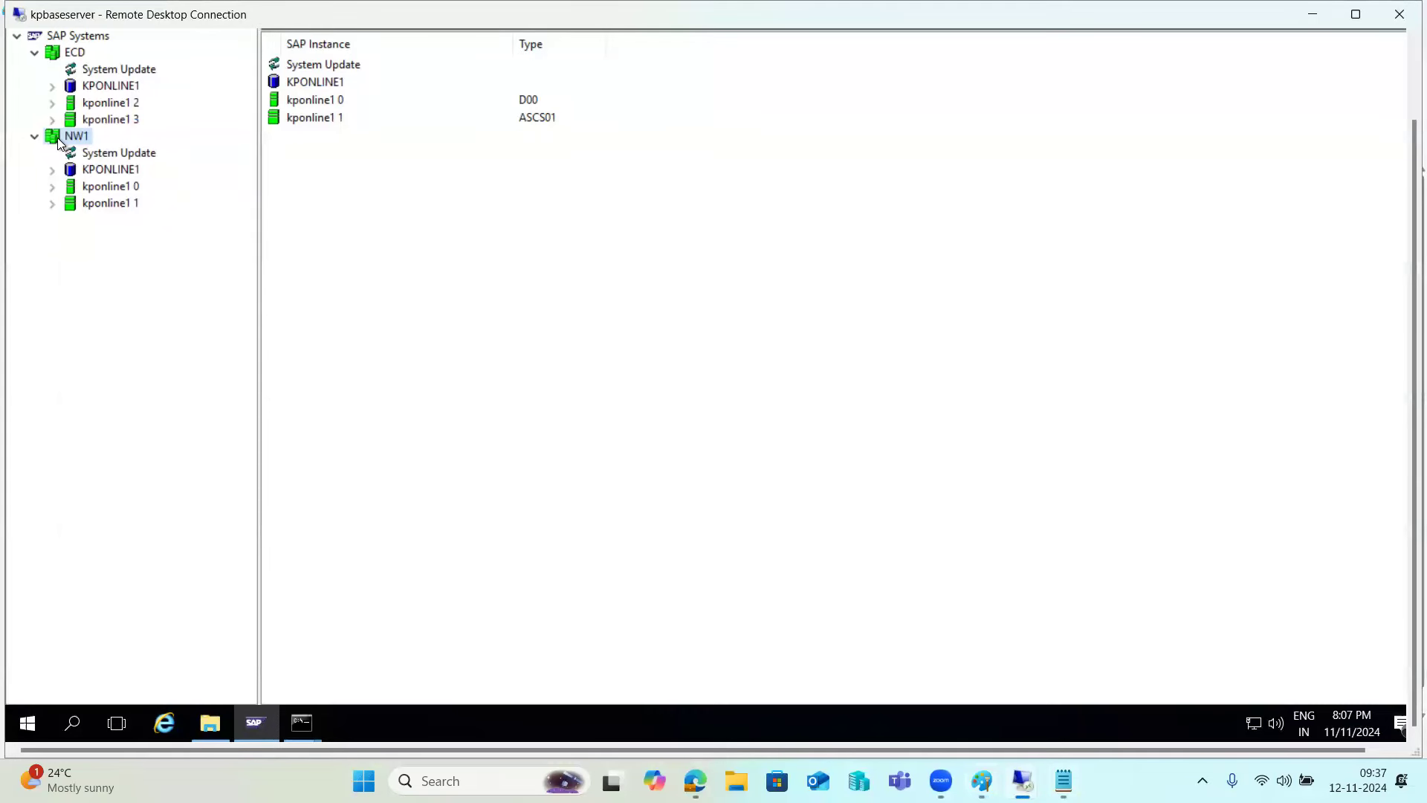
pyautogui.rightClick(66, 59)
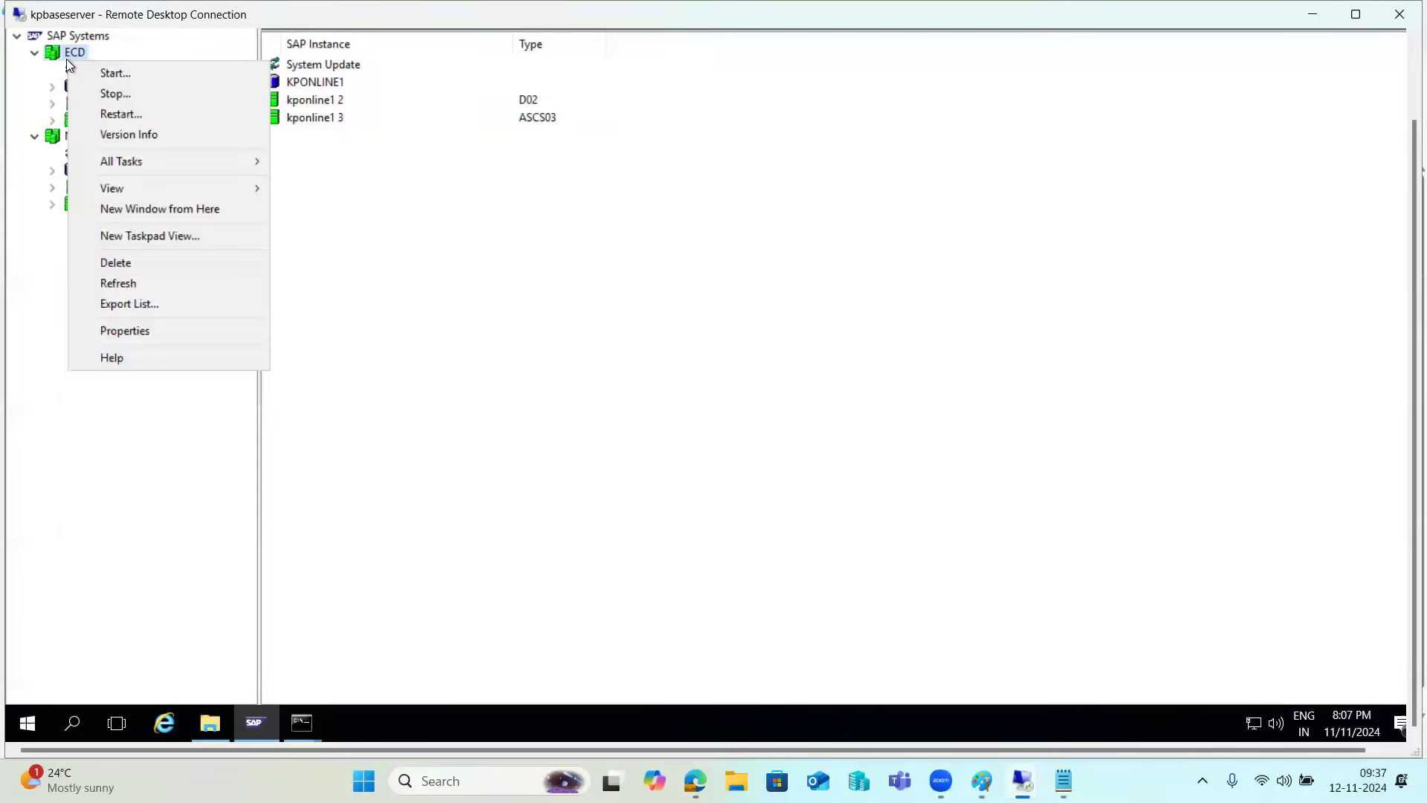
pyautogui.click(113, 94)
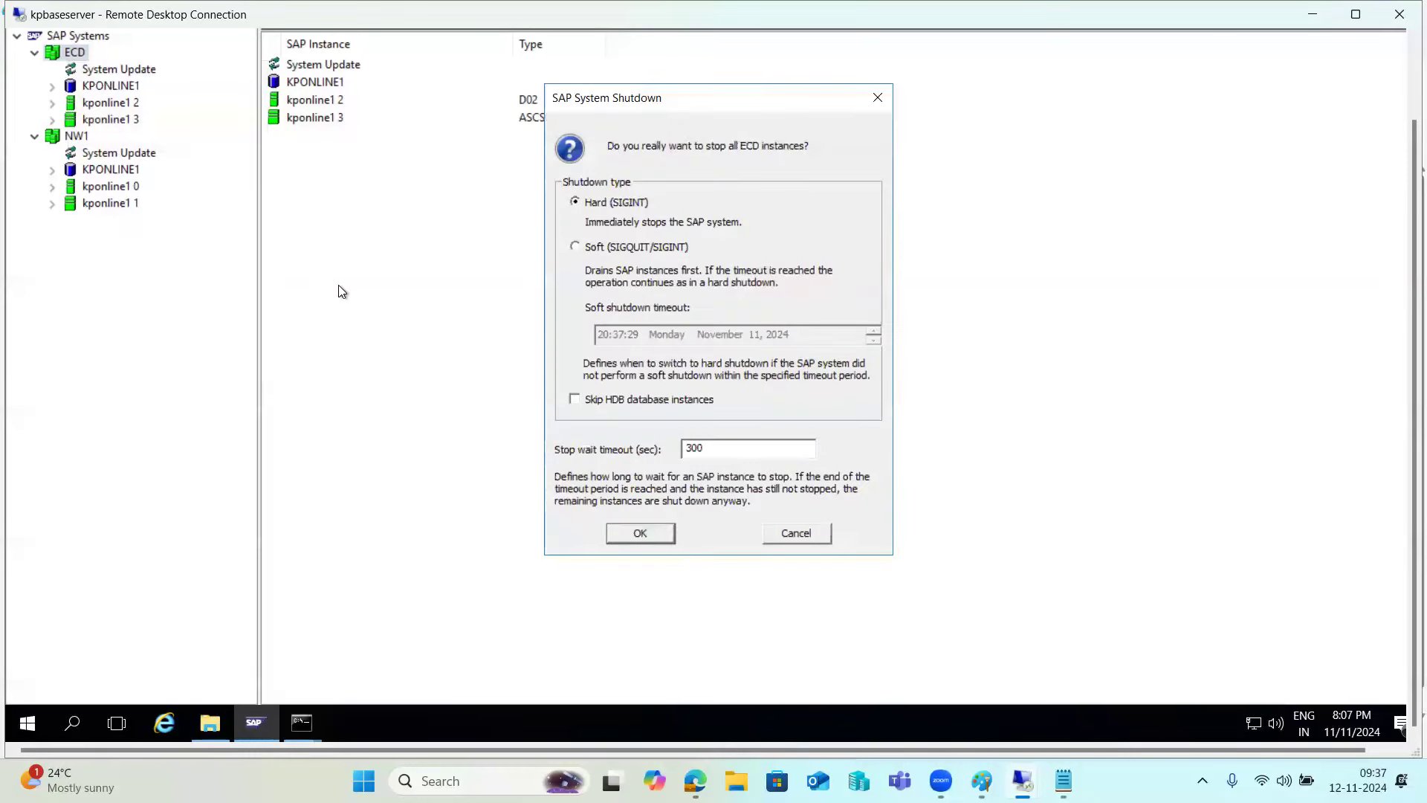
pyautogui.click(657, 533)
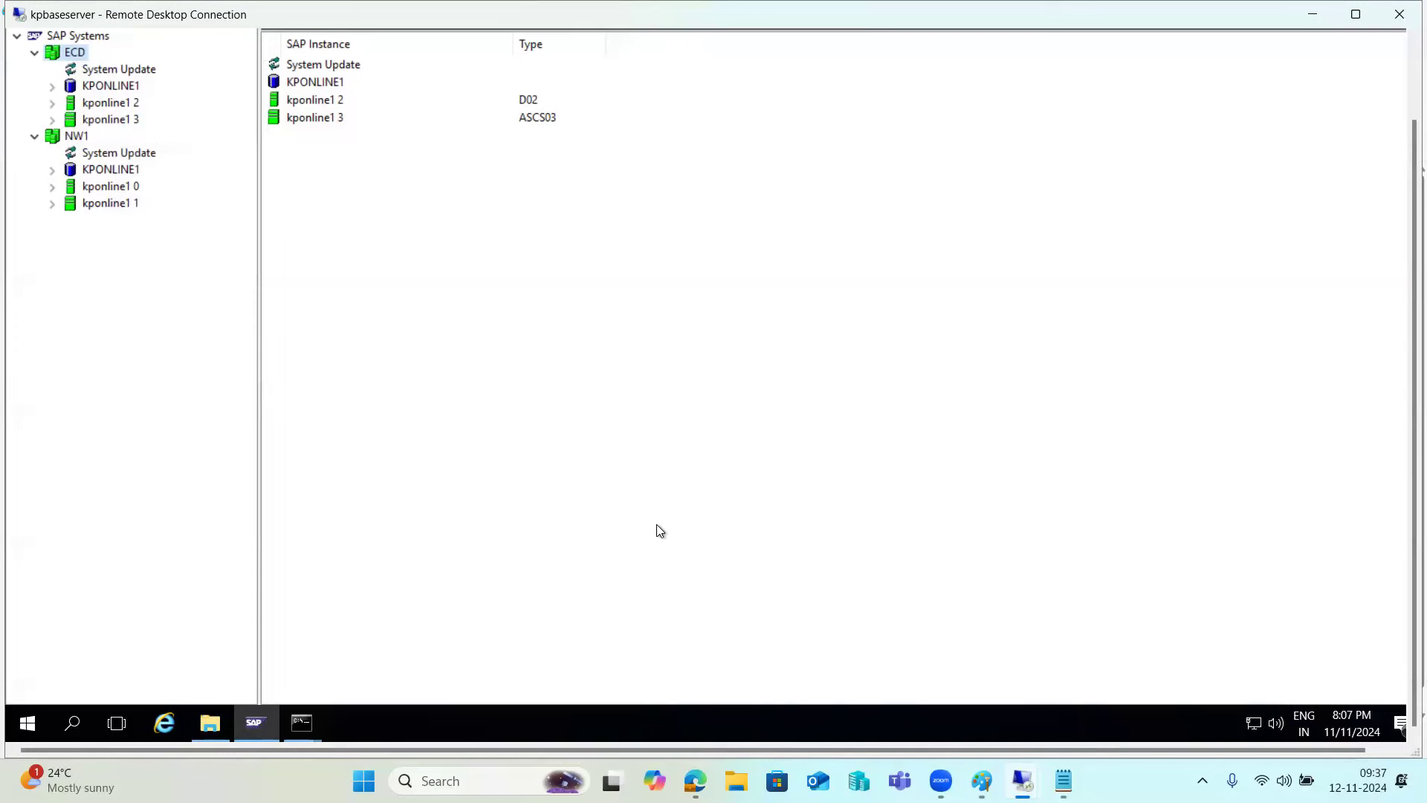
# Refresh the ECD system and examine the process lists of its instances kponline1 2 and kponline1 3 to check their shutdown.
pyautogui.scroll(2, 1408, 530)
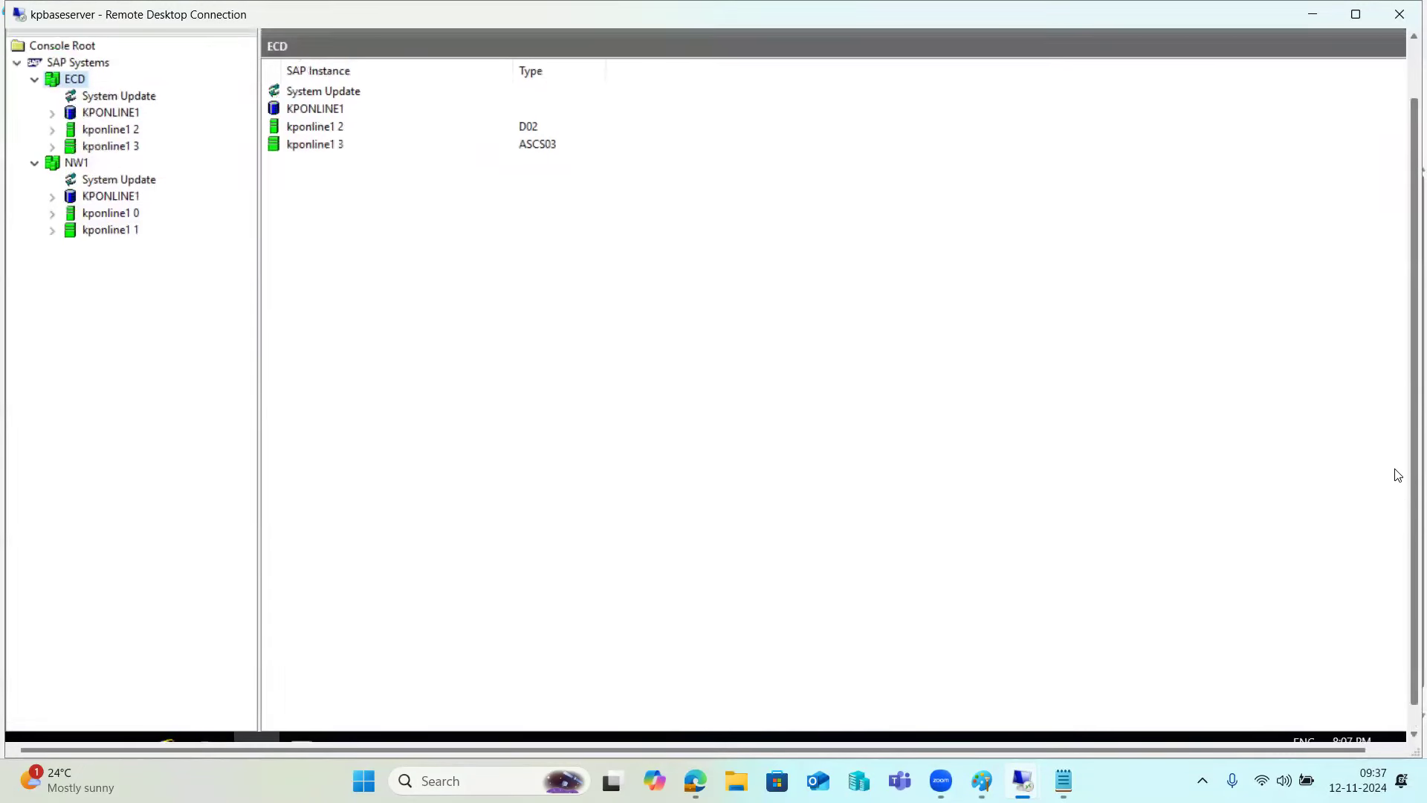
pyautogui.click(161, 83)
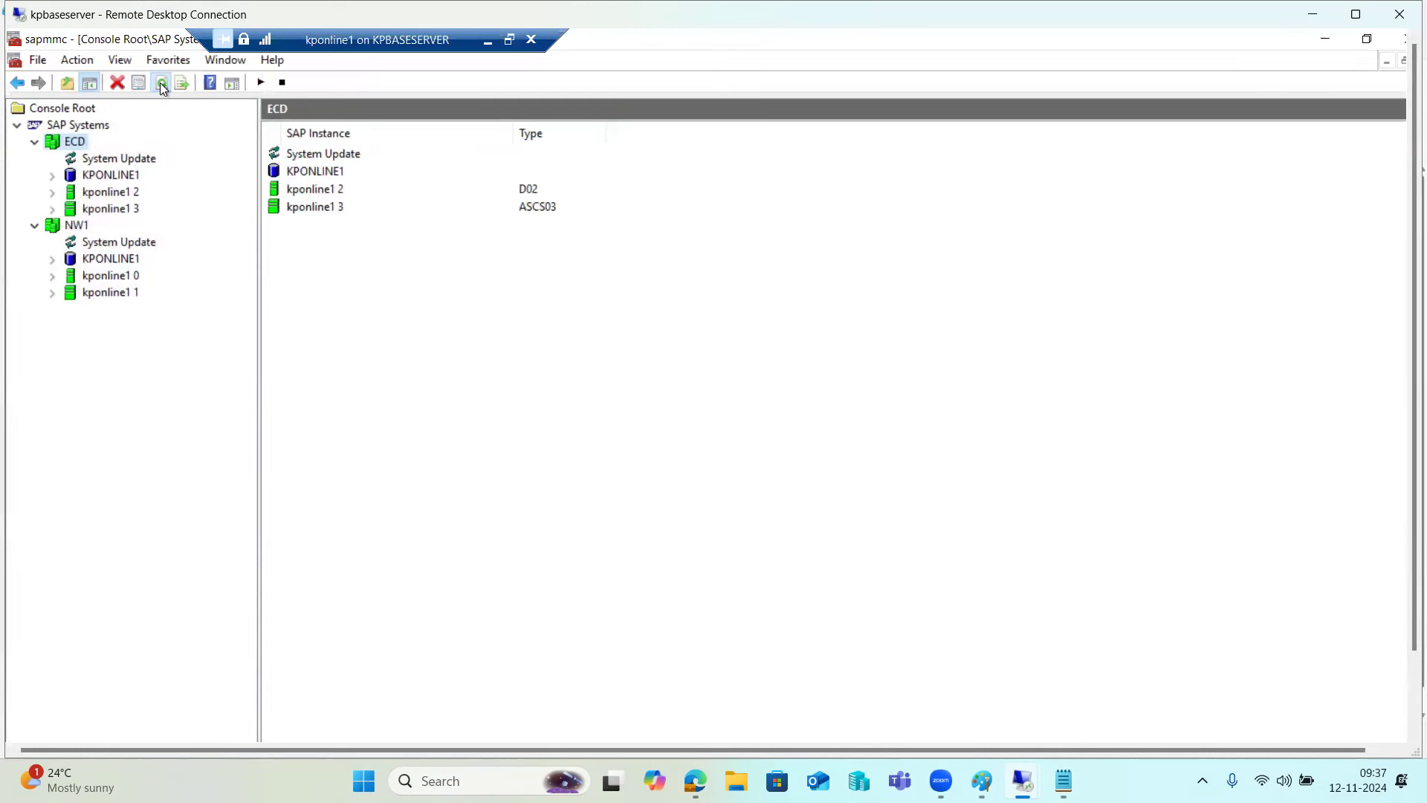
pyautogui.click(52, 209)
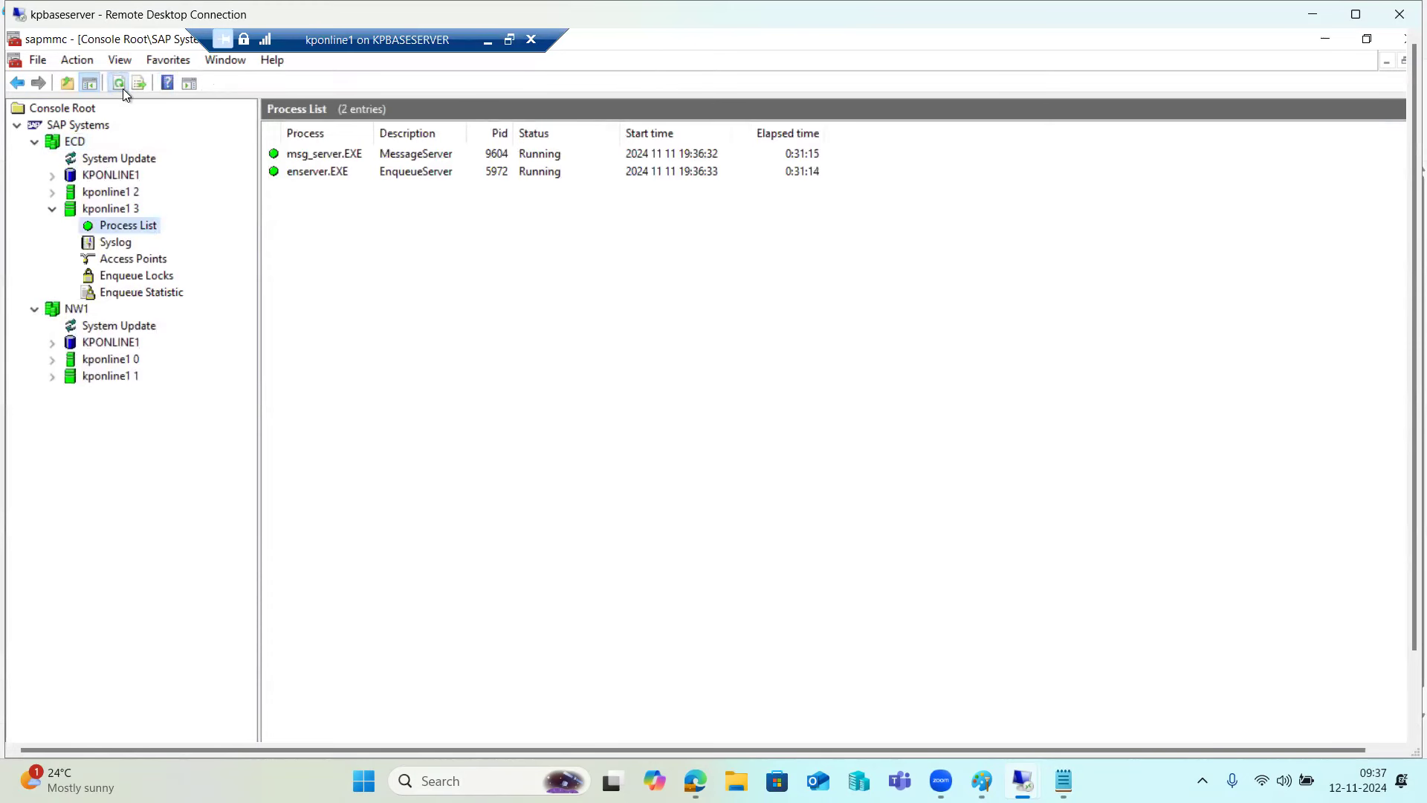
pyautogui.click(51, 193)
pyautogui.click(127, 208)
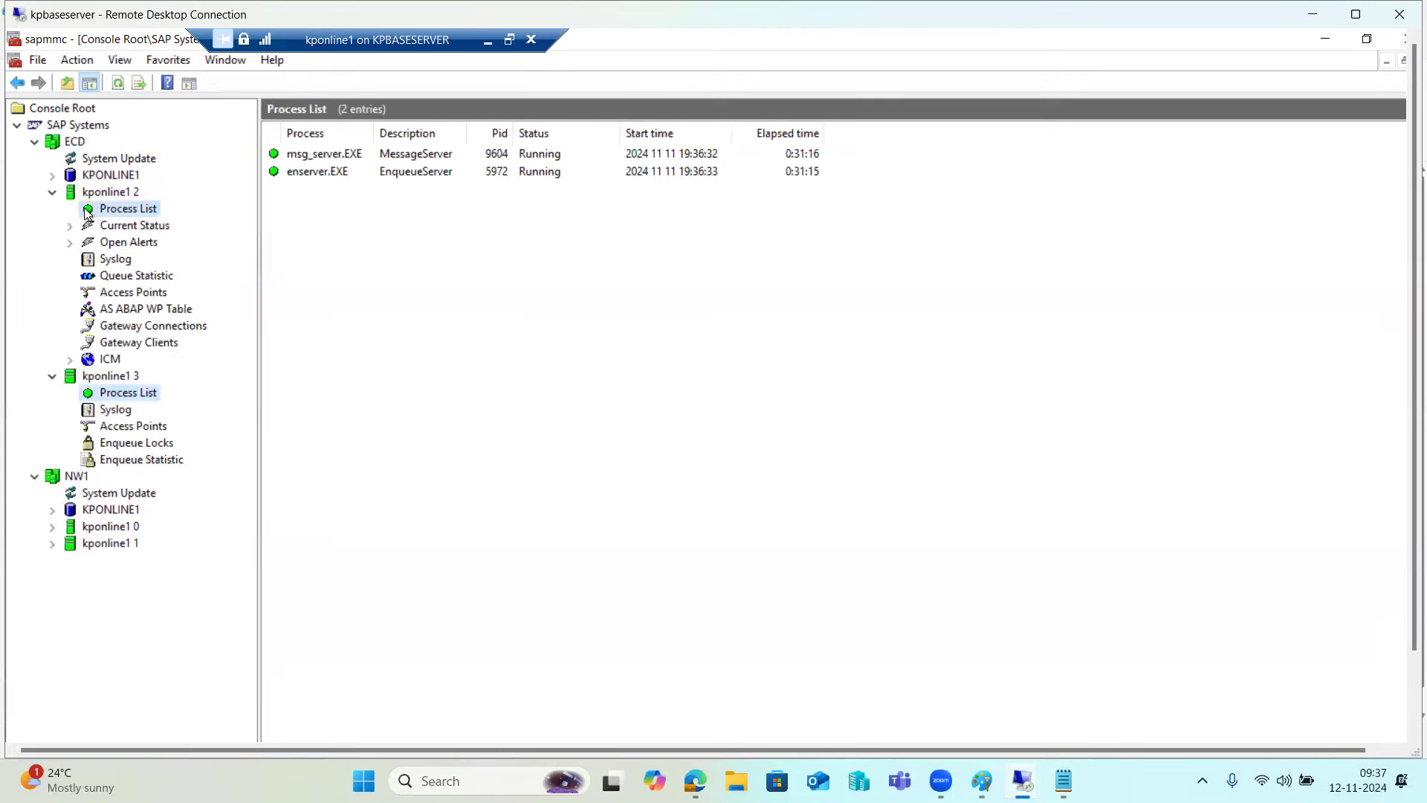
pyautogui.click(115, 87)
pyautogui.click(115, 87)
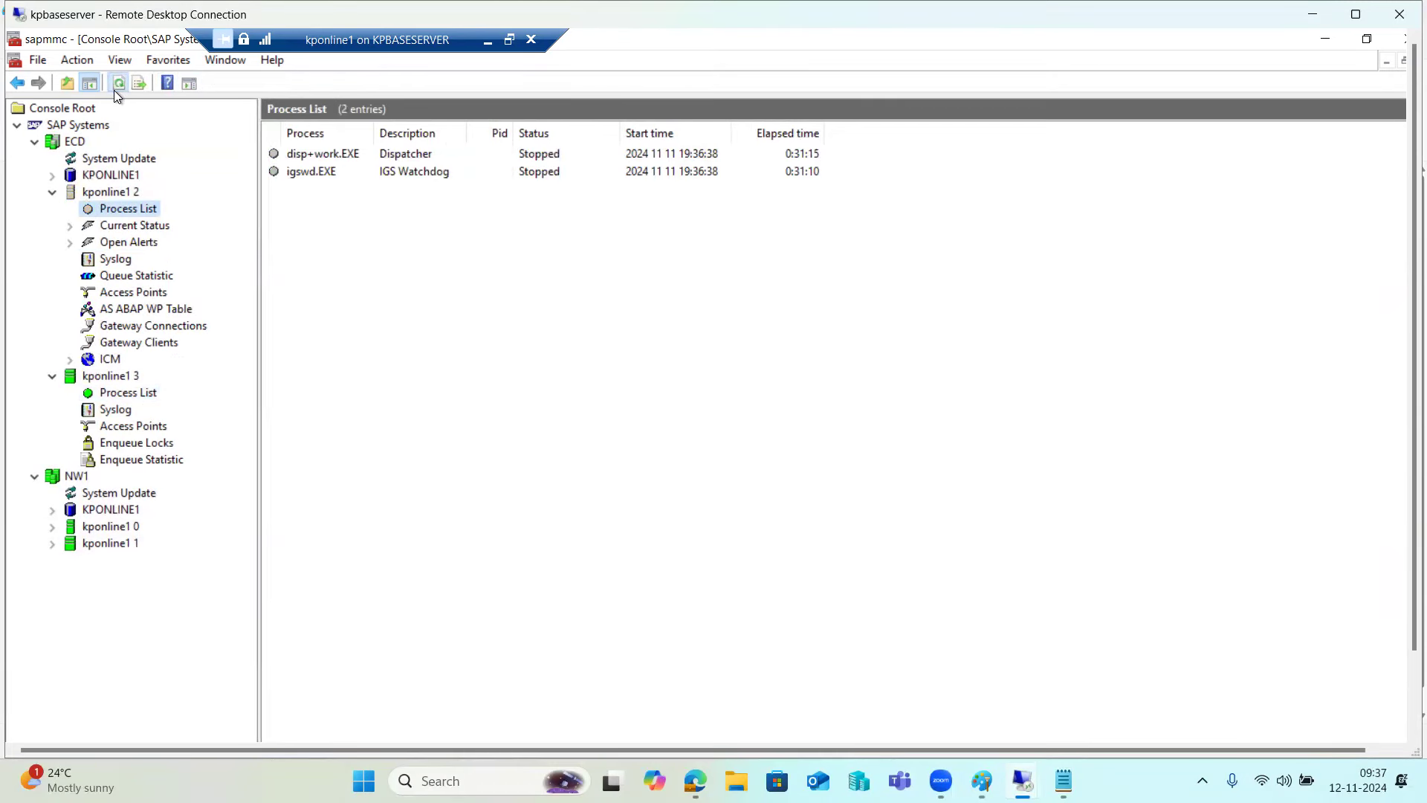
pyautogui.click(114, 91)
pyautogui.click(52, 192)
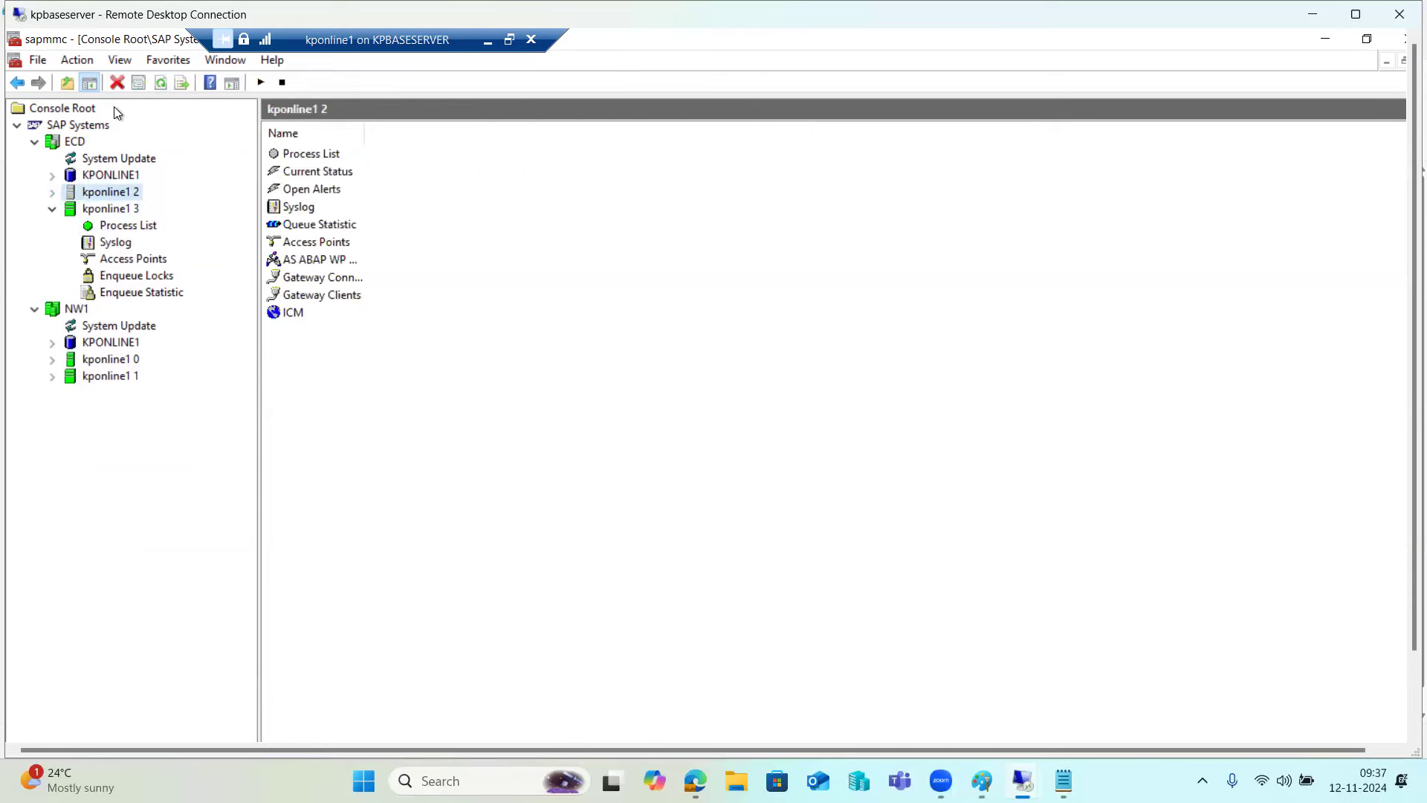
pyautogui.click(159, 83)
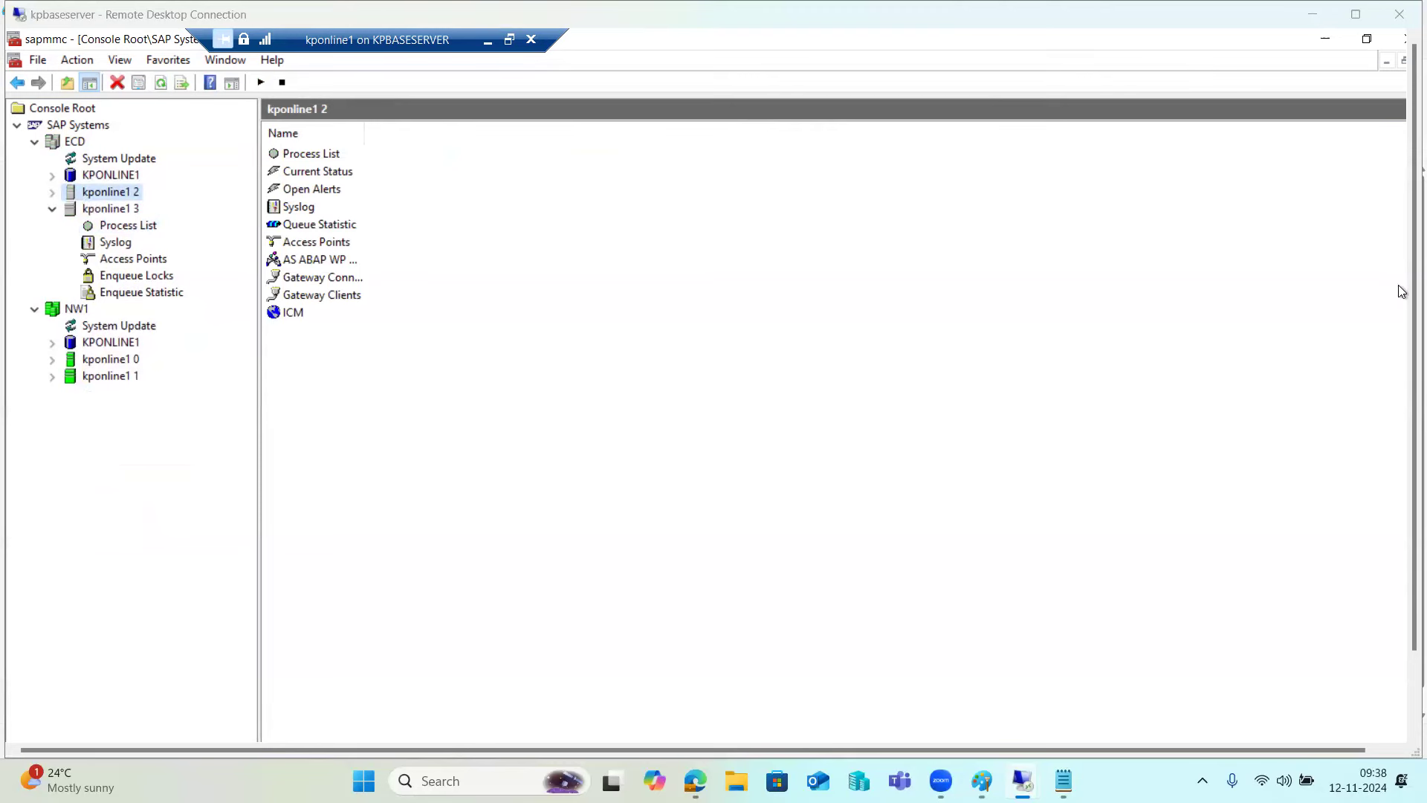
# Open the Task Manager on the server in its detailed view and show the list of services.
pyautogui.moveTo(1411, 328); pyautogui.dragTo(1412, 485)
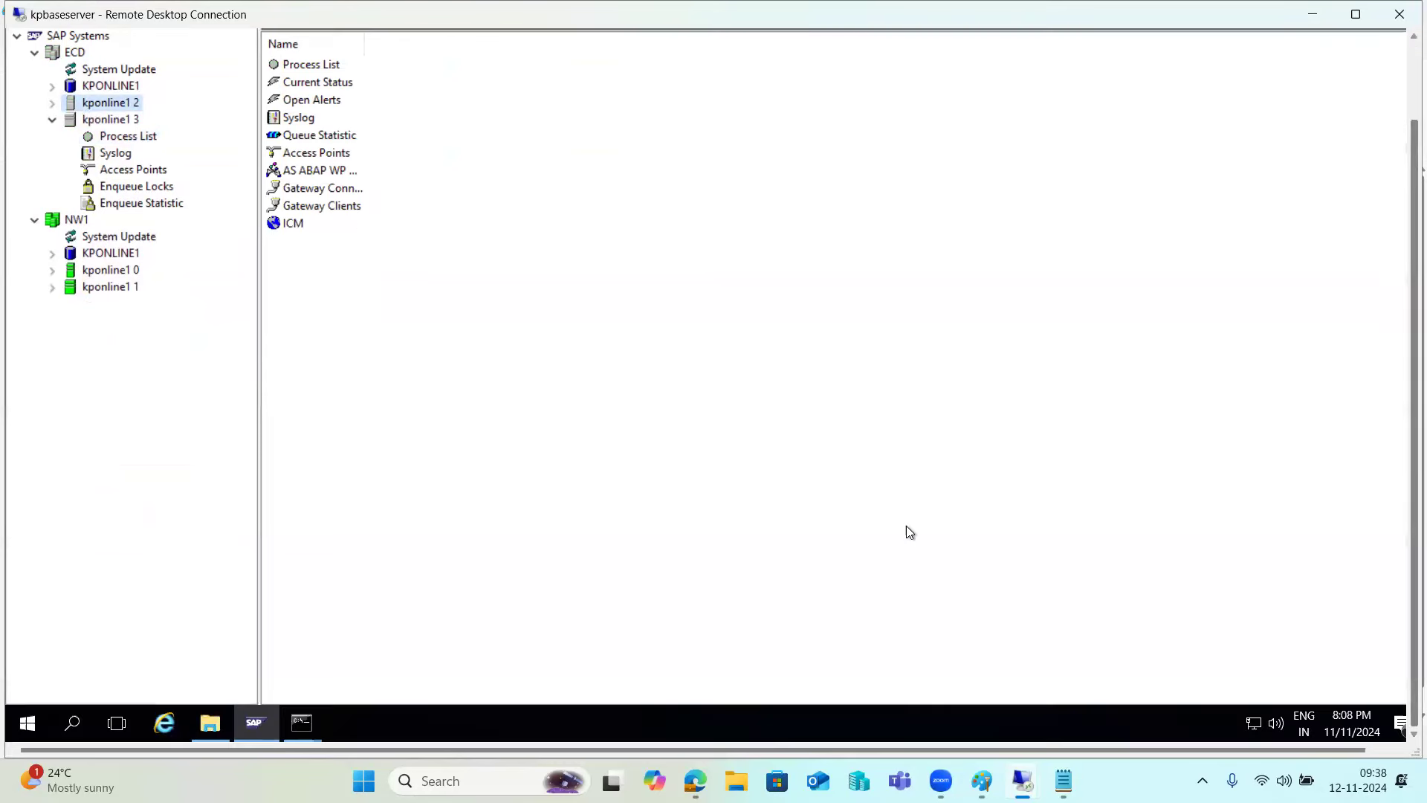
pyautogui.click(254, 721)
pyautogui.rightClick(350, 722)
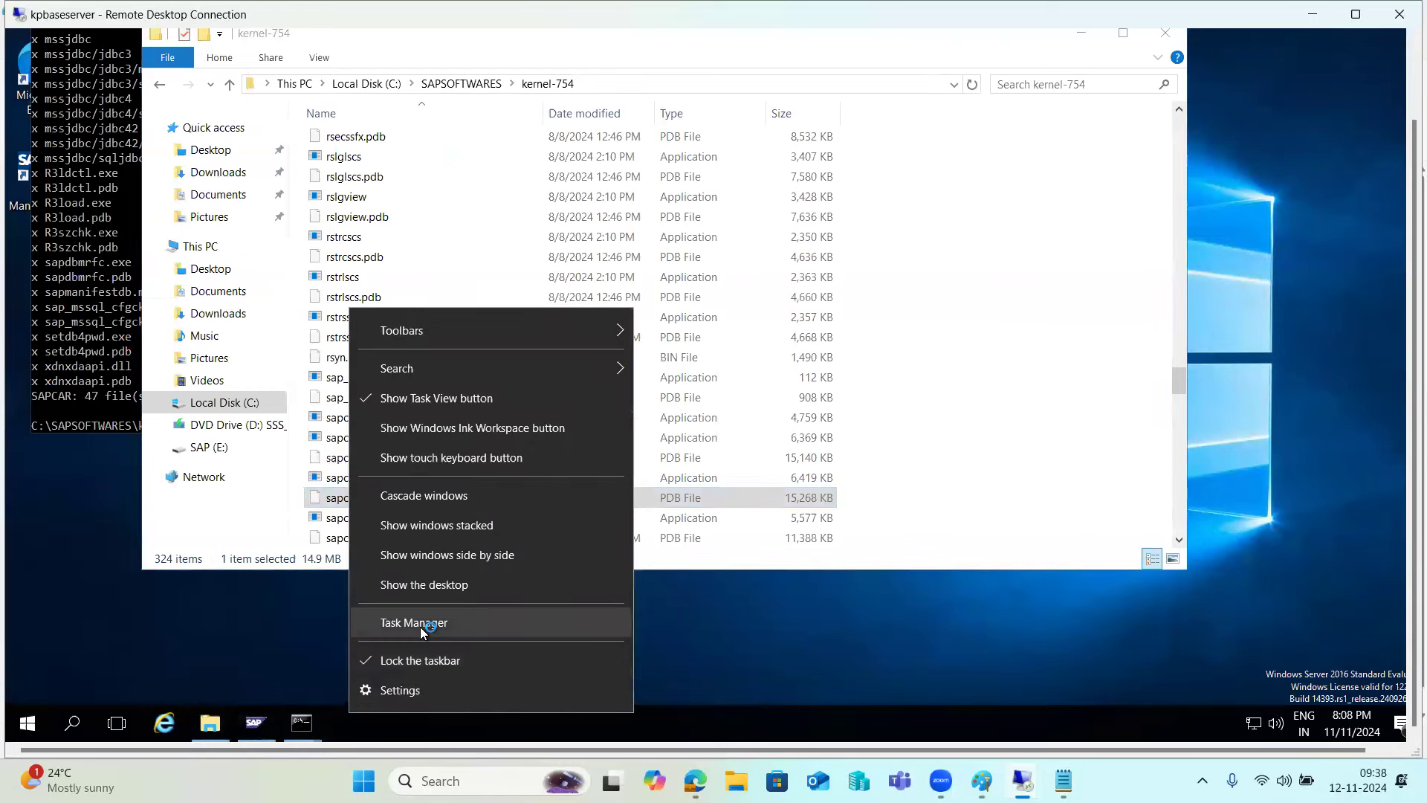
pyautogui.click(414, 624)
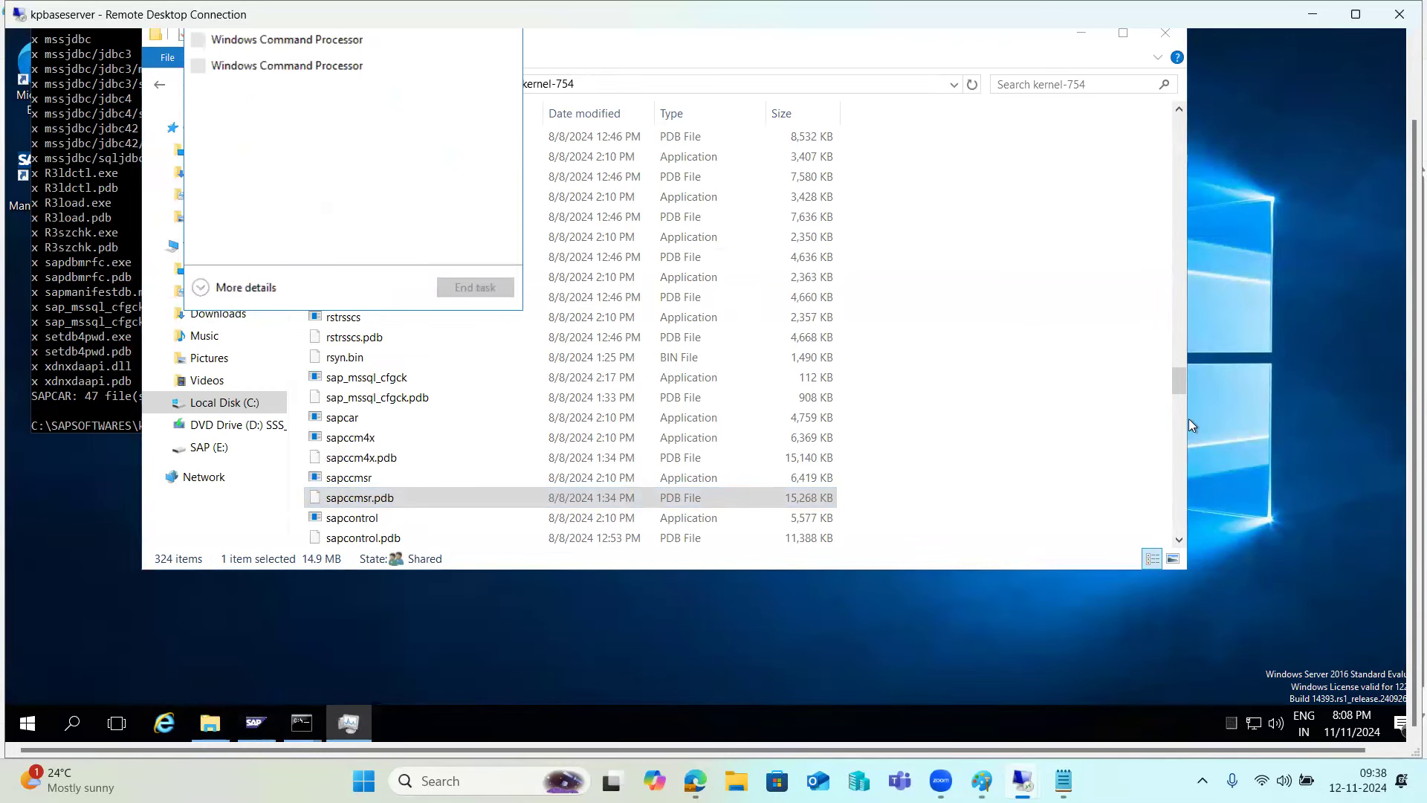
pyautogui.moveTo(1405, 506); pyautogui.dragTo(1395, 418)
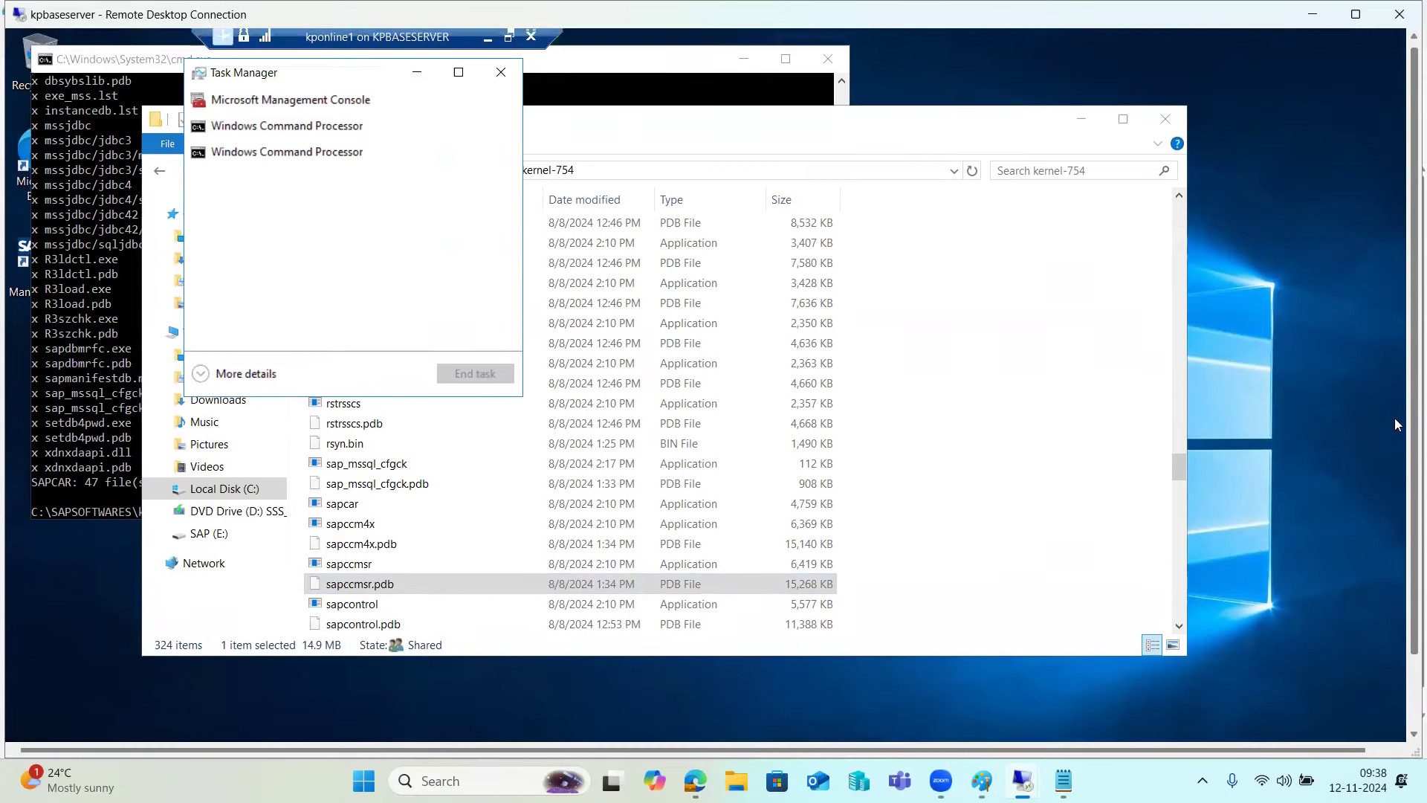
pyautogui.click(223, 376)
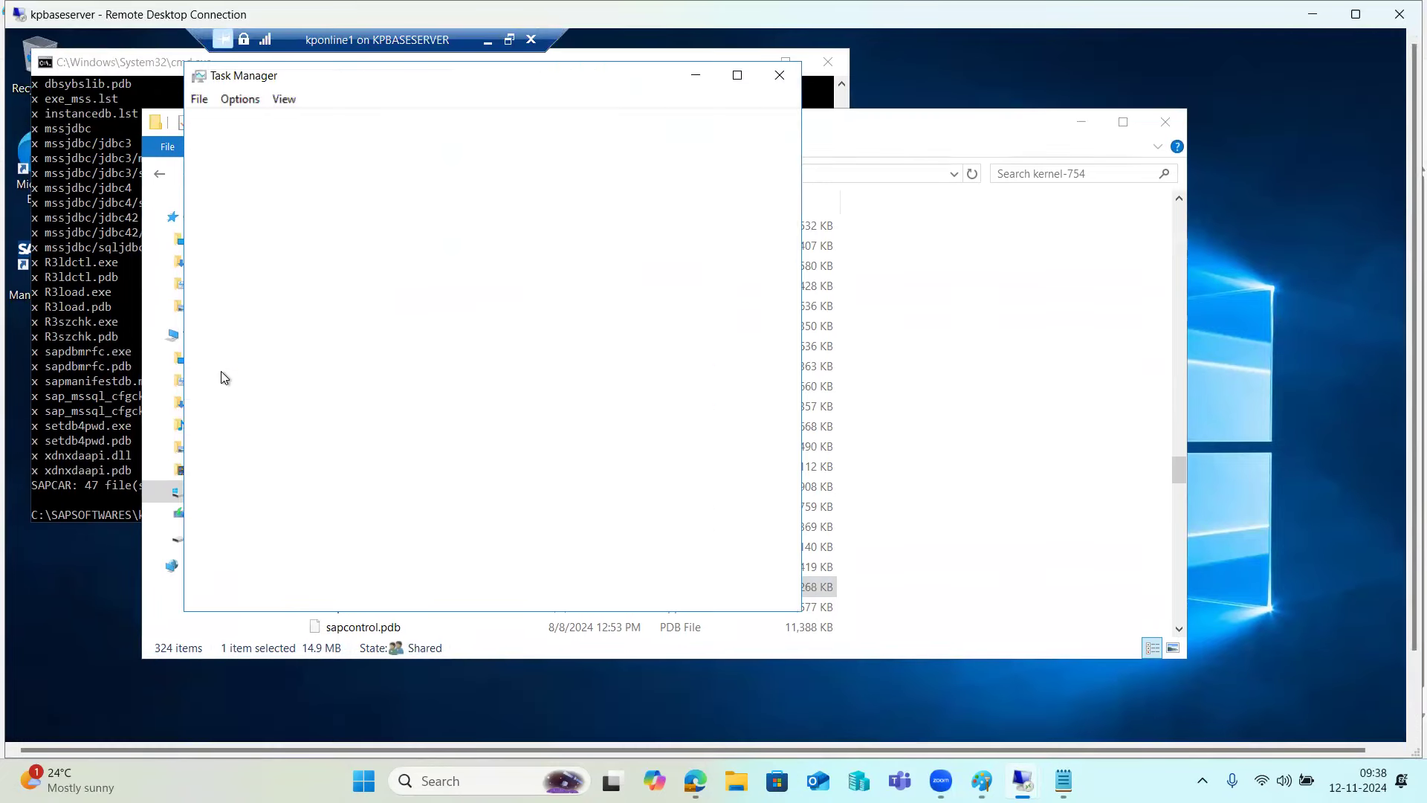
pyautogui.click(424, 122)
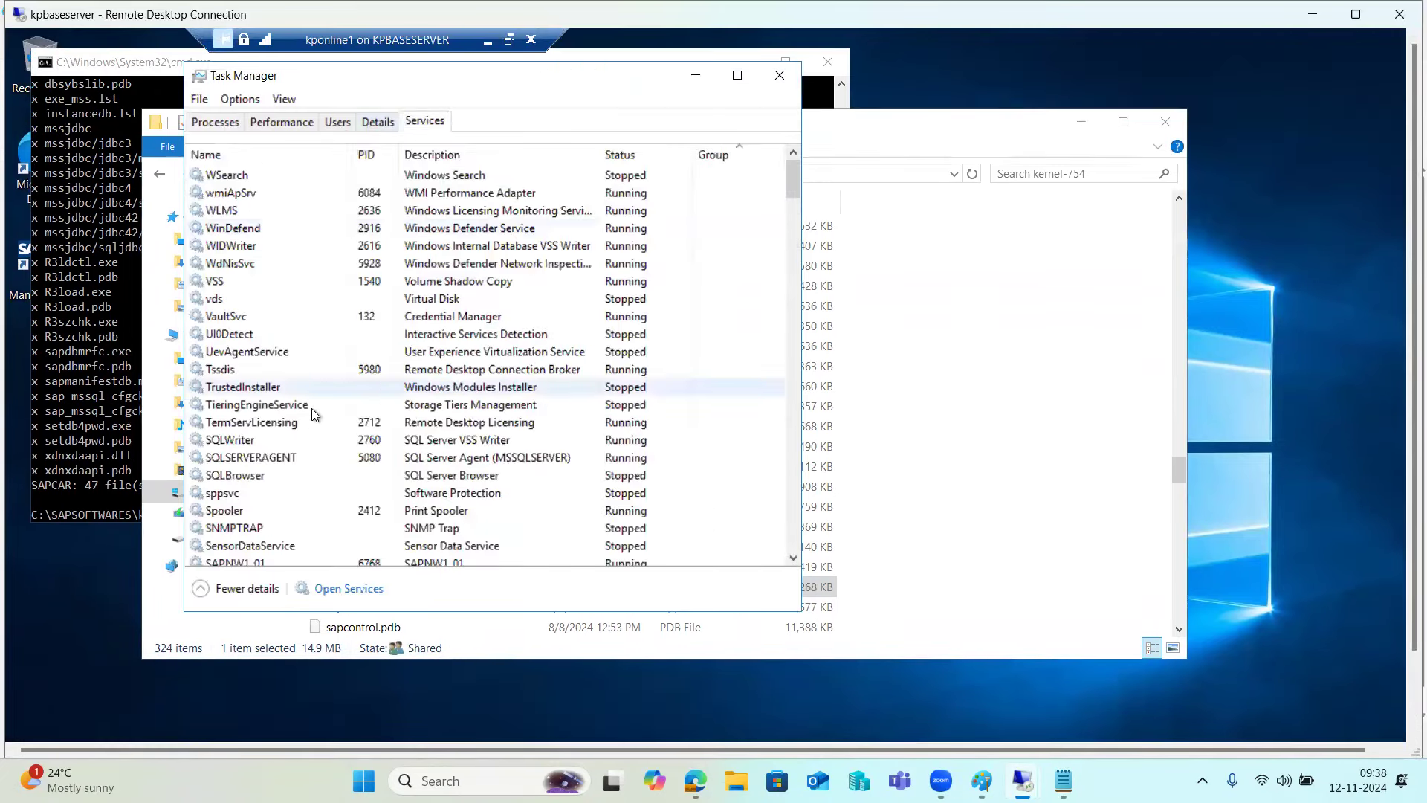
# Stop the SAPECD_03 and SAPECD_02 services.
pyautogui.click(278, 443)
pyautogui.scroll(-1, 274, 434)
pyautogui.scroll(-2, 273, 434)
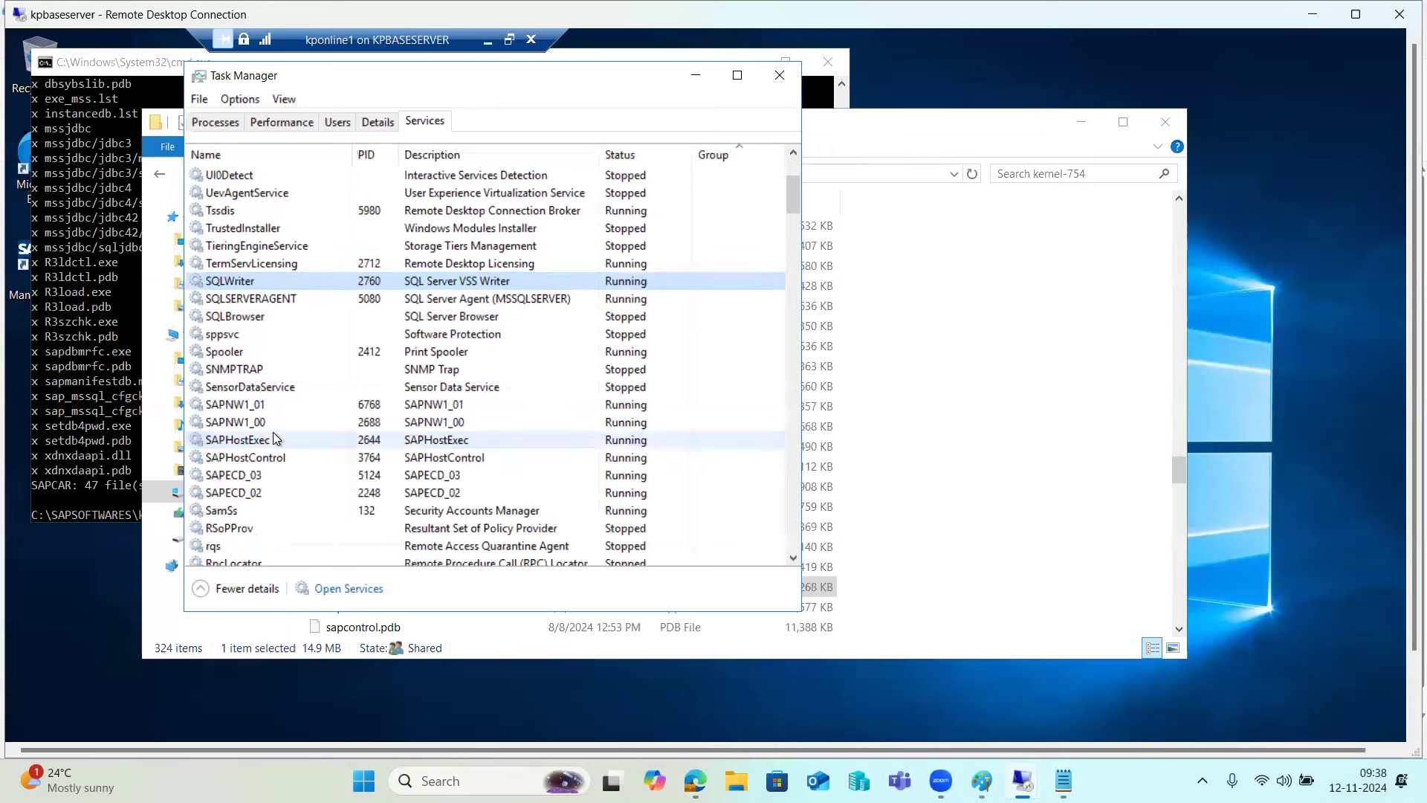
pyautogui.click(252, 475)
pyautogui.rightClick(252, 477)
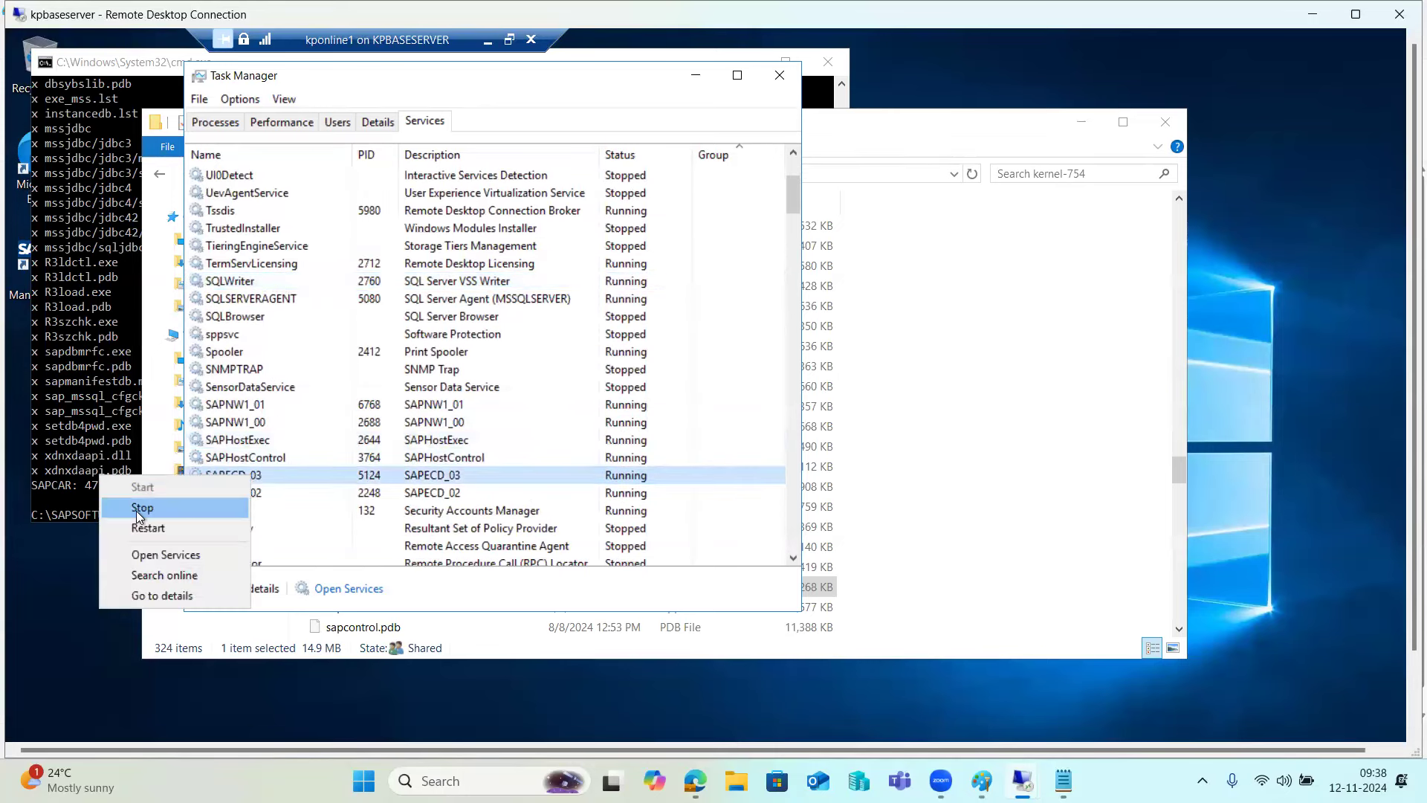
pyautogui.click(136, 511)
pyautogui.click(229, 488)
pyautogui.rightClick(229, 489)
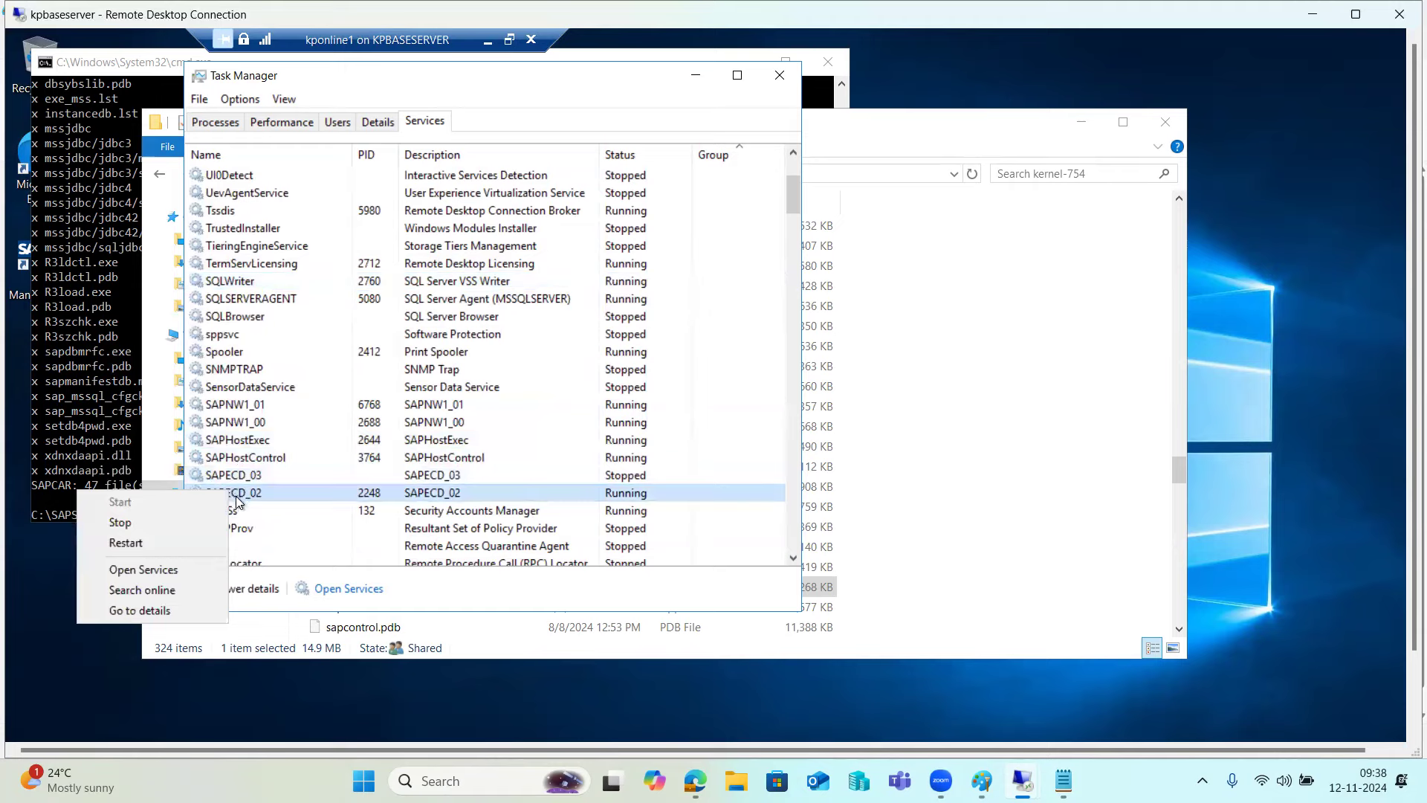
pyautogui.click(153, 521)
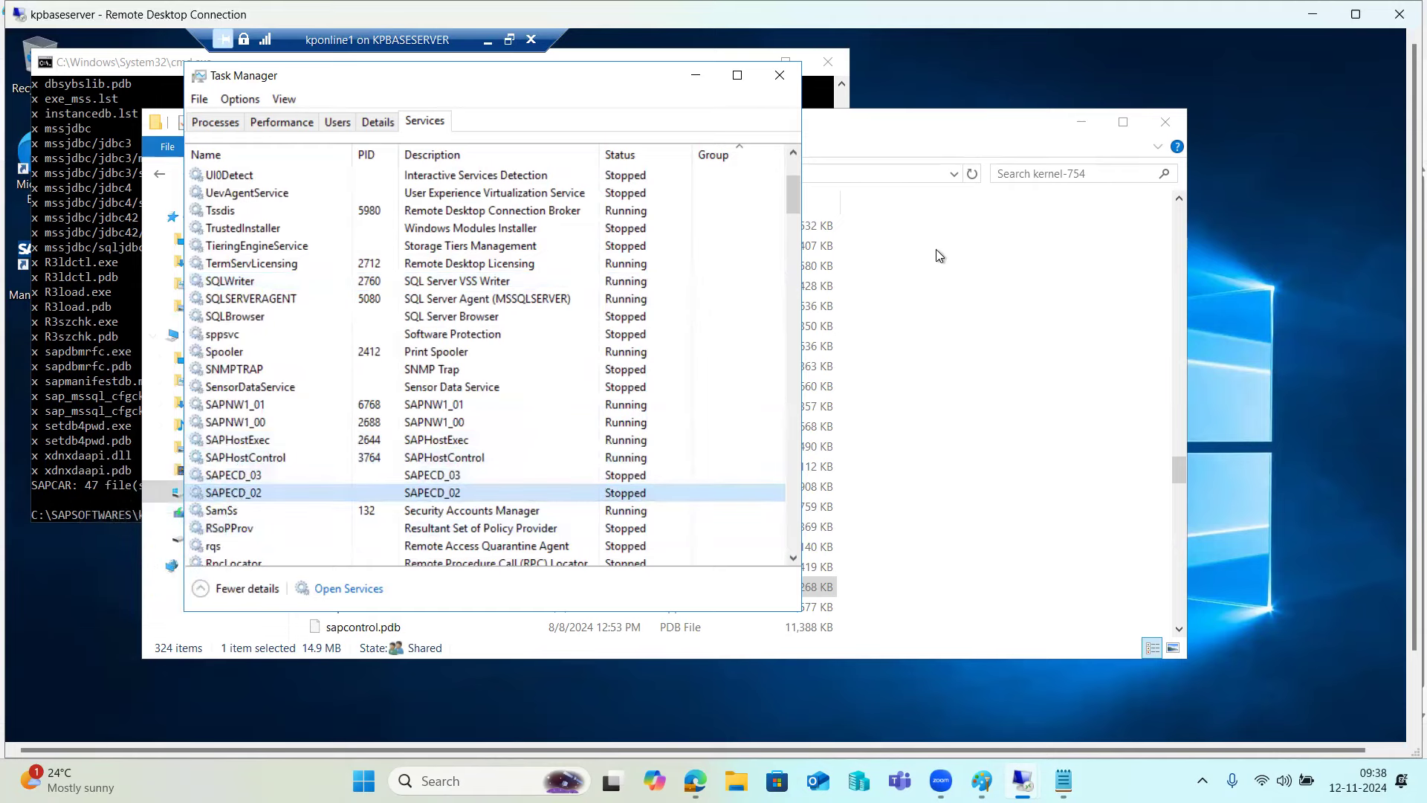
# Copy everything in the kernel-754 folder except the archives SAPEXE_400-80007651.SAR and SAPEXEDB_400-80007650.SAR.
pyautogui.click(1005, 311)
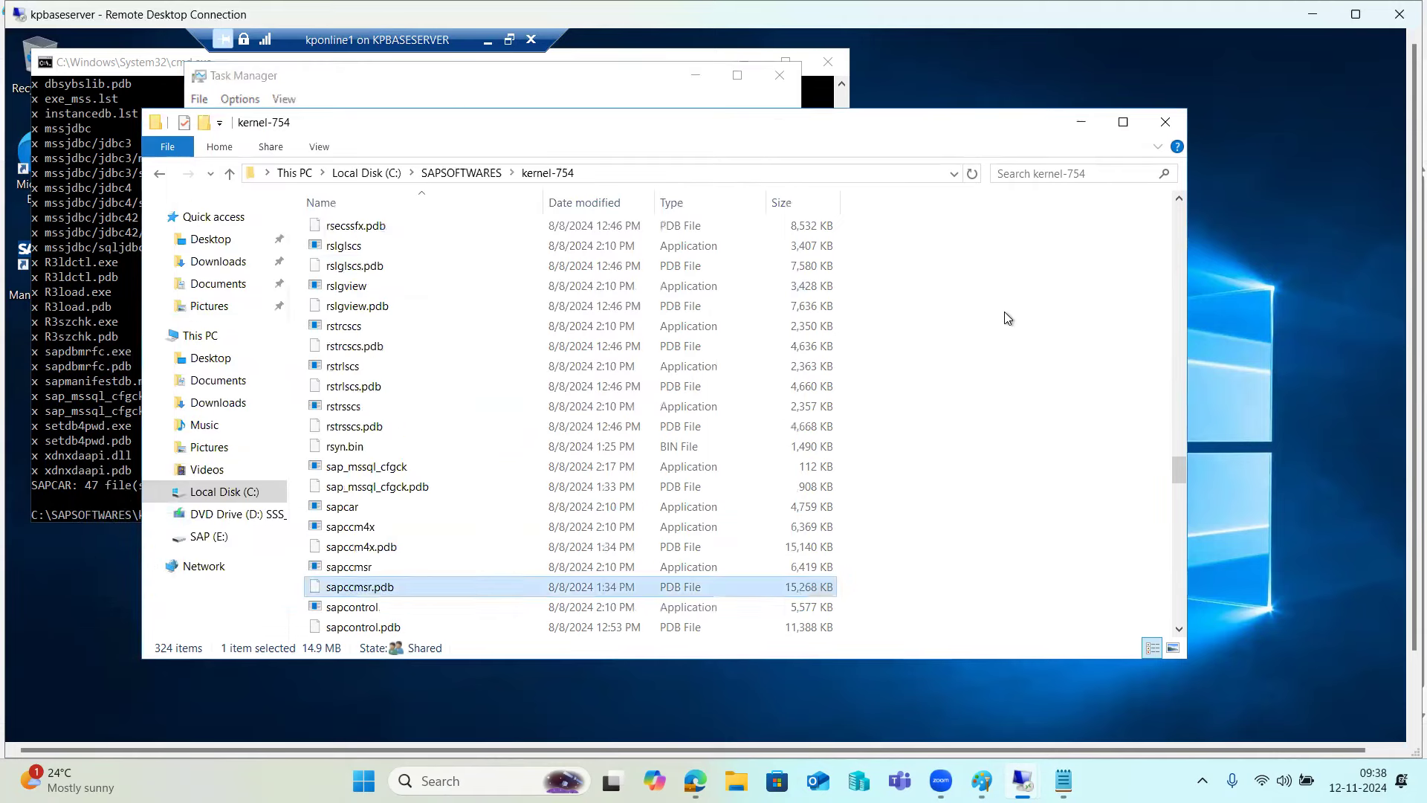
pyautogui.click(468, 345)
pyautogui.hotkey('ctrl', 'a')
pyautogui.scroll(-10, 395, 466)
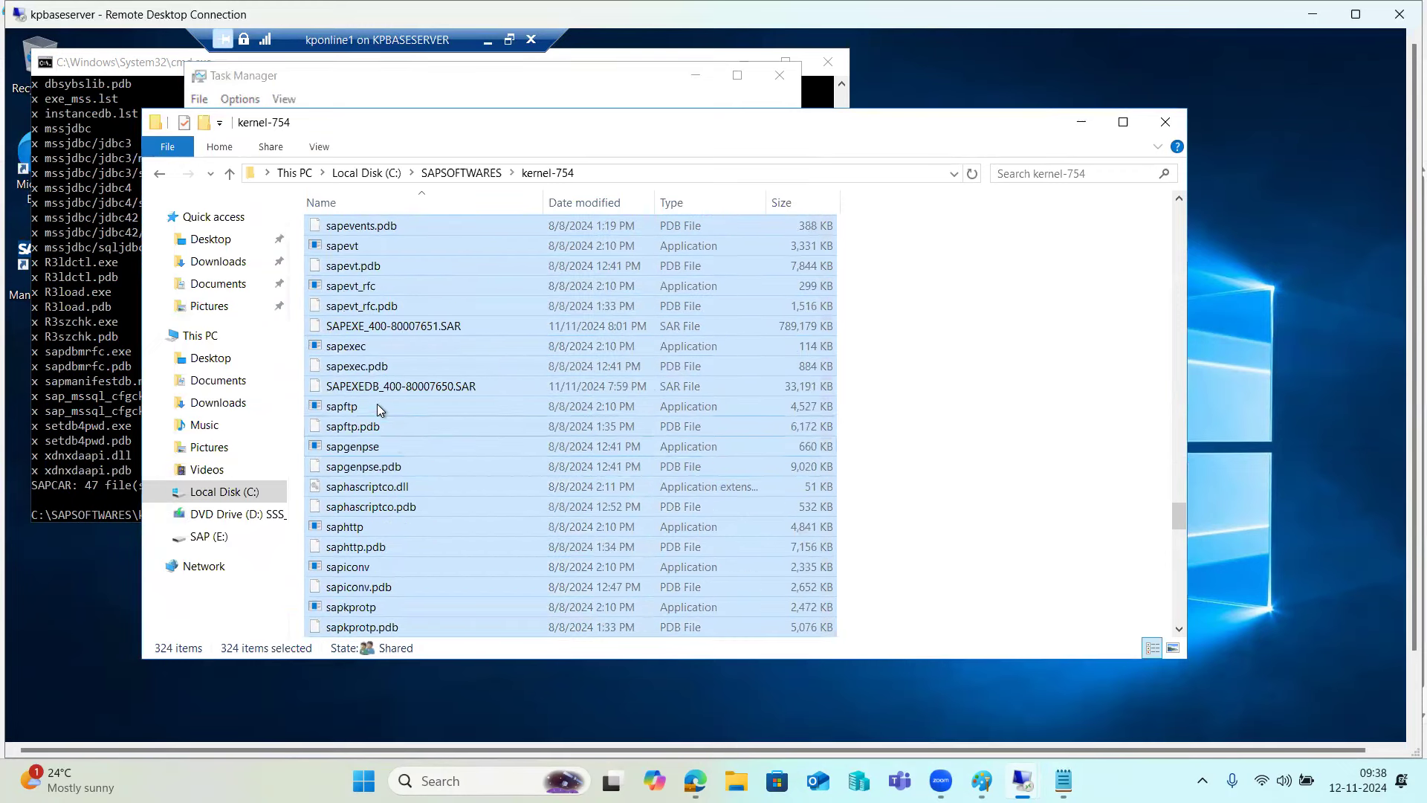
pyautogui.keyDown('ctrl'); pyautogui.click(354, 327); pyautogui.keyUp('ctrl')
pyautogui.keyDown('ctrl'); pyautogui.click(356, 384); pyautogui.keyUp('ctrl')
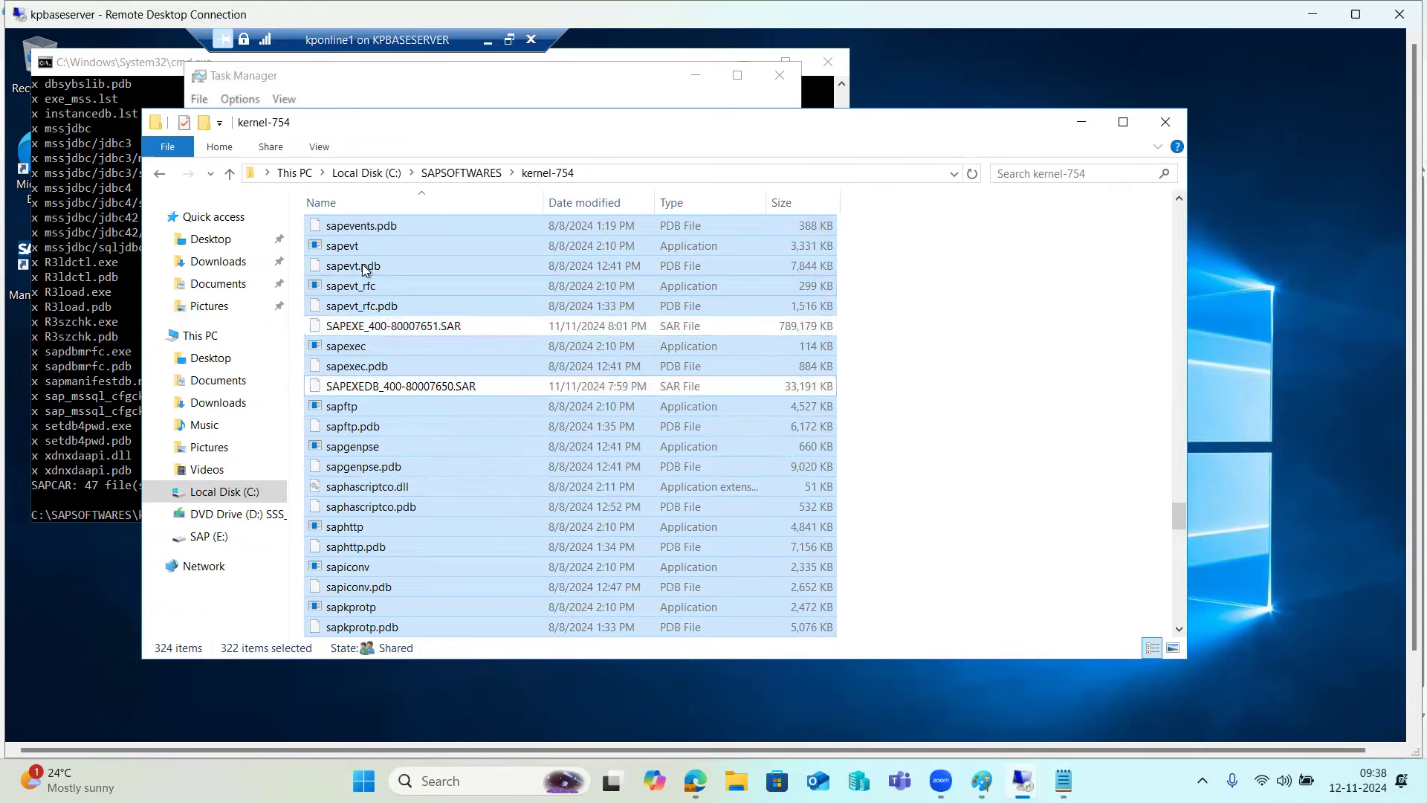
# Paste the copied kernel files into the ECD kernel directory E:\usr\sap\ECD\SYS\exe\uc\NTAMD64.
pyautogui.click(213, 542)
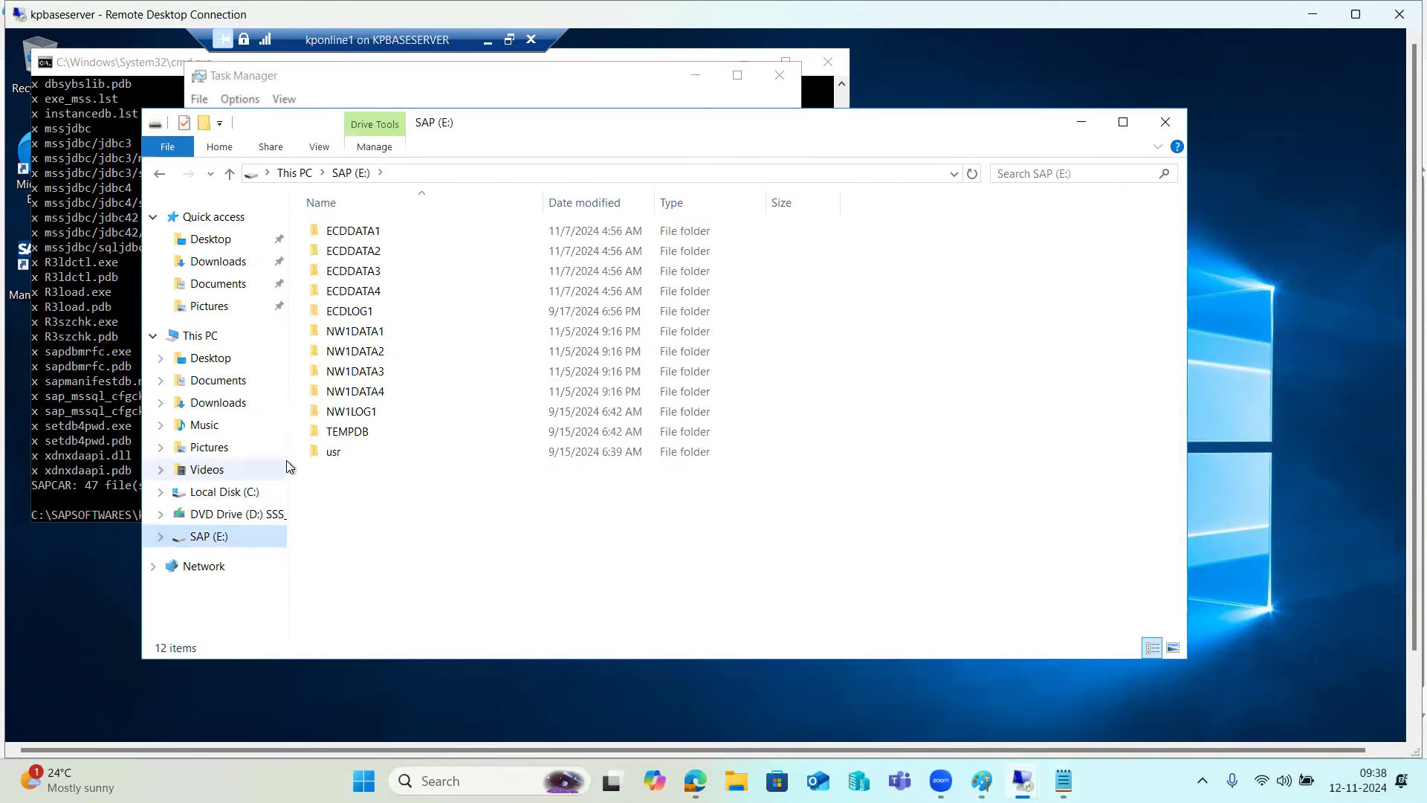
pyautogui.click(333, 458)
pyautogui.doubleClick(332, 458)
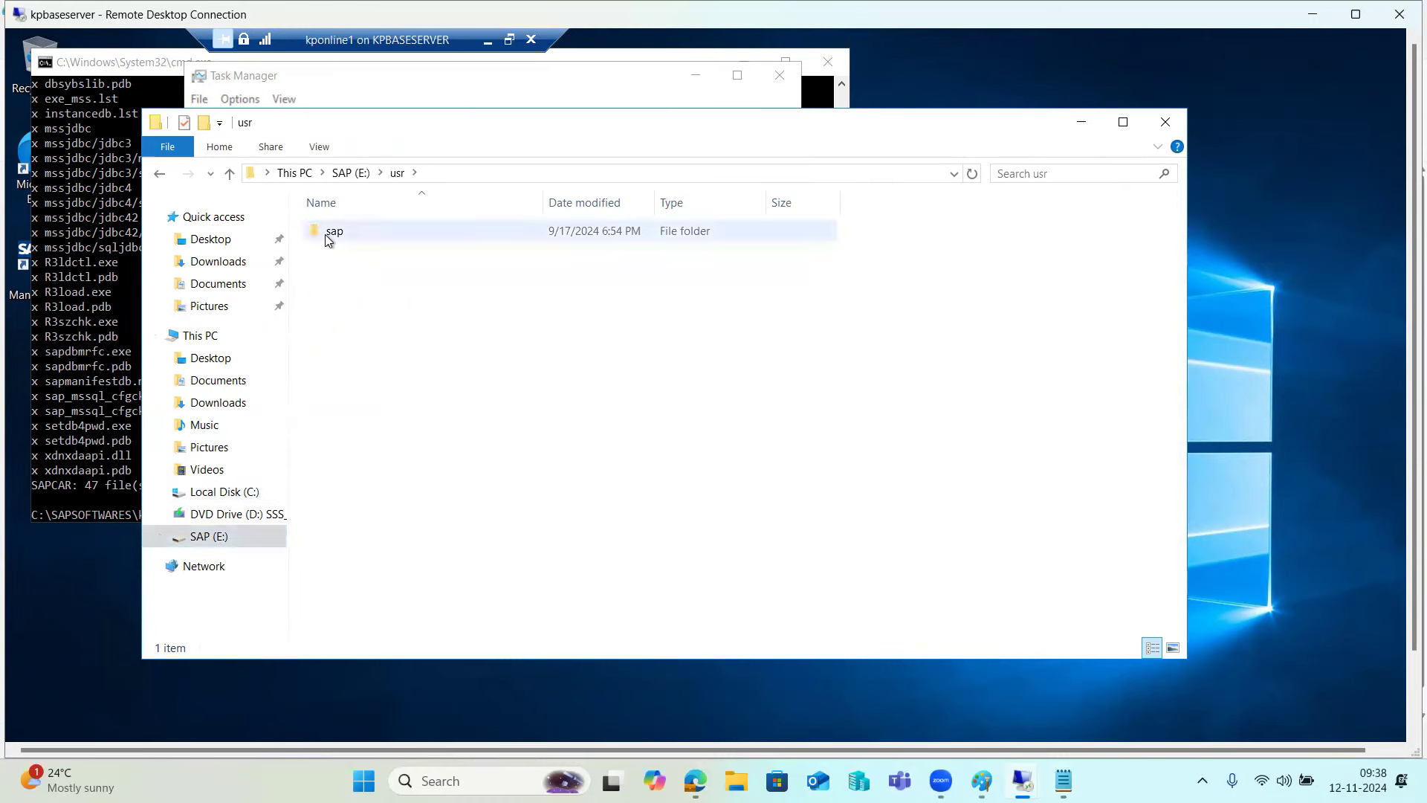
pyautogui.doubleClick(332, 234)
pyautogui.doubleClick(336, 252)
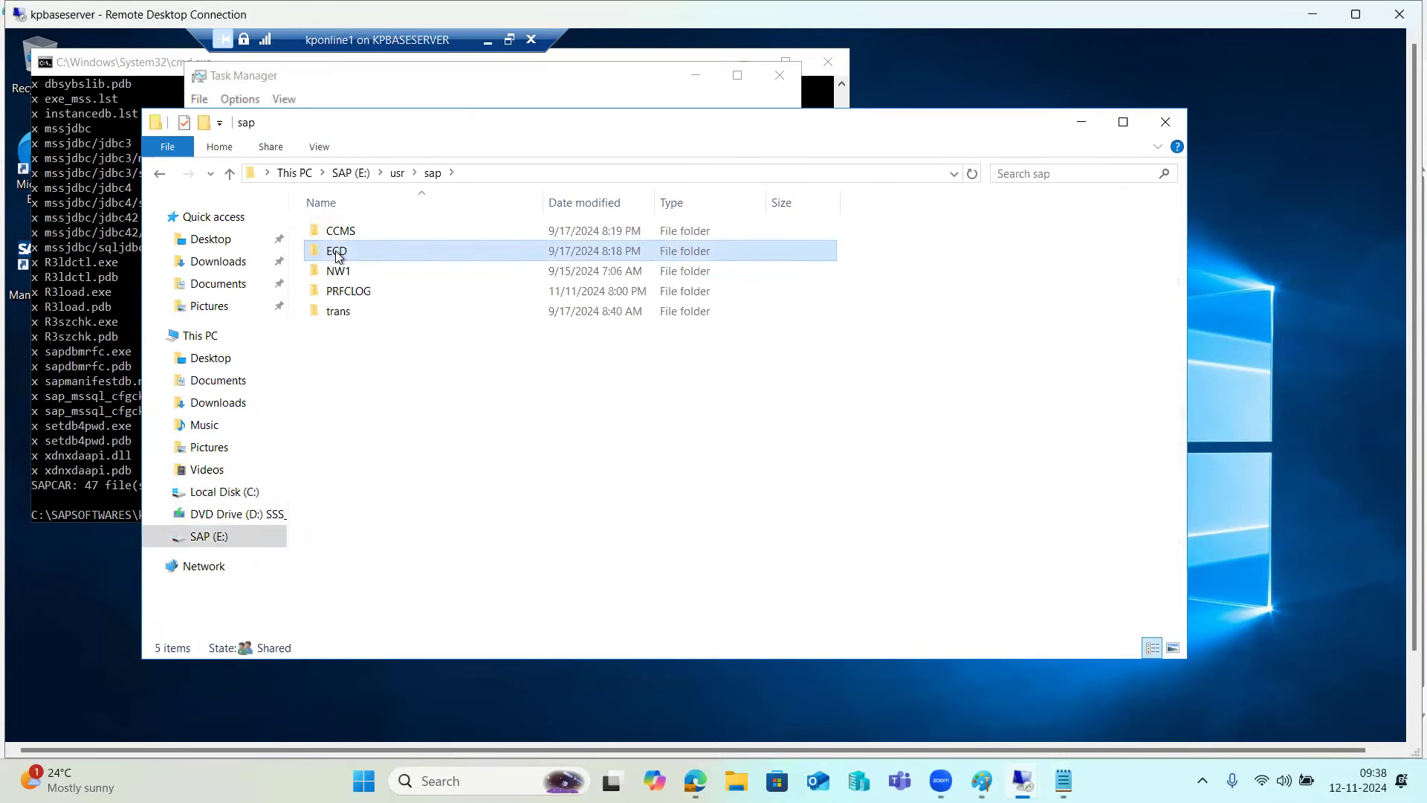
pyautogui.doubleClick(336, 272)
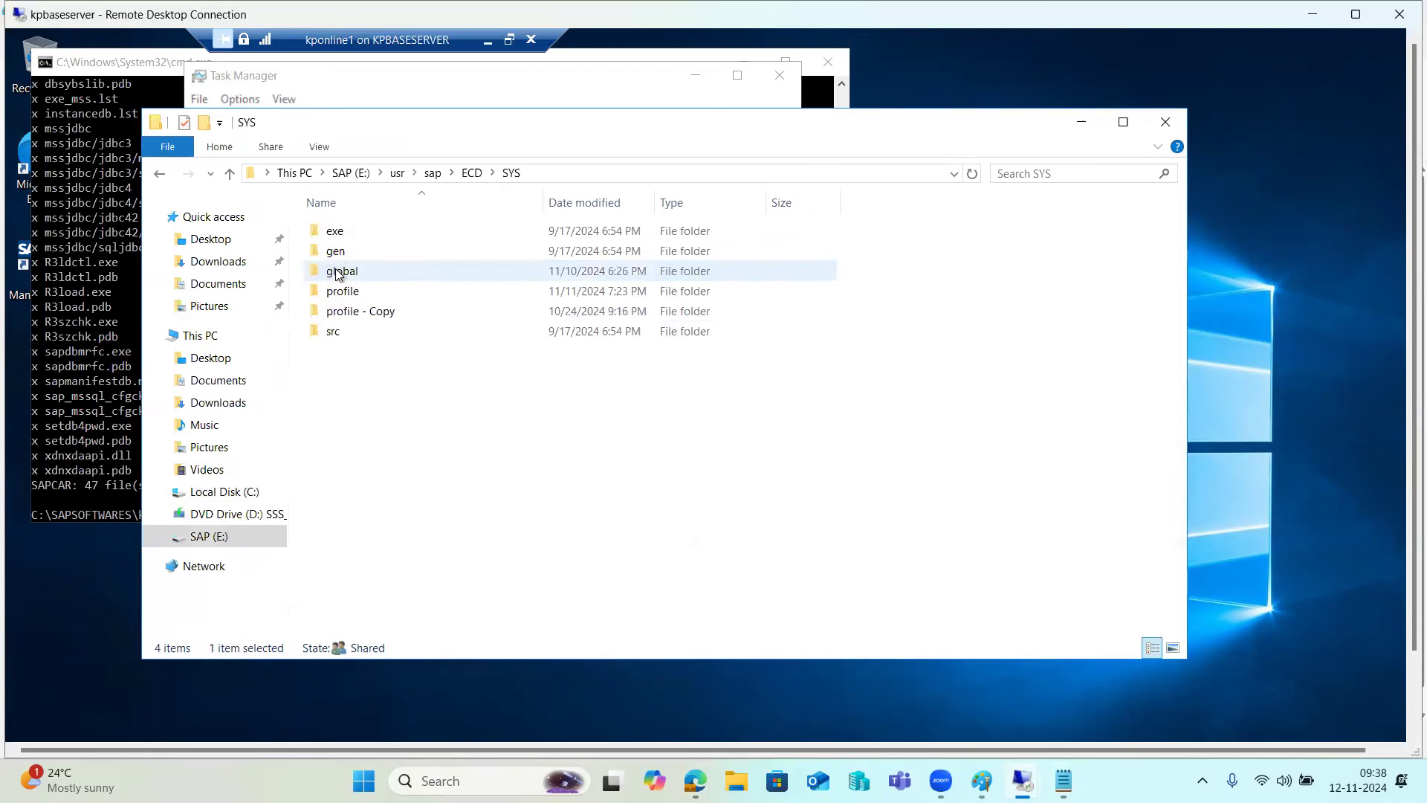
pyautogui.click(336, 240)
pyautogui.doubleClick(336, 240)
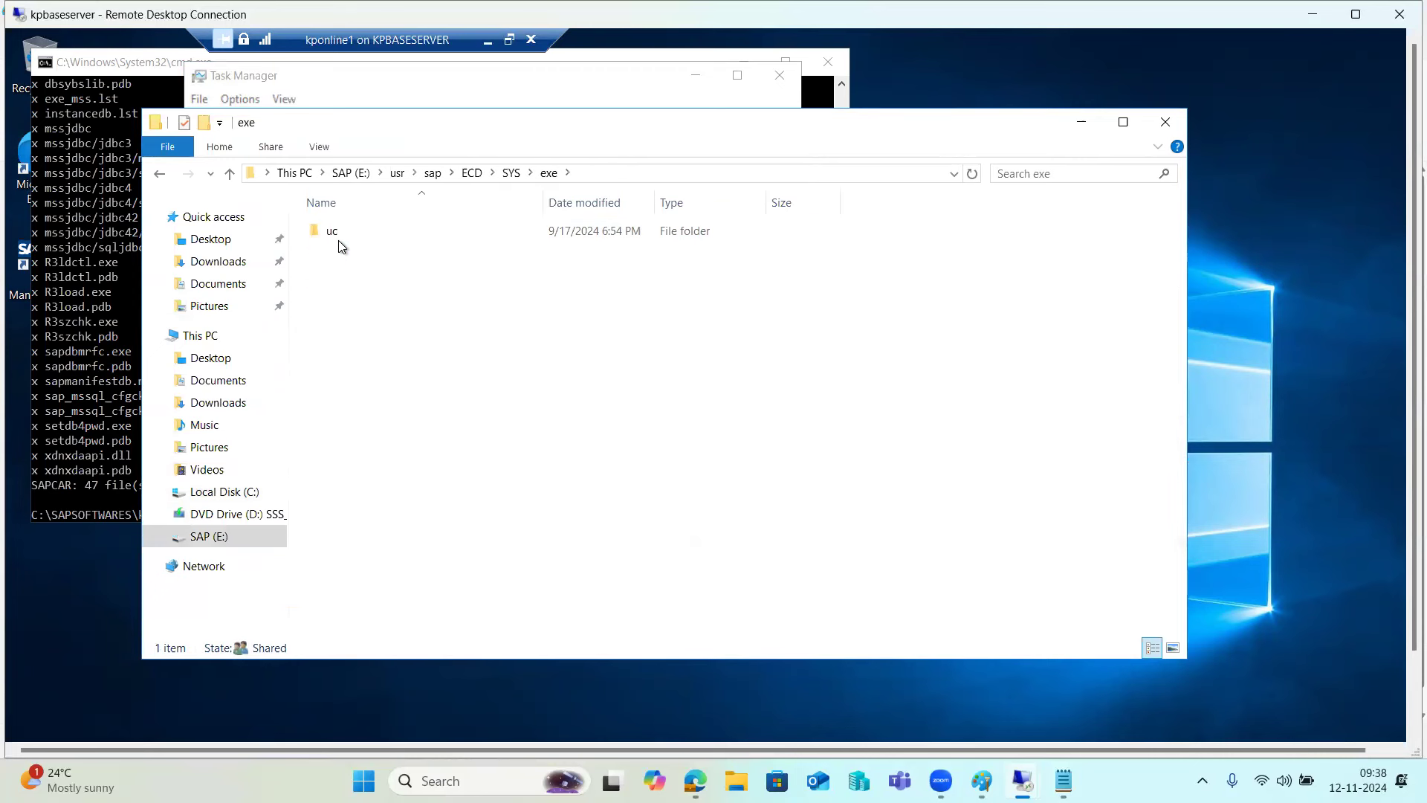
pyautogui.doubleClick(337, 239)
pyautogui.doubleClick(337, 236)
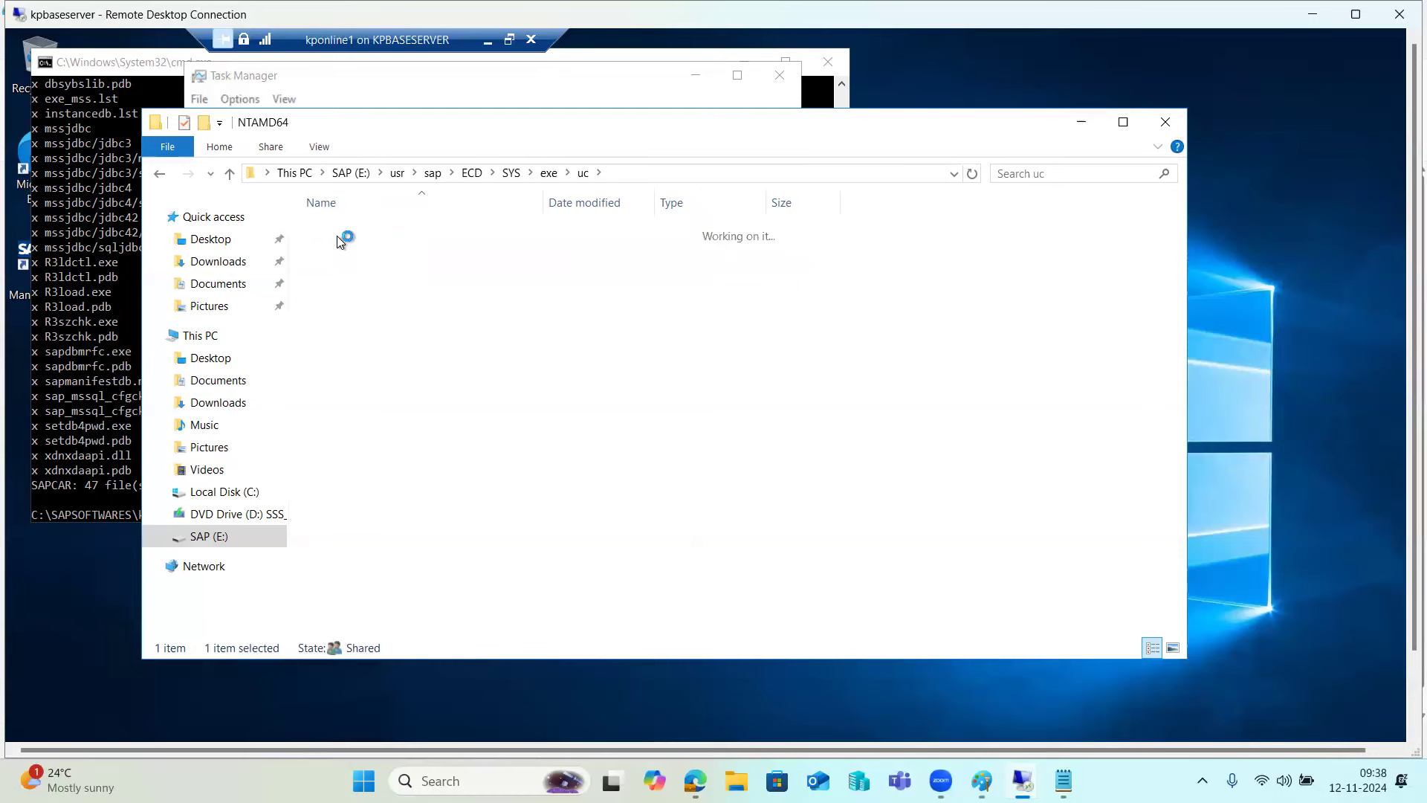
pyautogui.click(385, 435)
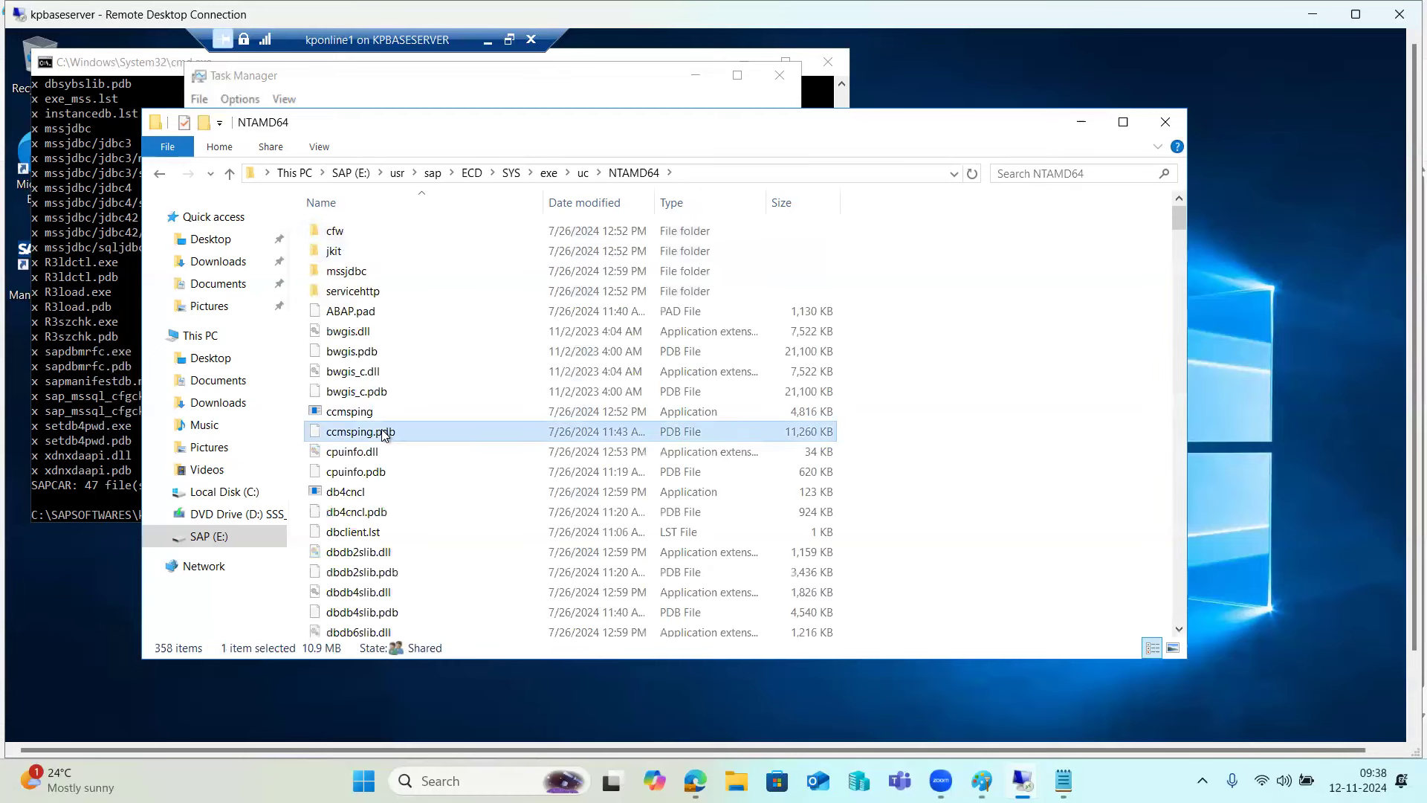
pyautogui.hotkey('ctrl', 'v')
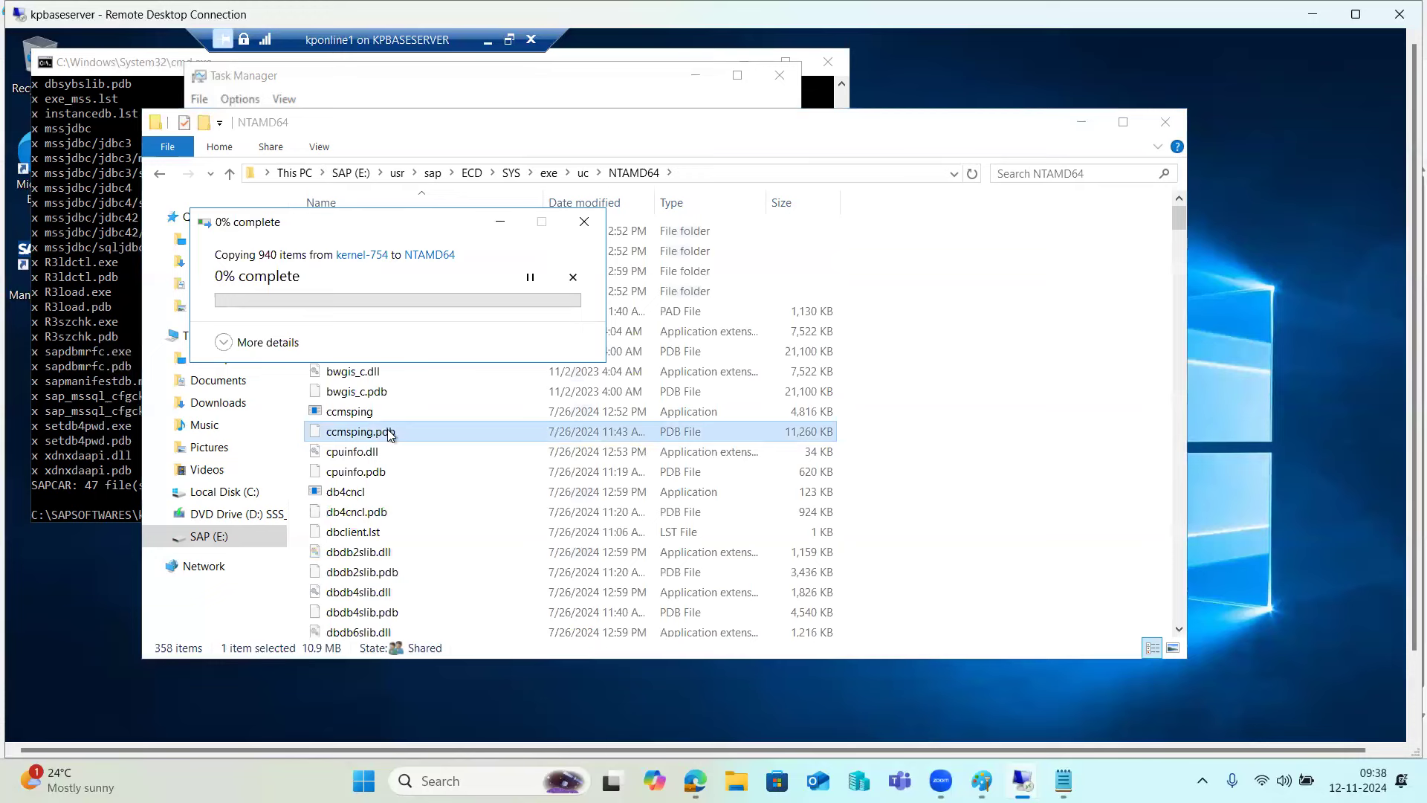
# Paste the kernel-754 files into the ECD NTAMD64 directory again, replacing all files with the same names.
pyautogui.click(261, 361)
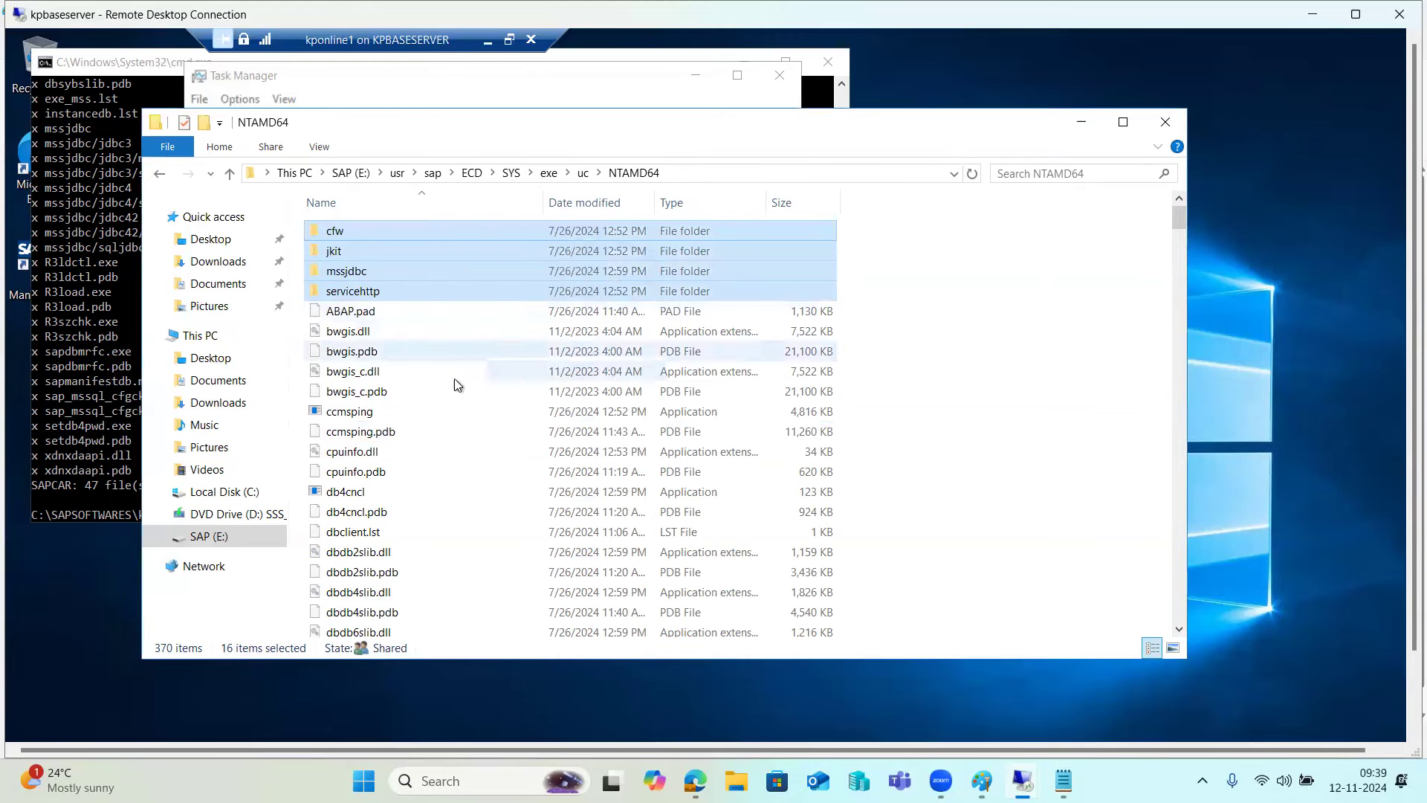
pyautogui.click(411, 411)
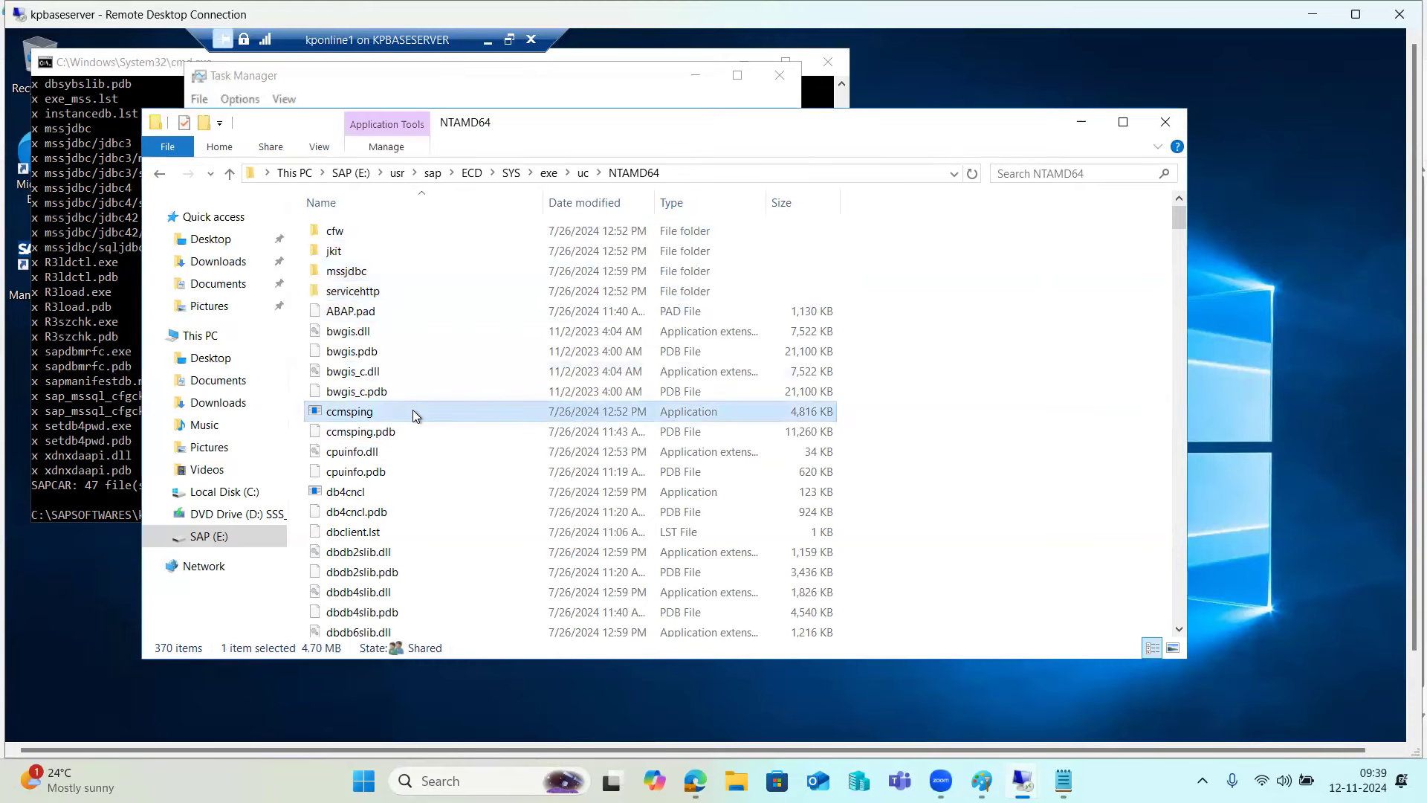
pyautogui.hotkey('ctrl', 'v')
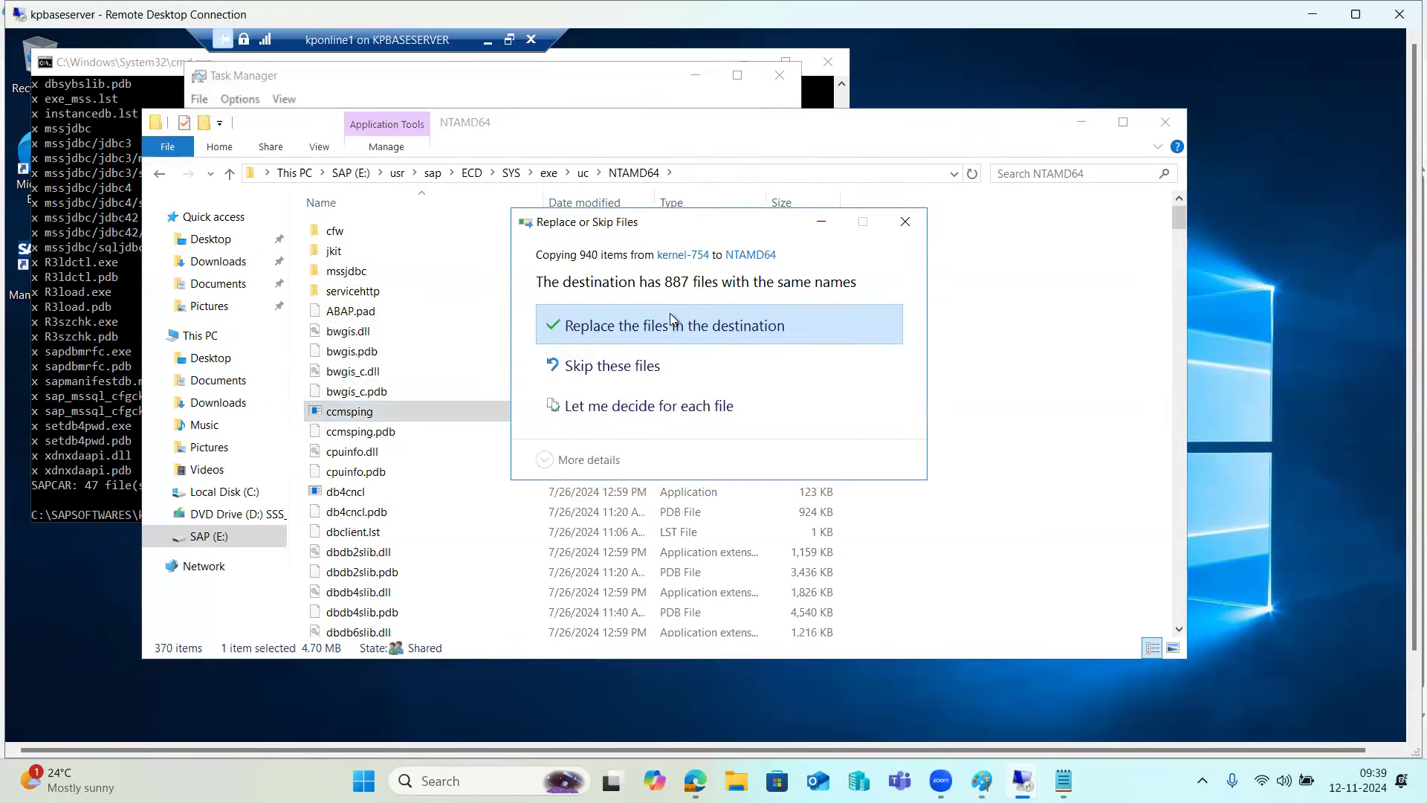
pyautogui.click(672, 328)
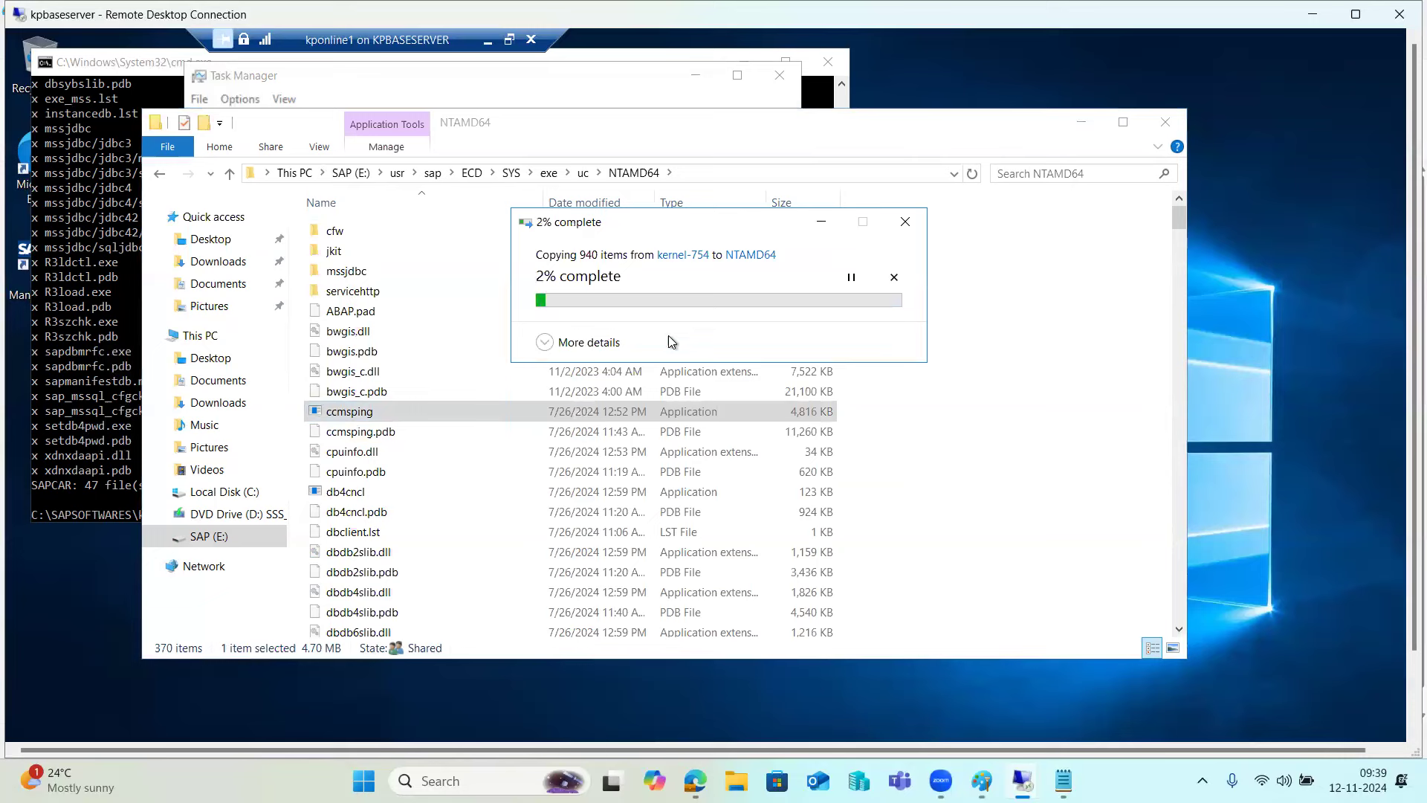
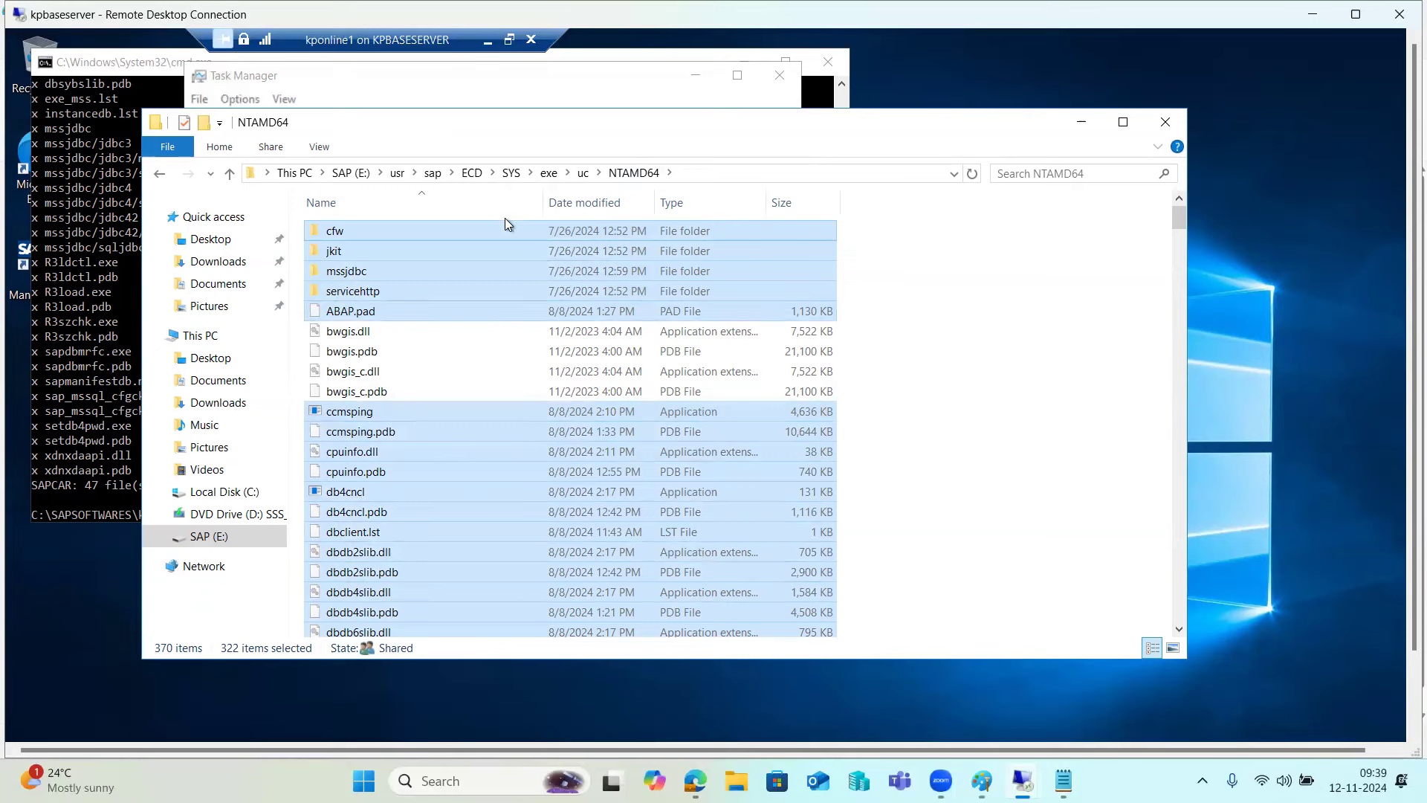
# Start the SAPECD_03 and SAPECD_02 services in the Task Manager.
pyautogui.click(515, 73)
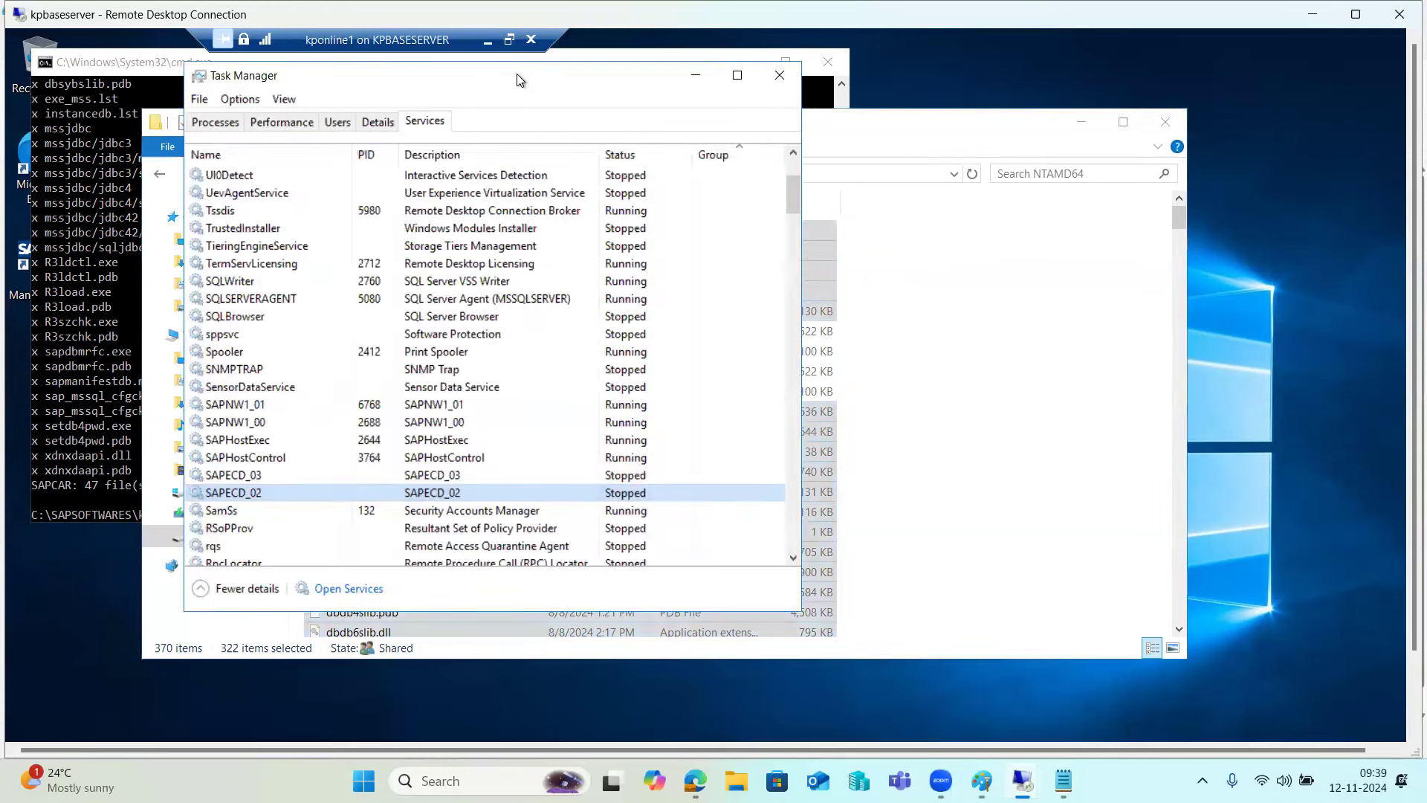
pyautogui.rightClick(261, 474)
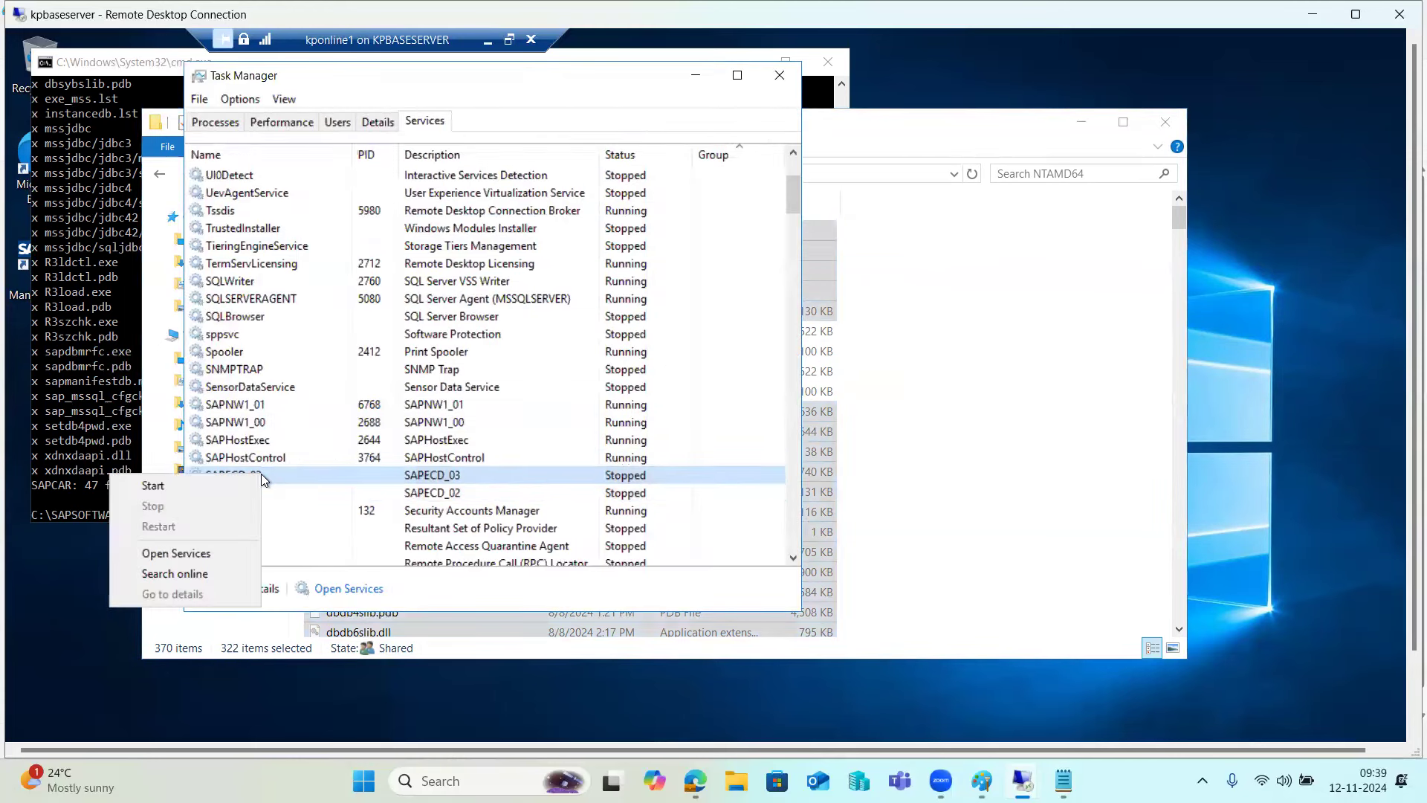
pyautogui.click(153, 486)
pyautogui.rightClick(237, 492)
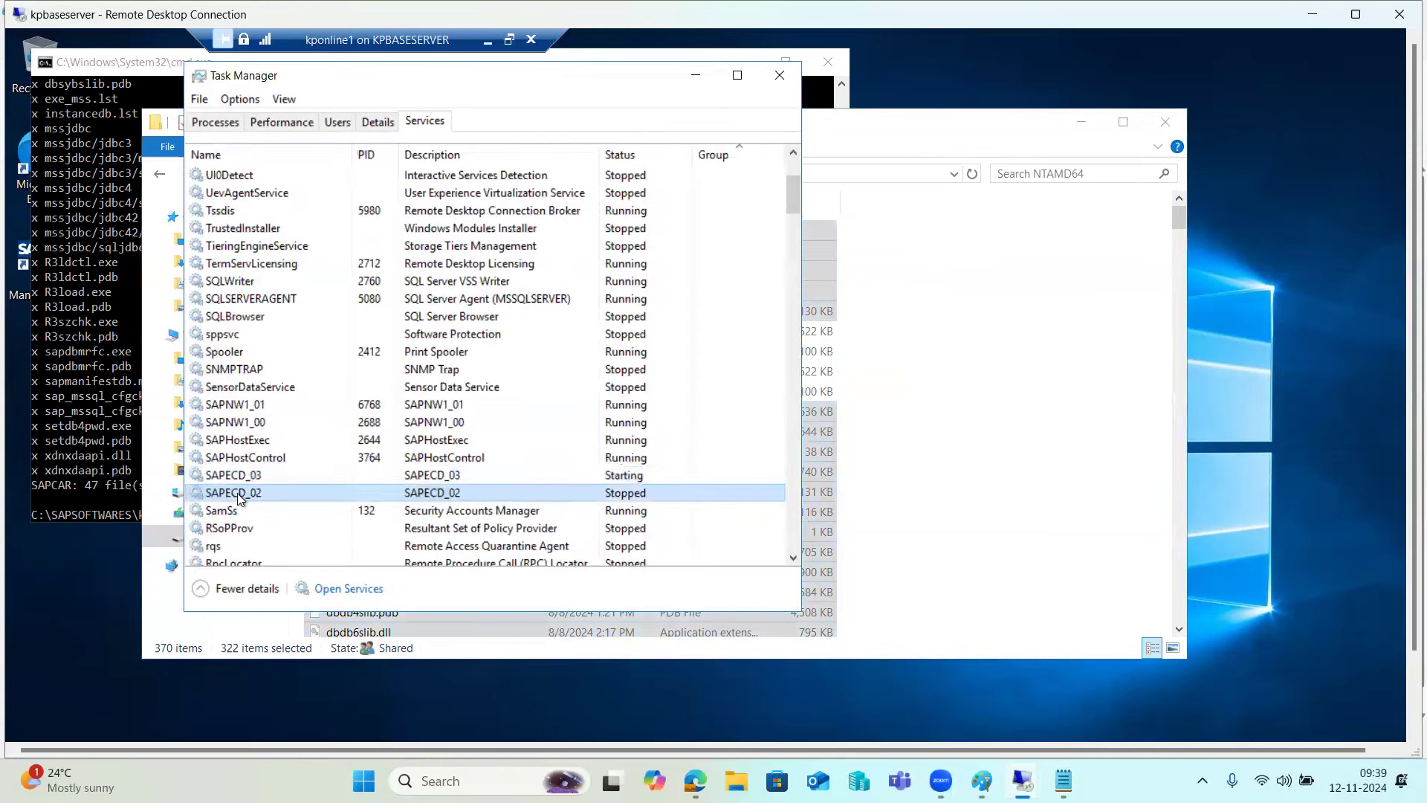
pyautogui.click(229, 506)
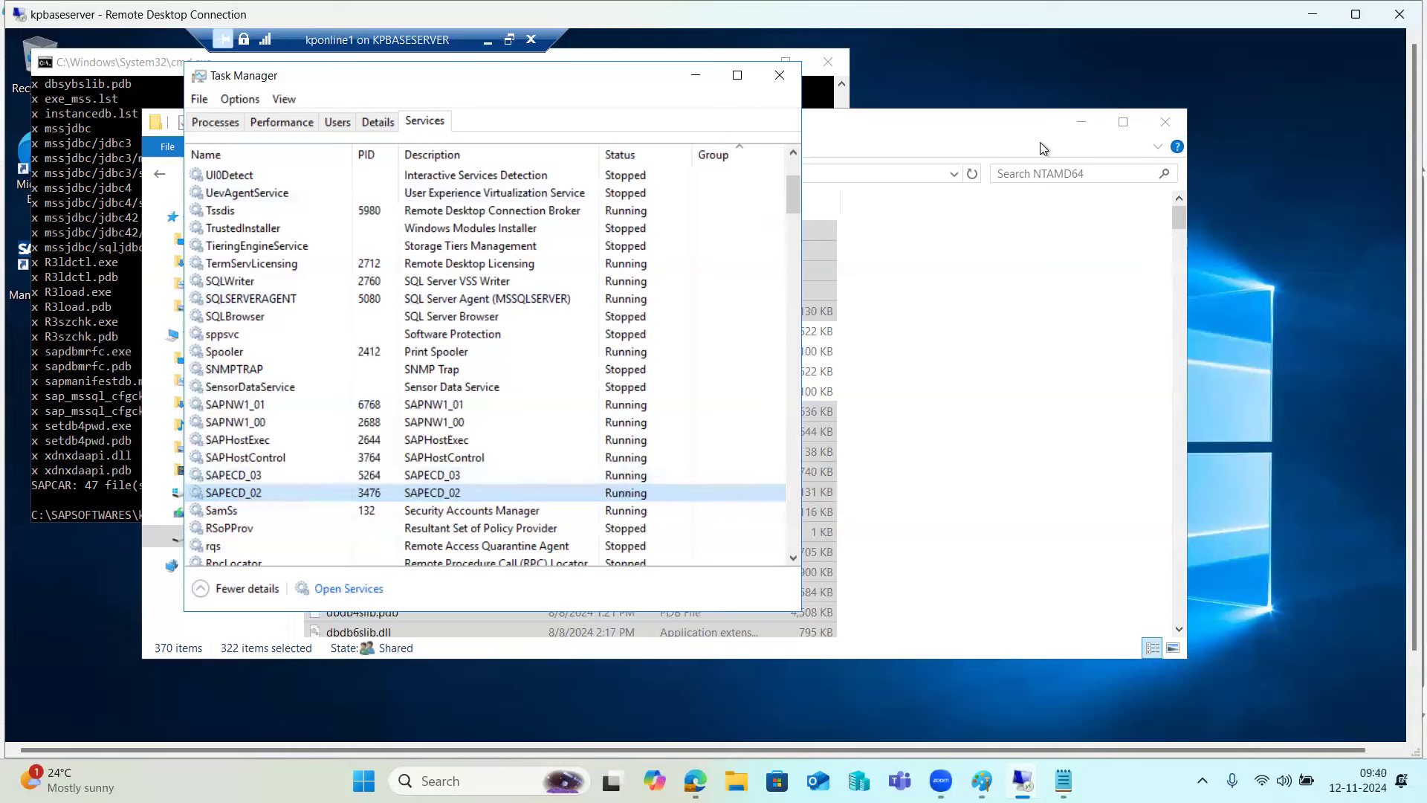
# Minimize the Task Manager and close the NTAMD64 folder and command prompt windows.
pyautogui.click(699, 76)
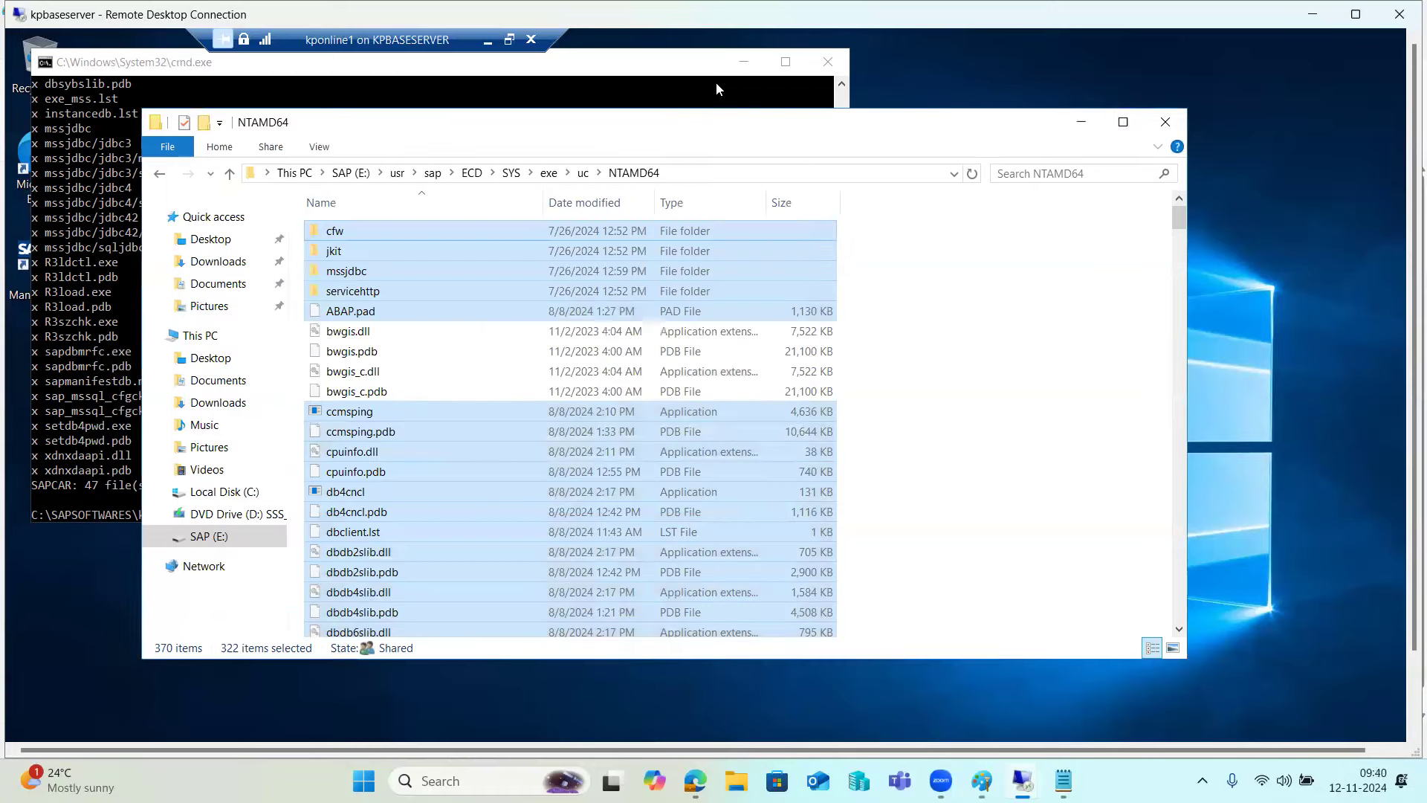
pyautogui.click(1163, 121)
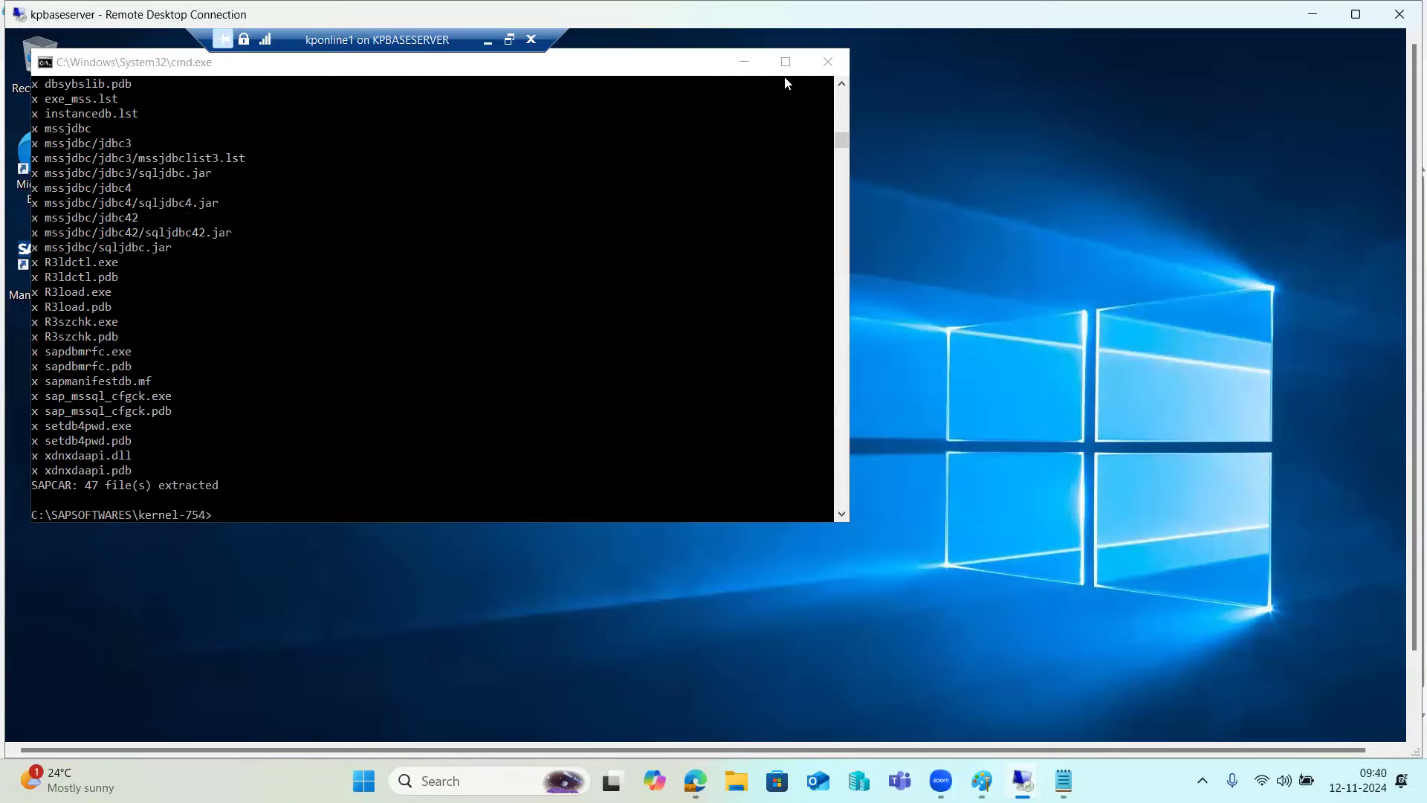
pyautogui.click(827, 62)
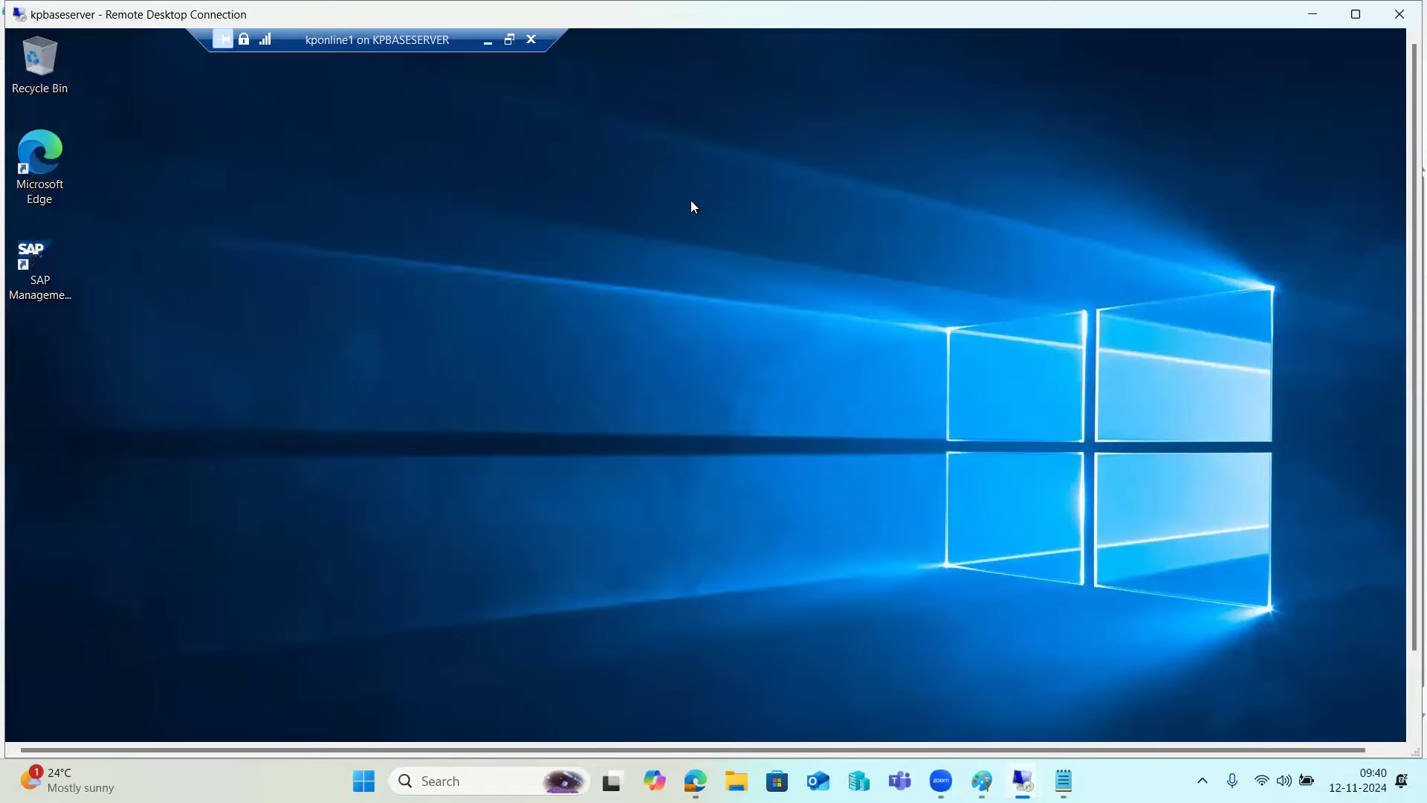
# Close the SAP Management Console without saving its settings and reopen it, allowing it to make changes to the device.
pyautogui.moveTo(1411, 585); pyautogui.dragTo(1411, 672)
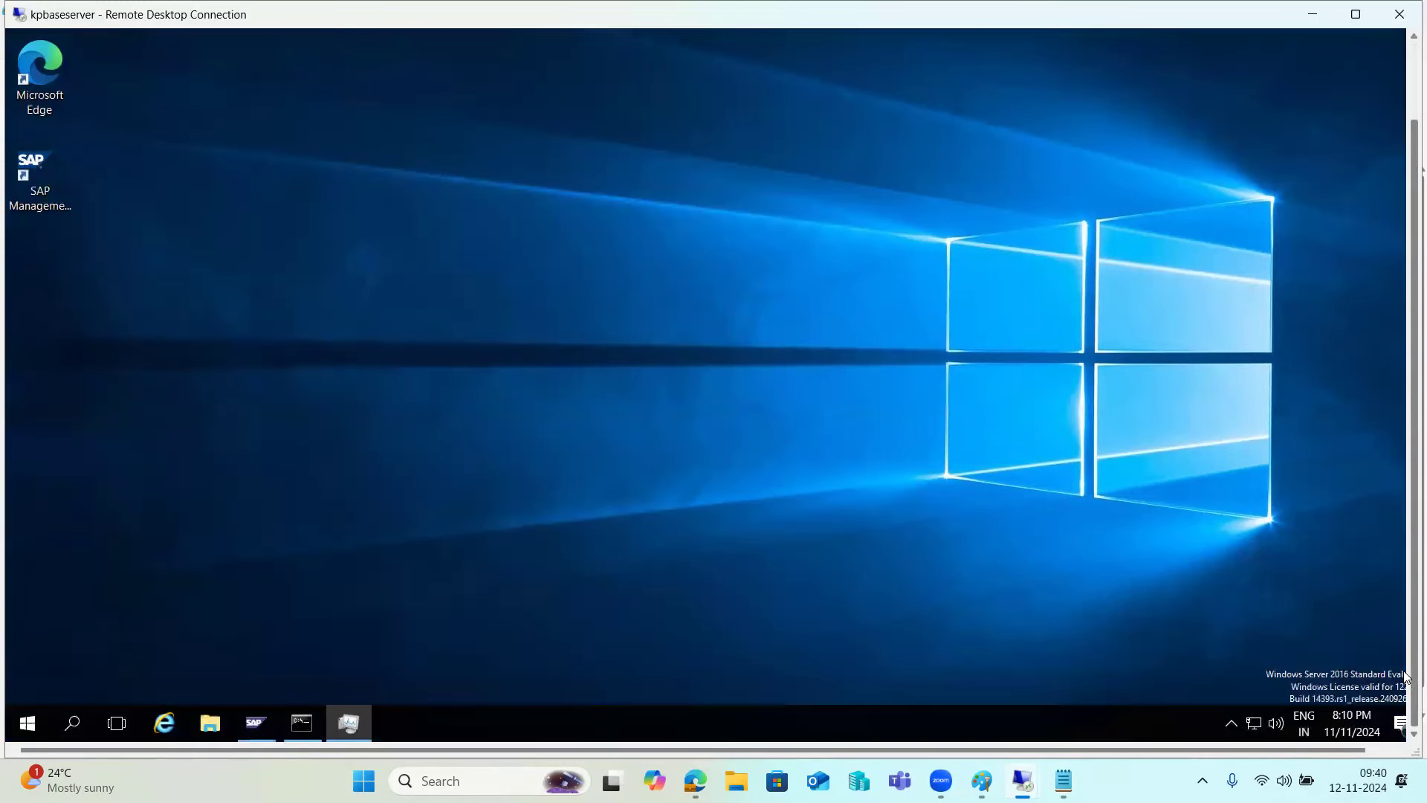
pyautogui.click(264, 721)
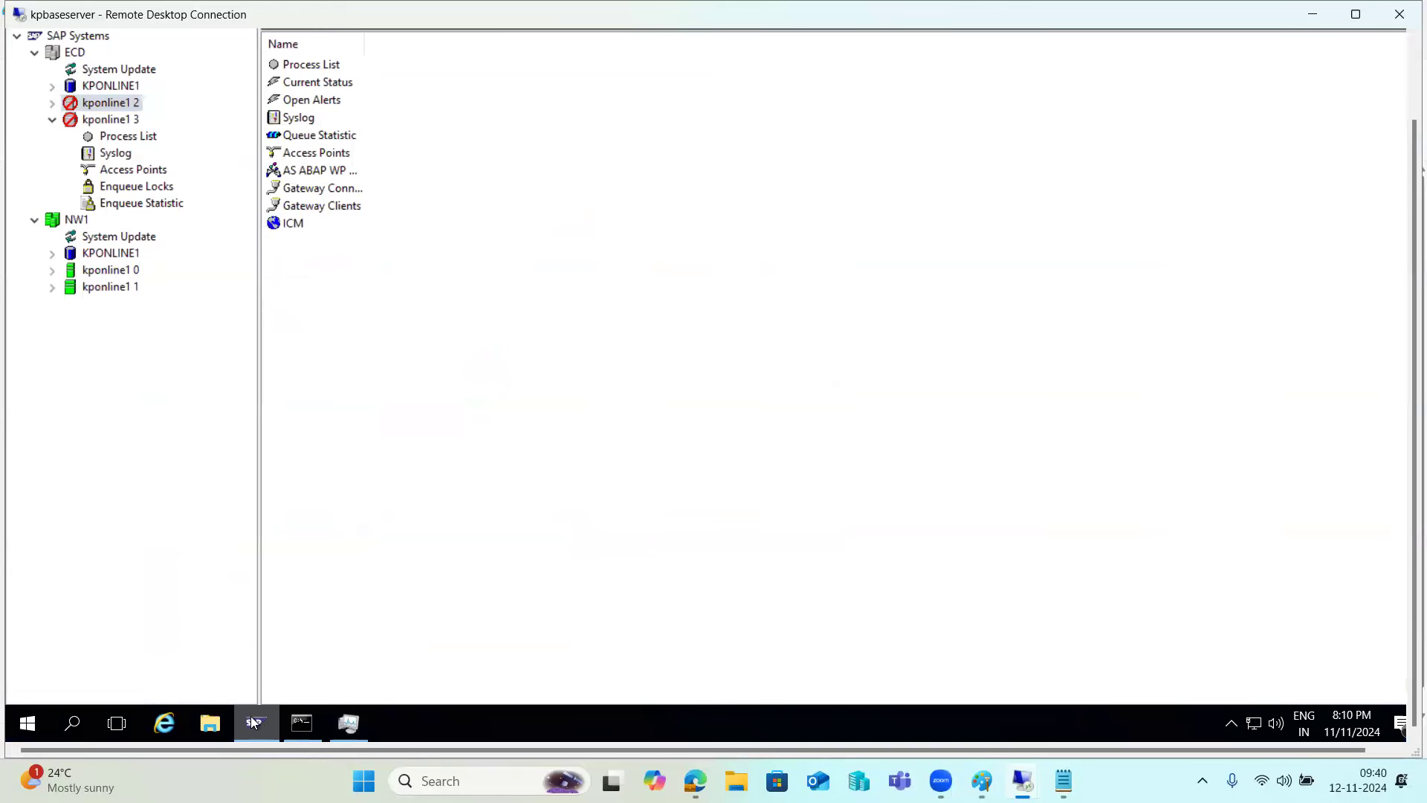
pyautogui.moveTo(253, 721)
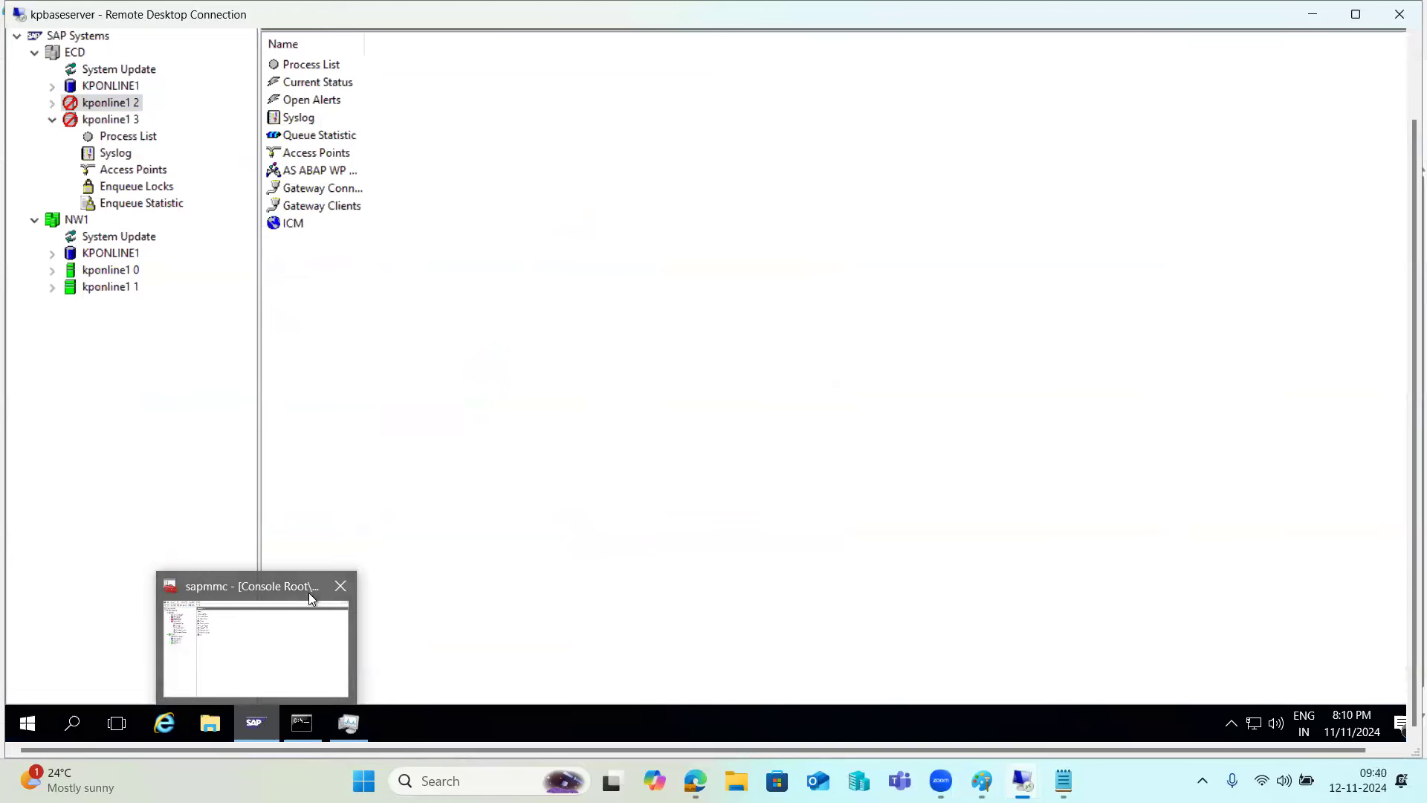
pyautogui.click(342, 586)
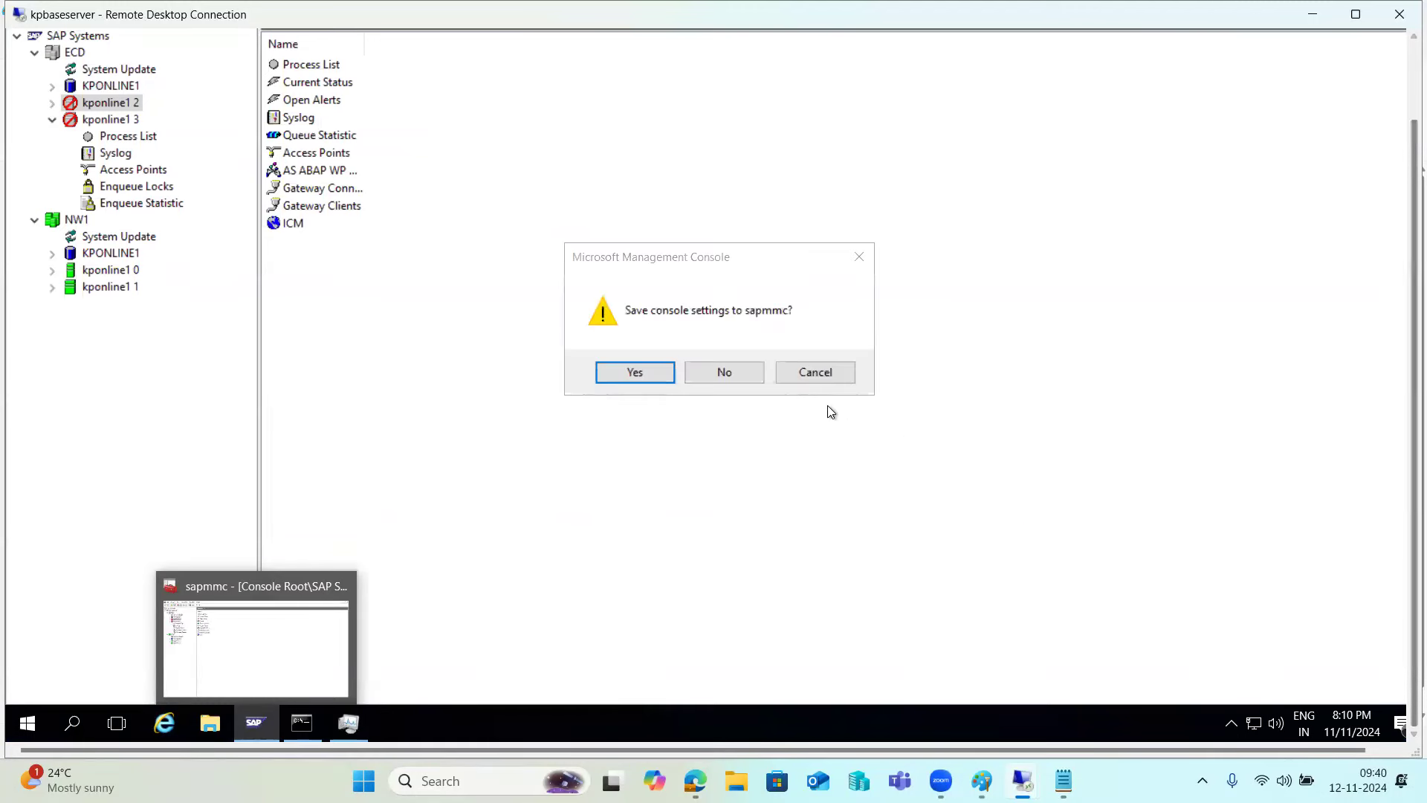
pyautogui.click(734, 373)
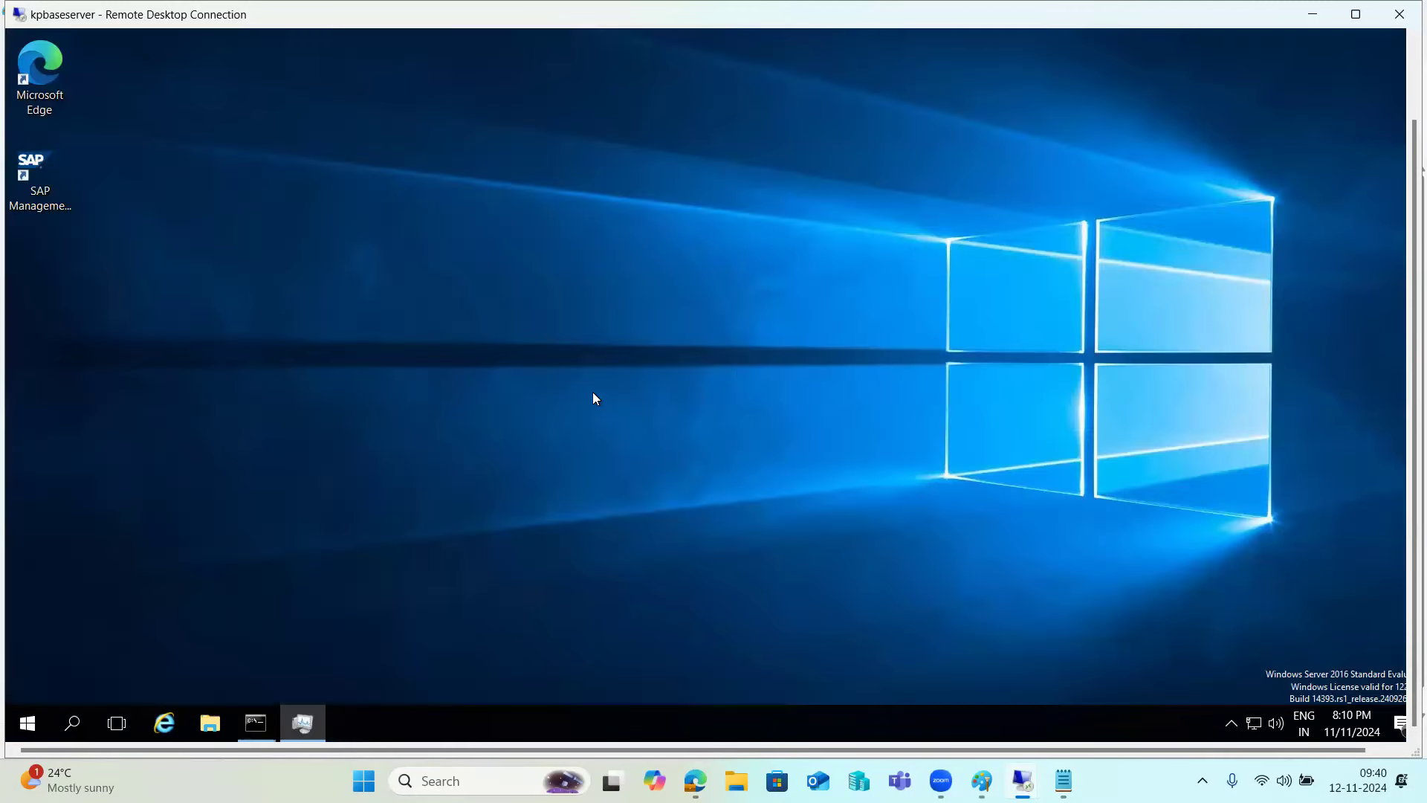
pyautogui.doubleClick(52, 176)
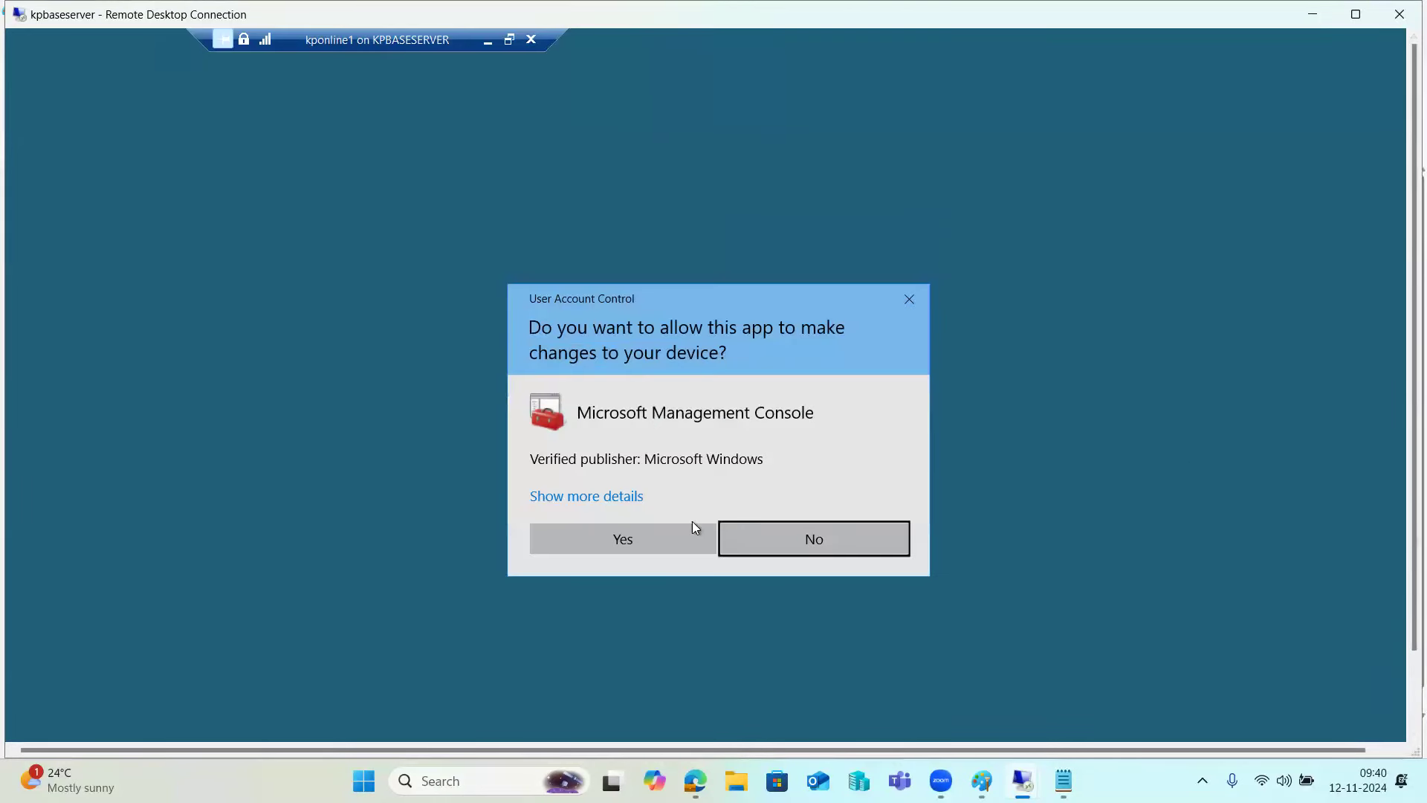
pyautogui.click(653, 549)
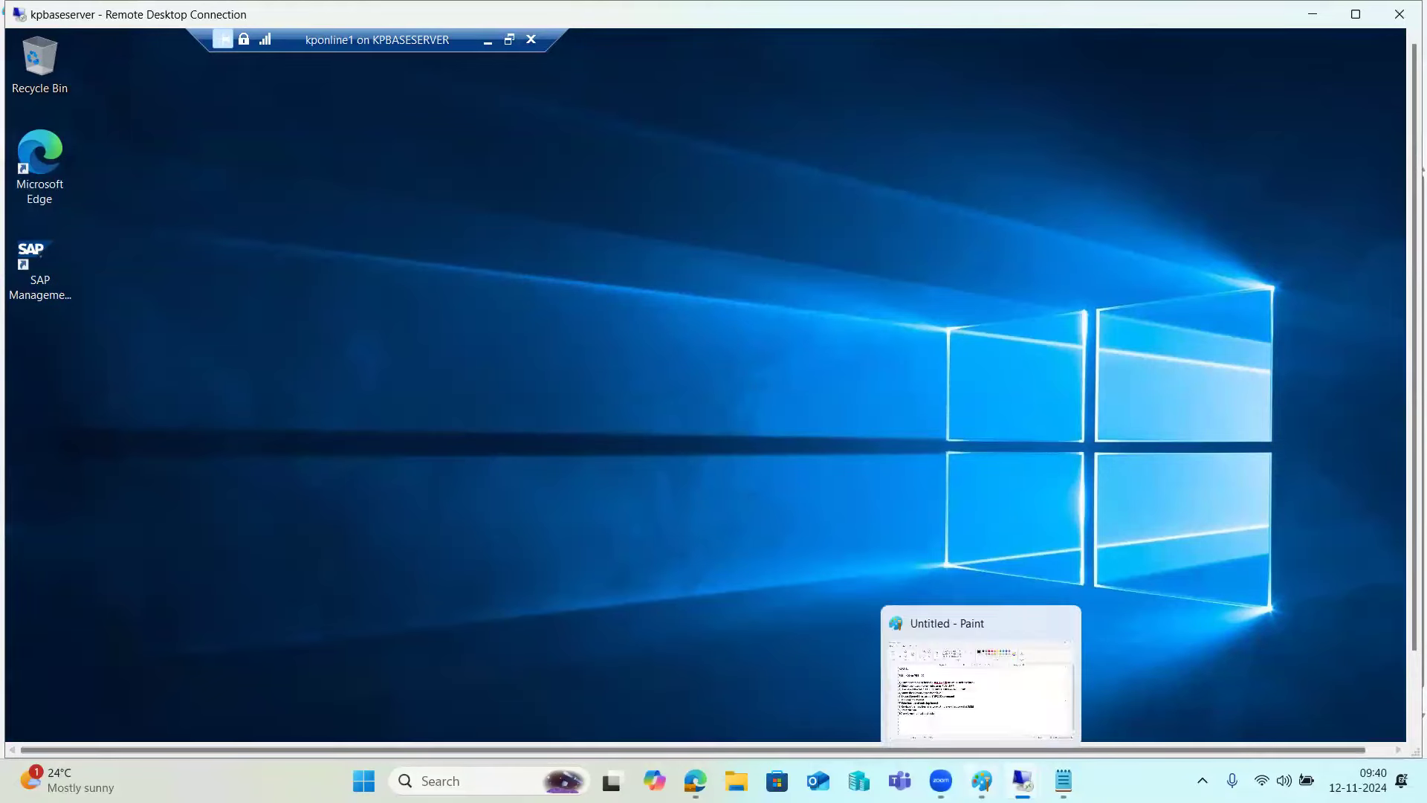
pyautogui.click(982, 780)
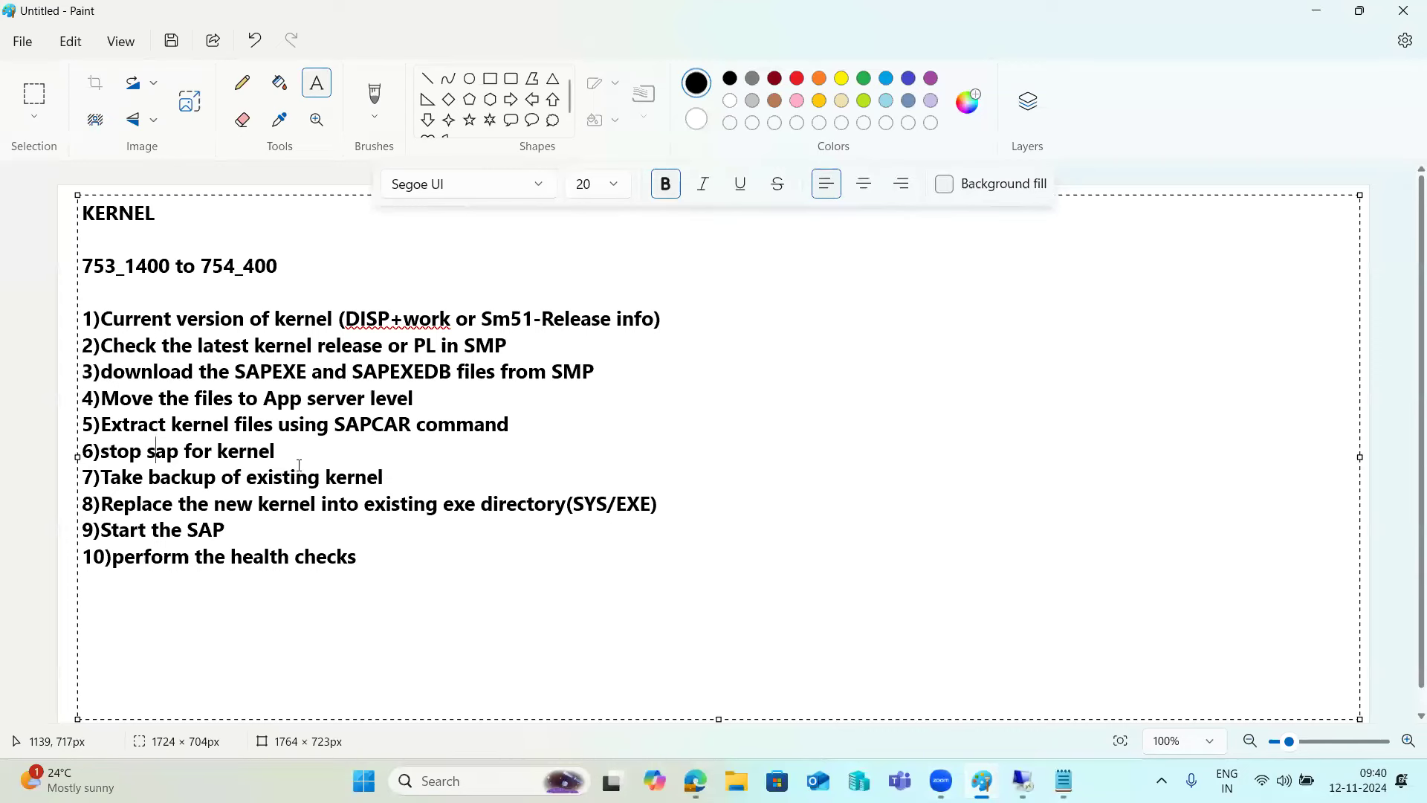
pyautogui.moveTo(1023, 780)
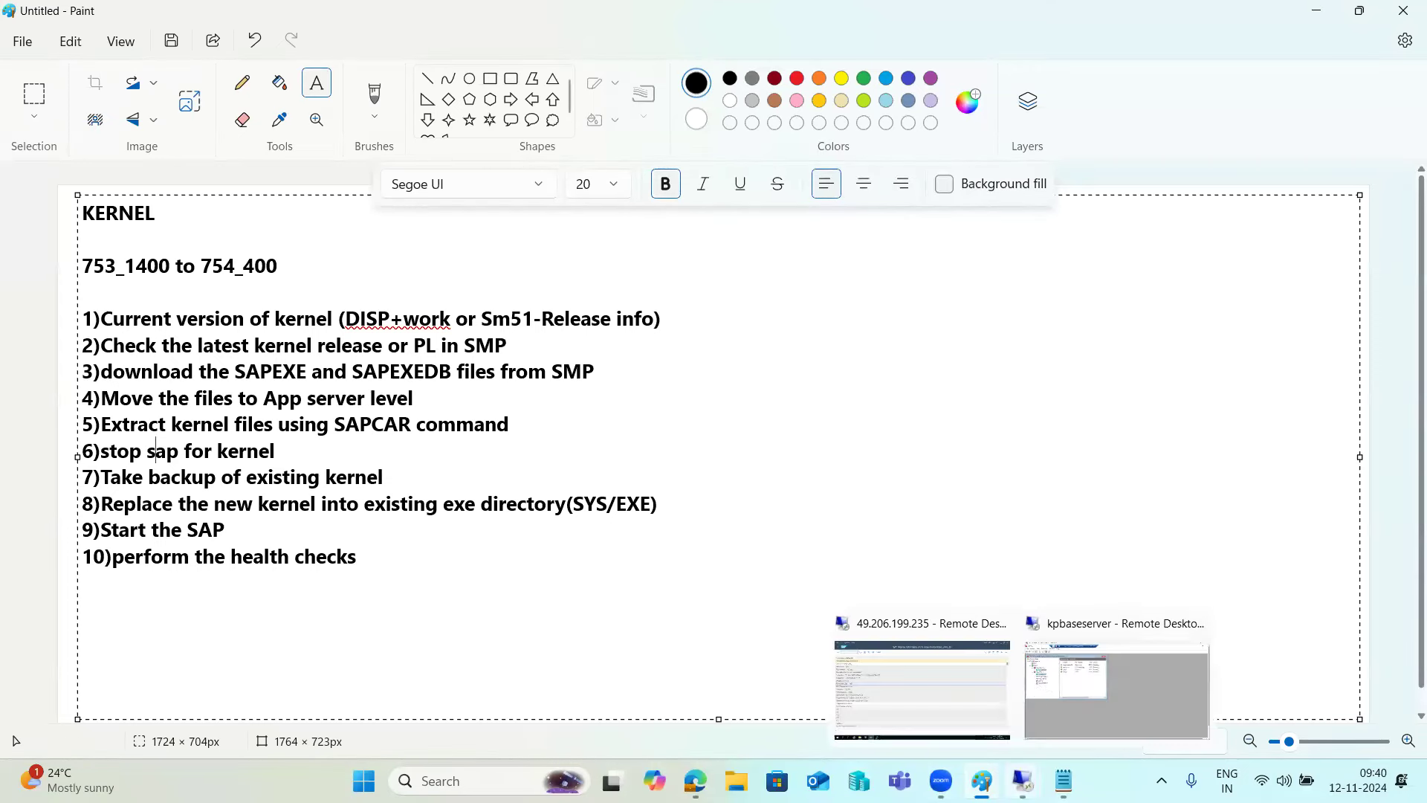
pyautogui.click(1045, 692)
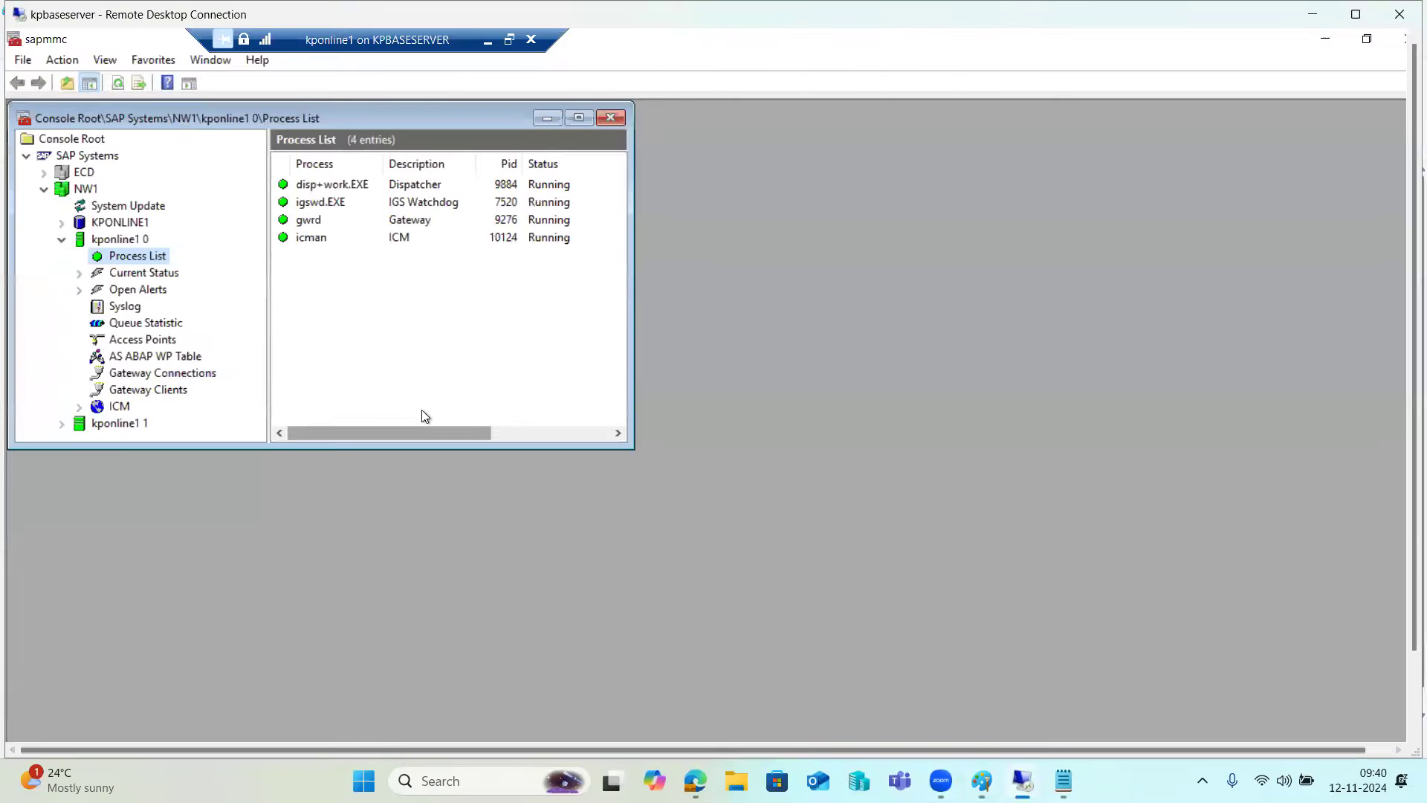
# Start the ECD system with a 300-second start timeout, authenticating with the OS user's password.
pyautogui.click(43, 174)
pyautogui.rightClick(61, 173)
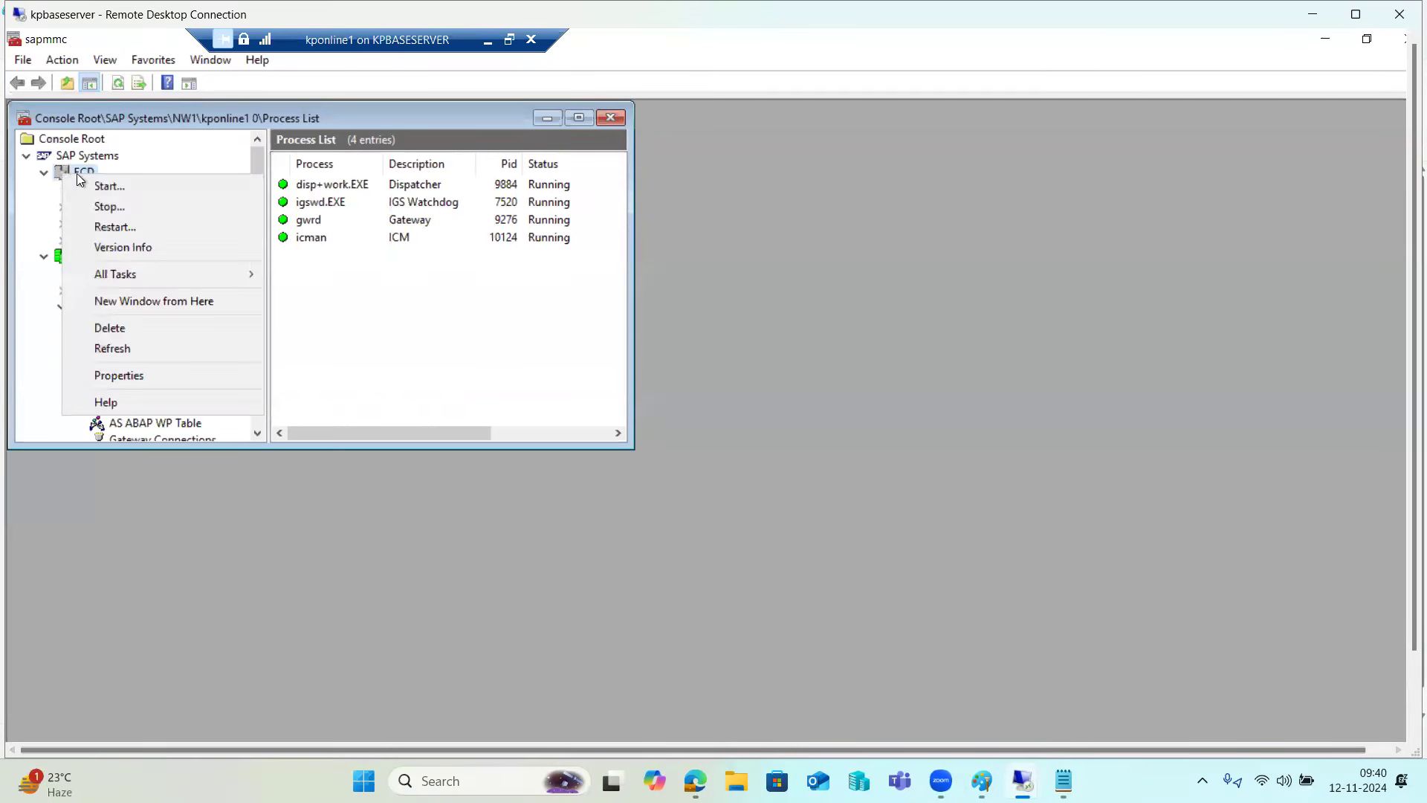
pyautogui.click(110, 186)
pyautogui.click(653, 467)
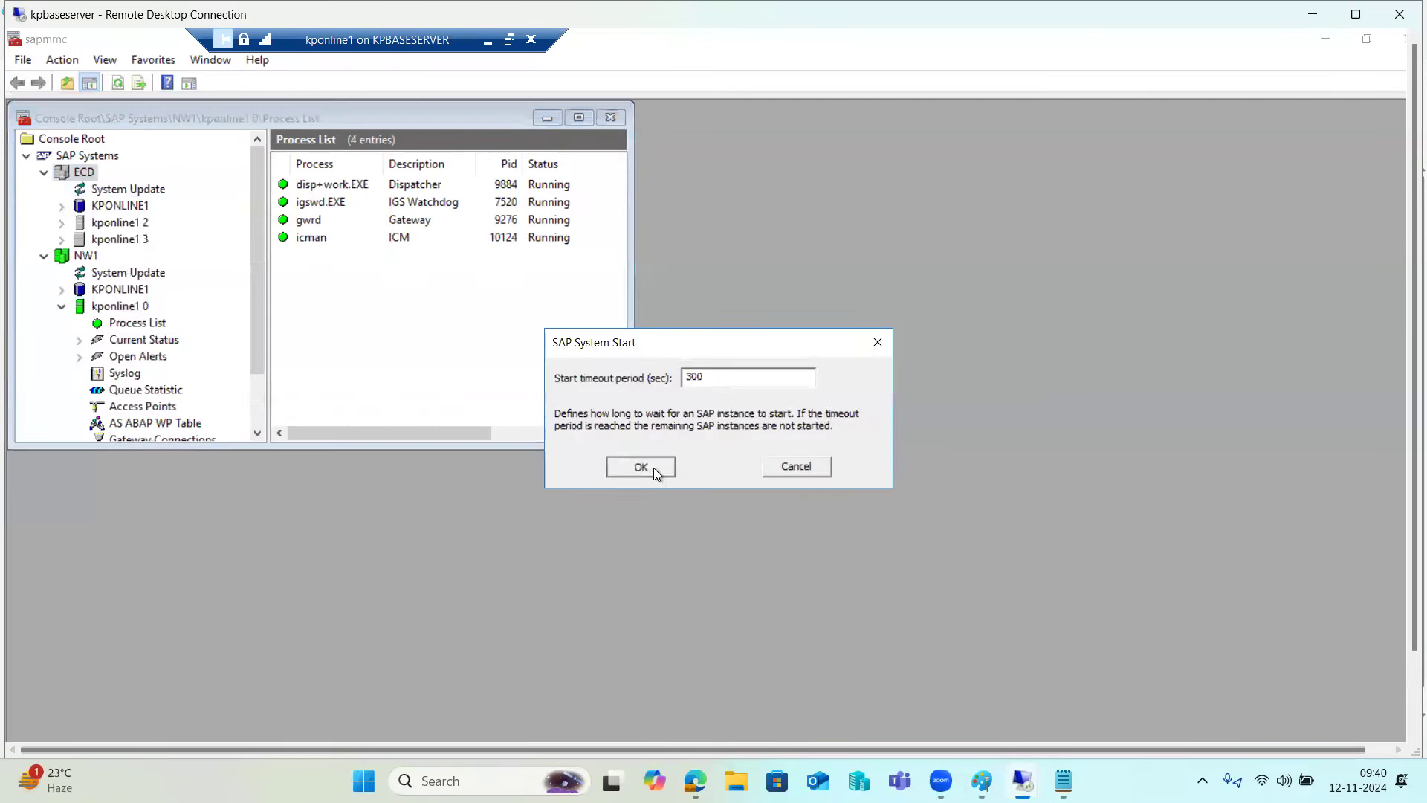
pyautogui.click(655, 438)
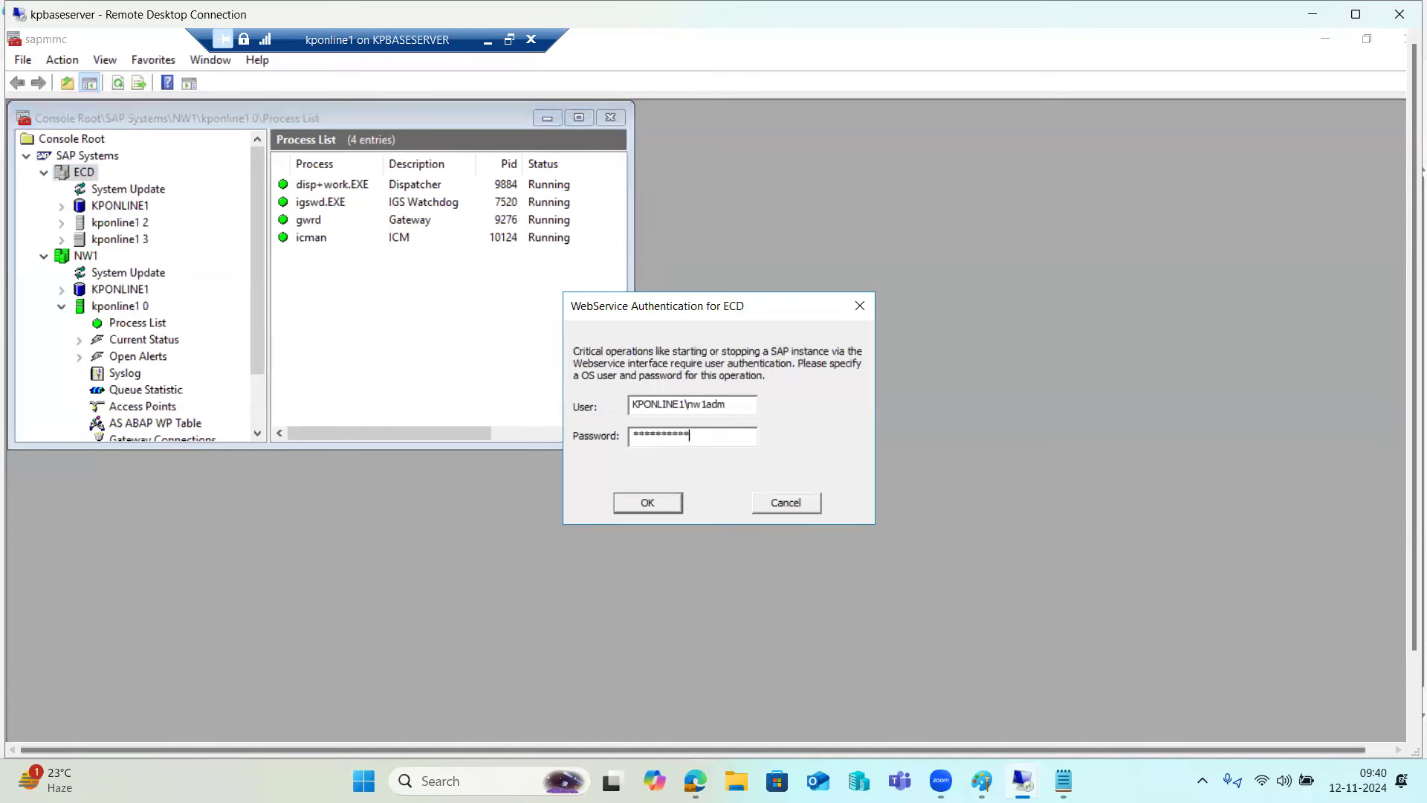
pyautogui.press('Return')
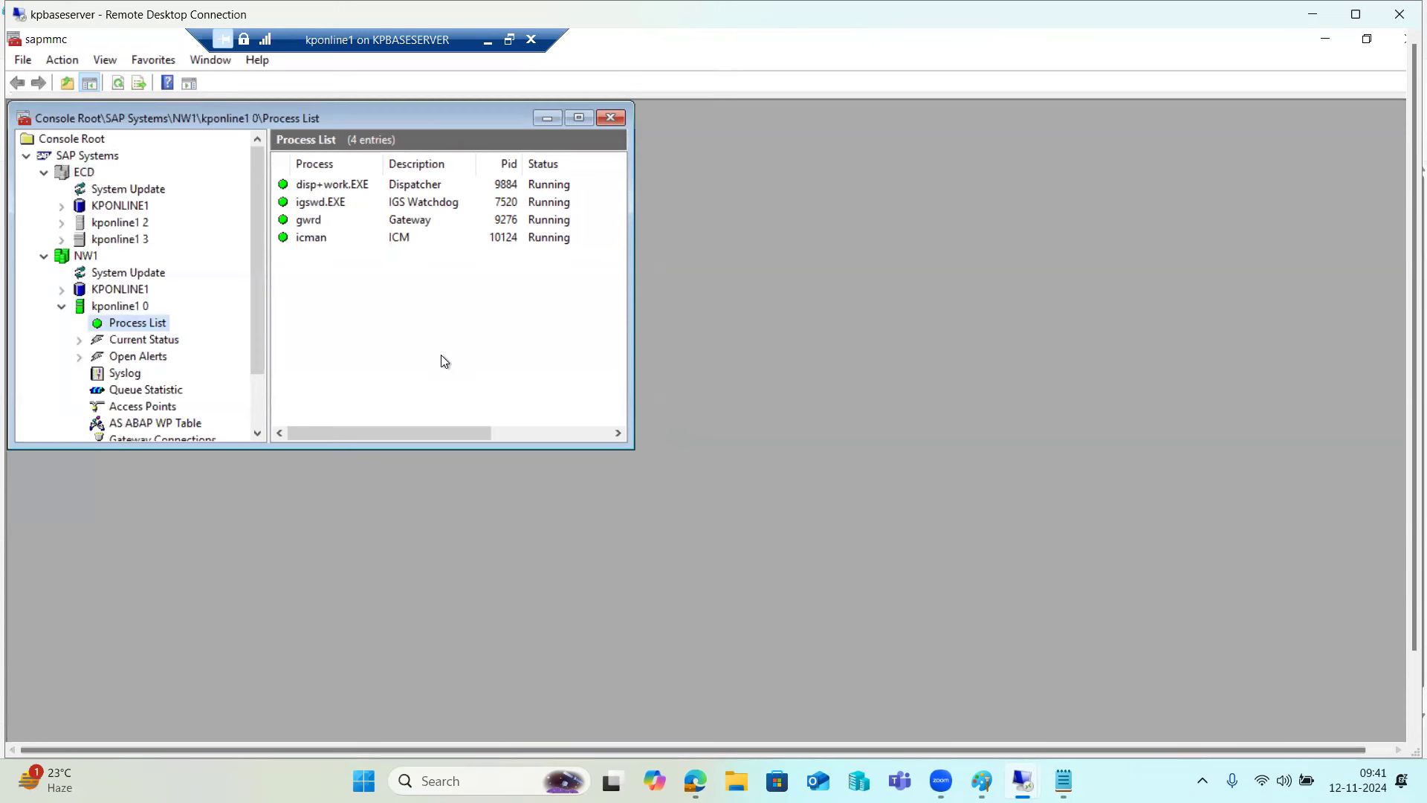
# Check the process list of ECD instance kponline1 3, refreshing it to see the current process status.
pyautogui.click(62, 238)
pyautogui.click(109, 257)
pyautogui.click(118, 83)
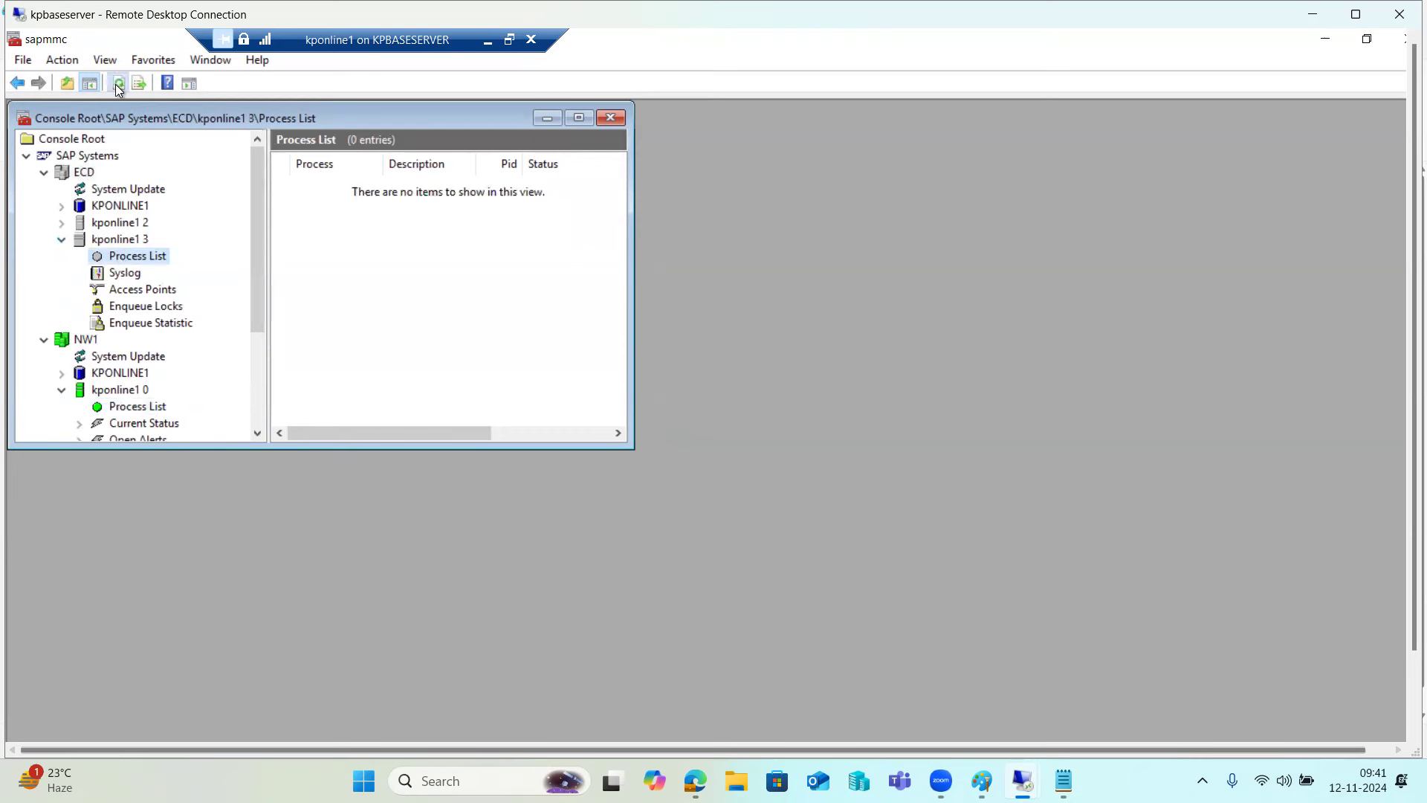
pyautogui.click(117, 84)
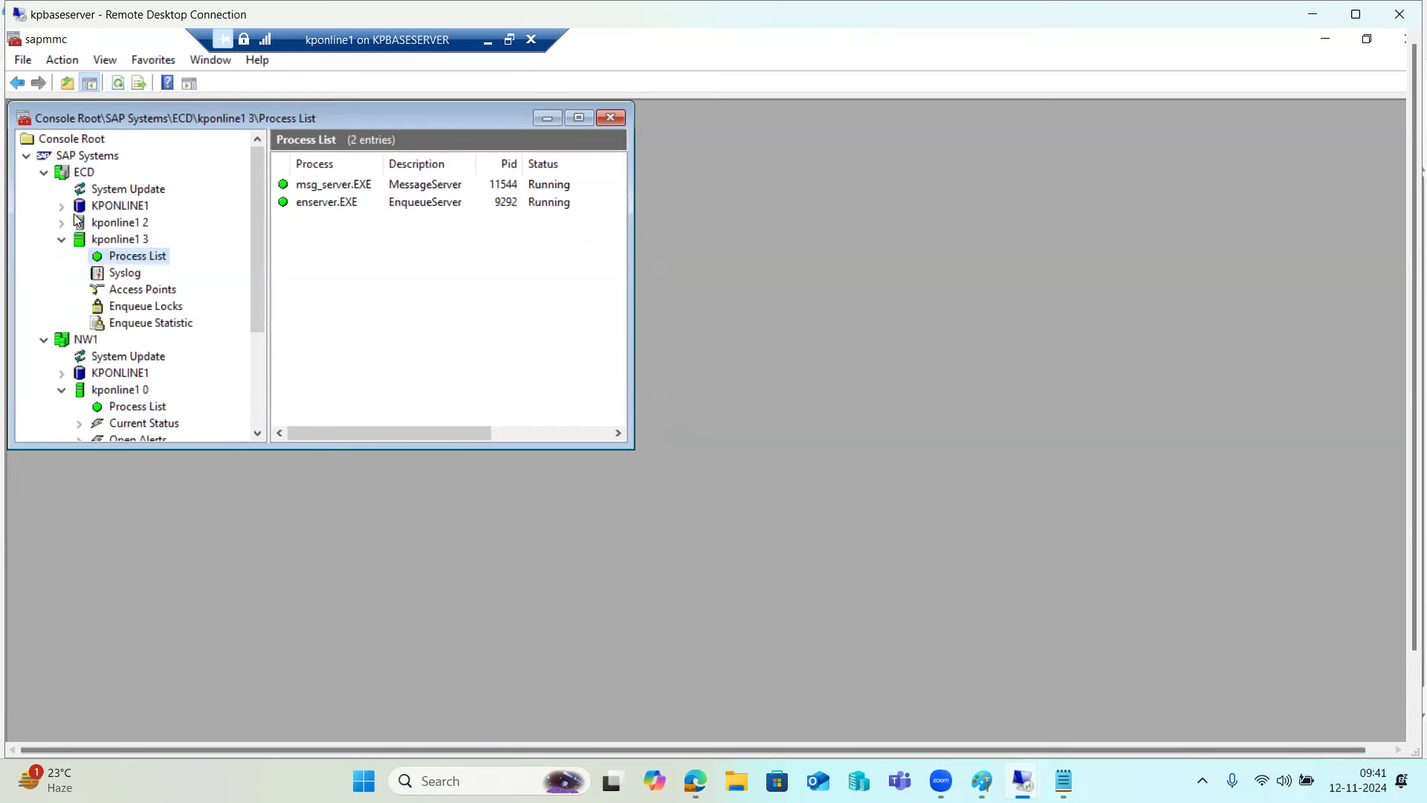
pyautogui.click(325, 202)
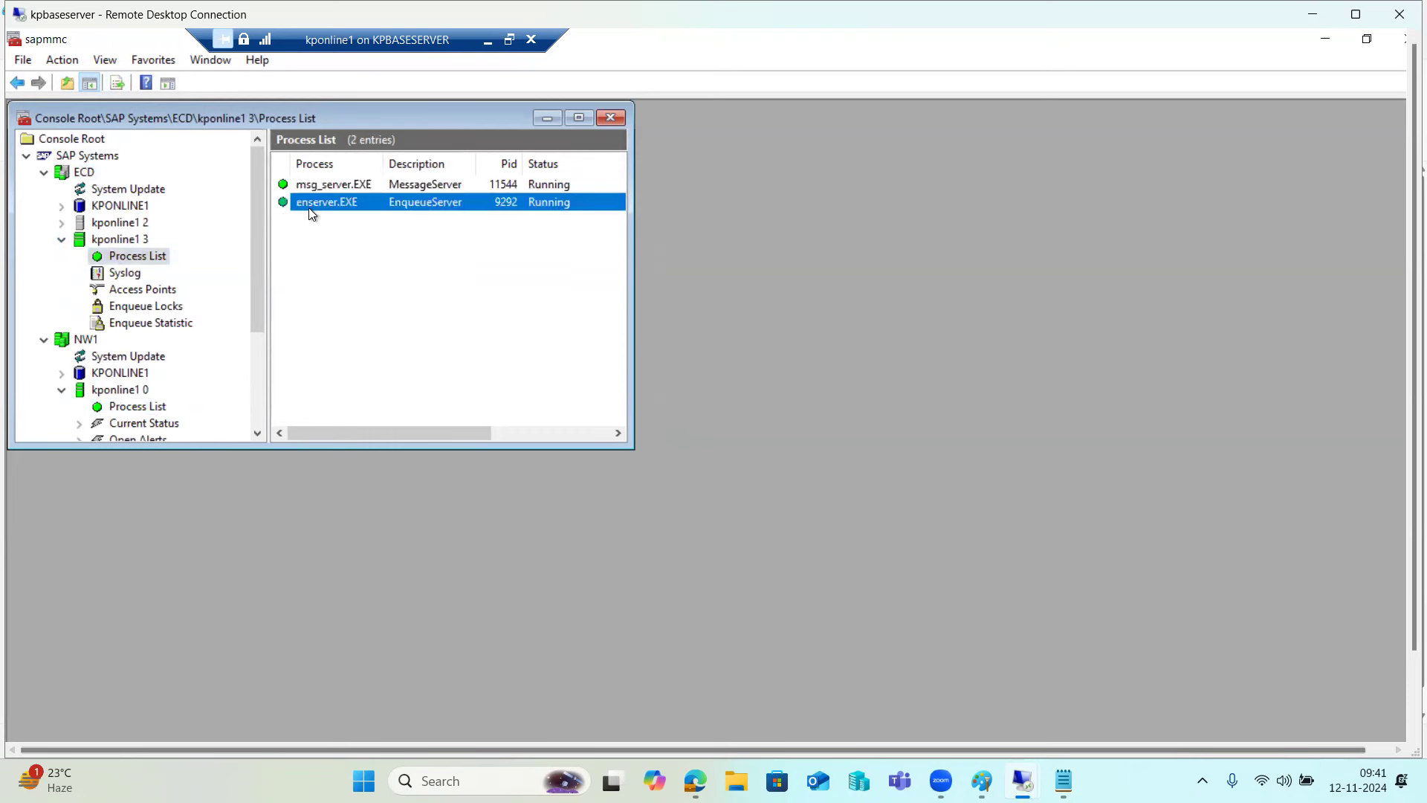
# Check the refreshed process list of ECD instance kponline1 2.
pyautogui.click(61, 222)
pyautogui.click(128, 242)
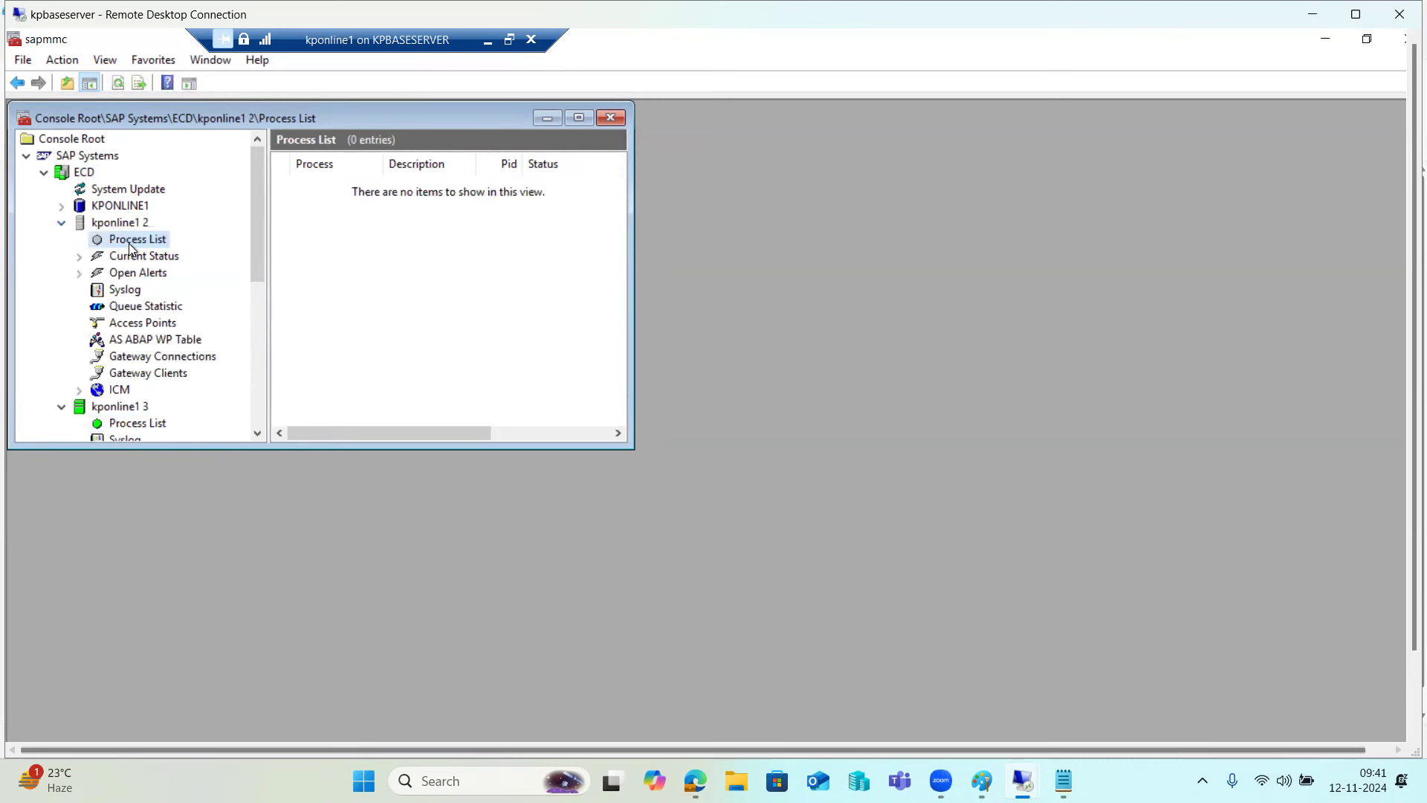
pyautogui.click(121, 85)
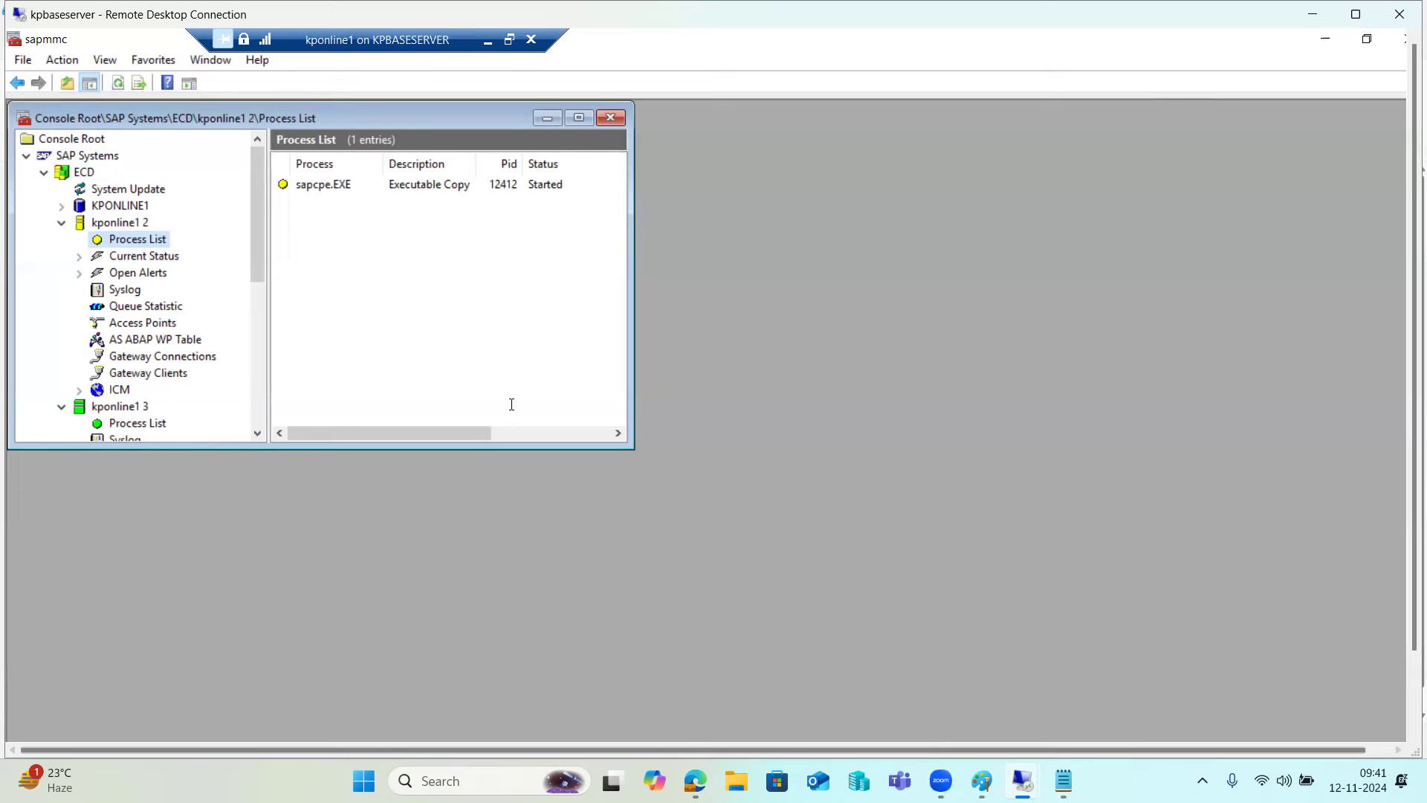
# In Paint, add below the checklist: "SAPCPE utility program will copy the binaries from SYS/EXE (global) to local exe(D<IN/EXE and ASCS EXE".
pyautogui.hotkey('alt', 'Tab')
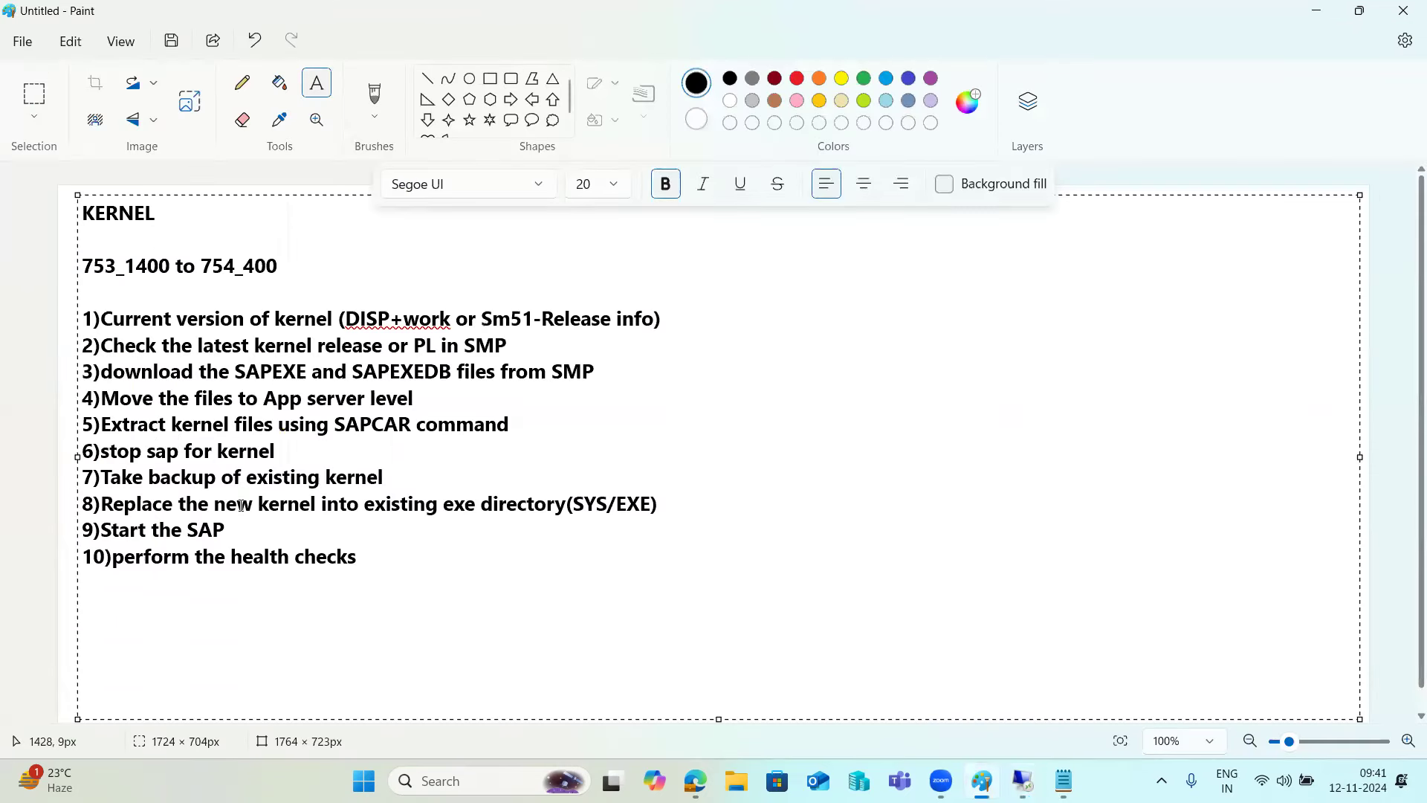
pyautogui.click(689, 505)
pyautogui.write('APCPE utility program will copy the ')
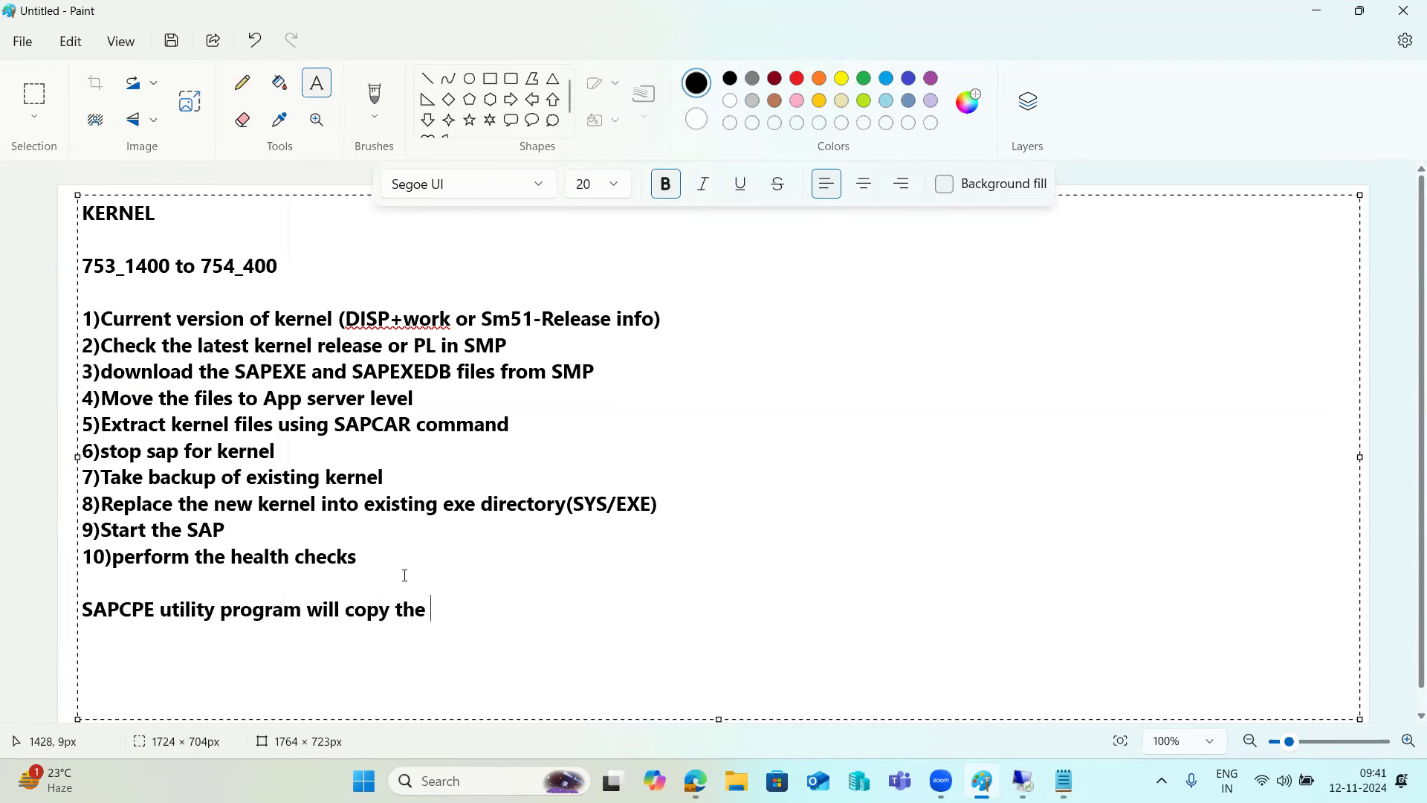
pyautogui.write('binaries from SY')
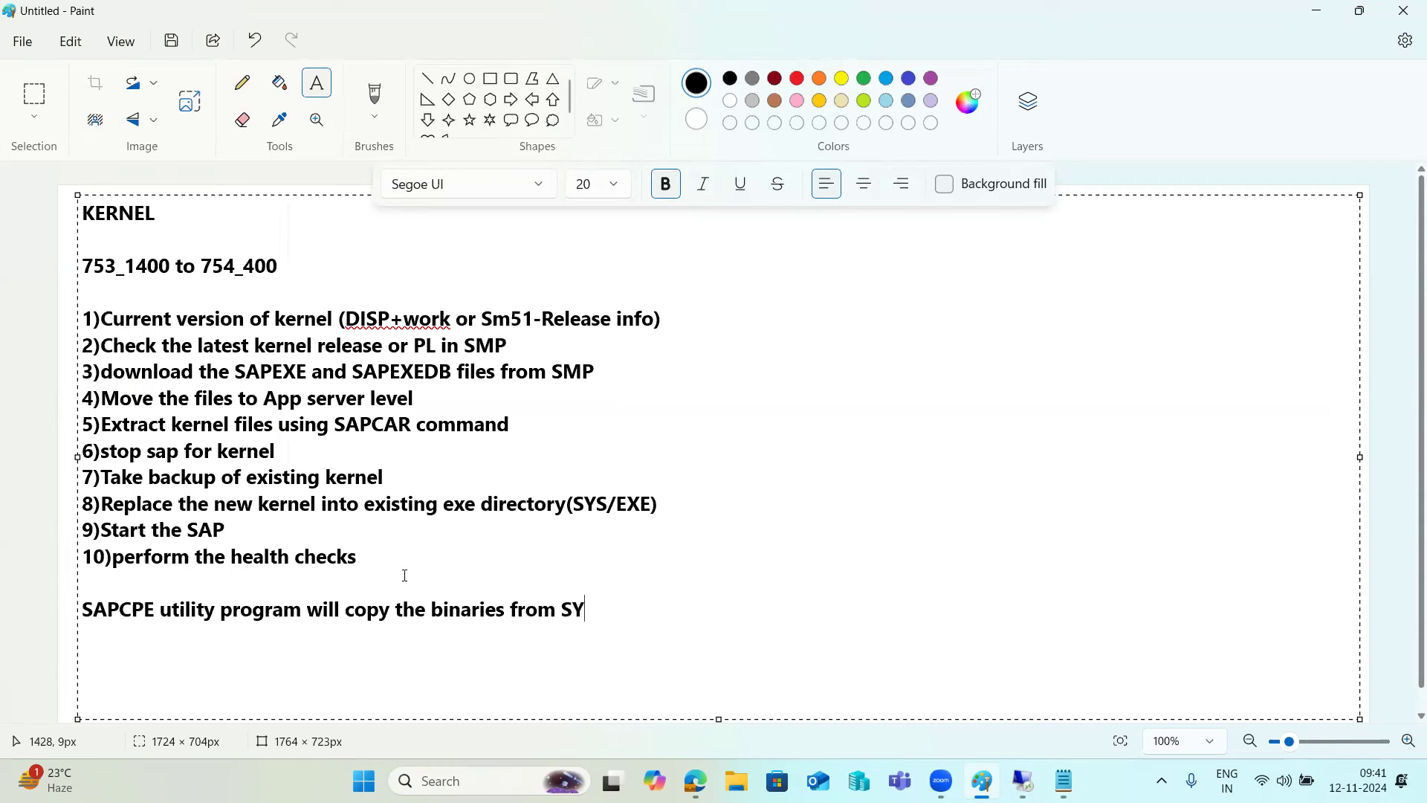
pyautogui.write('S/EXE (globa')
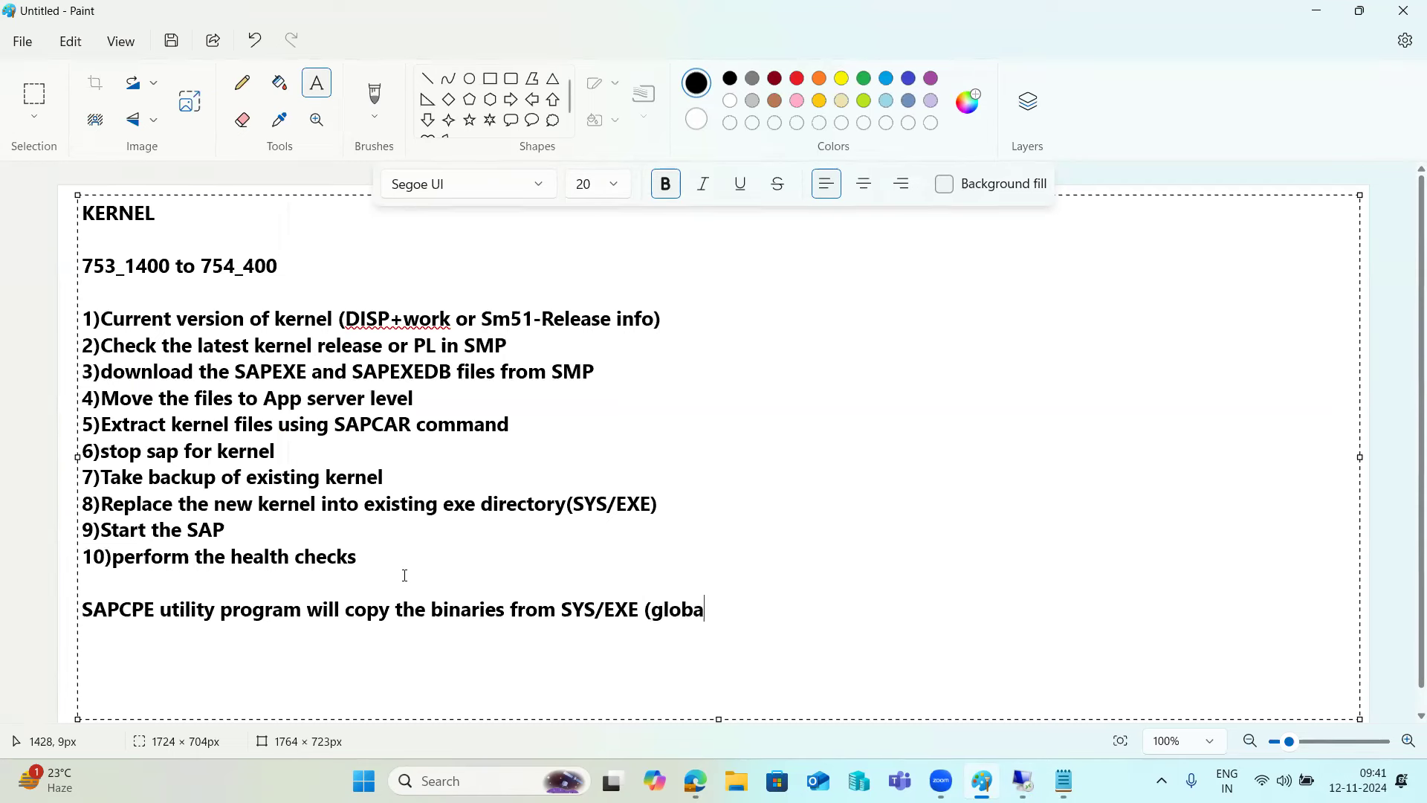
pyautogui.write('l) to local exe(')
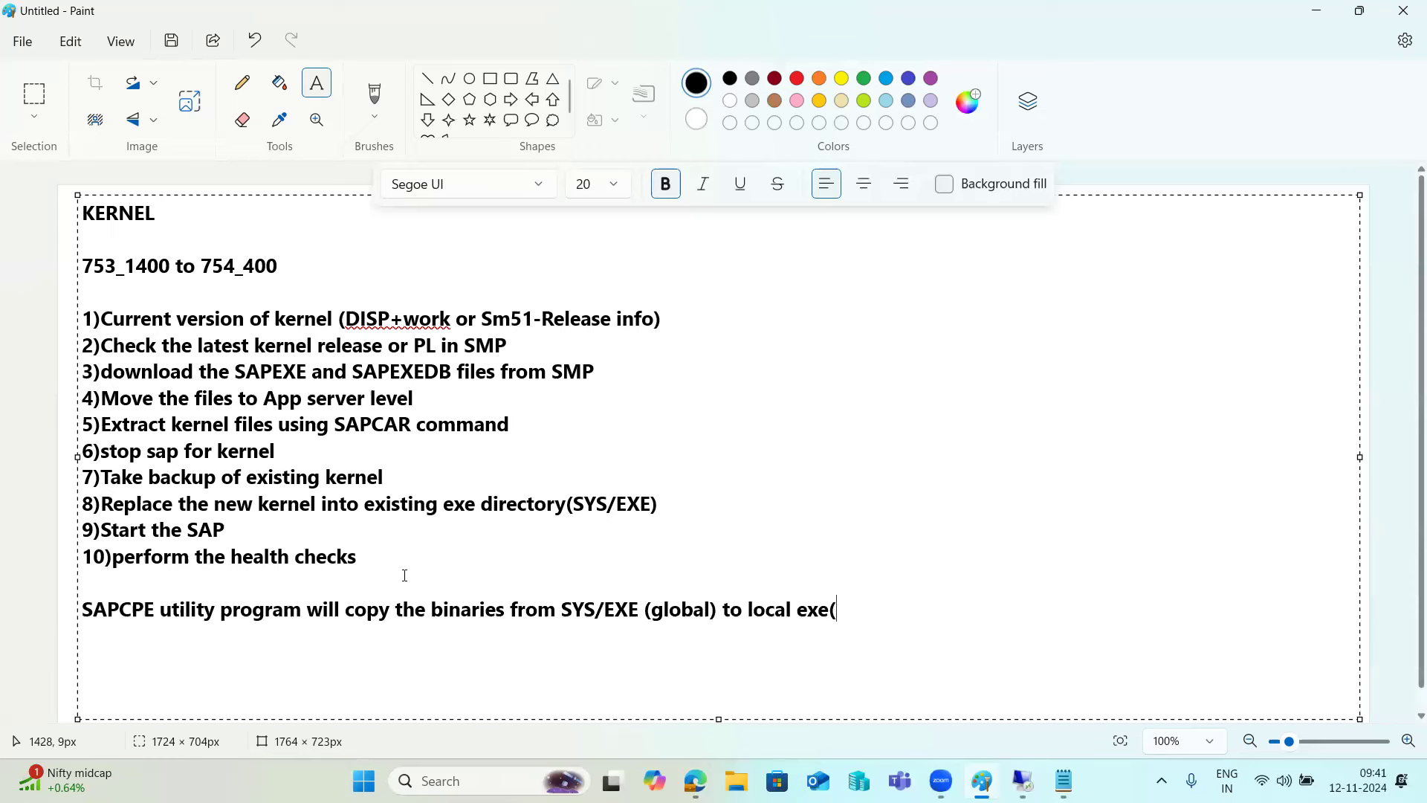
pyautogui.write('D<IN/EXE and')
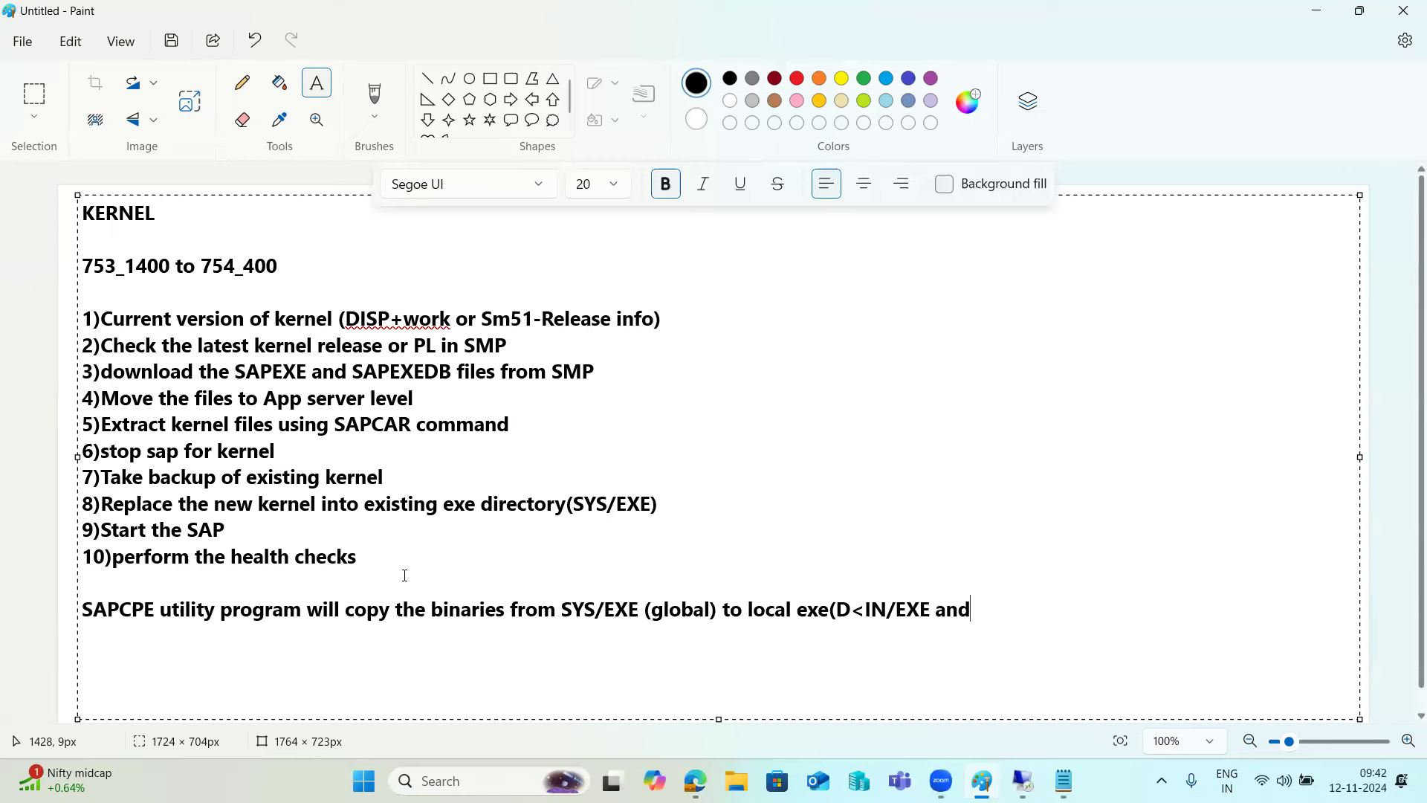
pyautogui.write(' ASCS EXE')
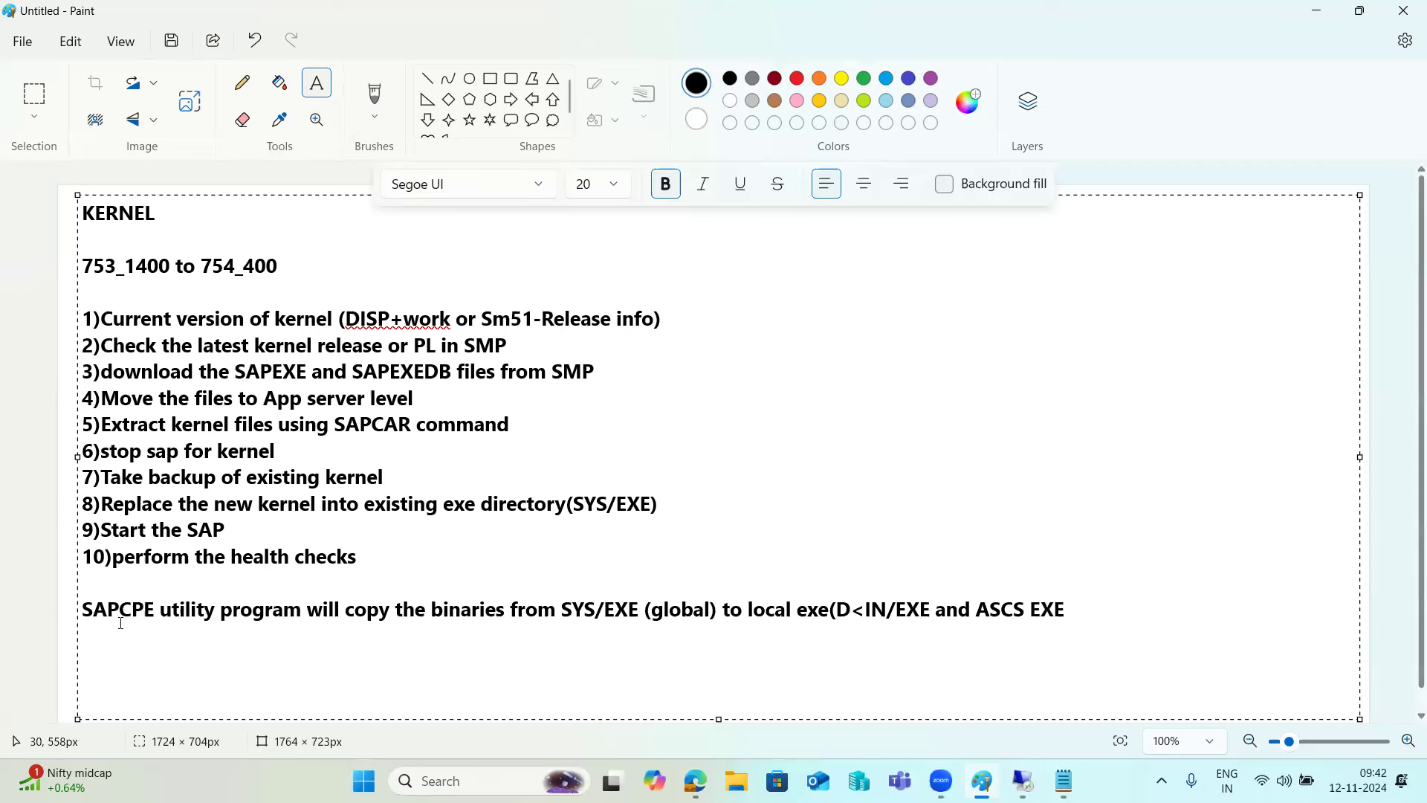
pyautogui.moveTo(154, 609); pyautogui.dragTo(84, 610)
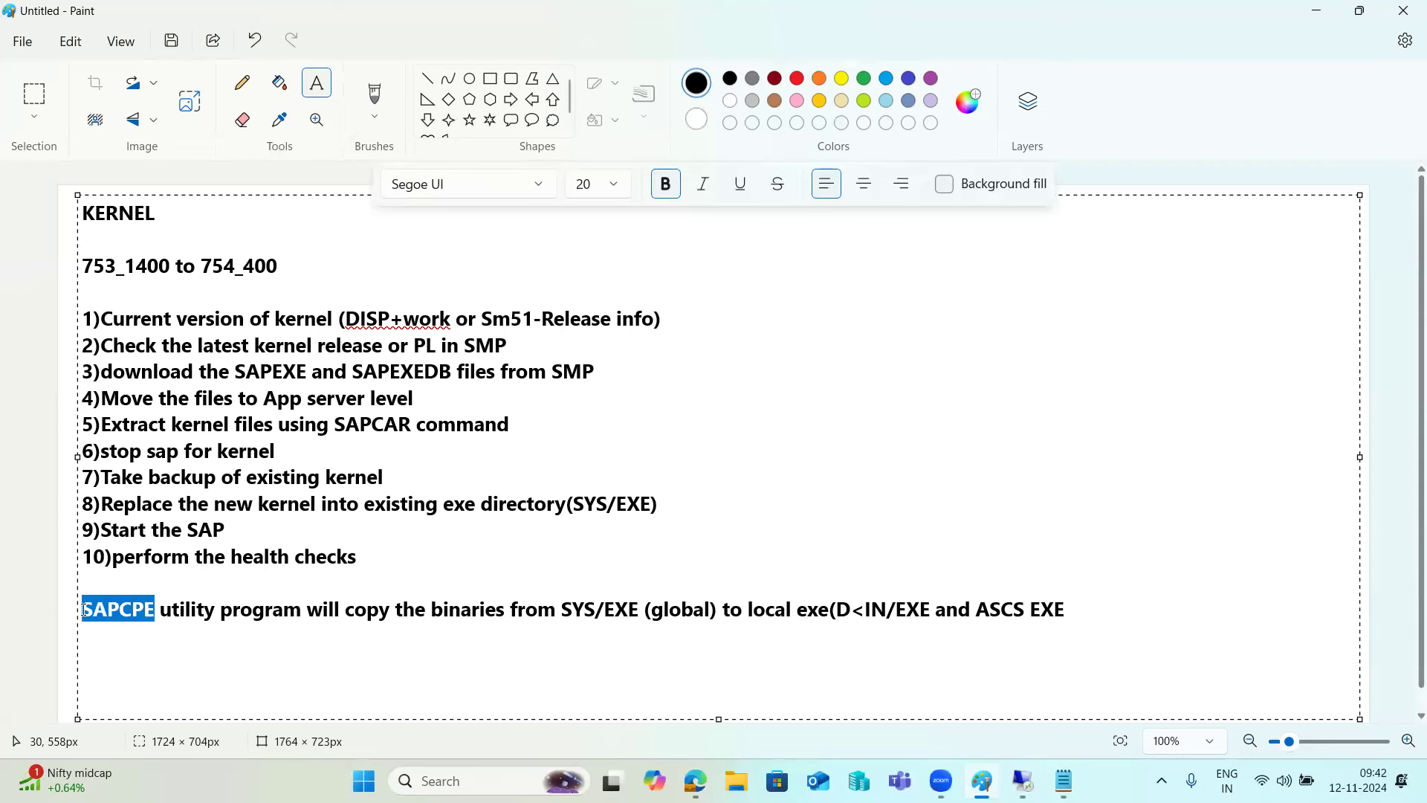
# Return to the SAP Management Console and check the refreshed process list and ABAP work process table of ECD instance kponline1 2.
pyautogui.moveTo(1023, 781)
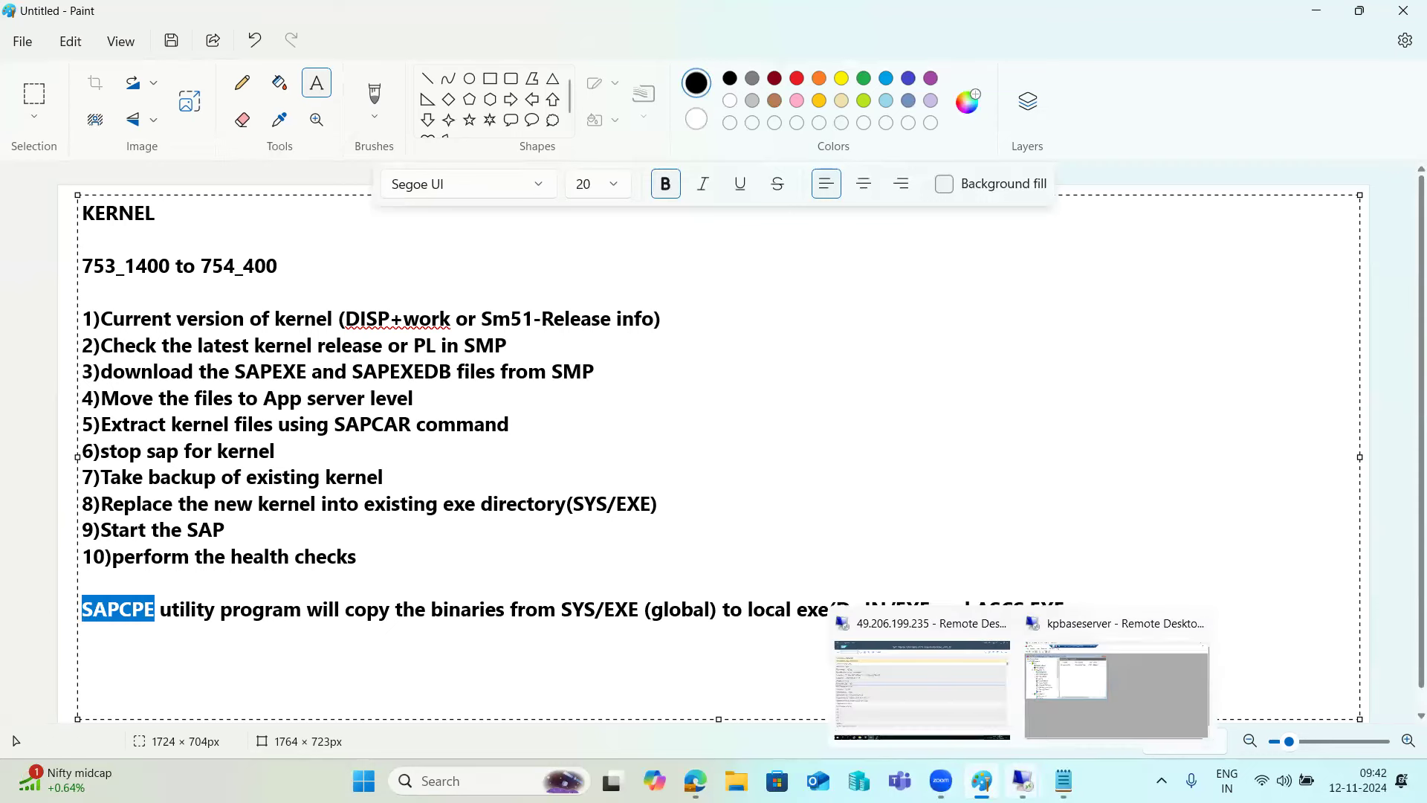
pyautogui.click(1072, 706)
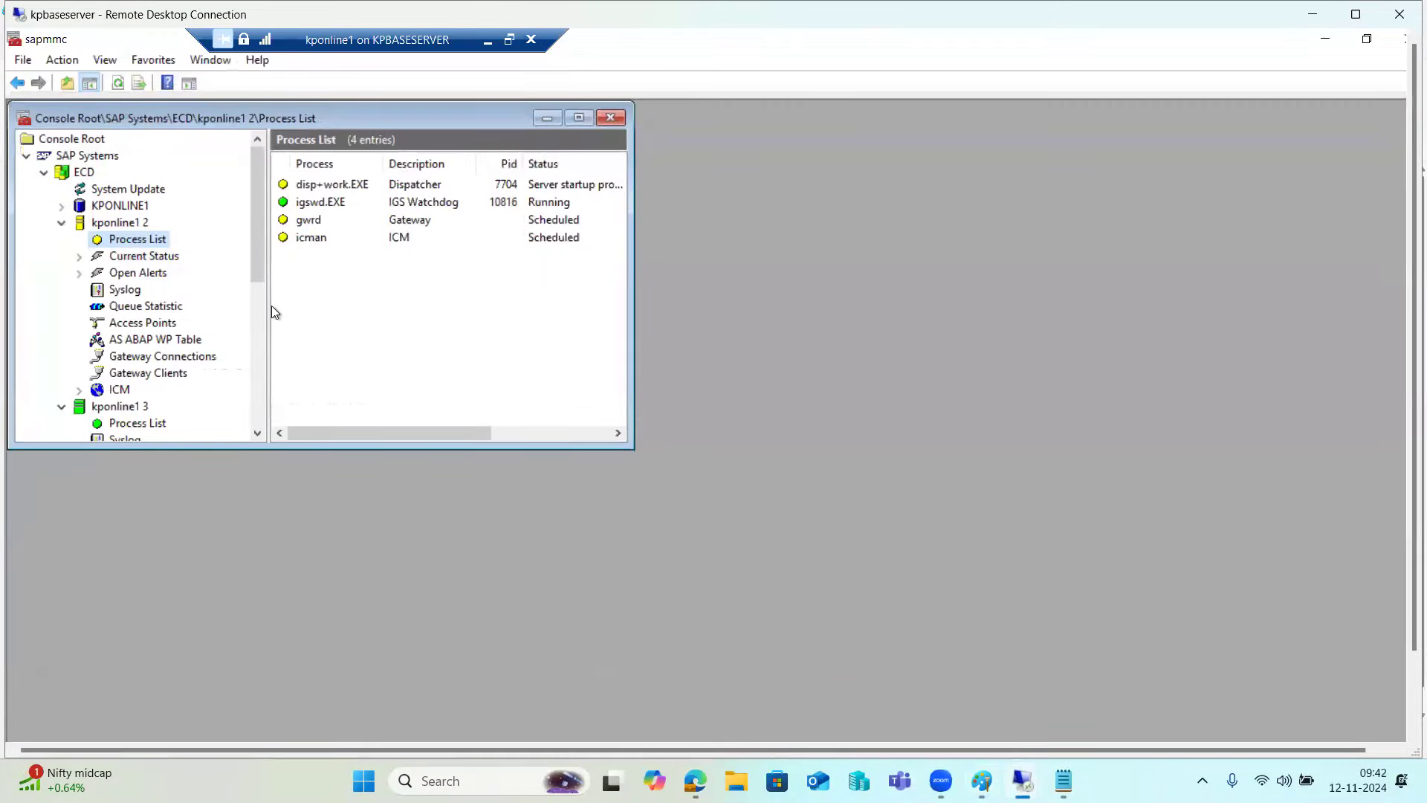
pyautogui.click(155, 340)
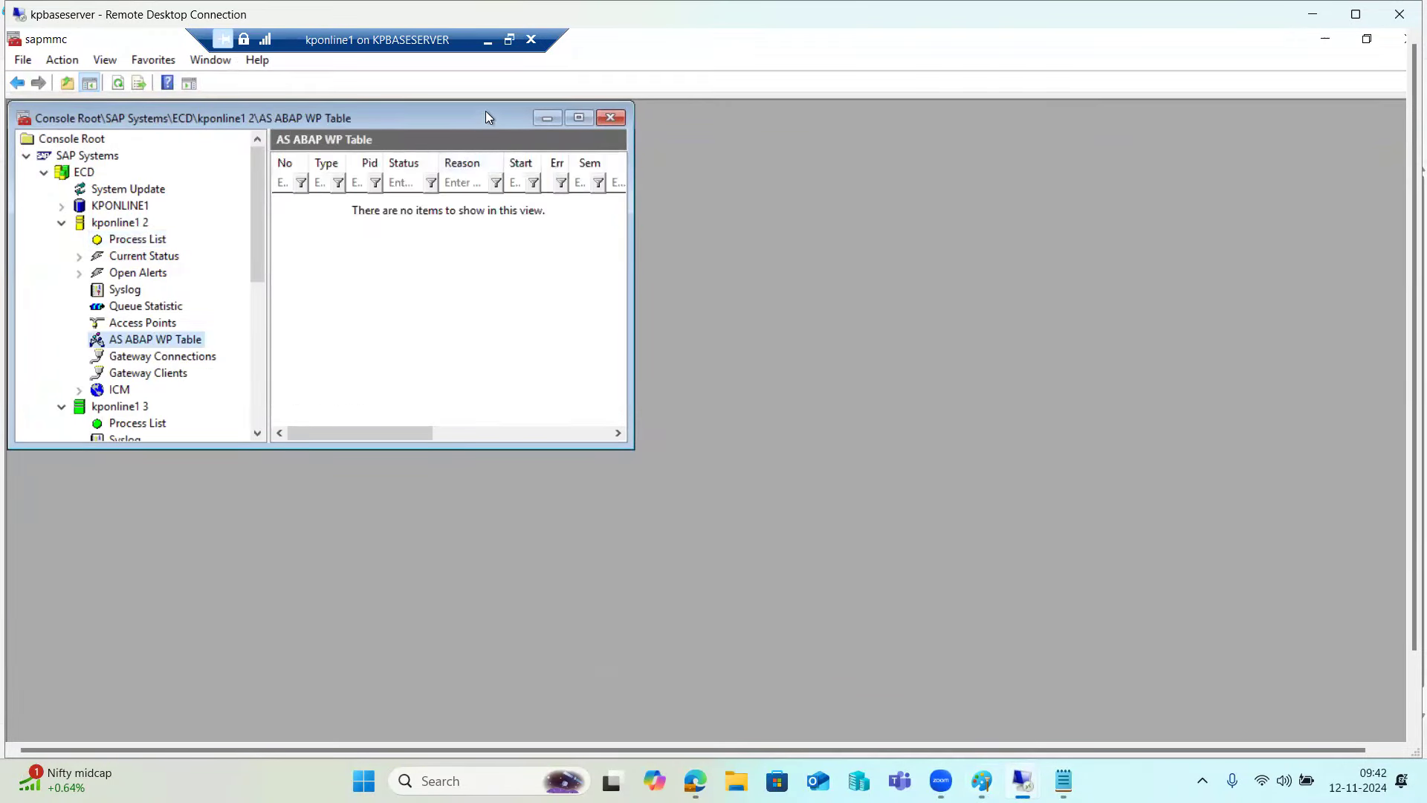
pyautogui.click(131, 244)
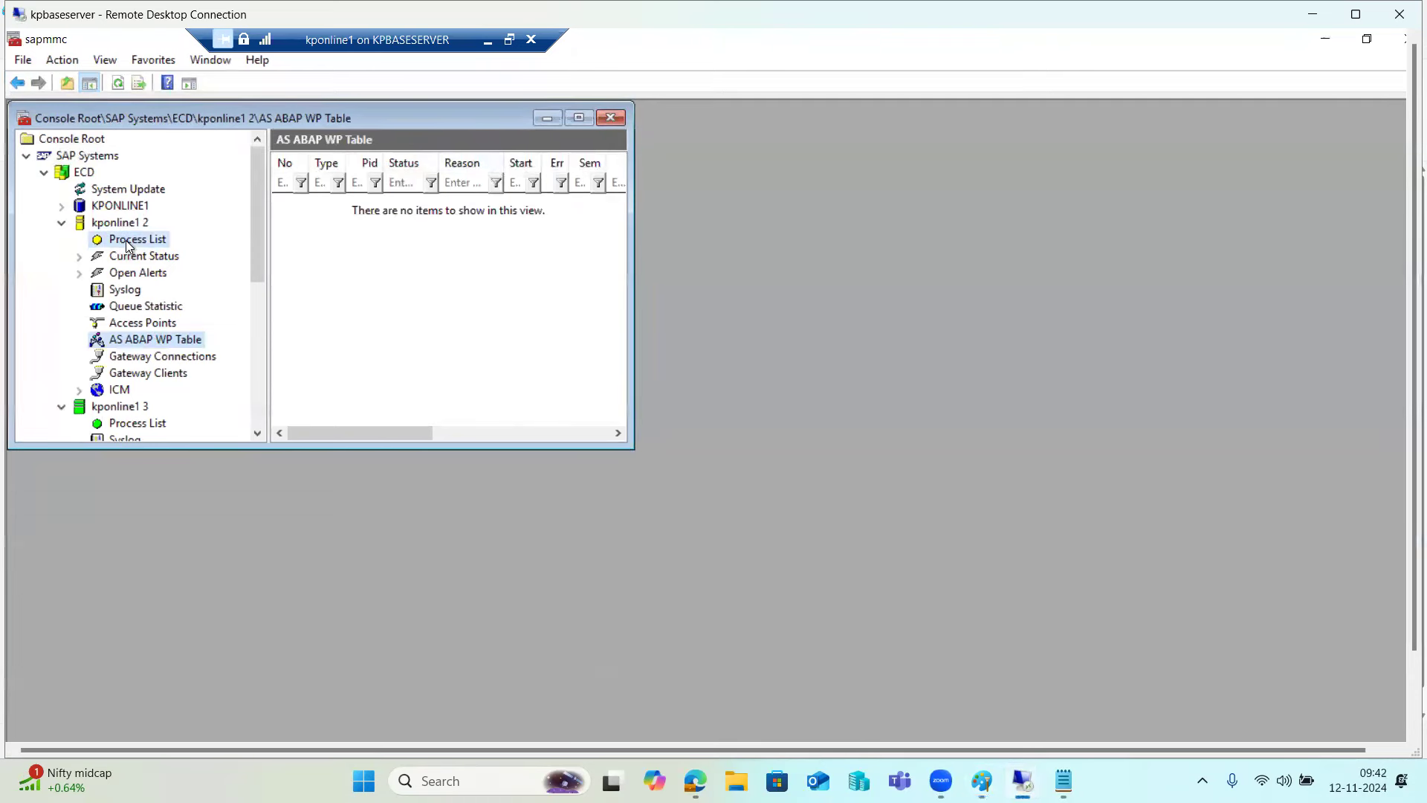
pyautogui.click(119, 84)
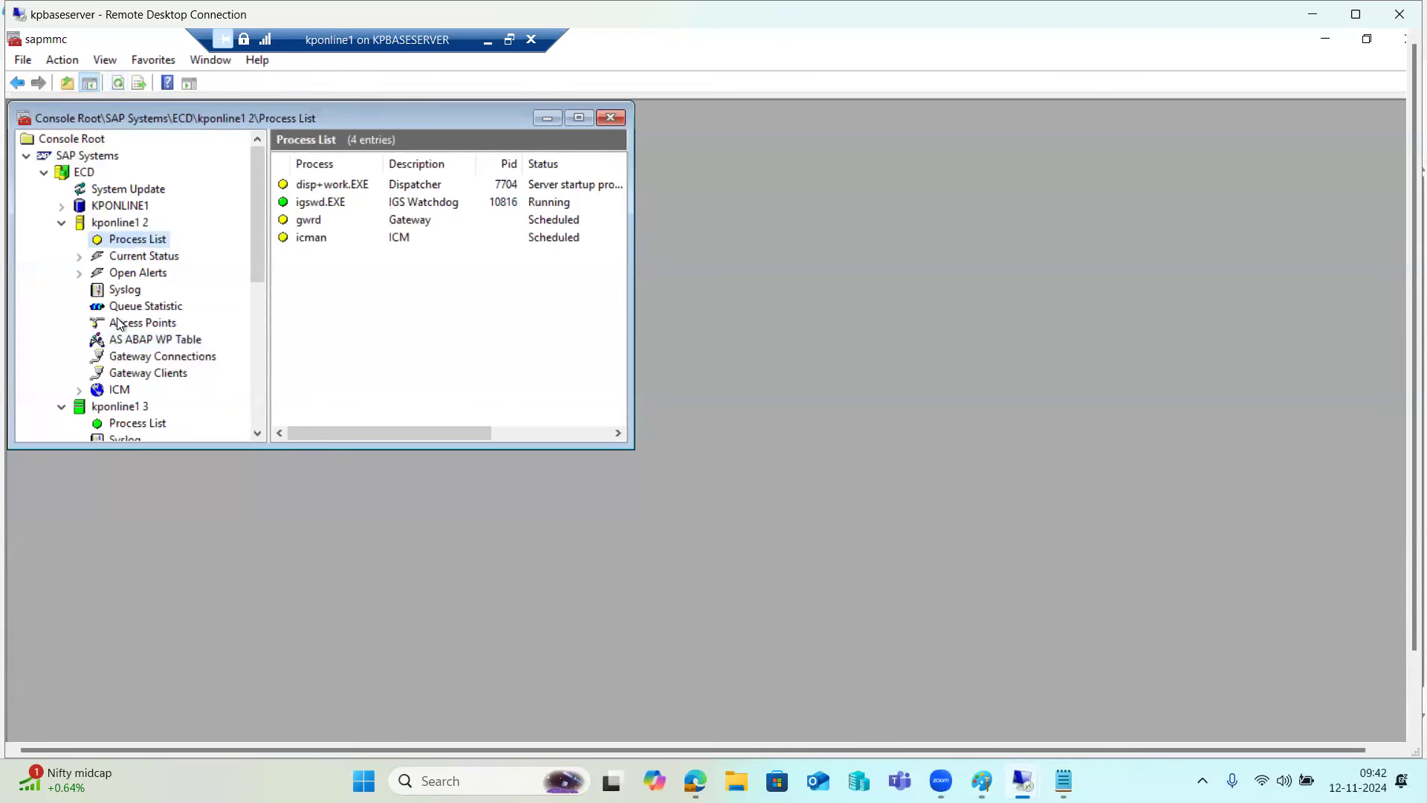
pyautogui.click(132, 336)
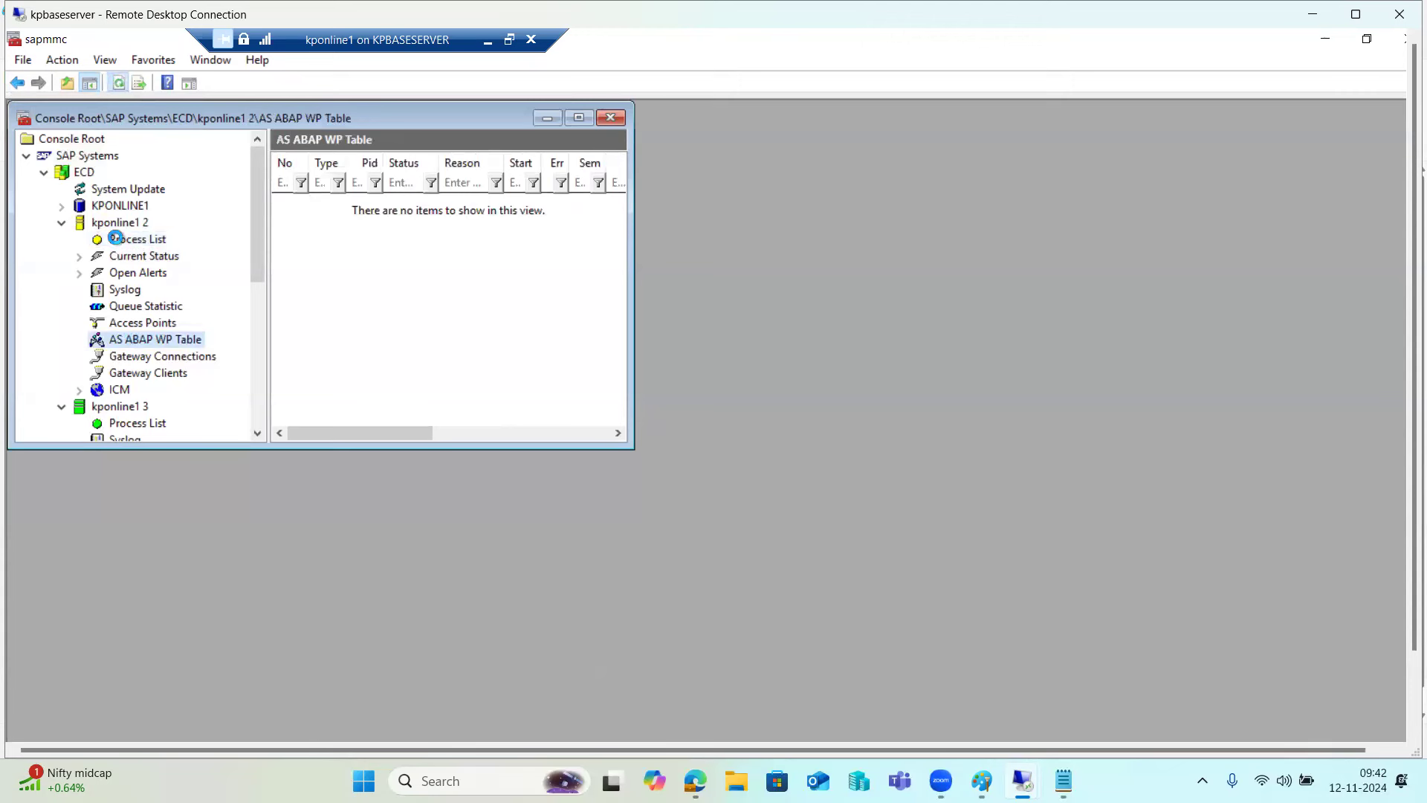
# Switch to the other remote desktop and open the SAP ECC DEVELOPMENT connection from SAP Logon.
pyautogui.click(487, 41)
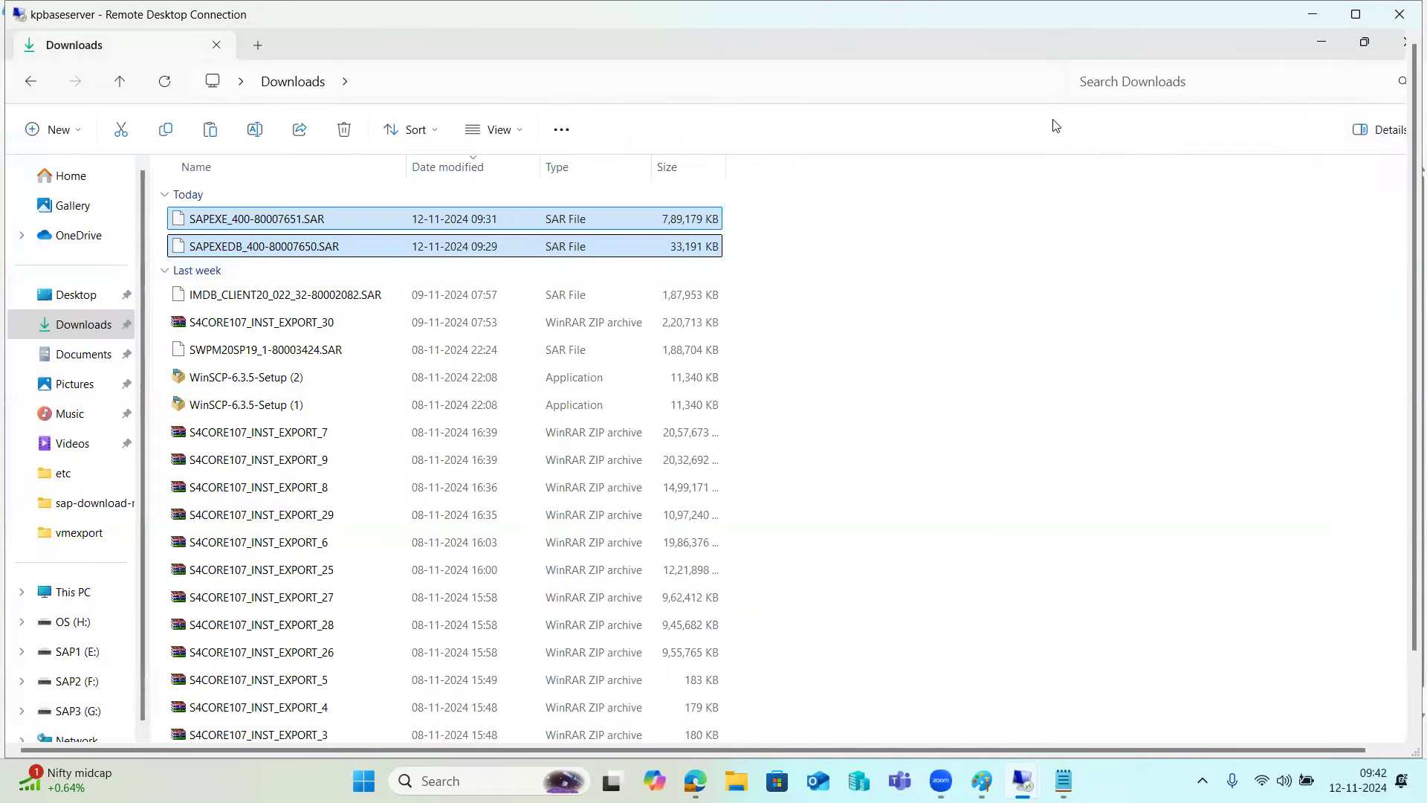
pyautogui.moveTo(1023, 780)
pyautogui.click(916, 687)
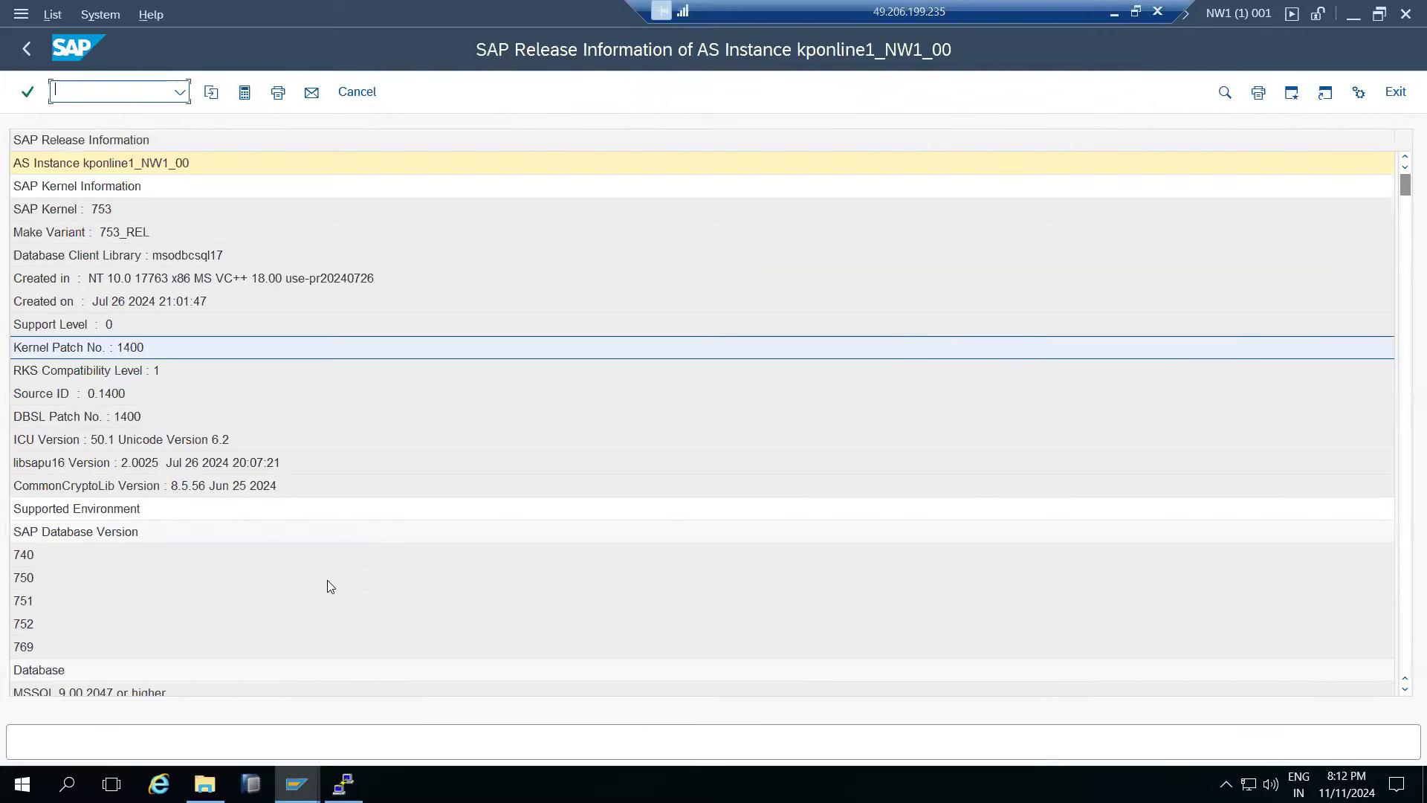
pyautogui.moveTo(296, 785)
pyautogui.click(228, 749)
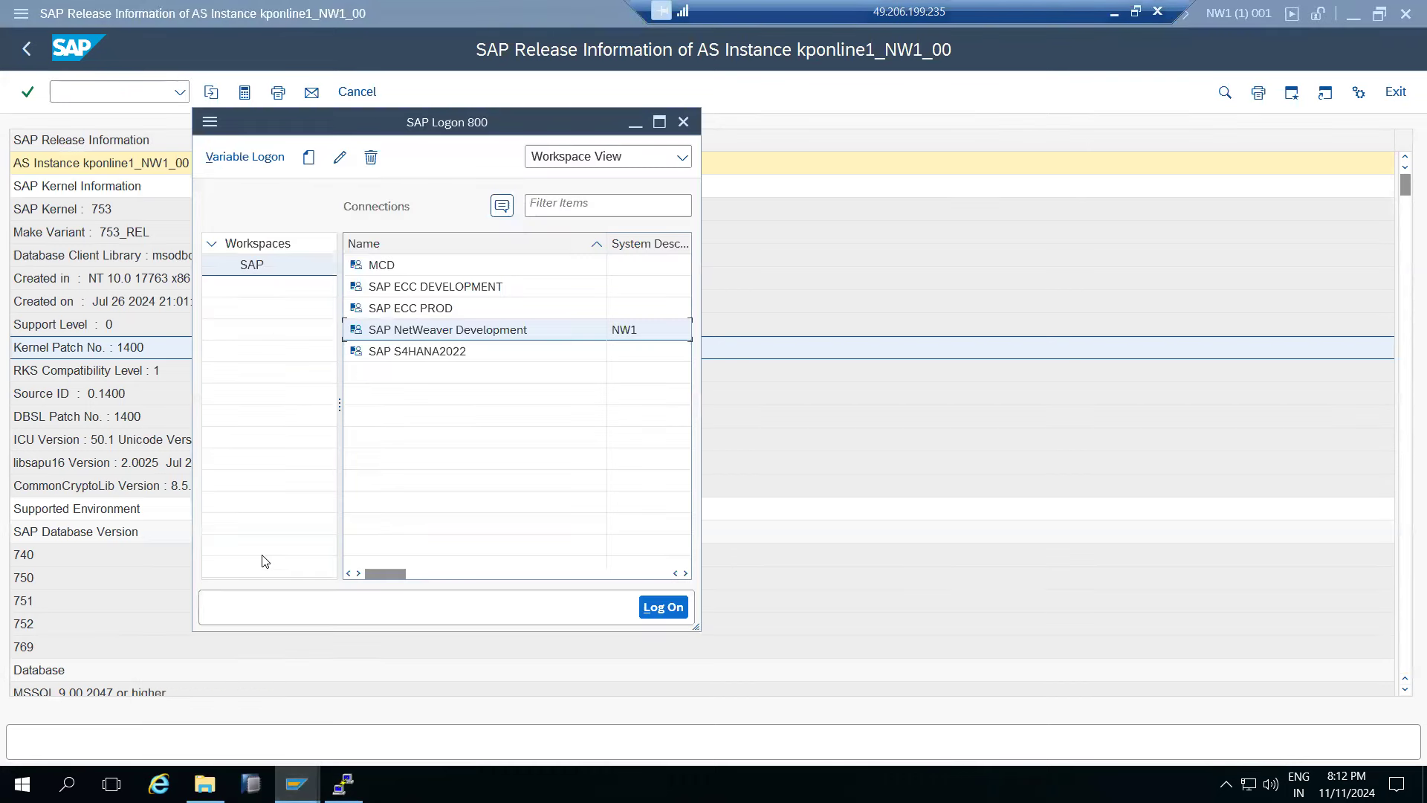
pyautogui.doubleClick(417, 289)
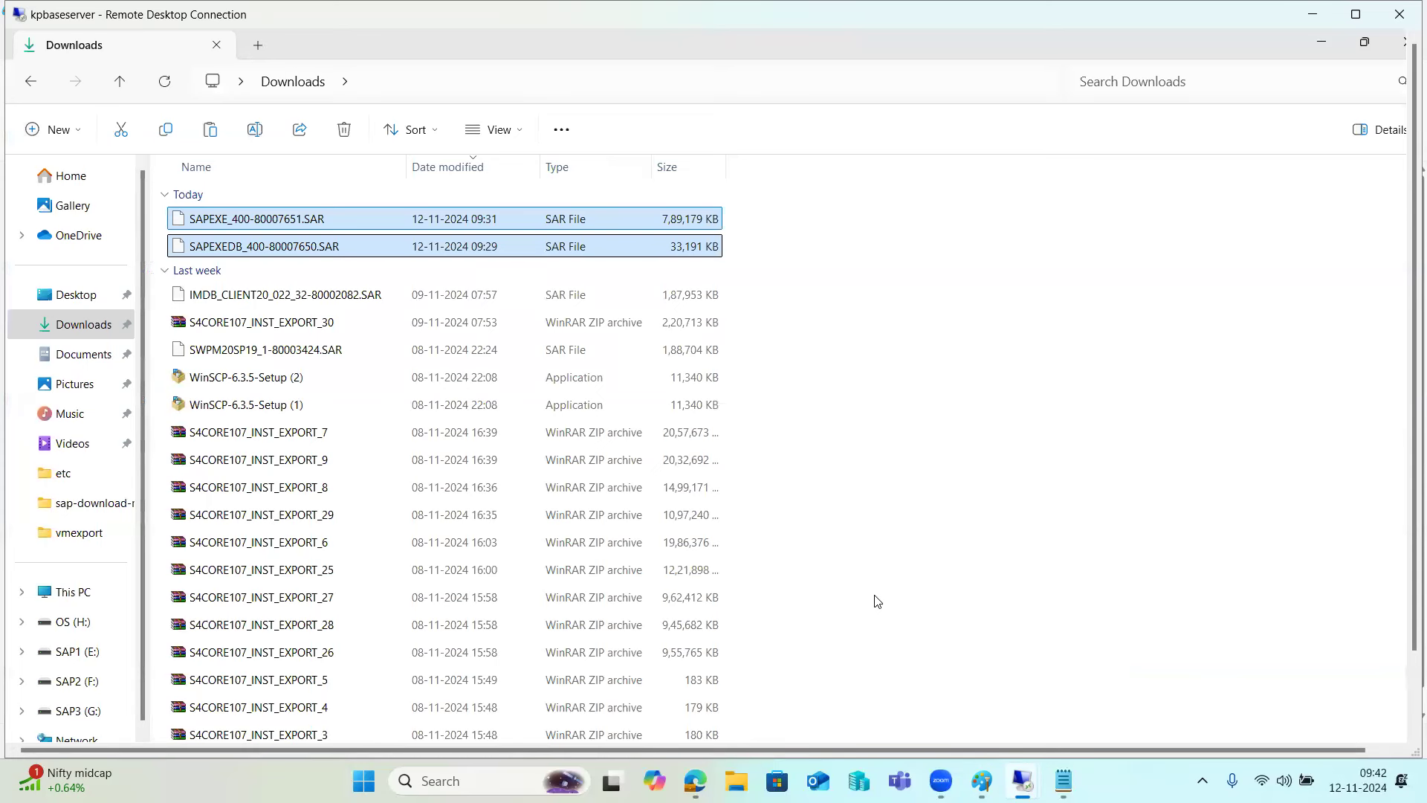
# Go back to the kponline1 remote session and view the process list of ECD instance kponline1 2 in a maximized console window.
pyautogui.moveTo(1023, 781)
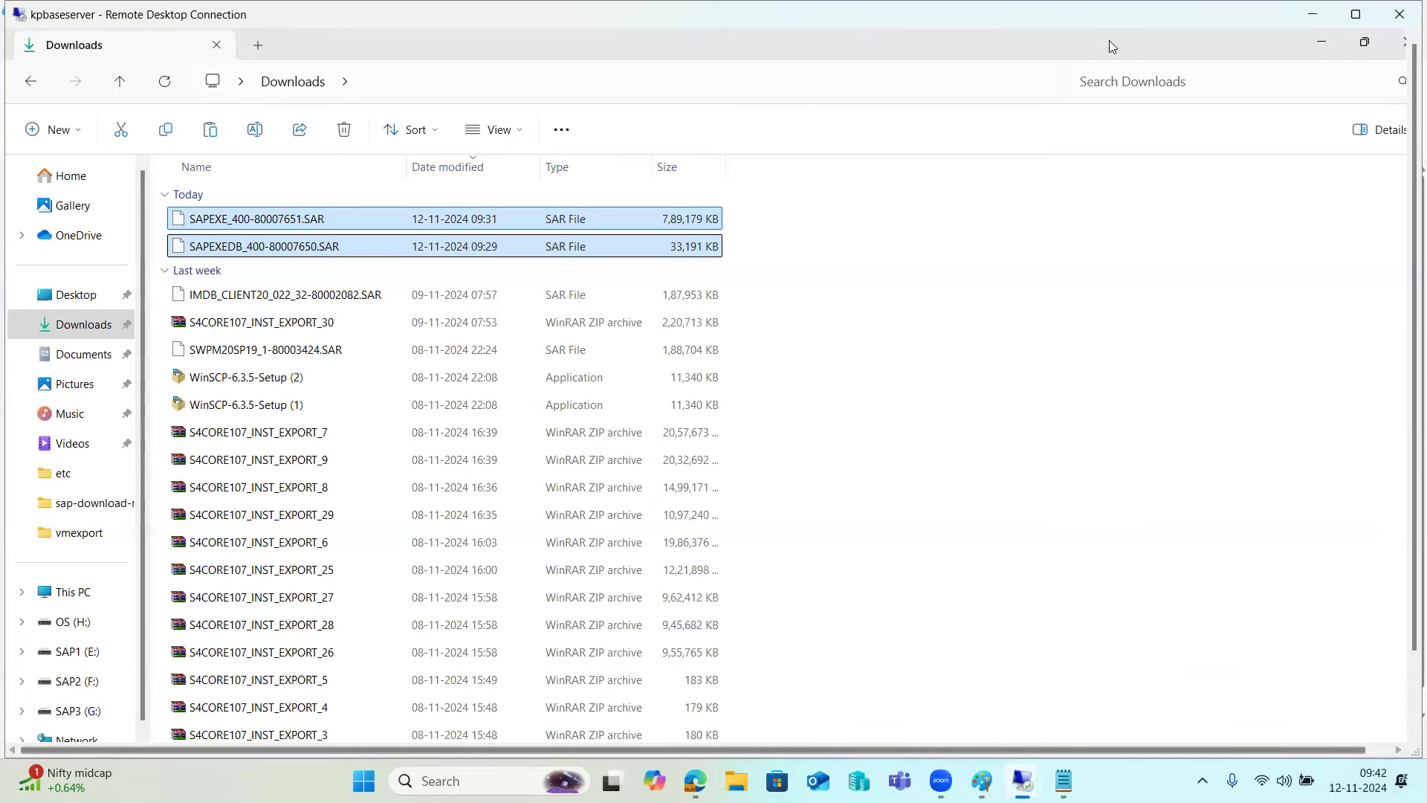
pyautogui.click(1314, 40)
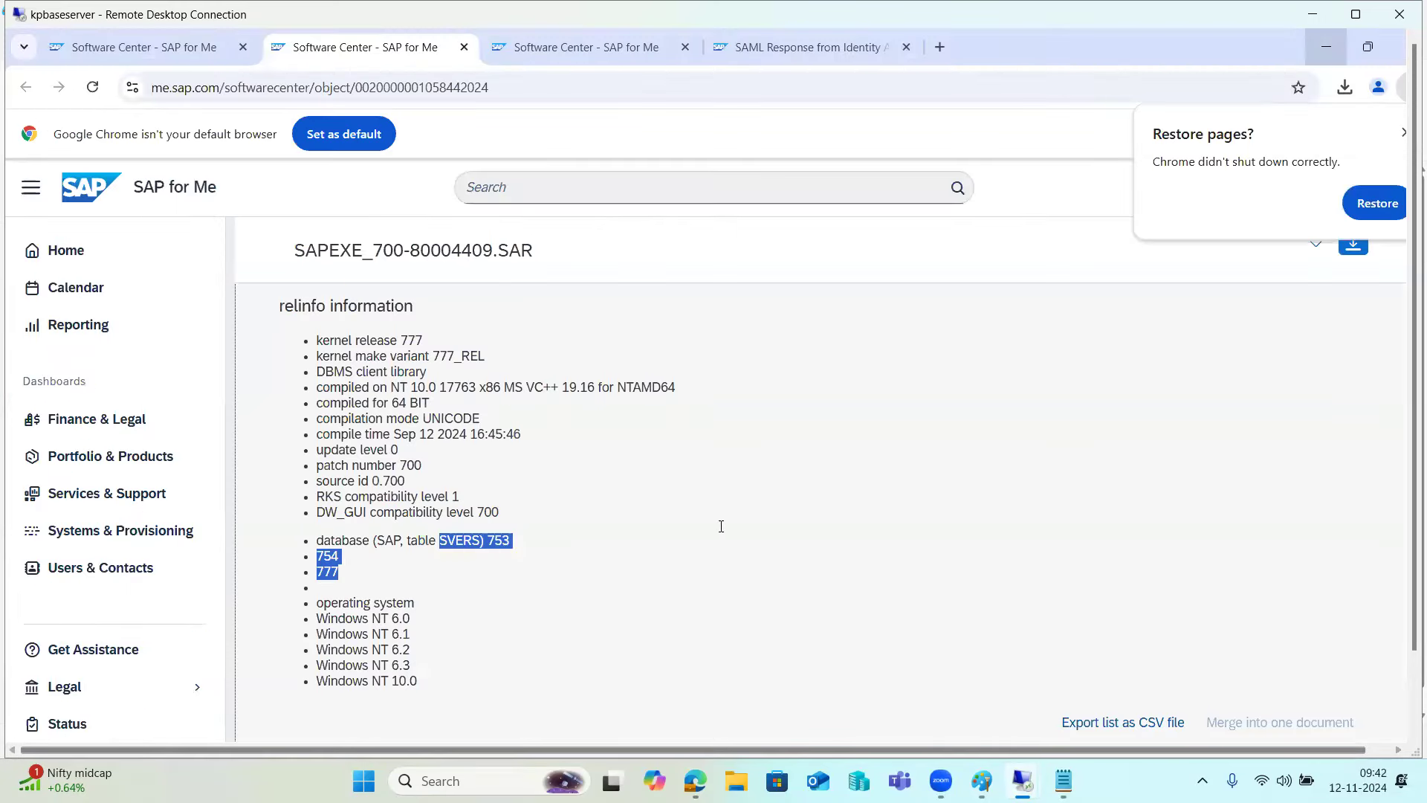
pyautogui.moveTo(1412, 623); pyautogui.dragTo(1409, 720)
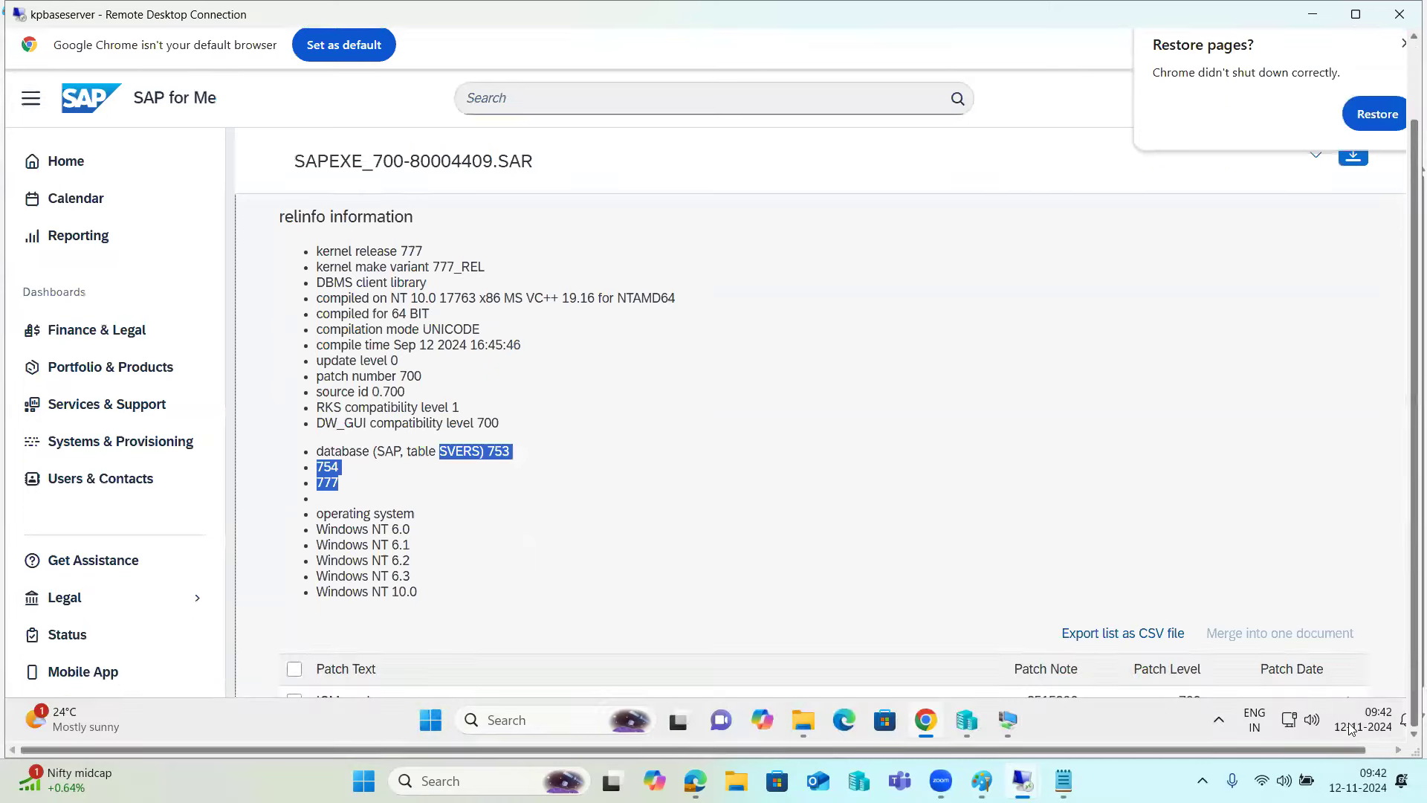
pyautogui.click(1021, 720)
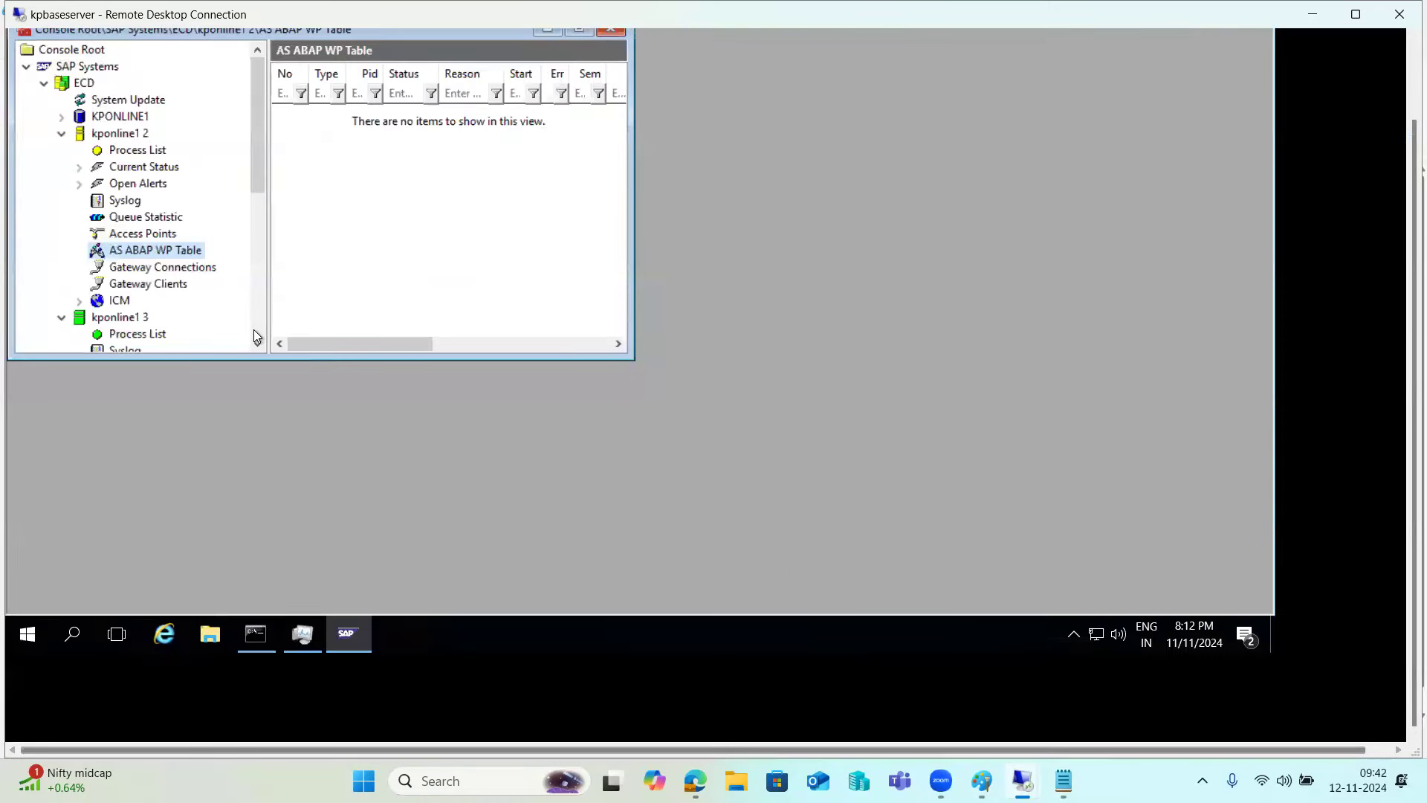
pyautogui.click(130, 151)
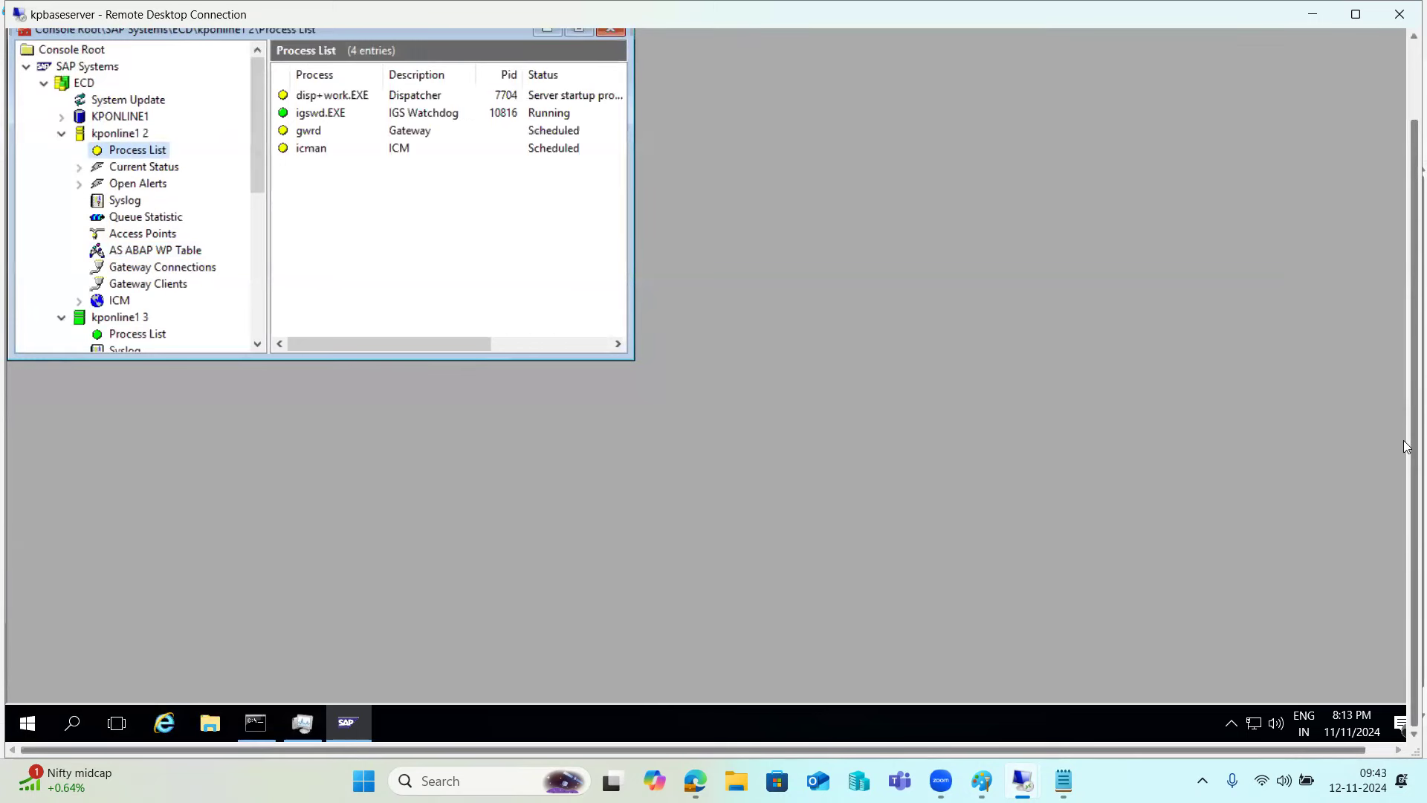
pyautogui.moveTo(1410, 440); pyautogui.dragTo(1409, 354)
pyautogui.click(588, 119)
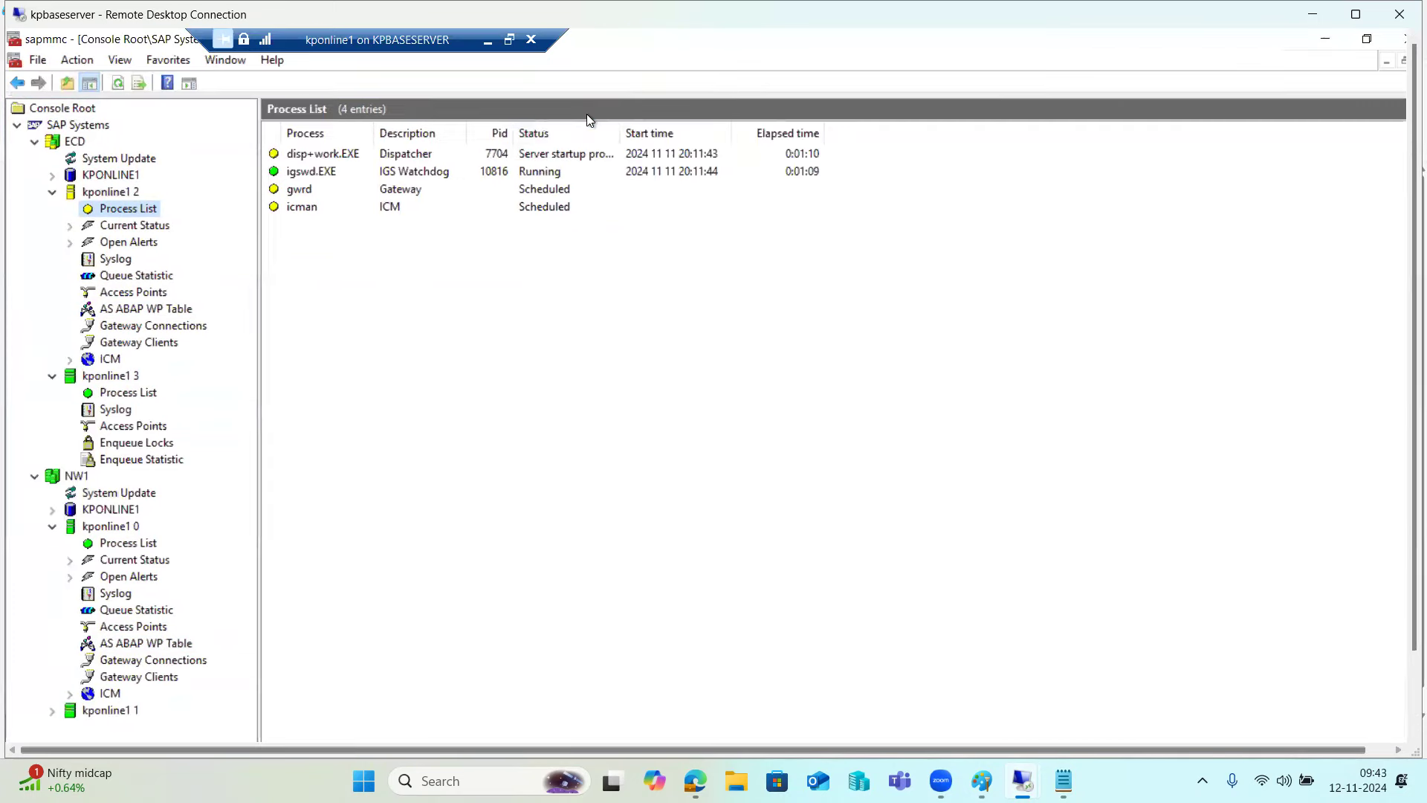
# Check the kernel release and patch number in the developer trace of the disp+work.EXE dispatcher, then close the trace.
pyautogui.click(412, 156)
pyautogui.rightClick(412, 158)
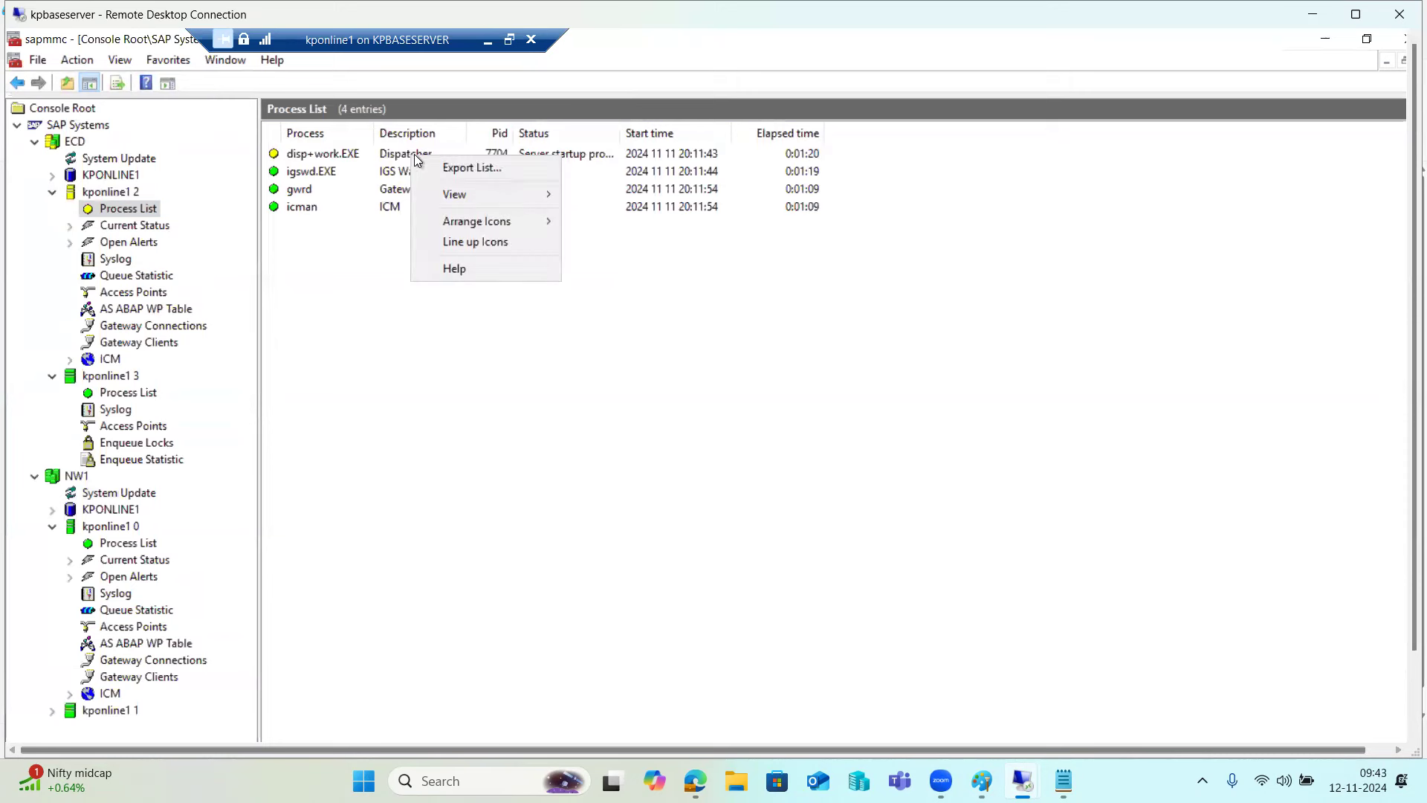
pyautogui.click(334, 156)
pyautogui.rightClick(333, 154)
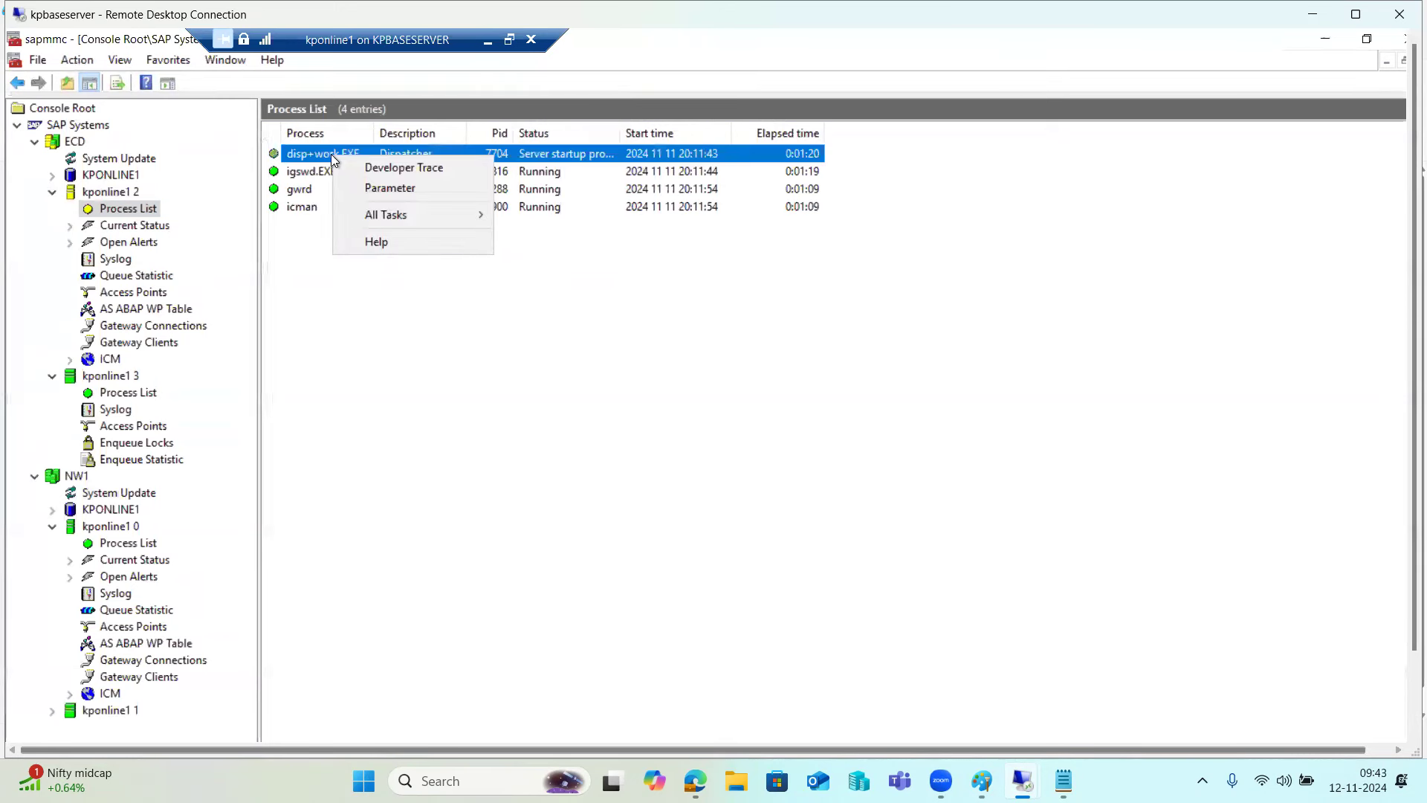
pyautogui.click(372, 168)
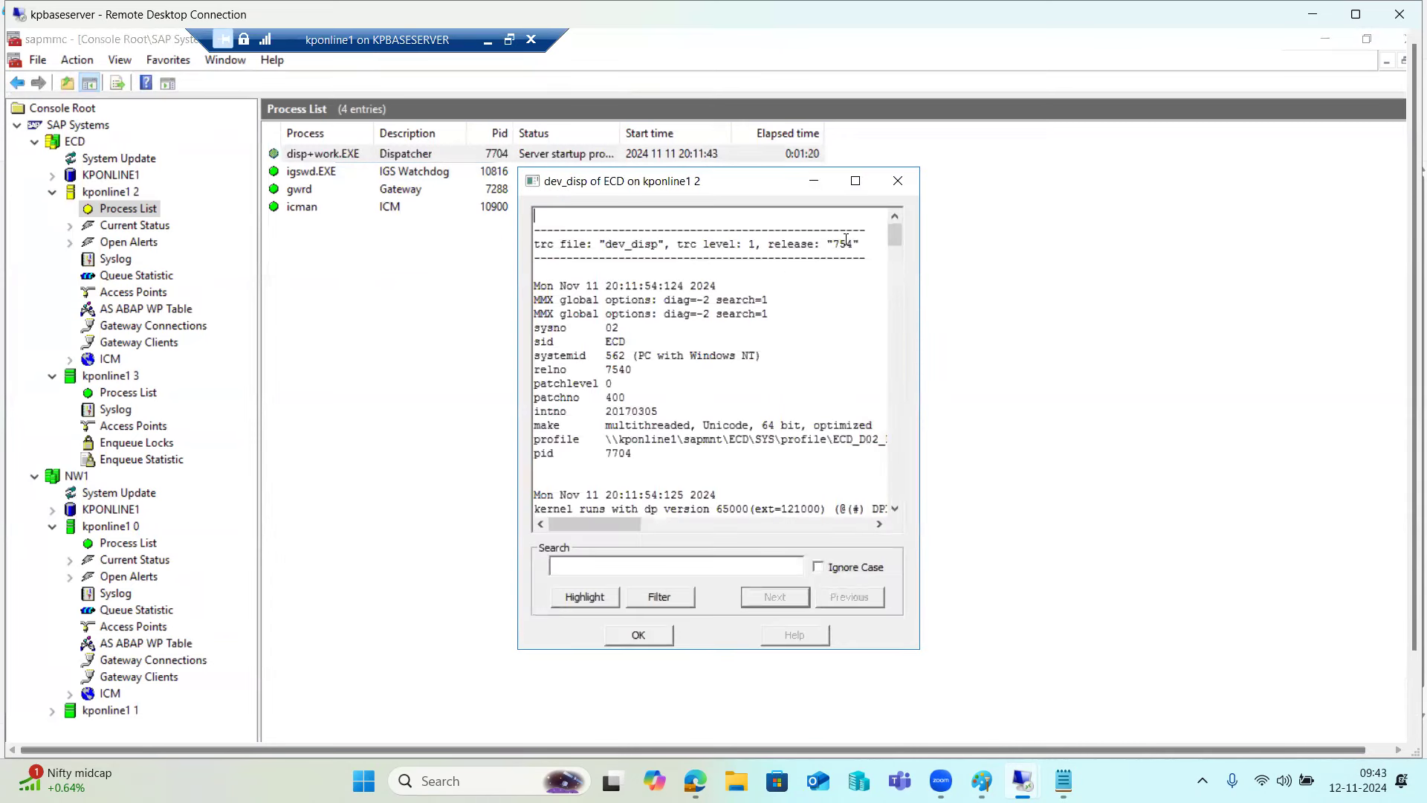
pyautogui.moveTo(819, 245)
pyautogui.mouseDown()
pyautogui.moveTo(853, 248)
pyautogui.moveTo(818, 271)
pyautogui.mouseUp()
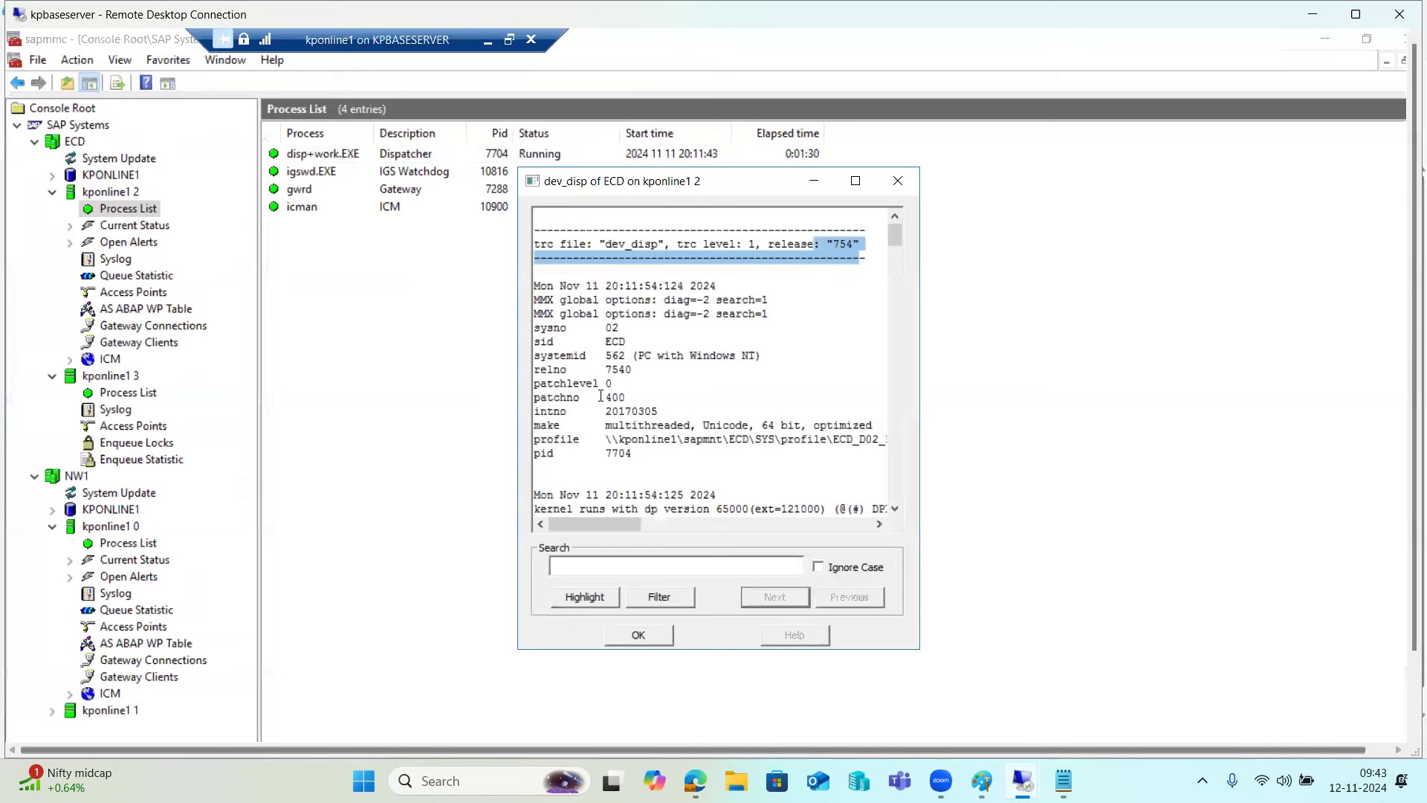
pyautogui.moveTo(600, 397); pyautogui.dragTo(625, 396)
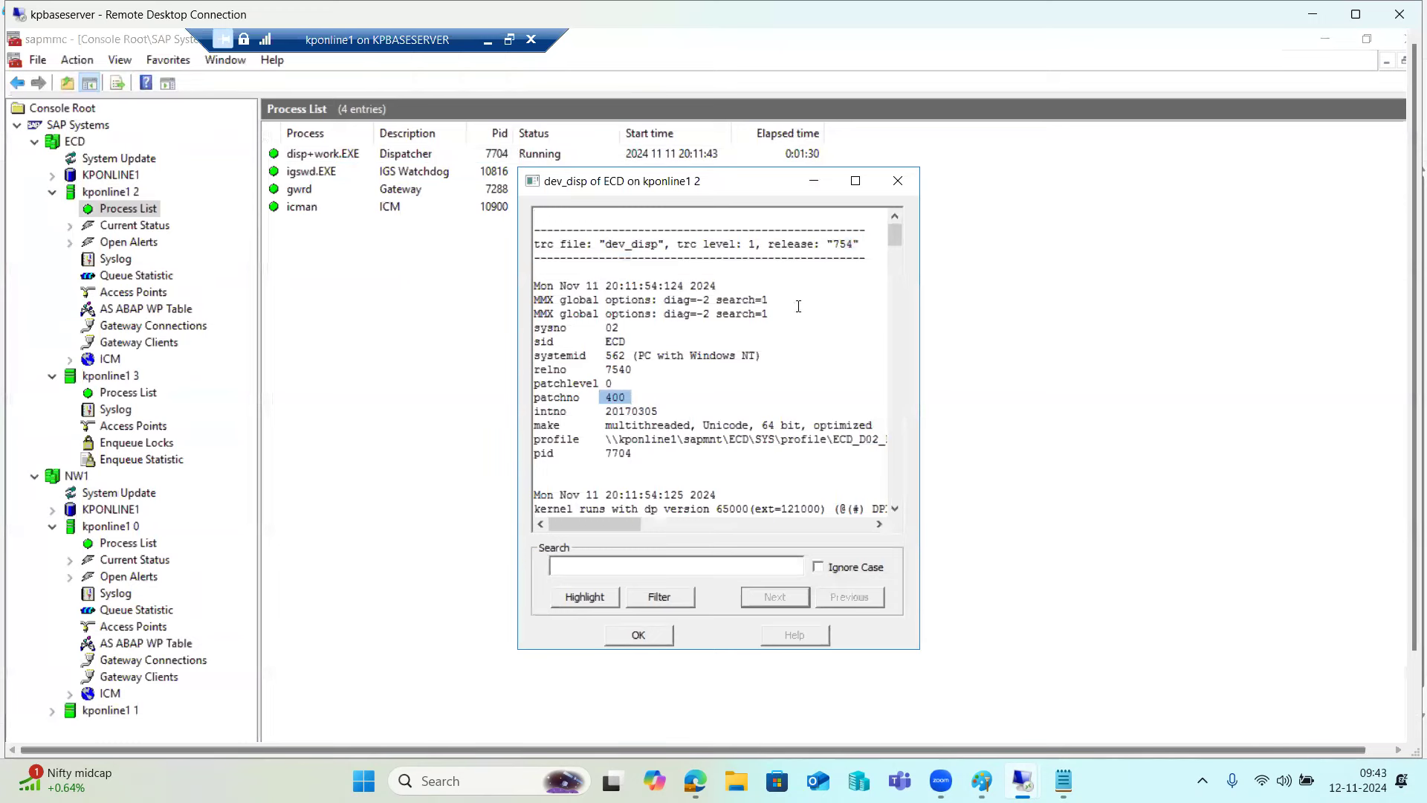
pyautogui.moveTo(890, 246); pyautogui.dragTo(908, 528)
pyautogui.click(641, 636)
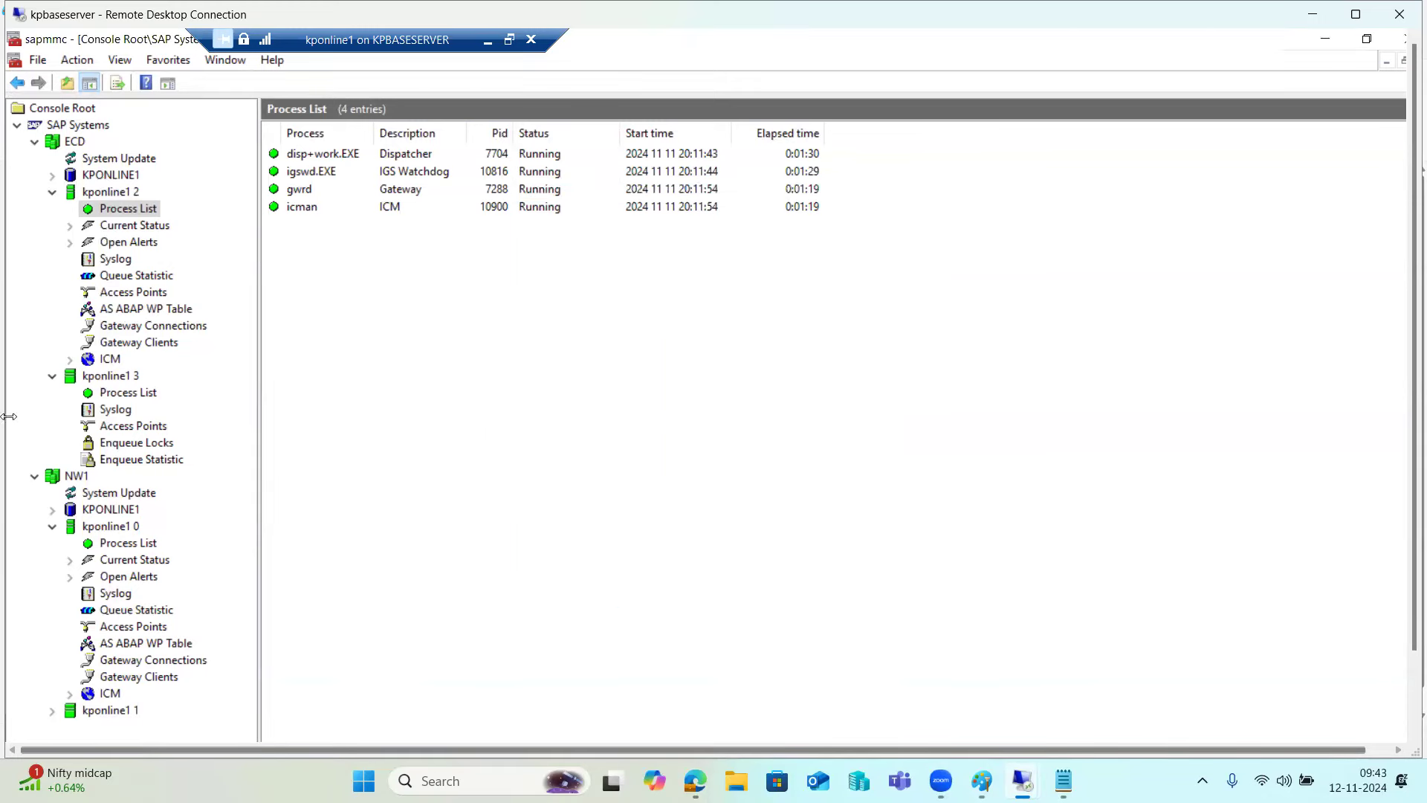
# Collapse instance kponline1 2, switch to the remote desktop with the ECD logon screen, and log on to client 100 with the user name and password.
pyautogui.click(52, 192)
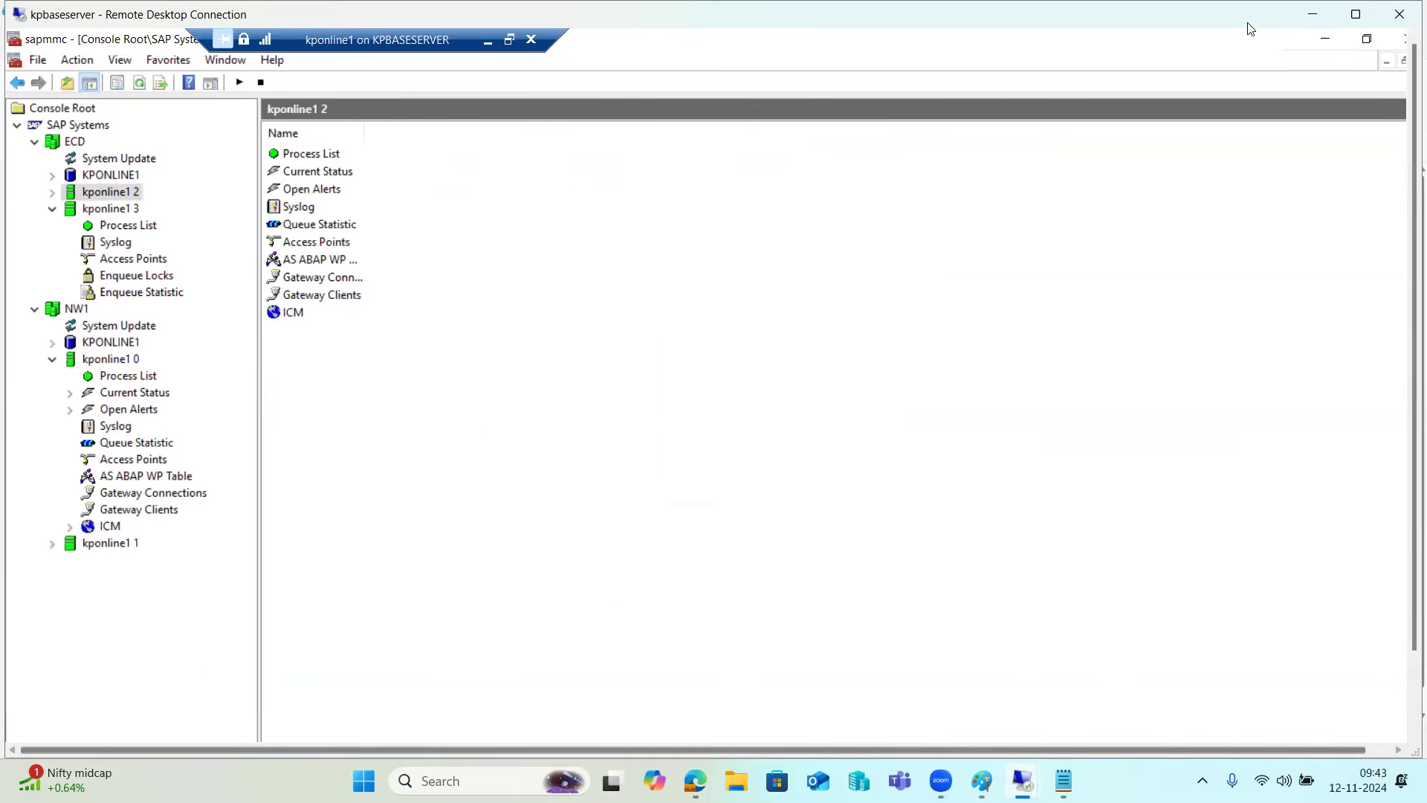
pyautogui.click(1307, 11)
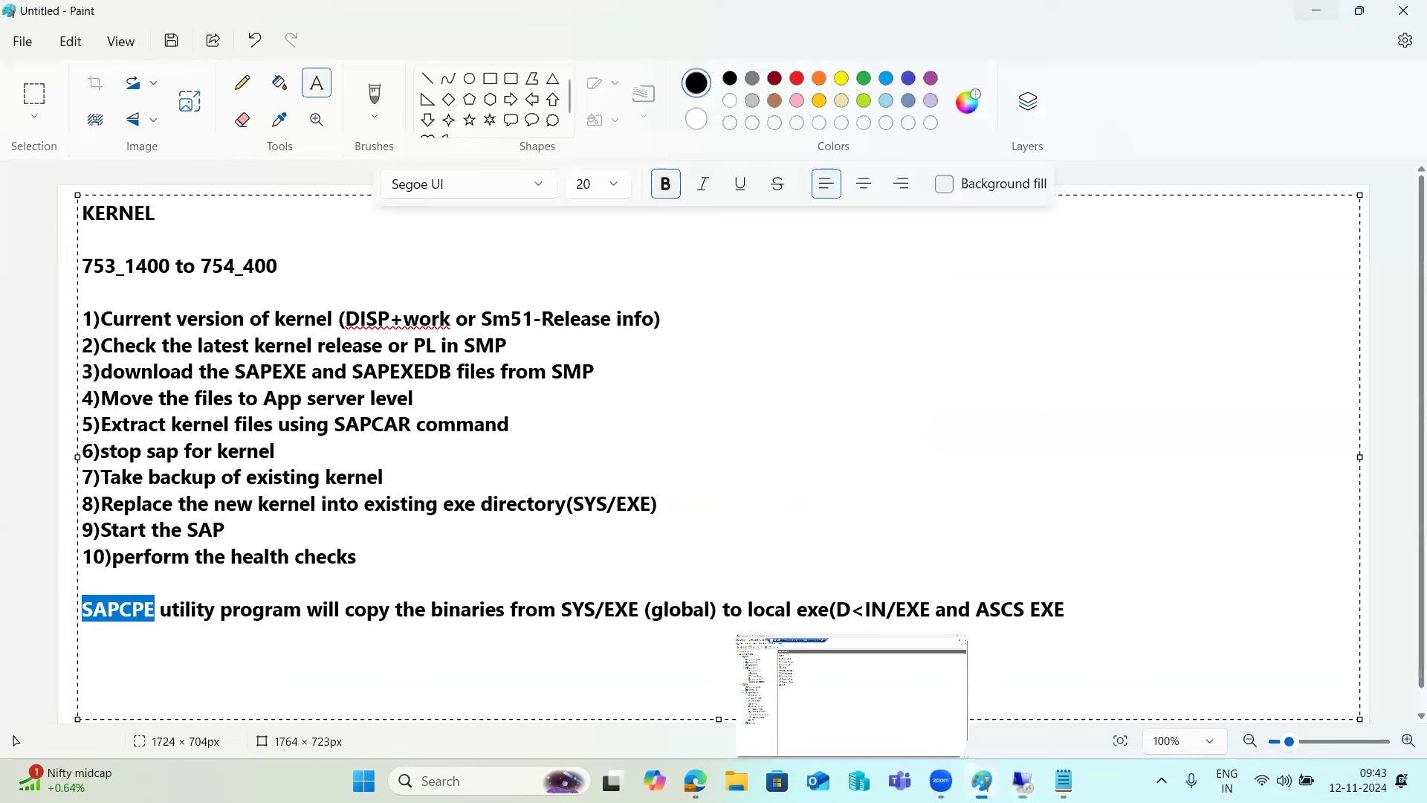
pyautogui.moveTo(1023, 781)
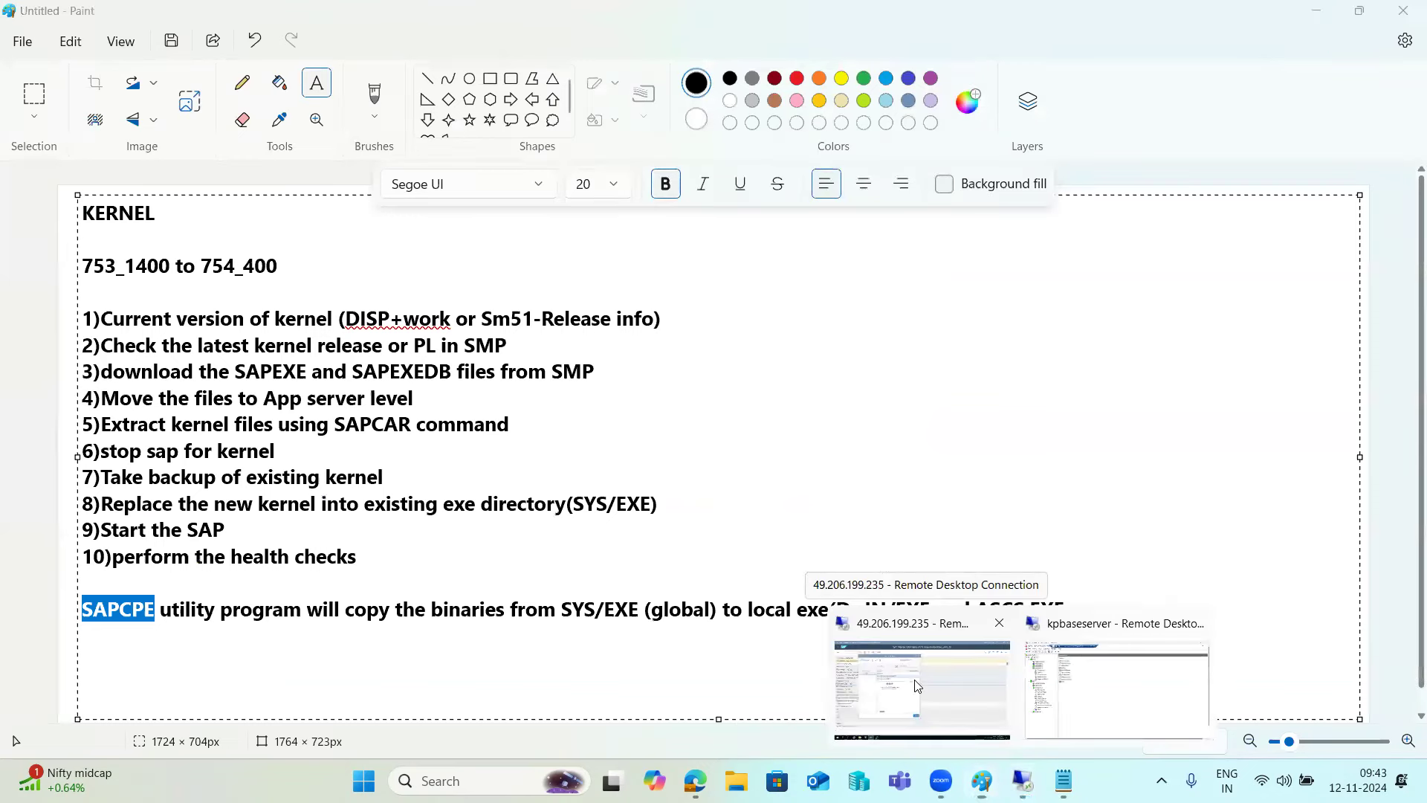
pyautogui.click(918, 688)
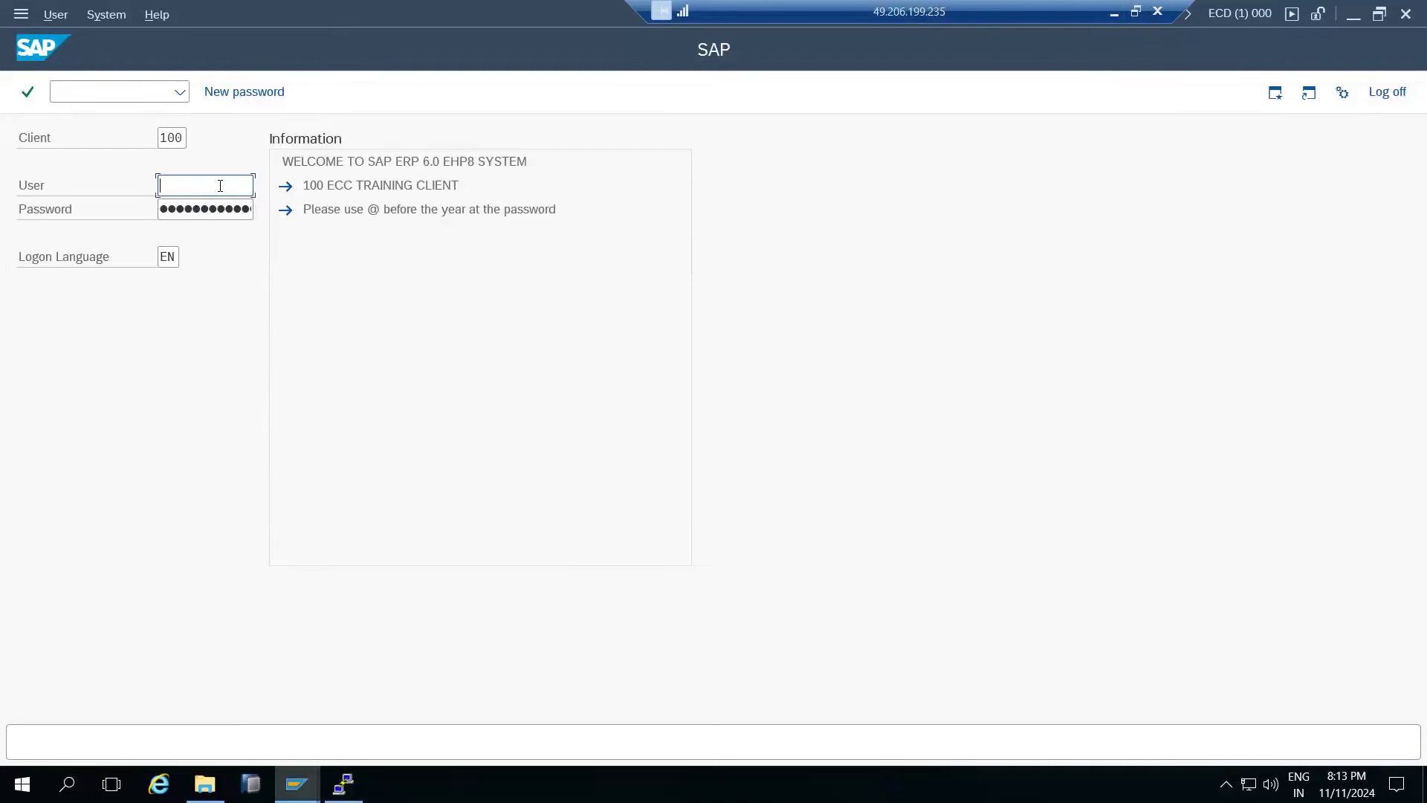
pyautogui.write('asis')
pyautogui.press('Tab')
pyautogui.press('Return')
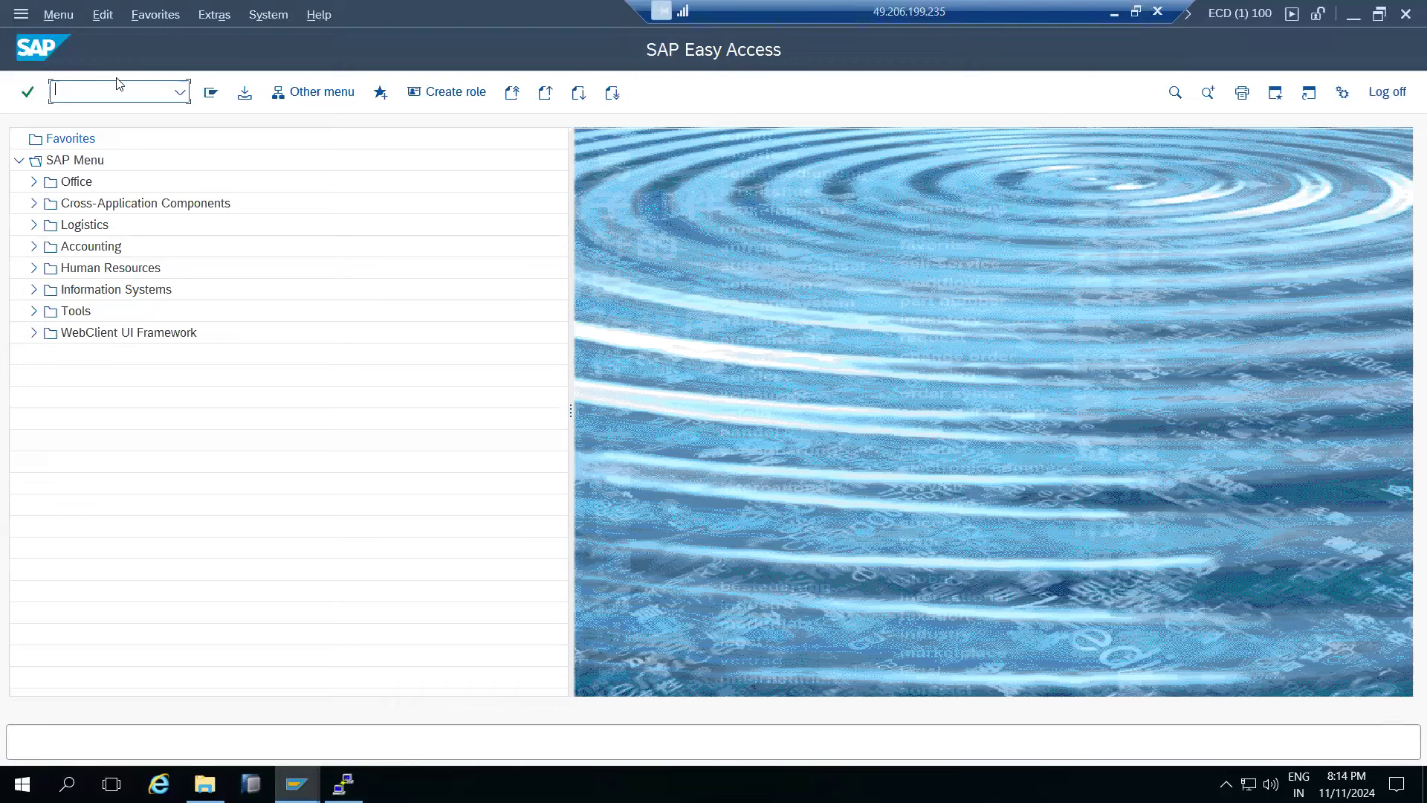
# Open transaction SM51, check the SAP kernel release and kernel patch number in the release information, and return to the instance list.
pyautogui.write('51')
pyautogui.press('Return')
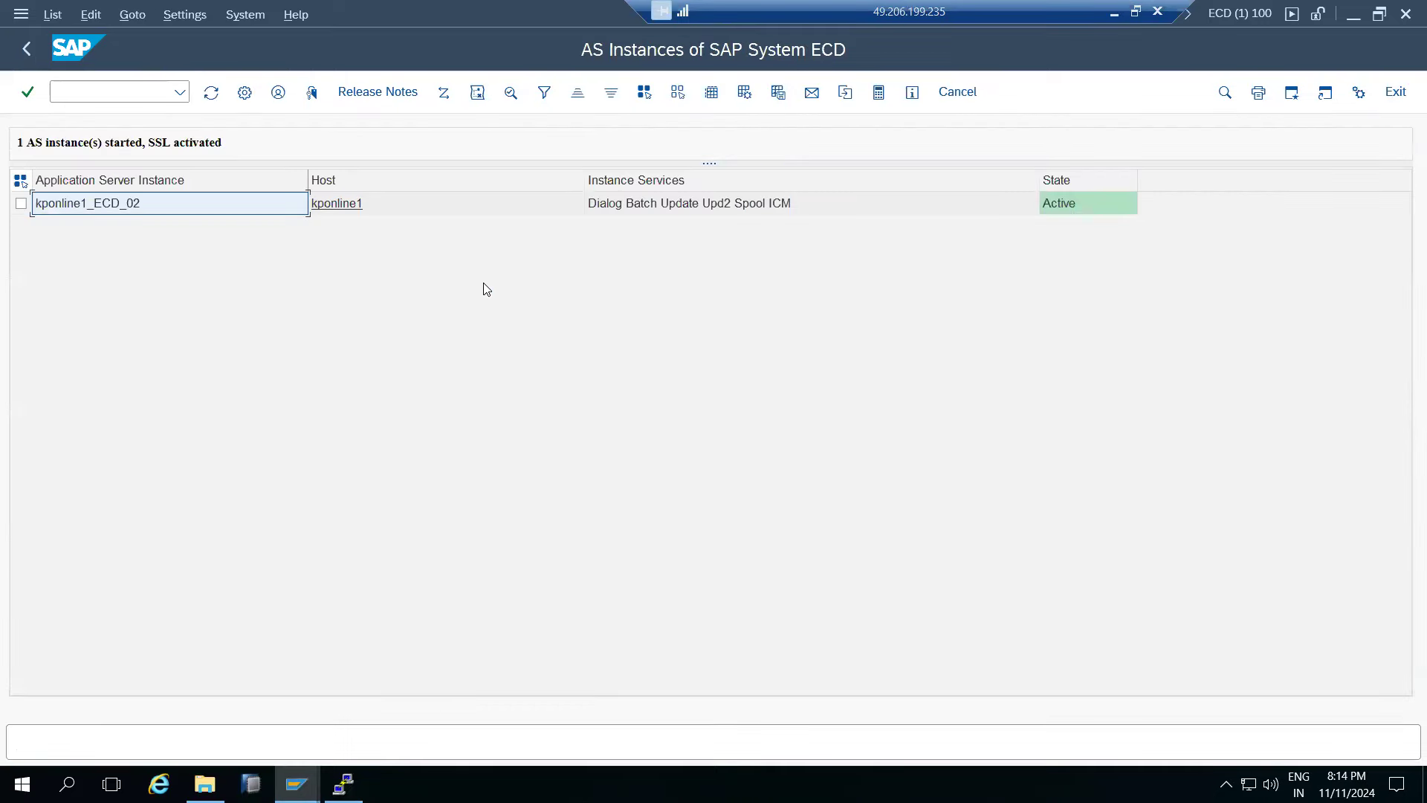
pyautogui.click(357, 96)
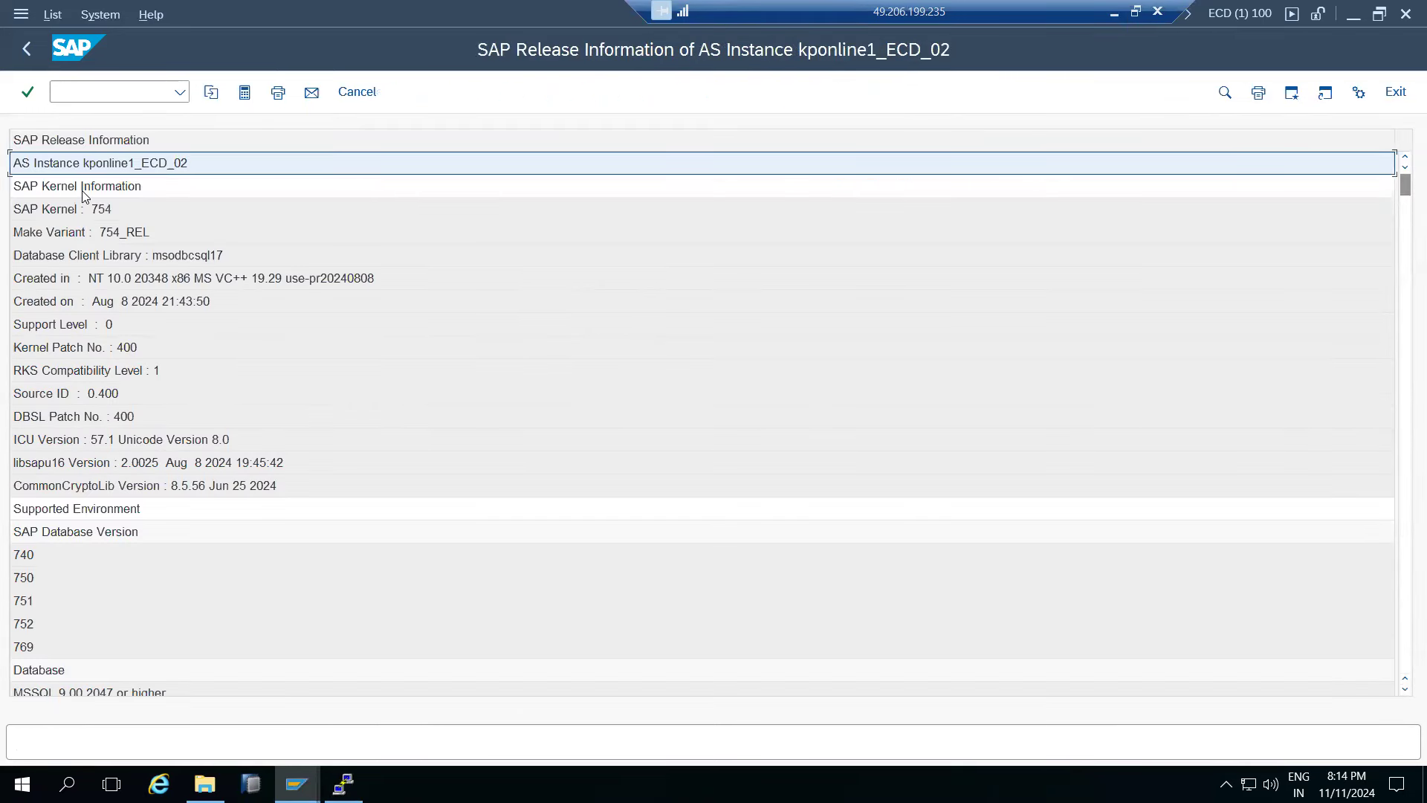
pyautogui.click(102, 212)
pyautogui.click(142, 350)
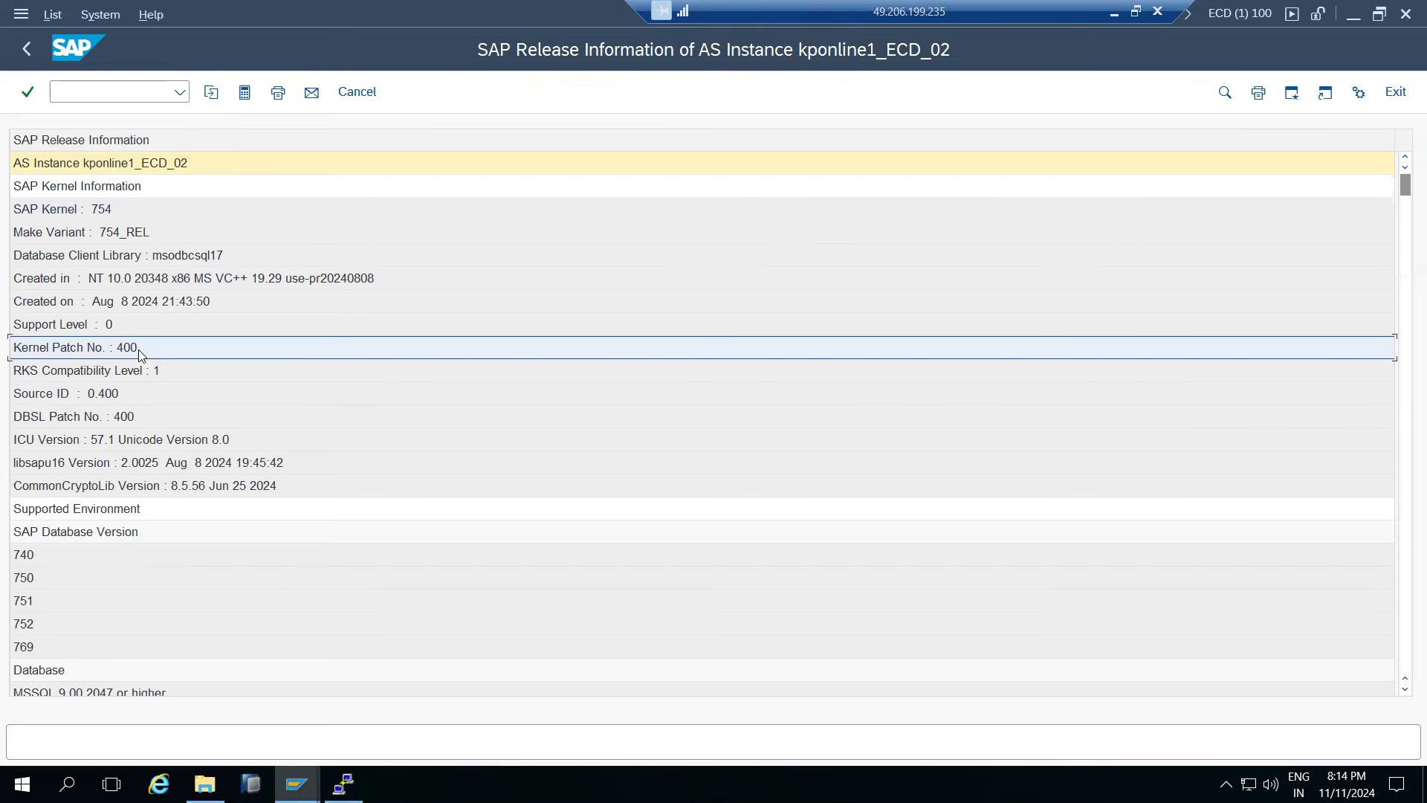
pyautogui.click(103, 214)
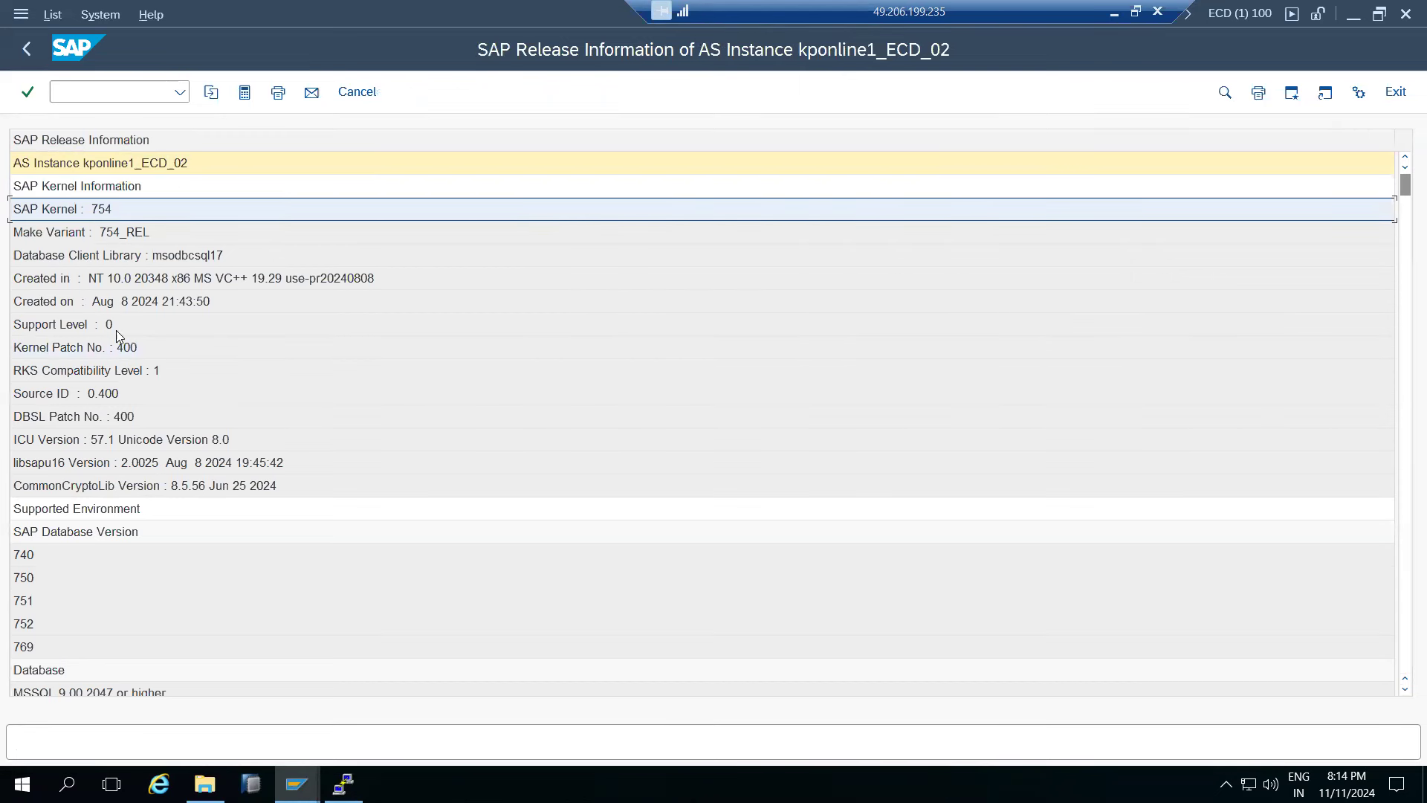
pyautogui.click(127, 349)
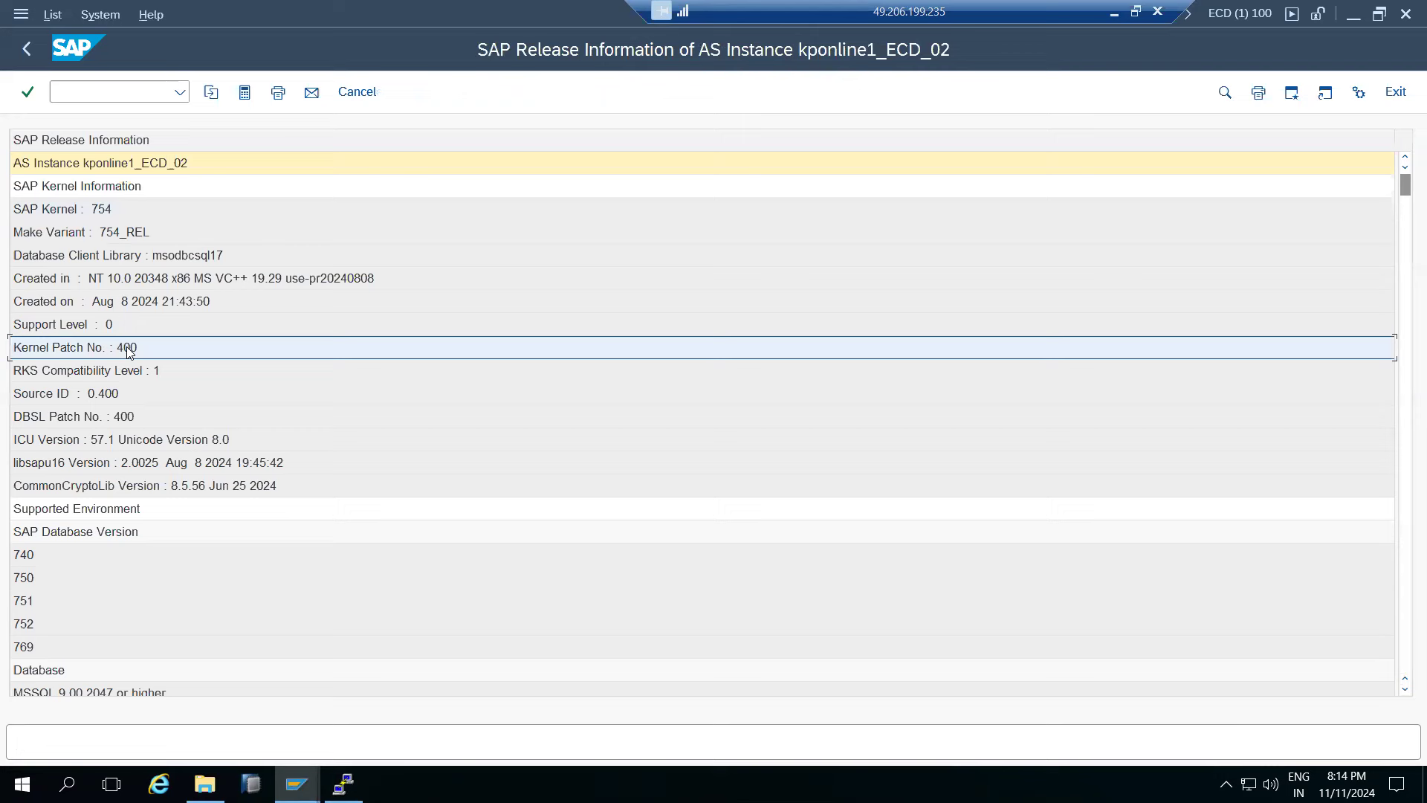
pyautogui.click(28, 52)
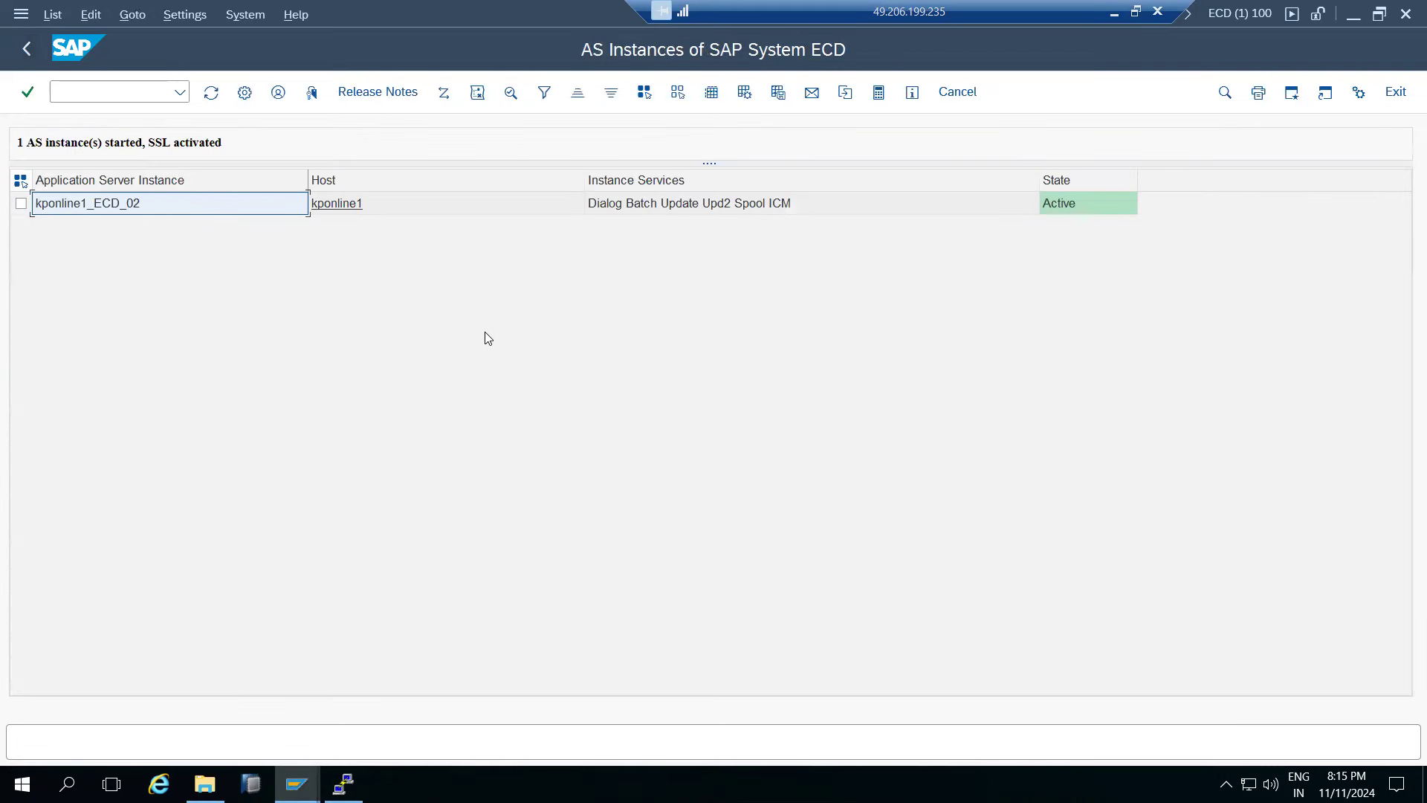
# Check today's ABAP runtime errors for all clients, then leave the transaction.
pyautogui.click(118, 91)
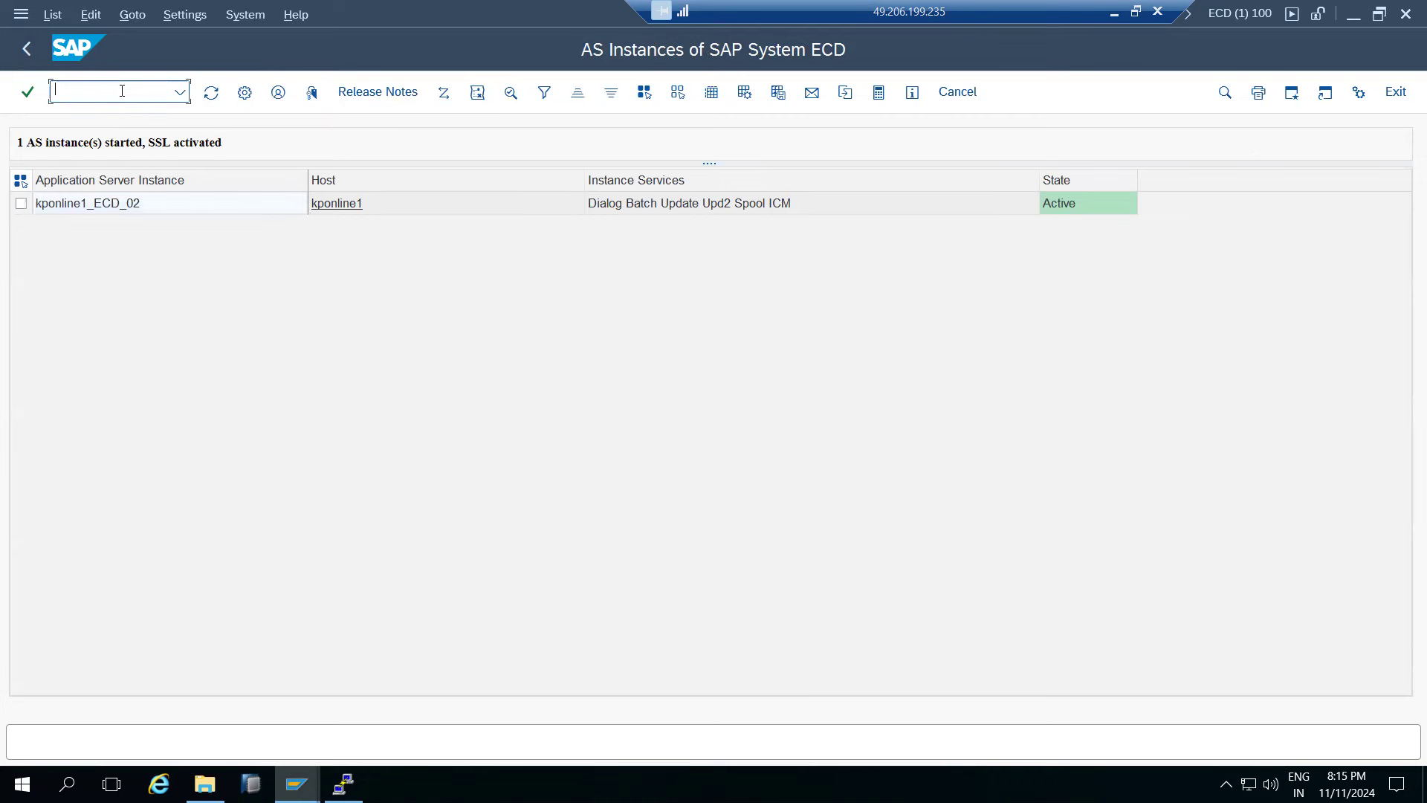
pyautogui.write('/nse51')
pyautogui.press('Return')
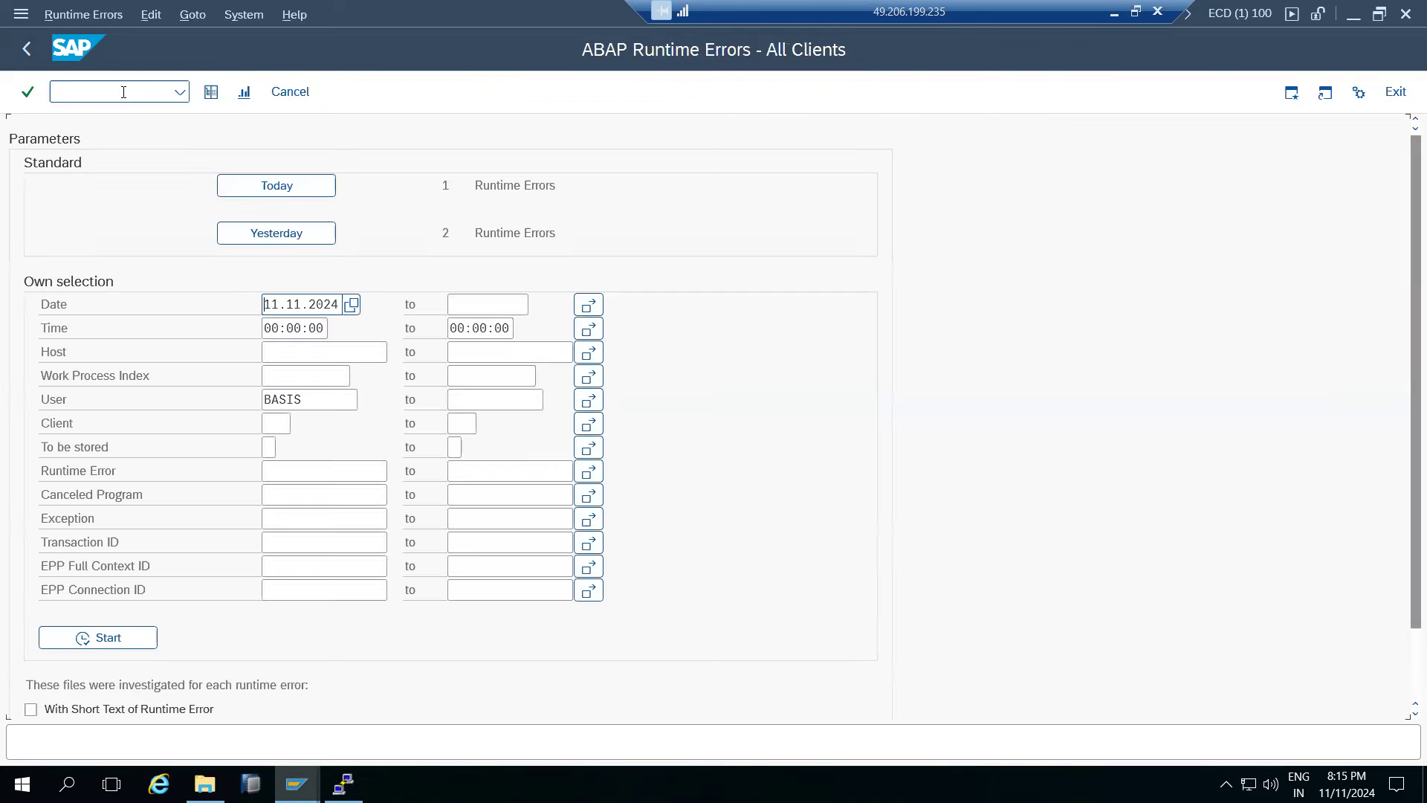
pyautogui.click(313, 195)
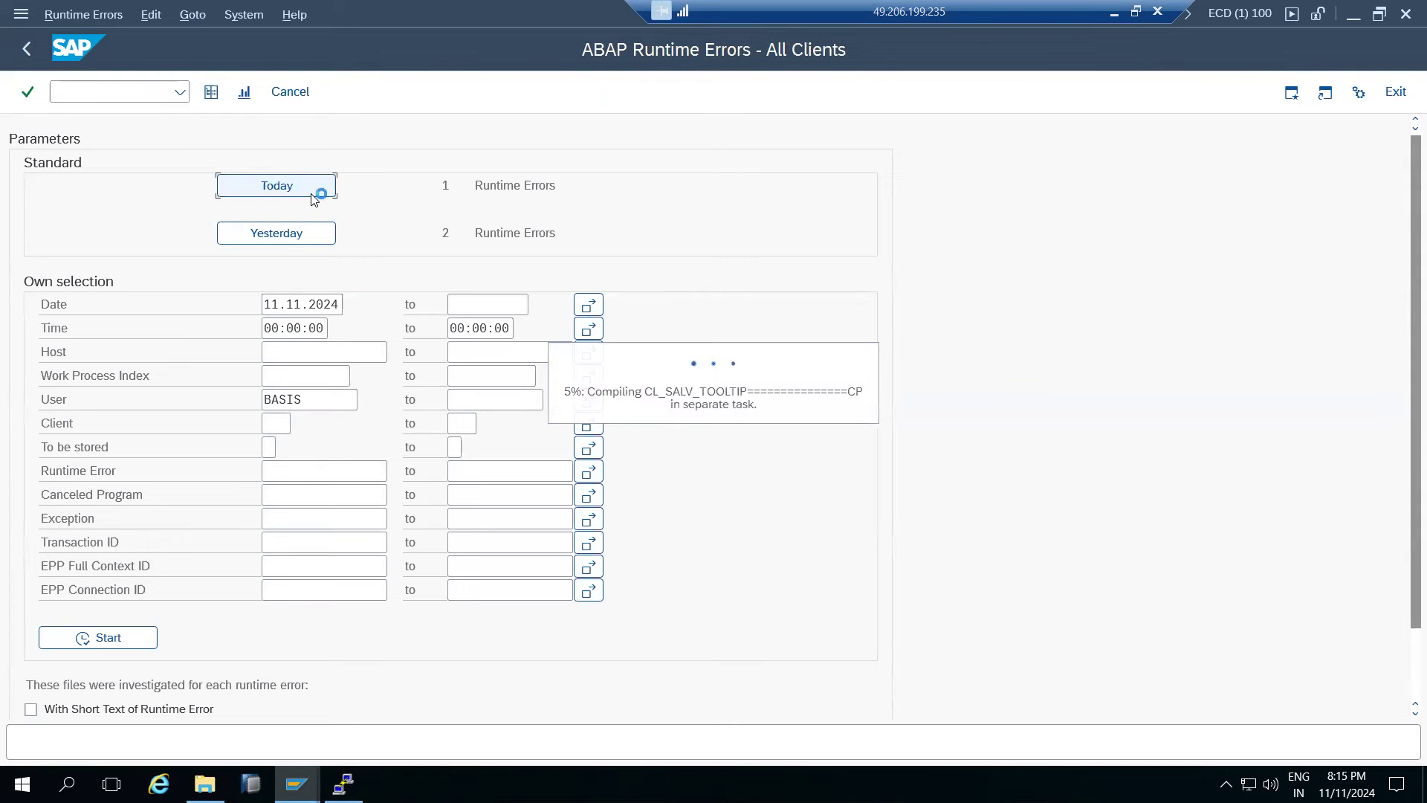
pyautogui.click(22, 51)
pyautogui.click(22, 51)
# Display the system log of instance kponline1_ECD_02 with SM21, review its startup and error messages, and return to SAP Easy Access.
pyautogui.write('sm21')
pyautogui.press('Return')
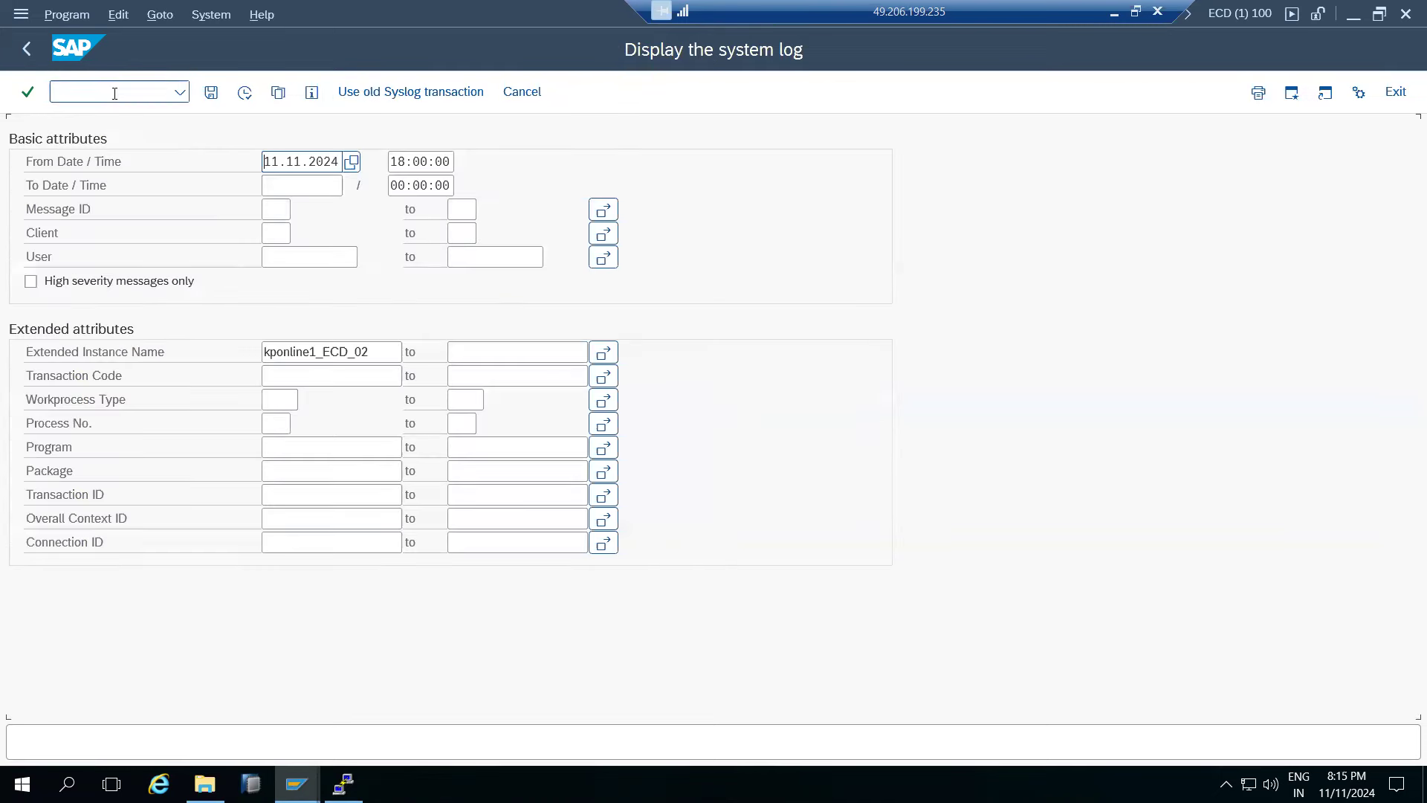
pyautogui.click(244, 92)
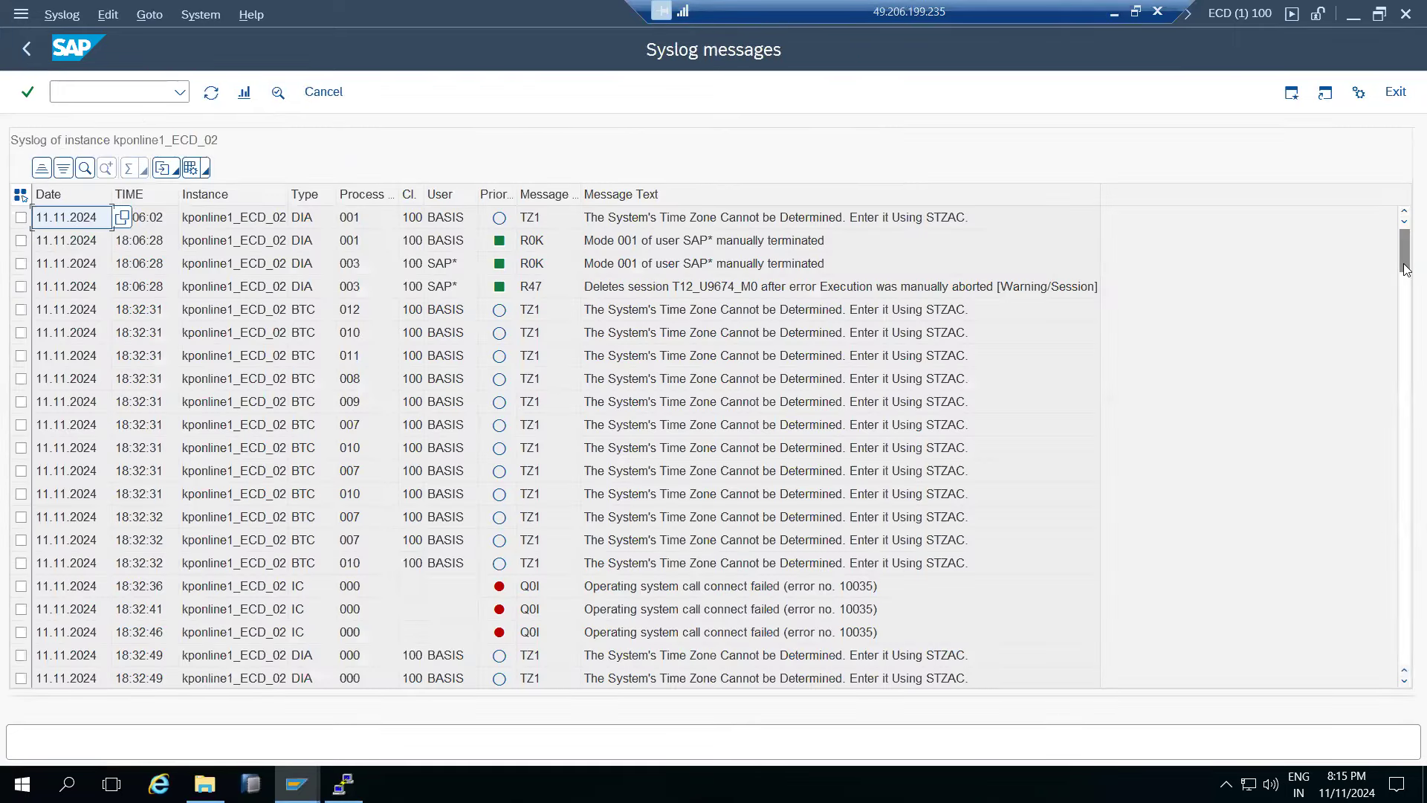
pyautogui.moveTo(1406, 269); pyautogui.dragTo(1406, 633)
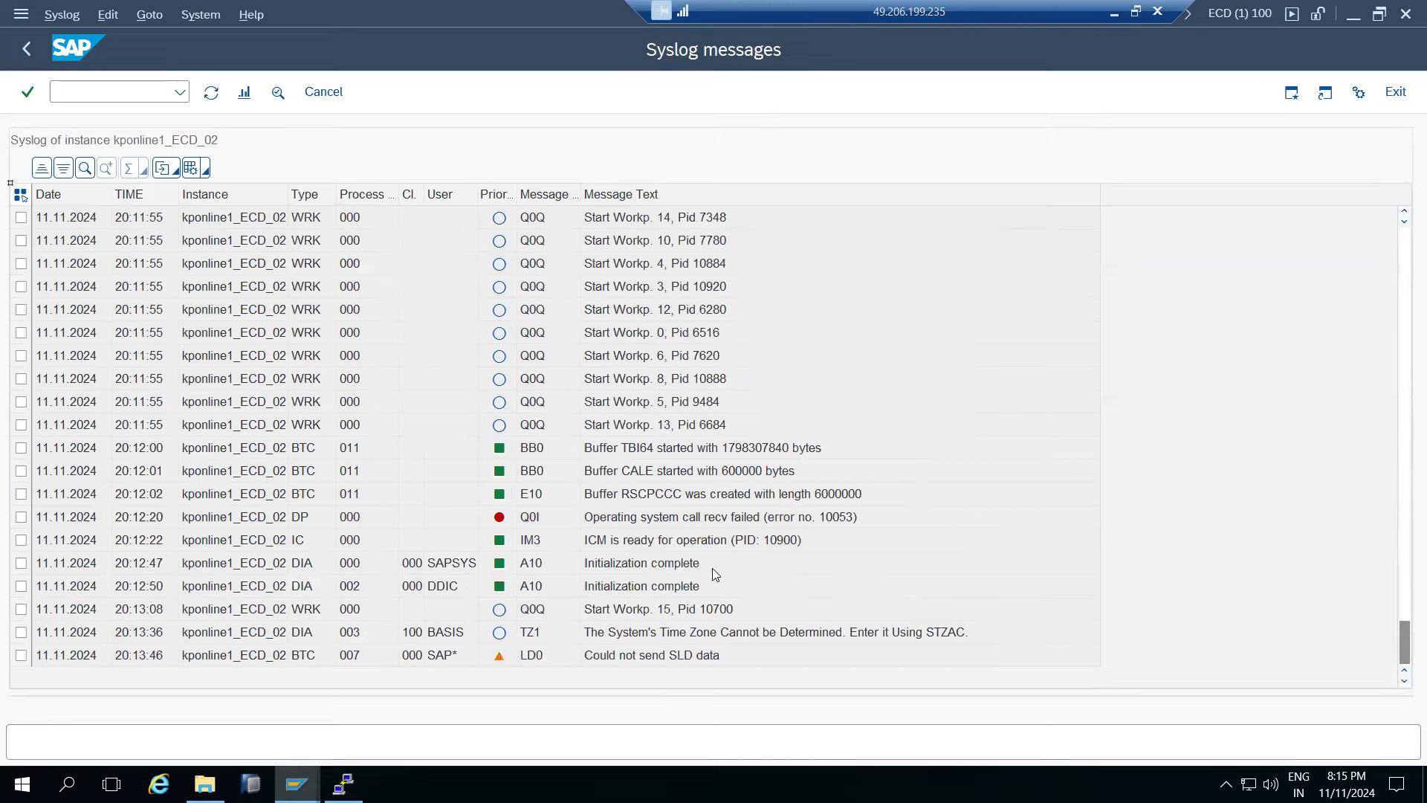
pyautogui.scroll(15, 632, 358)
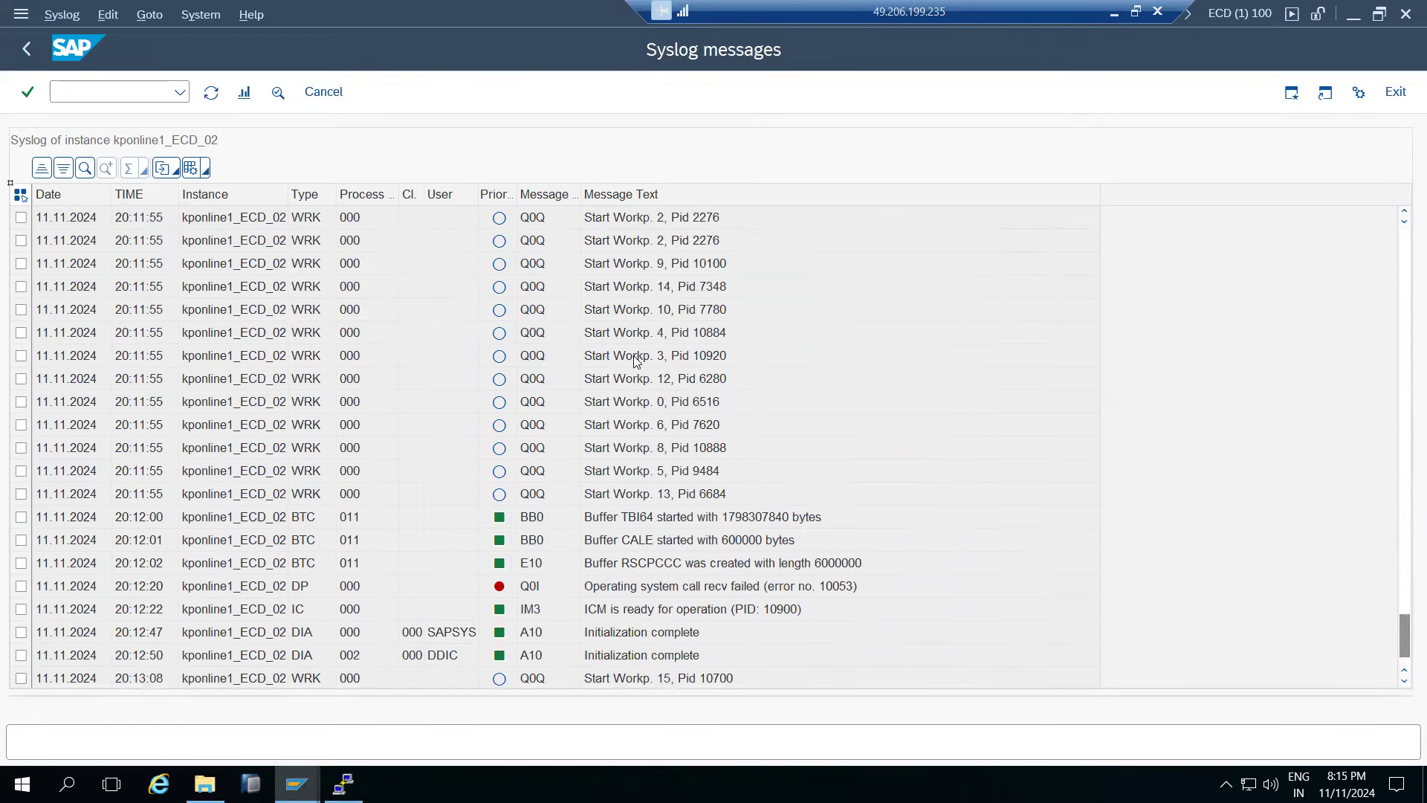
pyautogui.scroll(10, 632, 357)
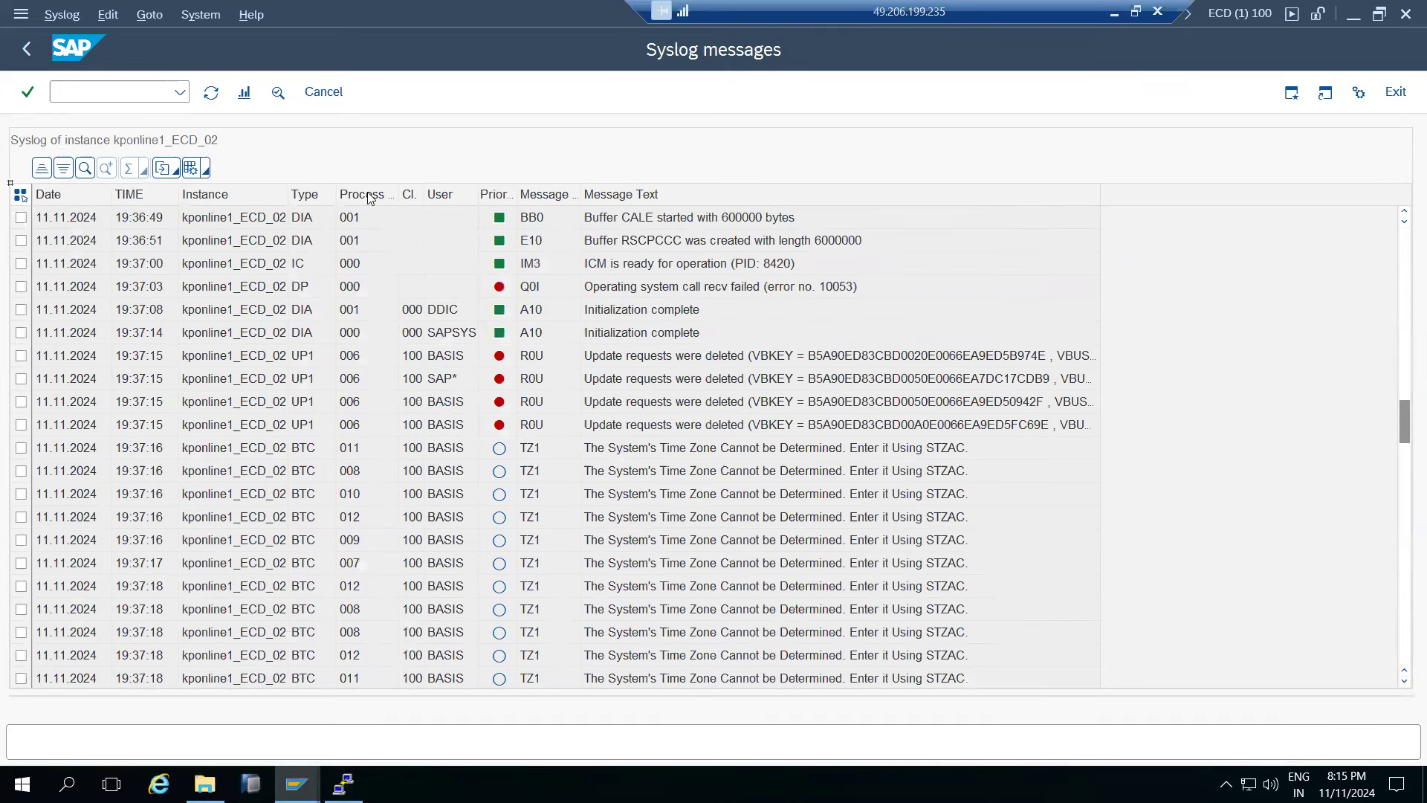
pyautogui.click(656, 405)
pyautogui.click(655, 425)
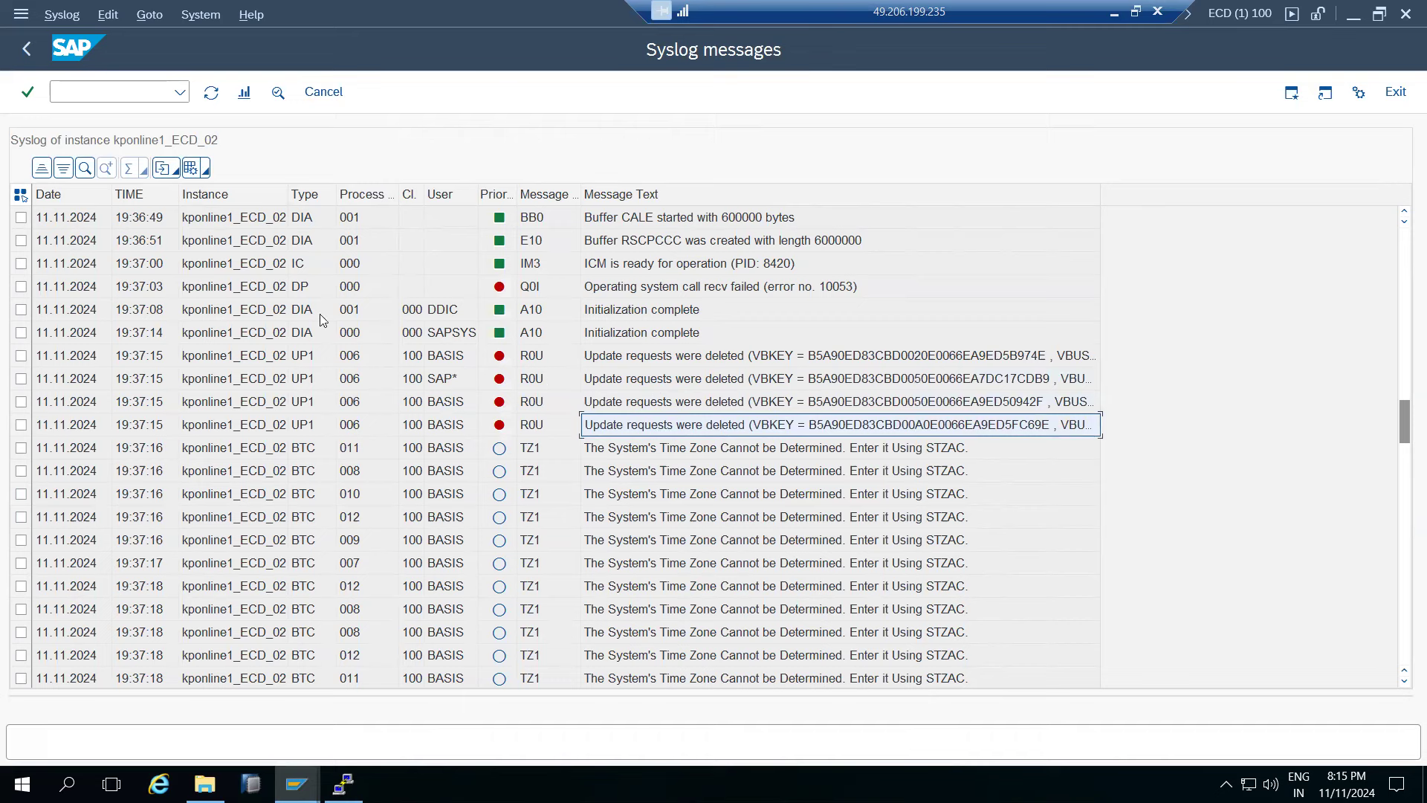
pyautogui.click(21, 55)
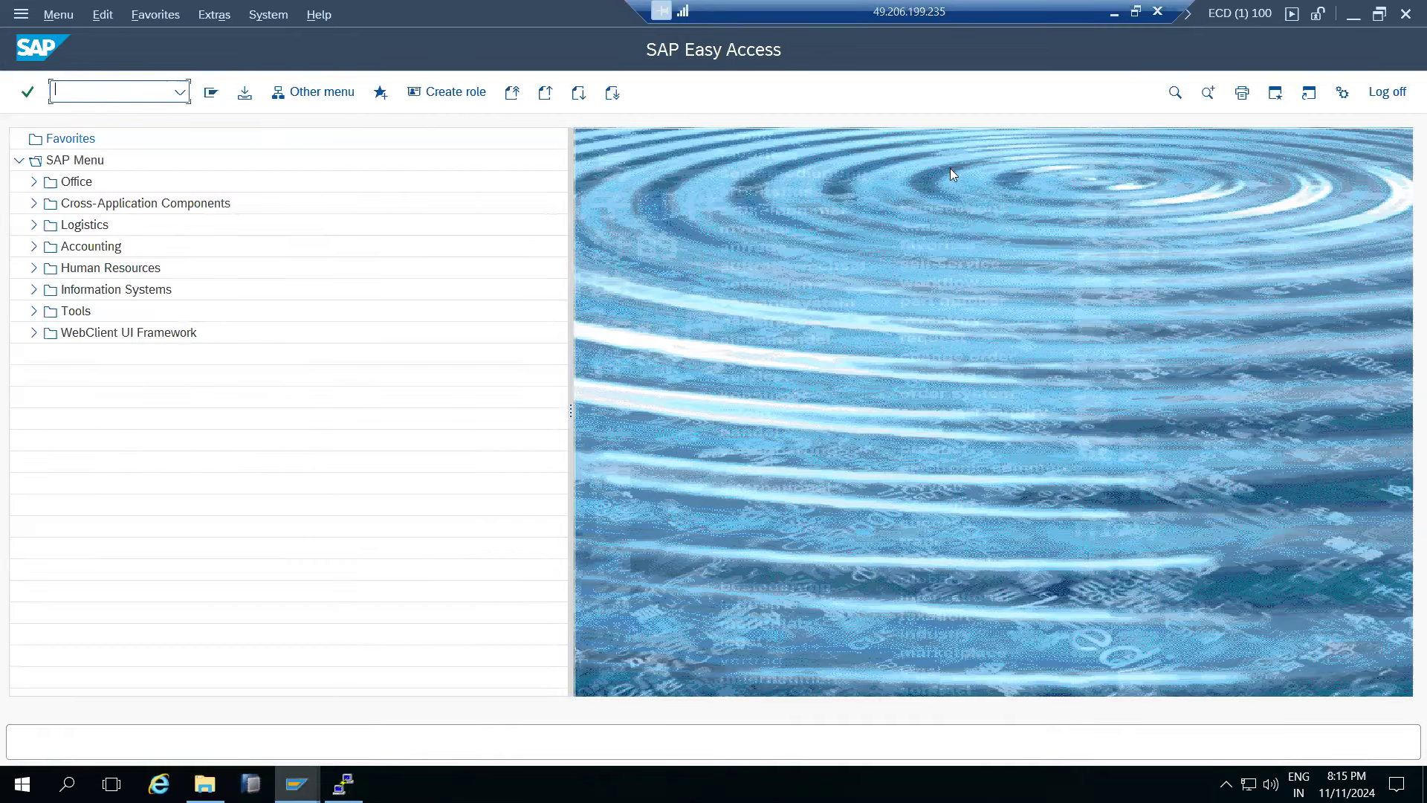
# Minimize the remote session and highlight the target kernel version 754_400 in the Paint notes.
pyautogui.click(1113, 13)
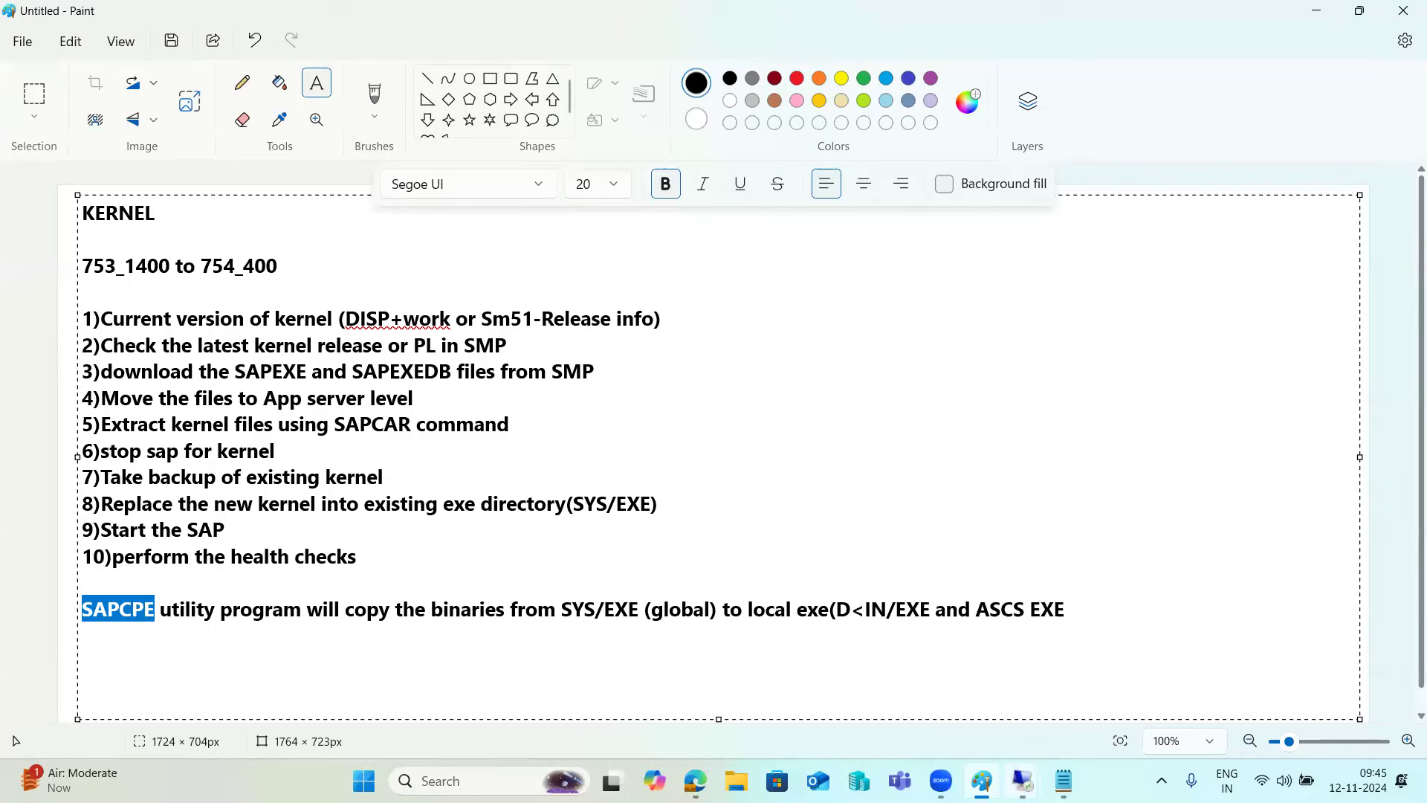
pyautogui.moveTo(1023, 780)
pyautogui.click(424, 642)
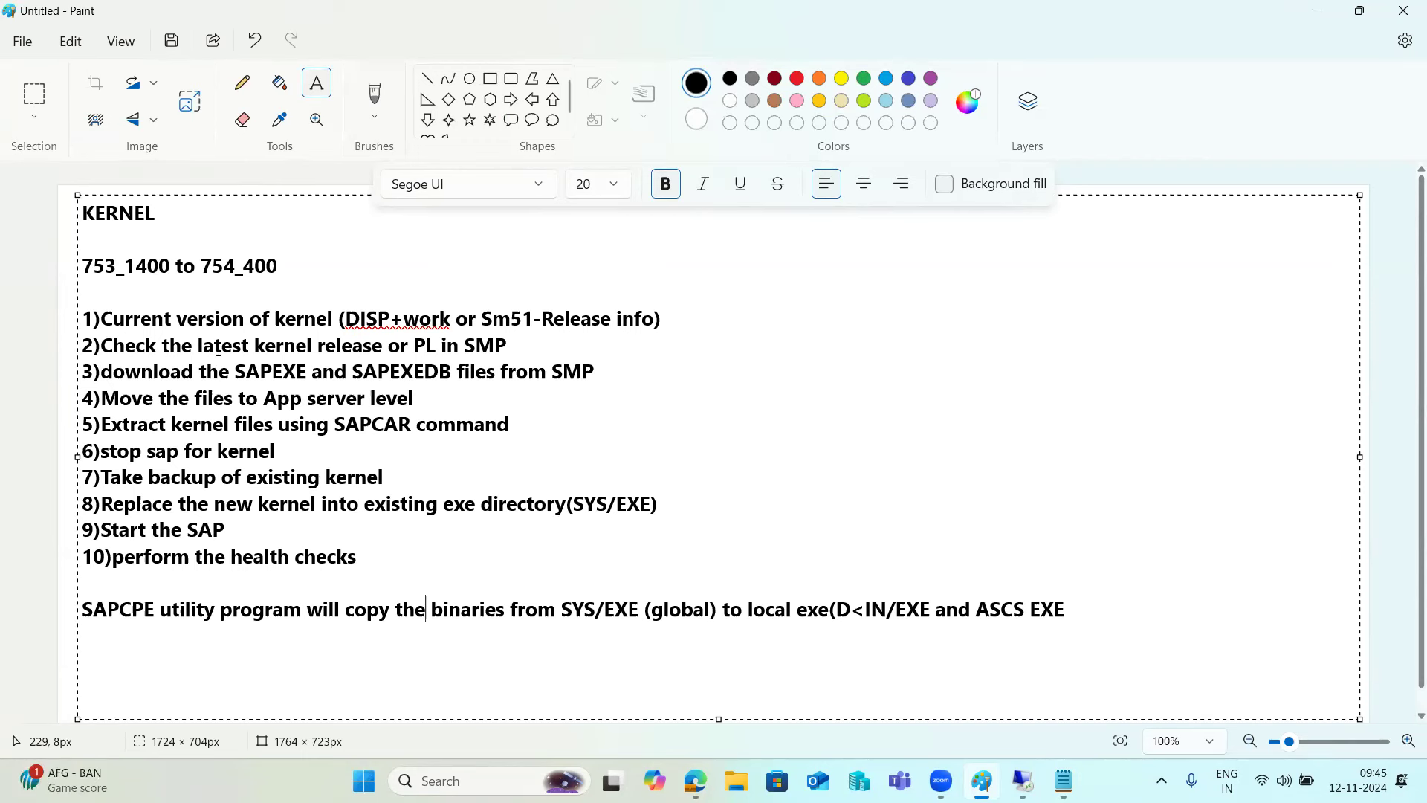
pyautogui.moveTo(200, 266); pyautogui.dragTo(285, 276)
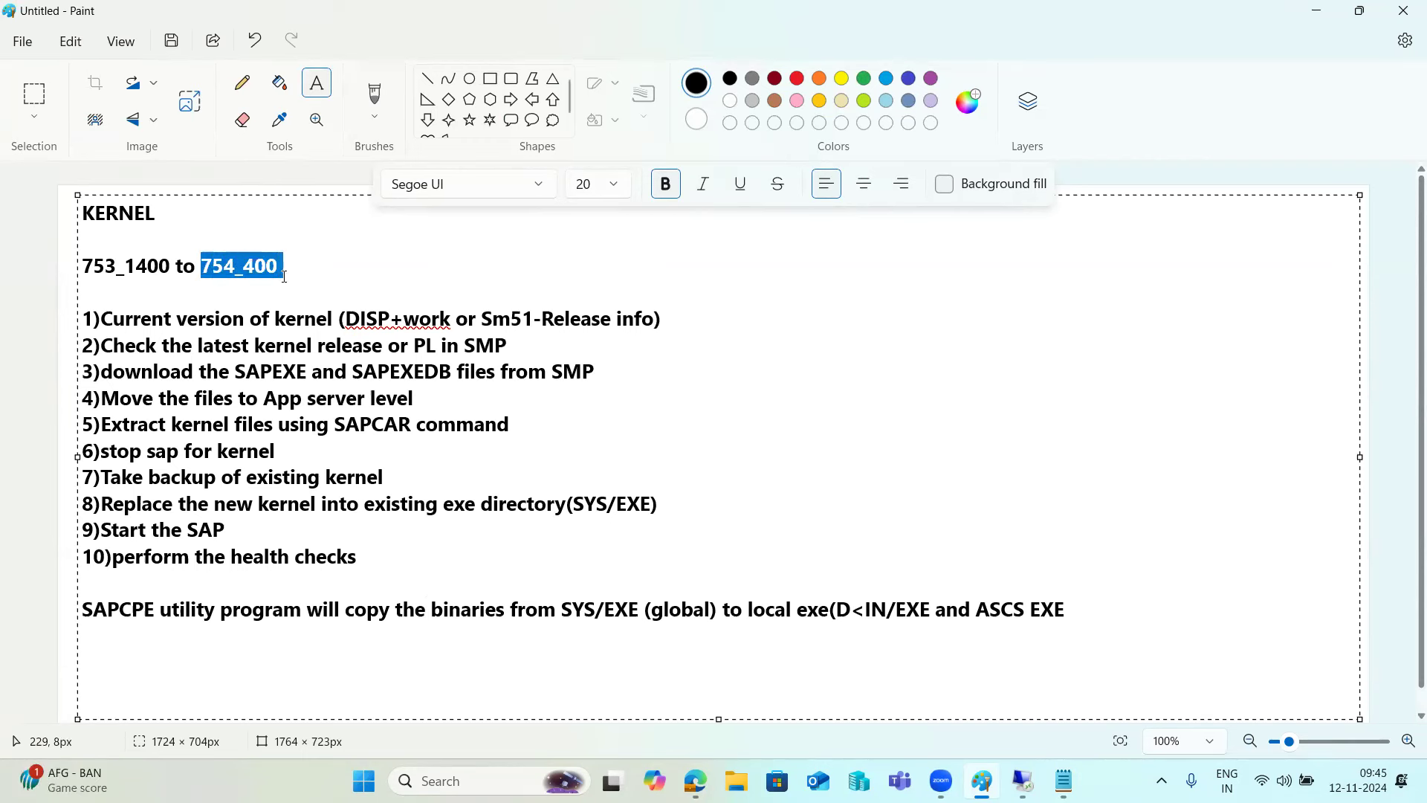
pyautogui.moveTo(1023, 780)
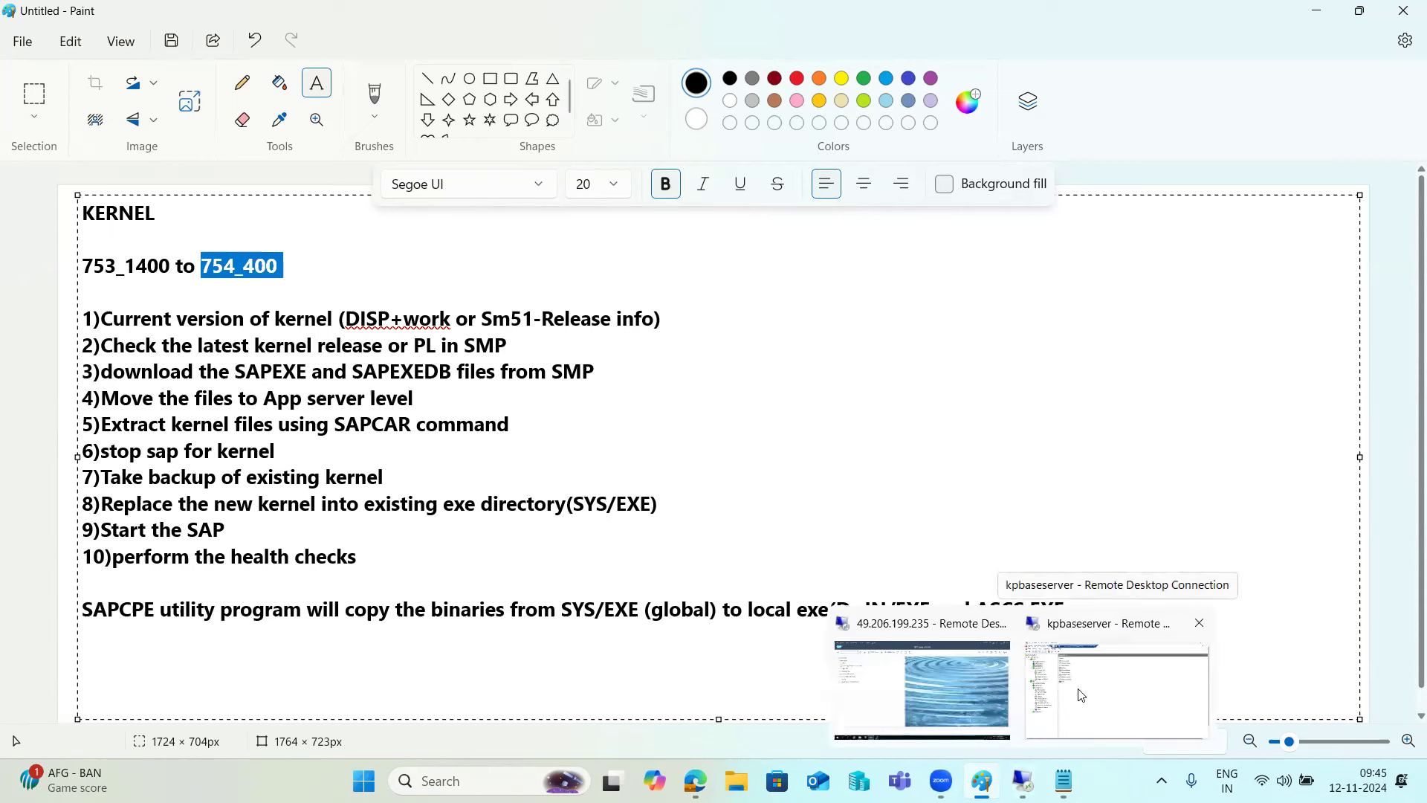
pyautogui.click(934, 676)
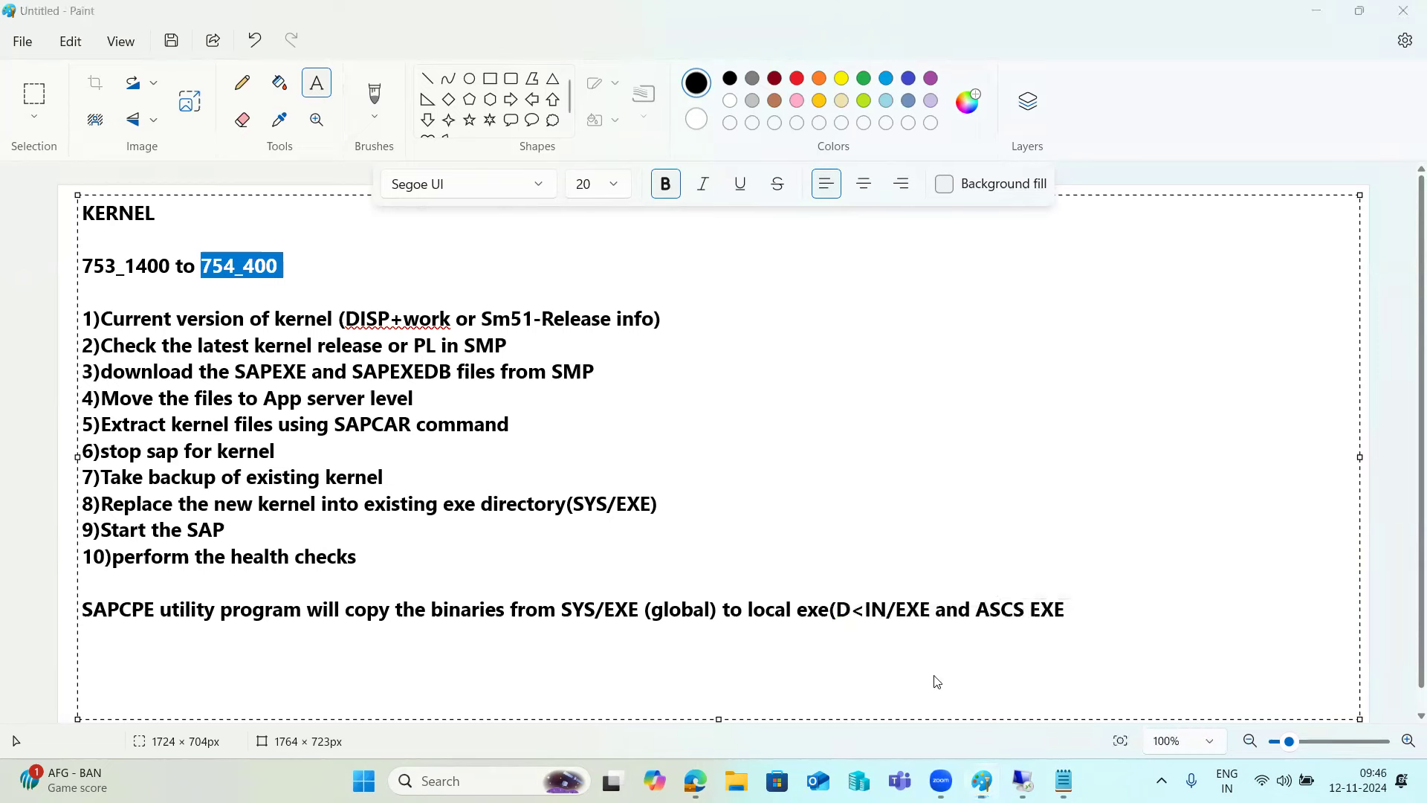
pyautogui.click(257, 16)
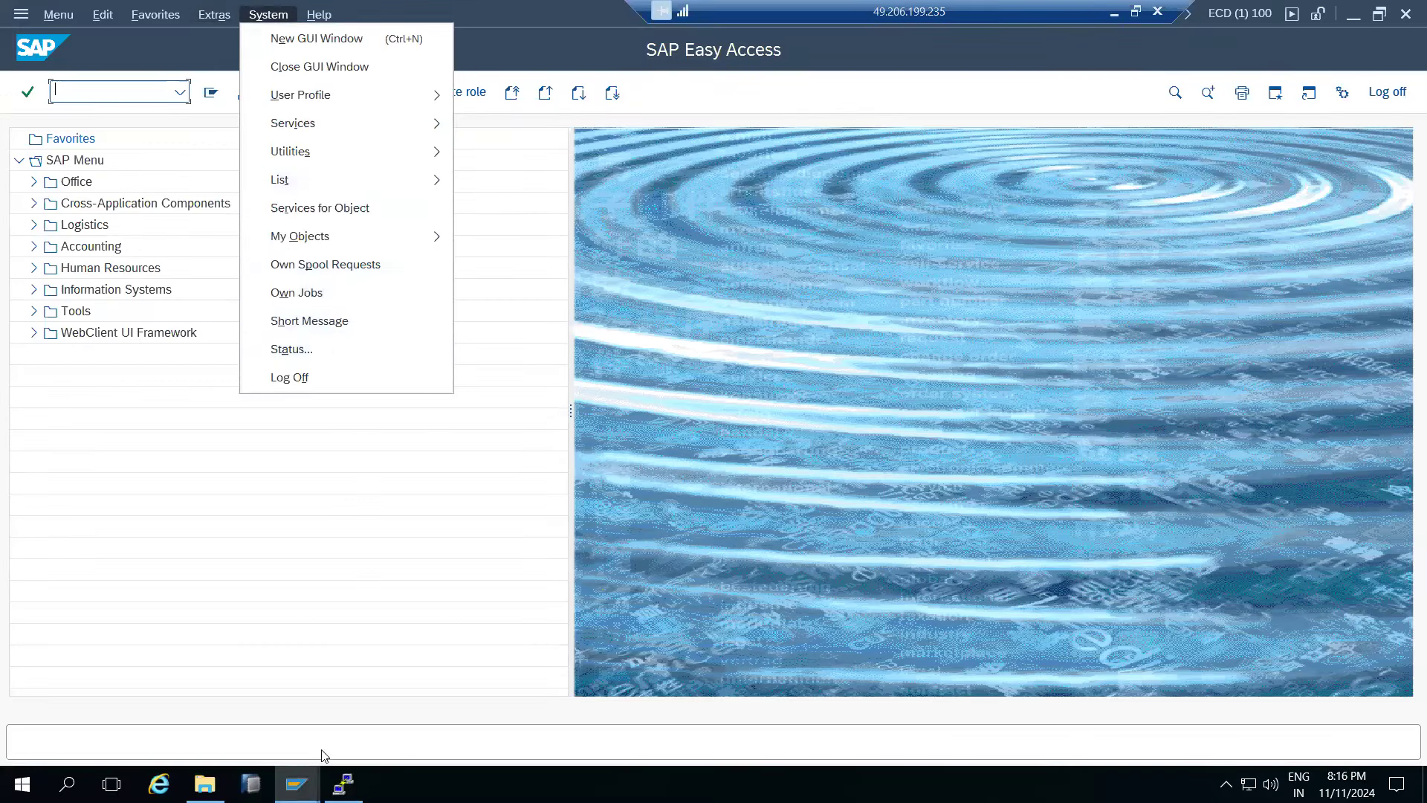
pyautogui.click(1114, 13)
# Switch to the kpbaseserver remote desktop and close its Task Manager window.
pyautogui.moveTo(1023, 781)
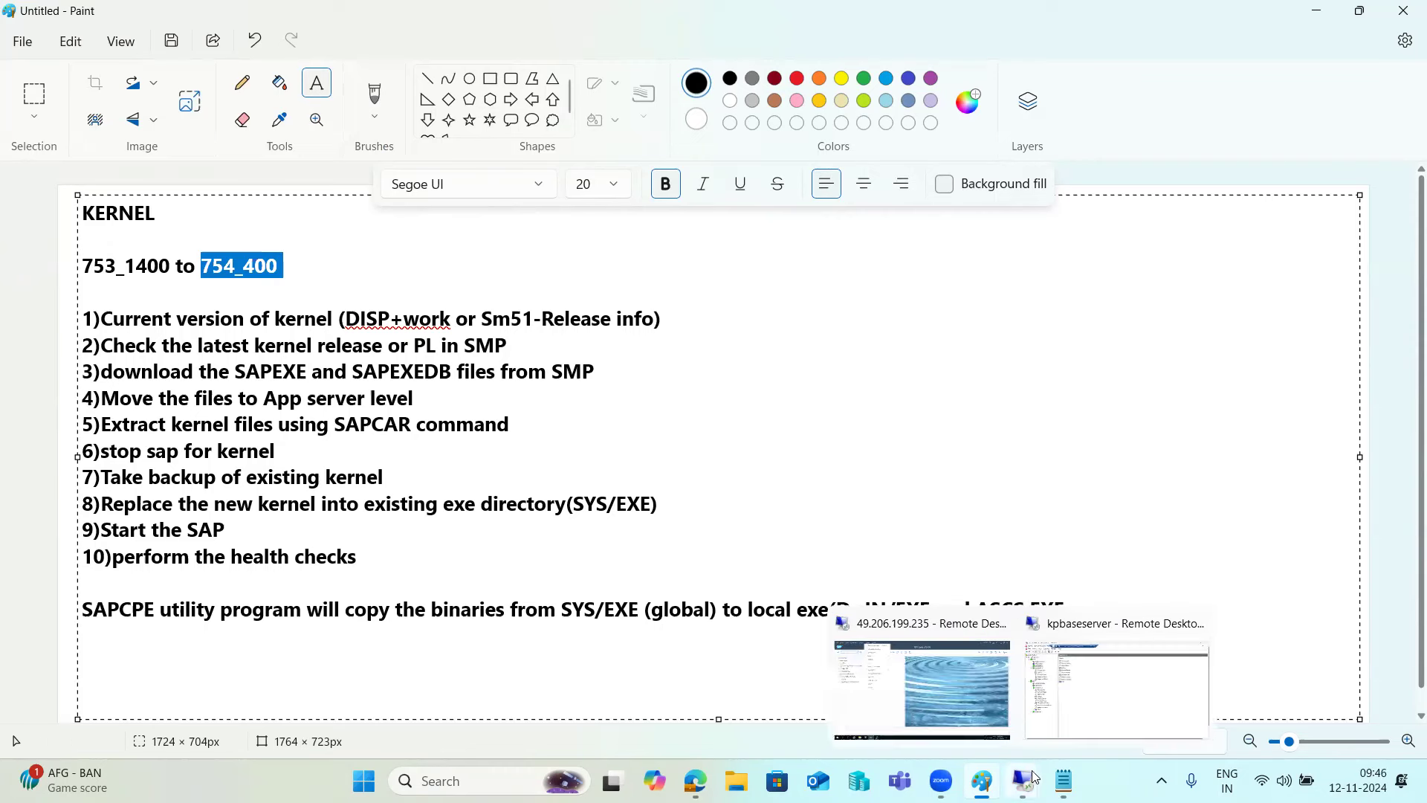
pyautogui.click(1048, 731)
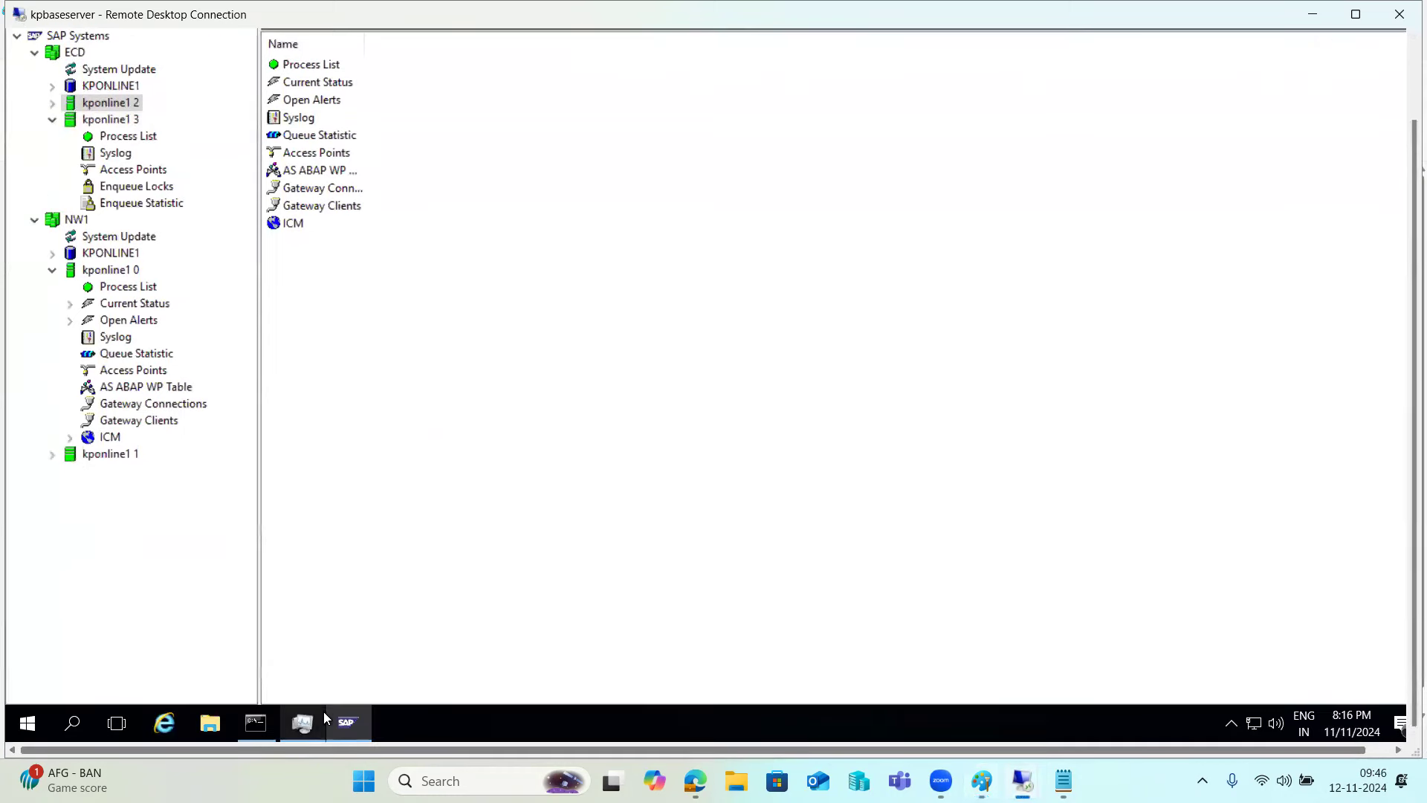
pyautogui.click(306, 730)
pyautogui.rightClick(300, 720)
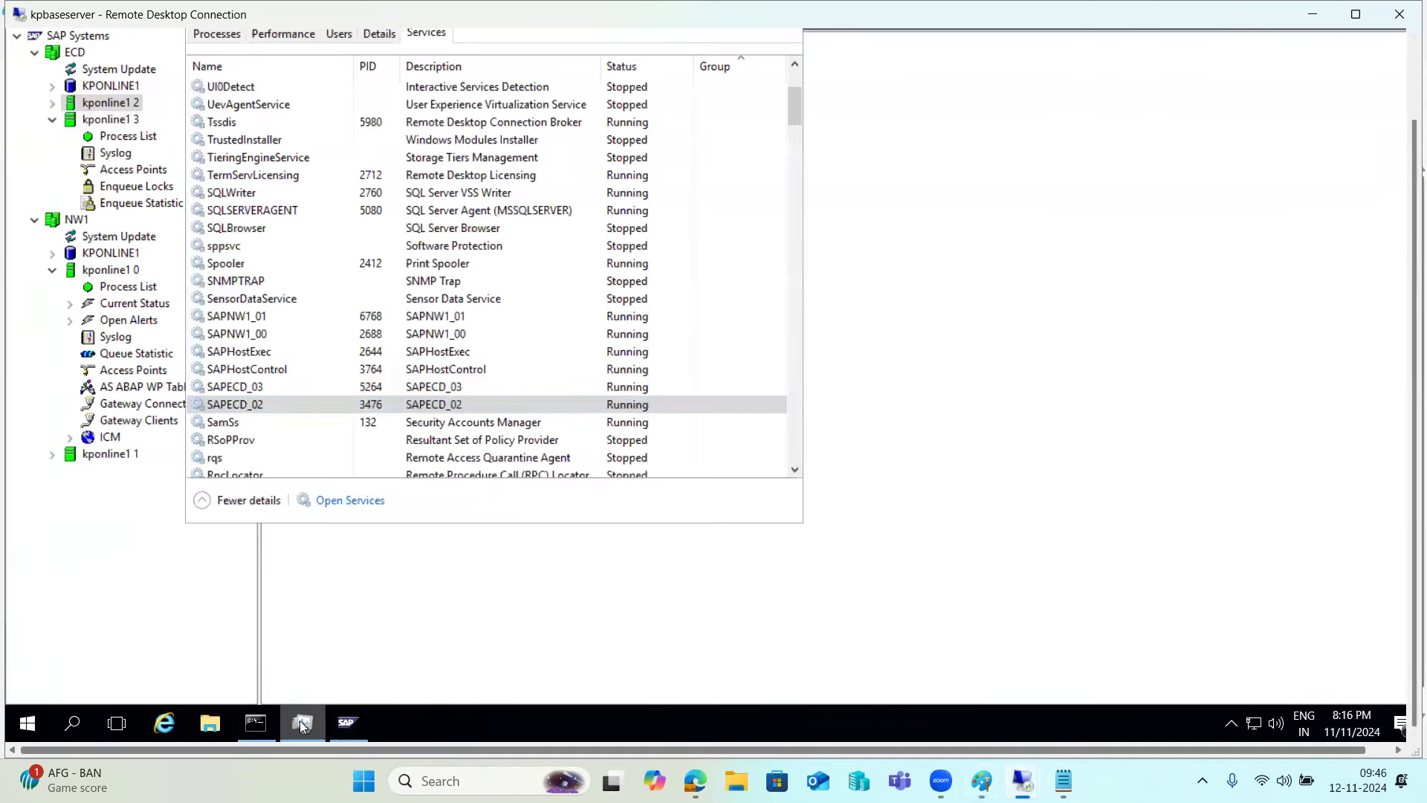
pyautogui.click(235, 689)
# Open File Explorer and browse to the instance folder E:\usr\sap\ECD\D02.
pyautogui.click(217, 729)
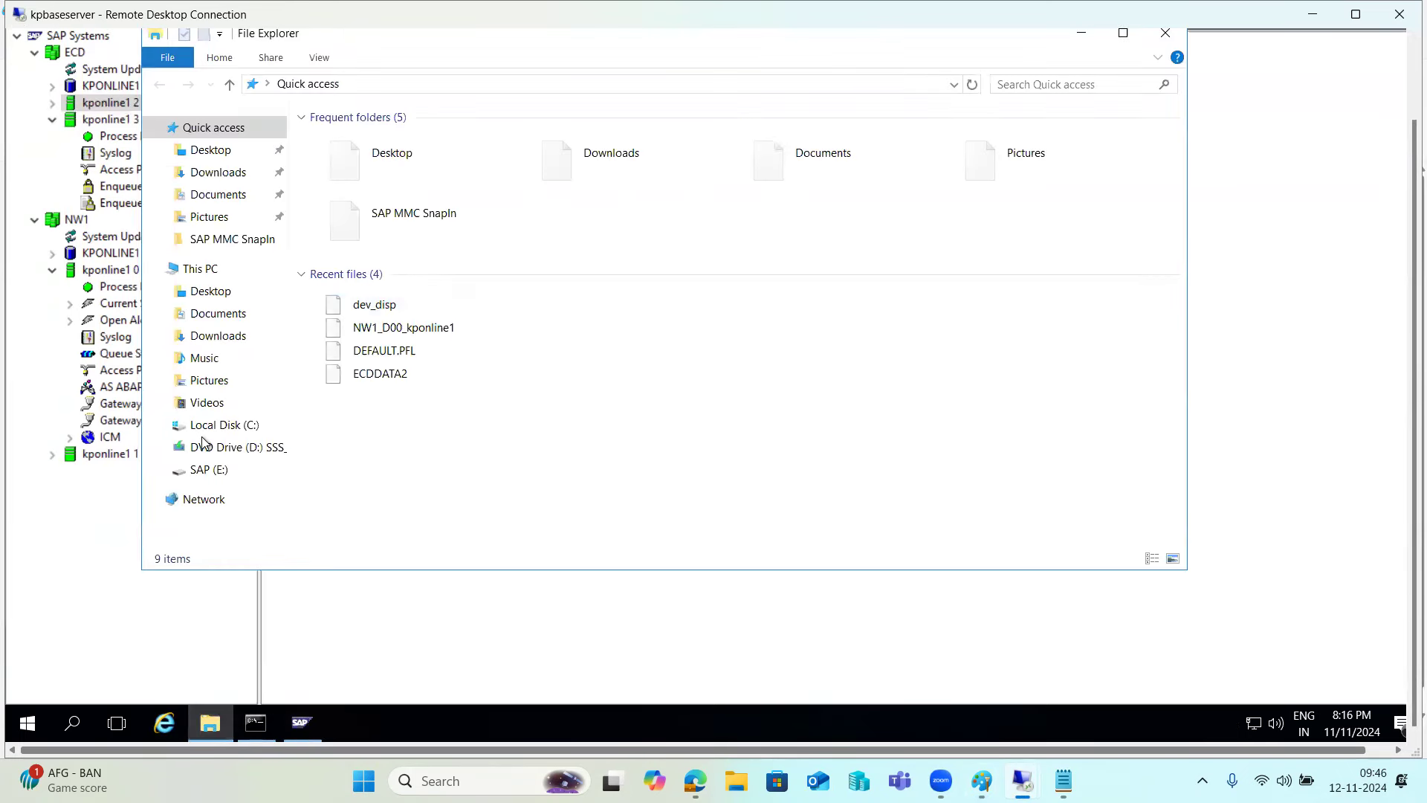
pyautogui.click(212, 291)
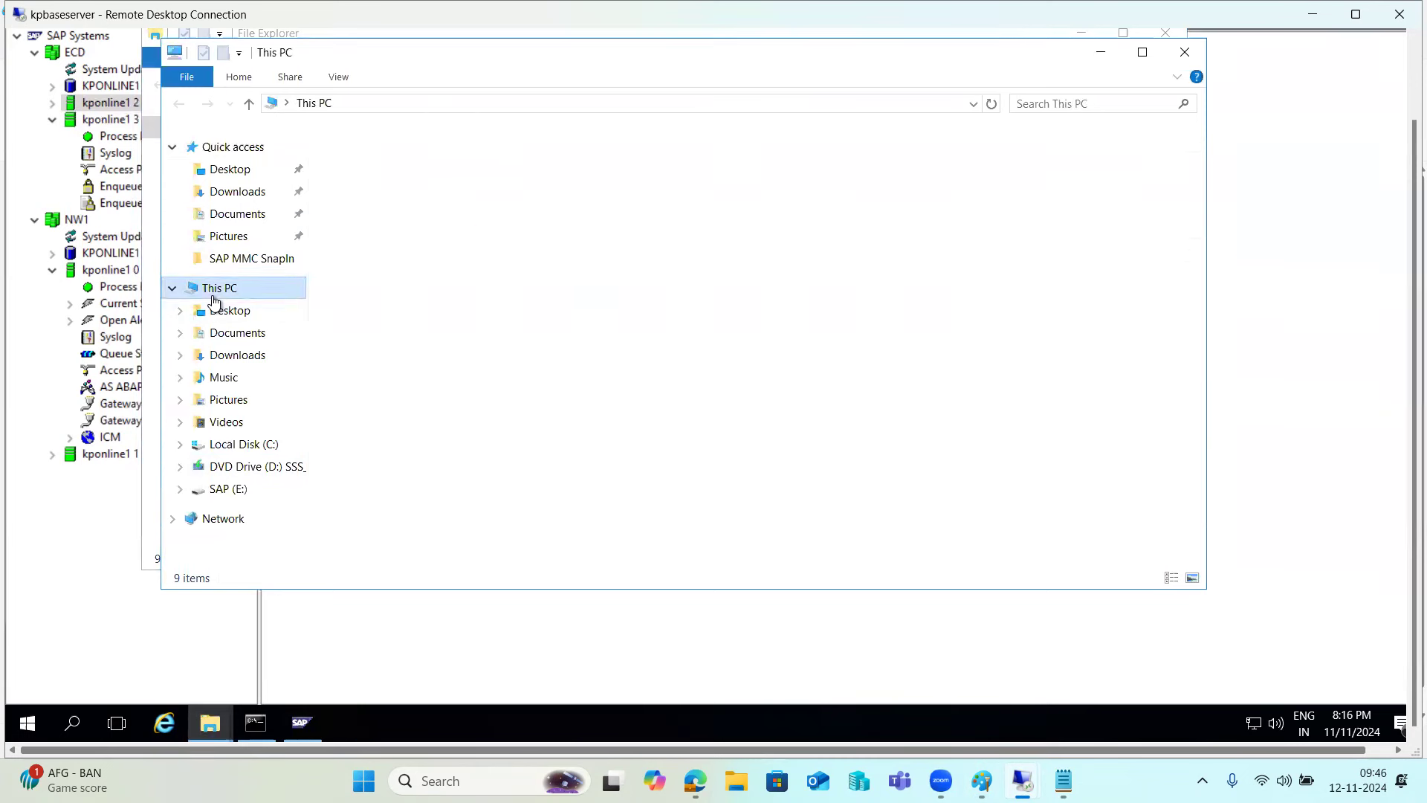
pyautogui.doubleClick(467, 373)
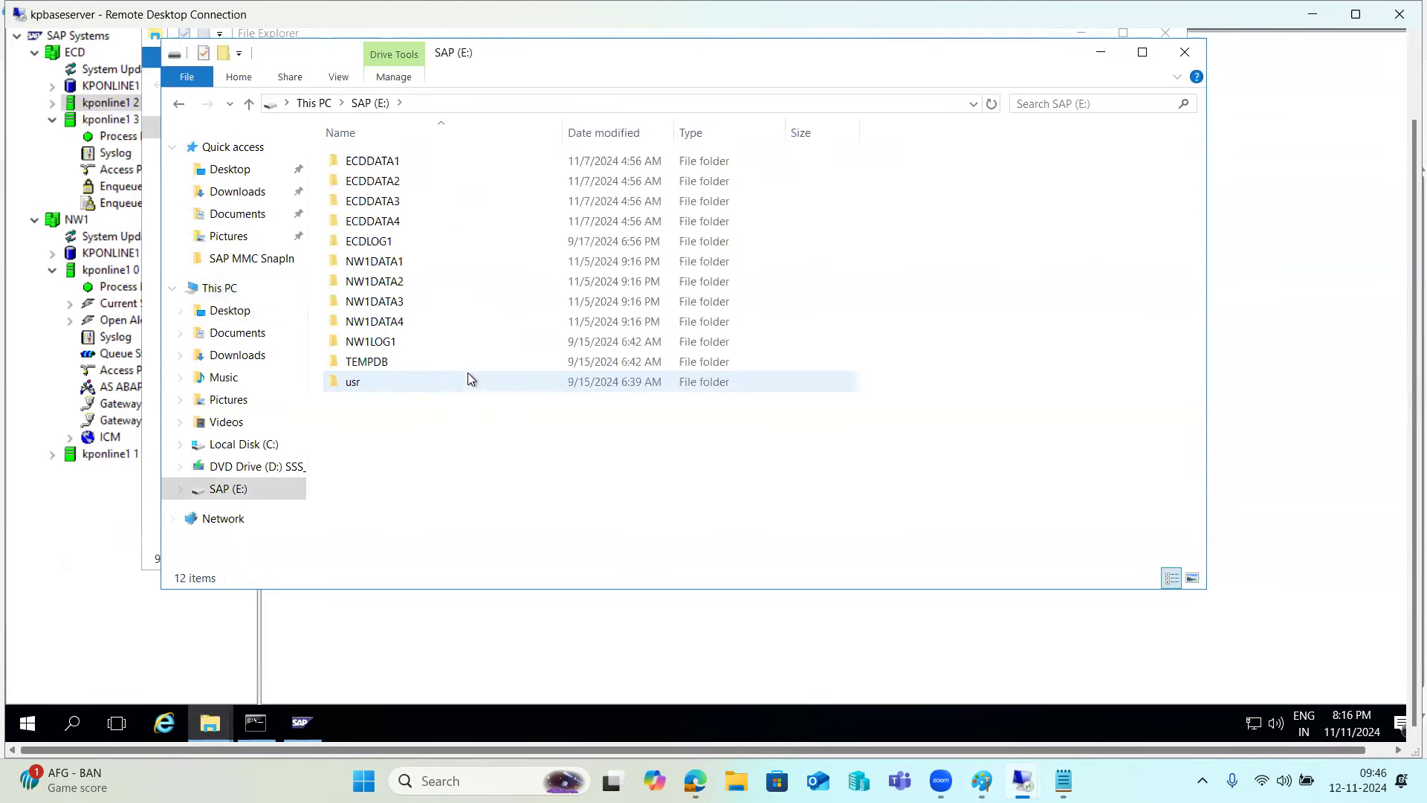
pyautogui.doubleClick(386, 382)
pyautogui.doubleClick(351, 167)
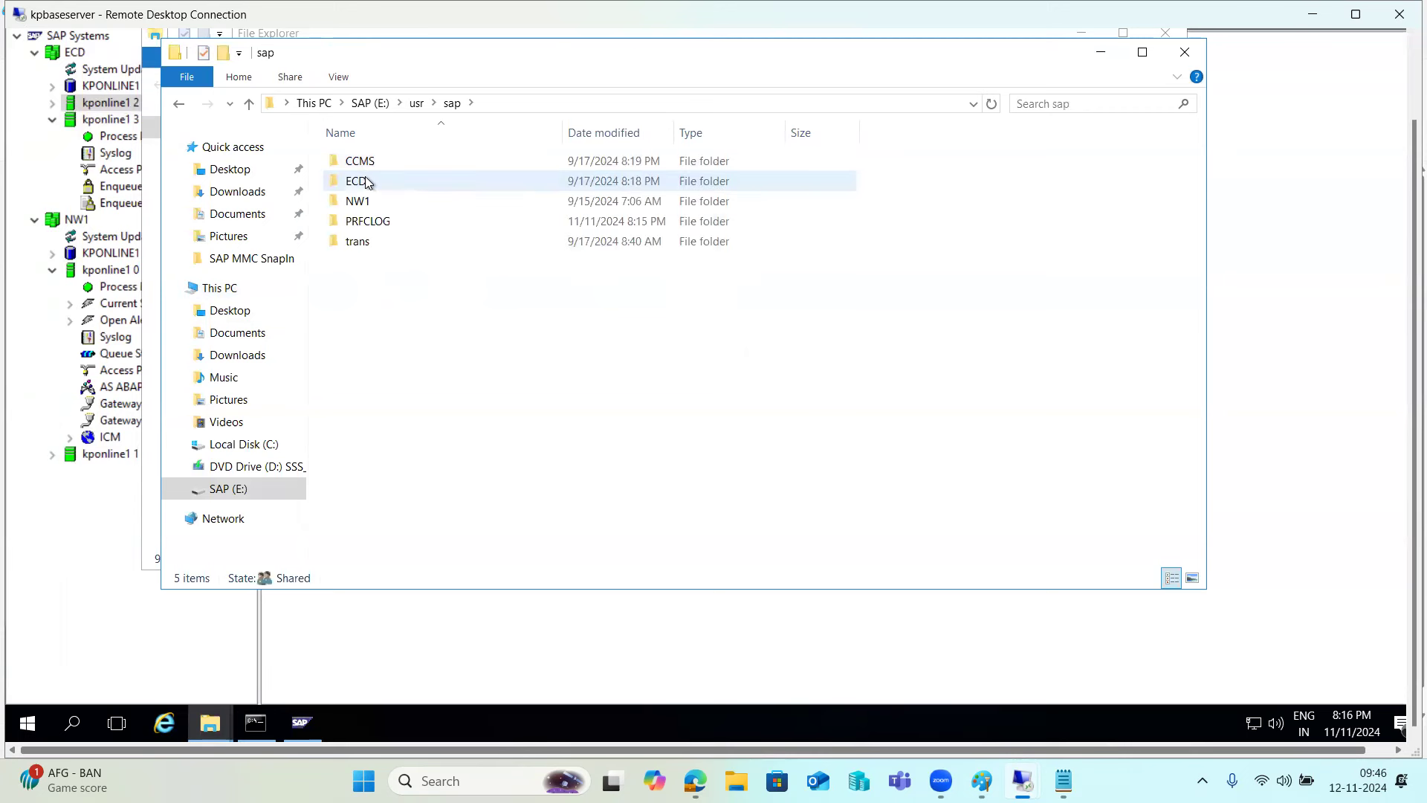
pyautogui.doubleClick(370, 182)
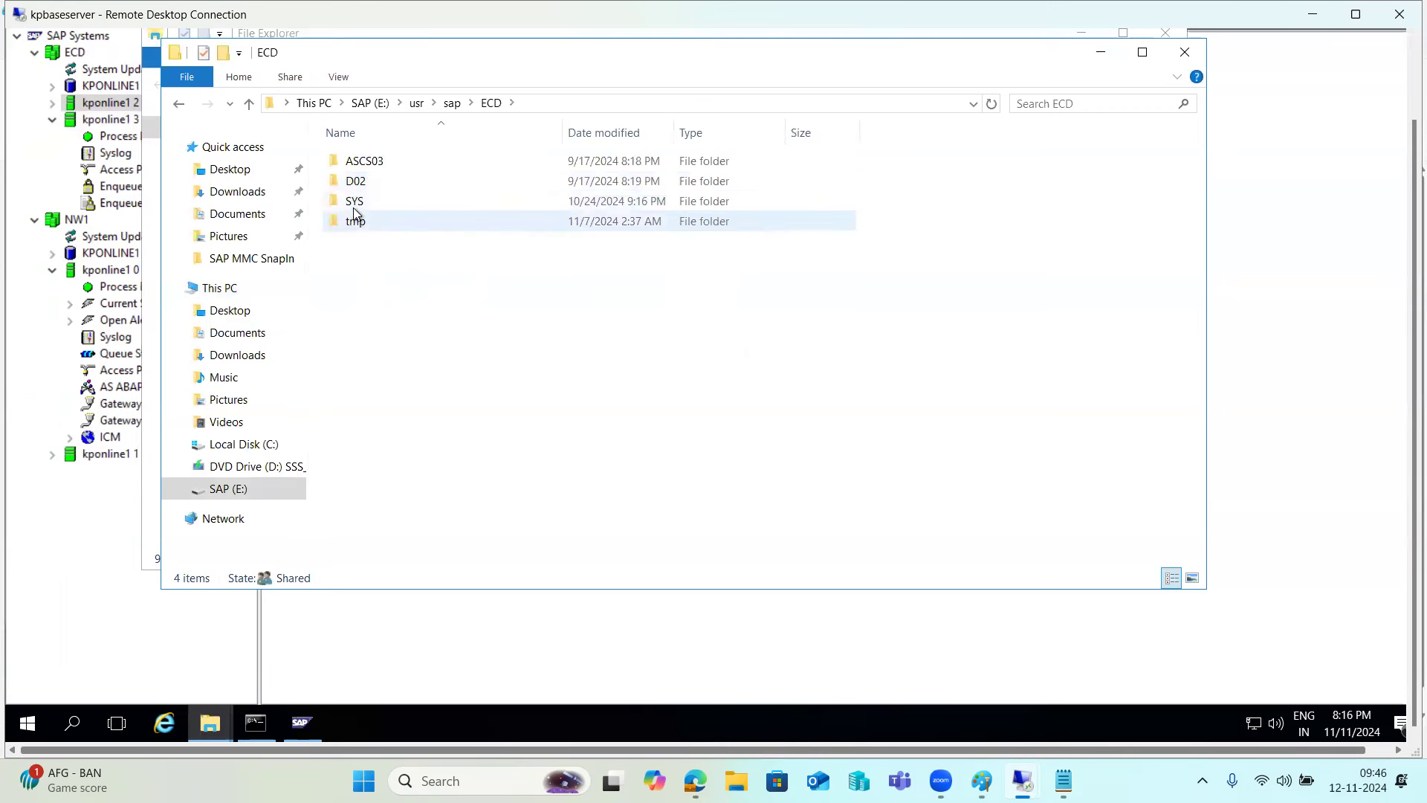
pyautogui.doubleClick(356, 185)
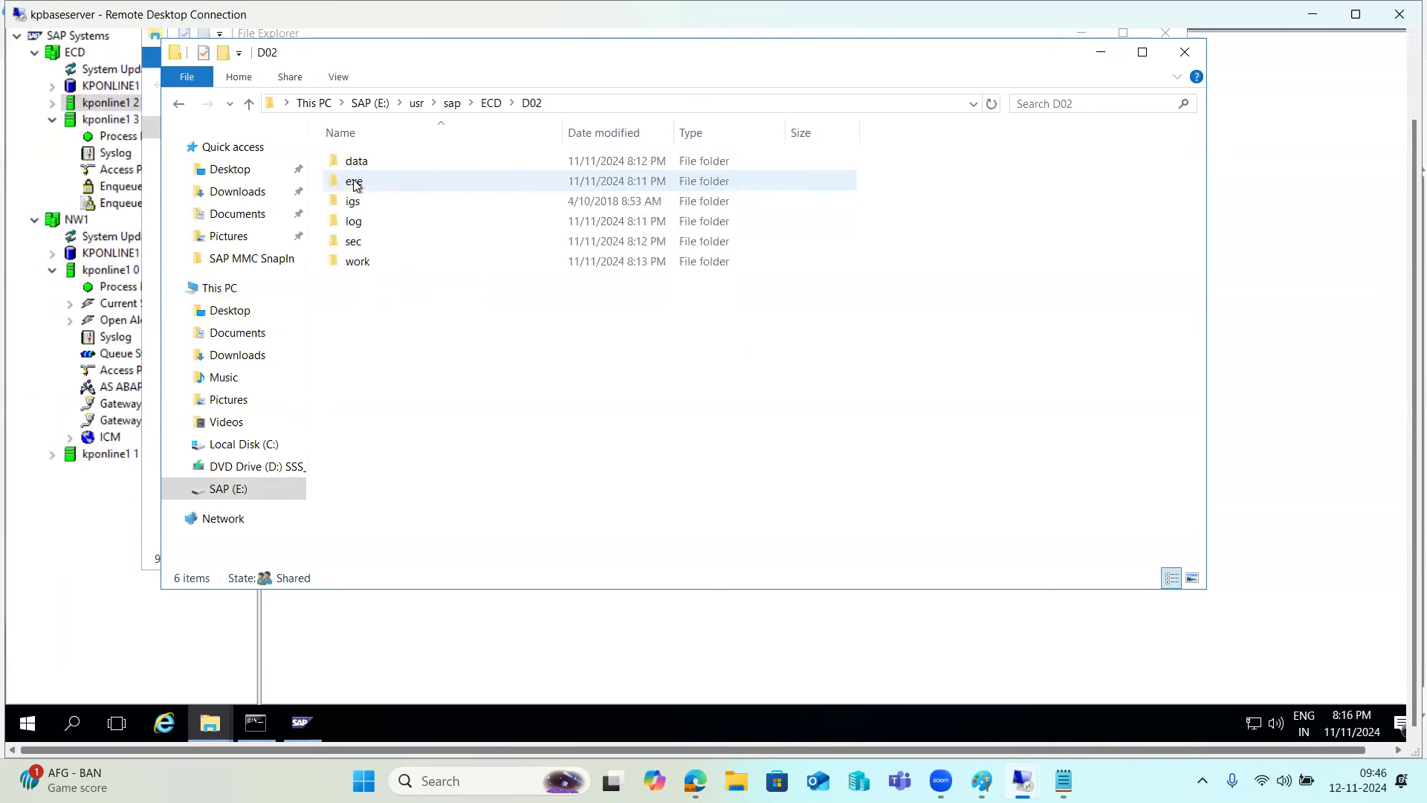
# Go back to the ECD folder, examine the kernel files in SYS\exe\uc\NTAMD64, and close that folder window.
pyautogui.click(491, 103)
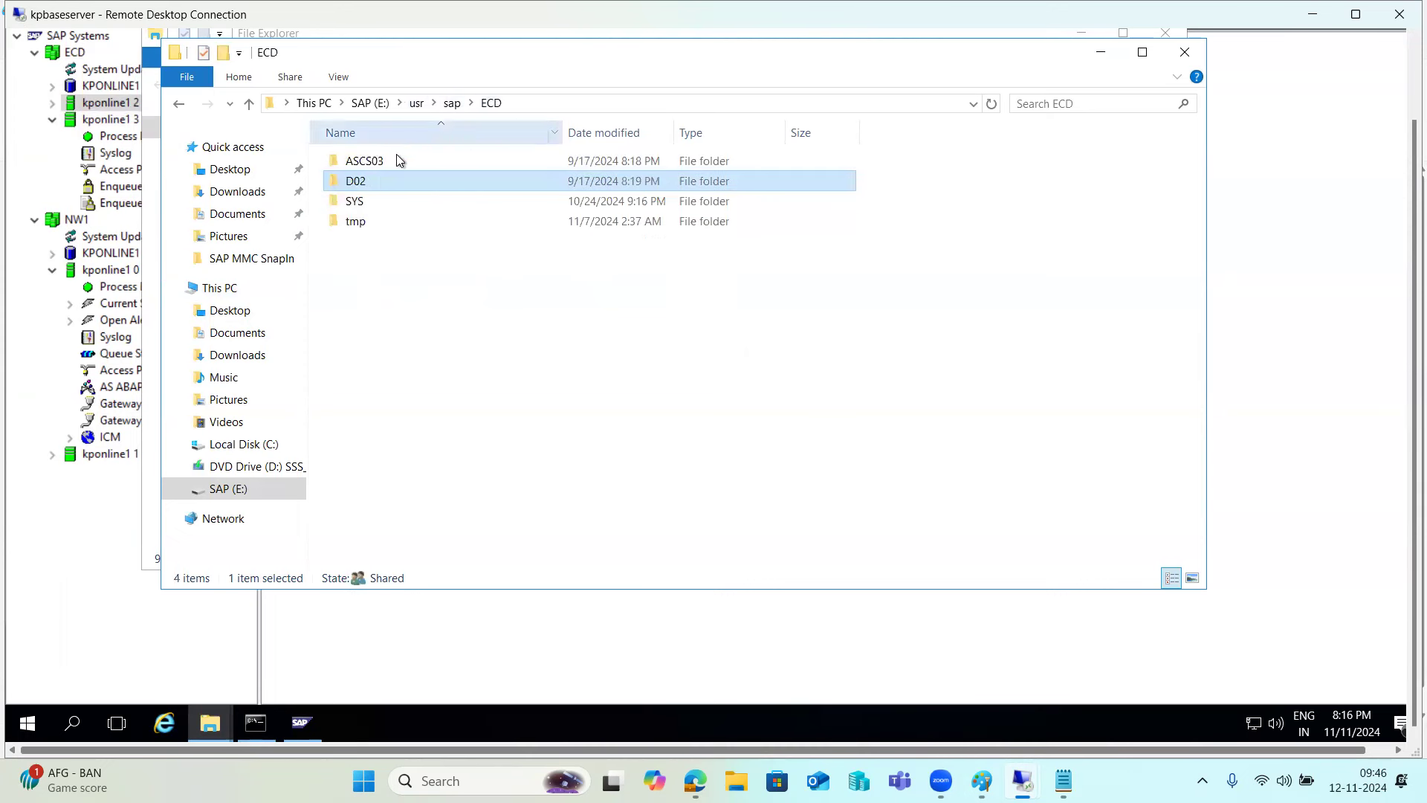
pyautogui.doubleClick(355, 202)
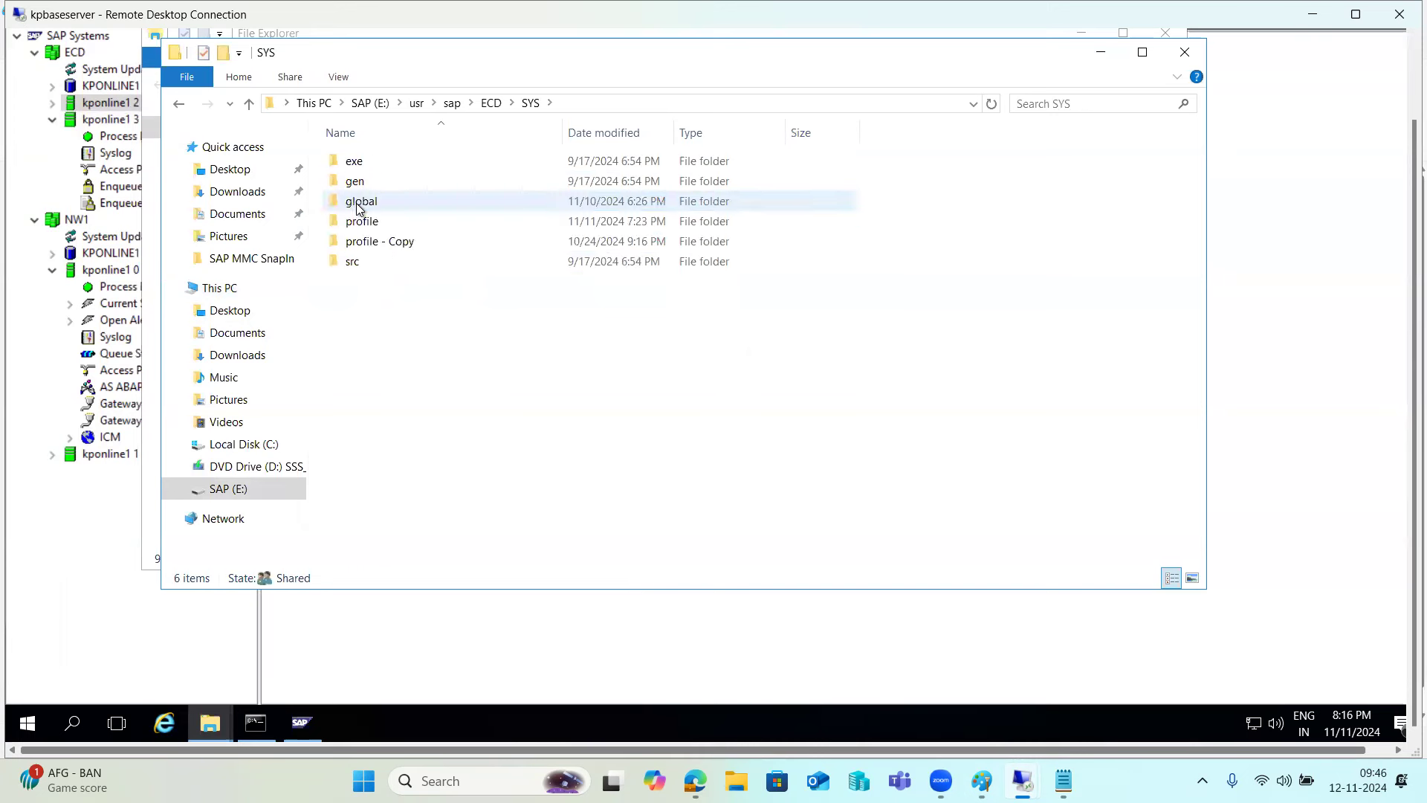
pyautogui.doubleClick(359, 161)
pyautogui.doubleClick(359, 160)
pyautogui.doubleClick(359, 161)
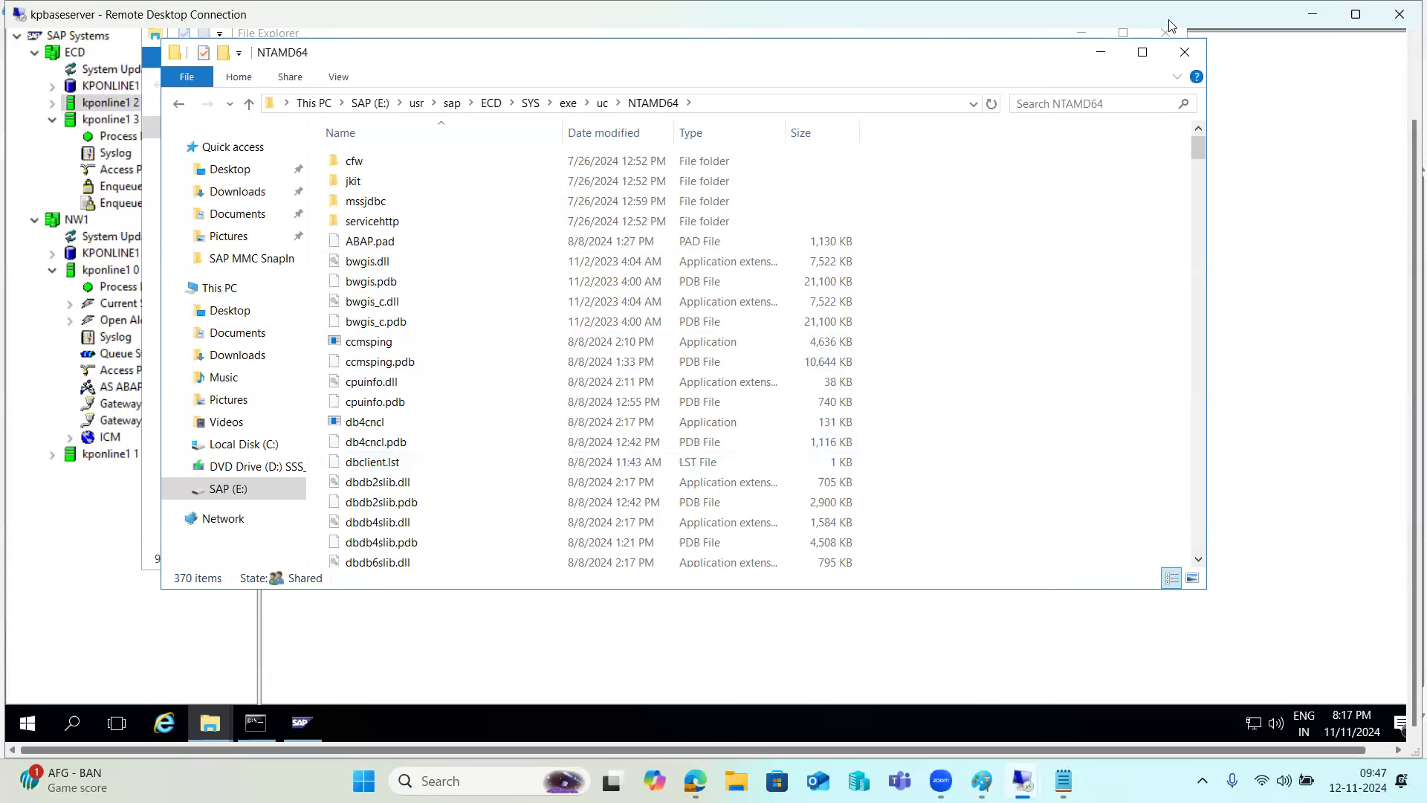
pyautogui.click(1189, 52)
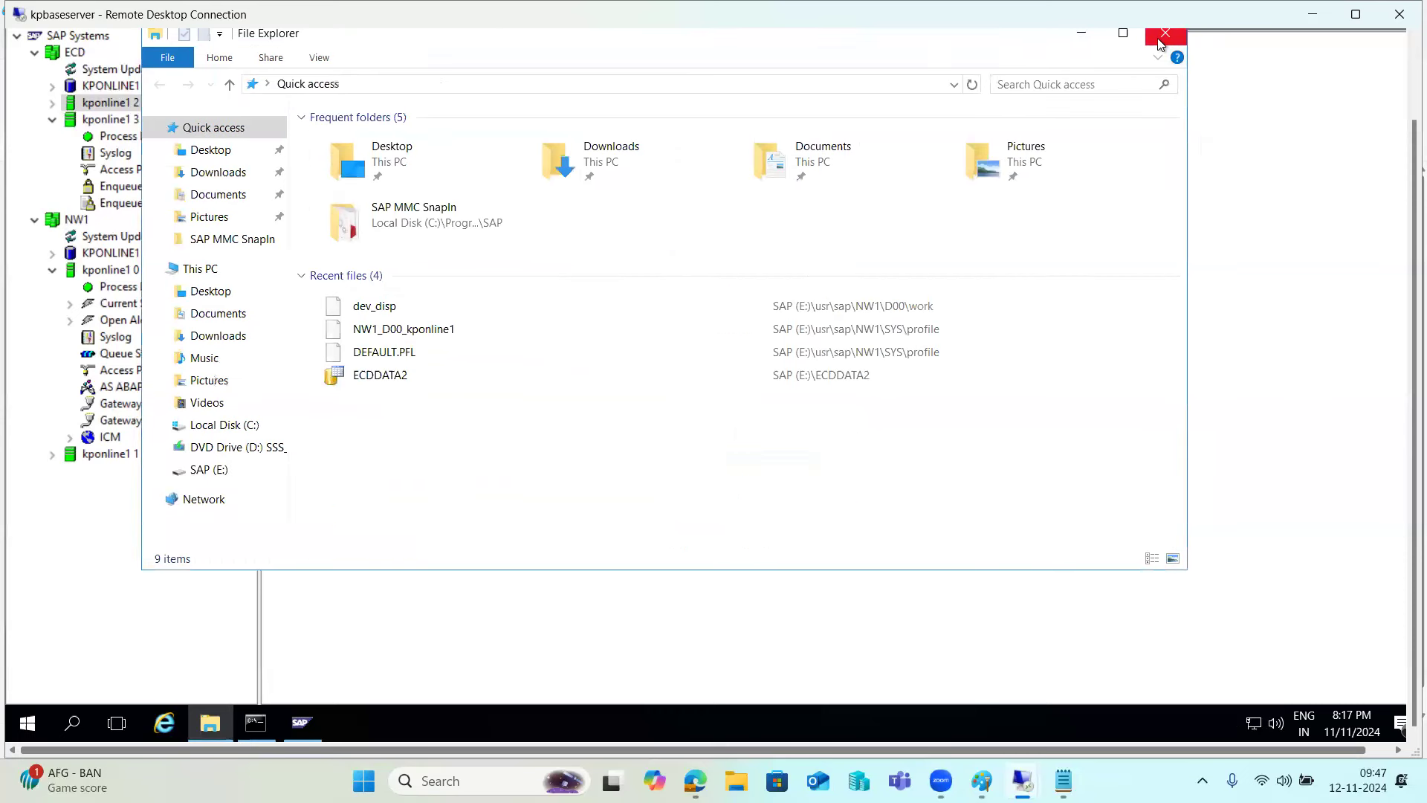
# Close File Explorer and collapse the expanded kponline1 3 instance of ECD and kponline1 0 instance of NW1.
pyautogui.click(1161, 39)
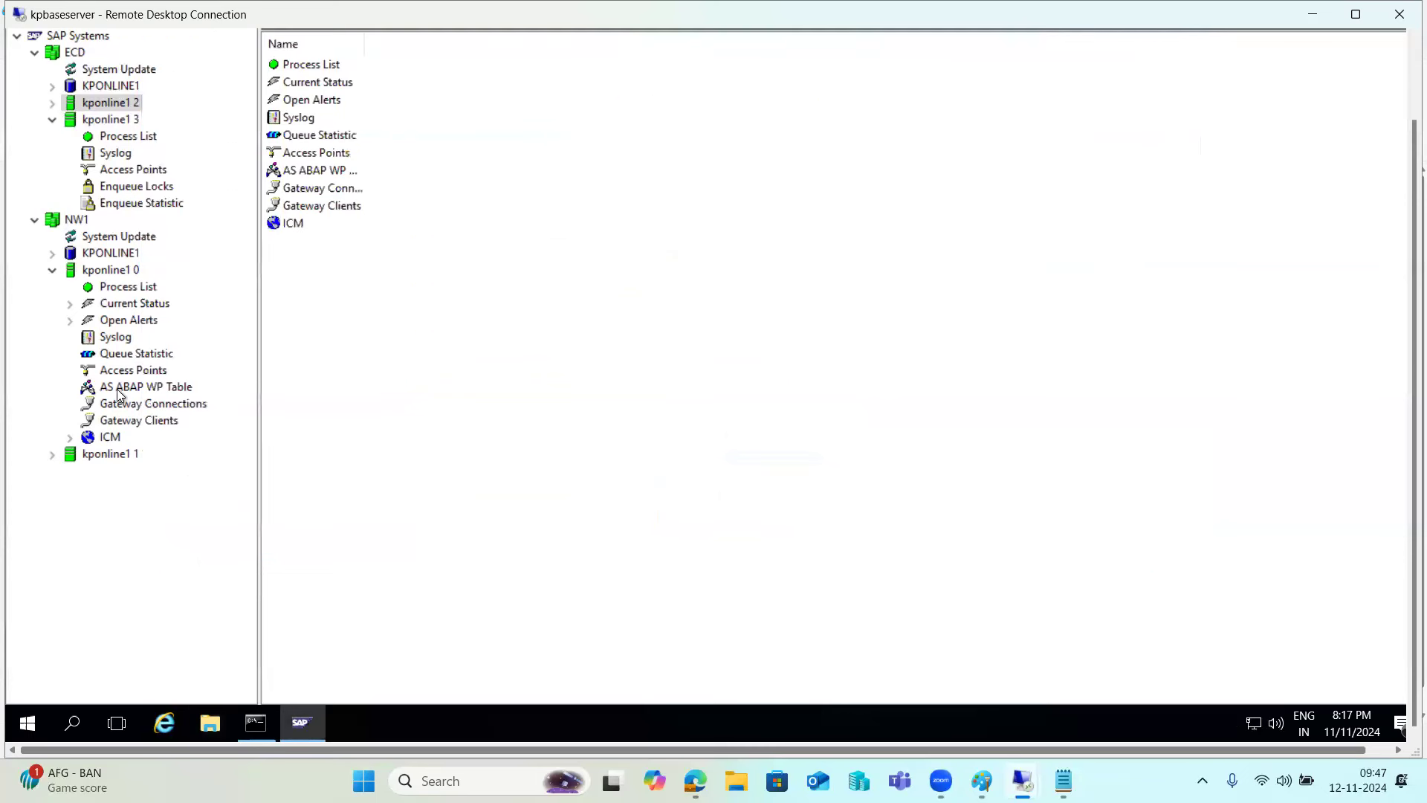
pyautogui.click(52, 270)
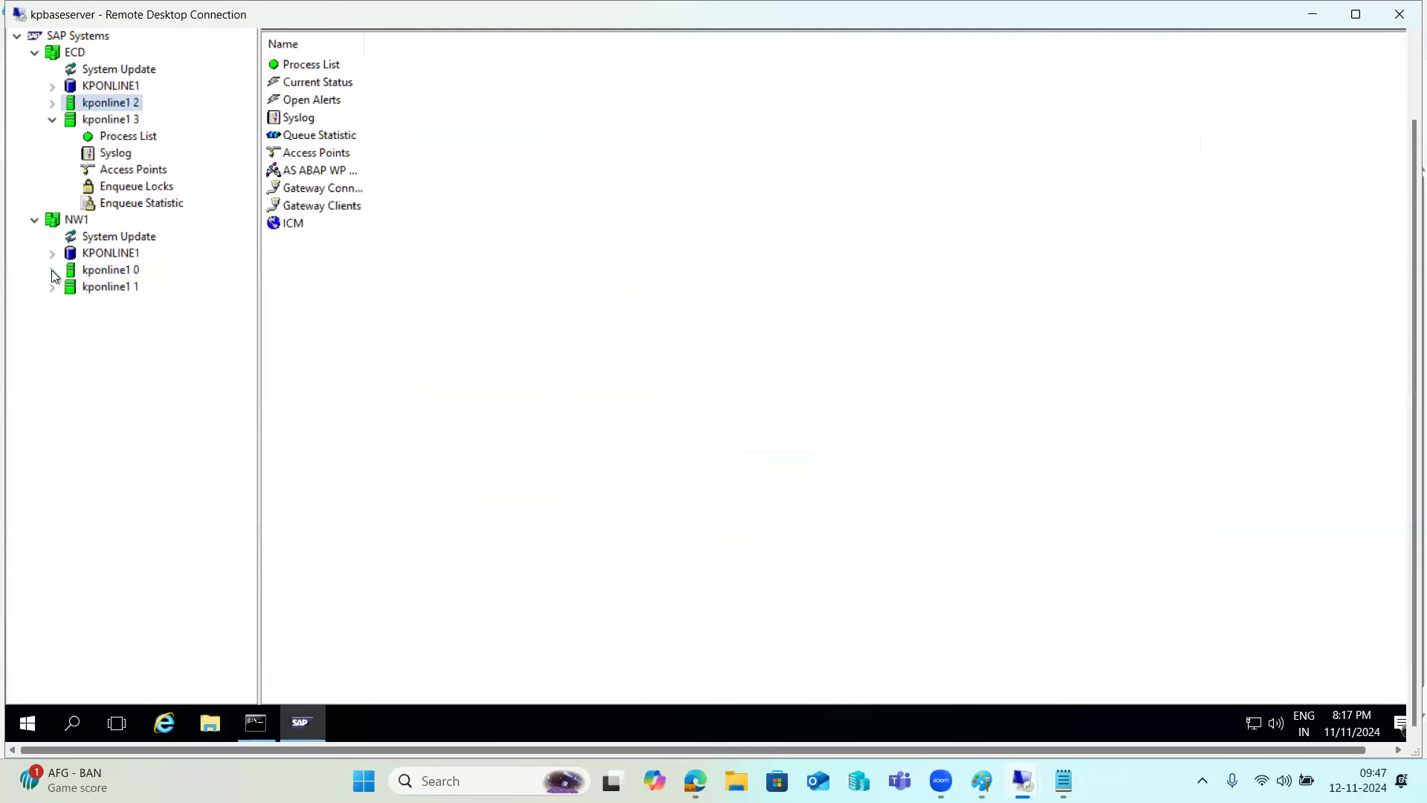
pyautogui.click(52, 120)
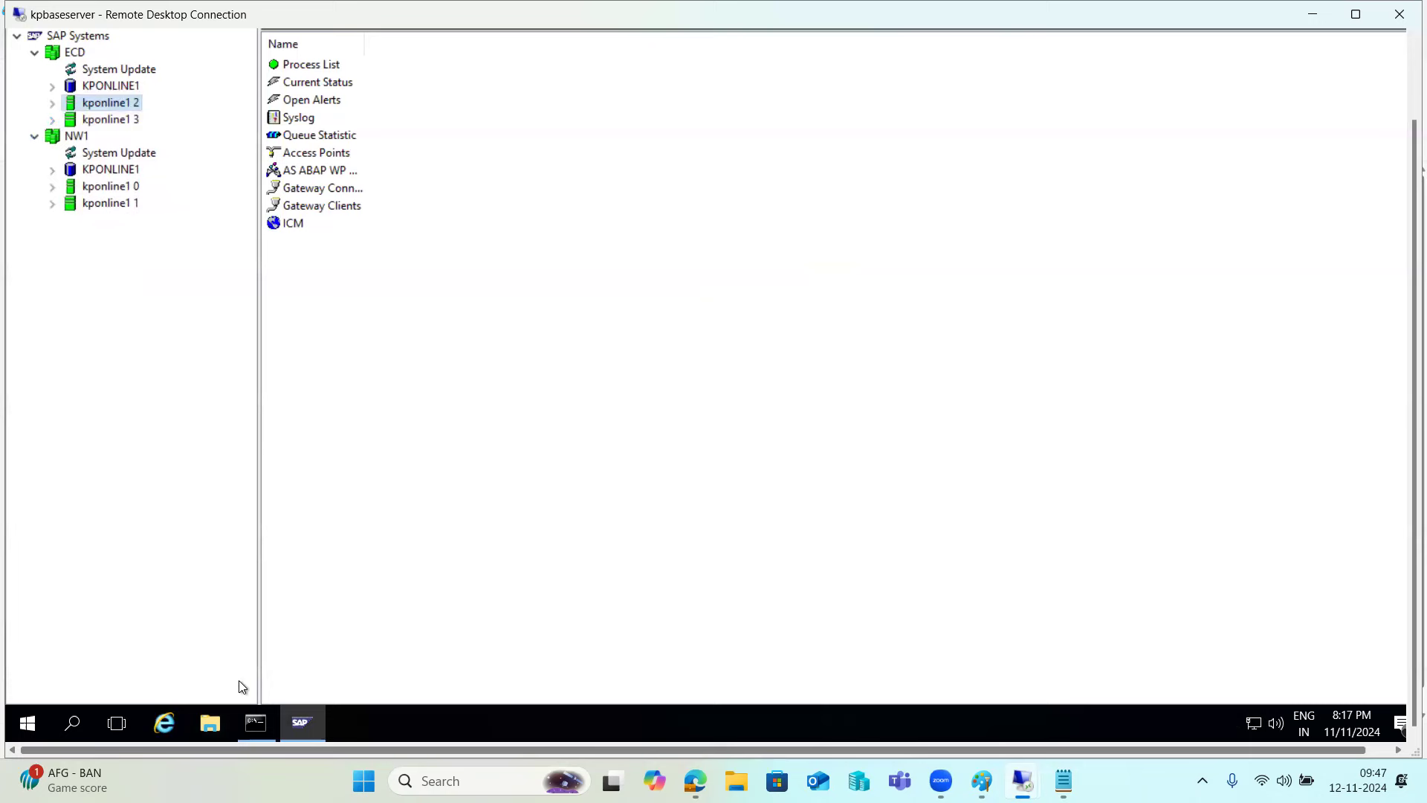
# Minimize the SAP Management Console and the nested kponline1 remote session.
pyautogui.click(323, 736)
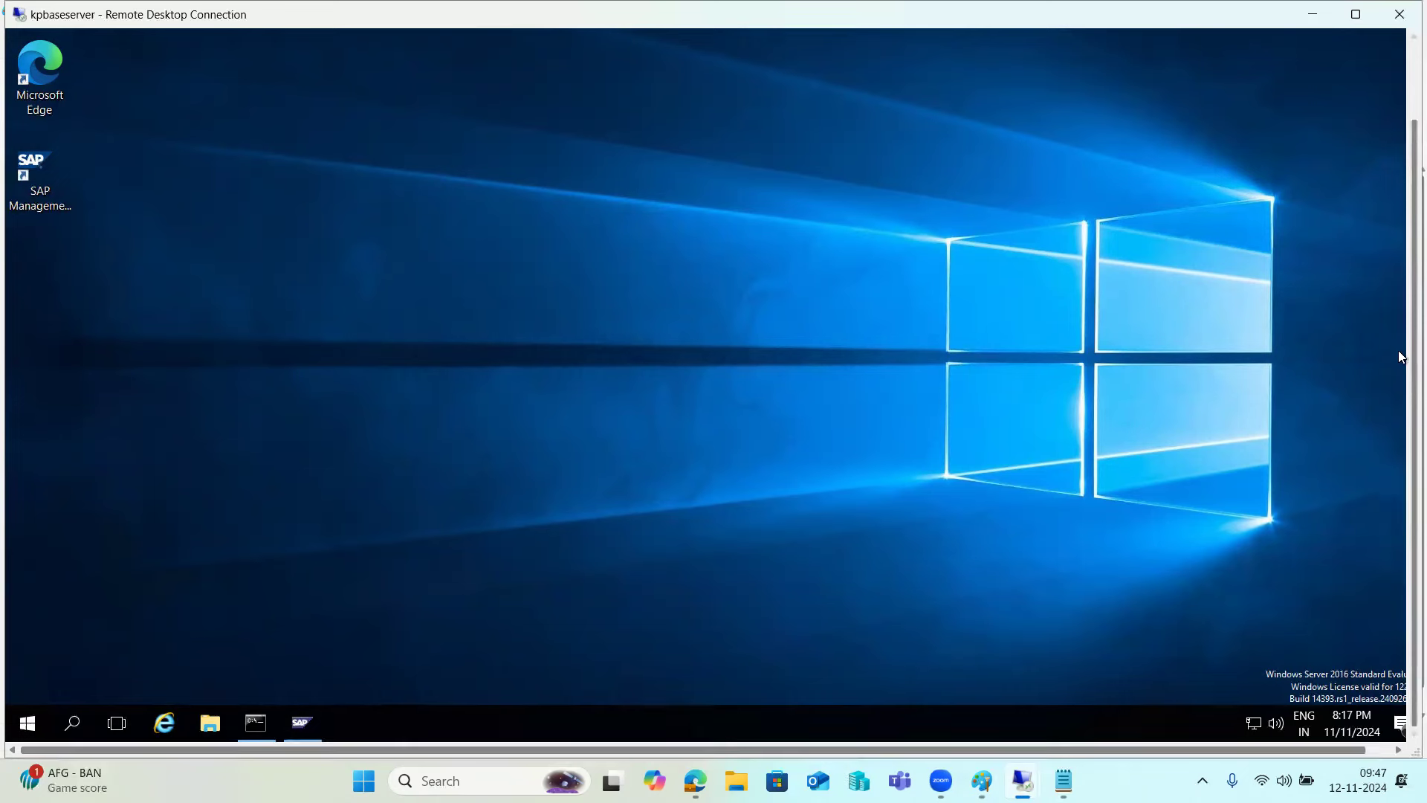
pyautogui.moveTo(1410, 366); pyautogui.dragTo(1406, 256)
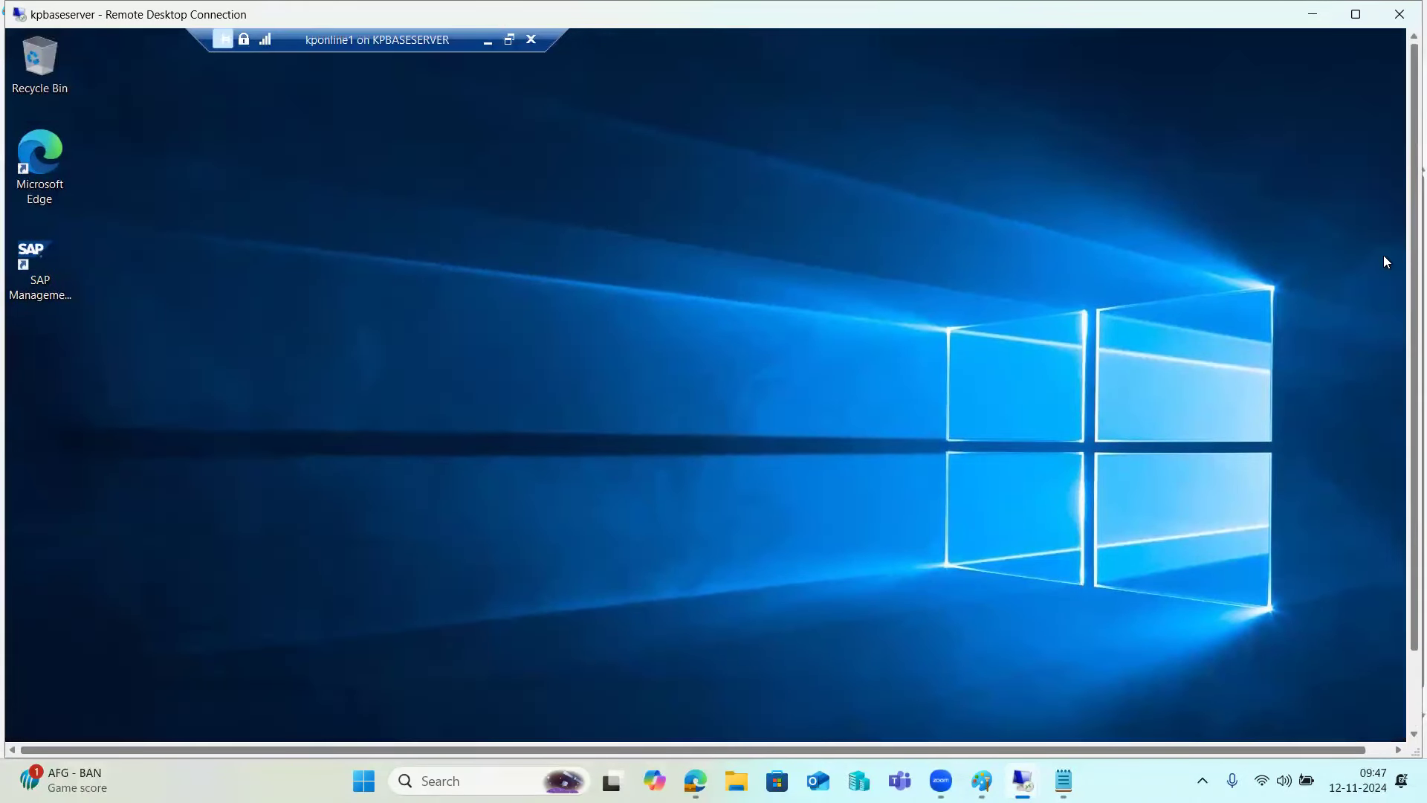
pyautogui.moveTo(440, 43); pyautogui.dragTo(555, 49)
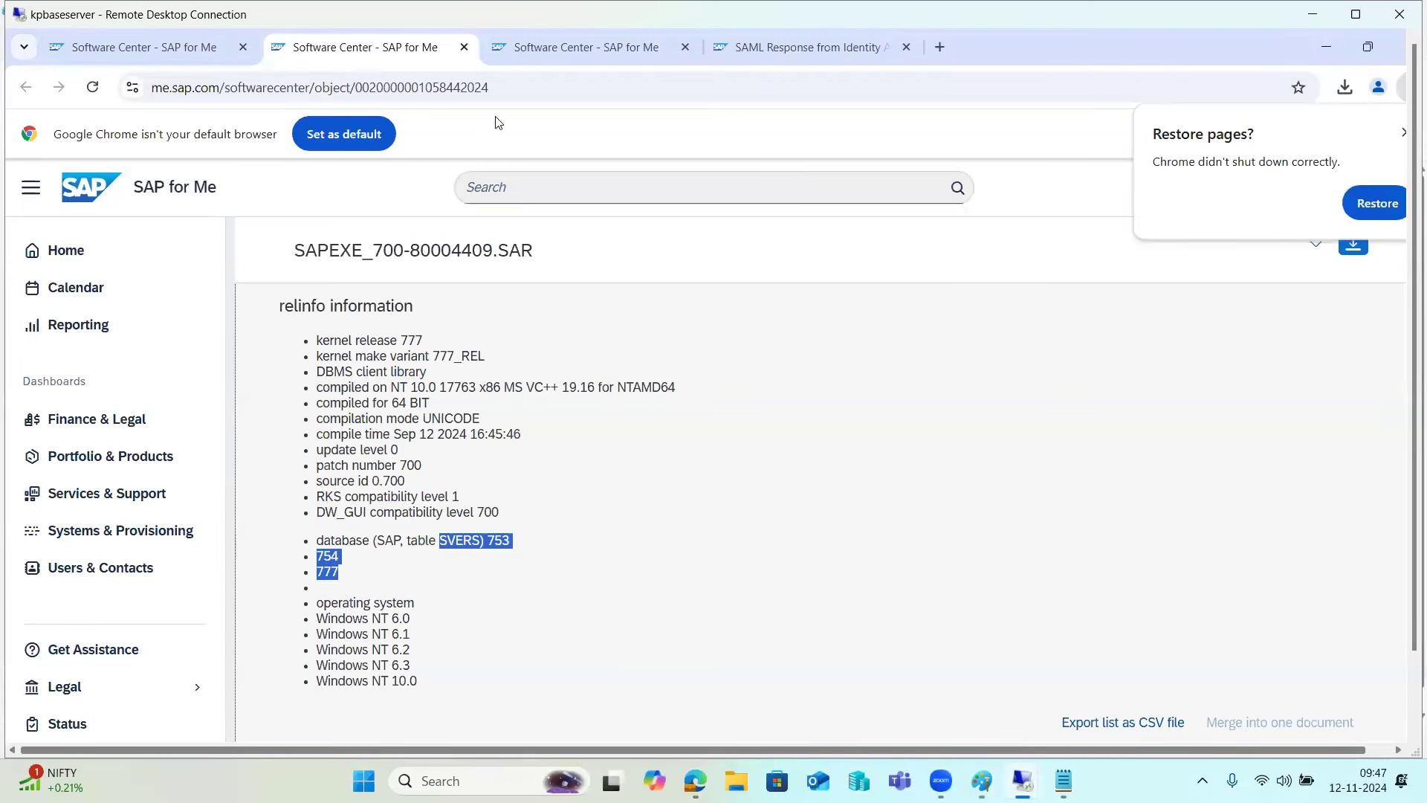
# Close the SAML Response tab in Chrome, then minimize Chrome and the kpbaseserver remote desktop.
pyautogui.click(528, 50)
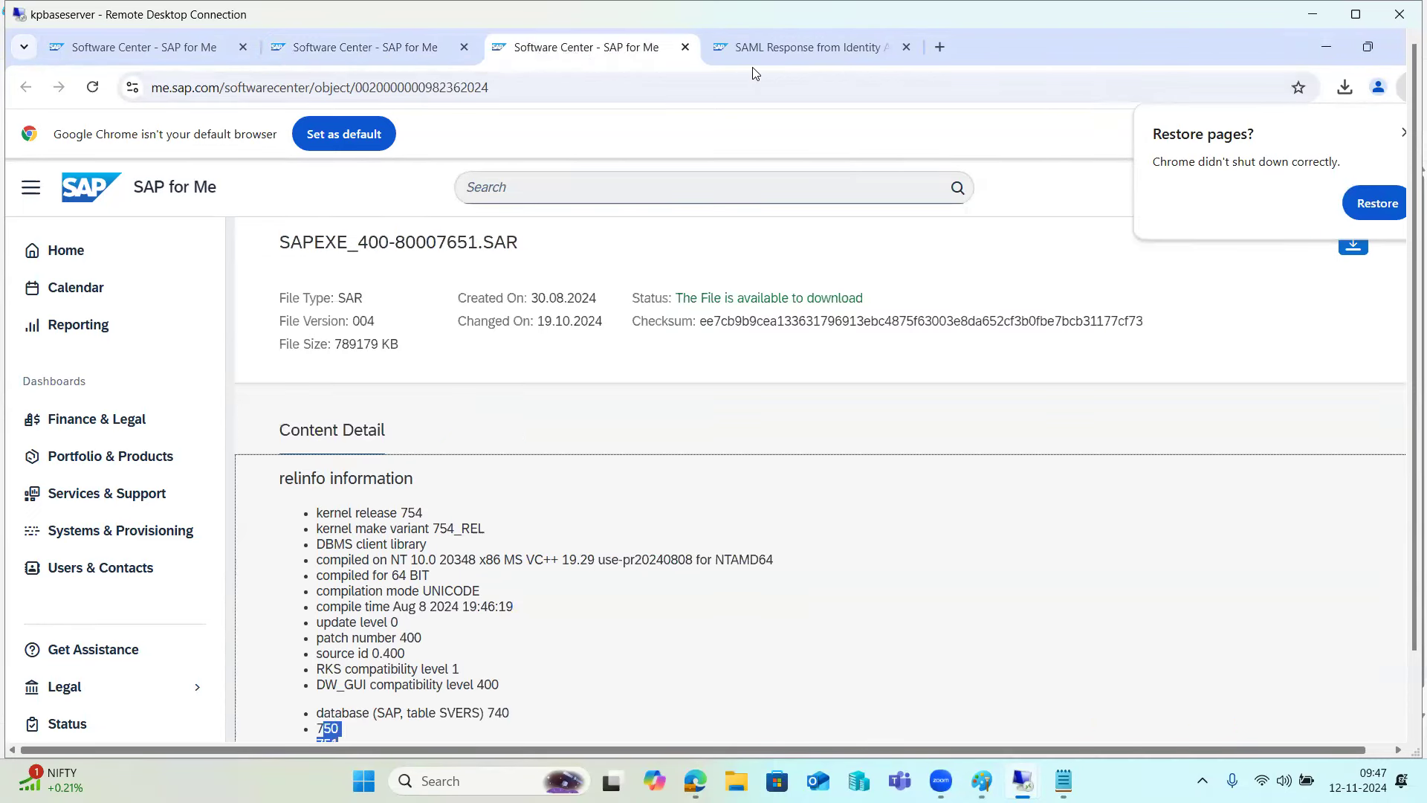
pyautogui.click(810, 50)
pyautogui.click(907, 47)
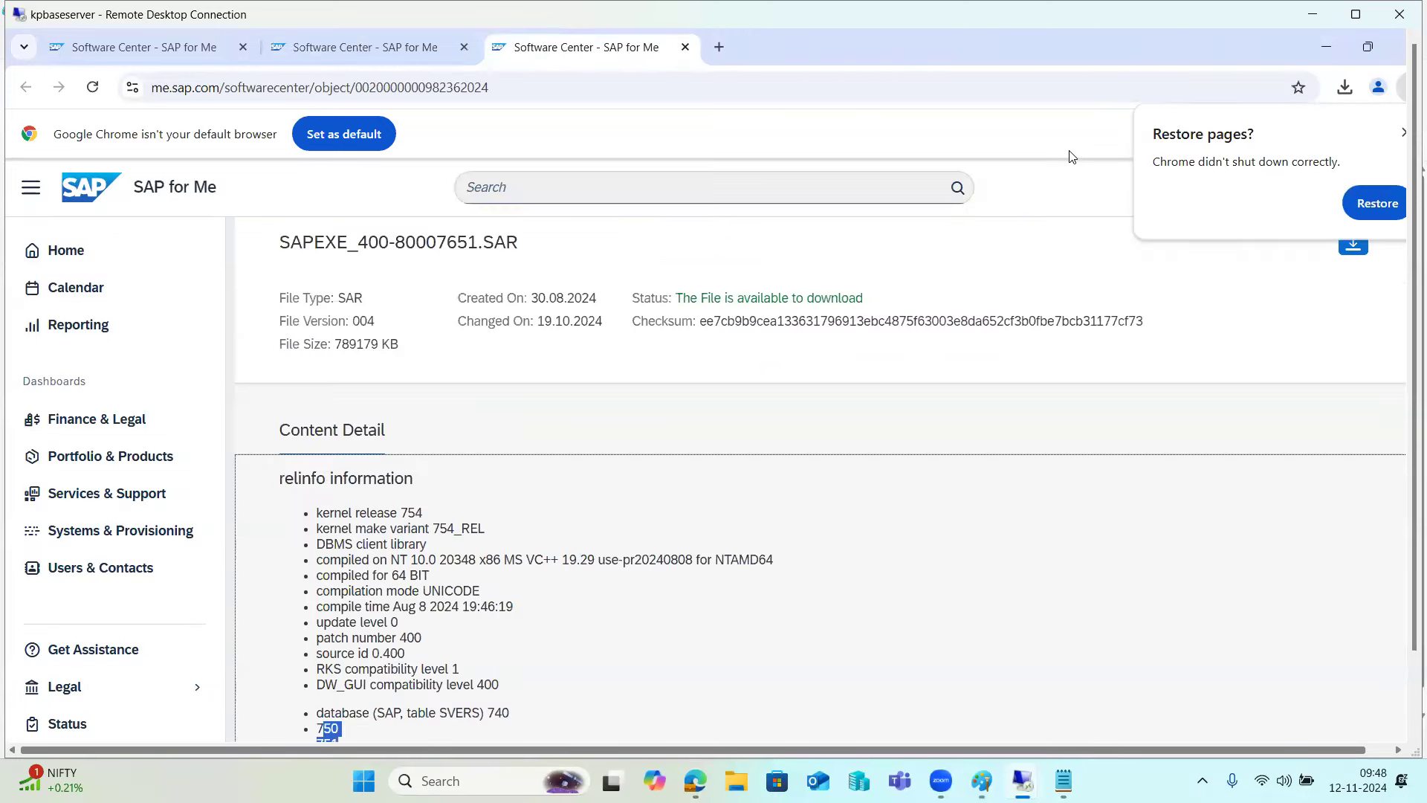
pyautogui.click(1328, 49)
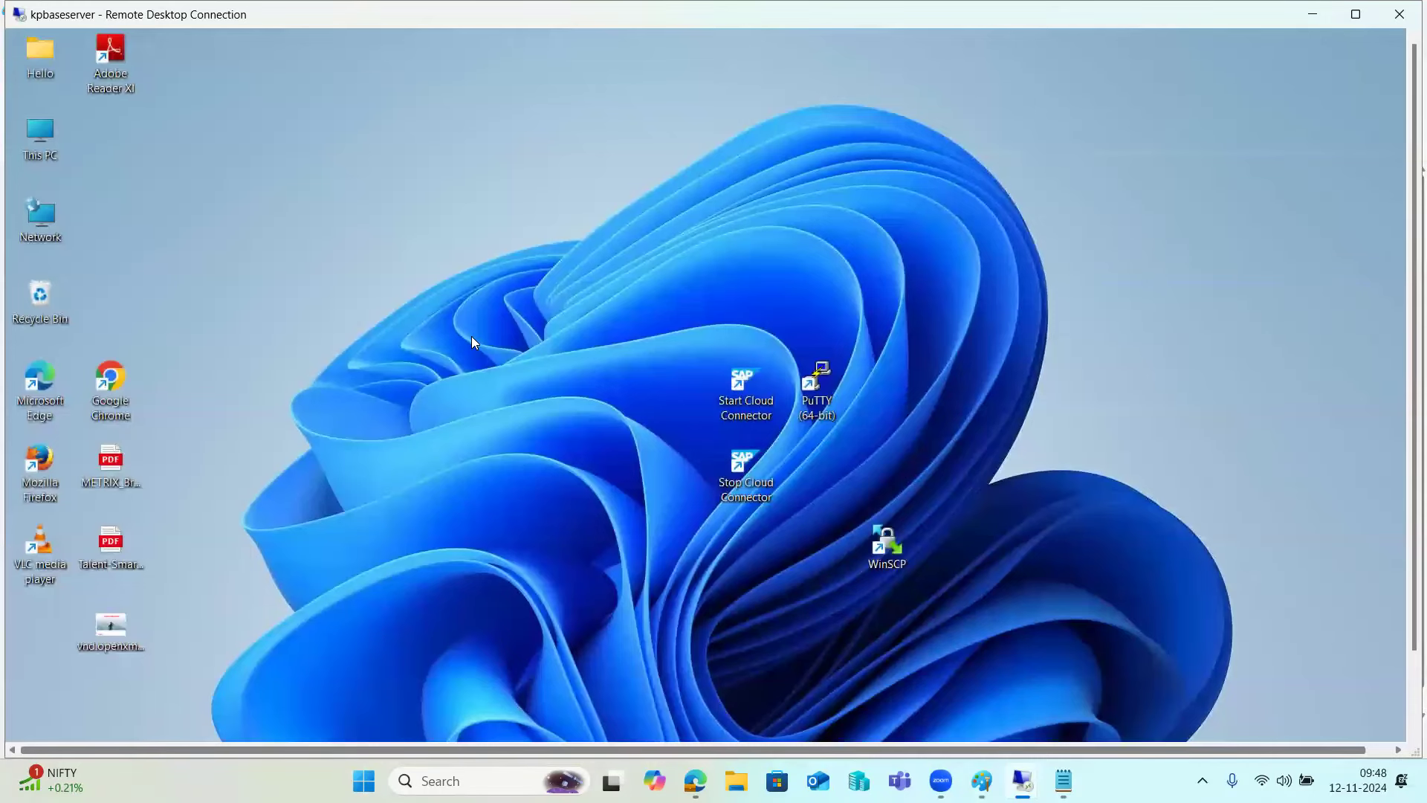
pyautogui.click(1313, 16)
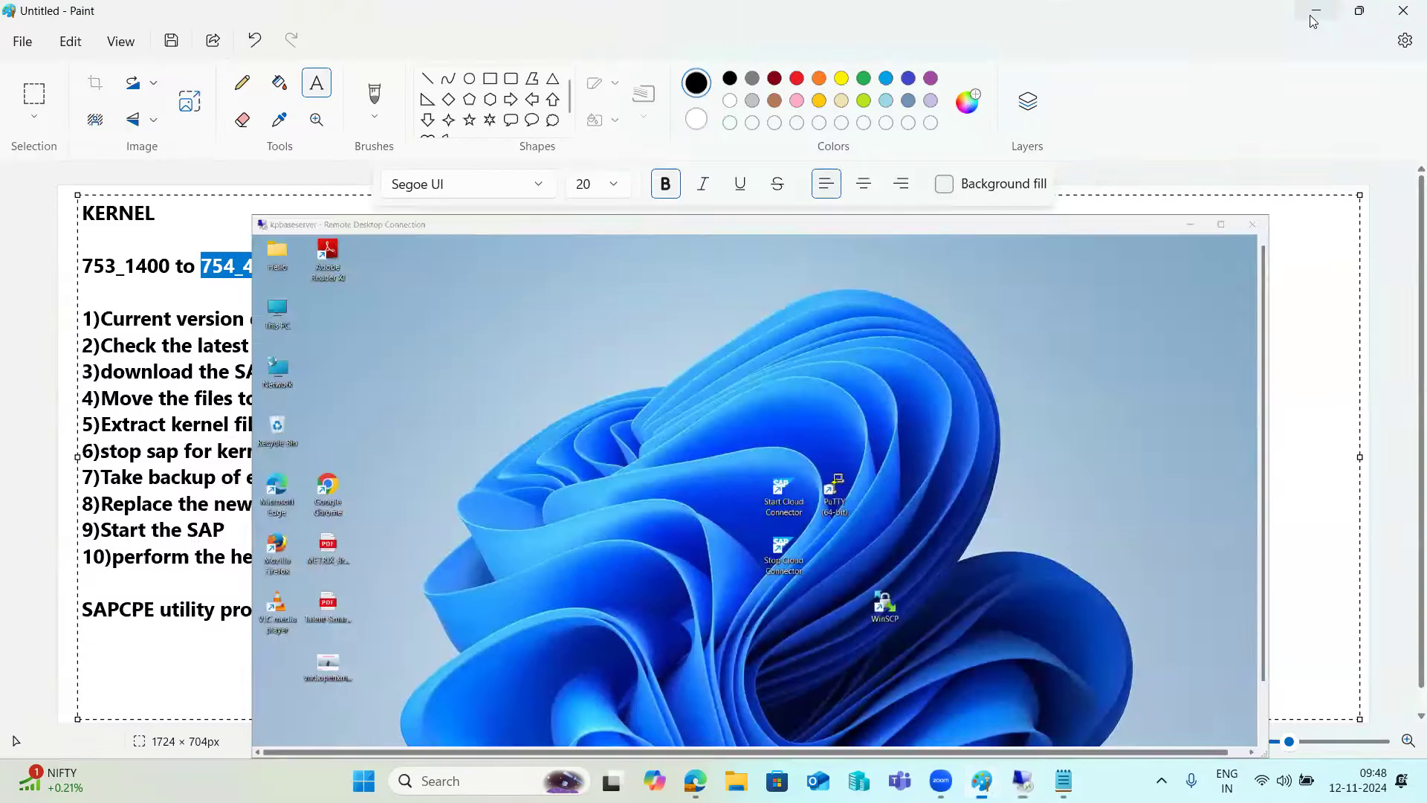
# Highlight the SAPCPE note and the ten kernel upgrade steps in the Paint notes for review.
pyautogui.moveTo(1069, 605); pyautogui.dragTo(53, 607)
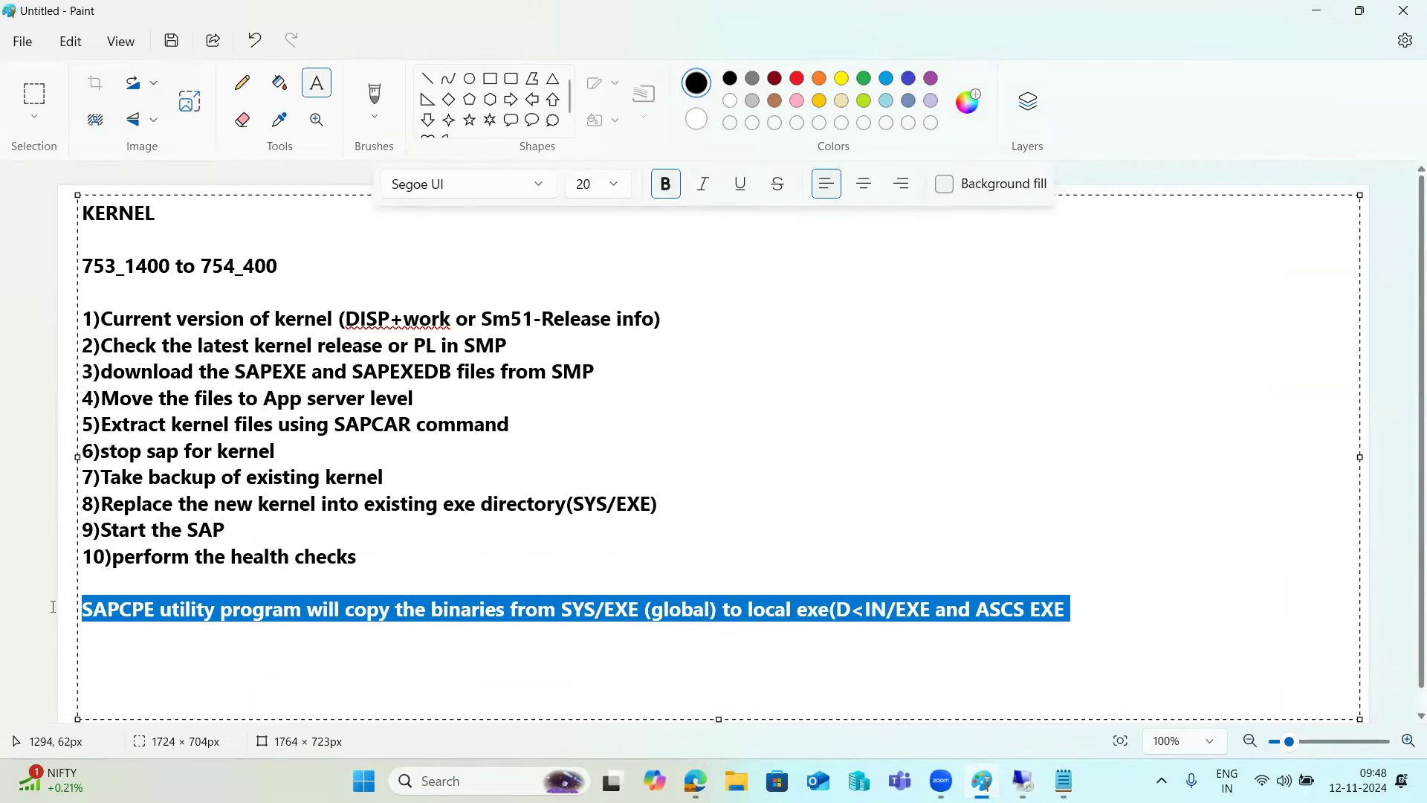
pyautogui.click(367, 558)
pyautogui.moveTo(178, 526)
pyautogui.mouseDown()
pyautogui.moveTo(111, 502)
pyautogui.moveTo(70, 446)
pyautogui.moveTo(82, 215)
pyautogui.mouseUp()
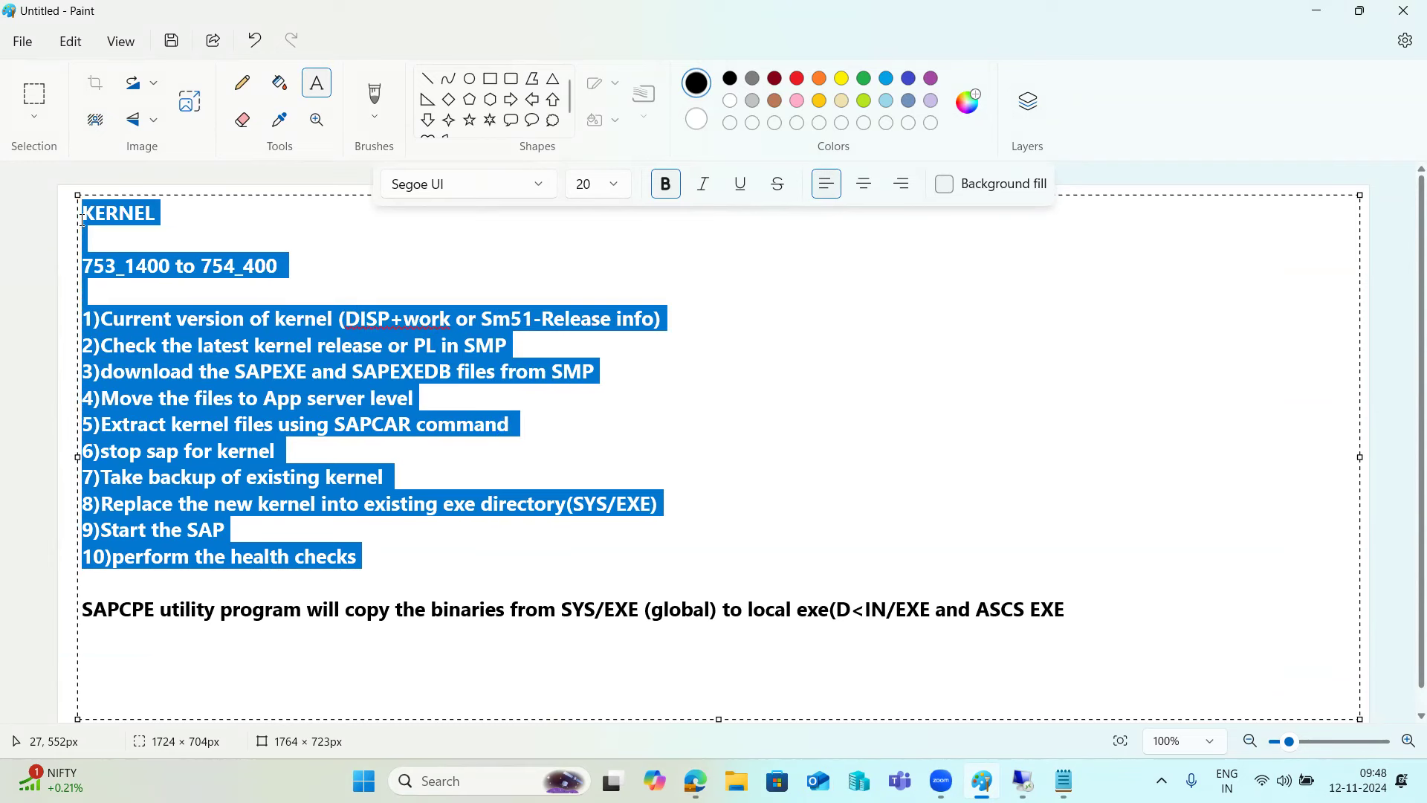
pyautogui.click(319, 249)
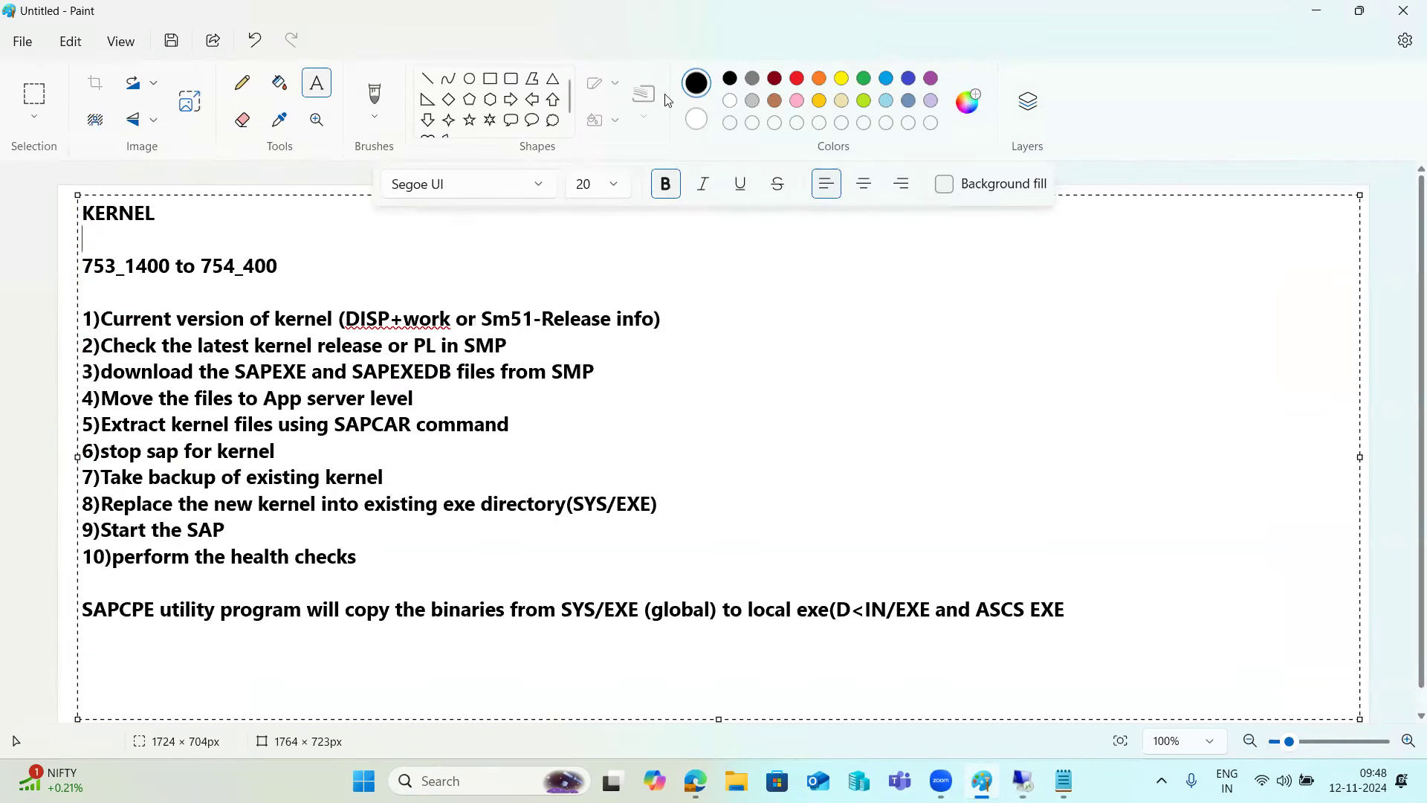
# Highlight the target kernel version 754_400 and the source version 753_1400 in the notes.
pyautogui.moveTo(1023, 776)
pyautogui.moveTo(201, 265); pyautogui.dragTo(266, 265)
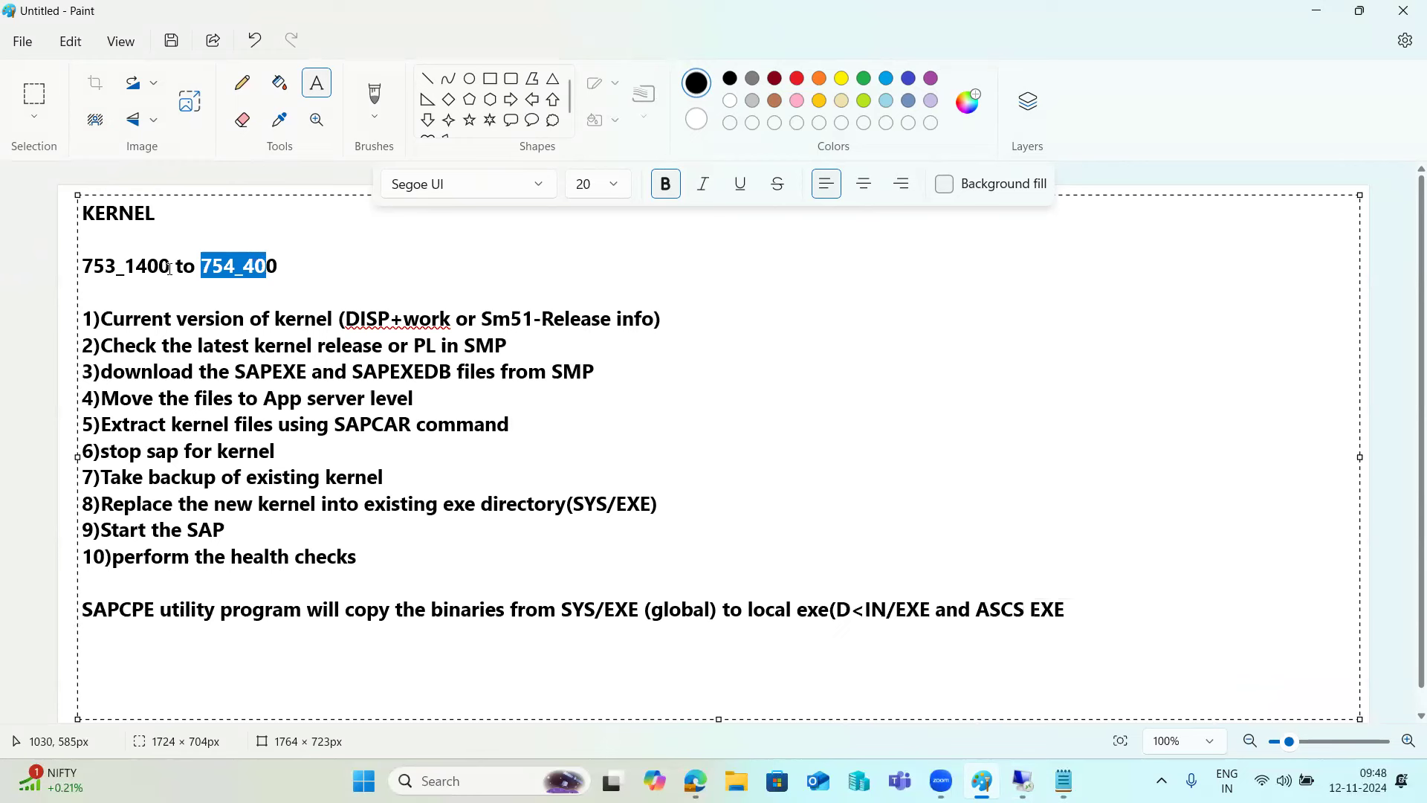
pyautogui.moveTo(170, 269); pyautogui.dragTo(85, 272)
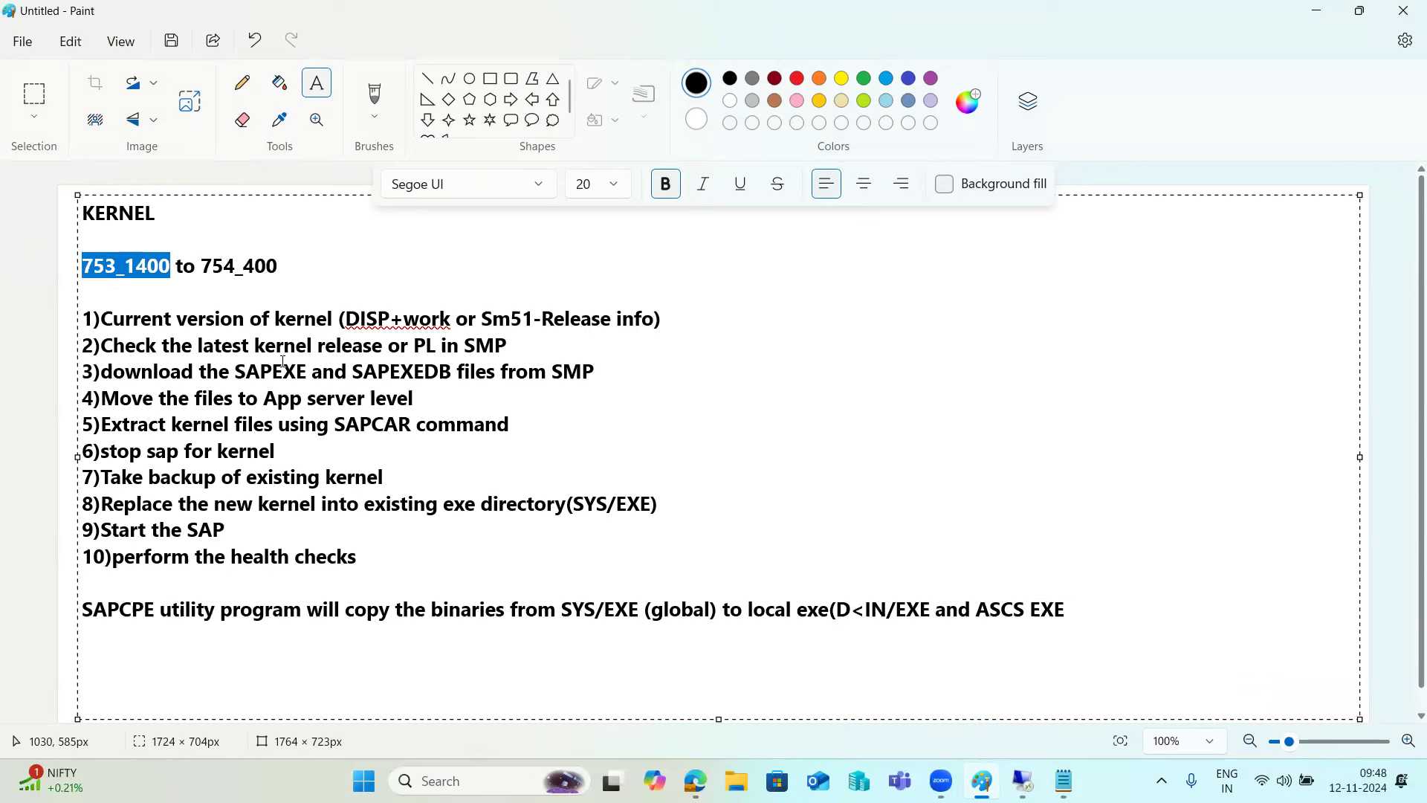
pyautogui.click(205, 304)
pyautogui.moveTo(169, 269); pyautogui.dragTo(65, 267)
# Finish editing the text box and undo it to clear the kernel notes from the canvas.
pyautogui.click(1394, 466)
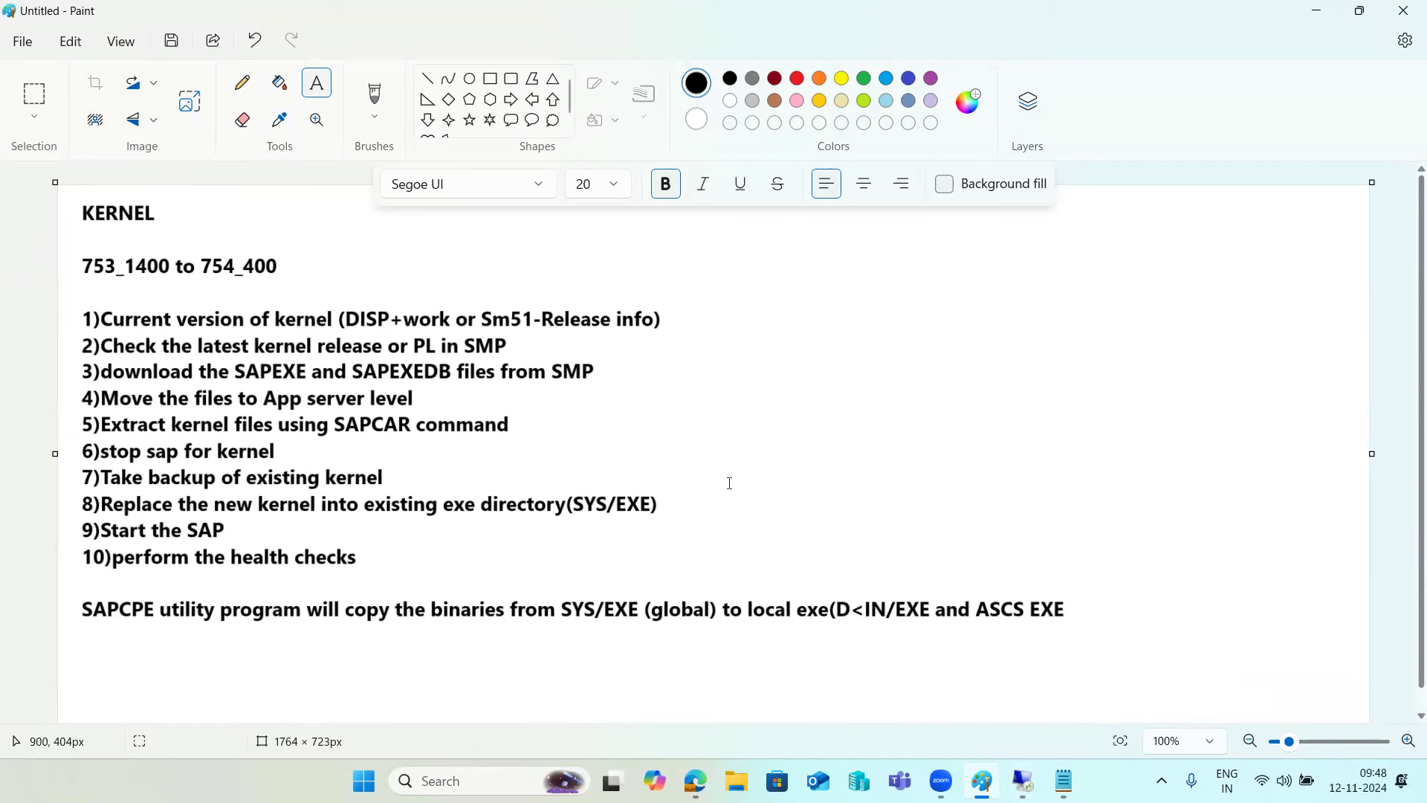
pyautogui.hotkey('ctrl', 'z')
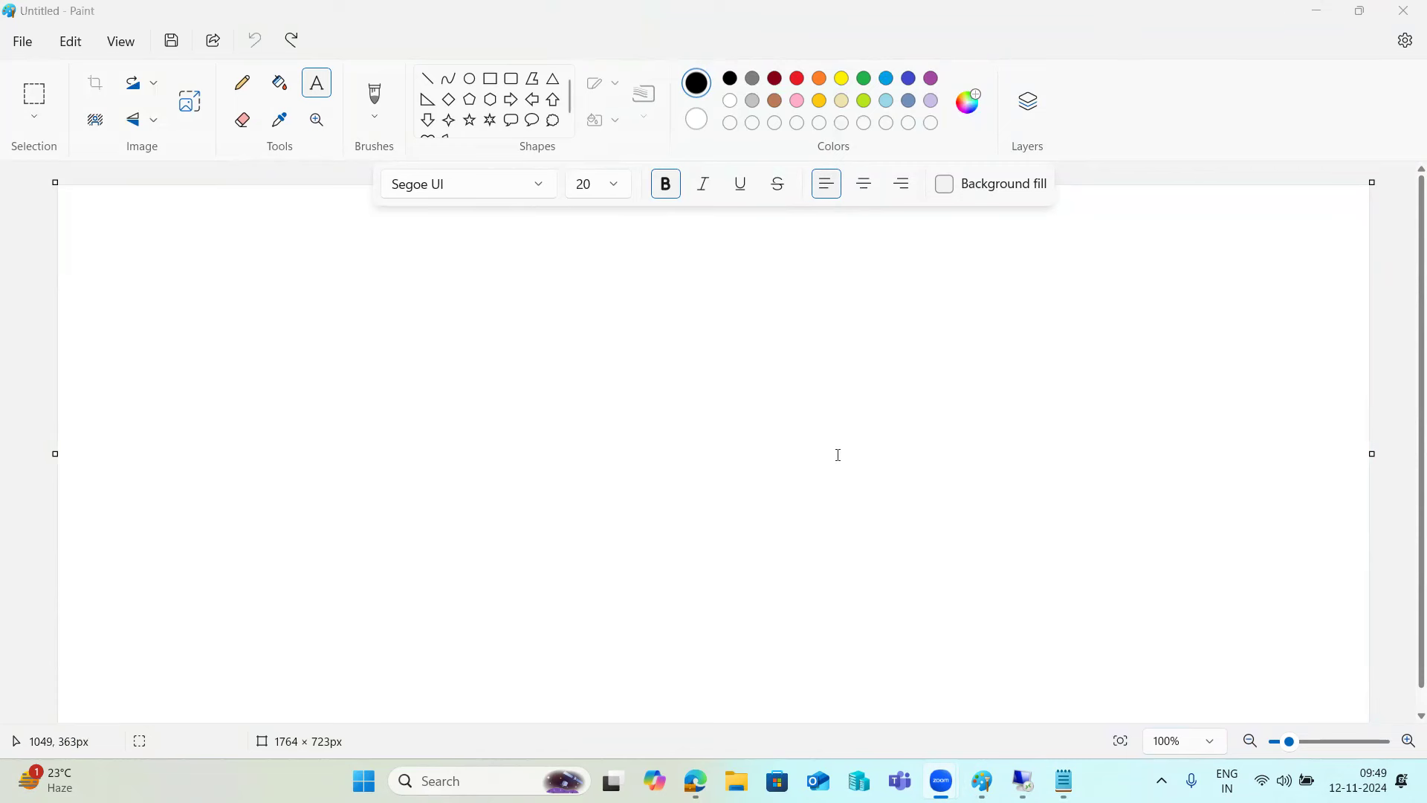
pyautogui.click(710, 362)
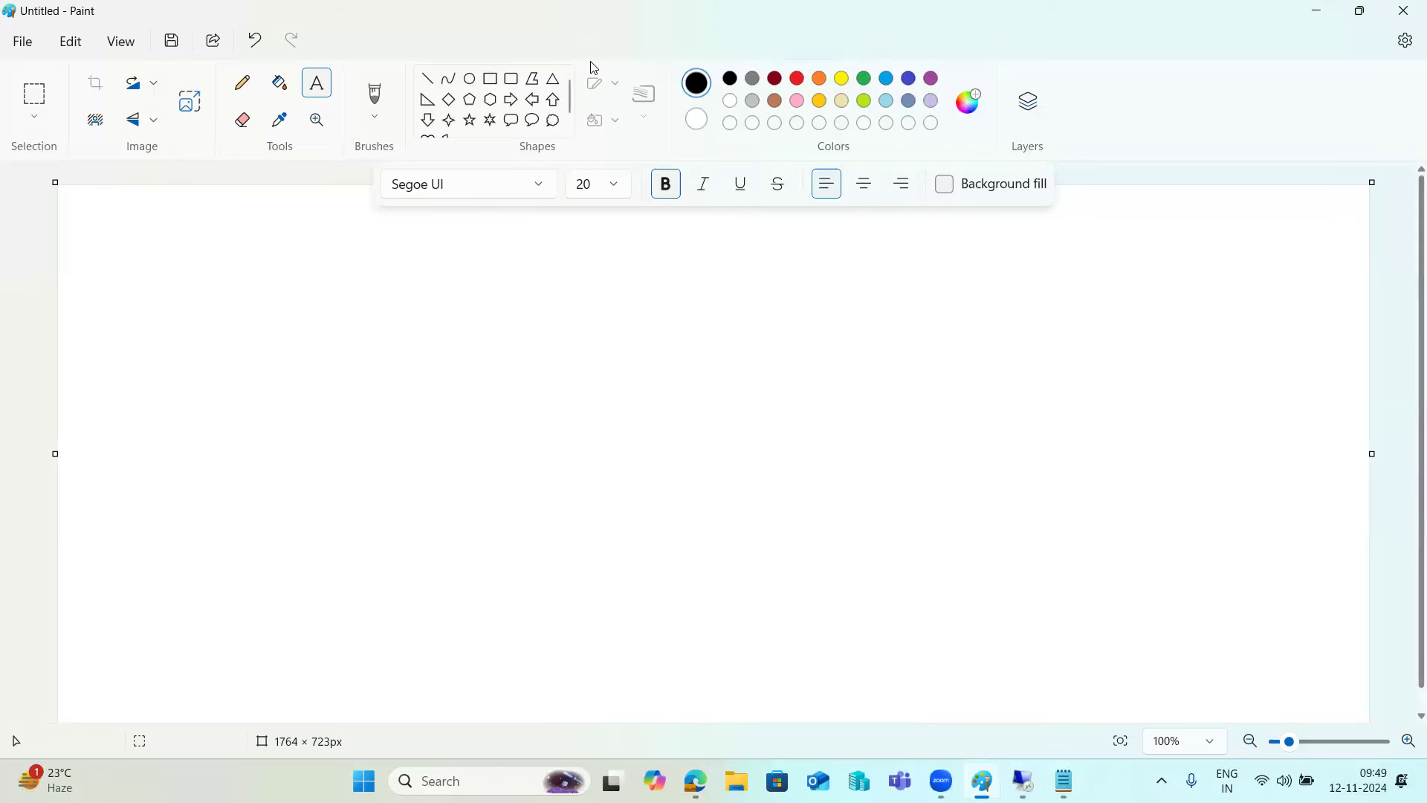